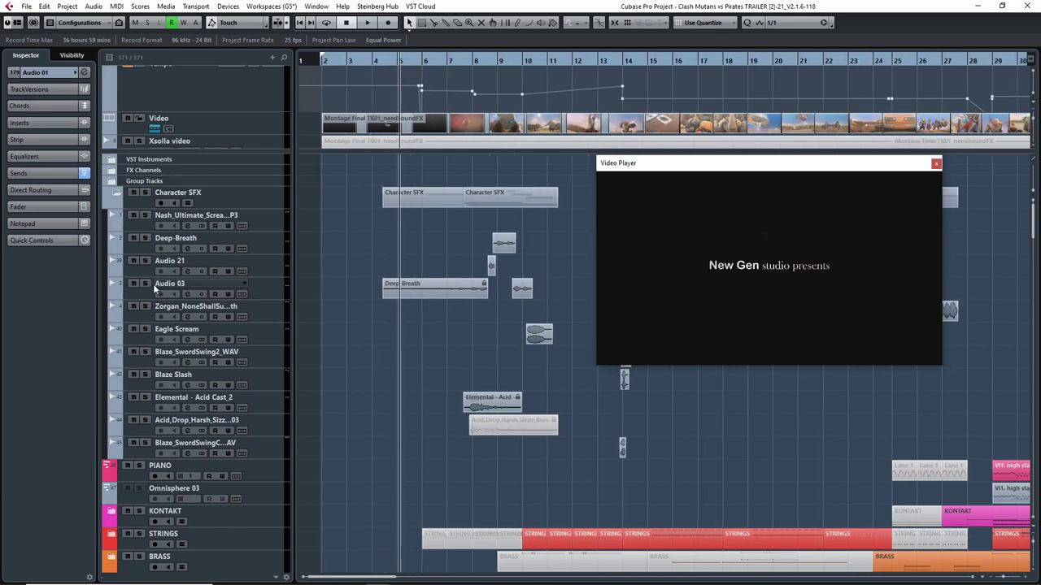
Solo the Character SFX folder track and play the trailer from about bar 5
left_click(145, 283)
left_click(145, 193)
key("space")
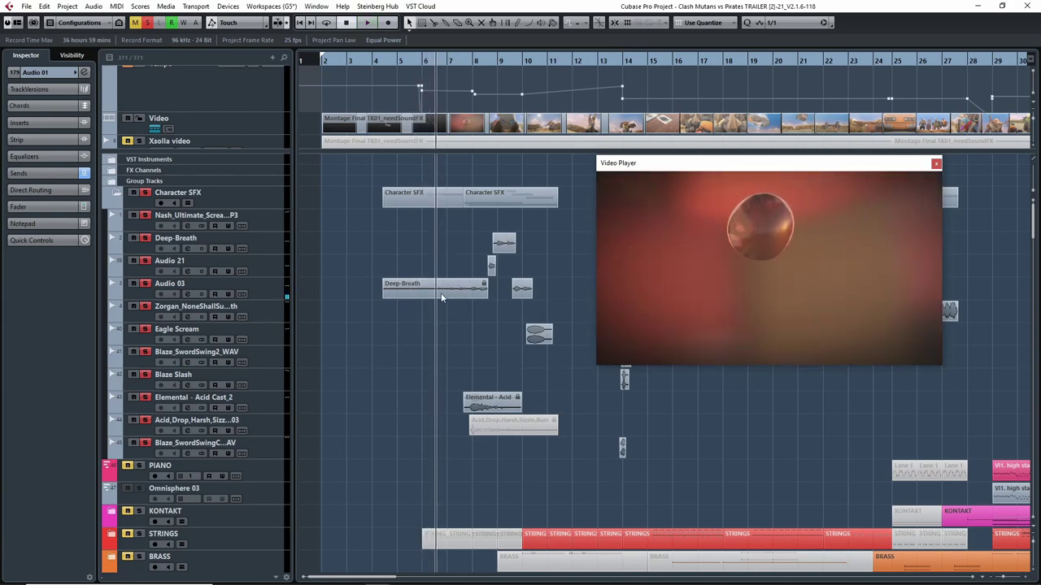
Select the Audio 03 track and play the soloed character effects from about bar 7 to nearly bar 9
key("h")
key("h")
left_click_drag(510, 247, 418, 238)
left_click(498, 62)
left_click_drag(498, 62, 537, 66)
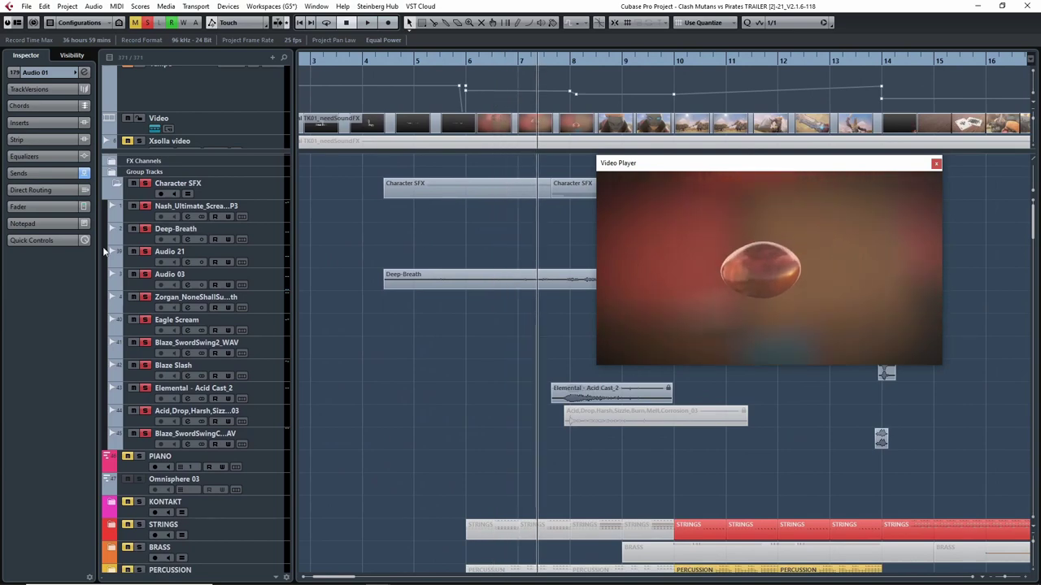
left_click(139, 282)
key("space")
scroll(514, 333, "down", 4)
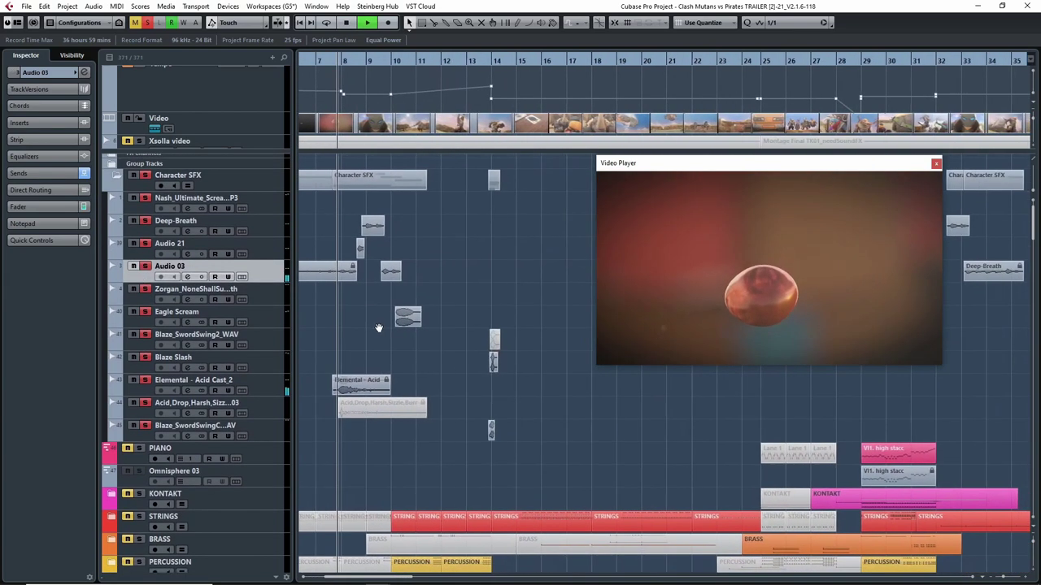
scroll(409, 316, "up", 5)
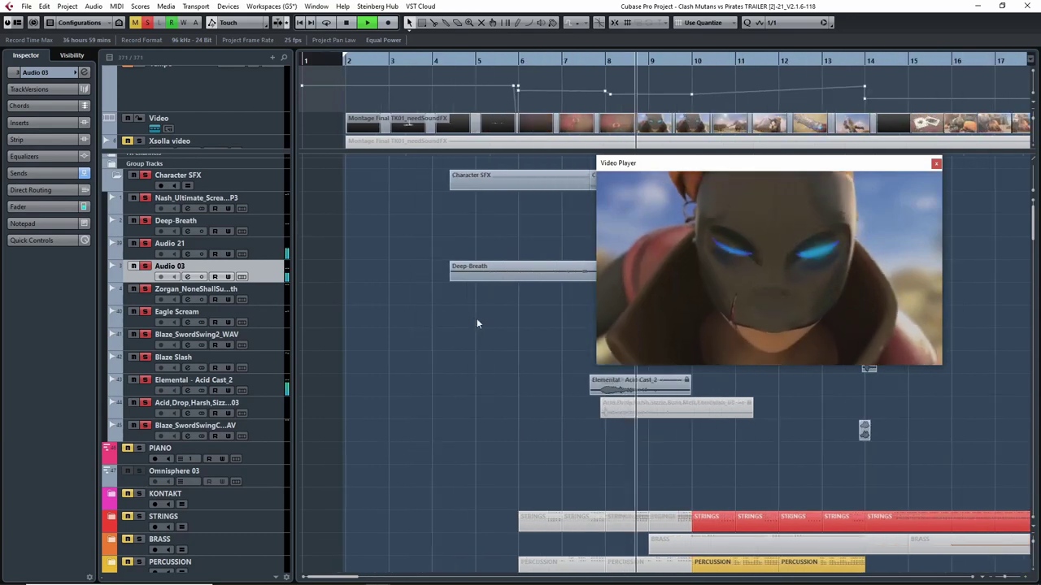
key("space")
Solo only the Elemental - Acid Cast_2 track and play its clip against the video
scroll(155, 366, "up", 1)
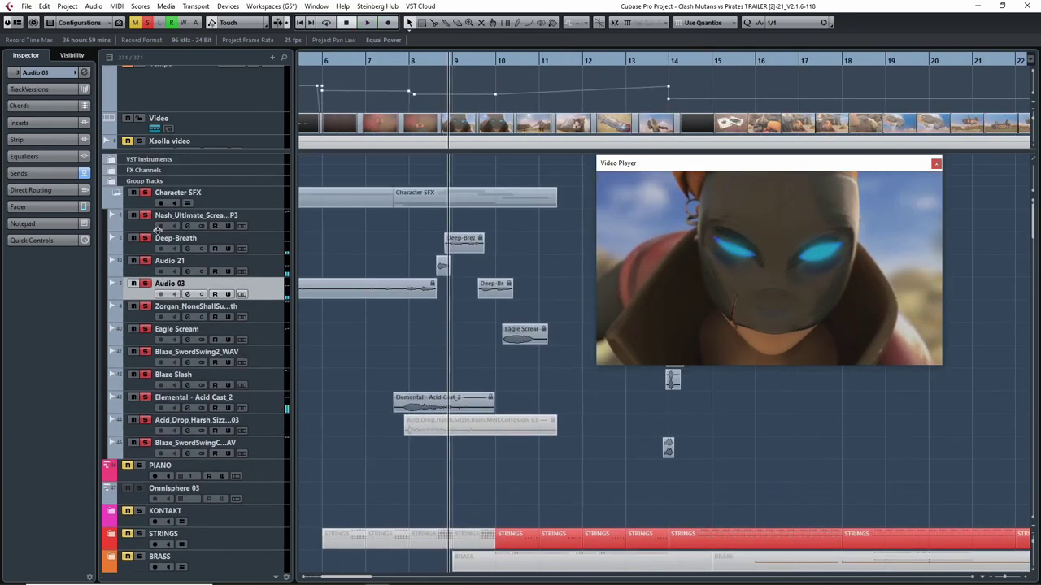
left_click(145, 398)
scroll(488, 348, "up", 4)
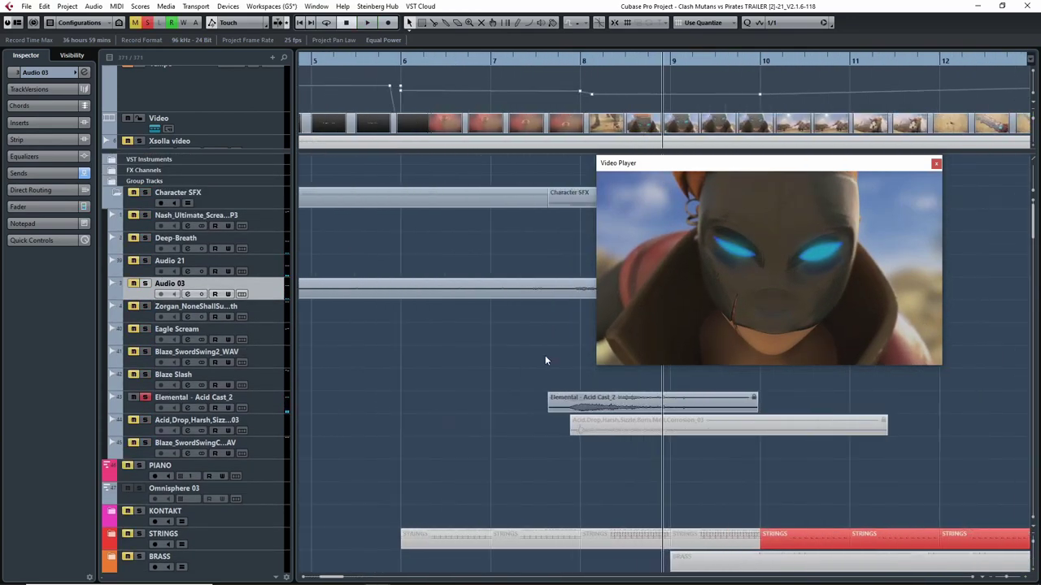
scroll(500, 150, "down", 1)
double_click(469, 64)
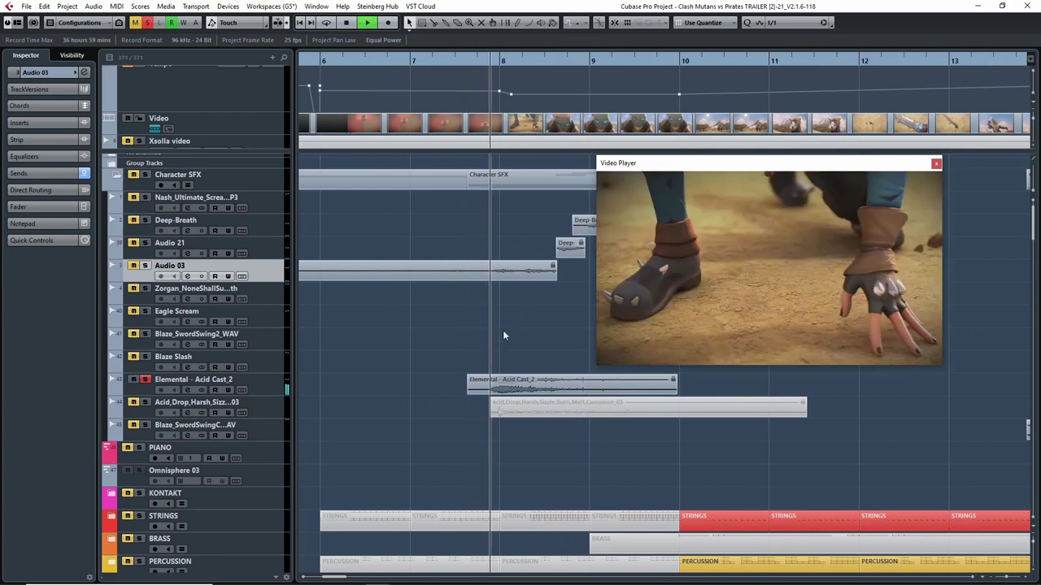
scroll(503, 342, "down", 5)
key("space")
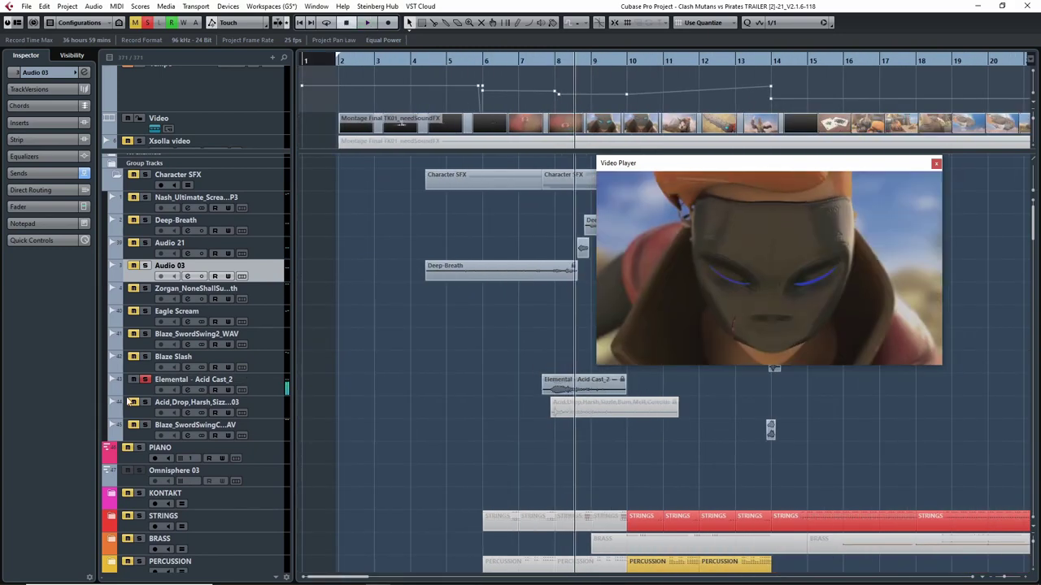
Select the Elemental - Acid Cast_2 track and show its insert effects
left_click(218, 380)
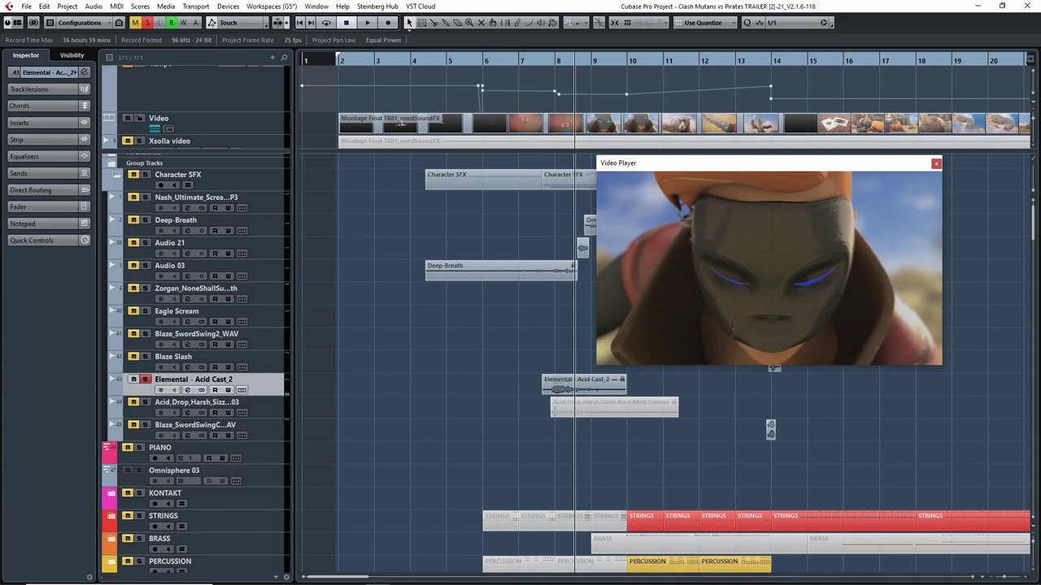
key("F8")
key("alt+Tab")
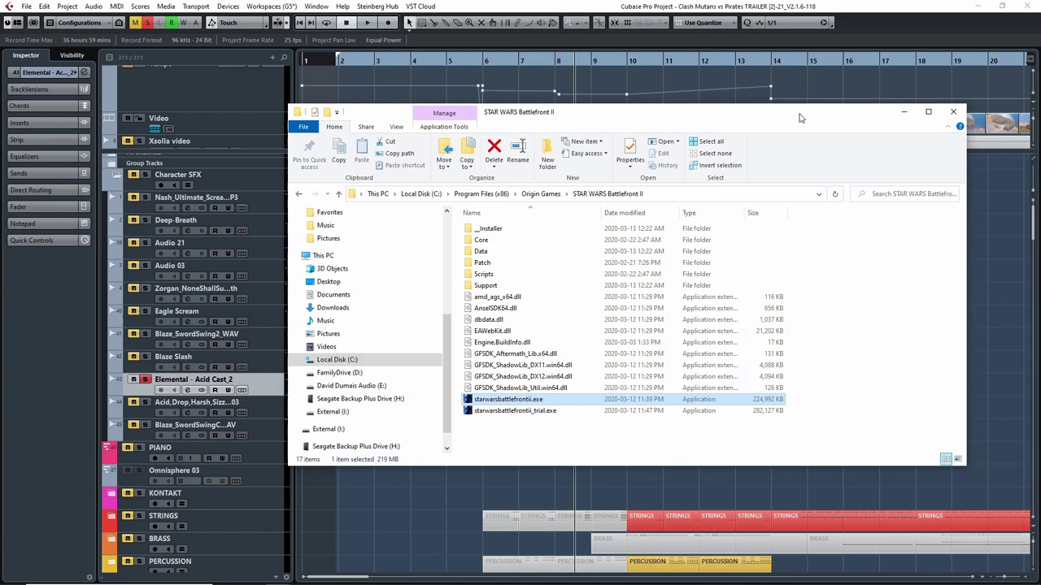
key("alt+Tab")
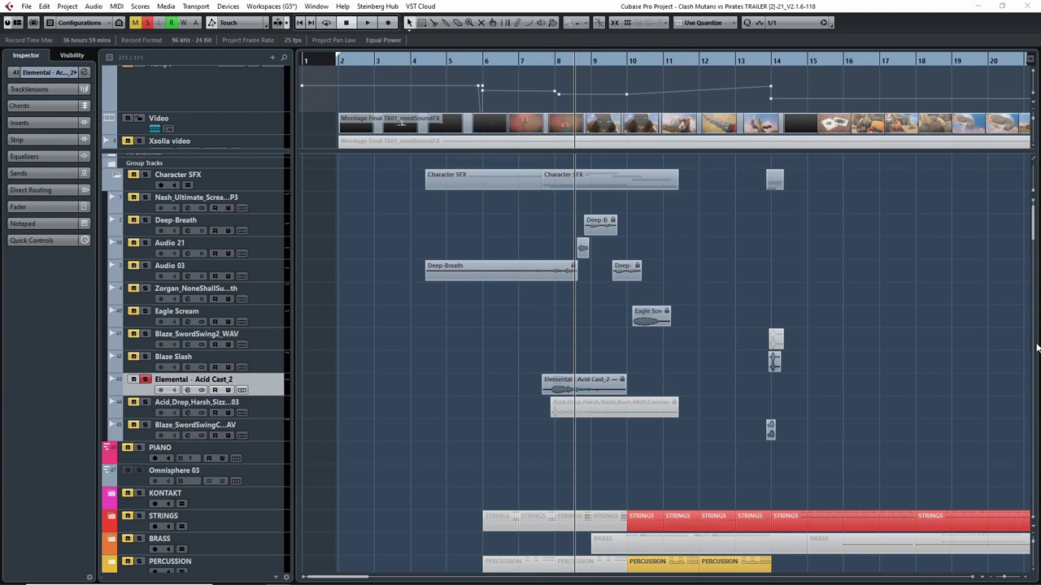
left_click(45, 124)
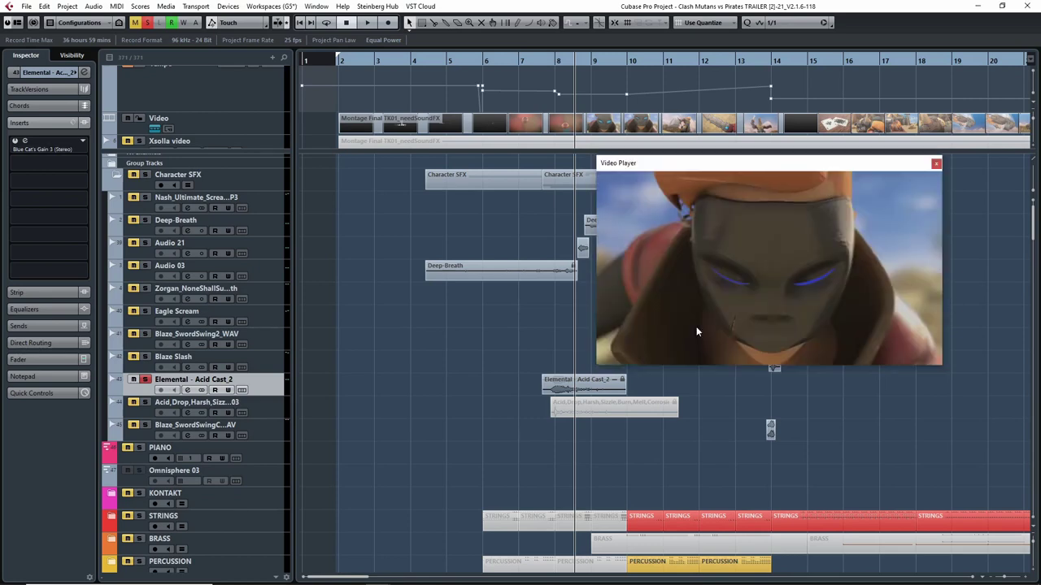
Unsolo the Elemental - Acid Cast_2 track and play the full mix up to bar 10
left_click(146, 379)
key("space")
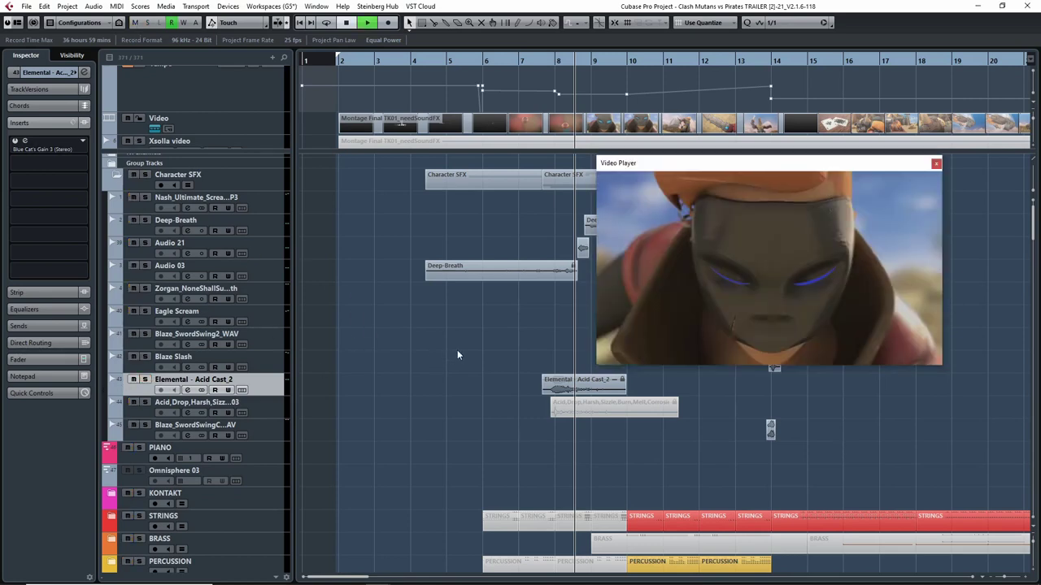
key("g")
key("g")
key("h")
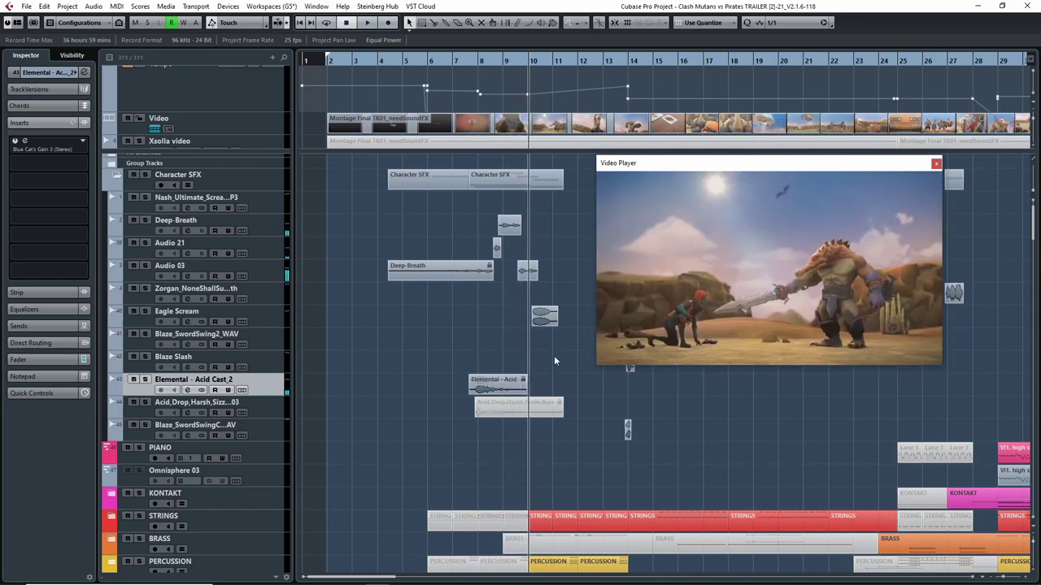
Look through the lower tracks for the weapon swing and sword hit sound effects
key("h")
key("h")
key("g")
key("g")
key("g")
scroll(581, 376, "down", 6)
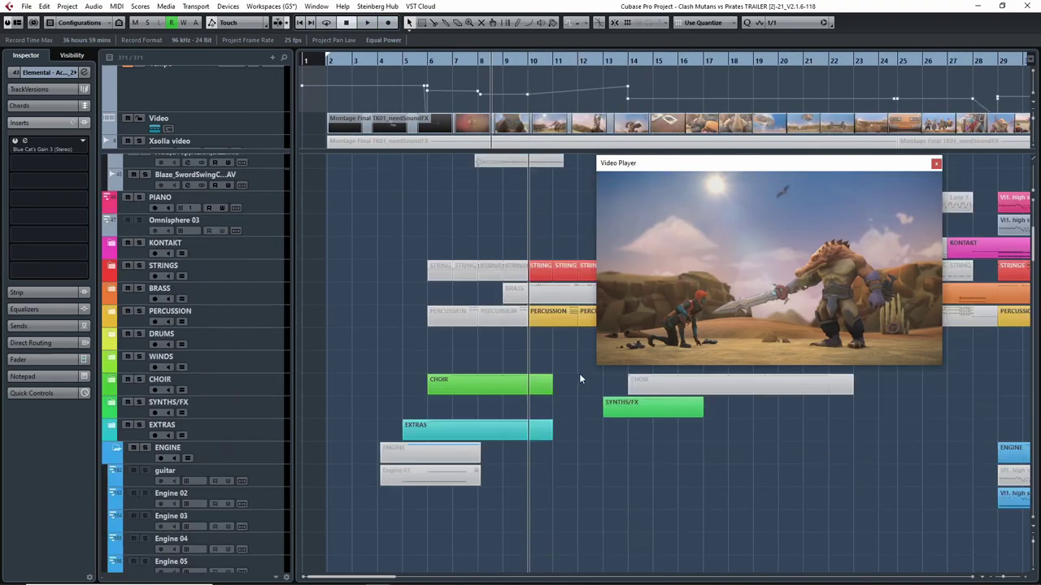
key("g")
key("g")
key("g")
key("h")
key("g")
scroll(427, 394, "down", 20)
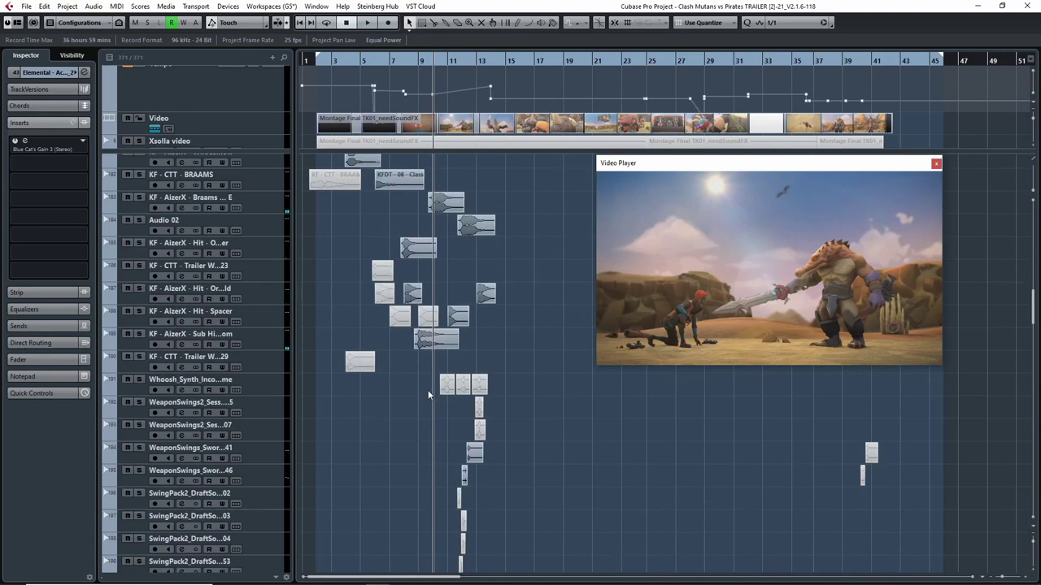
scroll(499, 391, "down", 4)
key("h")
key("h")
scroll(398, 231, "right", 3)
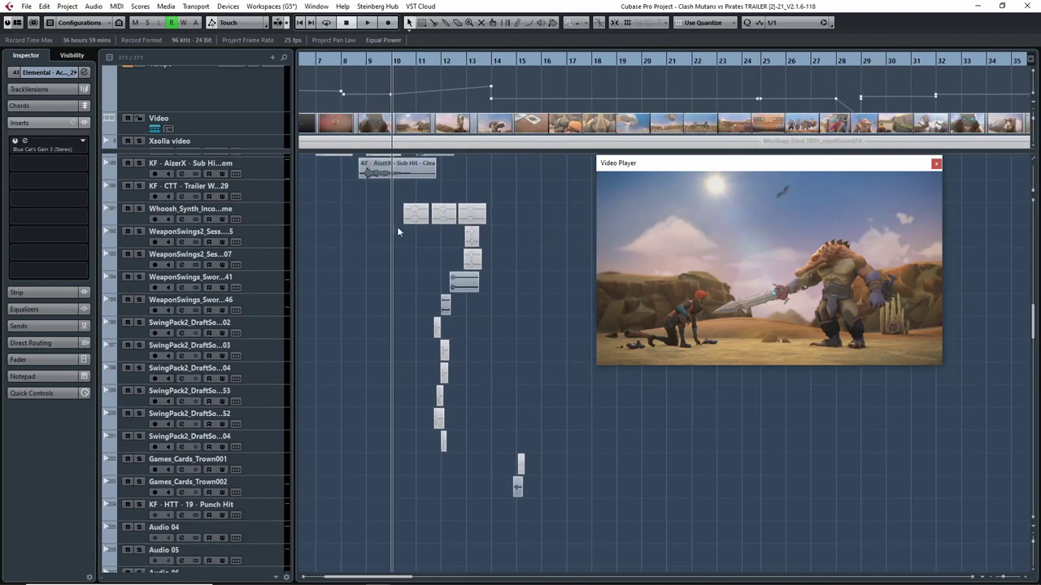
Solo the WeaponSwings_SwordHit_Sound41 and Sound46 tracks and play the sword spin from just before bar 12
left_click(431, 61)
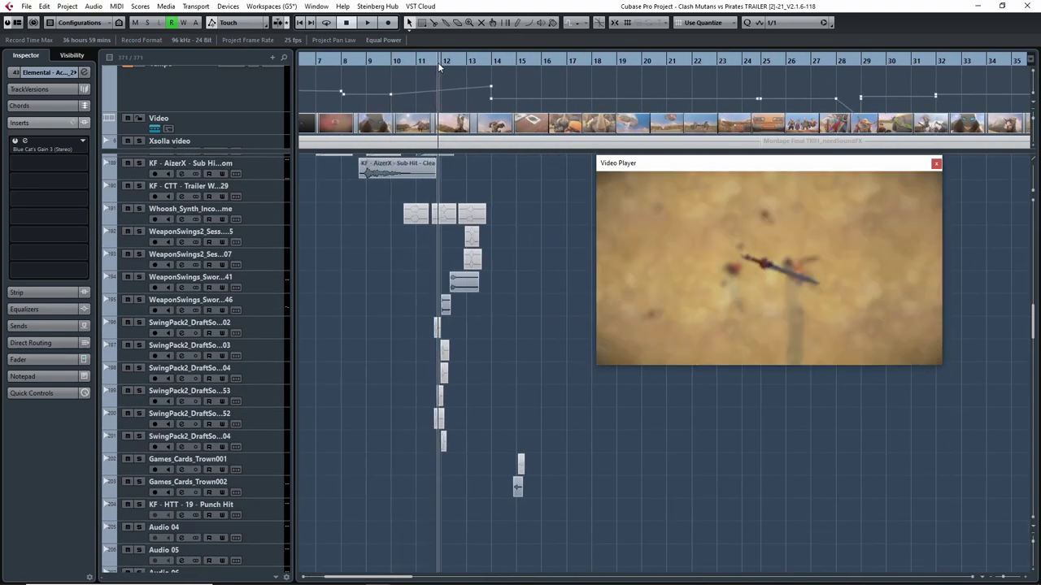
left_click(139, 277)
left_click(139, 300)
left_click(142, 310)
left_click(136, 287)
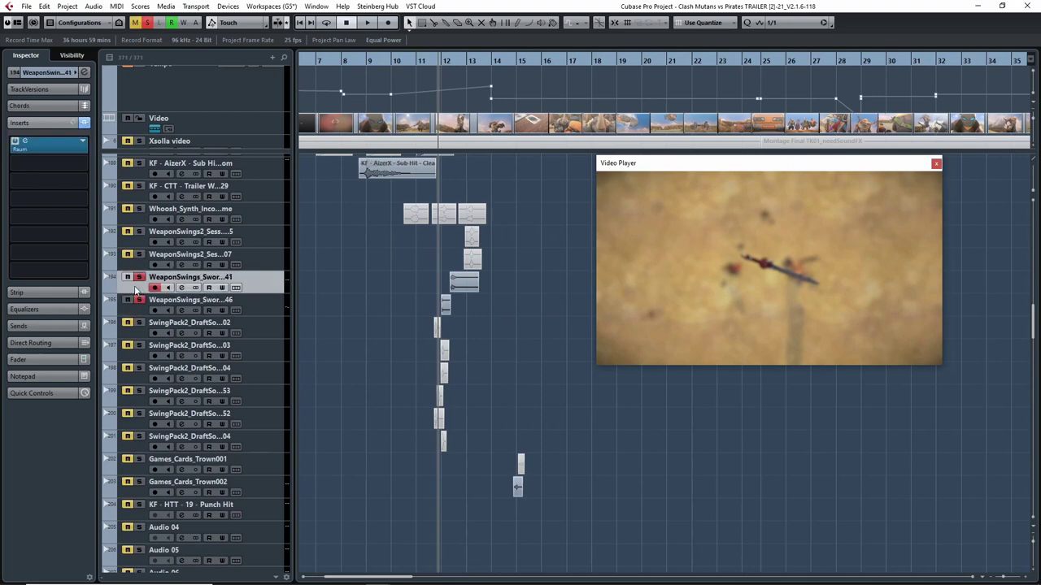
key("space")
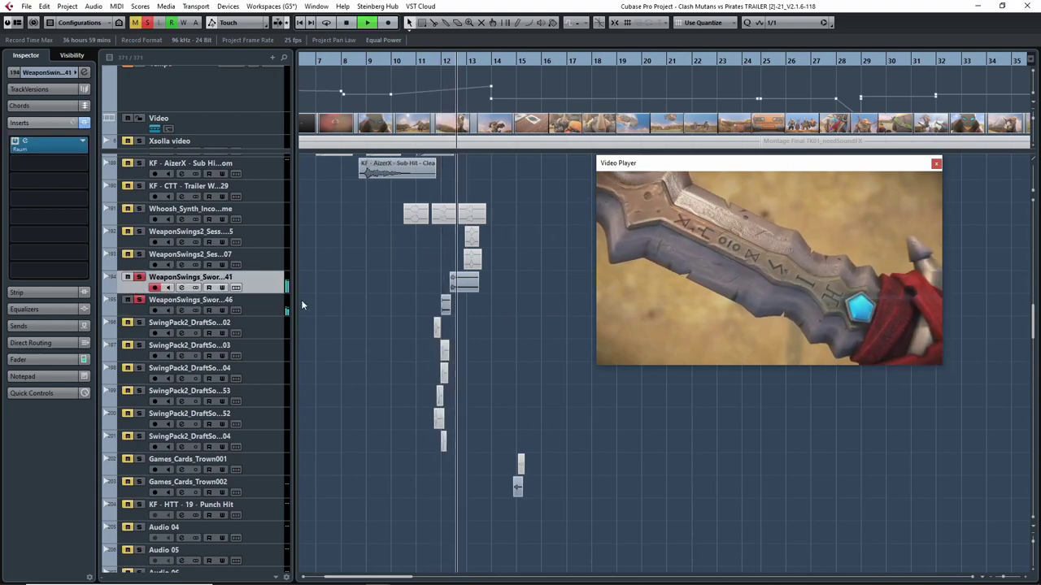
key("space")
Select the WeaponSwings_SwordHit_Sound46 track and replay both soloed sword sounds from just before bar 12
left_click(137, 312)
key("h")
key("h")
key("h")
key("h")
key("h")
key("h")
key("h")
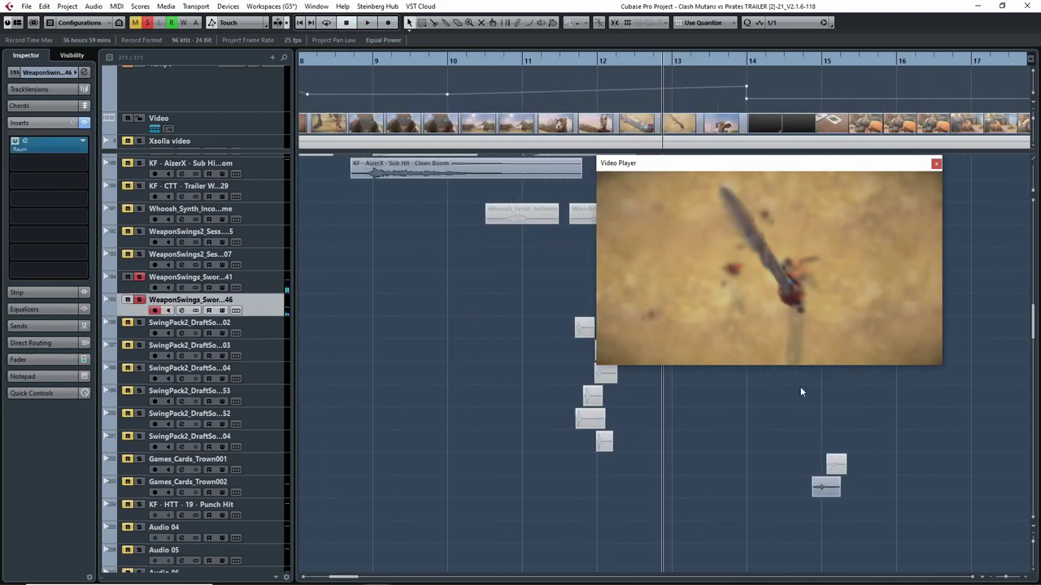
left_click_drag(807, 388, 561, 385)
key("h")
key("h")
key("h")
key("h")
key("h")
key("h")
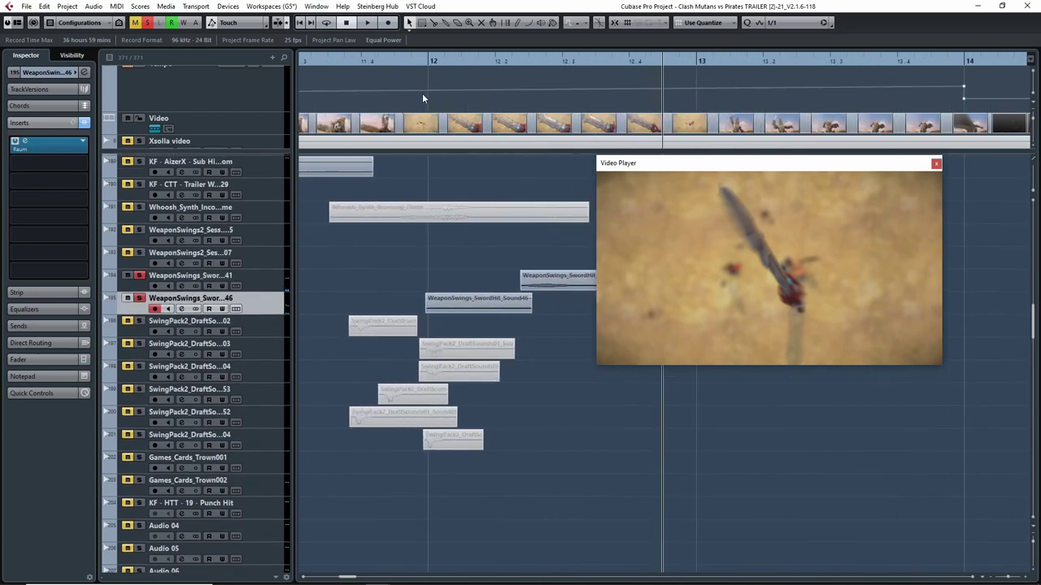
left_click(423, 64)
key("space")
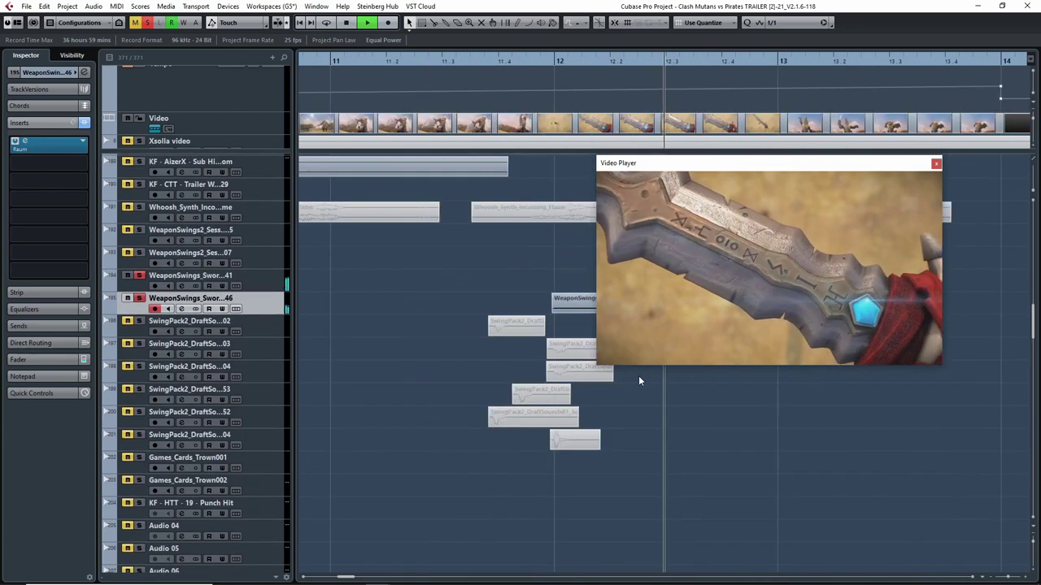
key("g")
key("space")
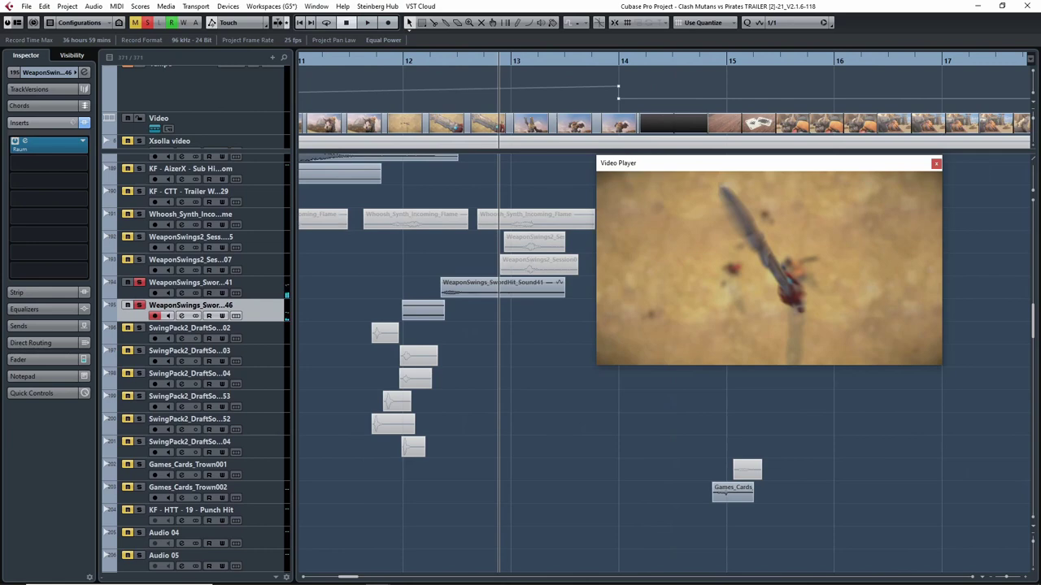
Import an audio file onto the WeaponSwings_SwordHit_Sound46 track at about bar 14, copying it into the project
key("F8")
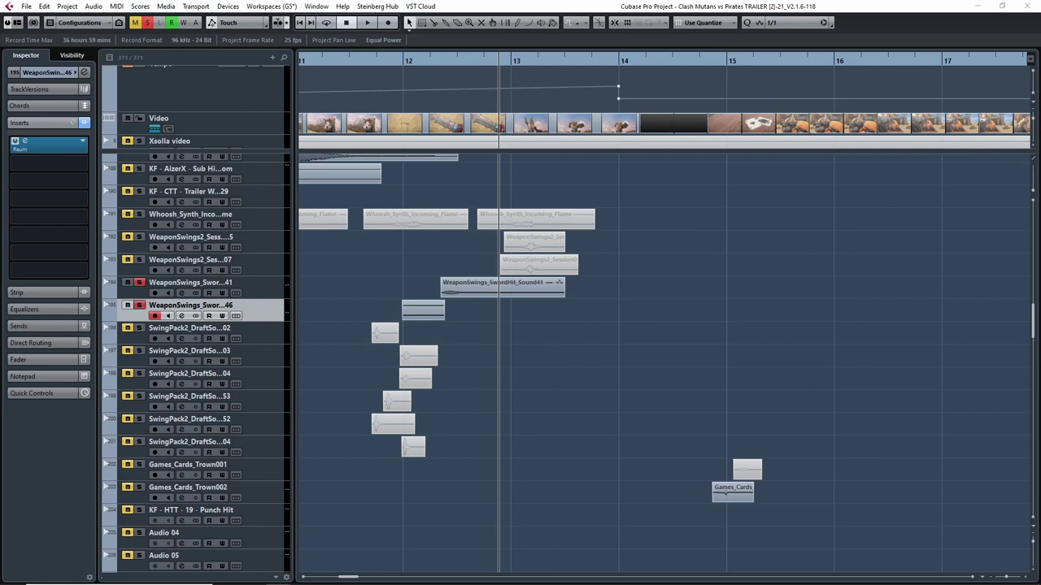
left_click_drag(1039, 326, 616, 312)
left_click(553, 350)
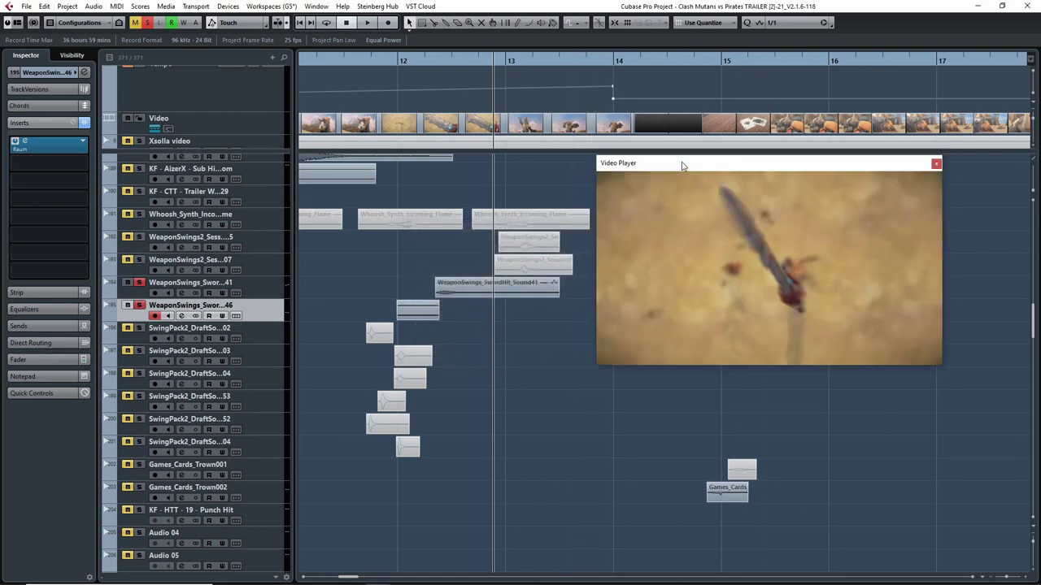
Move the Video Player window clear of the imported clip at bar 14
left_click_drag(681, 163, 779, 98)
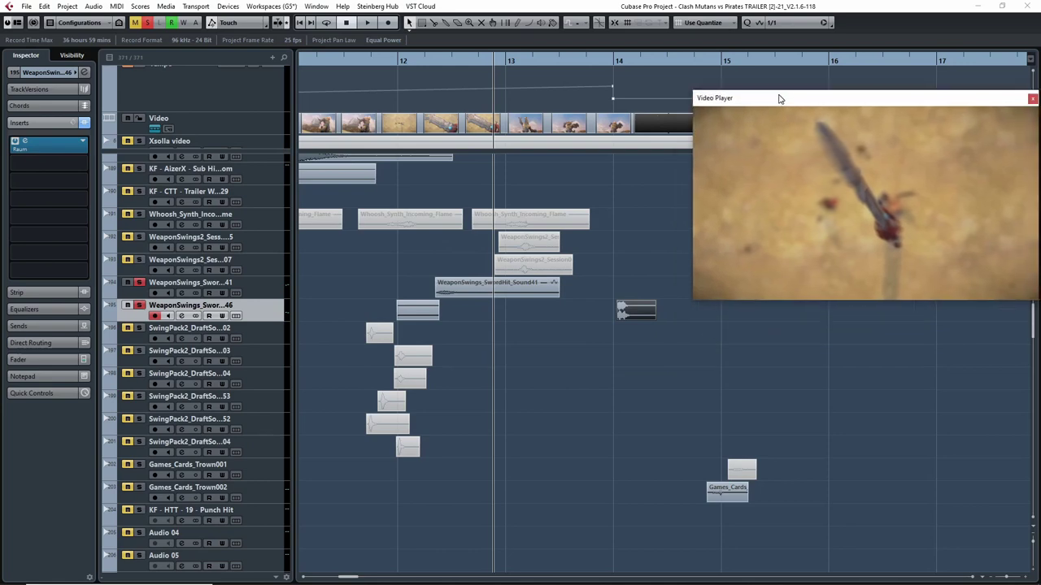
left_click(140, 296)
double_click(166, 307)
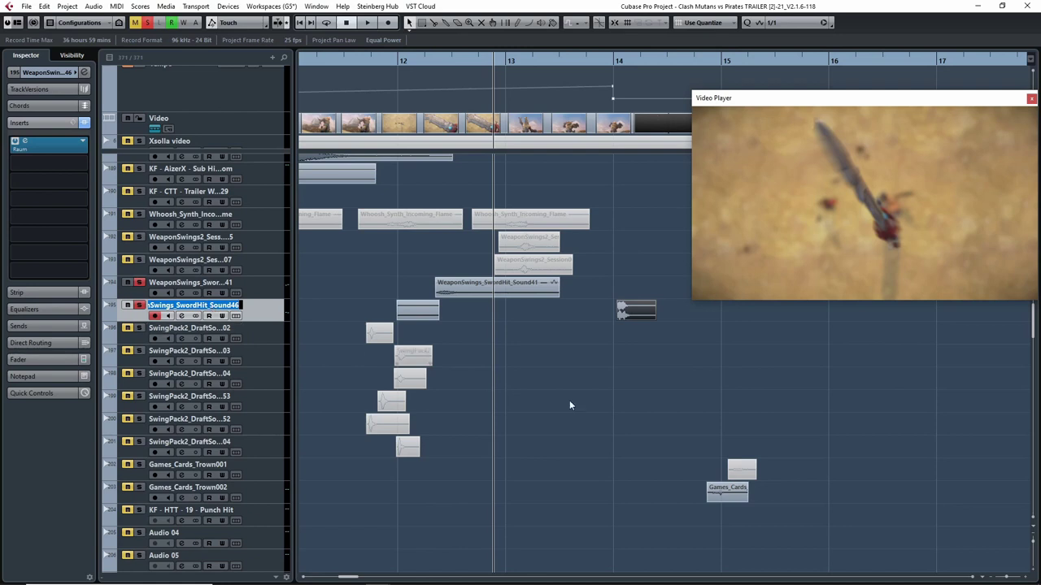
left_click(703, 393)
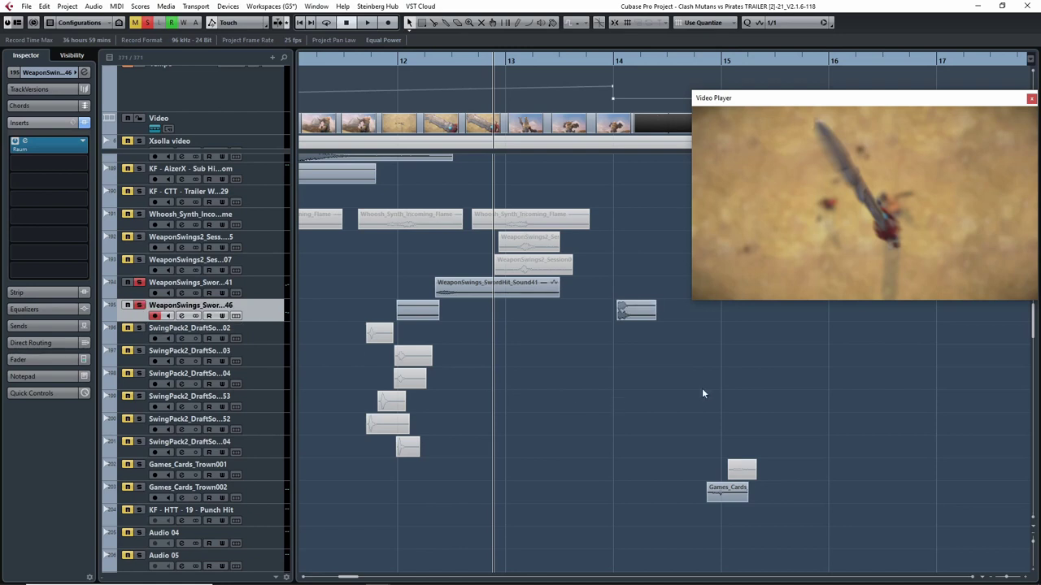
Delete the imported clip at bar 14 and import another audio file on the same track at about bar 13.75
left_click(629, 303)
key("Delete")
key("F8")
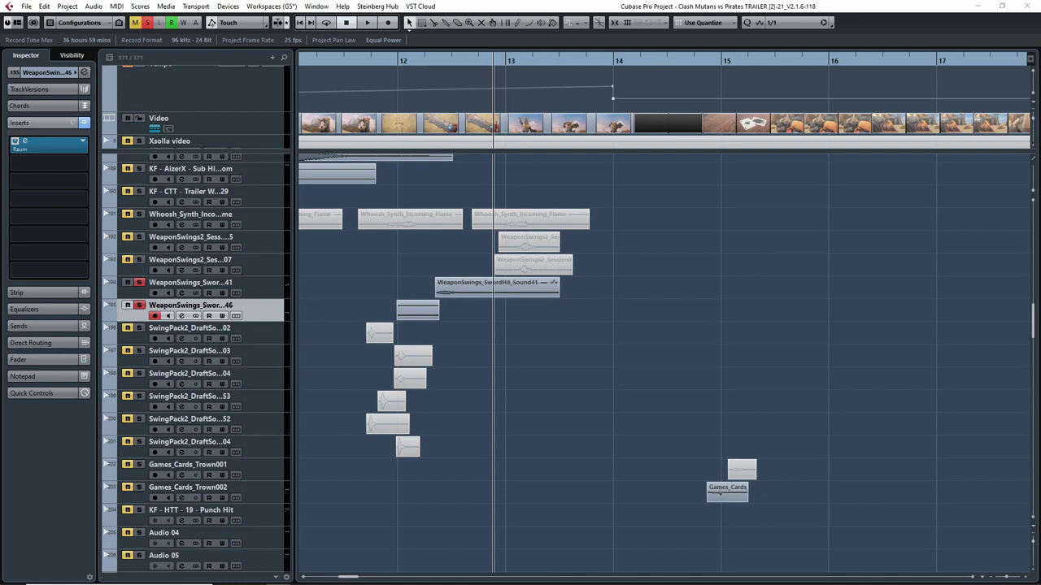
left_click_drag(1040, 308, 586, 312)
left_click(561, 352)
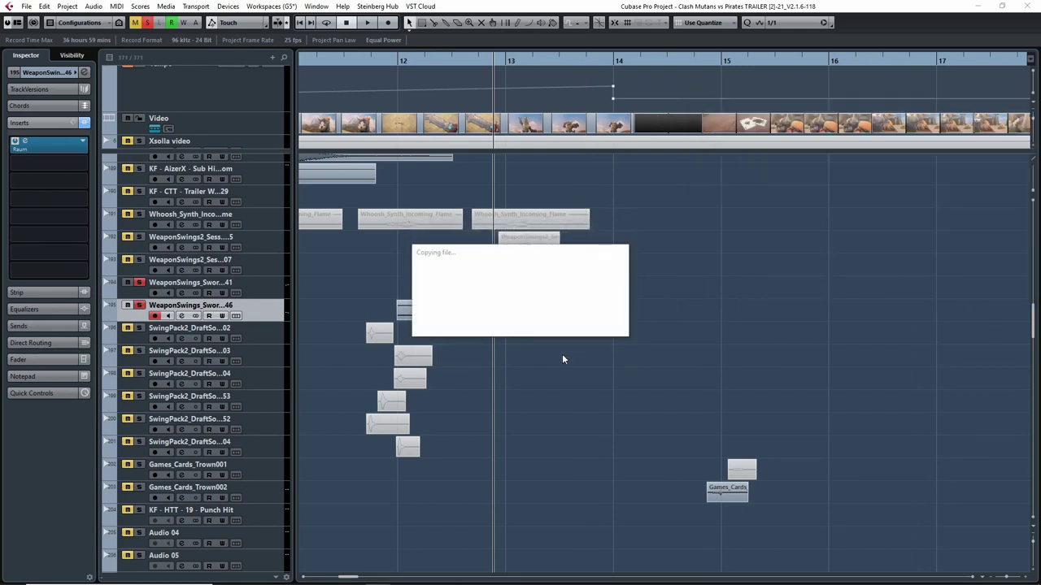
Play the newly imported clip twice from its start at about bar 13.75, checking it against the video
left_click(584, 60)
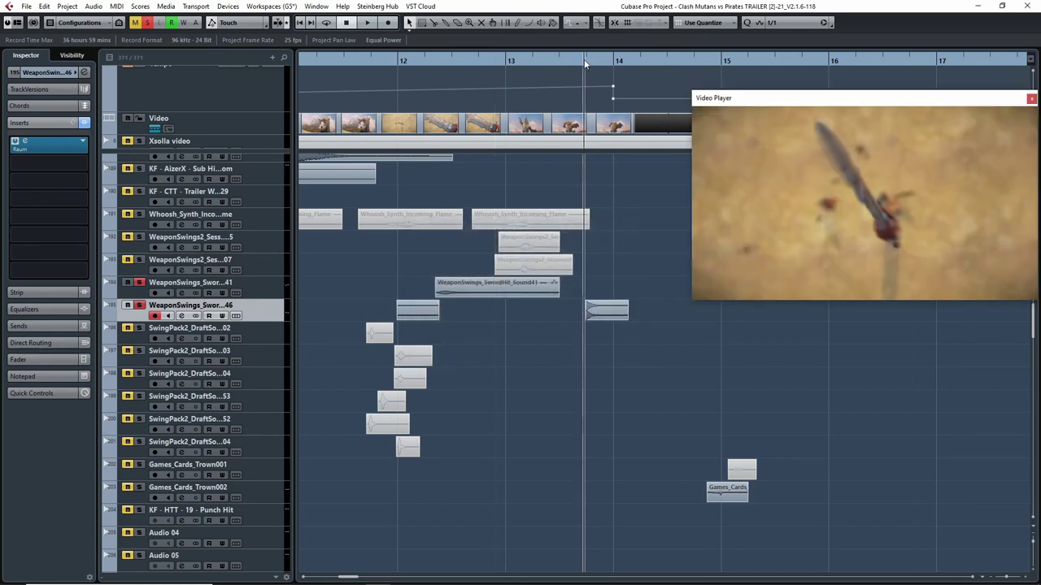
key("space")
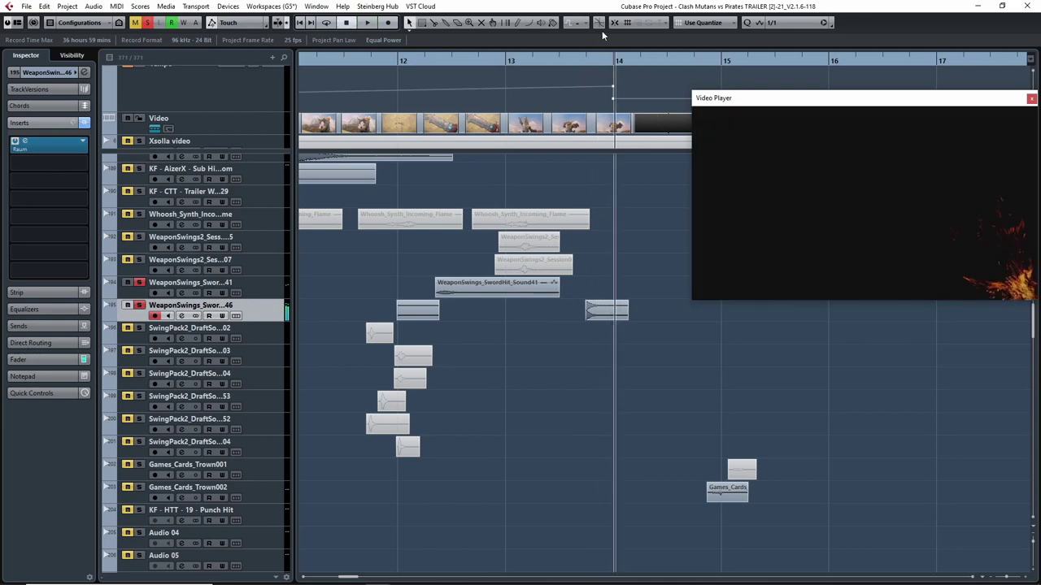
left_click(585, 60)
key("space")
key("space")
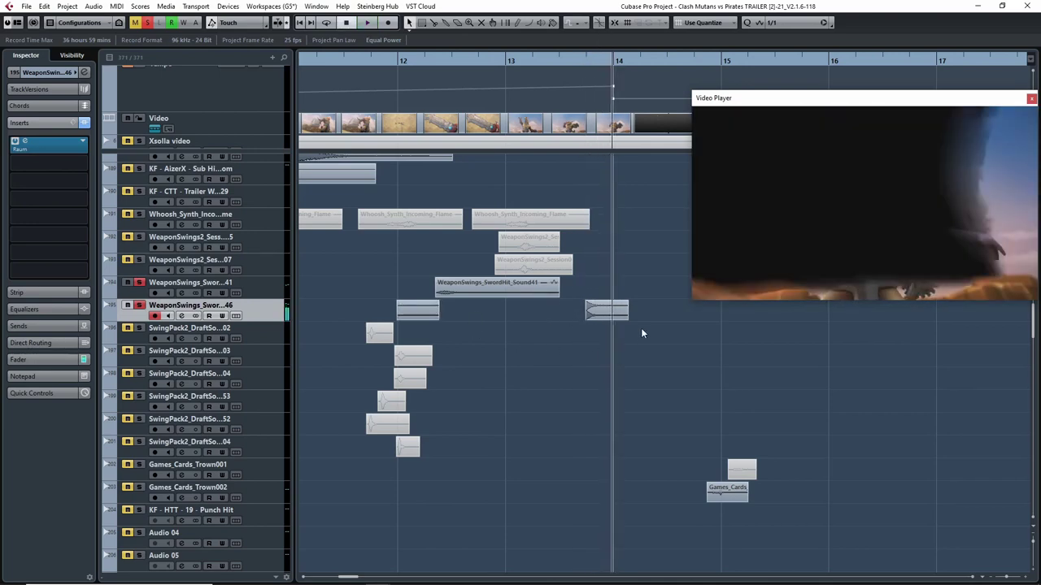
Add a fade-in to the clip at about bar 13.75, extend its end to about bar 14.4, and play it against the video
left_click_drag(587, 301, 606, 302)
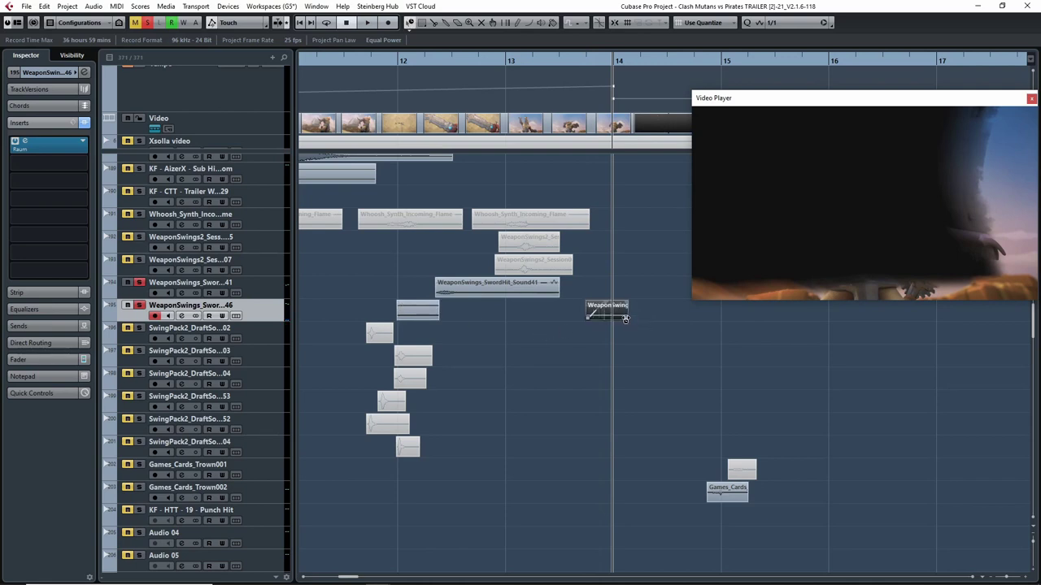
left_click_drag(626, 317, 653, 322)
left_click(587, 63)
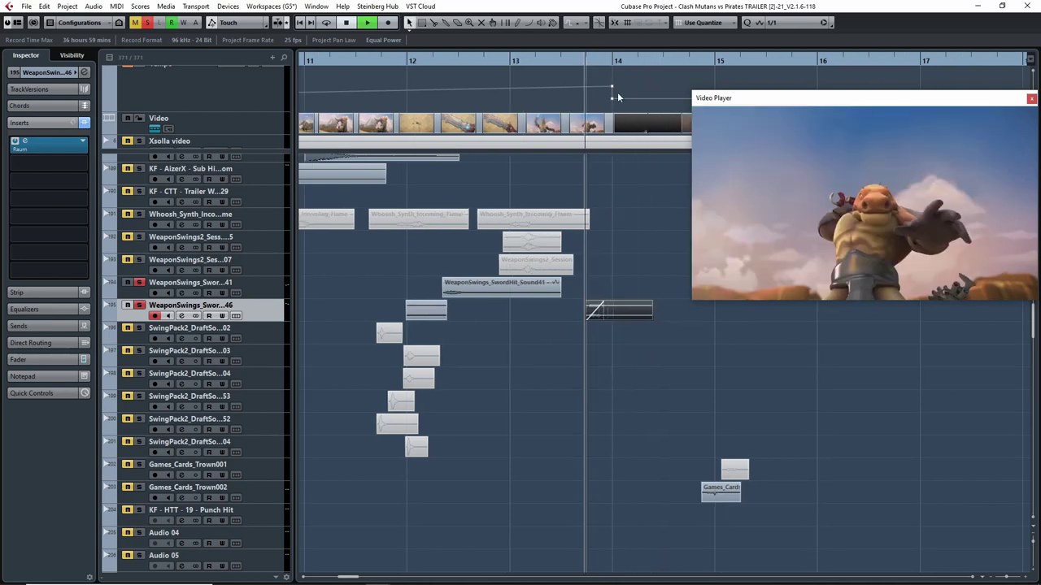
key("space")
key("space")
Try a longer fade-in on the clip reaching about bar 14.1 and audition it from about bar 13.75
left_click_drag(604, 303, 624, 304)
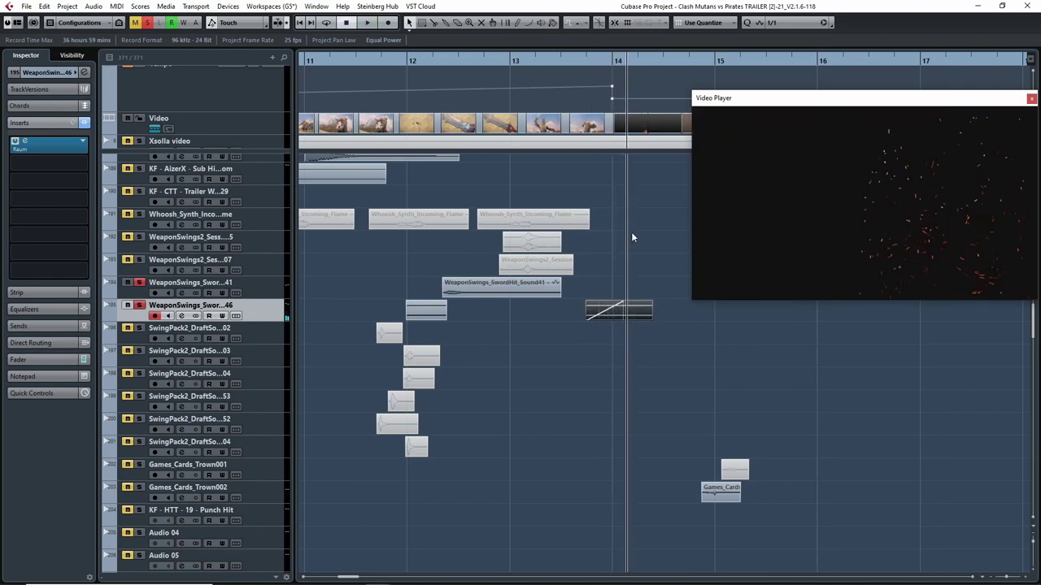
left_click(589, 63)
left_click(623, 305)
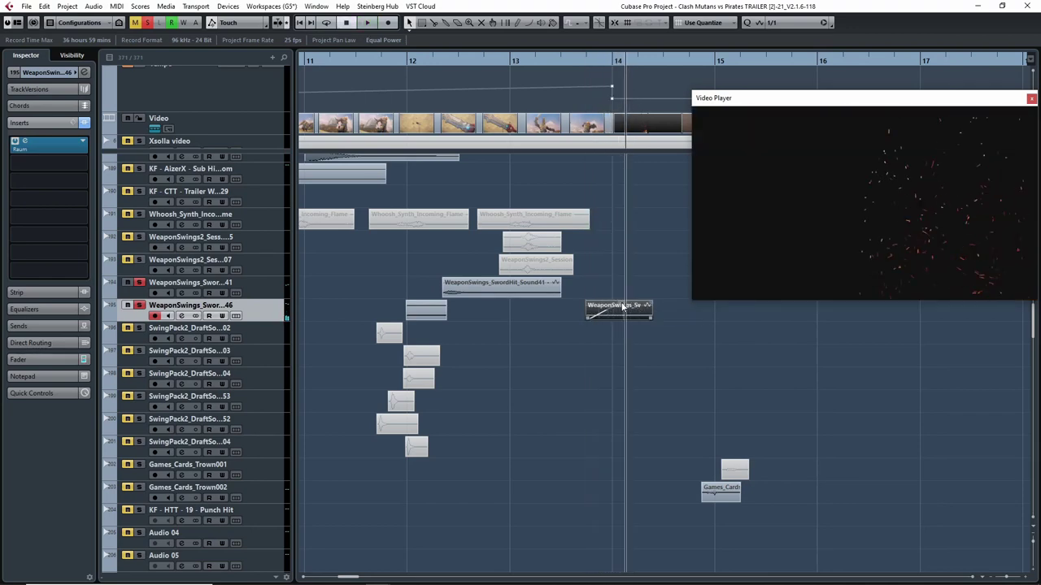
left_click(589, 63)
key("space")
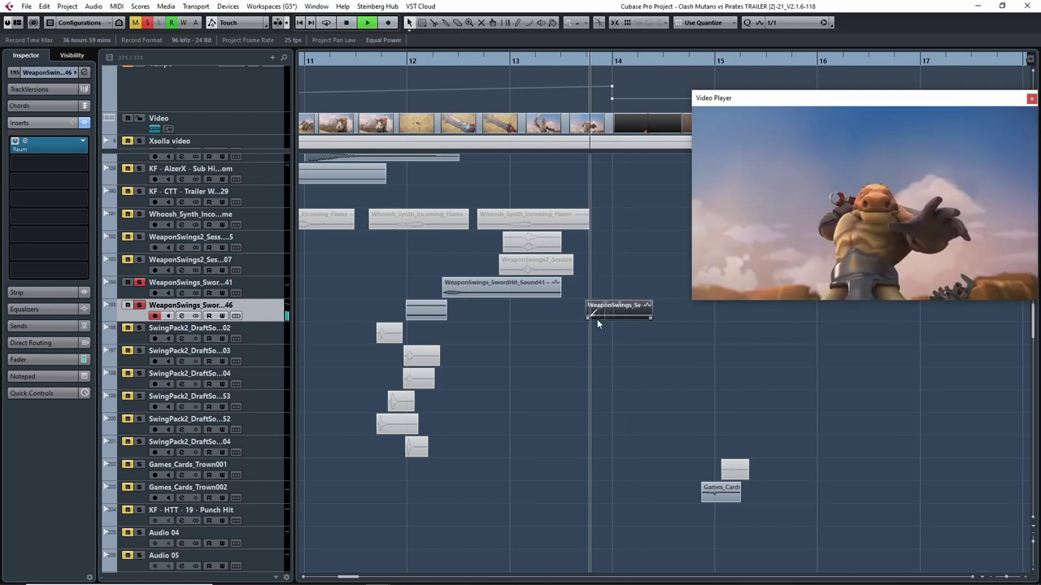
key("space")
Play the sword sounds from about bar 11.9 against the video, keeping the existing track solo and mute setup
left_click(398, 63)
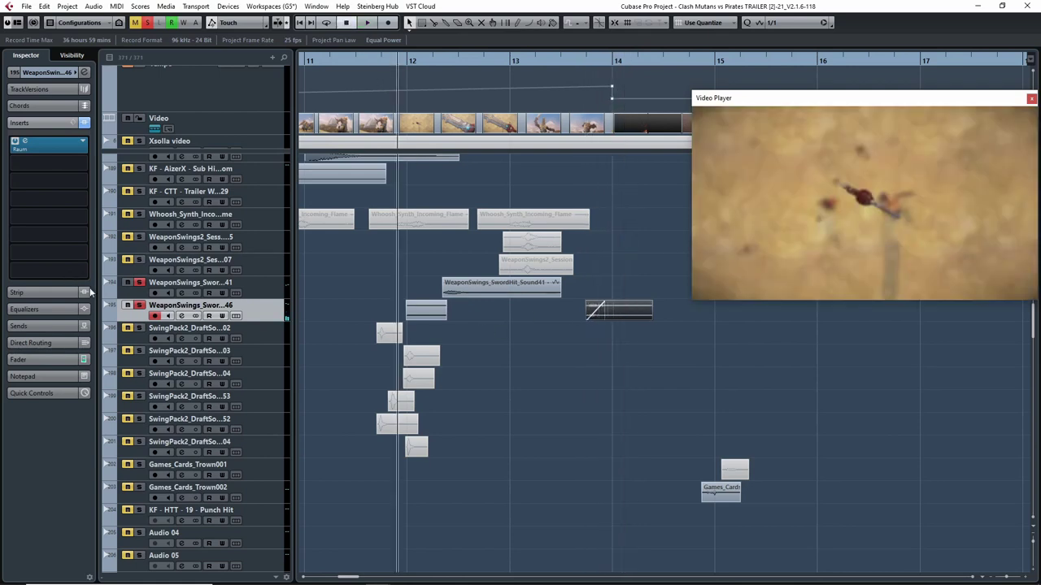
key("space")
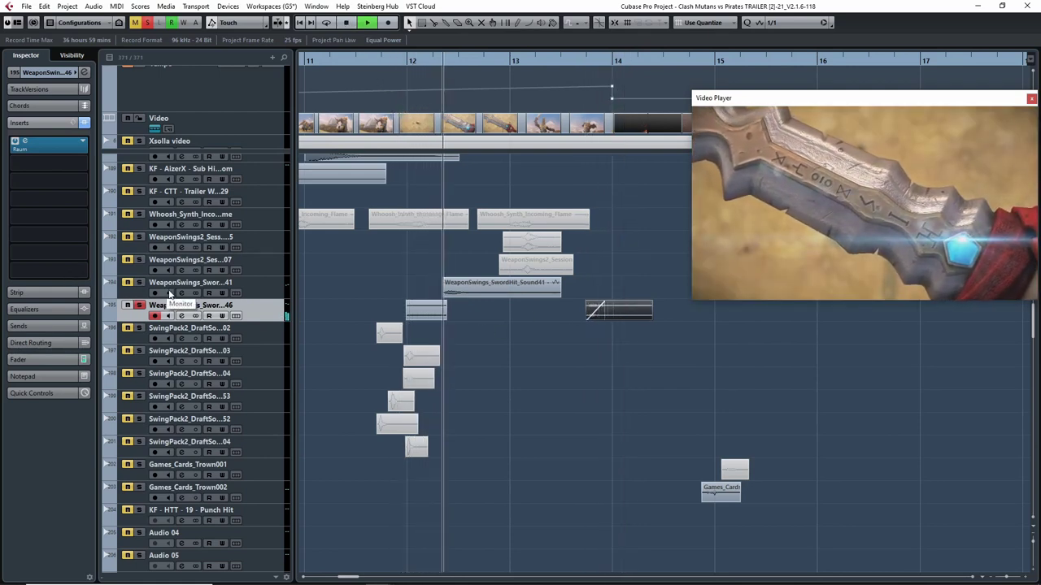
key("space")
left_click(139, 305)
key("ctrl+z")
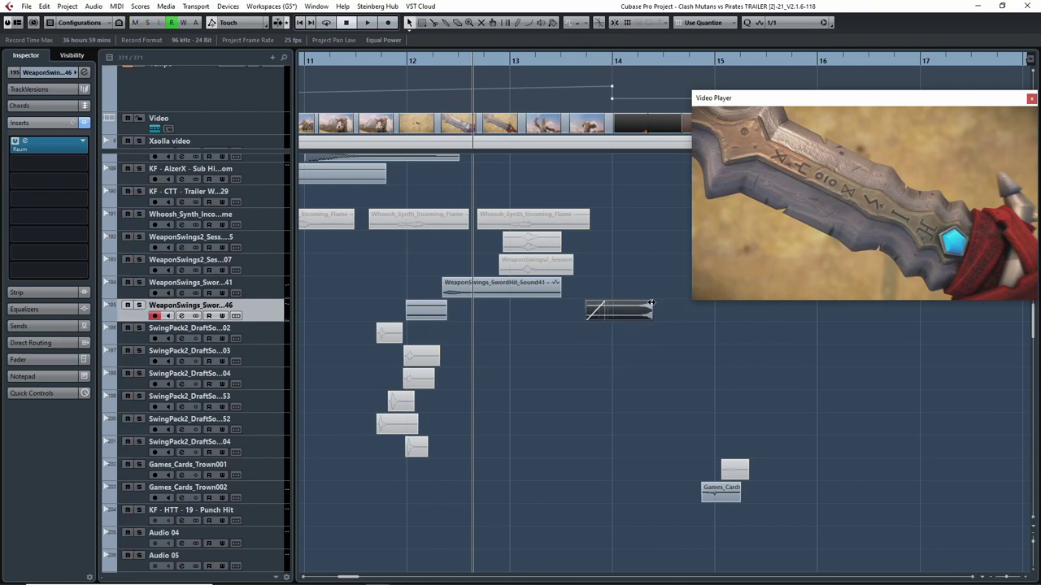
key("ctrl+z")
Trim the new clip's end to about bar 14.35 with a short fade-out, and play its tail from about bar 14.1
left_click_drag(649, 318, 639, 303)
left_click(624, 62)
key("space")
key("space")
key("s")
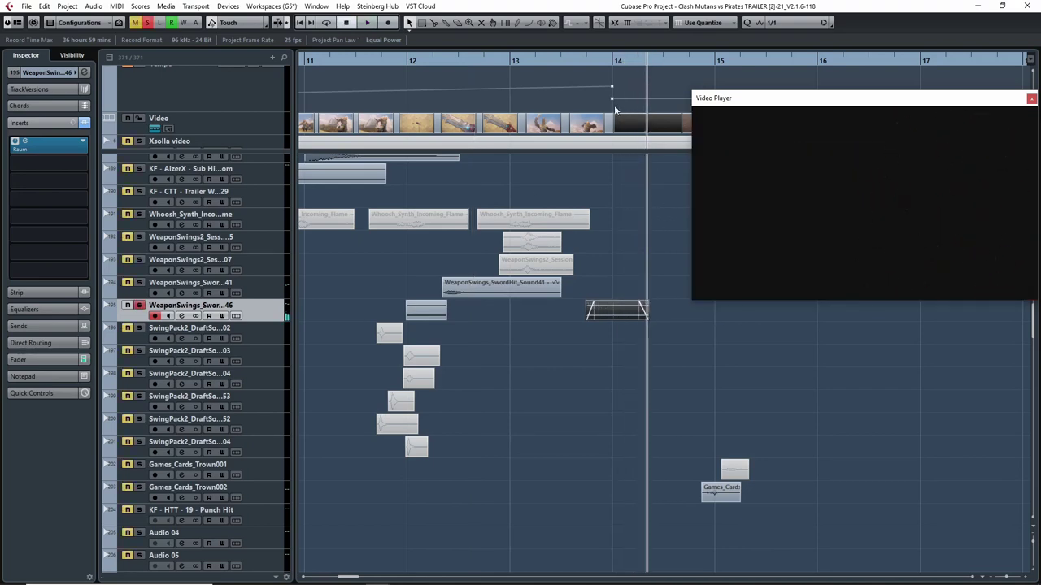
left_click(625, 61)
key("space")
key("space")
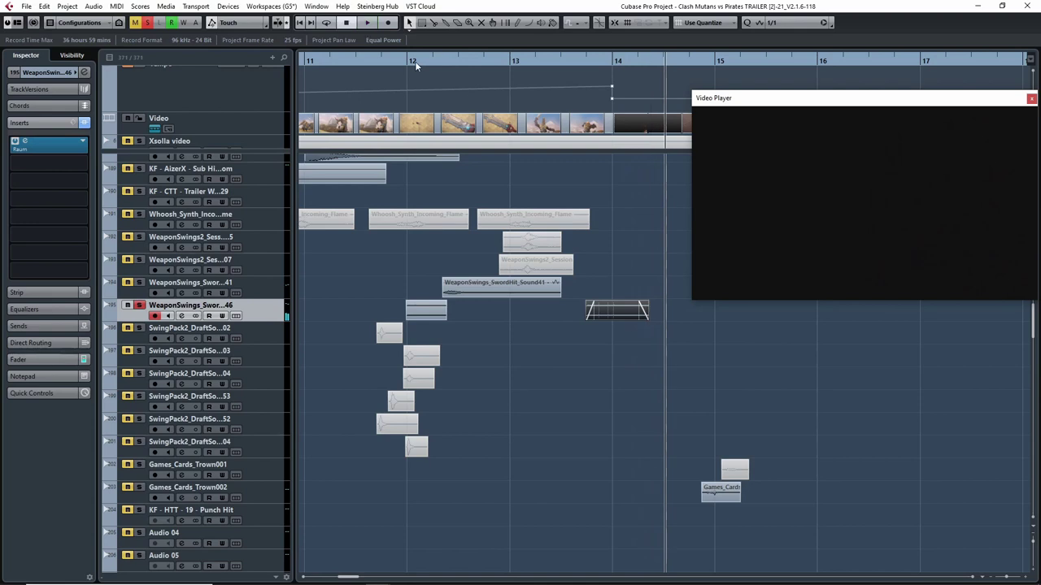
Play the soloed WeaponSwings_SwordHit_Sound46 track from about bar 12 against the sword shot
left_click(413, 61)
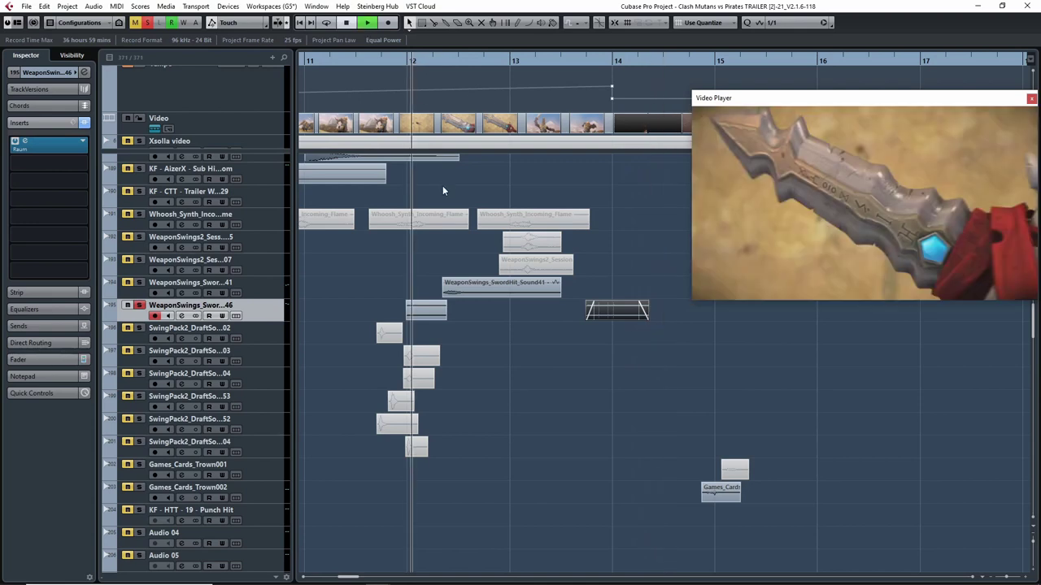
left_click(563, 370)
left_click(396, 61)
key("space")
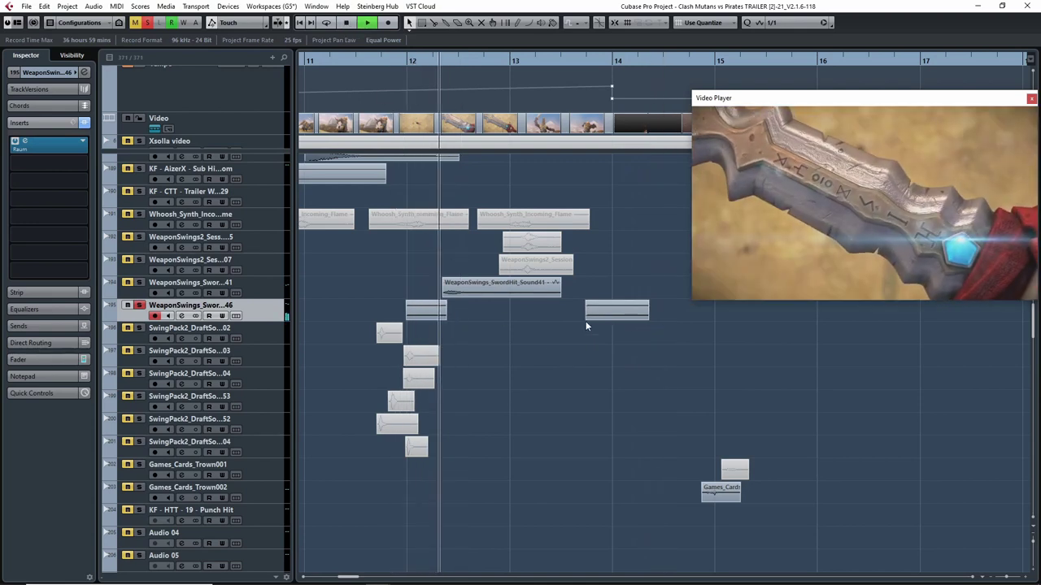
left_click(125, 294)
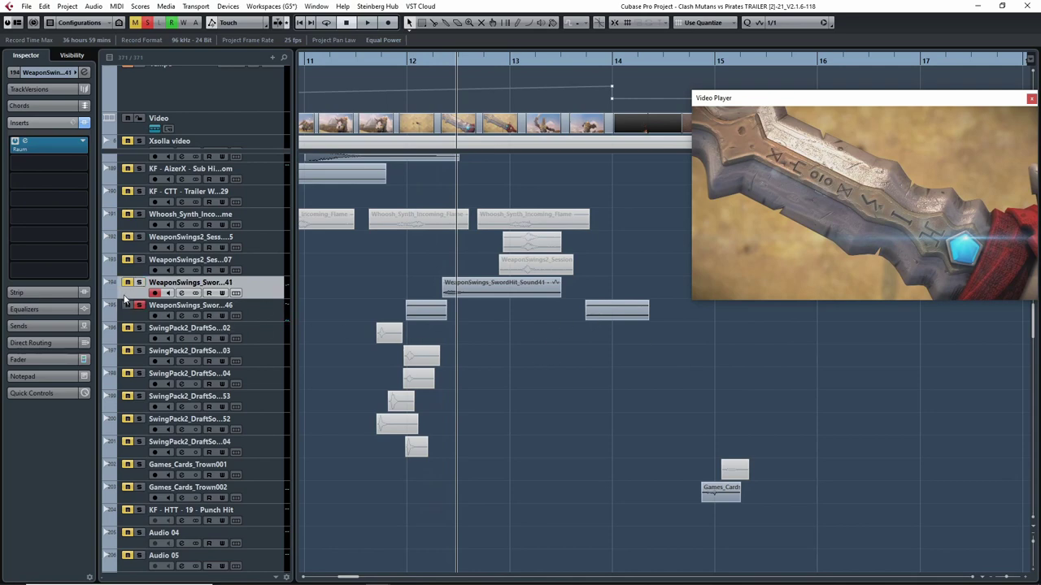
left_click(160, 290)
left_click(128, 318)
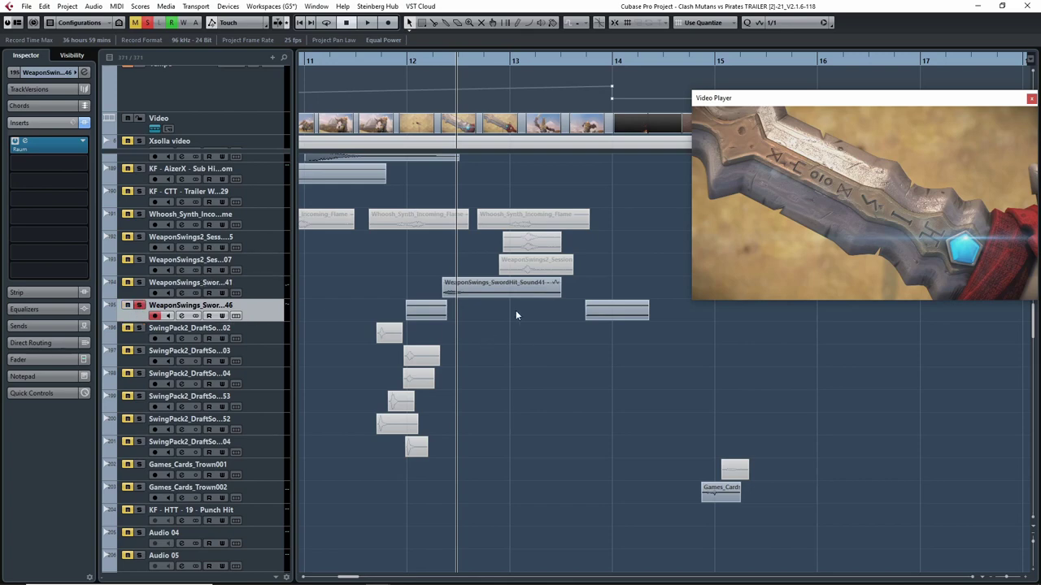
Check the fade-out of the clip at about bar 13.75 and play its tail from bar 14
left_click(632, 318)
mouse_move(635, 304)
left_mouse_down()
mouse_move(652, 303)
mouse_move(632, 304)
left_mouse_up()
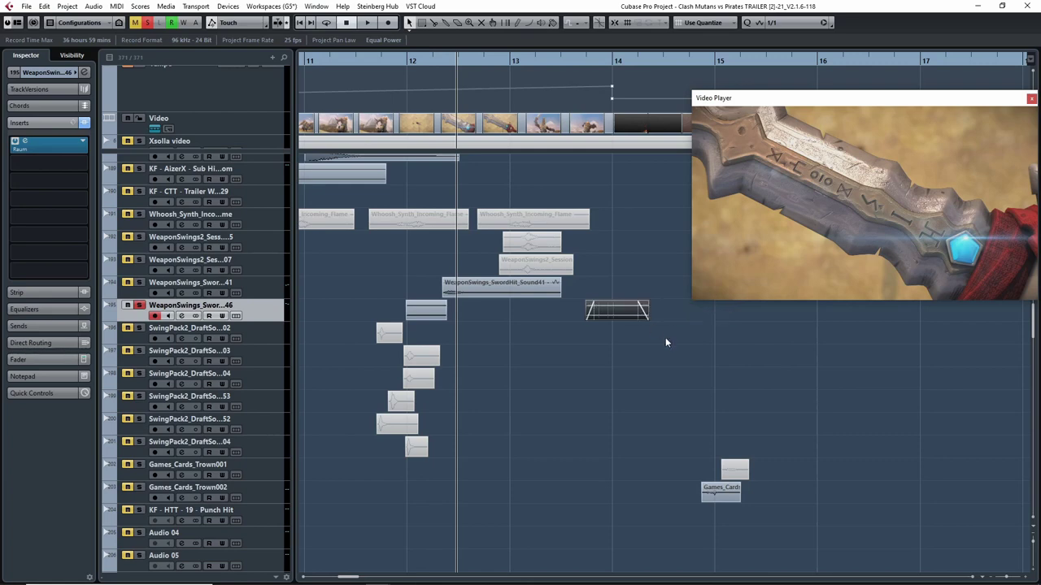
left_click(617, 61)
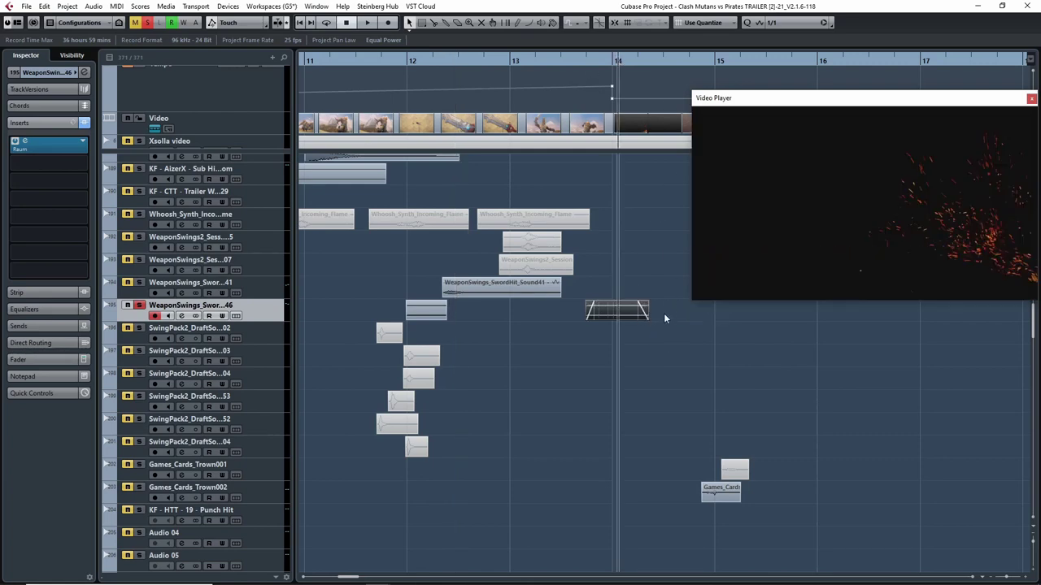
key("space")
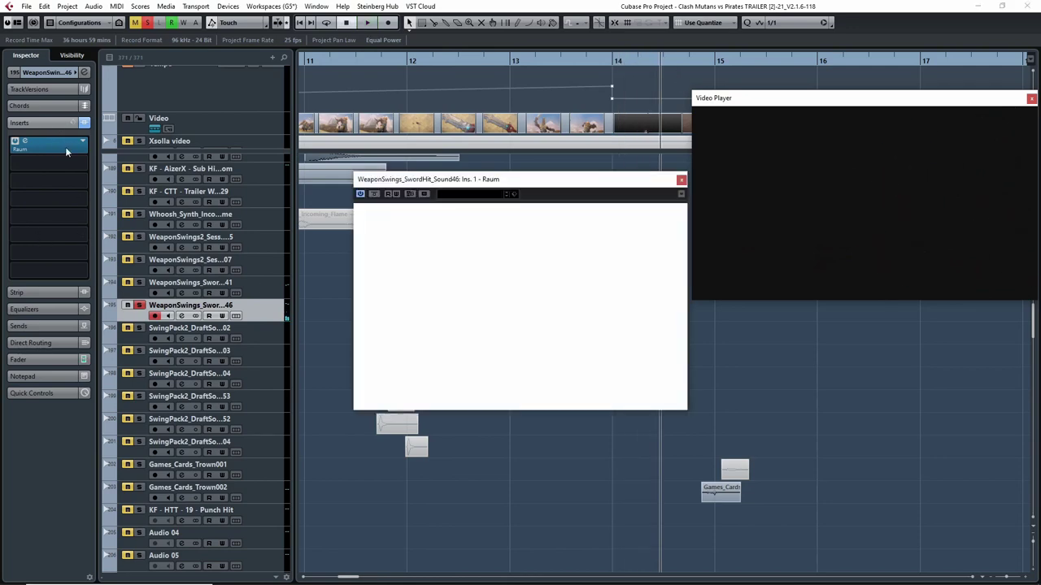
Inspect the Raum reverb on the WeaponSwings_SwordHit_Sound46 track while playing the clip's tail from bar 14, and close the plug-in
left_click_drag(525, 186, 508, 187)
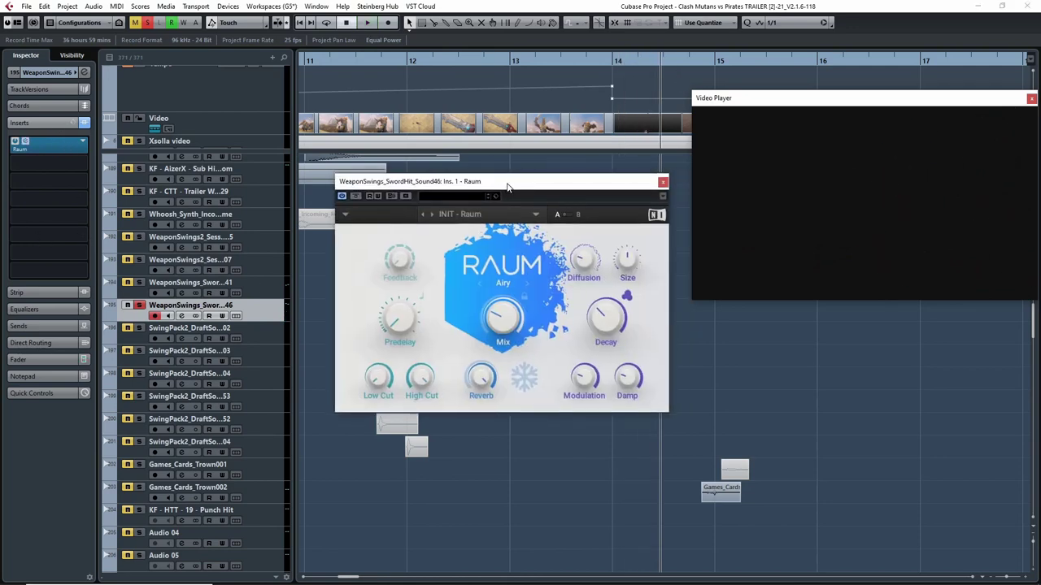
double_click(616, 61)
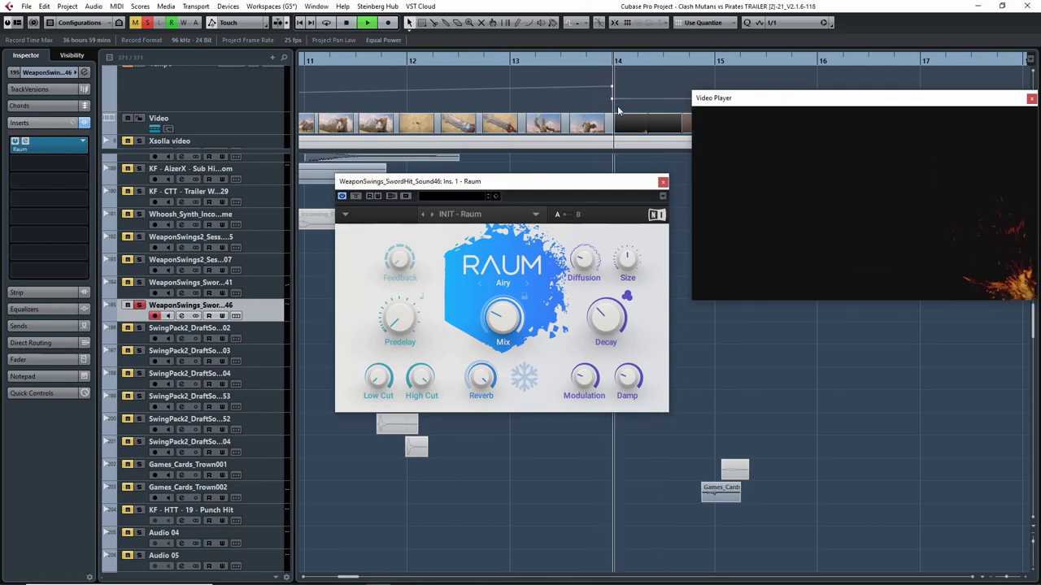
key("space")
left_click(663, 182)
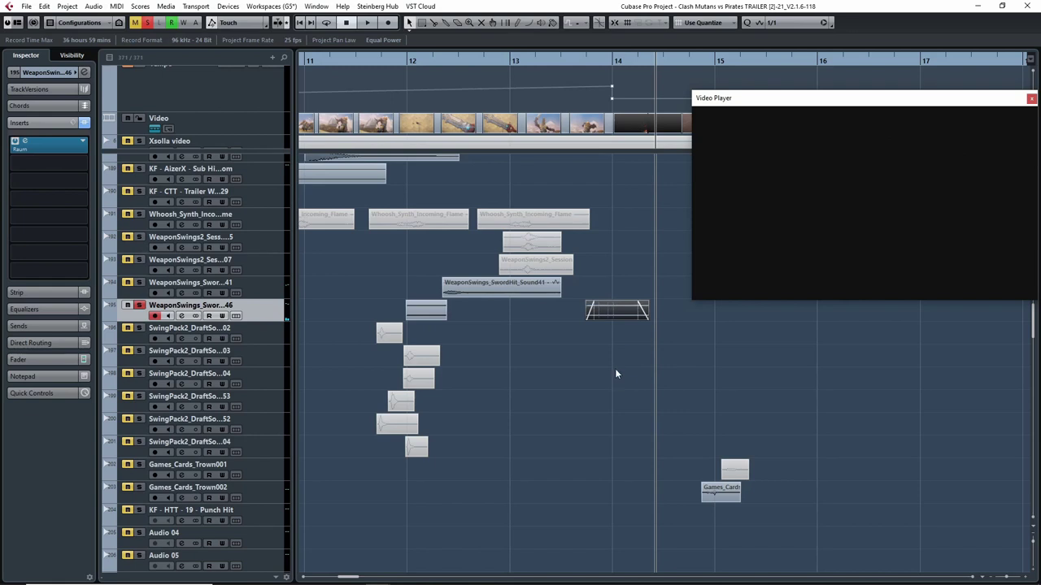
Mute the clip at about bar 13.75 and solo the WeaponSwings_SwordHit_Sound41 track in place of the Sound46 track
key("ctrl+z")
left_click(139, 305)
left_click(139, 282)
Play the WeaponSwings_SwordHit_Sound41 clip repeatedly from around bar 12 to check it against the sword shot
left_click(454, 62)
key("space")
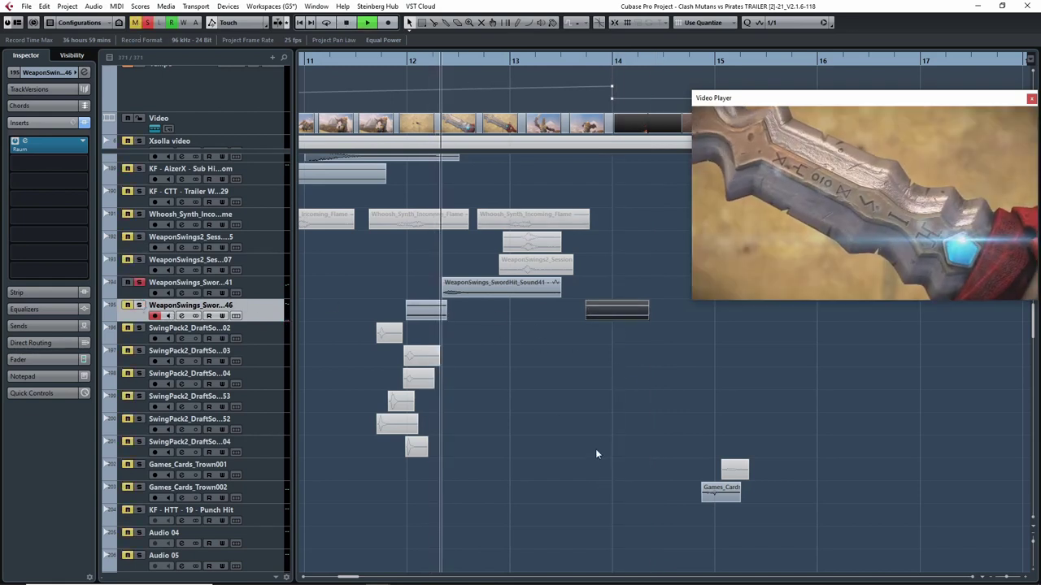
left_click(453, 63)
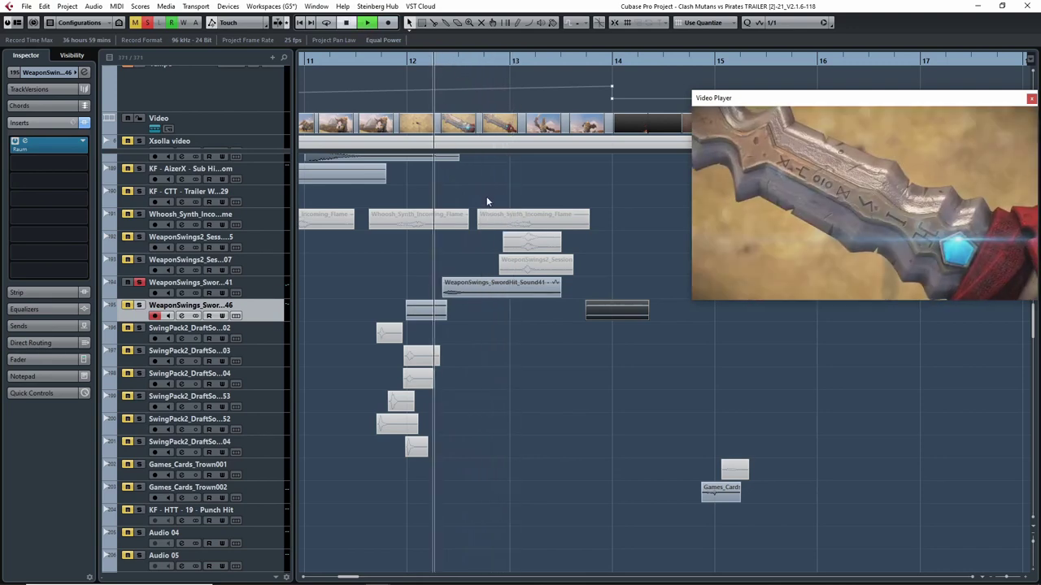
left_click(417, 60)
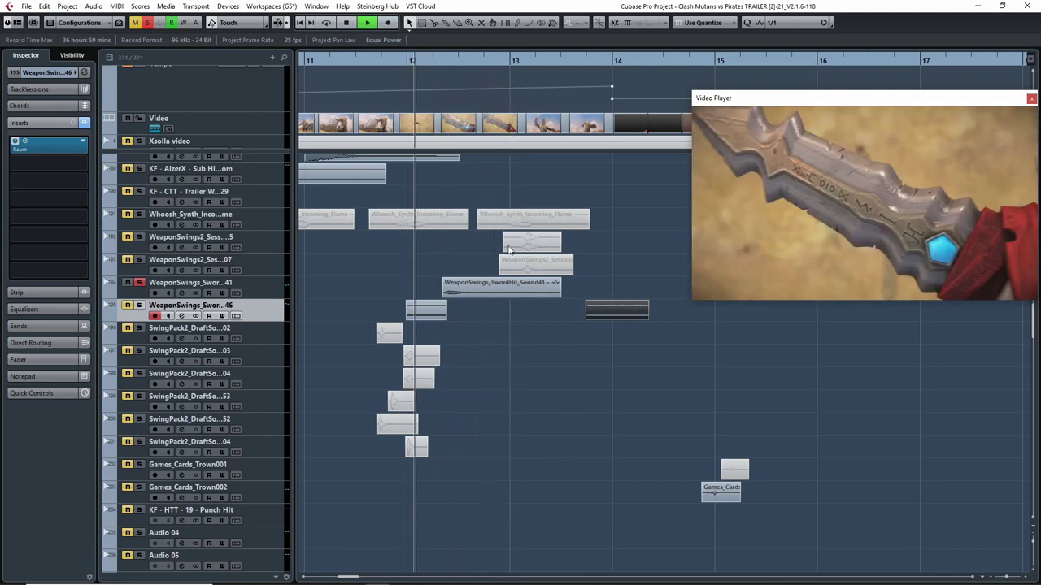
key("space")
Add a short fade-in at the start of the WeaponSwings_SwordHit_Sound41 clip and play it from about bar 12.2
left_click(136, 291)
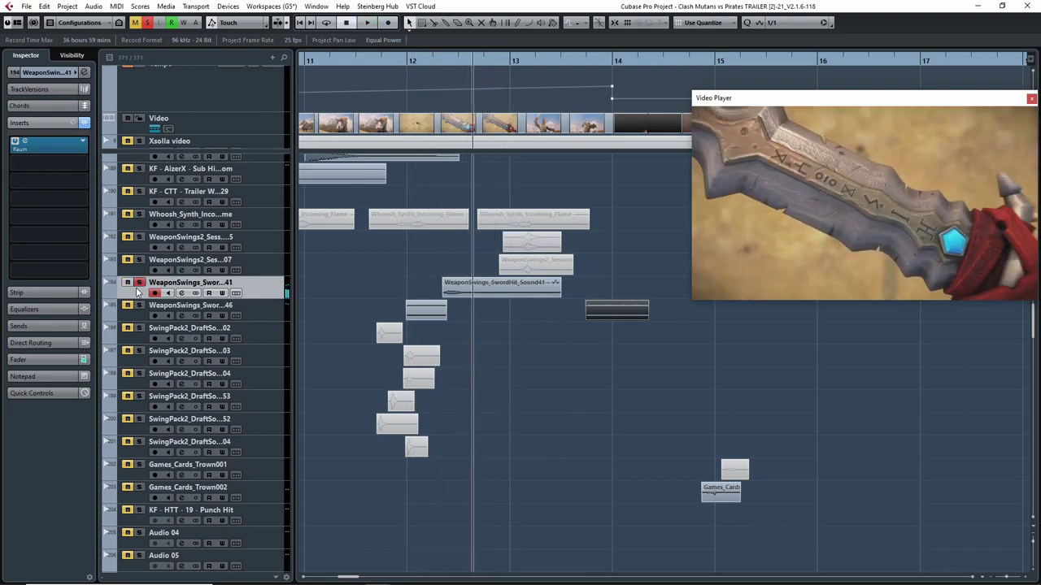
left_click(468, 318)
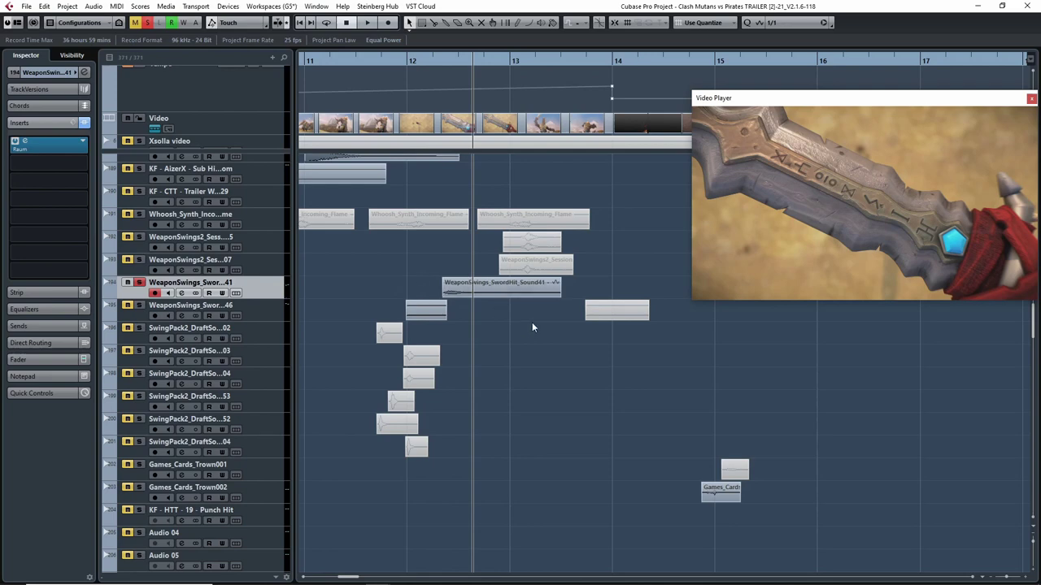
left_click_drag(451, 282, 441, 282)
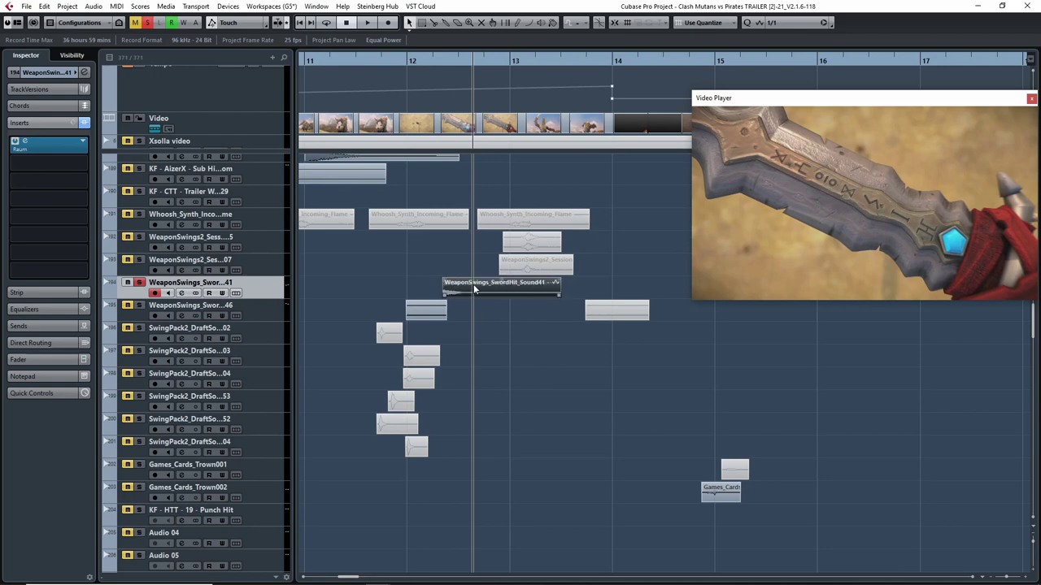
left_click(428, 62)
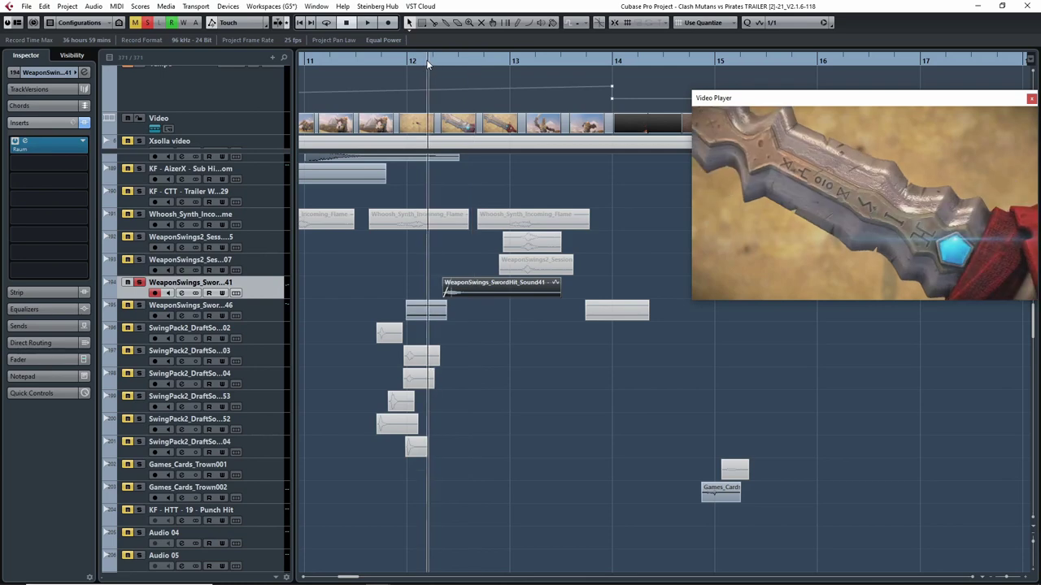
key("space")
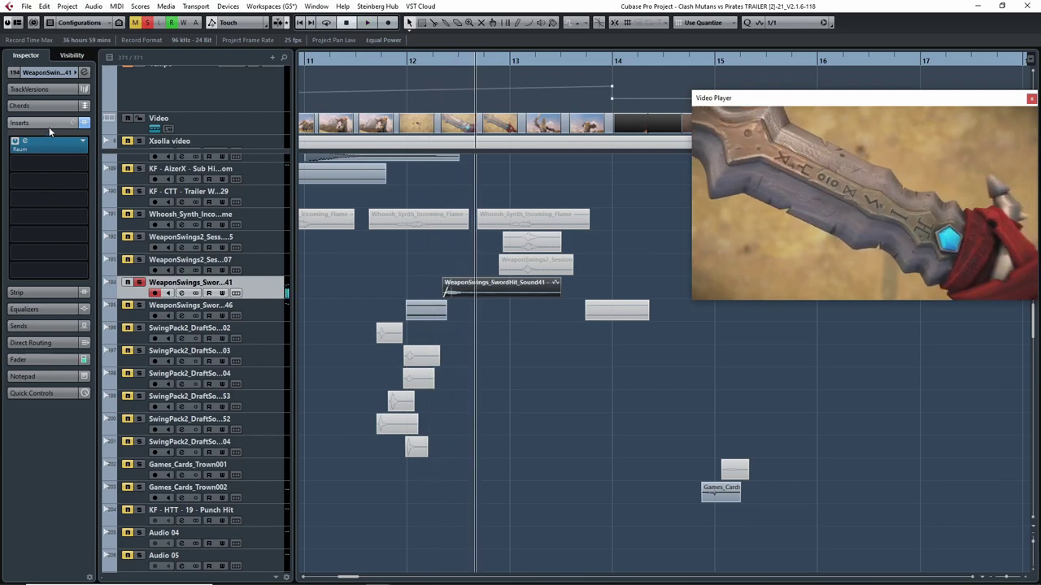
Compare the Raum reverb settings of the Sound41 and Sound46 tracks side by side, soloing Sound46 as well, and close both plug-ins
left_click(45, 144)
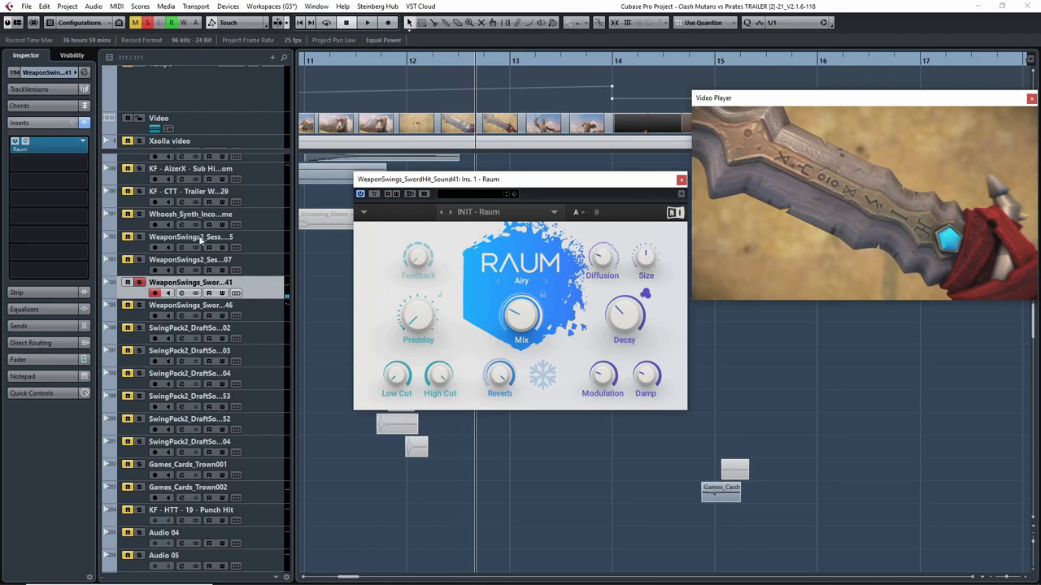
left_click(137, 315)
left_click(45, 144)
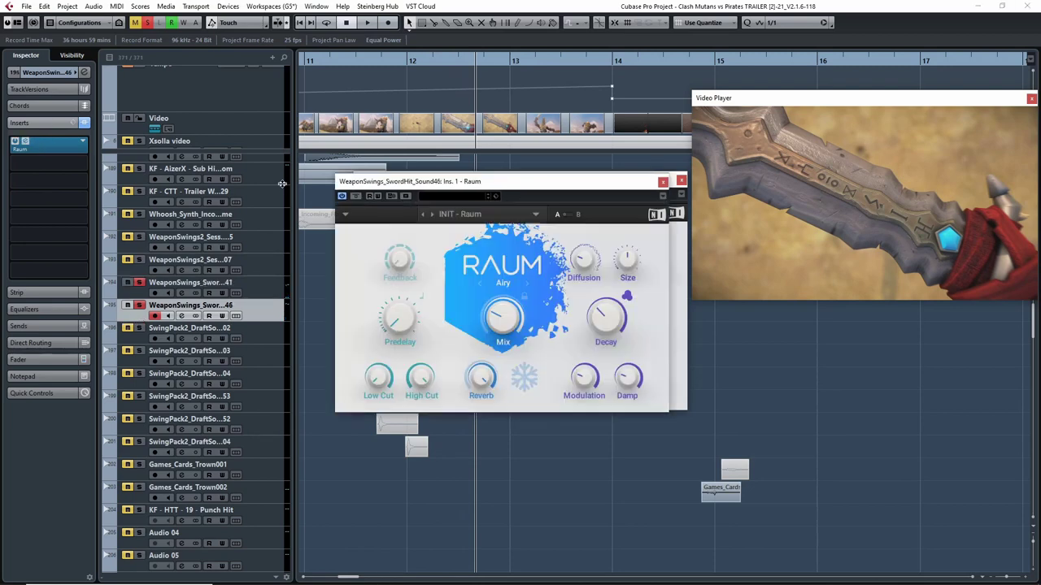
left_click_drag(563, 185, 274, 187)
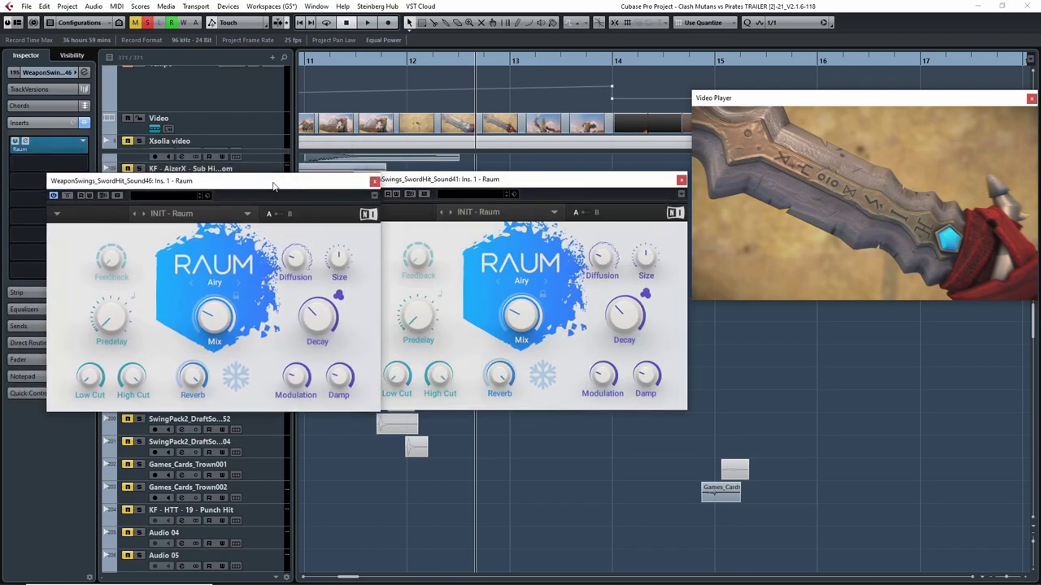
left_click(680, 179)
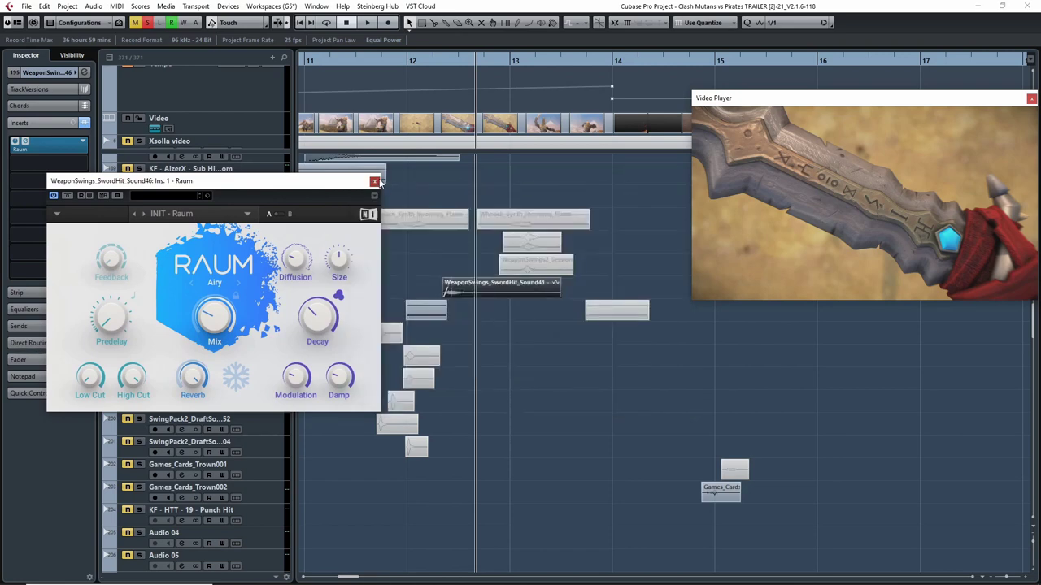
left_click(374, 180)
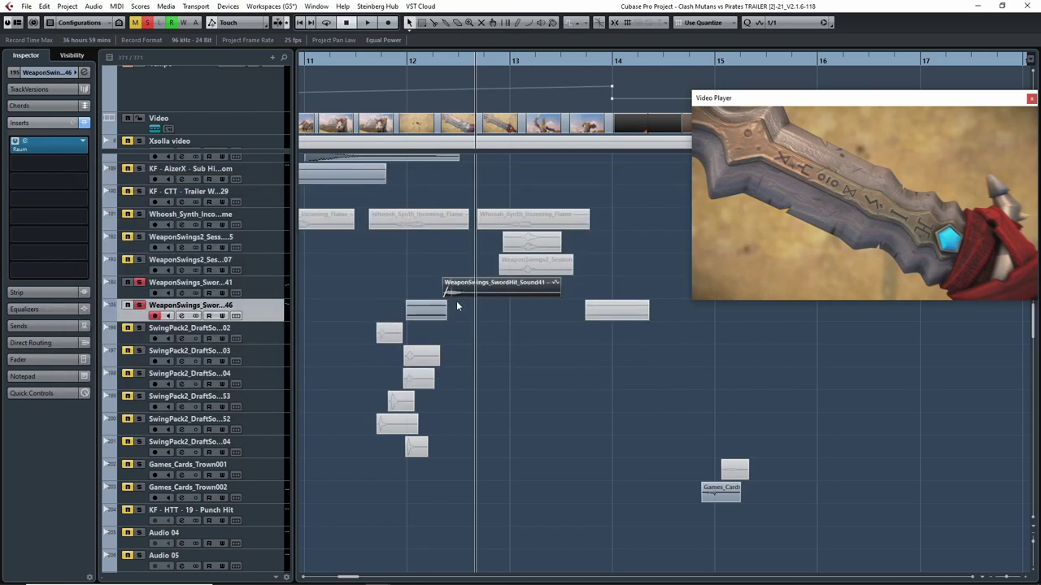
Play the soloed Sound41 and Sound46 sword-hit tracks together from about bar 12 and unsolo both
left_click(406, 57)
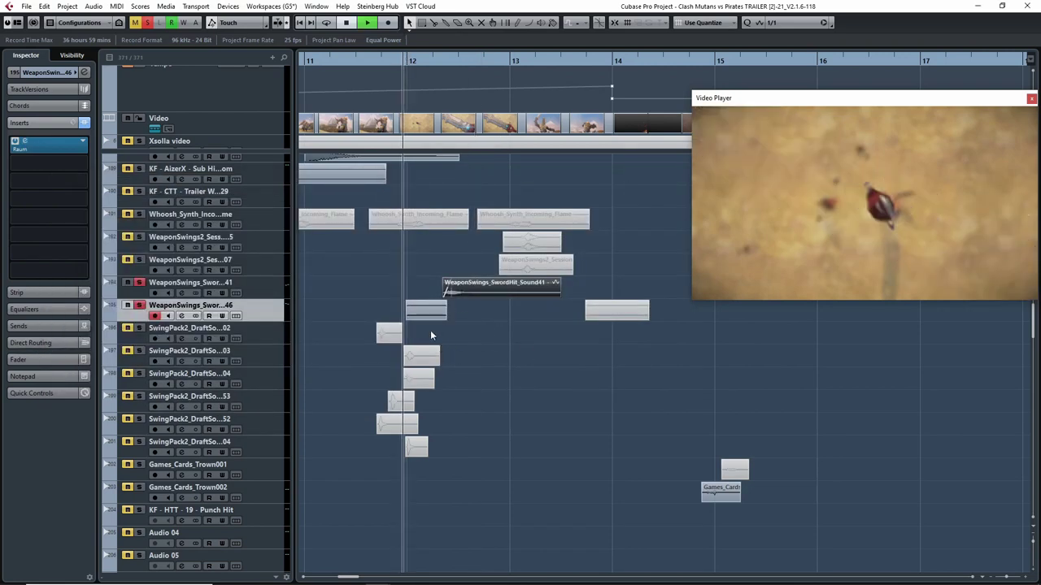
key("space")
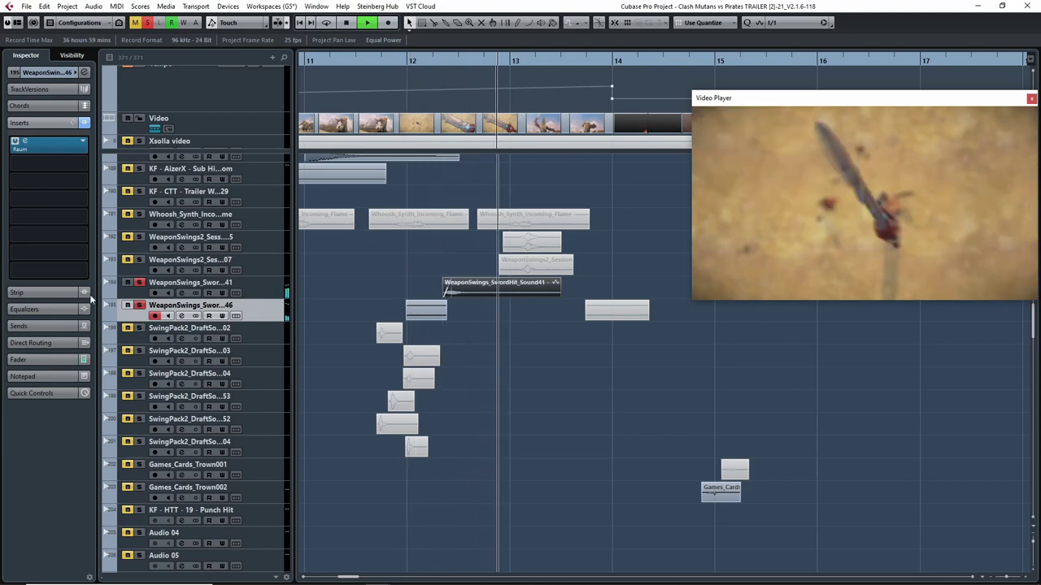
left_click(139, 305)
left_click(139, 283)
Play the full mix from about bar 11.4 to check the sword sounds in context with the video
key("g")
key("g")
key("g")
key("g")
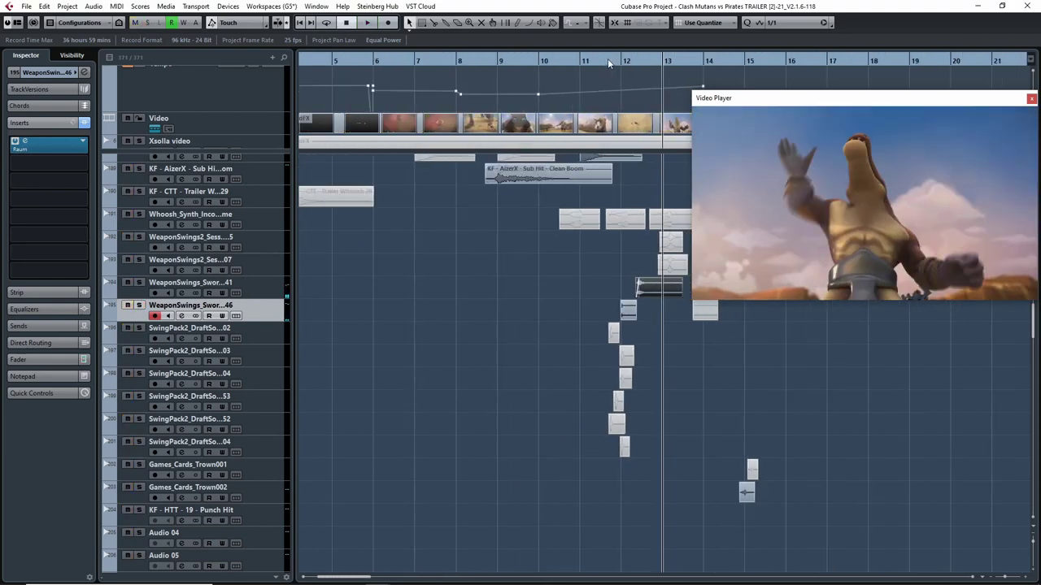
left_click_drag(605, 60, 601, 60)
key("space")
key("g")
key("g")
key("g")
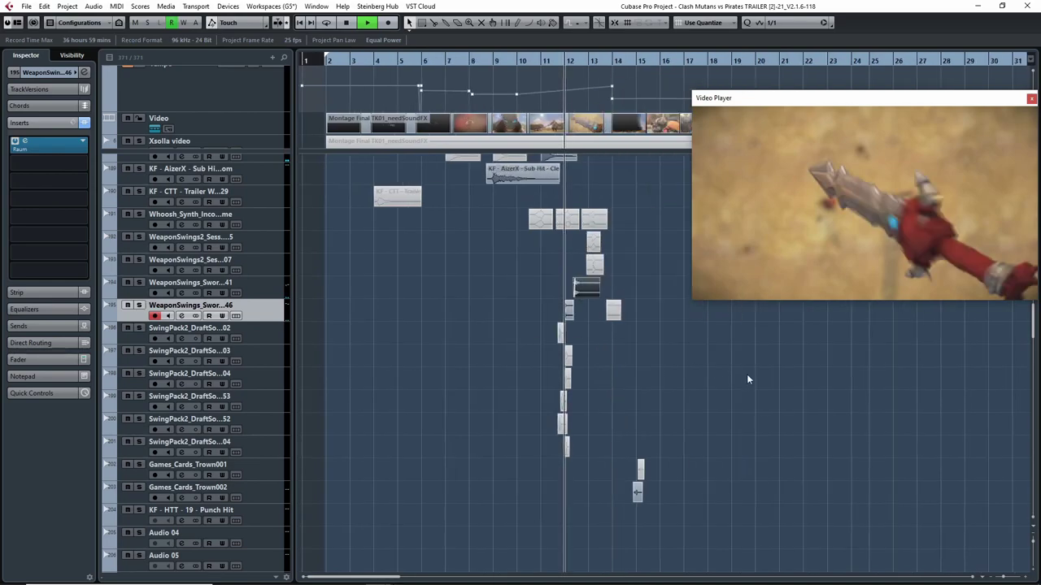
left_click_drag(746, 374, 547, 371)
key("space")
Place the playhead at about bar 11.6 and solo the three WeaponSwings2 Session03 tracks Sound013, Sound014 and Sound015
scroll(536, 386, "up", 5)
key("h")
key("h")
key("h")
scroll(601, 406, "down", 4)
key("h")
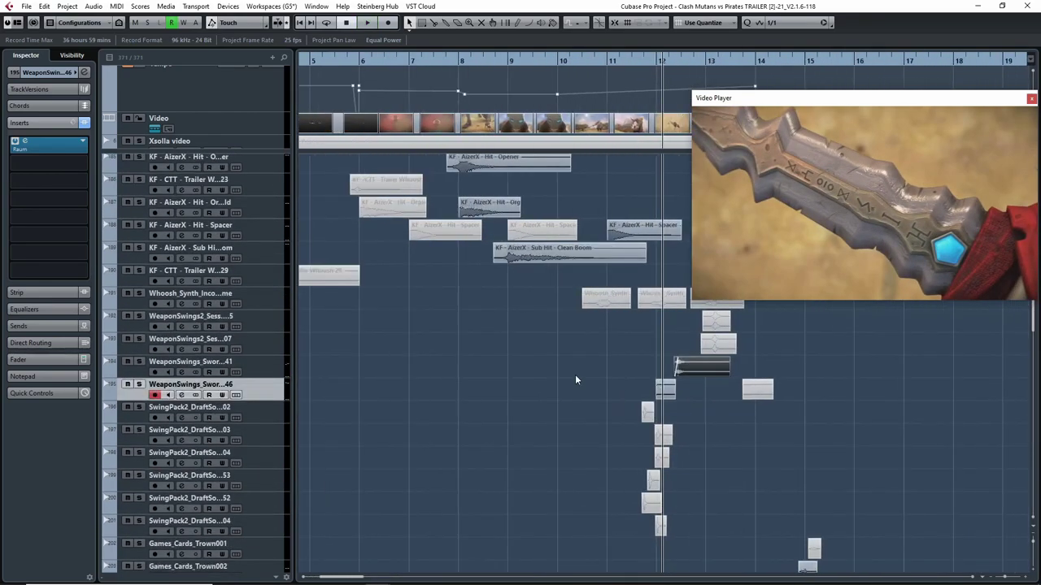
key("g")
key("g")
key("g")
scroll(650, 398, "up", 4)
scroll(634, 399, "down", 10)
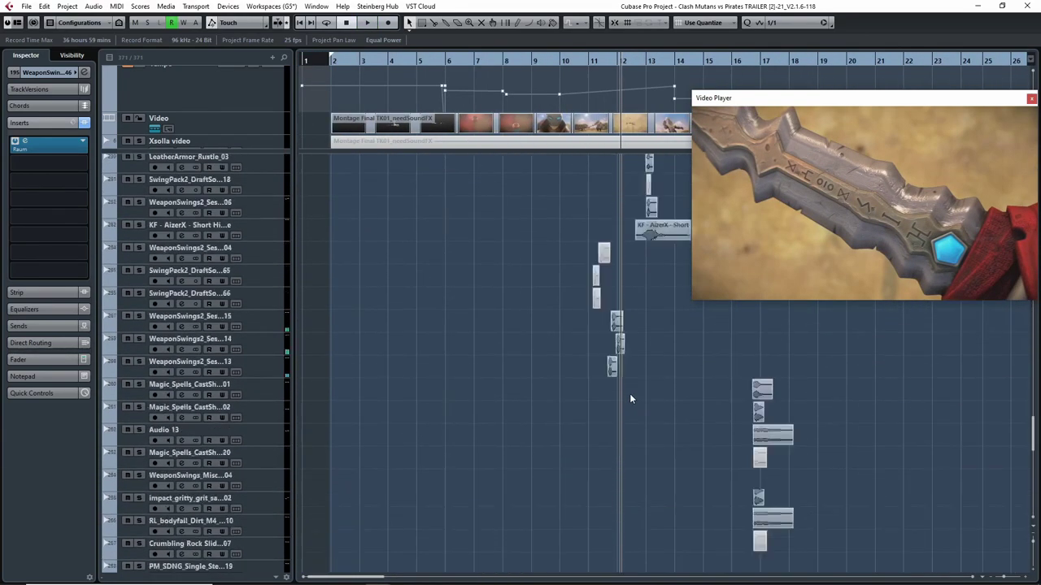
scroll(648, 409, "up", 5)
scroll(667, 419, "up", 6)
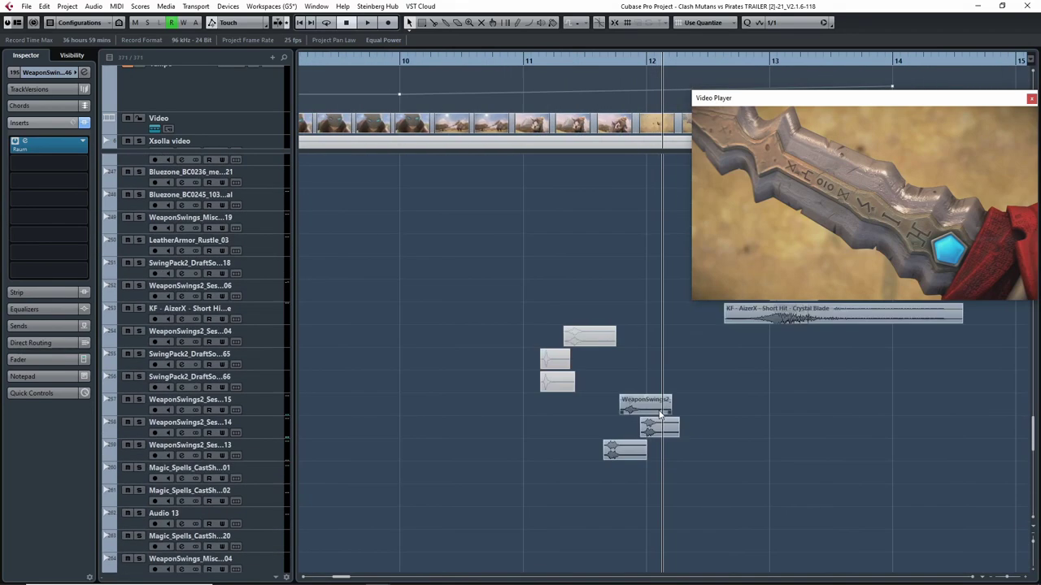
scroll(738, 430, "up", 2)
left_click(516, 67)
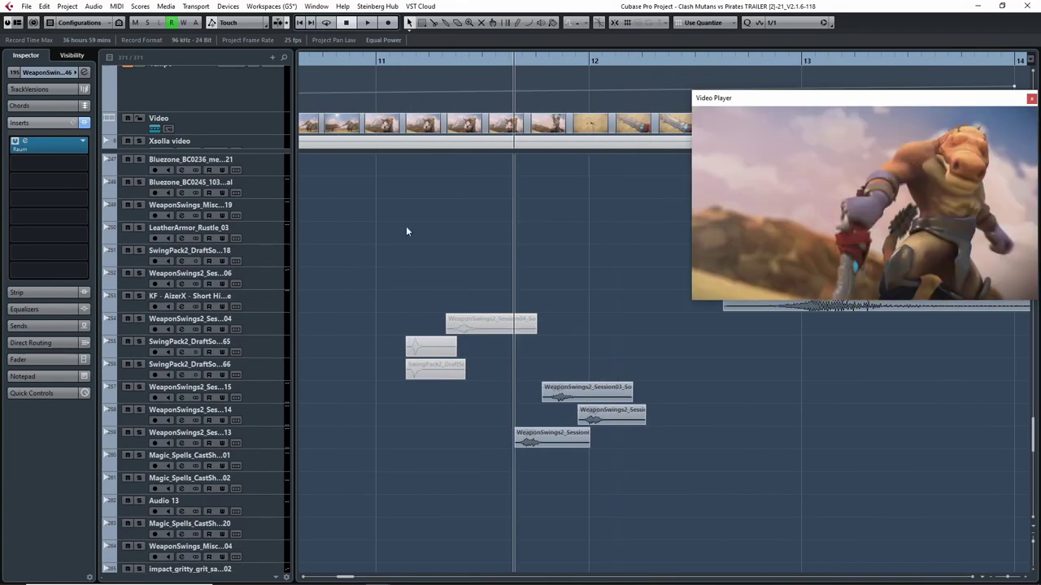
left_click(137, 441)
left_click(138, 433)
left_click(138, 410)
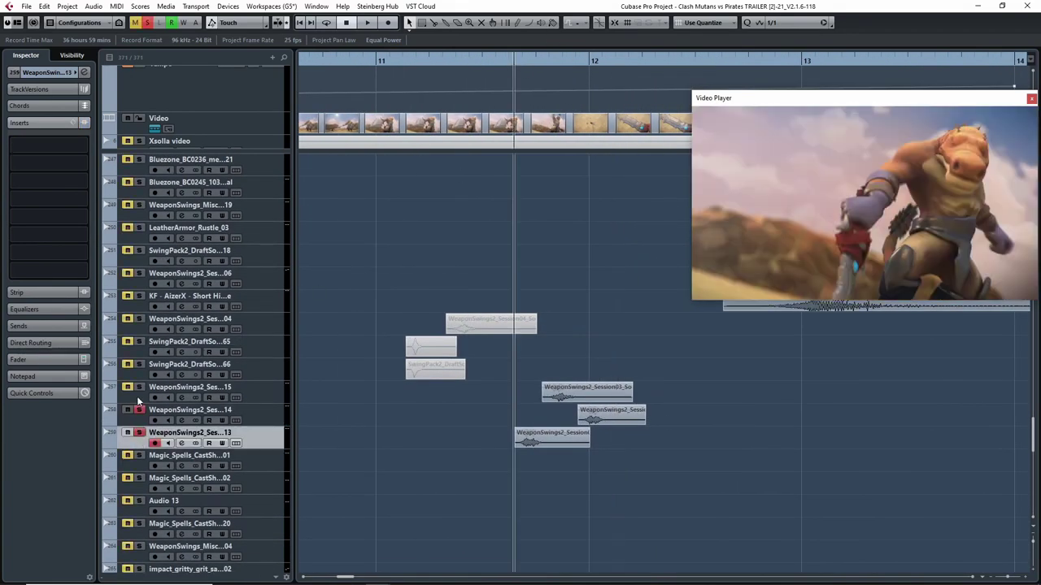
left_click(139, 387)
Play the three soloed WeaponSwings2 layers twice from about bar 11.6 against the sword swing
key("space")
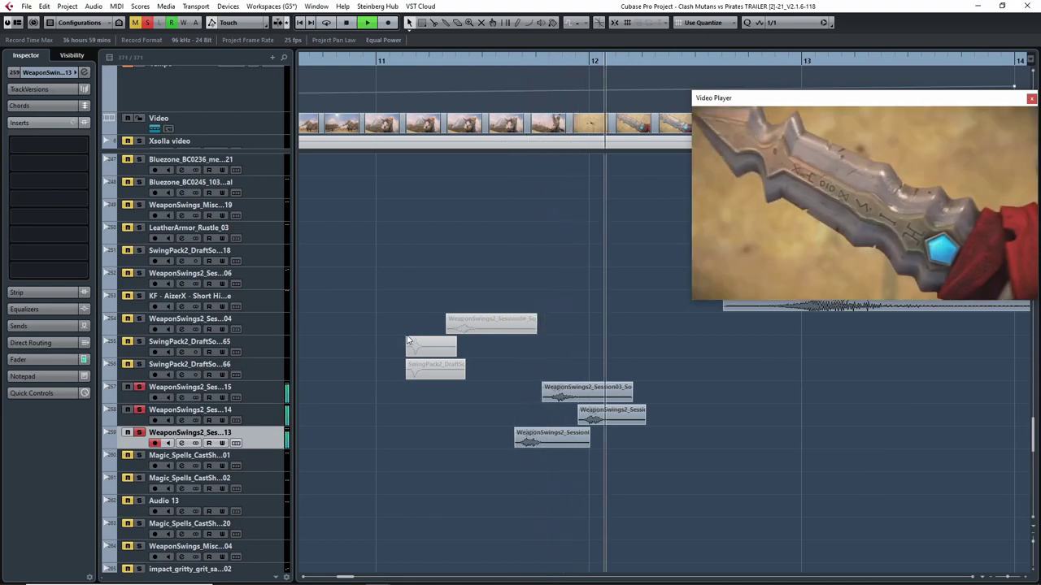
key("space")
left_click(505, 61)
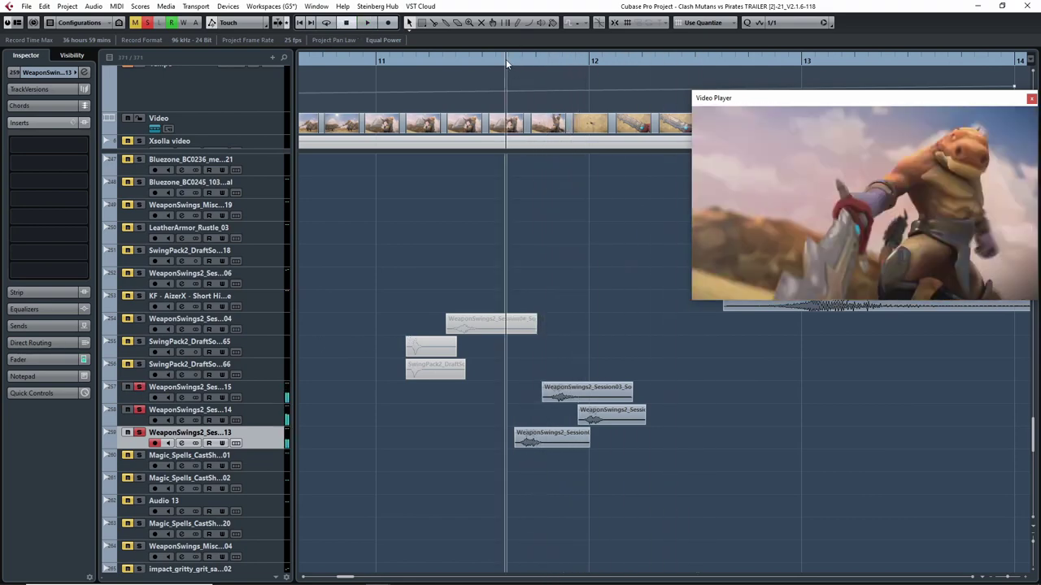
key("space")
key("space")
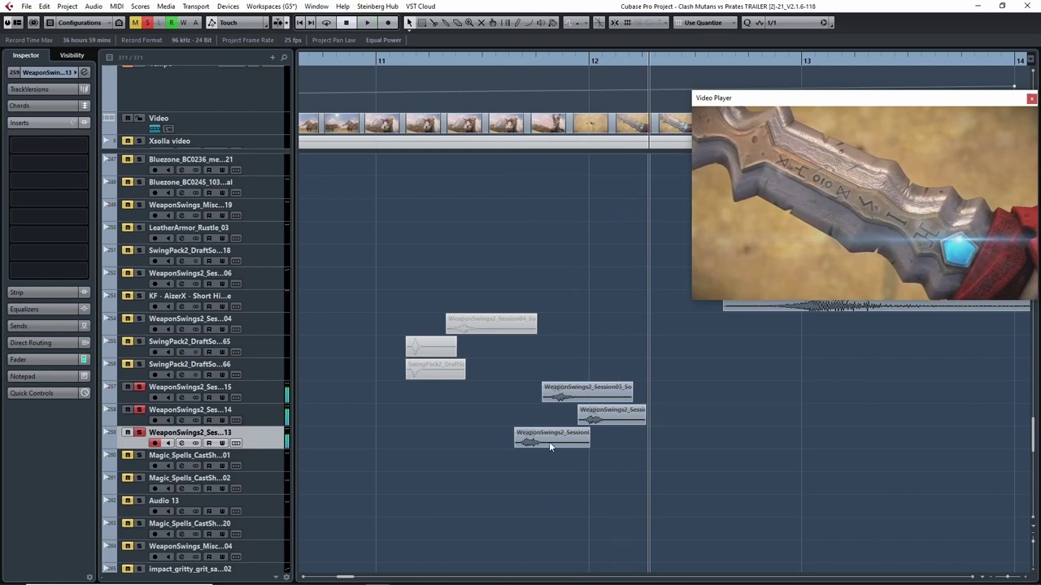
Return the playhead to about bar 11.6 and check the inserts of the soloed WeaponSwings2 tracks one by one
left_click_drag(526, 62, 509, 62)
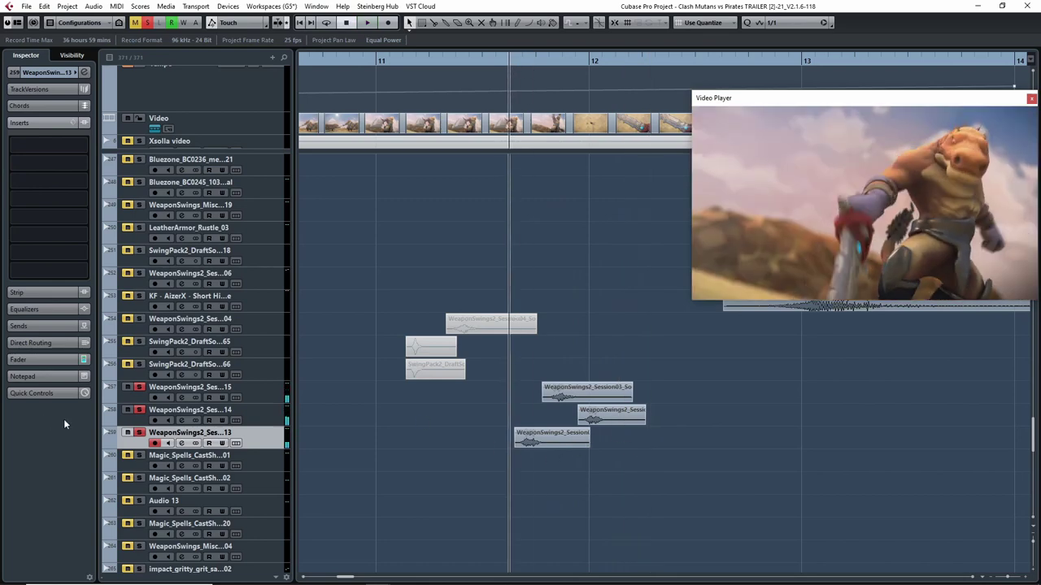
key("Up")
key("Up")
key("Down")
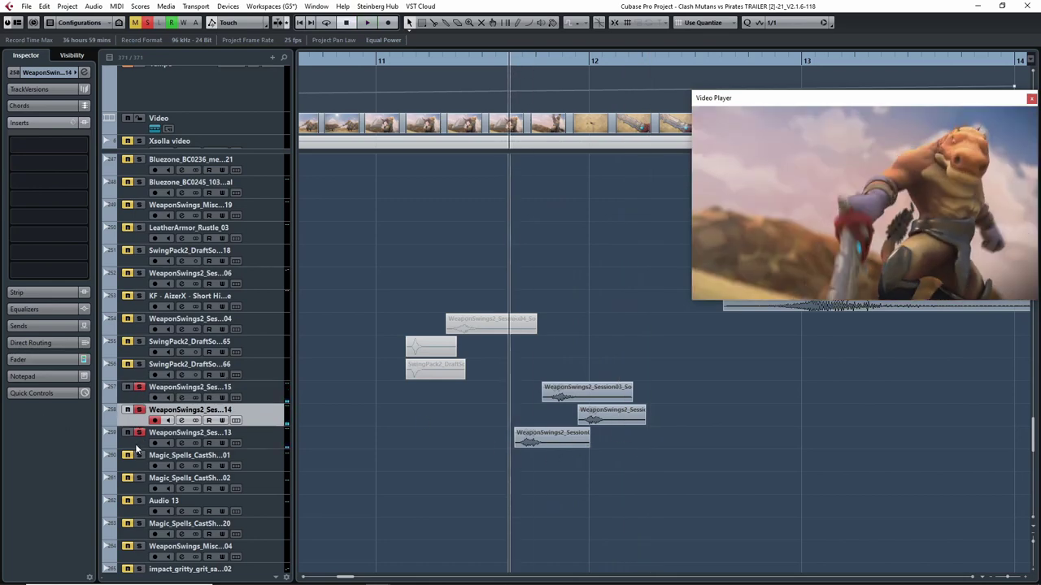
key("Down")
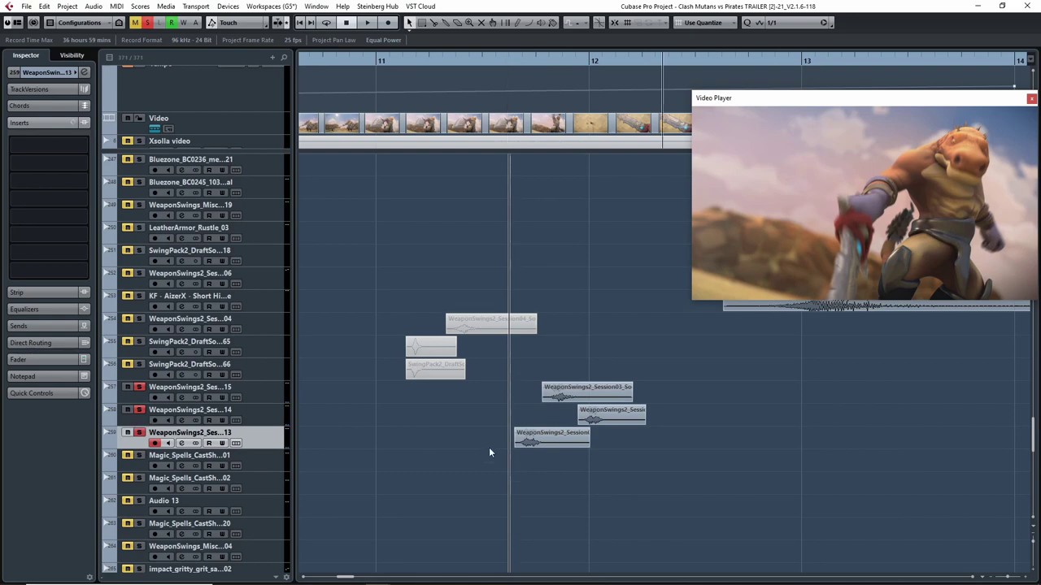
Examine how the Sound013, Sound015 and Sound014 clips are staggered and replay them from just before the first one
key("h")
left_click_drag(836, 461, 550, 424)
key("g")
left_click_drag(743, 429, 672, 428)
key("h")
left_click_drag(868, 432, 475, 437)
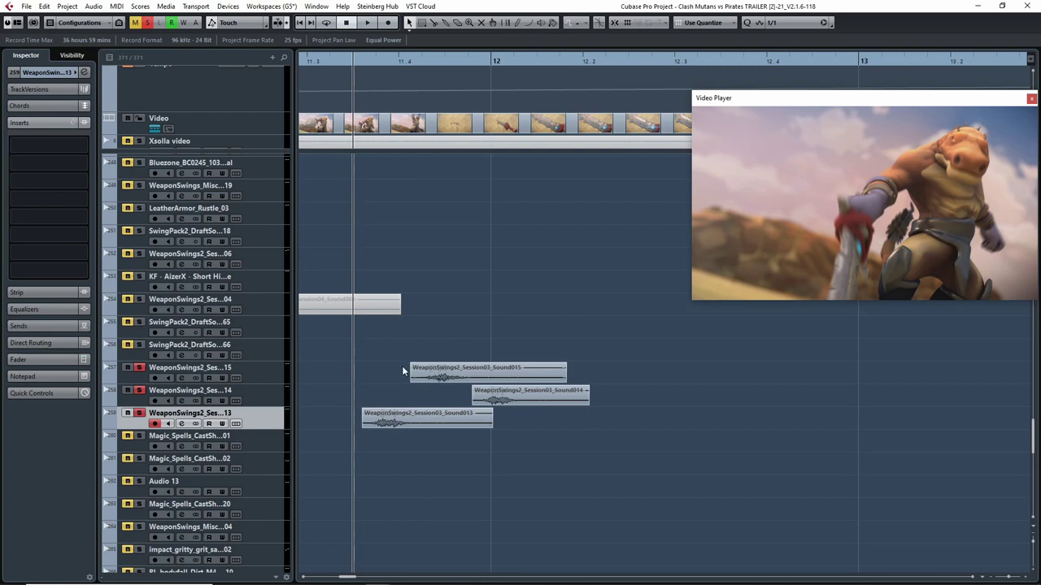
key("space")
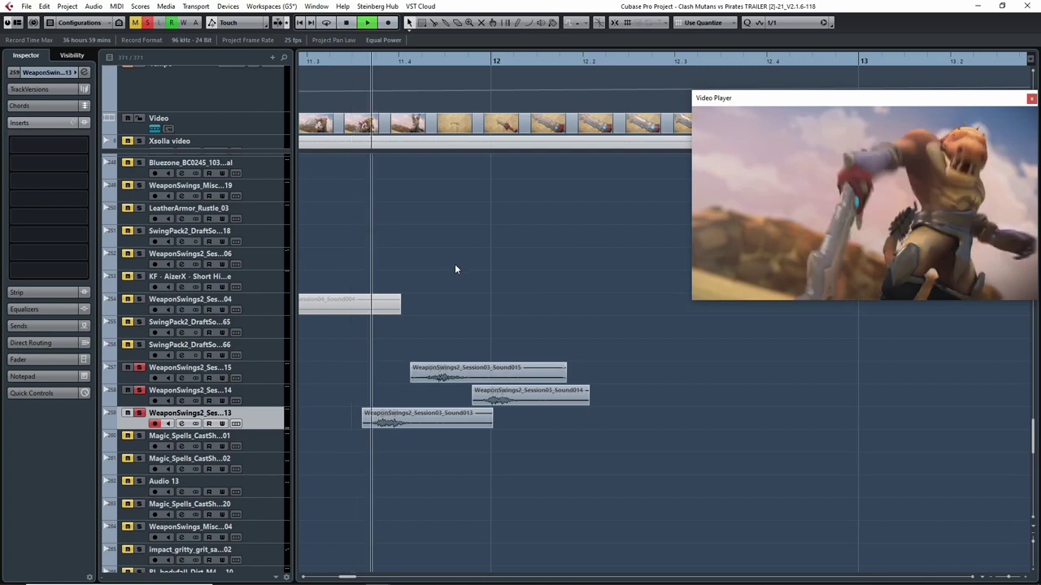
Find the Audio 02 track holding the Braams Tone Blending clip and solo it
scroll(431, 381, "up", 6)
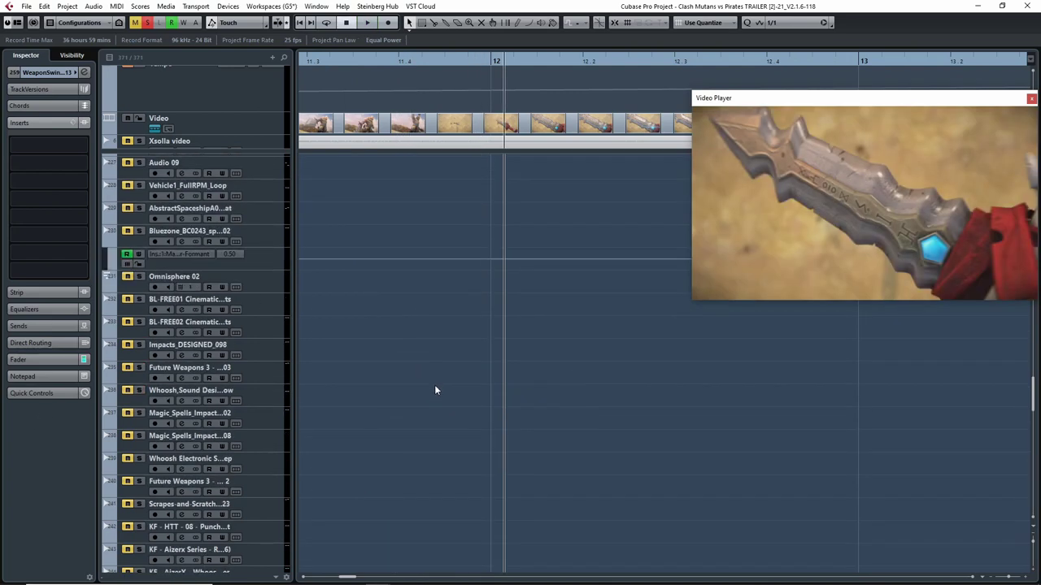
scroll(434, 384, "down", 8)
scroll(505, 353, "up", 1)
left_click_drag(499, 61, 488, 61)
scroll(492, 350, "up", 20)
scroll(486, 363, "down", 1)
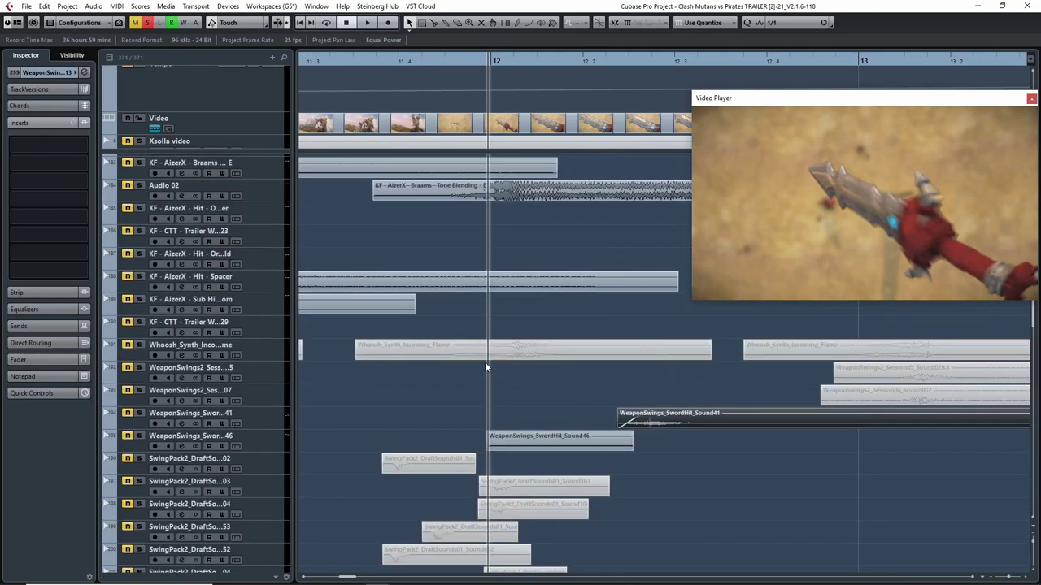
key("g")
key("g")
key("g")
scroll(663, 387, "up", 3)
scroll(585, 464, "right", 3)
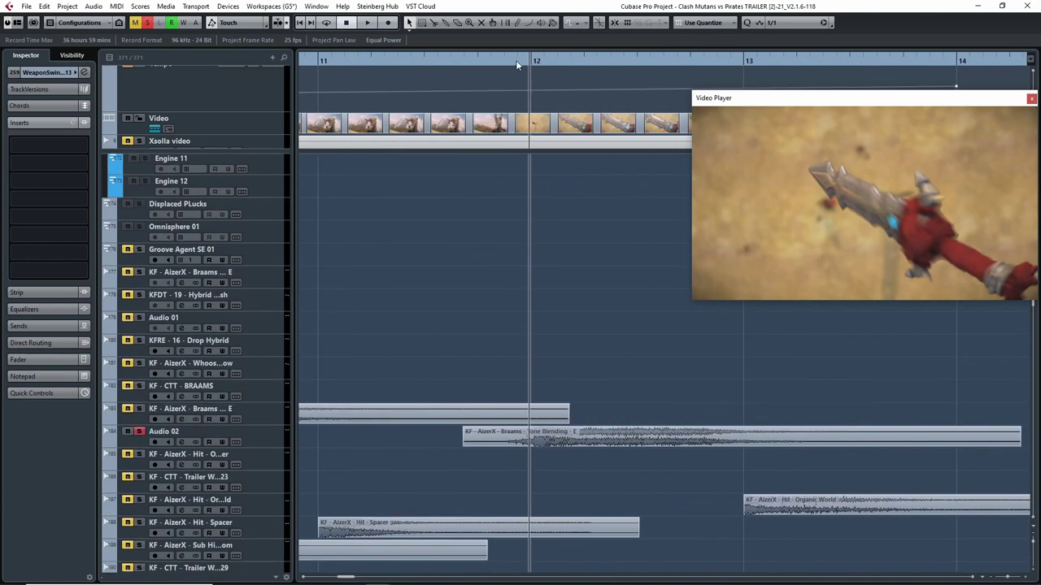
Play the soloed Braams Tone Blending clip on Audio 02 twice from about bar 11.6
left_click_drag(515, 60, 437, 78)
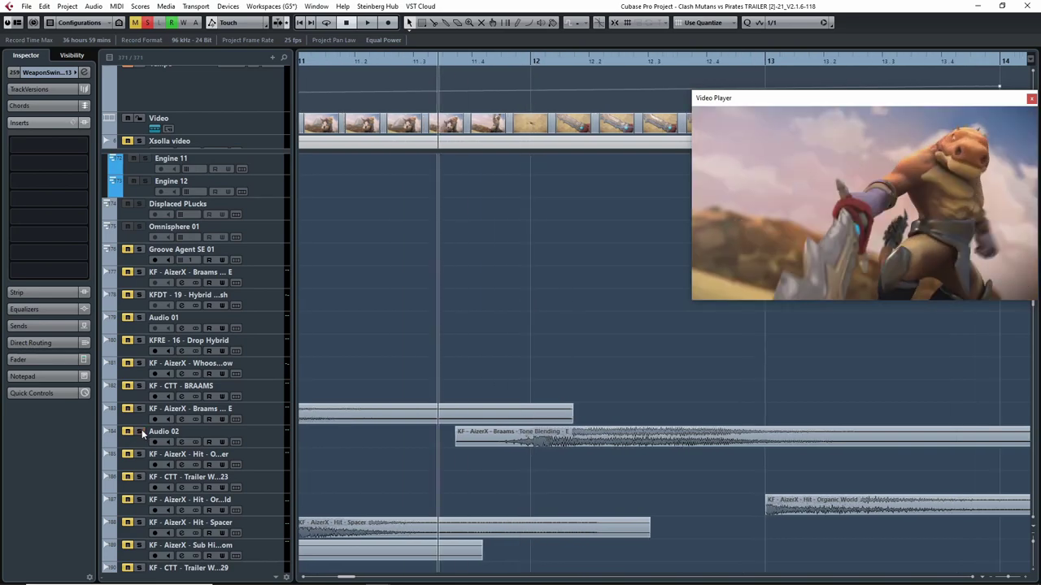
key("space")
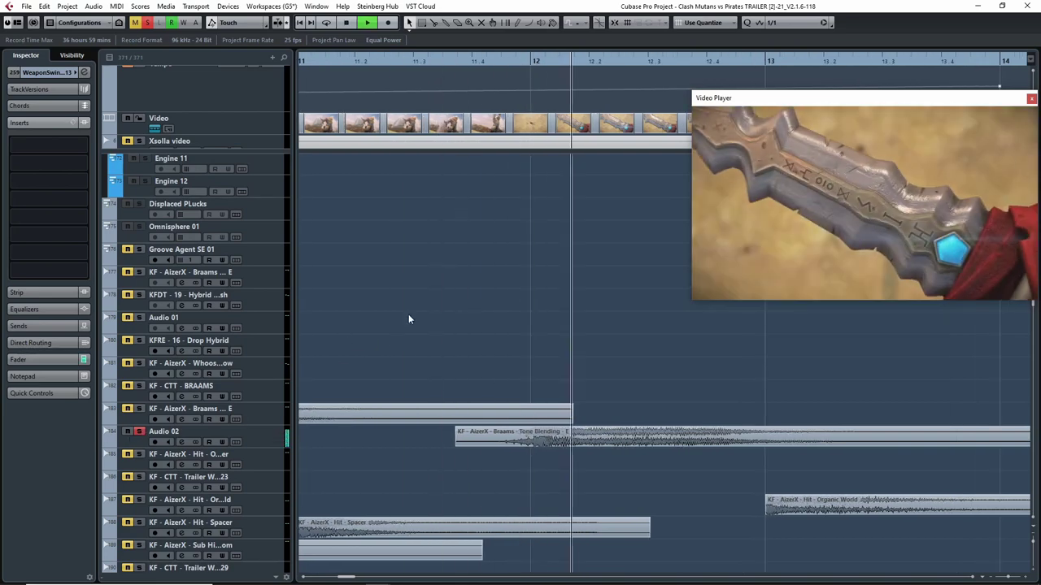
key("space")
key("space")
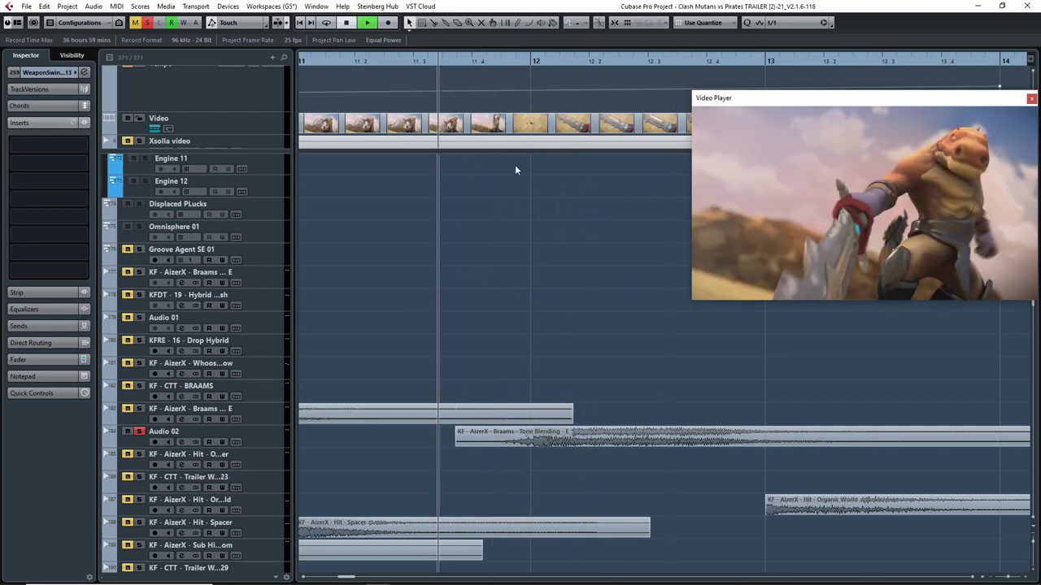
key("g")
key("g")
key("space")
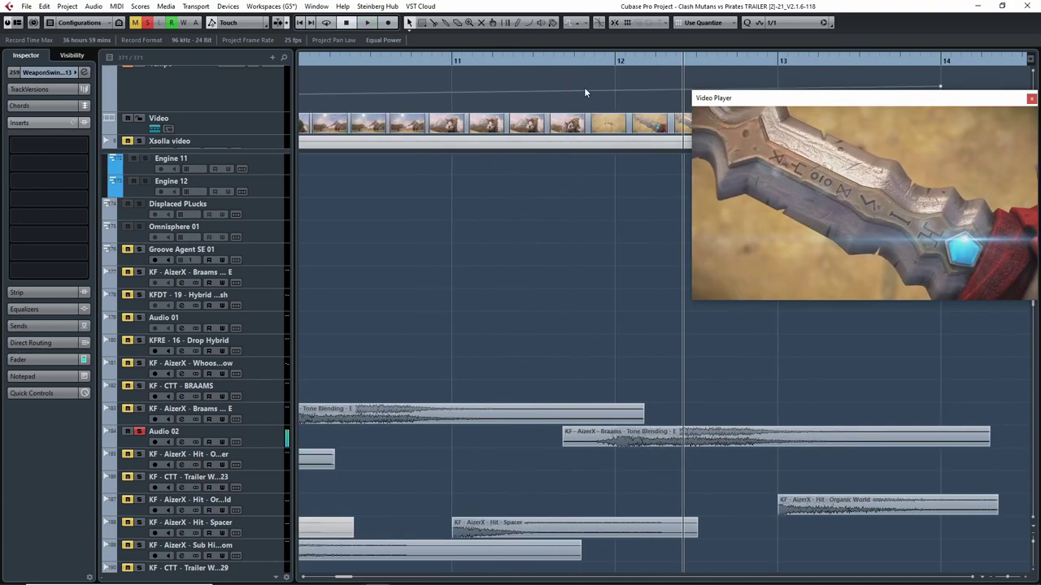
Replay the soloed Audio 02 Braams clip from about bar 11.4 and clear all track solos
left_click_drag(546, 64, 525, 64)
scroll(584, 300, "down", 3)
scroll(590, 301, "up", 4)
key("g")
key("g")
left_click_drag(595, 285, 728, 354)
key("g")
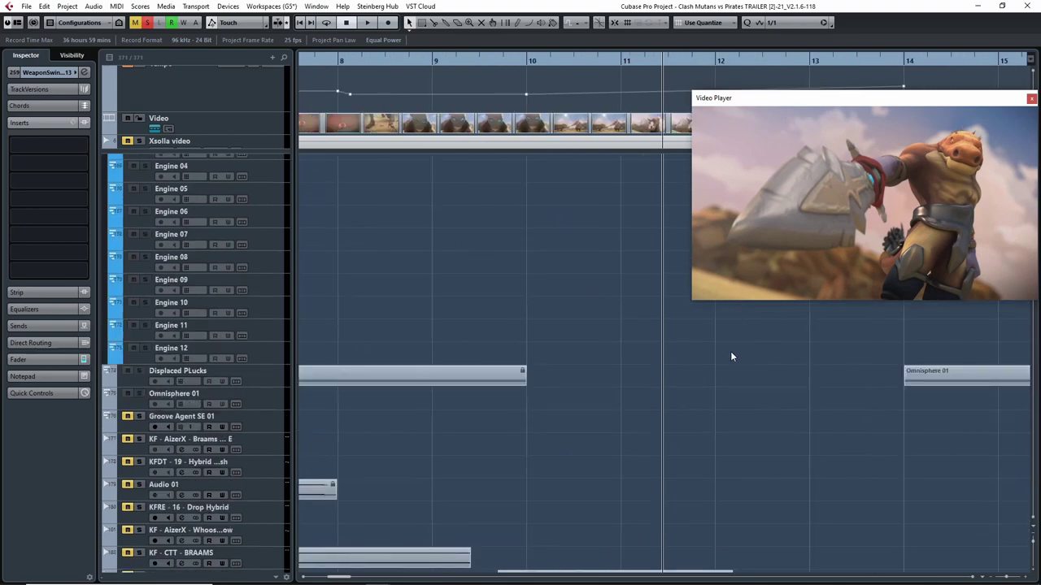
left_click_drag(744, 406, 587, 313)
key("h")
key("h")
key("h")
left_click_drag(756, 353, 572, 331)
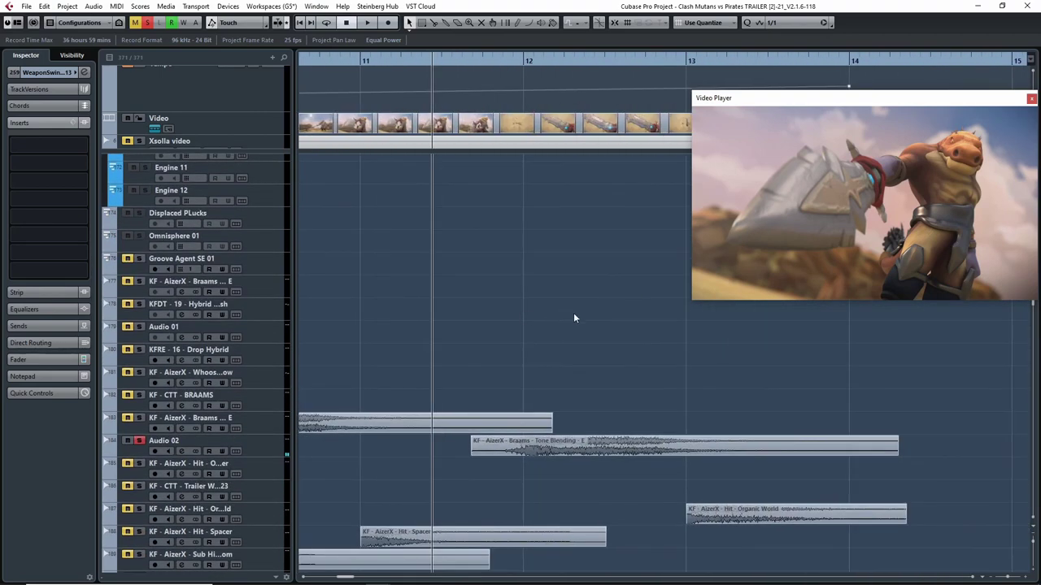
key("space")
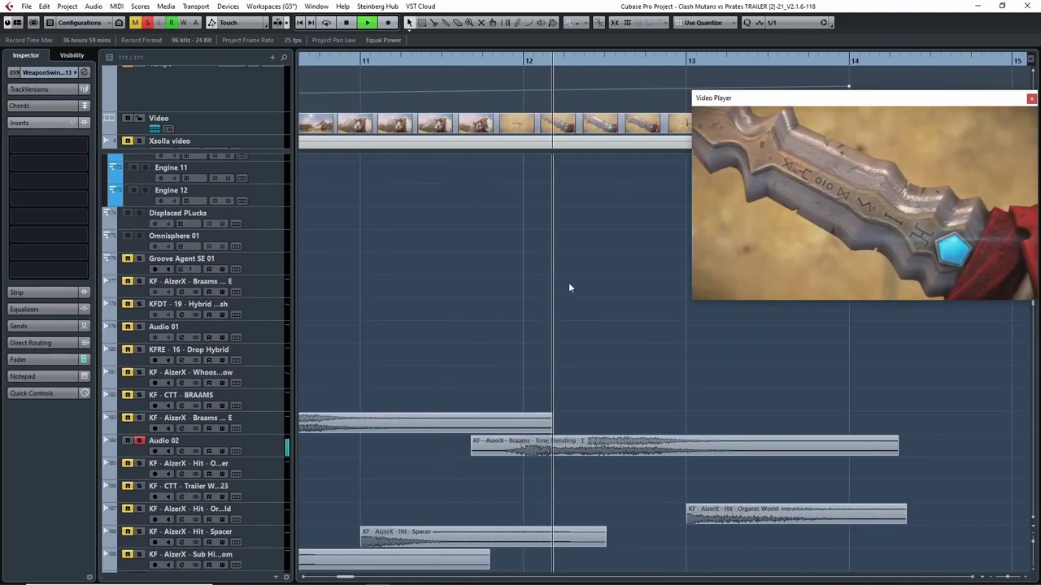
key("space")
left_click(149, 22)
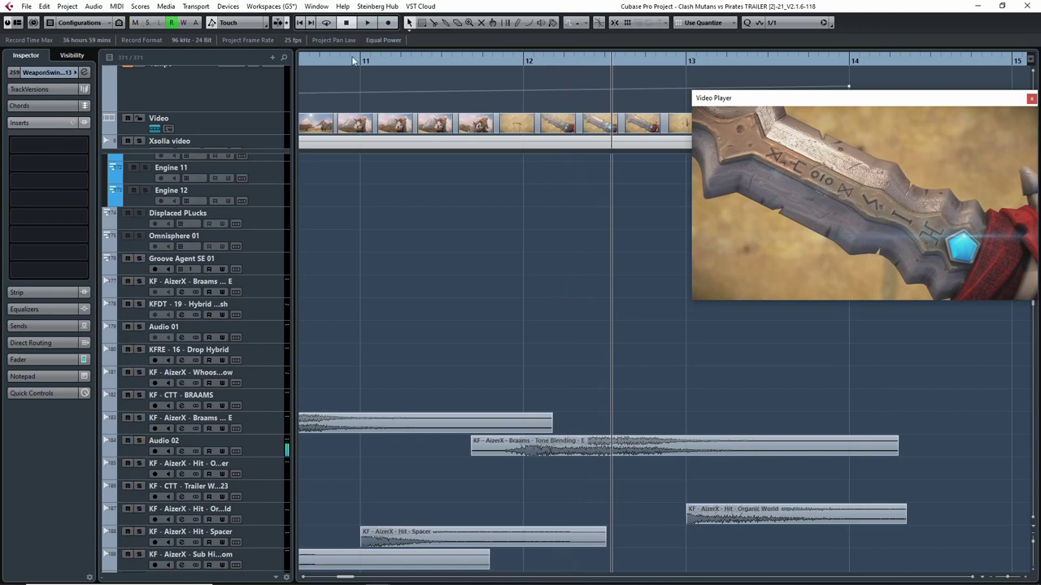
Play the full mix from about bar 11.2 to hear the Braams and sword layers together
left_click_drag(551, 60, 396, 80)
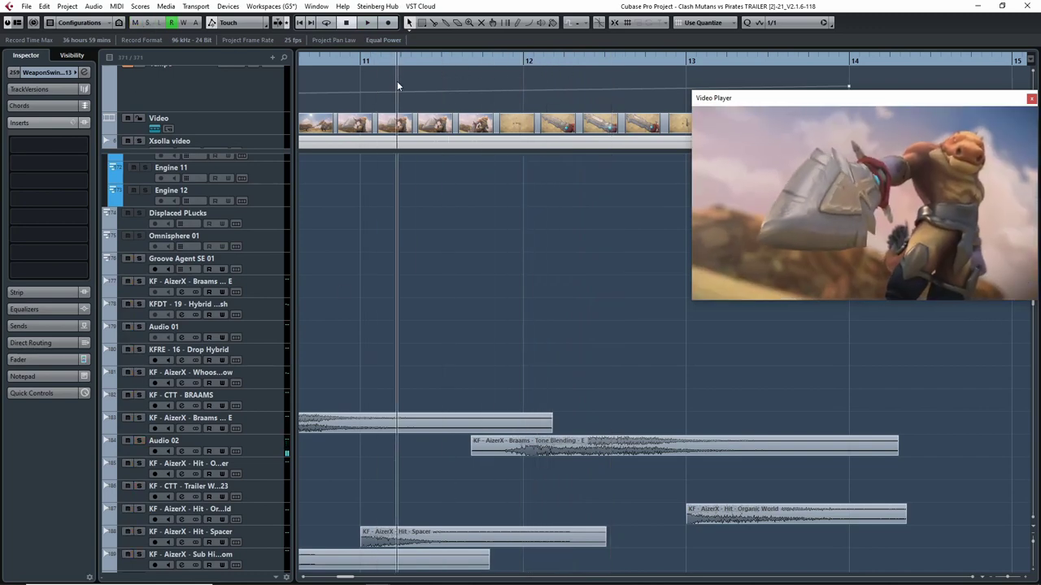
scroll(553, 365, "down", 20)
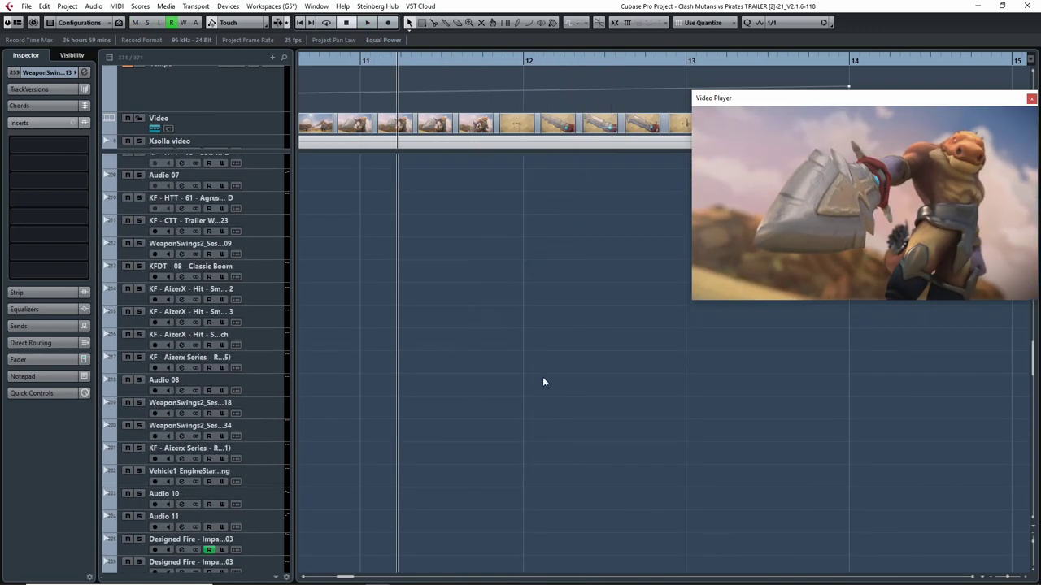
scroll(514, 384, "down", 15)
scroll(521, 370, "up", 10)
scroll(527, 359, "down", 15)
key("space")
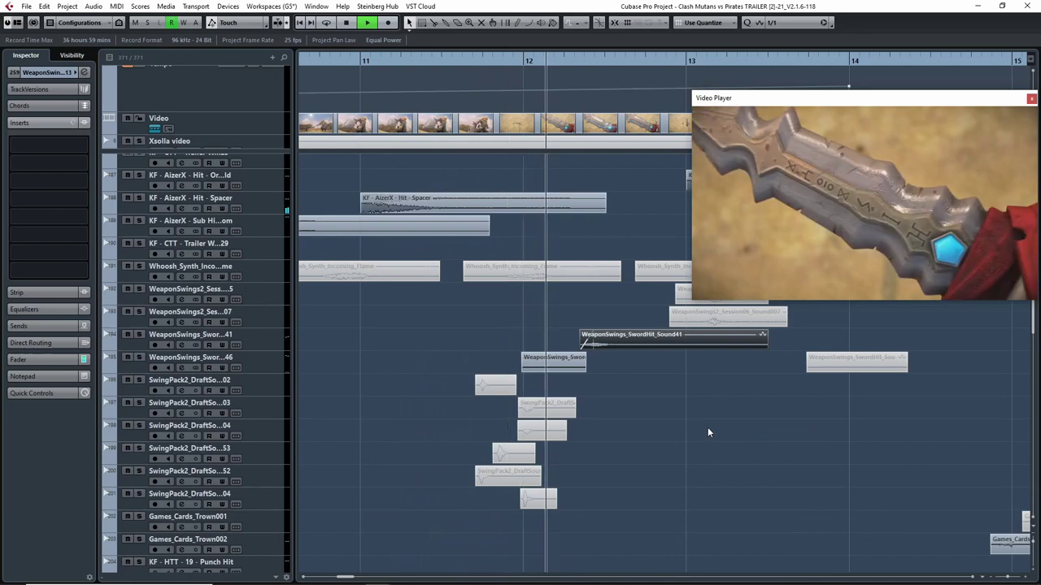
key("g")
key("g")
scroll(736, 463, "up", 1)
key("g")
scroll(738, 468, "up", 3)
key("g")
scroll(758, 466, "down", 1)
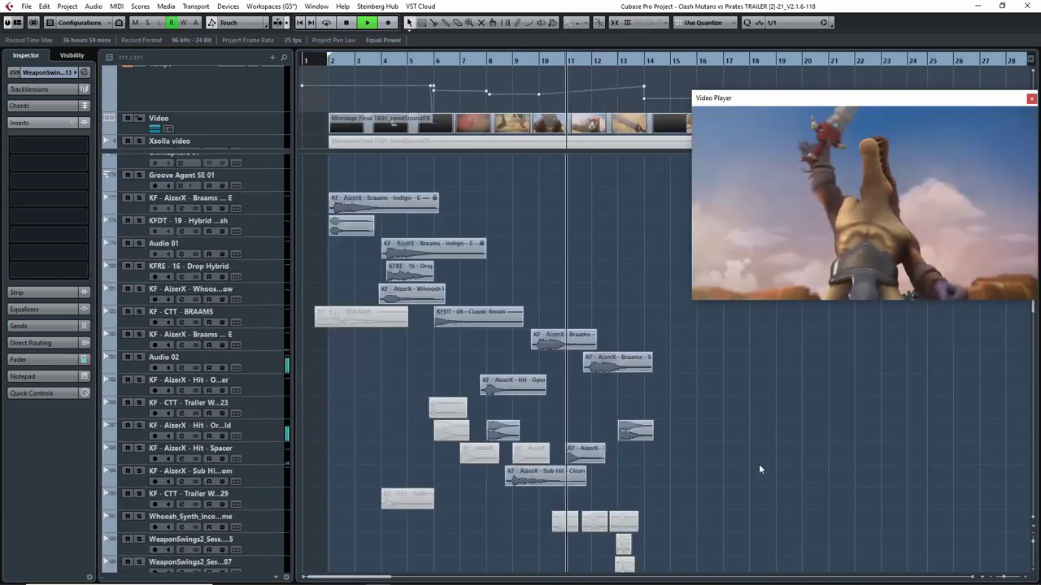
key("space")
Find the weapon swing and leather armor clips around bar 13 and place the playhead at about the middle of bar 12
key("h")
key("h")
scroll(706, 480, "down", 15)
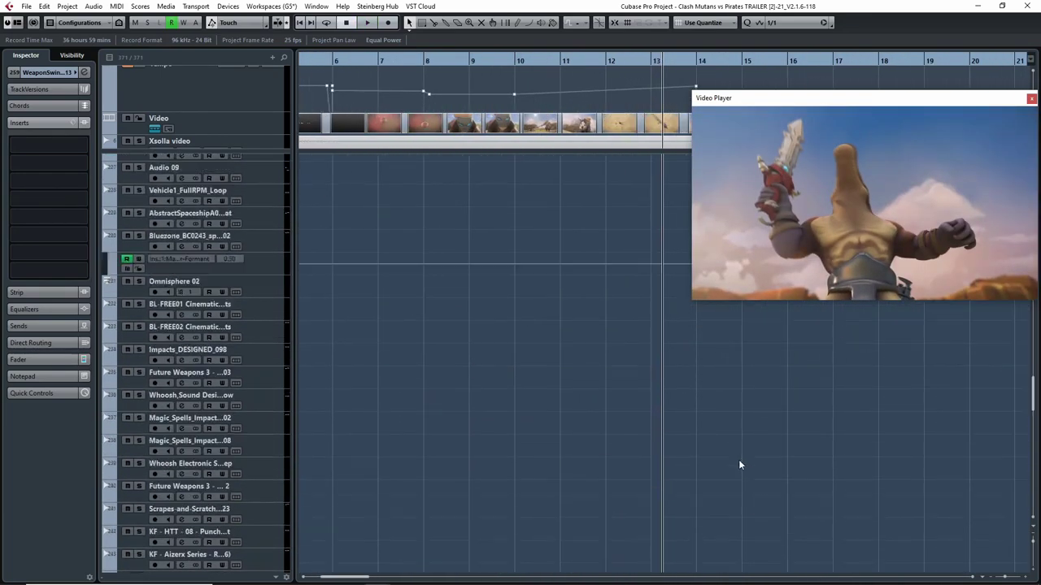
scroll(729, 468, "up", 5)
key("h")
key("h")
key("h")
key("h")
key("h")
key("h")
key("h")
key("h")
key("h")
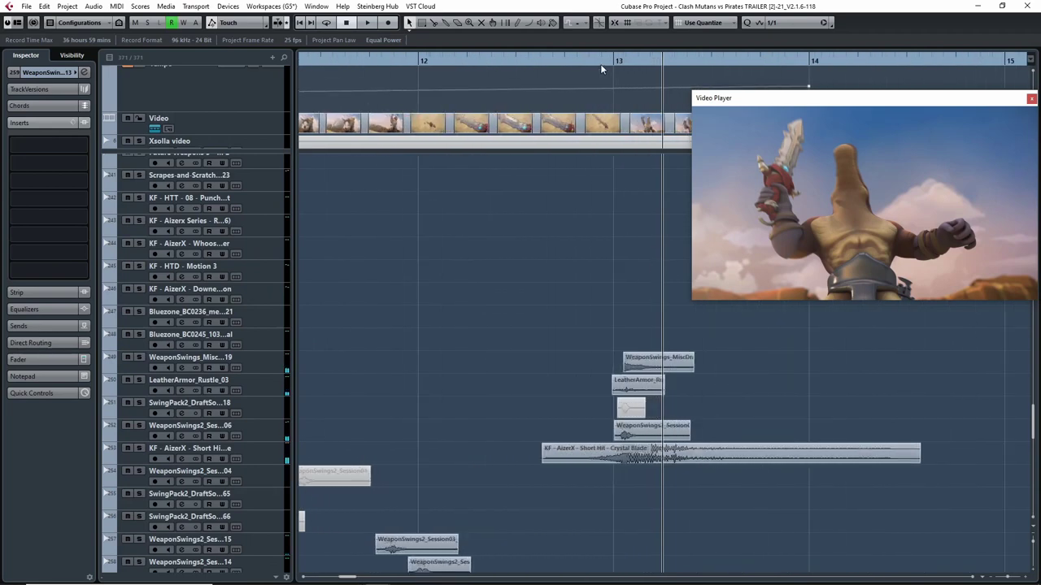
left_click(586, 64)
left_click_drag(586, 69, 490, 73)
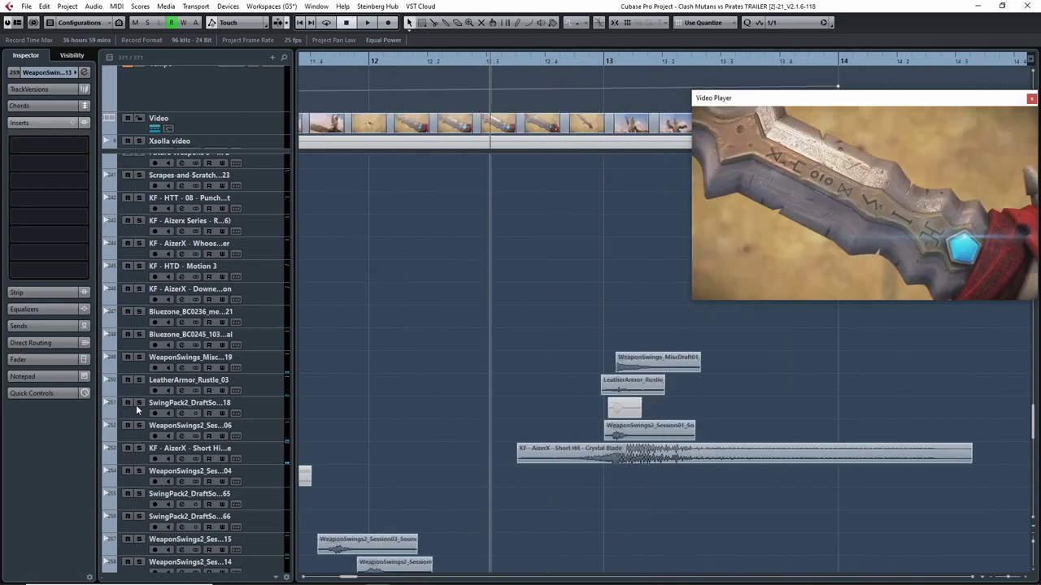
Solo the WeaponSwings_MiscDraft01_Sound19 track and play it twice from just before bar 13
left_click(139, 357)
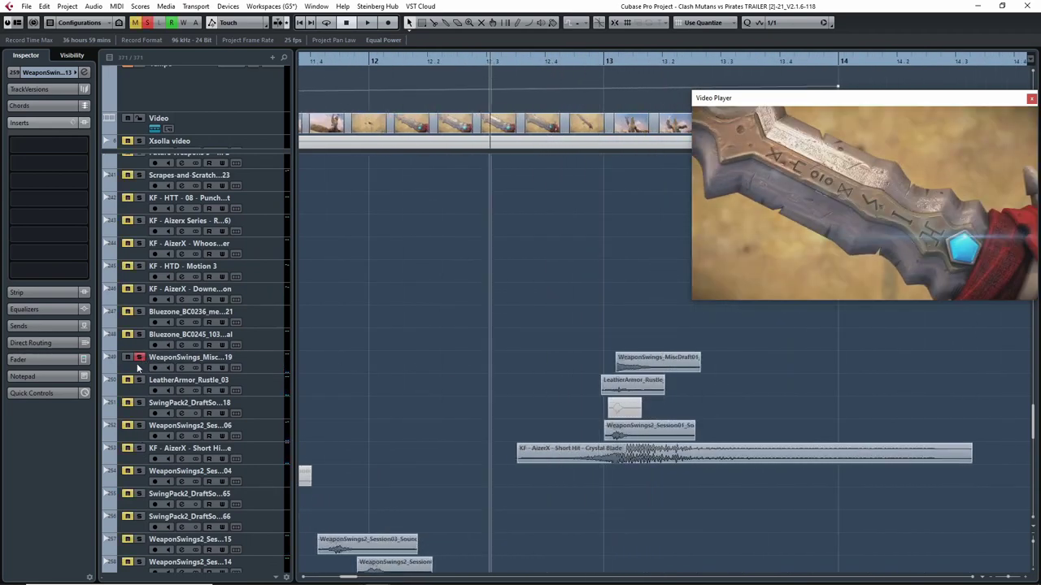
double_click(213, 357)
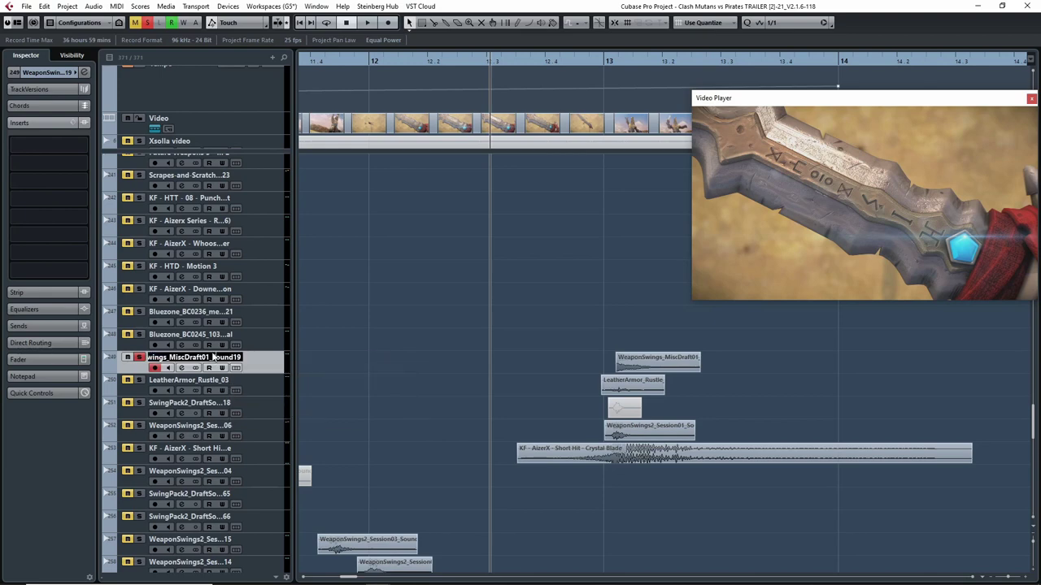
left_click(386, 333)
left_click(596, 65)
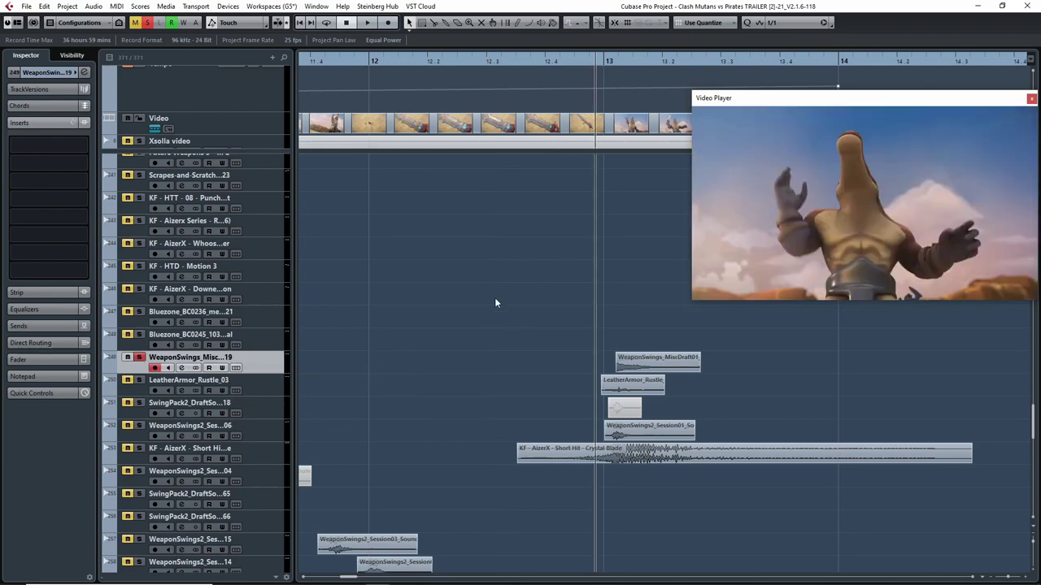
key("space")
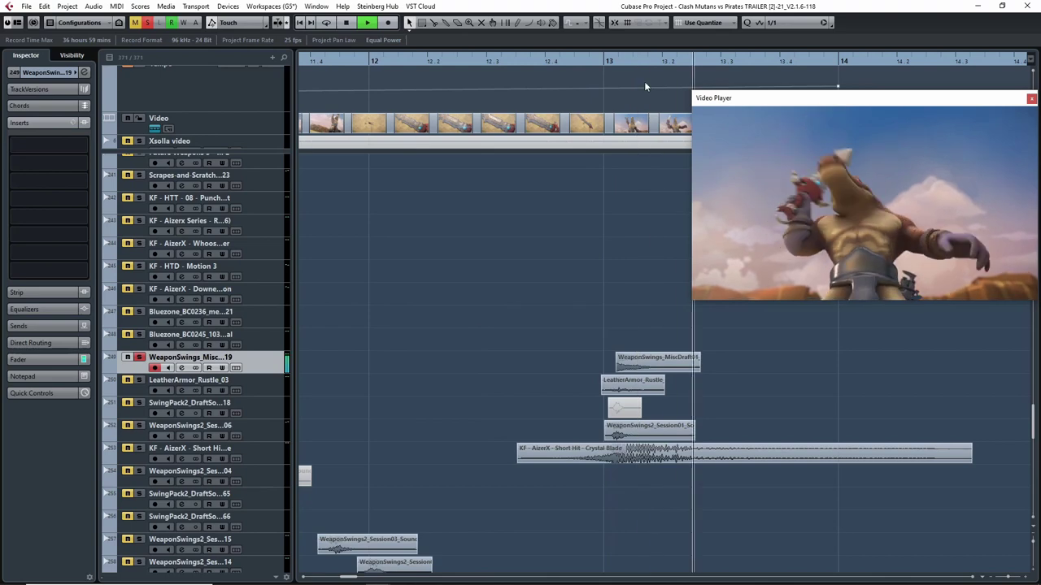
left_click(596, 60)
left_click(555, 65)
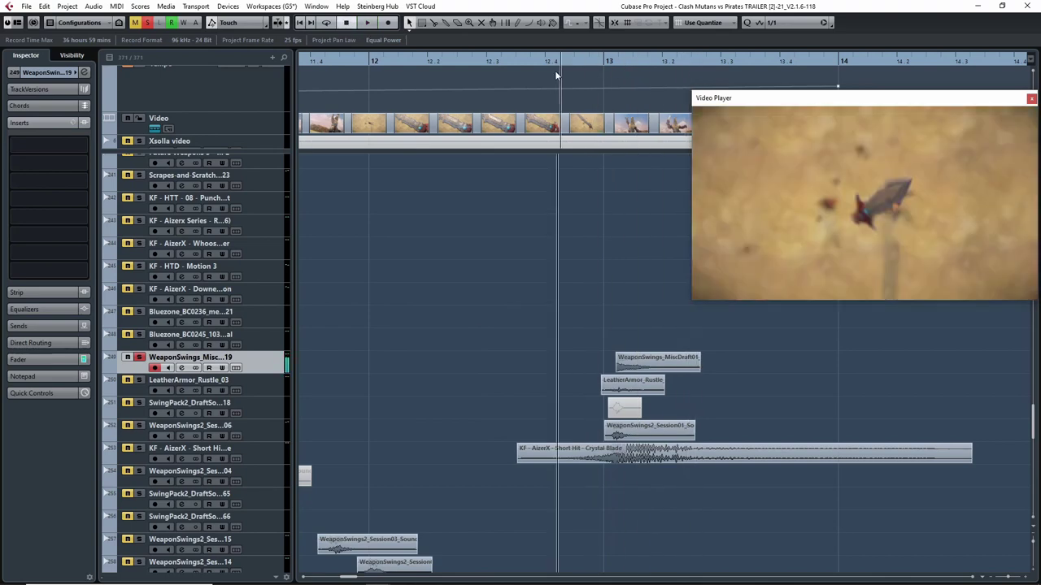
key("space")
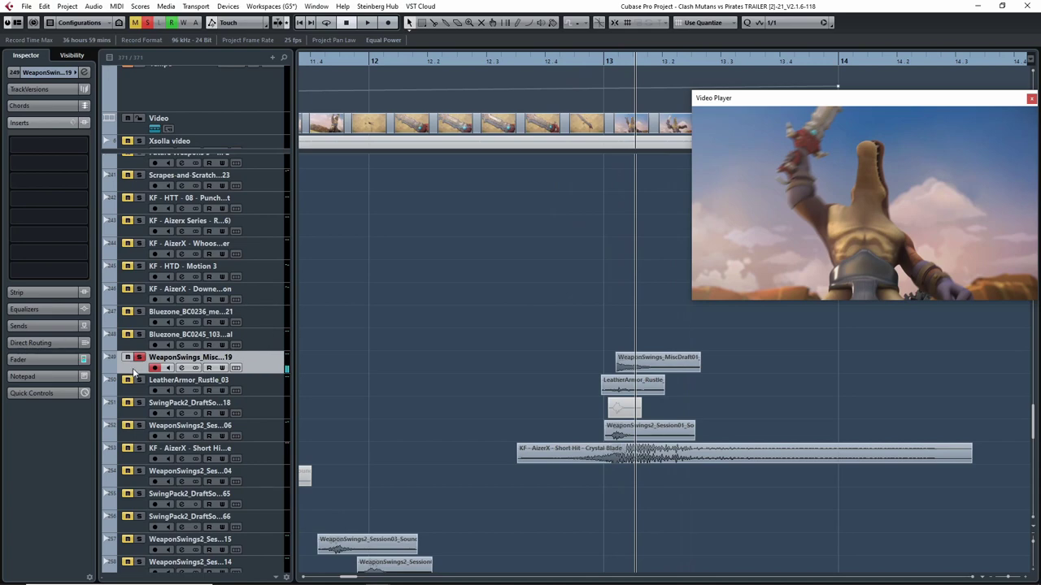
Clear the weapon swing solo, solo the LeatherArmor_Rustle_03 track instead and bypass all its inserts
left_click_drag(676, 335, 578, 320)
key("h")
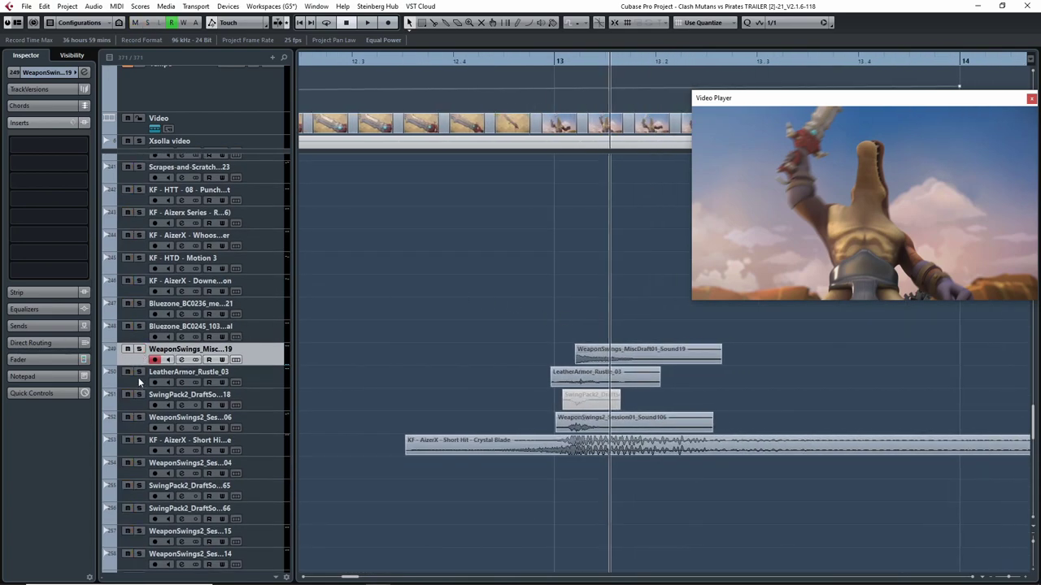
left_click(141, 386)
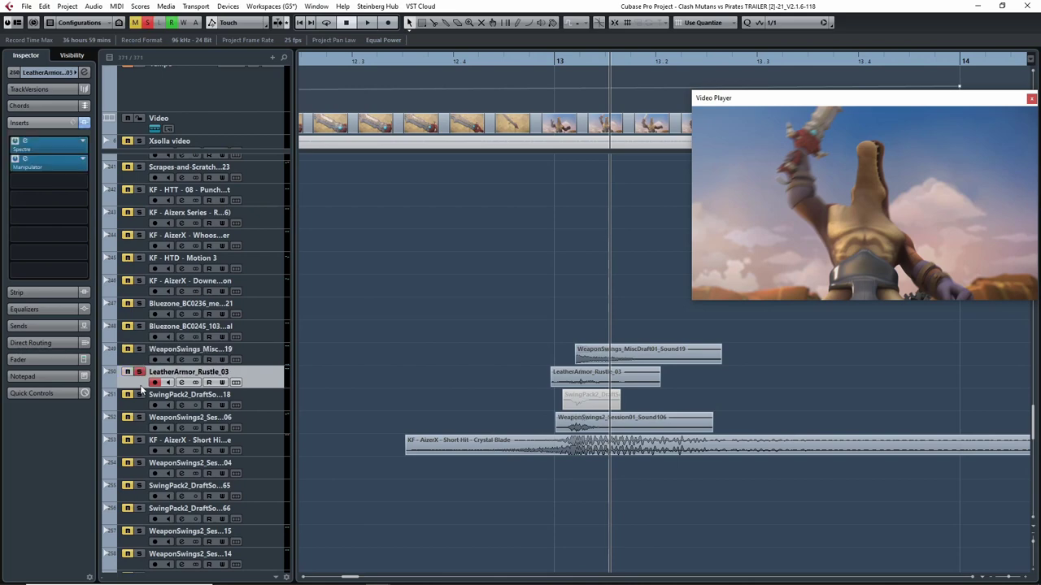
left_click(83, 123)
Play the soloed LeatherArmor_Rustle_03 clip without effects from just before bar 13
left_click_drag(546, 59, 548, 99)
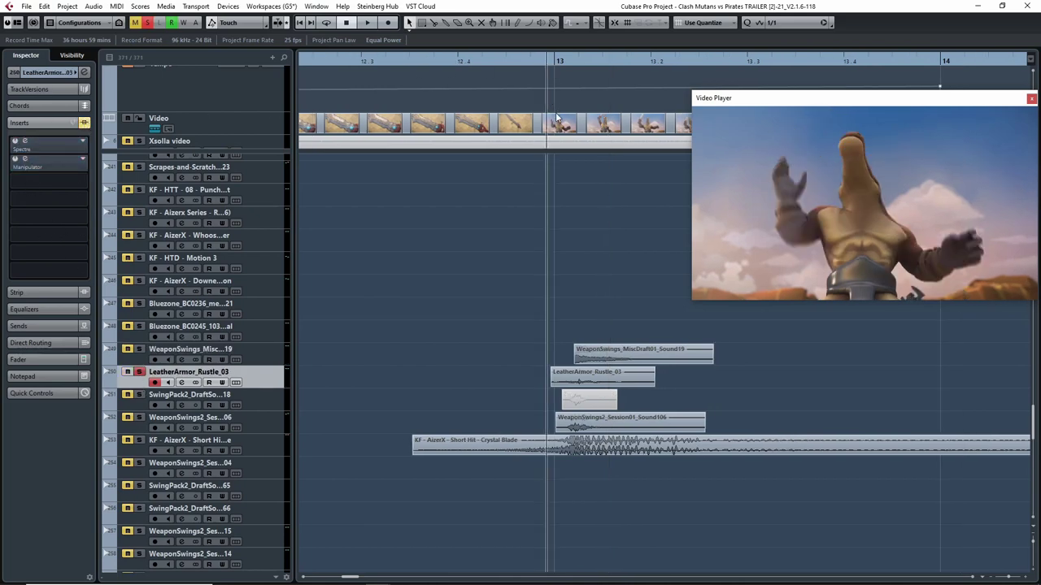
key("space")
key("space")
left_click_drag(558, 62, 523, 68)
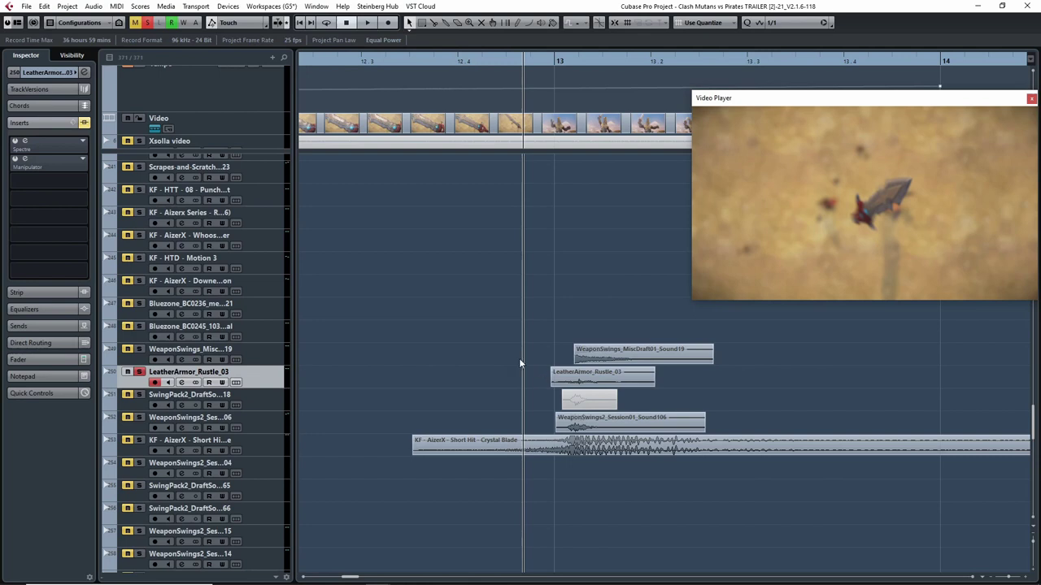
left_click(630, 377)
left_click(722, 387)
left_click_drag(568, 61, 535, 63)
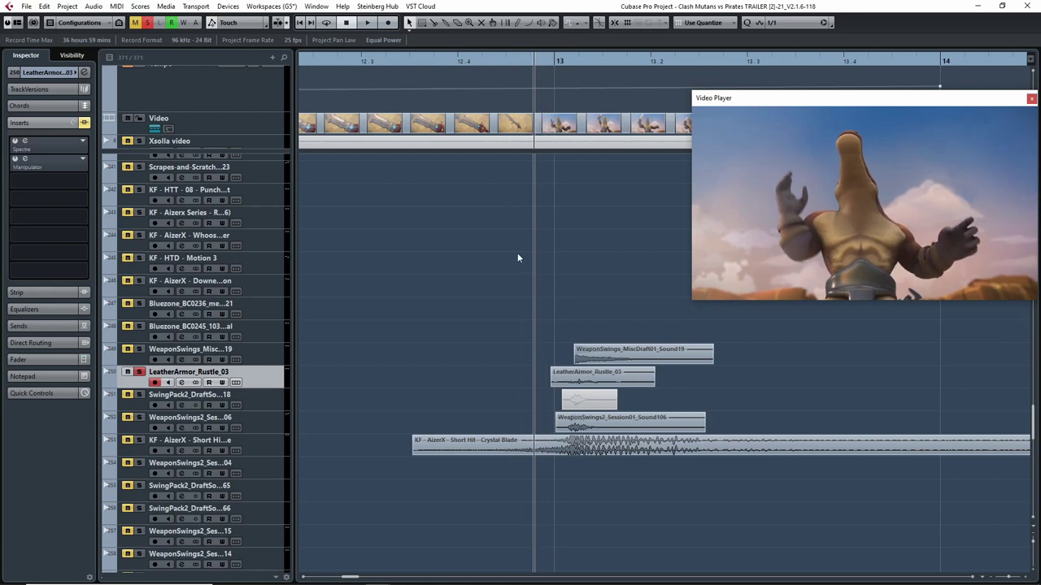
key("space")
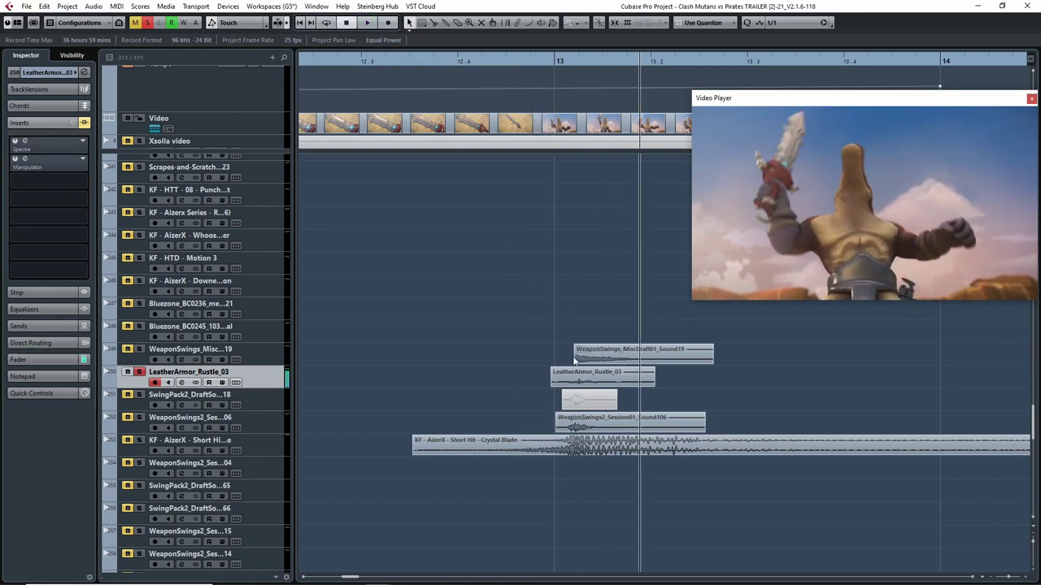
Replay the unprocessed leather rustle several times from the last beat of bar 12
left_click(537, 60)
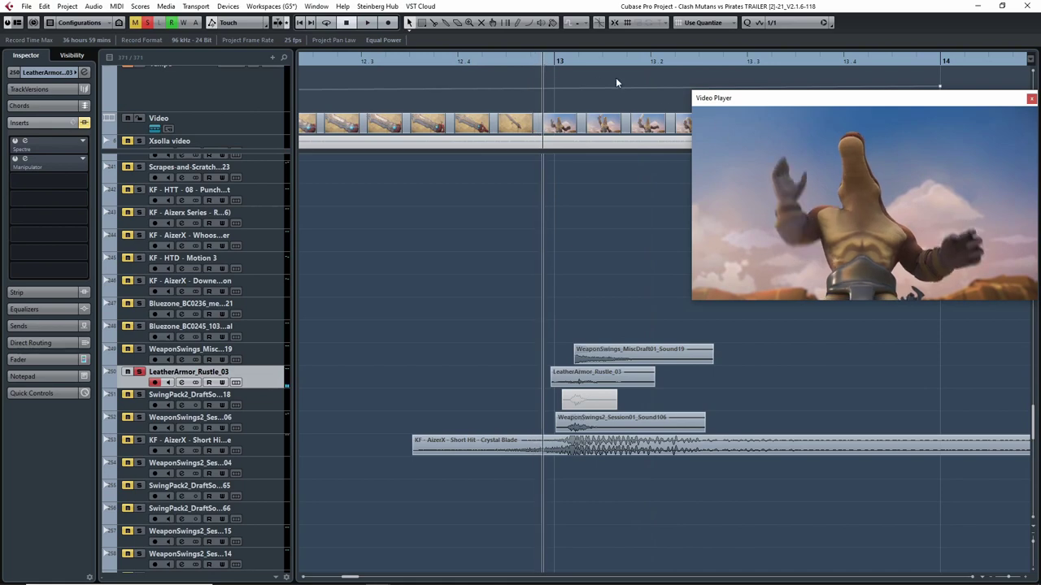
left_click(533, 62)
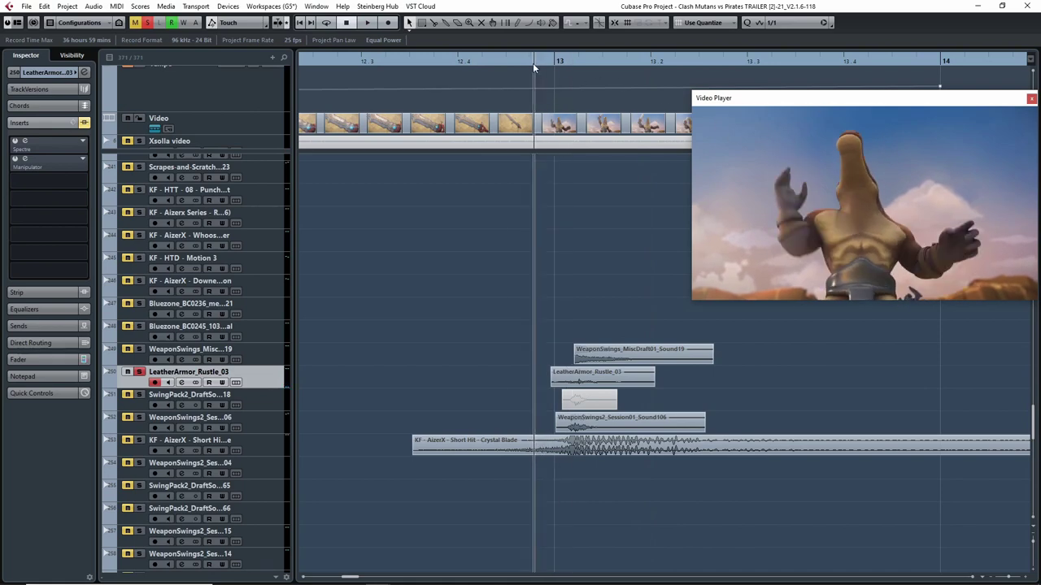
left_click(522, 63)
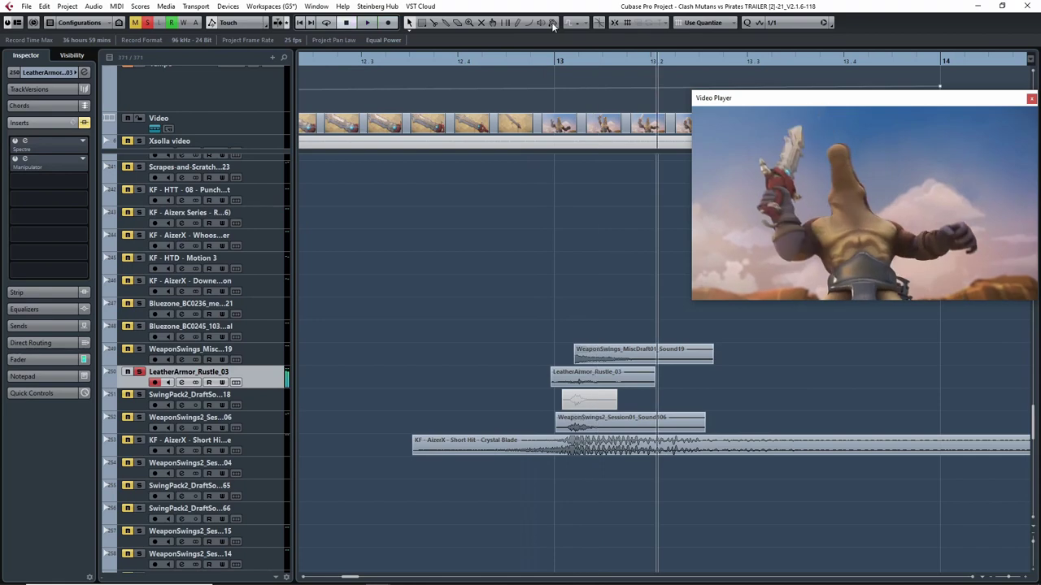
left_click_drag(537, 62, 490, 63)
key("space")
key("space")
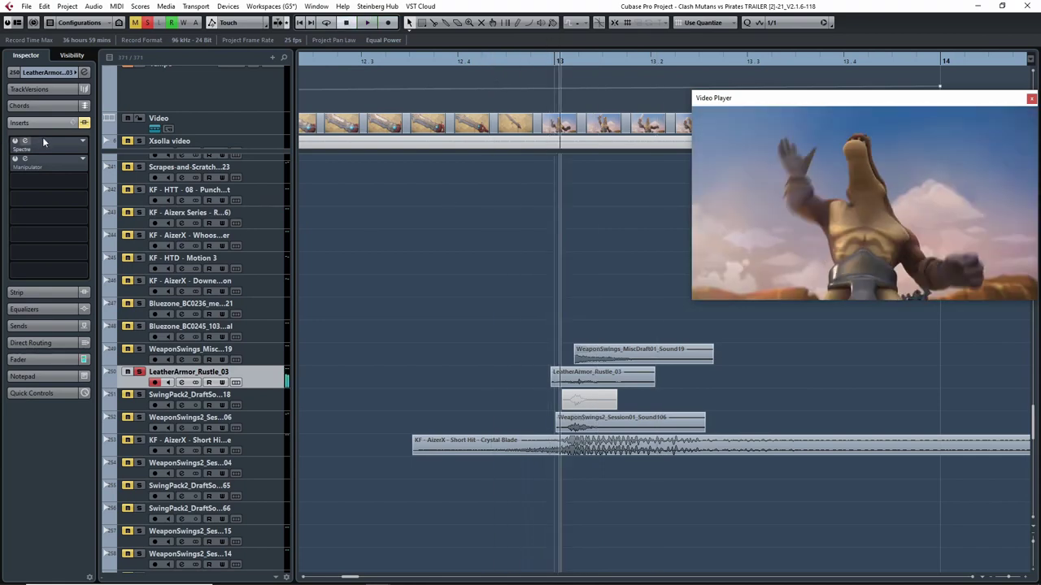
Examine the Spectre insert on the leather rustle track, switching its 635.1 Hz band off and back on, and close it
left_click(32, 143)
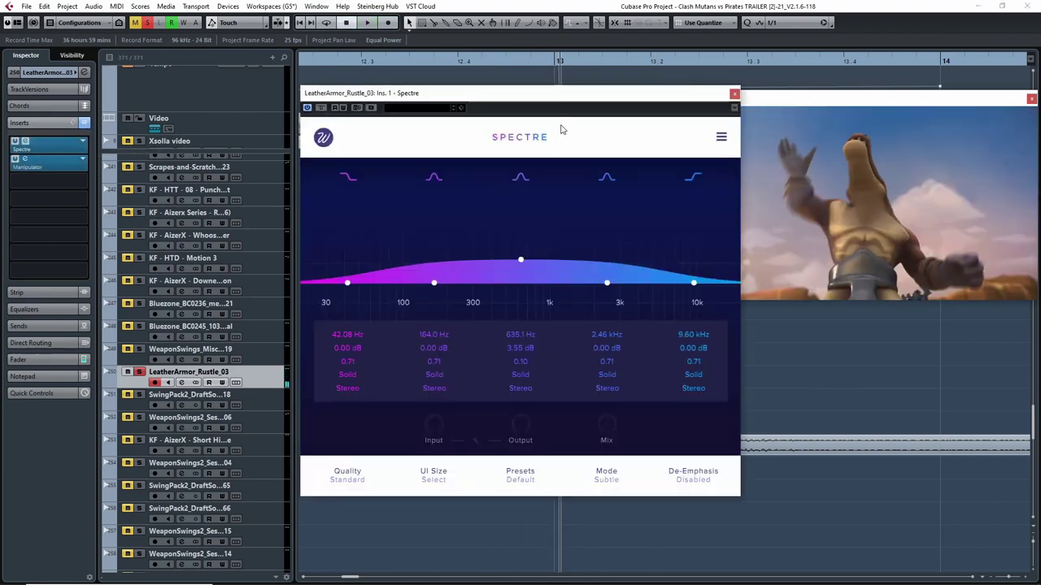
left_click_drag(552, 97, 600, 112)
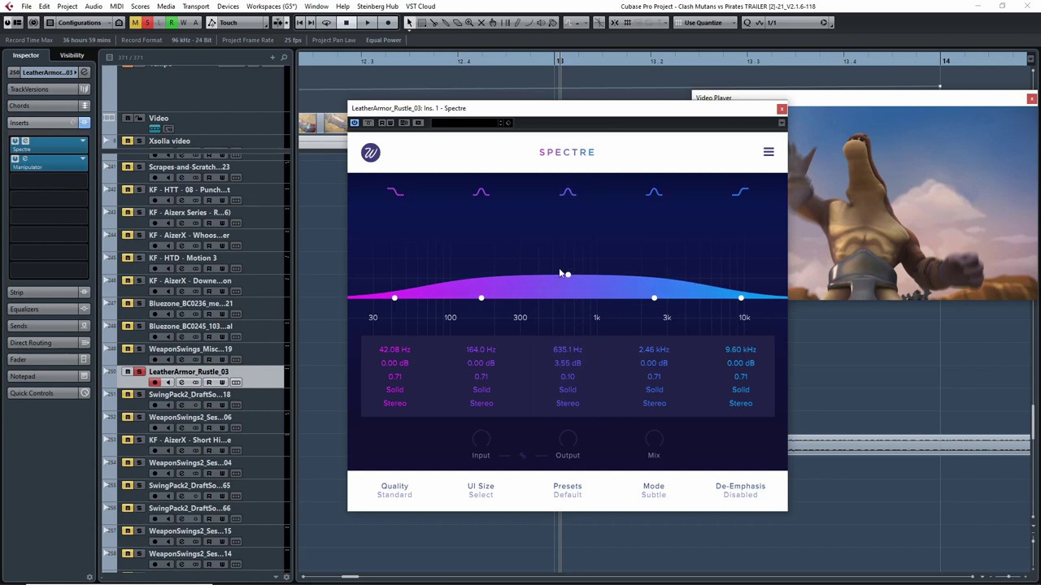
left_click(567, 191)
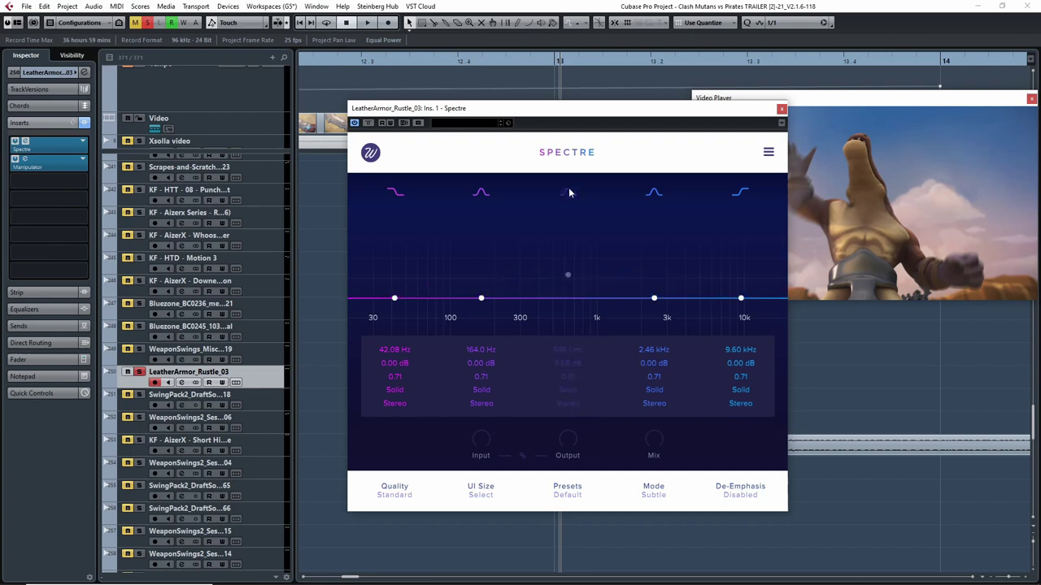
left_click(568, 192)
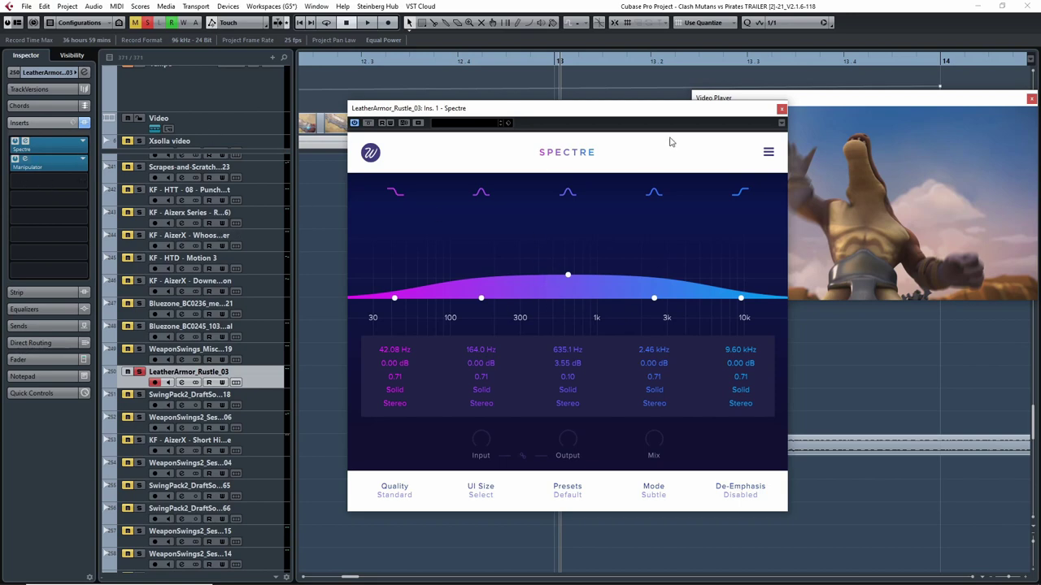
left_click(781, 109)
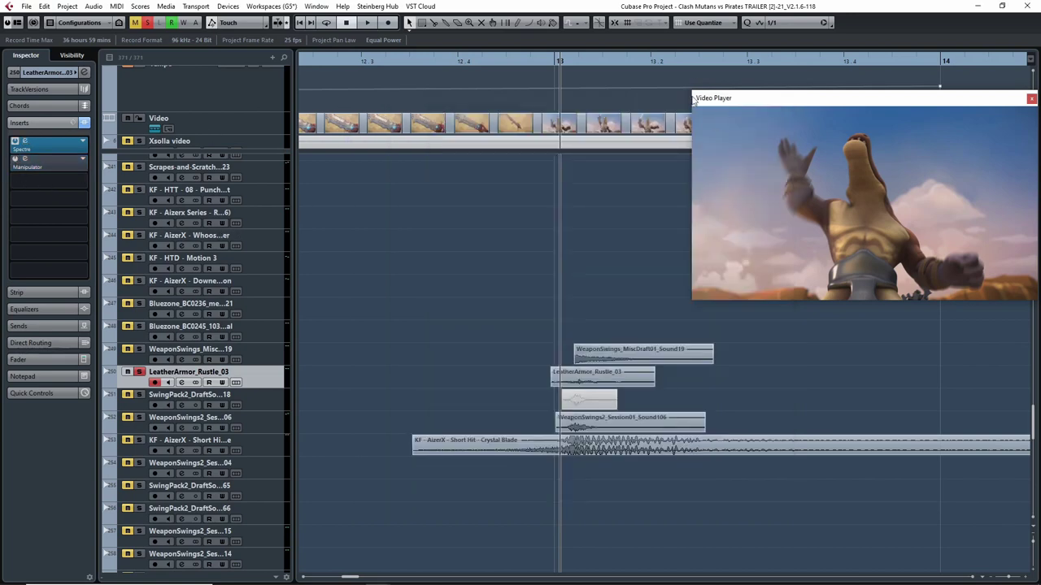
Compare the leather rustle with only Spectre active and with all inserts bypassed, then reactivate the inserts
left_click(532, 60)
key("space")
key("space")
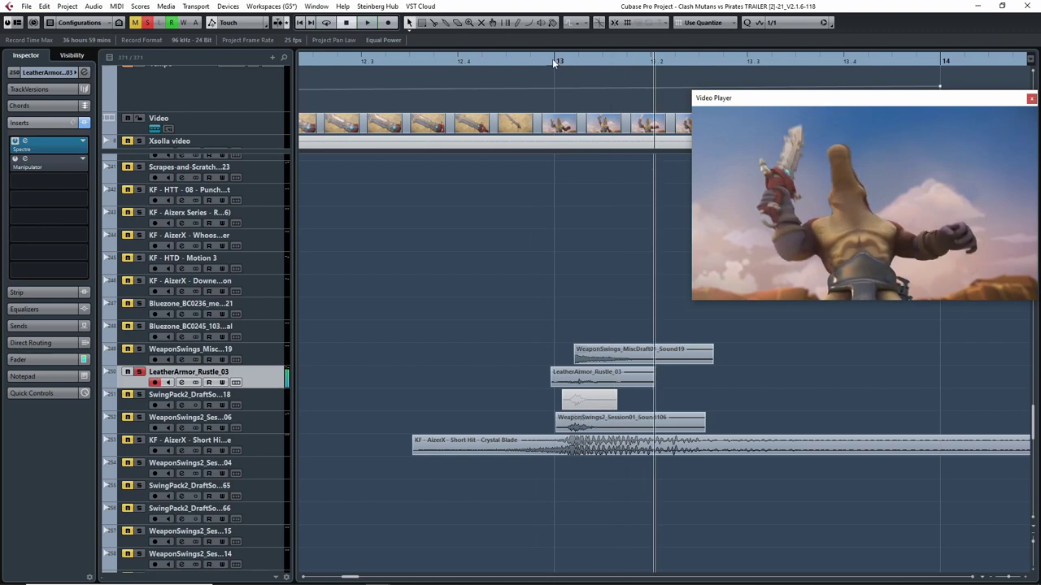
left_click(532, 60)
key("space")
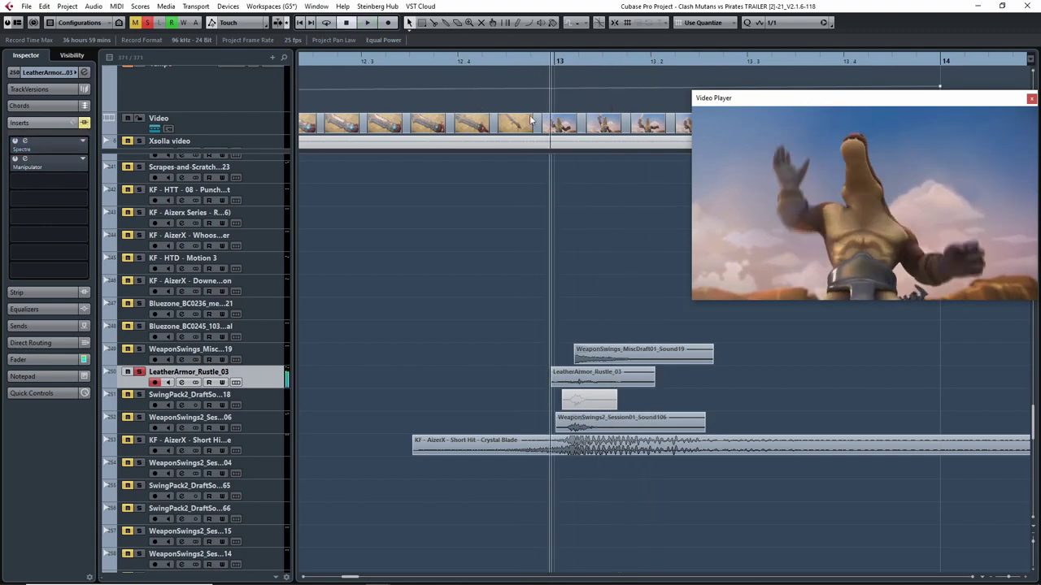
left_click(83, 123)
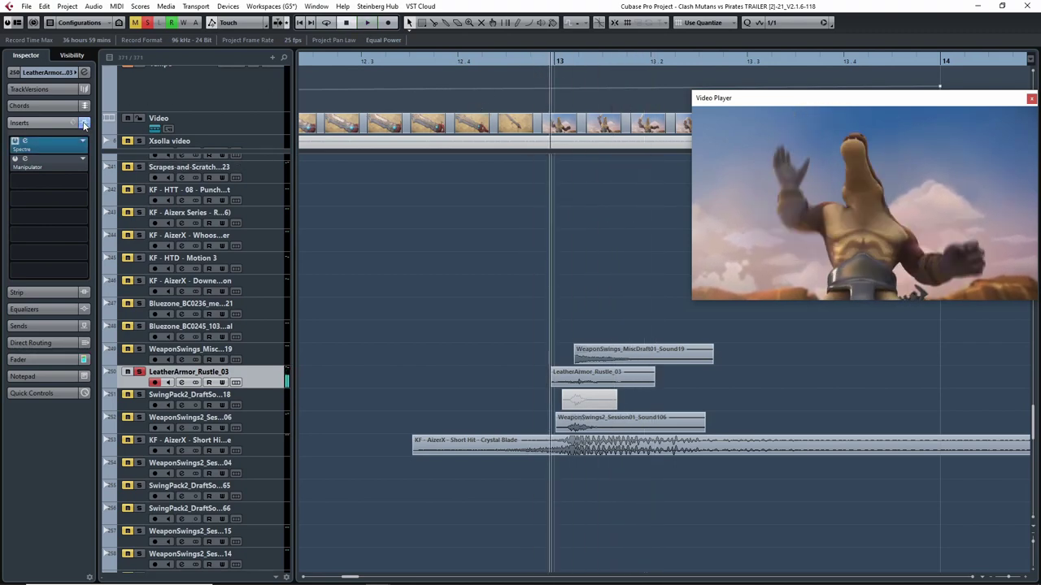
Enable the Manipulator insert on LeatherArmor_Rustle_03 and open its window clear of the clips before bar 13
double_click(21, 162)
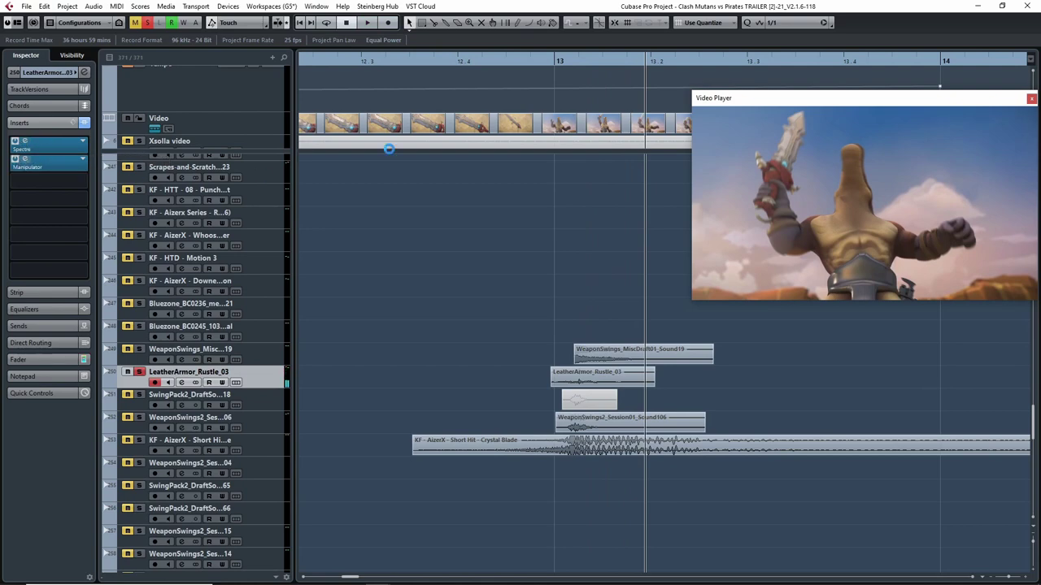
left_click_drag(795, 109, 537, 126)
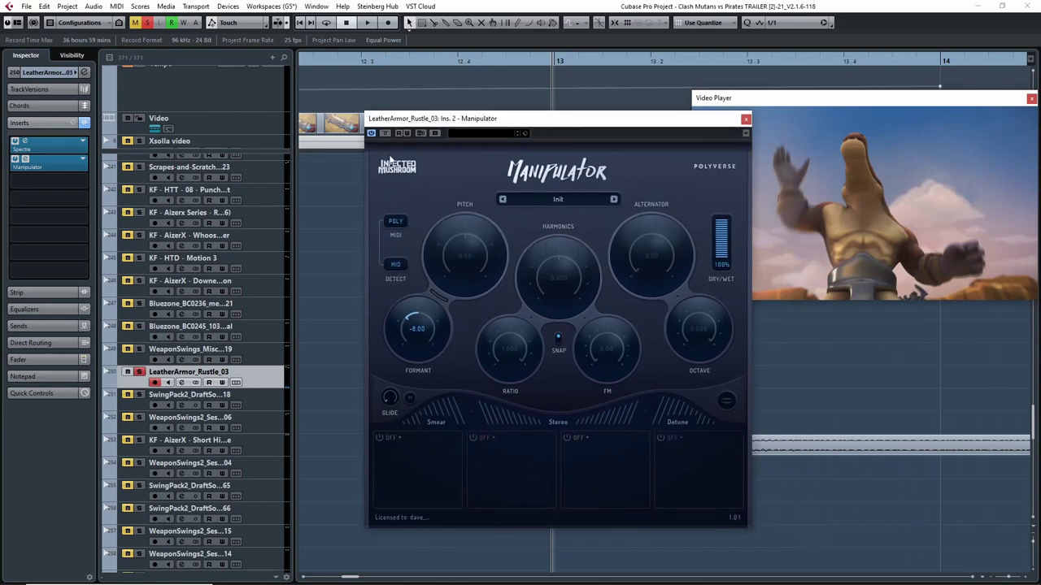
left_click_drag(614, 122, 837, 111)
Play the leather rustle with Manipulator bypassed and with it active to compare the formant effect
key("space")
left_click(608, 122)
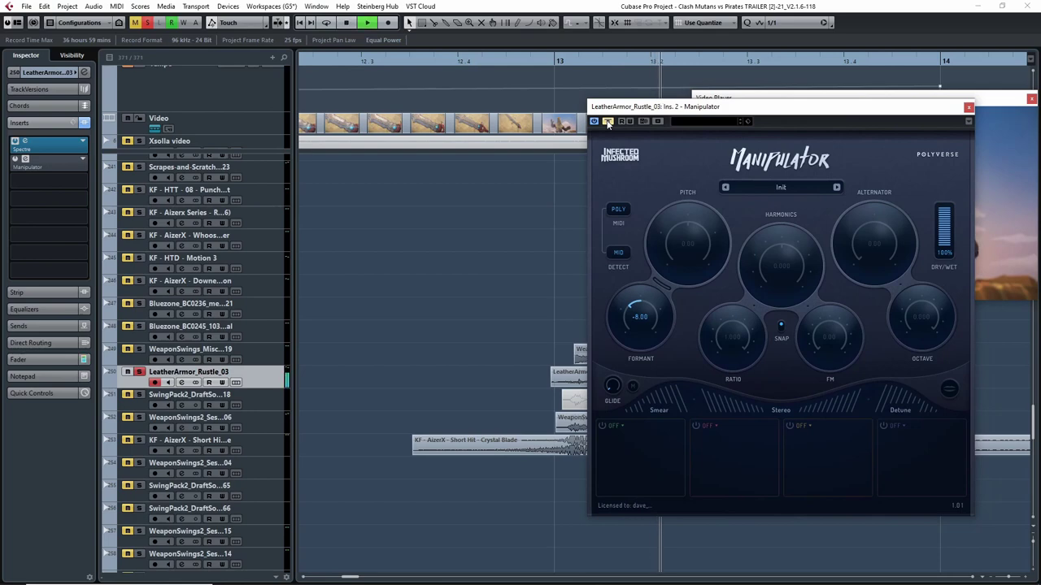
key("space")
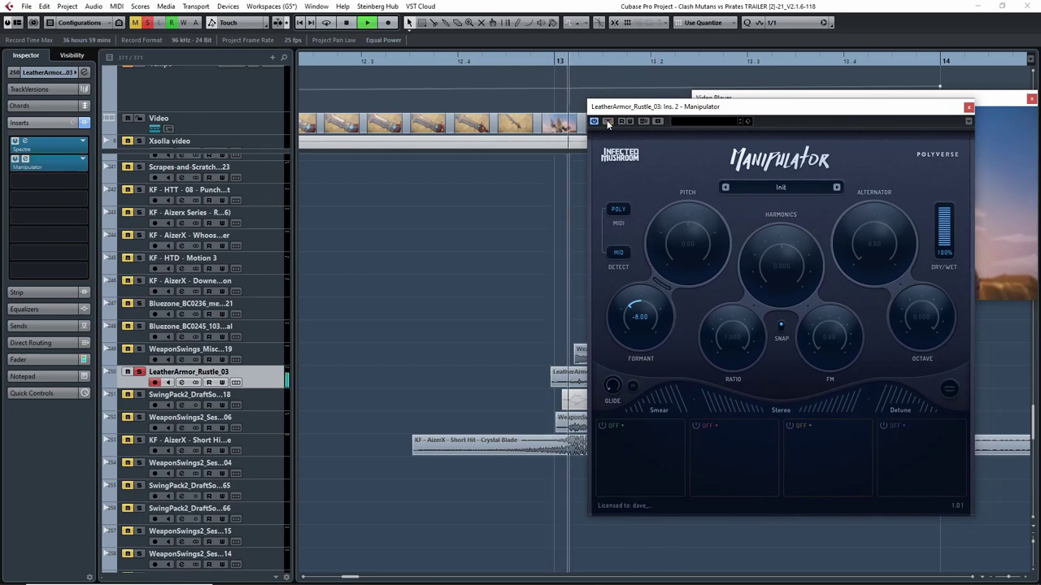
left_click(608, 122)
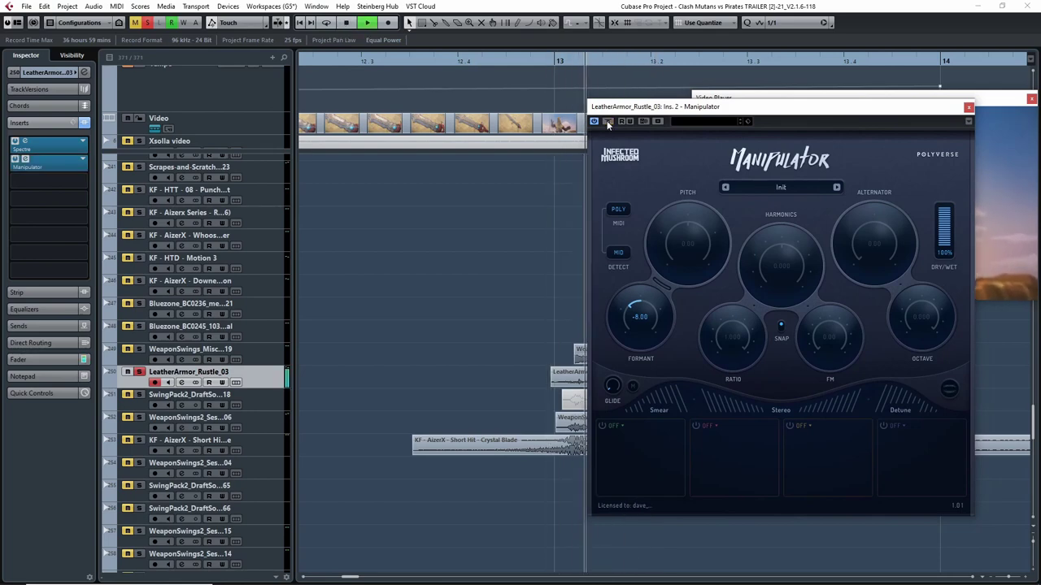
key("space")
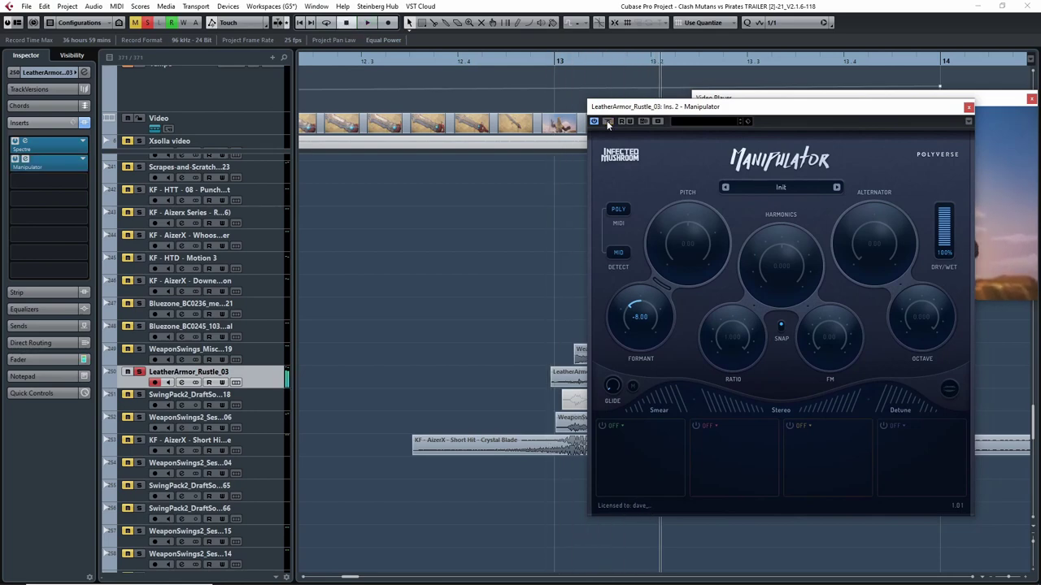
Add WeaponSwings_MiscDraft01_Sound19 to the solo, close Manipulator and play both layers from just before bar 13
left_click(139, 348)
left_click(967, 107)
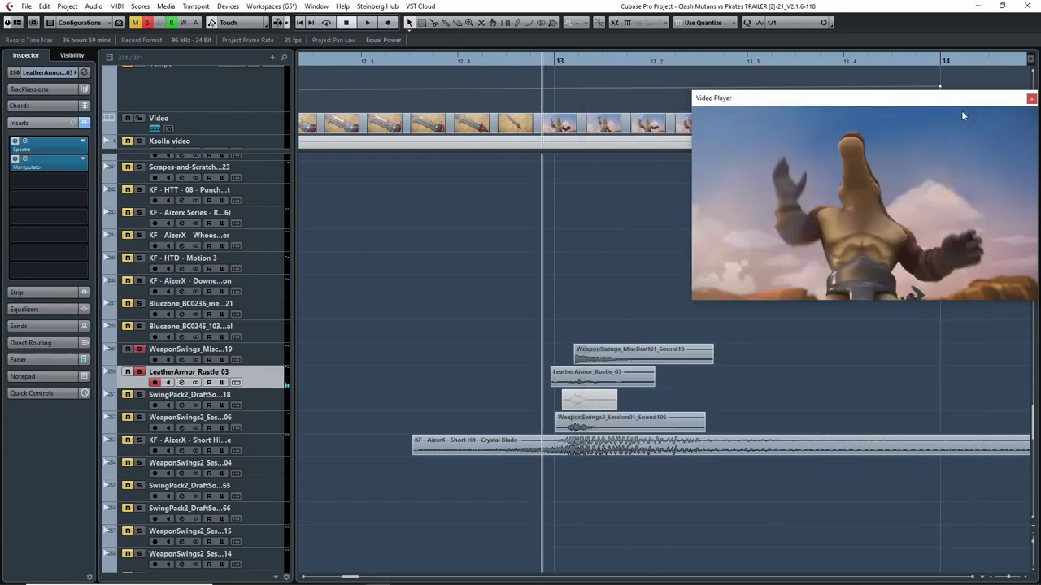
key("space")
left_click(537, 60)
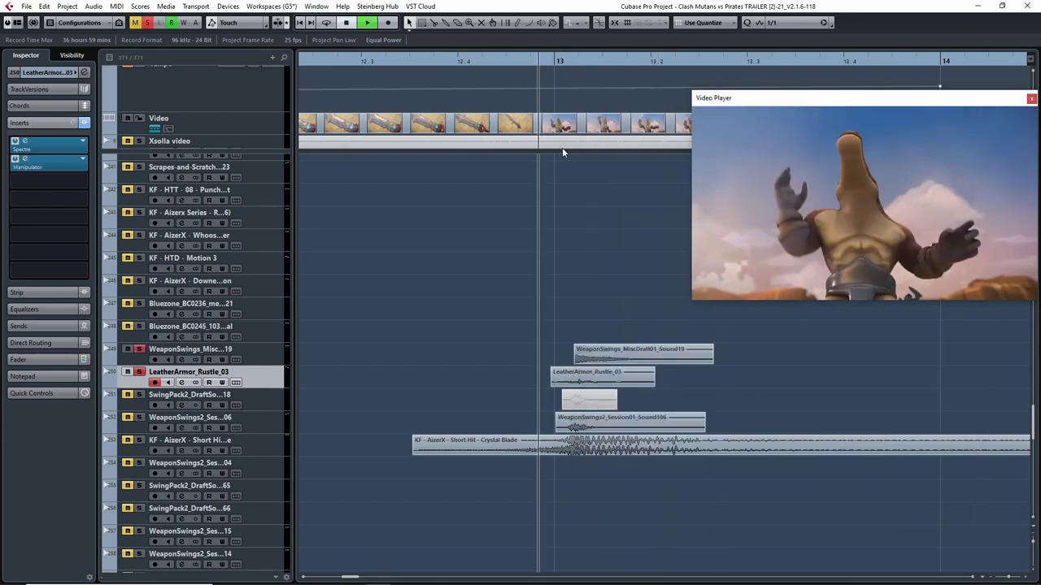
Replay the weapon swing and leather rustle around bar 13, then switch the solo to WeaponSwings2_Session01_Sound106
left_click(560, 62)
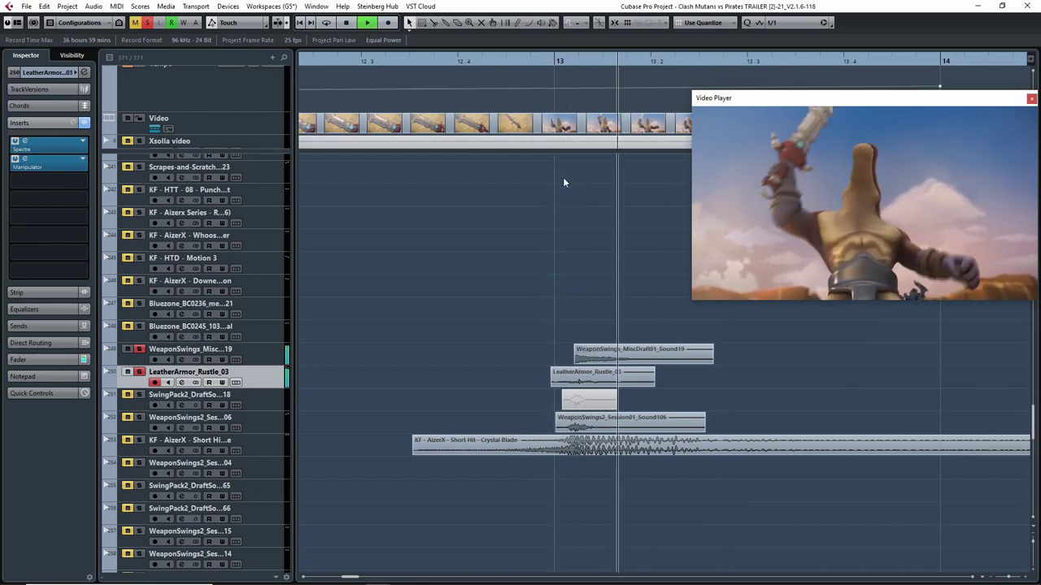
scroll(455, 367, "down", 5)
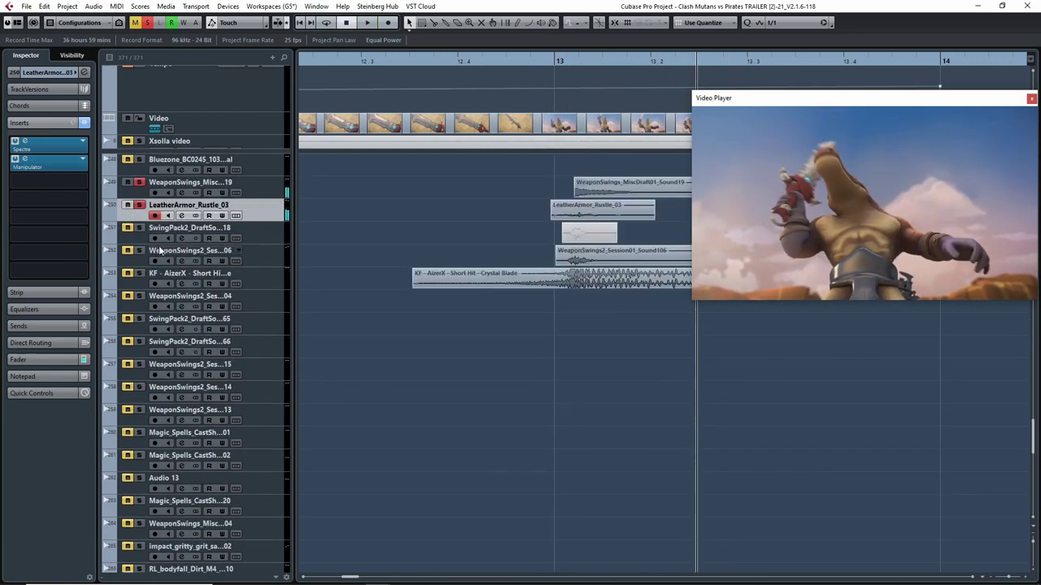
left_click(139, 182)
left_click(139, 205)
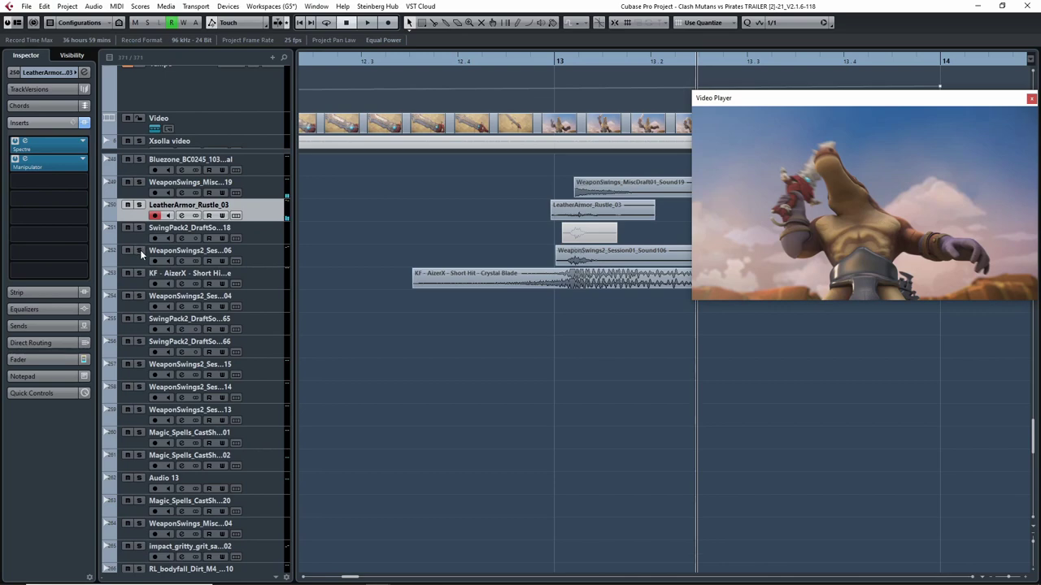
left_click(140, 251)
Play the soloed WeaponSwings2_Session01_Sound106 repeatedly from just before bar 13 to check it against the video
left_click_drag(603, 335, 549, 395)
key("g")
left_click_drag(610, 382, 544, 379)
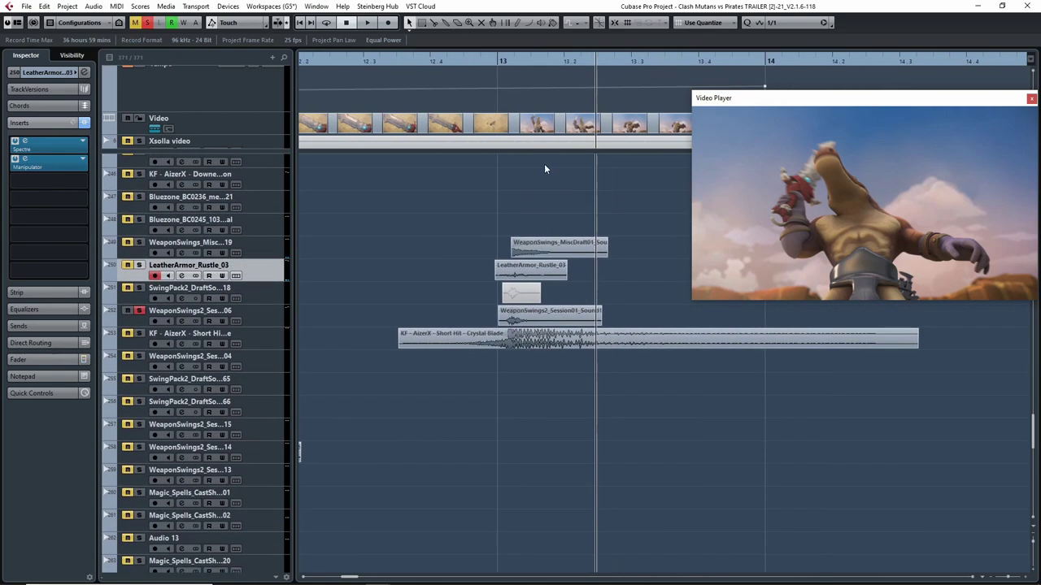
left_click(484, 64)
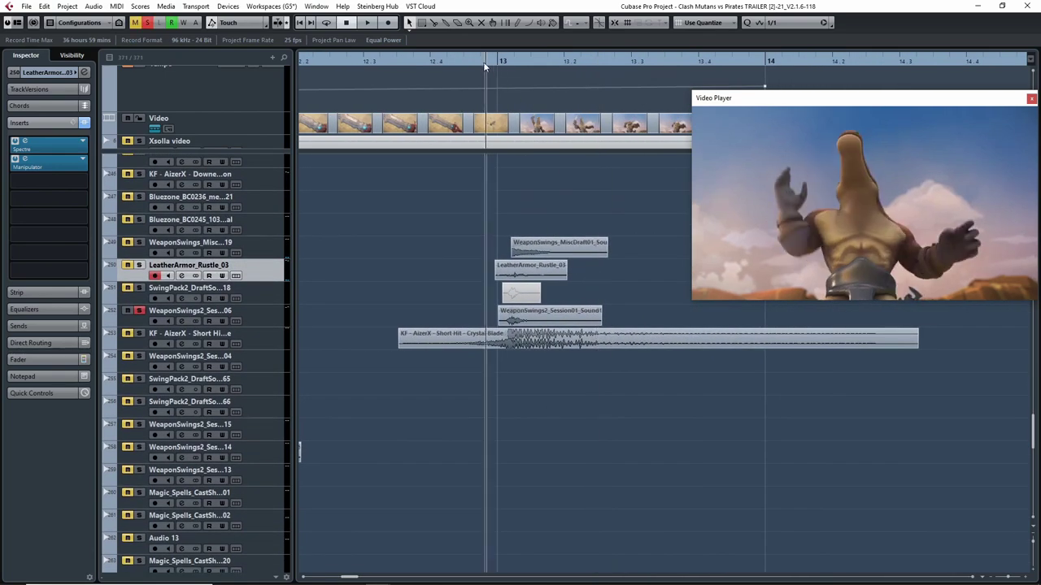
left_click(128, 324)
key("space")
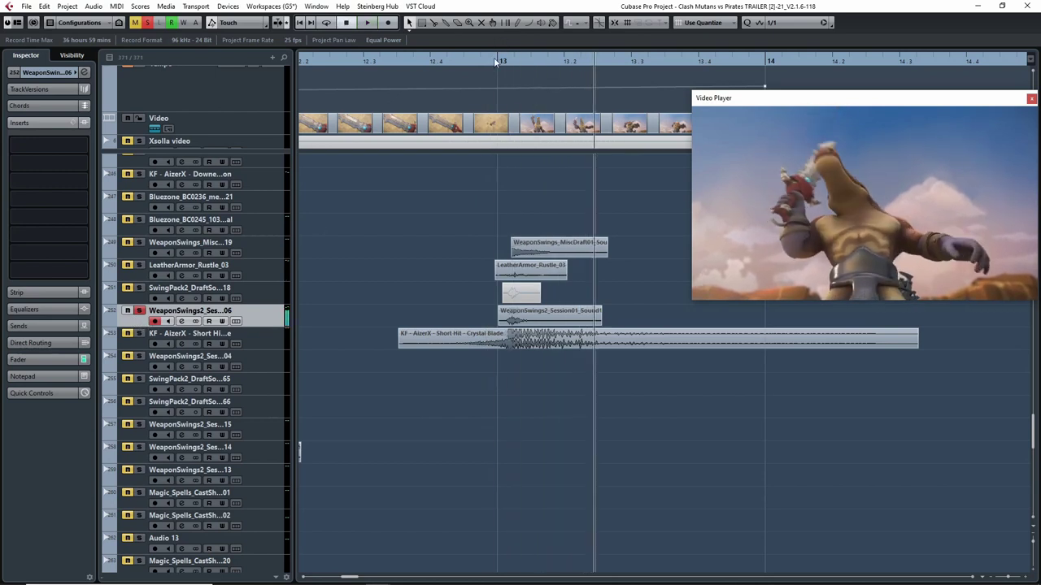
left_click(483, 62)
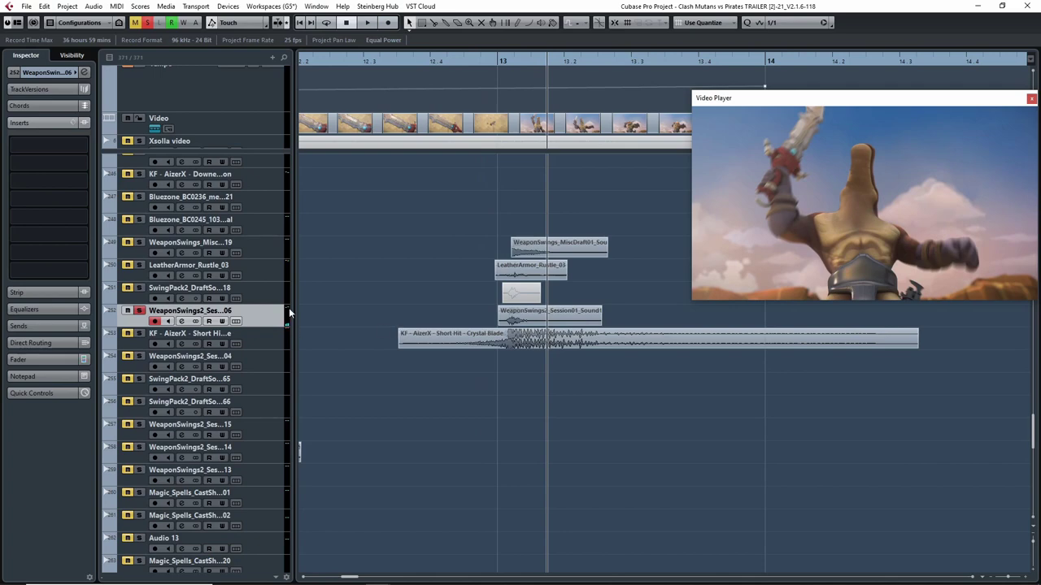
scroll(570, 336, "left", 3)
scroll(721, 374, "up", 1)
scroll(720, 374, "right", 3)
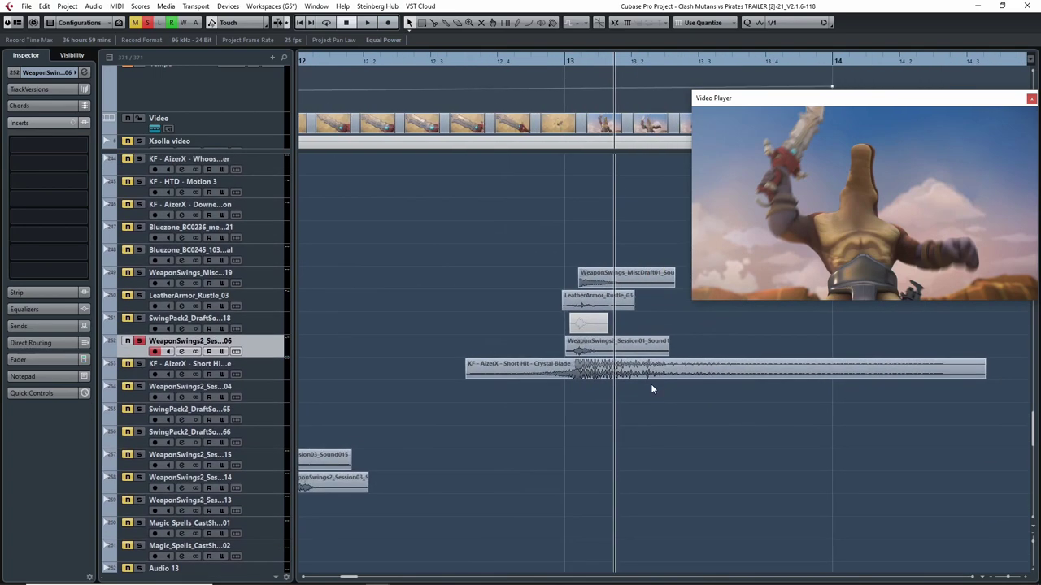
left_click(492, 61)
key("space")
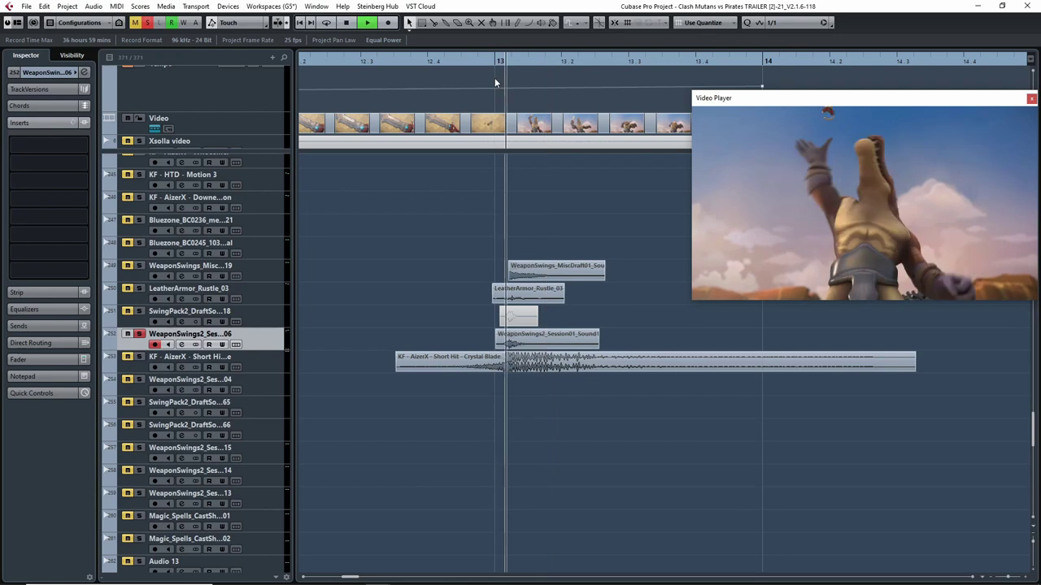
left_click_drag(494, 64, 480, 61)
key("space")
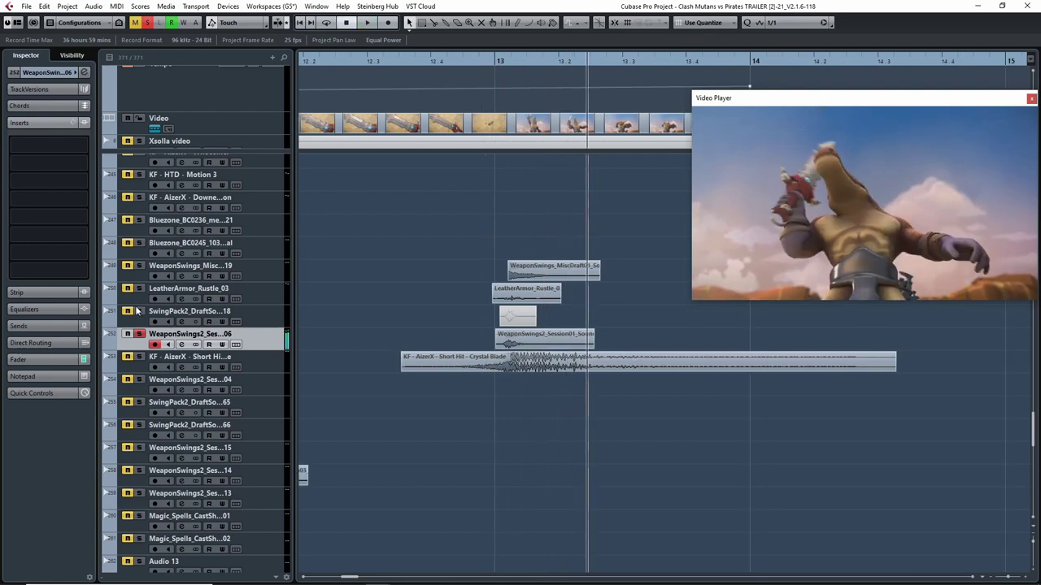
Add WeaponSwings_MiscDraft01_Sound19 and LeatherArmor_Rustle_03 to the solo and play the three layers together from just before bar 13
left_click(136, 278)
left_click(139, 266)
left_click(139, 288)
left_click_drag(489, 63, 471, 64)
key("space")
key("space")
left_click(480, 61)
key("space")
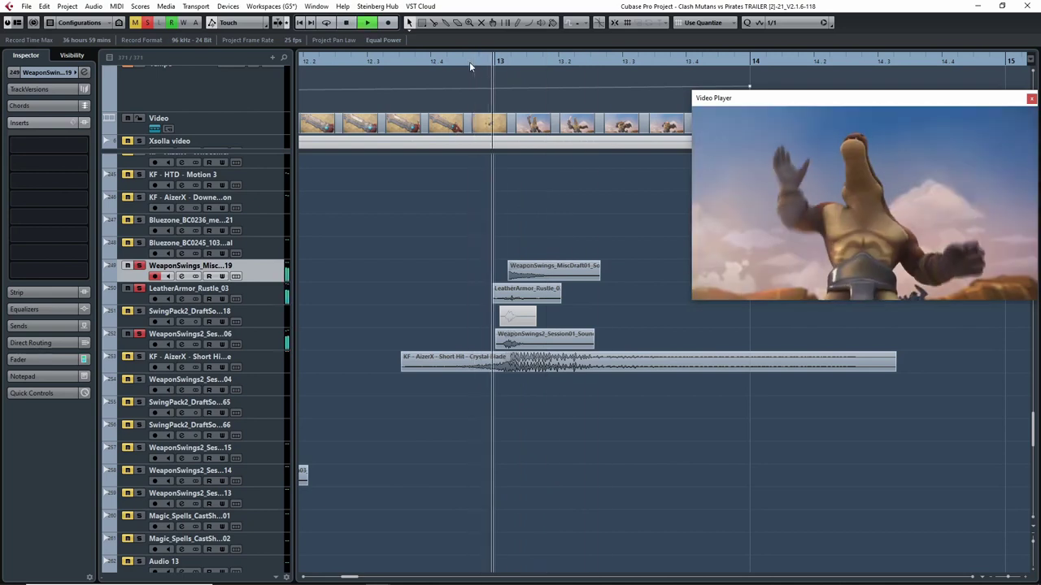
key("space")
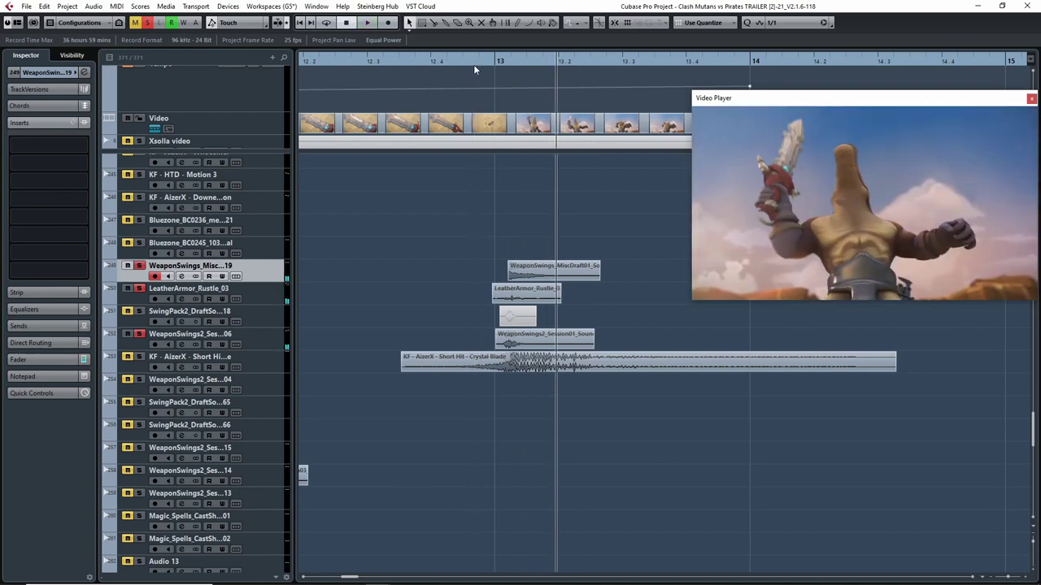
left_click(479, 60)
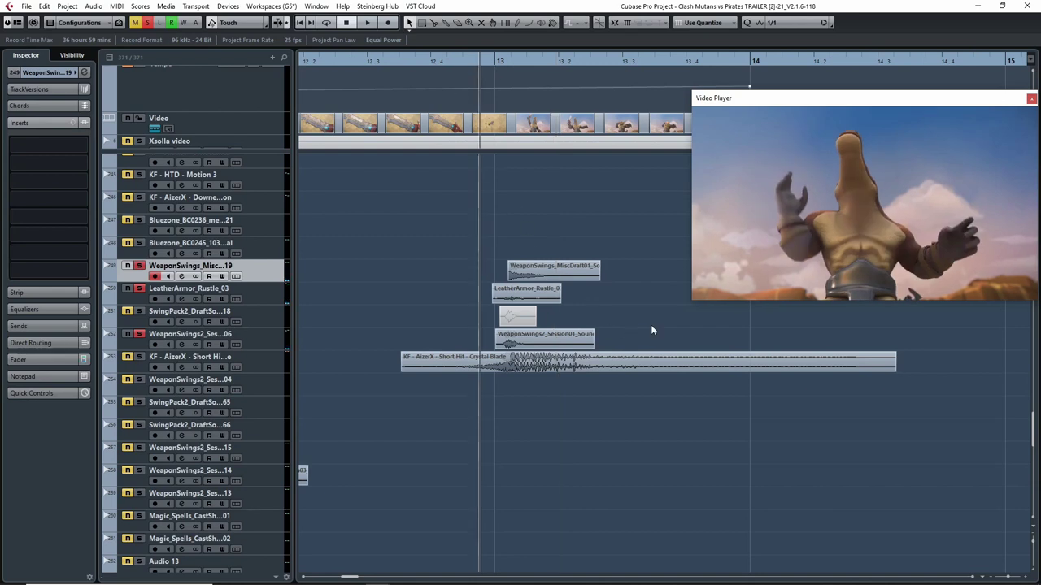
key("h")
left_click_drag(812, 401, 703, 395)
key("space")
key("space")
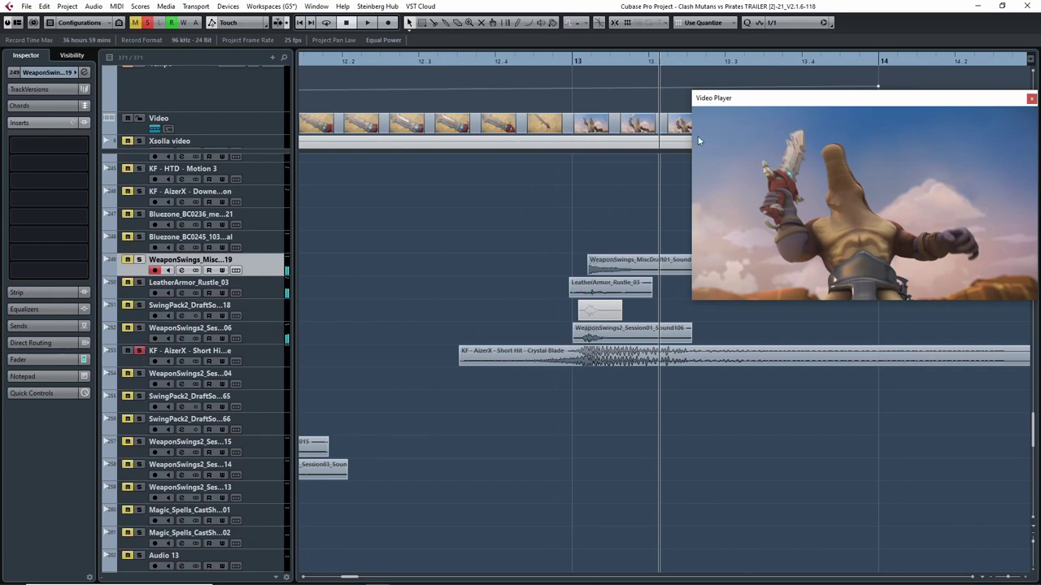
Play KF - AizerX - Short Hit - Crystal Blade alone and return the playhead to just before its clip
left_click(444, 61)
key("space")
key("g")
key("g")
key("g")
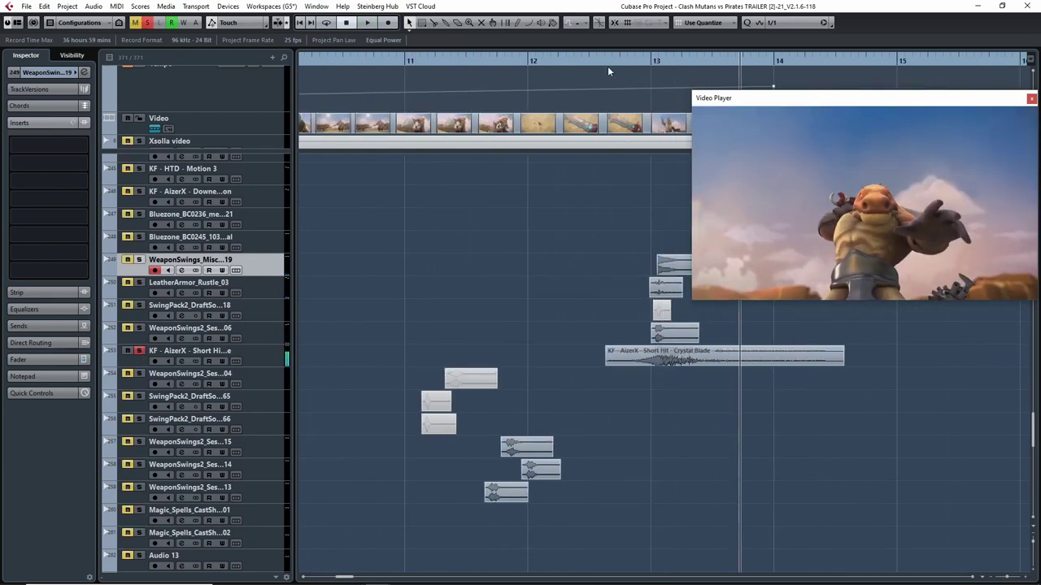
left_click(605, 67)
left_click_drag(605, 69, 597, 68)
key("h")
key("h")
key("h")
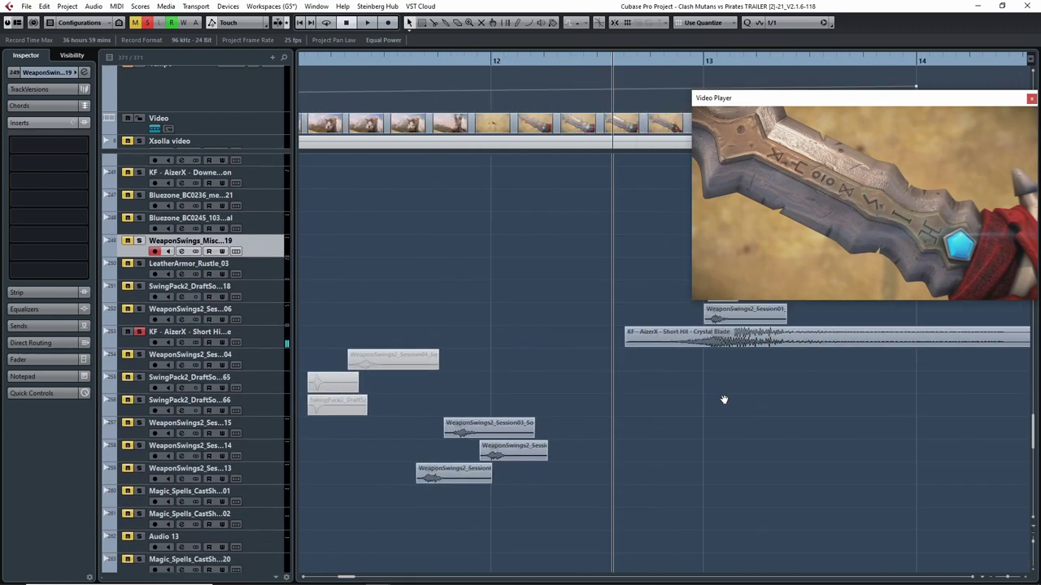
key("g")
key("g")
scroll(794, 401, "right", 3)
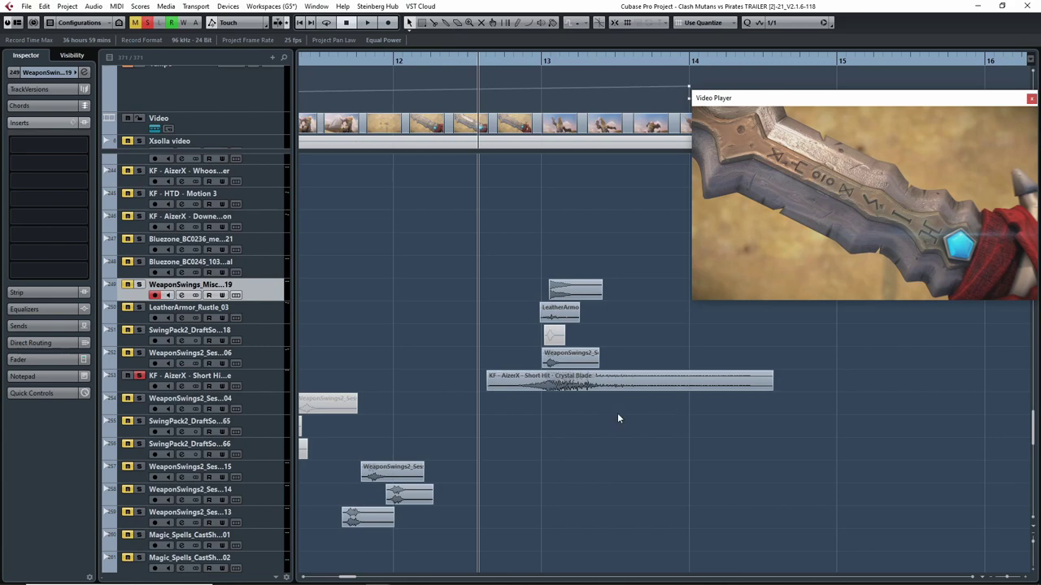
left_click_drag(721, 433, 588, 415)
key("g")
key("h")
key("h")
key("h")
key("g")
key("g")
left_click_drag(771, 423, 522, 416)
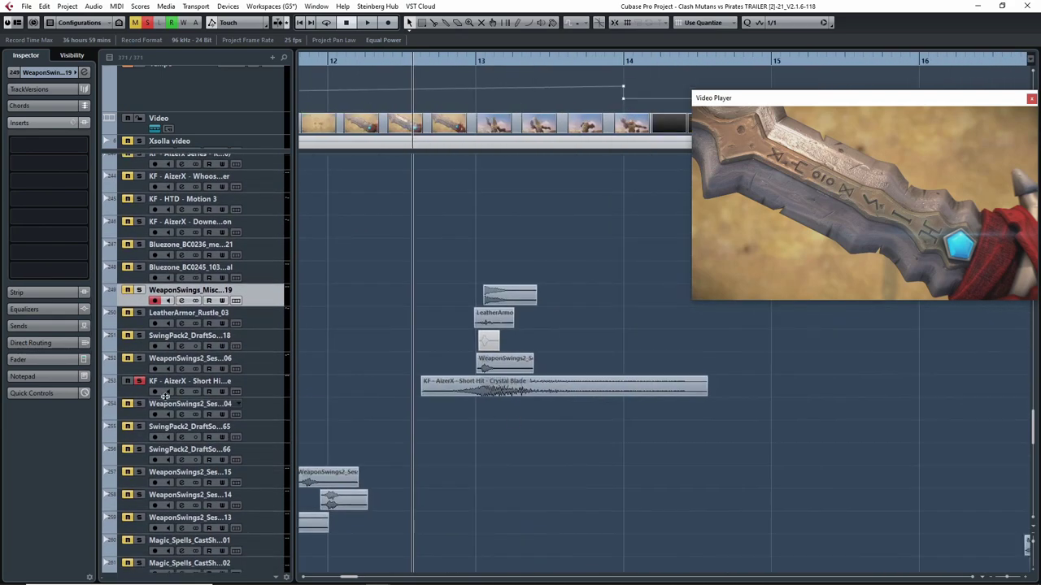
Replay the soloed Crystal Blade hit on its own through bar 13
left_click(140, 382)
left_click(140, 382)
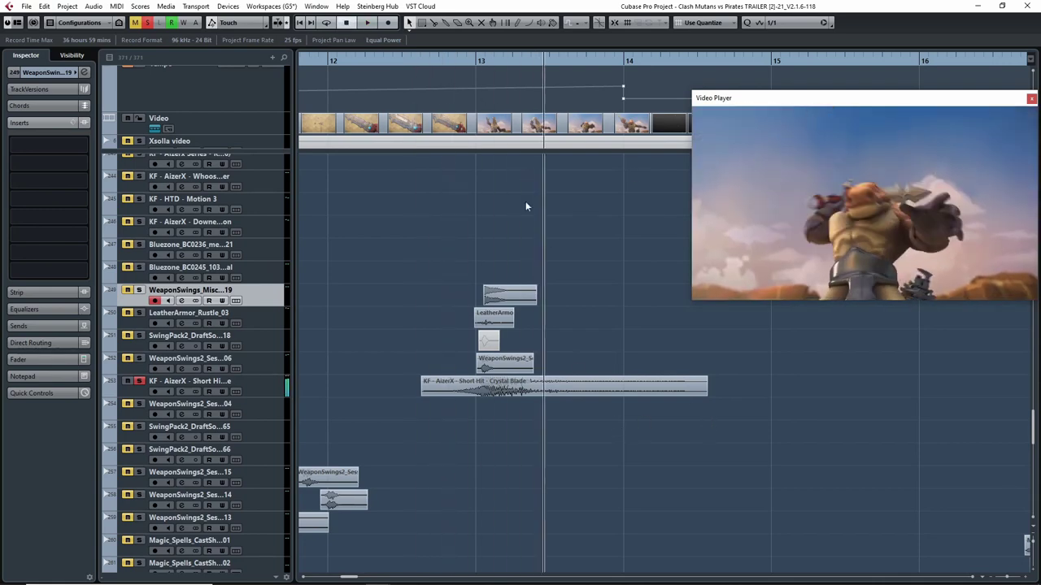
left_click(468, 62)
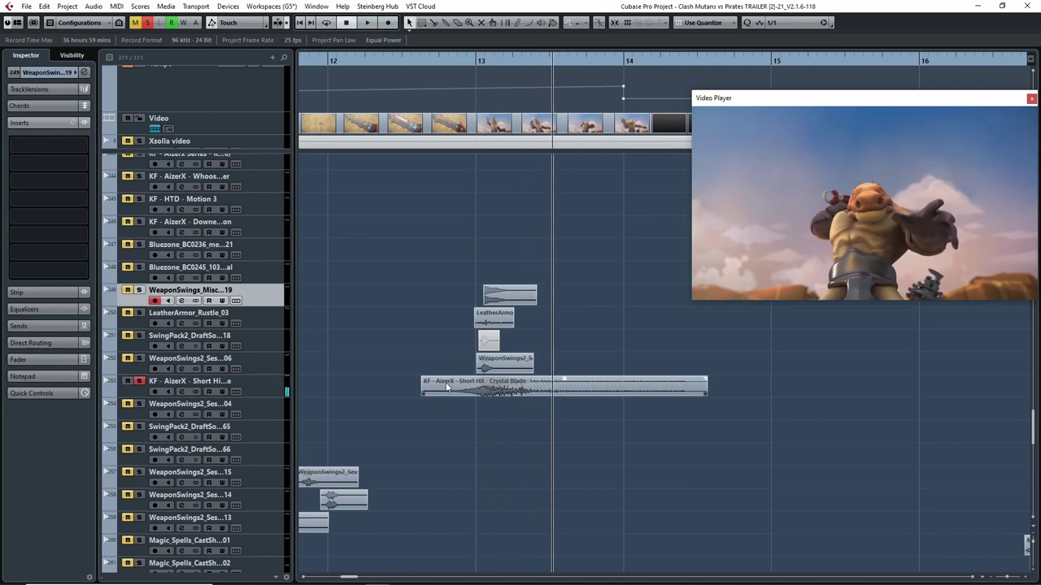
Add WeaponSwings2_Session01_Sound106, the leather rustle and WeaponSwings_MiscDraft01_Sound19 to the Crystal Blade solo and play all four layers
left_click(139, 358)
left_click(139, 313)
left_click(139, 290)
left_click(443, 64)
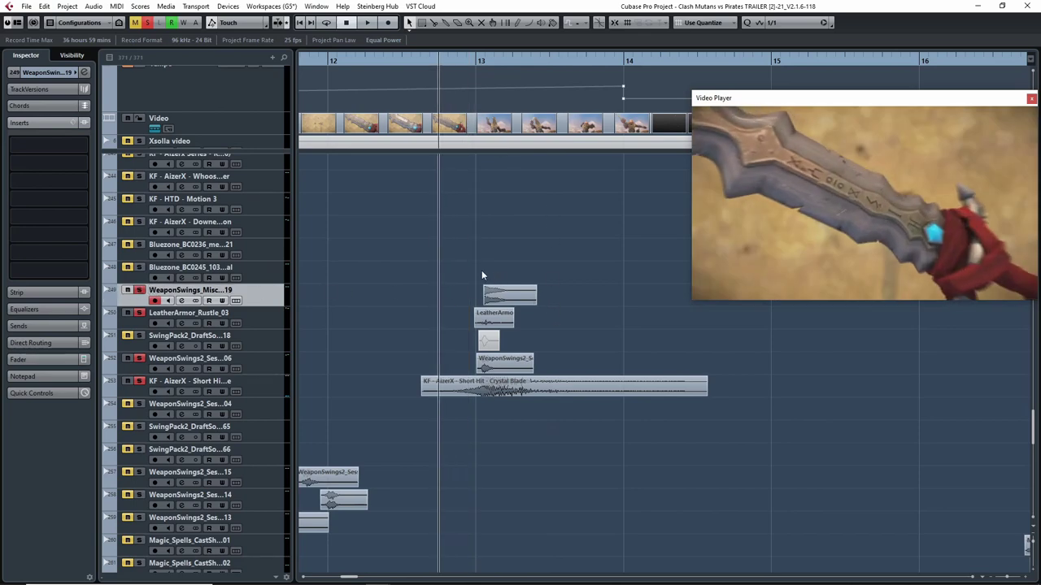
left_click(519, 290)
key("space")
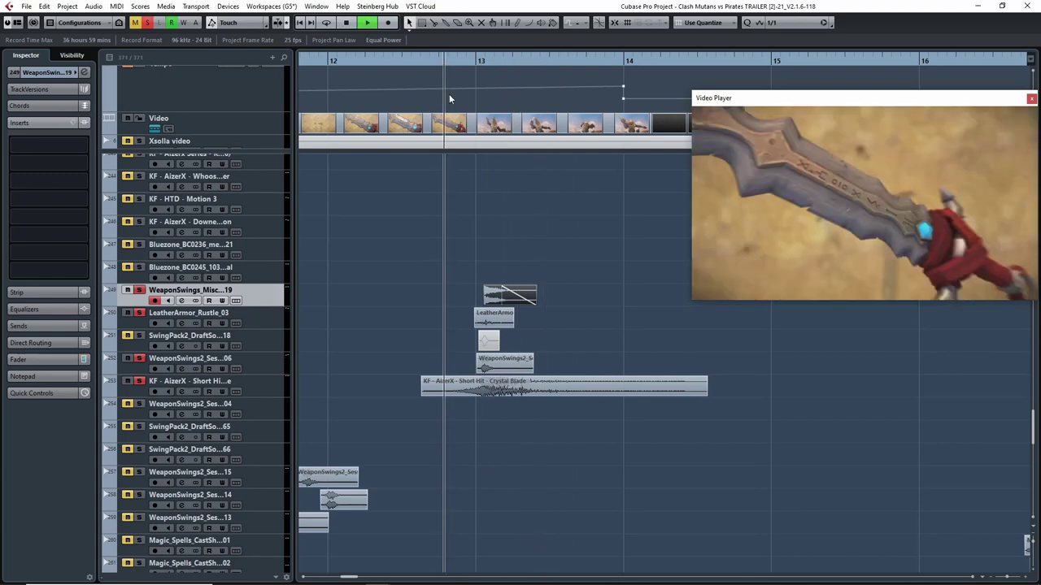
key("space")
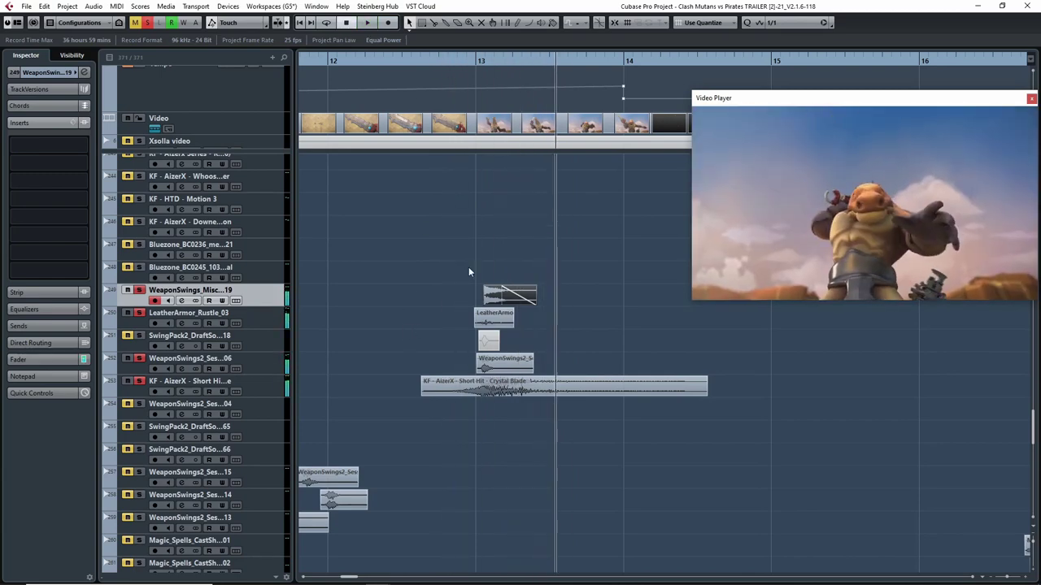
Clear the solos on all four sword layers and place the playhead at the start of the Crystal Blade clip
left_click(139, 291)
left_click(139, 313)
left_click(139, 359)
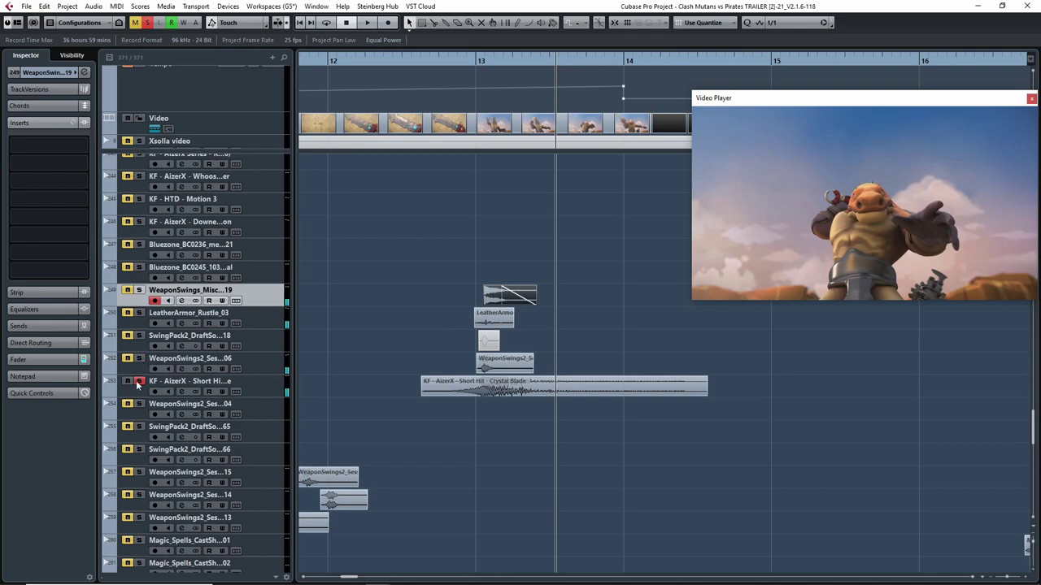
left_click(139, 382)
key("g")
key("g")
left_click(614, 60)
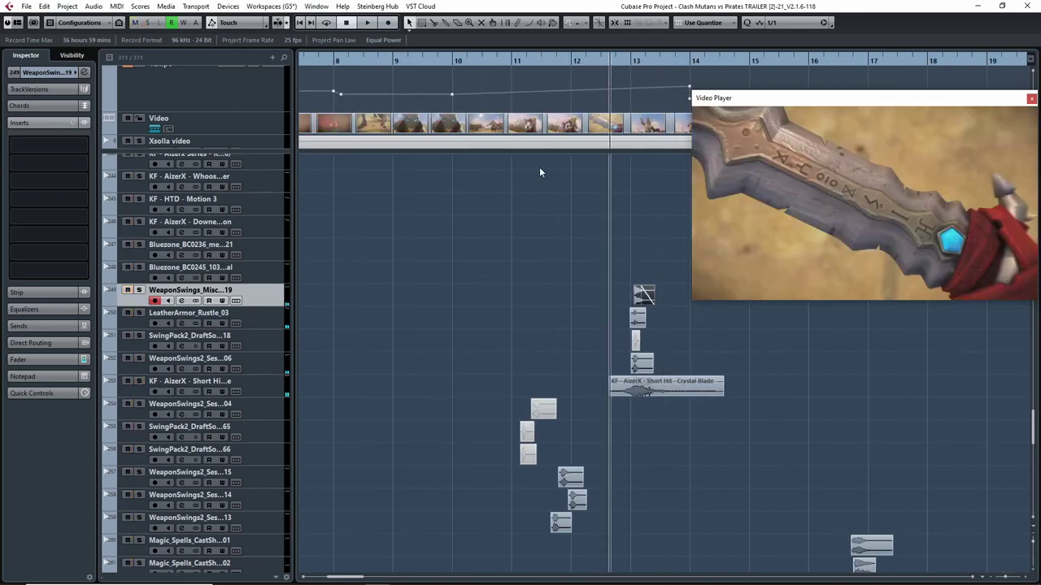
Solo the four sword layers again and check the Neutron 2 Equalizer insert on the Crystal Blade hit, closing its window
left_click(139, 380)
left_click(139, 358)
left_click(139, 312)
left_click(139, 289)
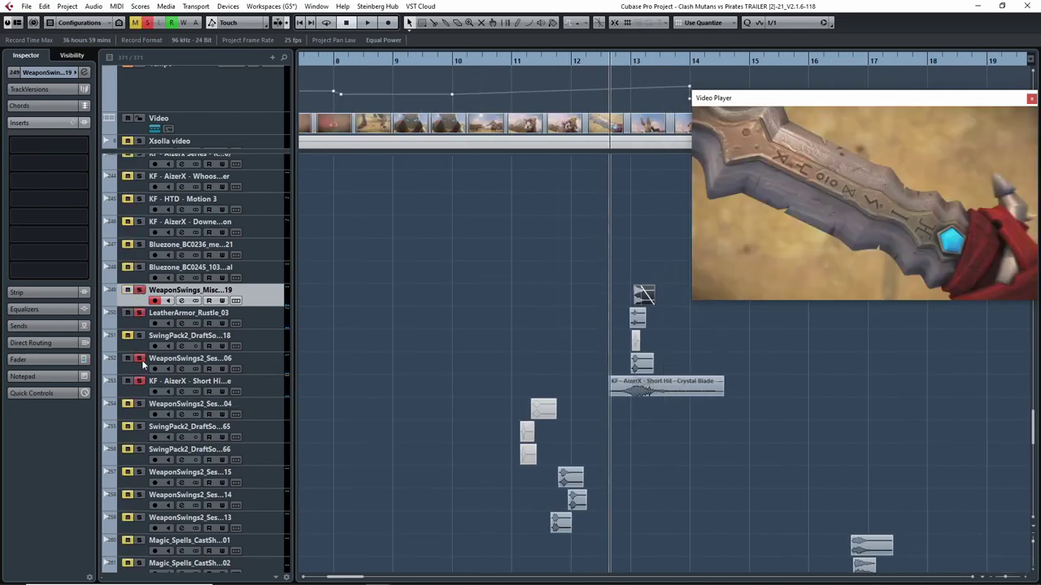
left_click(138, 390)
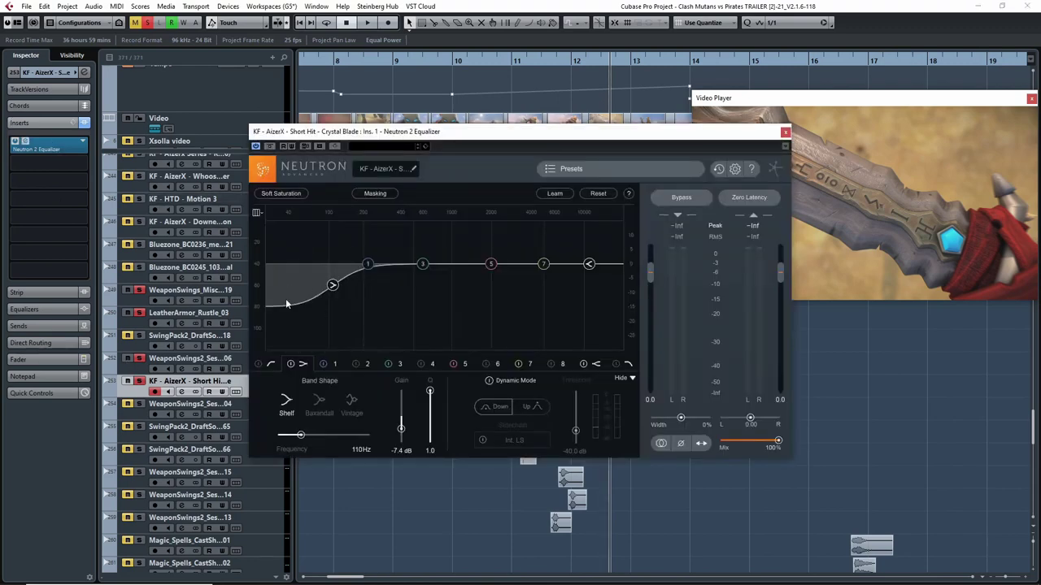
left_click(785, 132)
Play the four soloed sword layers together from just before the Crystal Blade clip and stop after the swing
left_click_drag(766, 379, 599, 353)
left_click_drag(450, 60, 434, 60)
key("space")
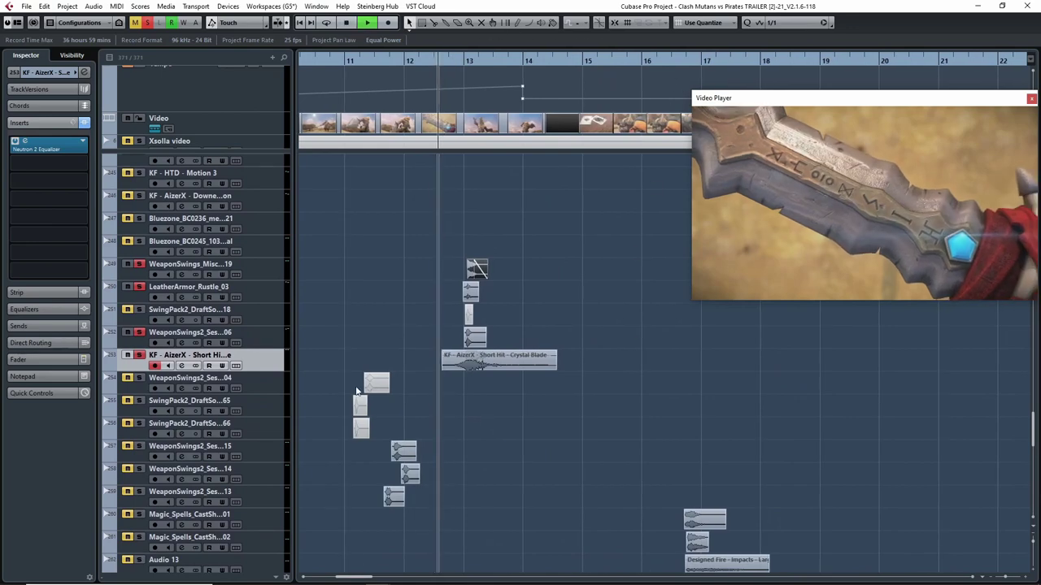
key("g")
key("g")
key("g")
key("g")
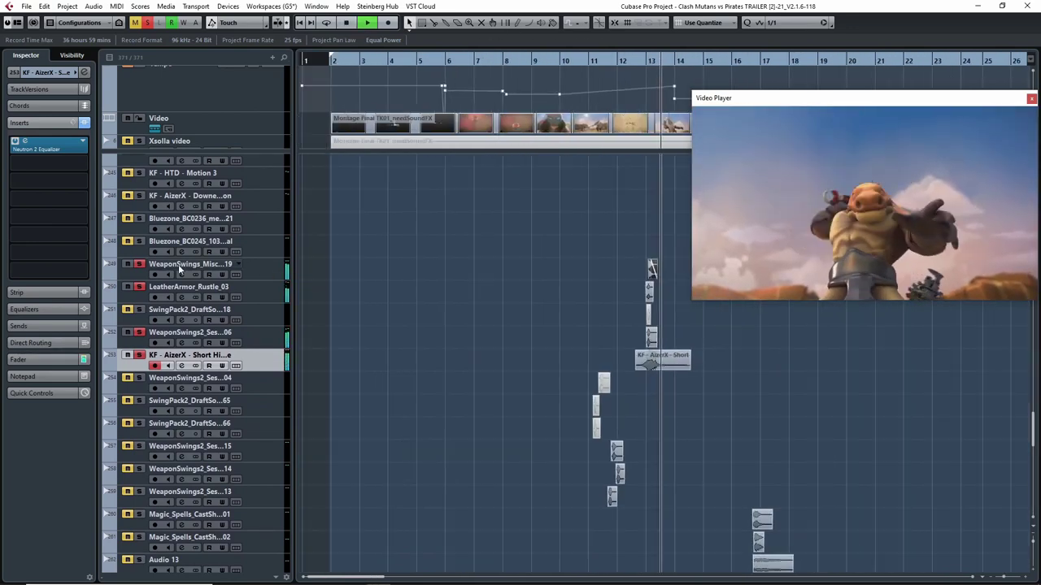
key("space")
Clear all track solos and play the full mix from around bar 10 with the video
left_click(140, 356)
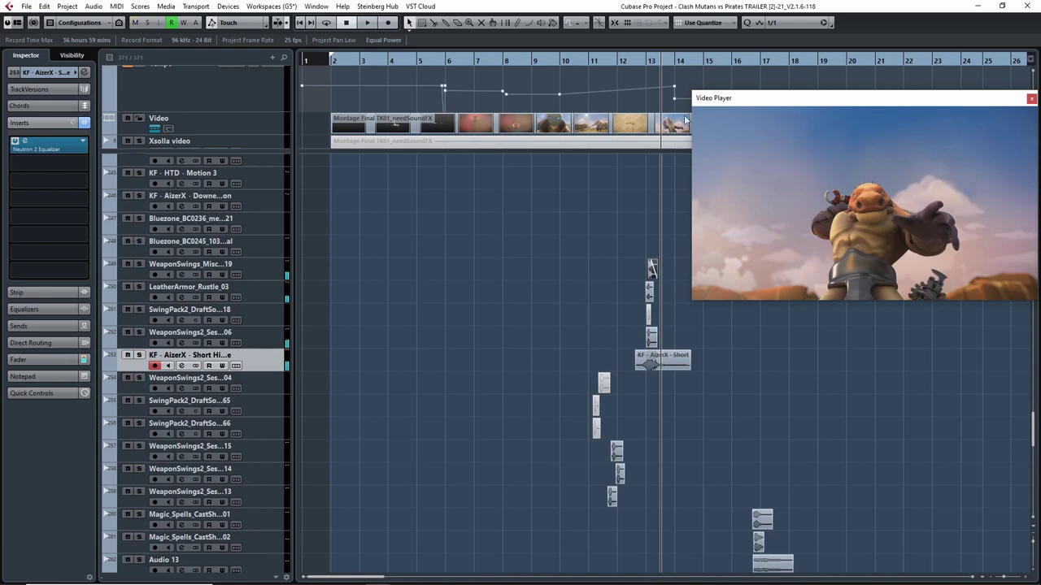
left_click_drag(608, 61, 576, 60)
key("space")
left_click_drag(815, 363, 604, 358)
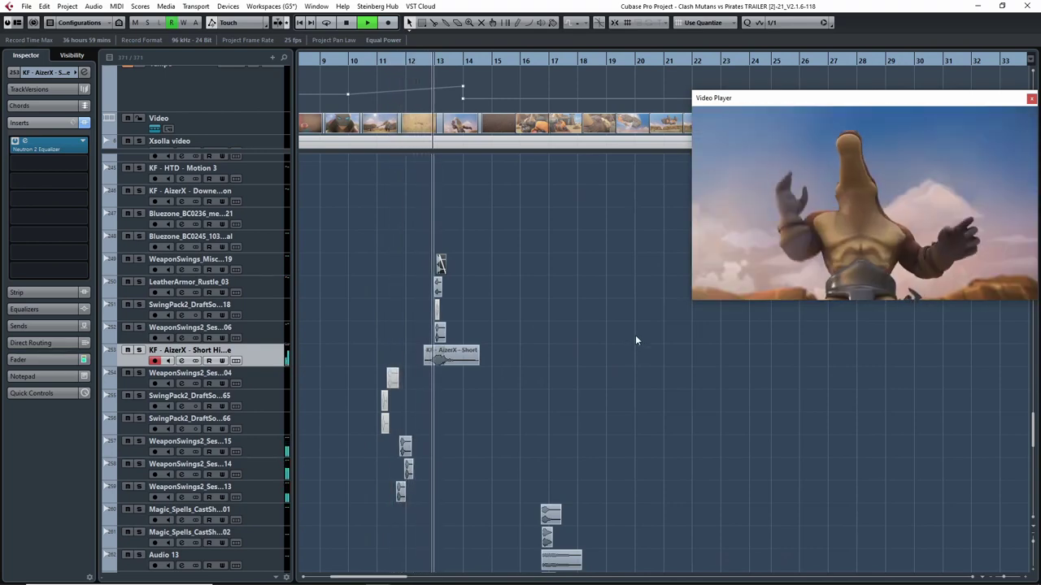
Look through the project's sound effect and music tracks during full mix playback, stopping playback after bar 14
scroll(680, 338, "up", 4)
scroll(675, 348, "down", 2)
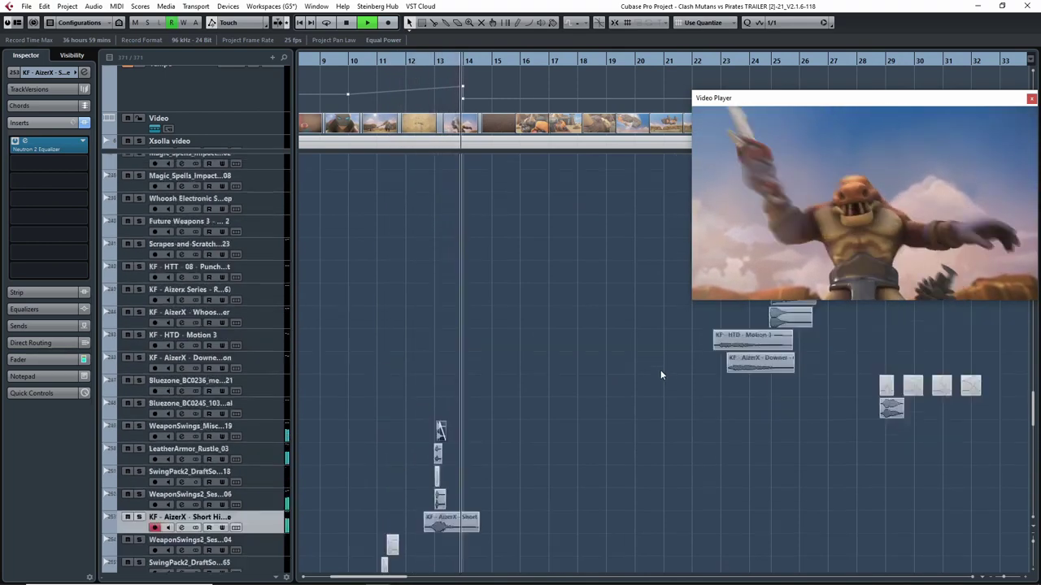
scroll(660, 374, "up", 9)
scroll(598, 386, "down", 15)
scroll(561, 390, "down", 5)
key("h")
key("h")
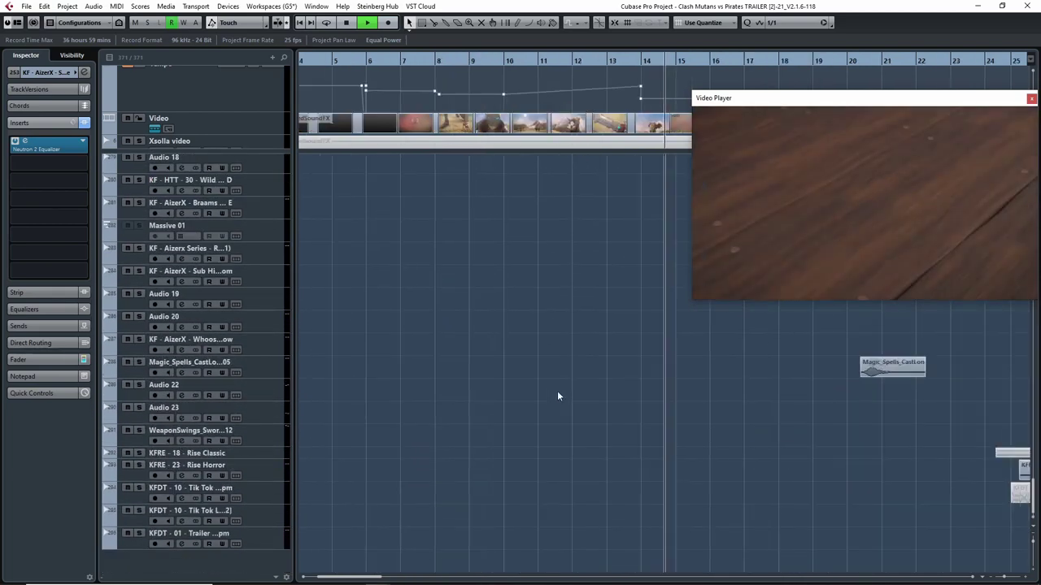
key("space")
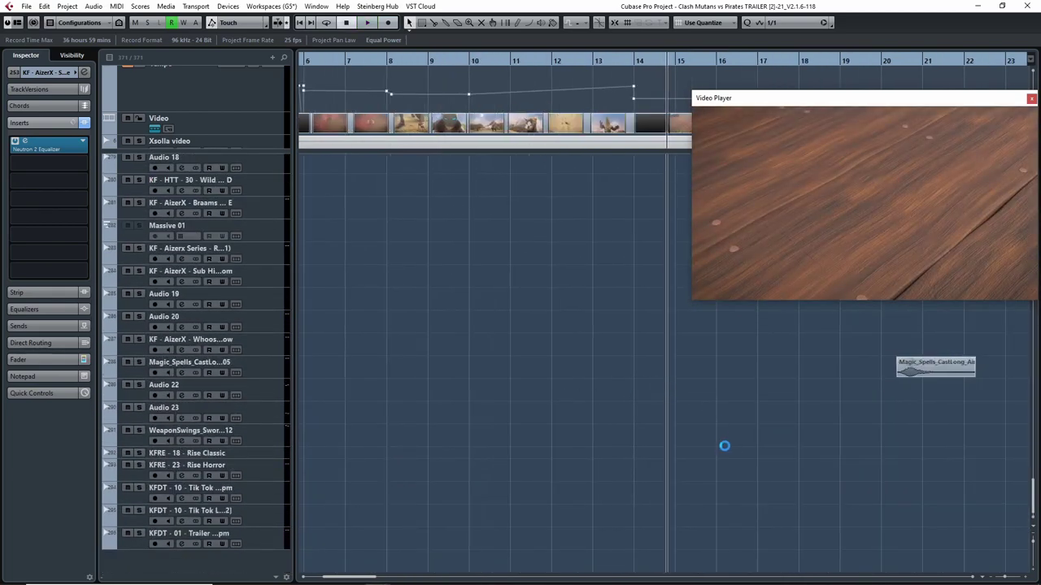
key("h")
scroll(712, 438, "up", 15)
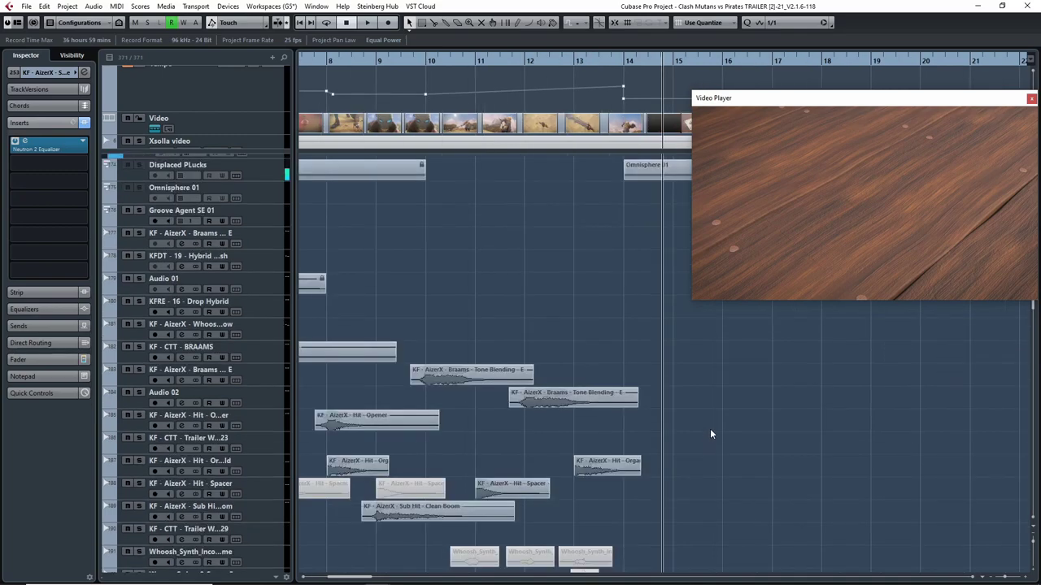
Solo the Games_Cards_Trown002 track and play its card-throw sound with the video from just before bar 15
scroll(689, 441, "down", 14)
scroll(698, 452, "up", 6)
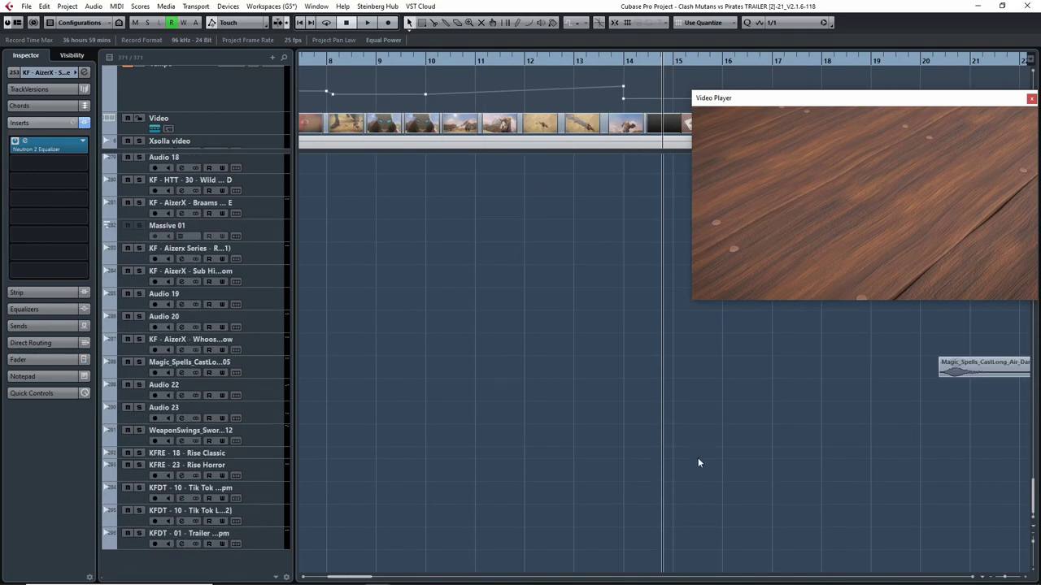
scroll(704, 453, "up", 4)
scroll(704, 453, "up", 5)
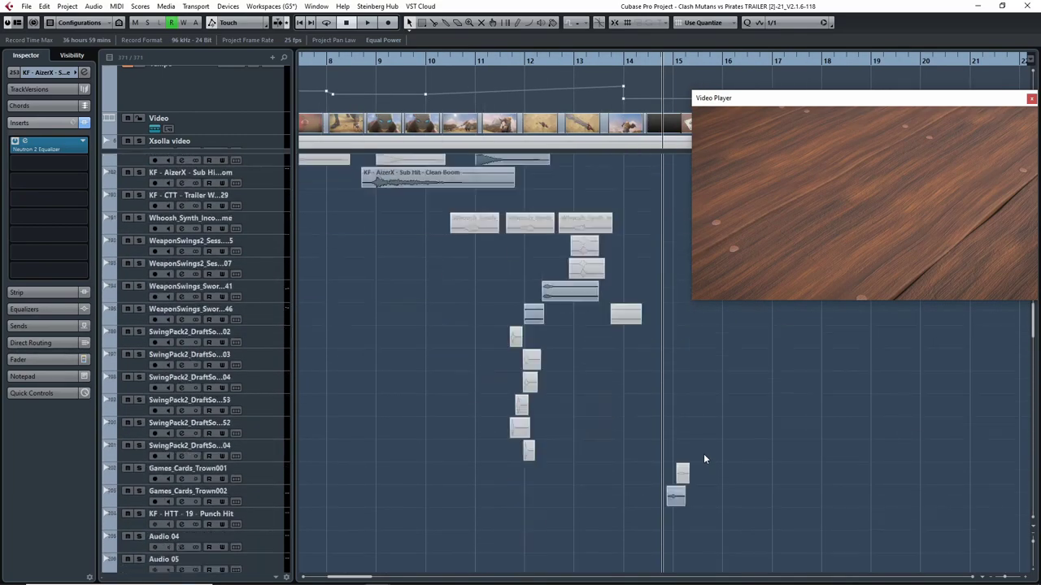
scroll(681, 423, "down", 2)
left_click(139, 407)
key("h")
key("h")
key("h")
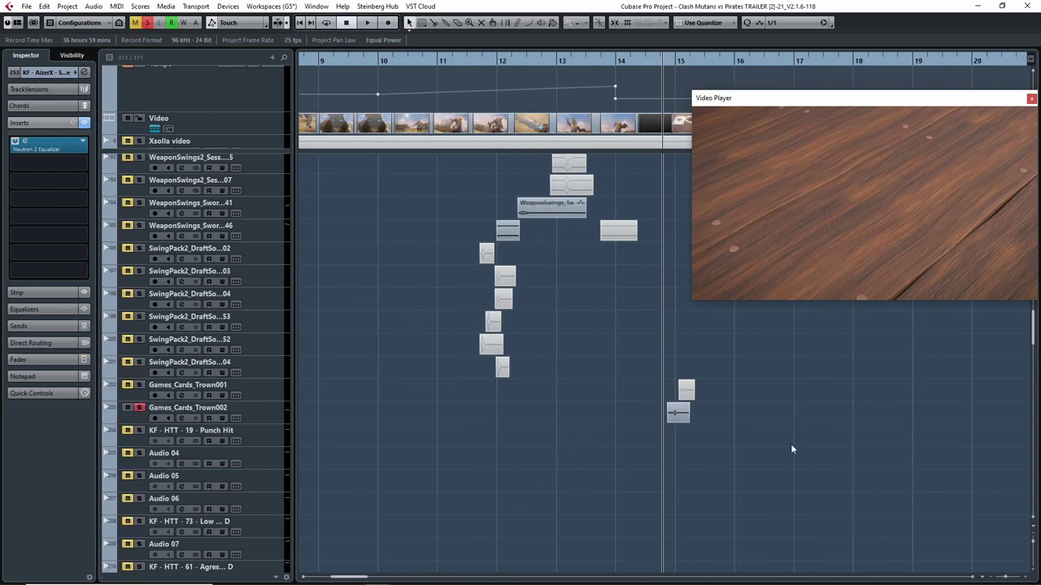
key("space")
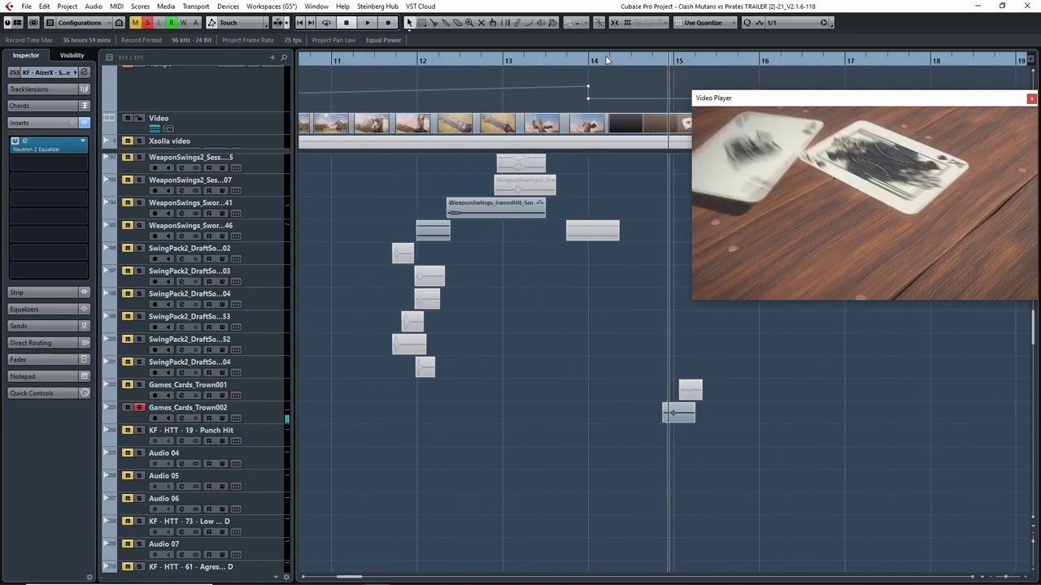
Move the playback position to about bar 14 and locate the Blaze sword clips among the Character SFX tracks
mouse_move(604, 59)
left_mouse_down()
mouse_move(563, 69)
mouse_move(588, 67)
left_mouse_up()
scroll(590, 342, "down", 10)
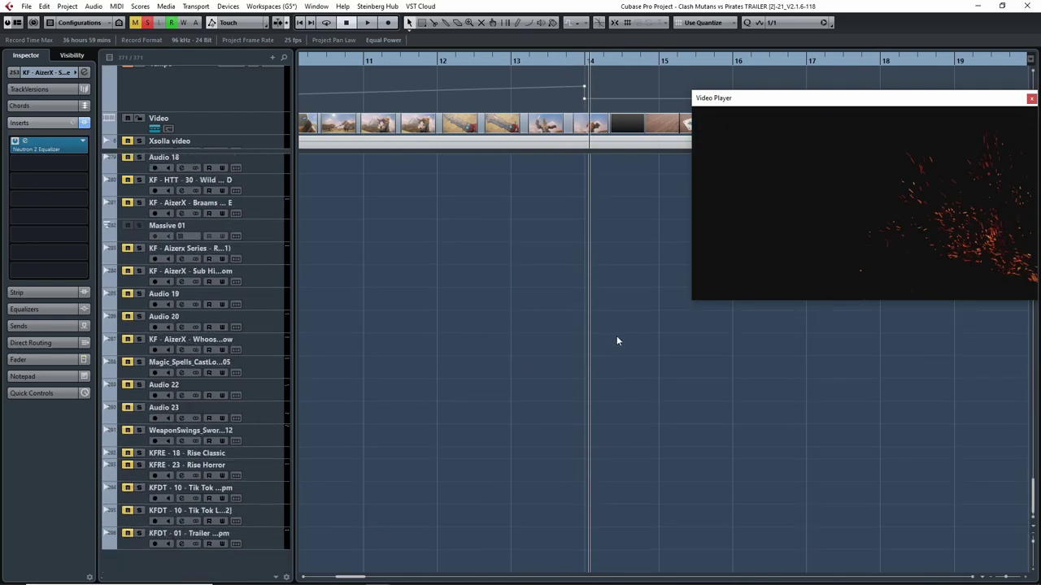
scroll(614, 335, "down", 15)
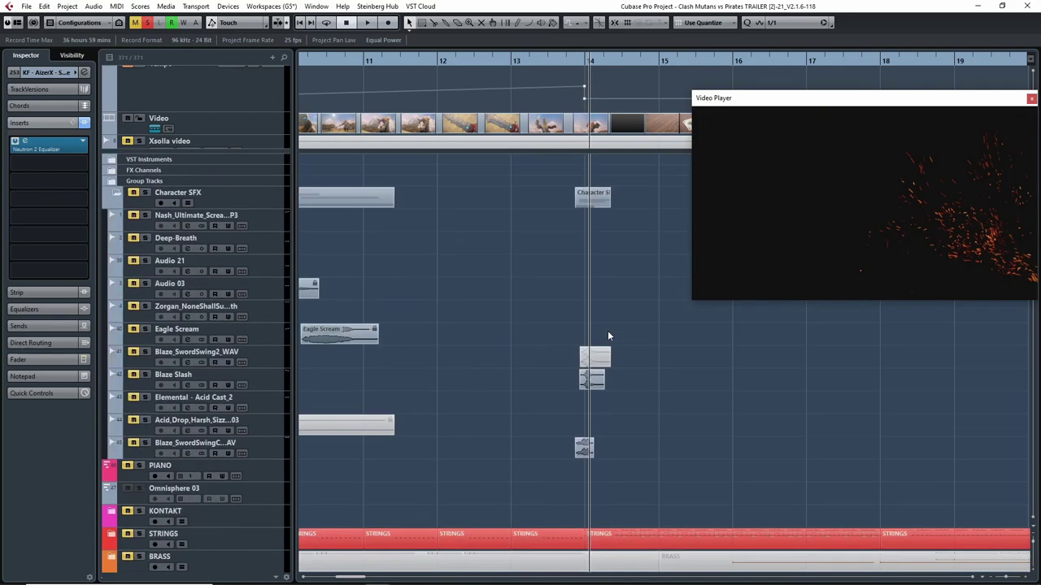
scroll(609, 340, "up", 20)
key("h")
key("h")
key("h")
key("h")
key("h")
key("h")
key("h")
key("h")
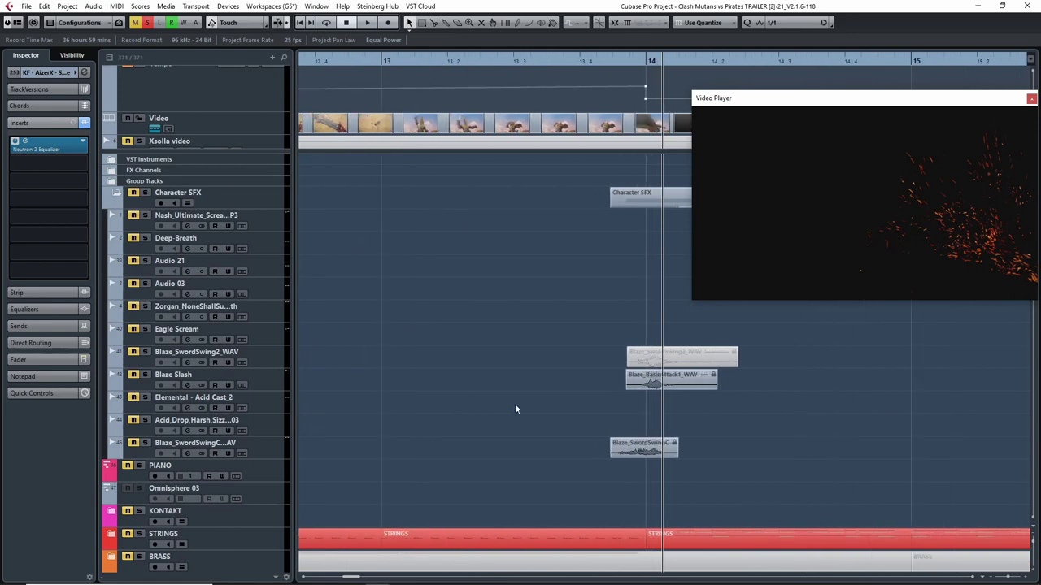
Solo the Blaze Slash track and play its clip repeatedly with the video from shortly before bar 14
left_click_drag(642, 61, 613, 63)
left_click(158, 387)
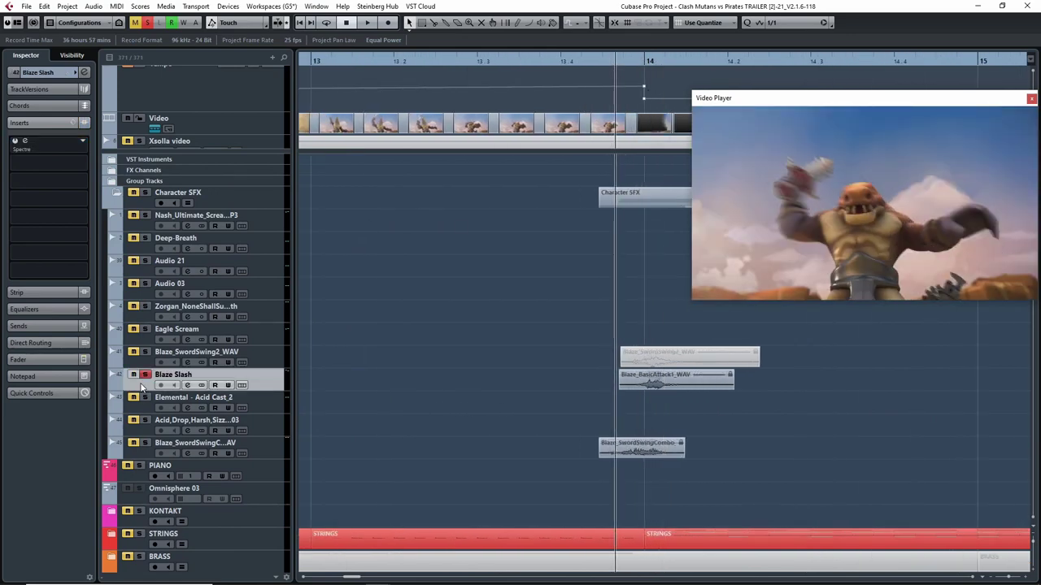
key("space")
key("space")
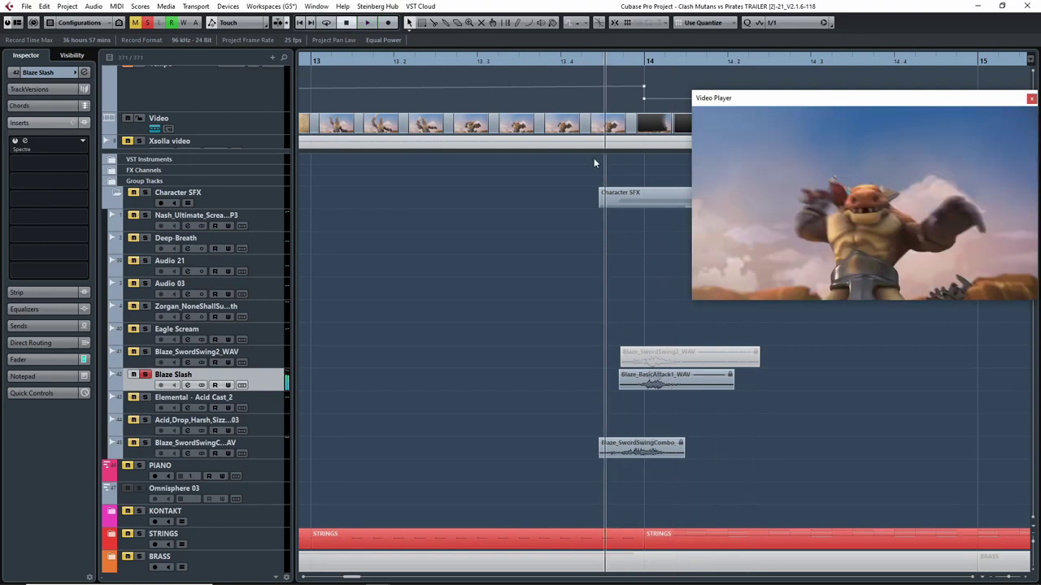
left_click_drag(786, 395, 630, 375)
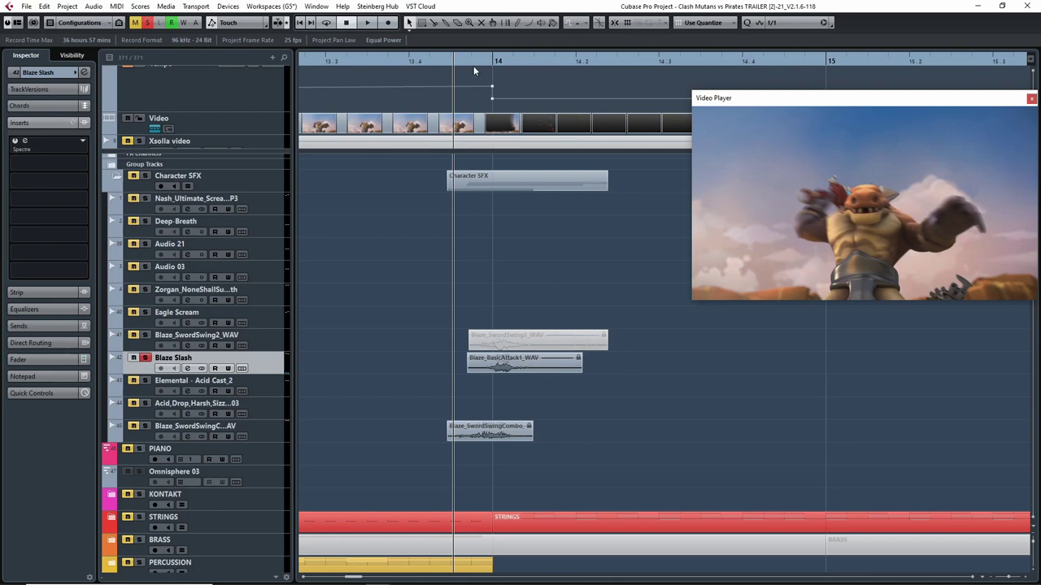
key("space")
key("space")
left_click(433, 65)
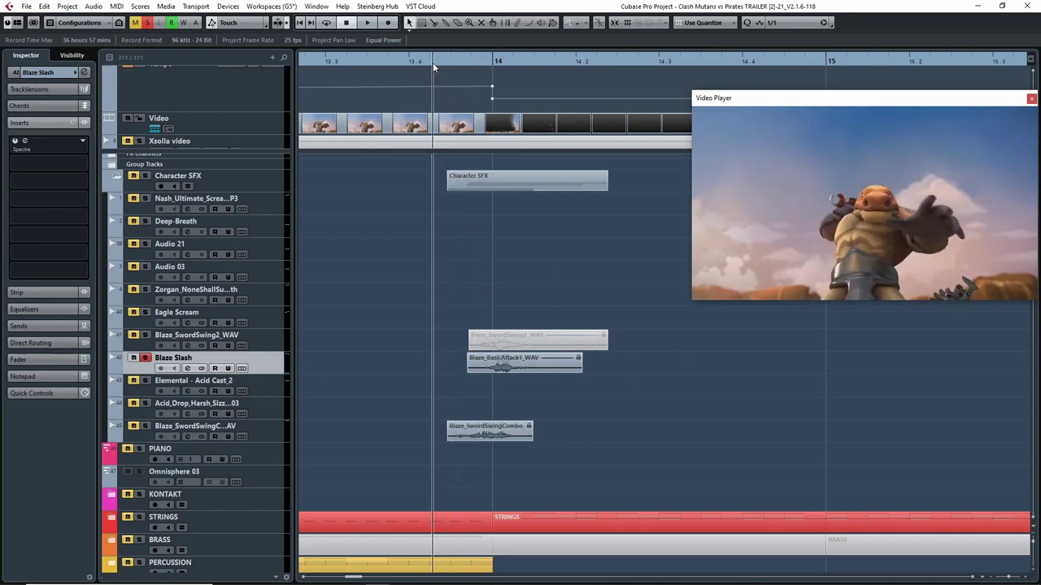
left_click_drag(432, 63, 407, 67)
key("space")
key("space")
left_click(432, 65)
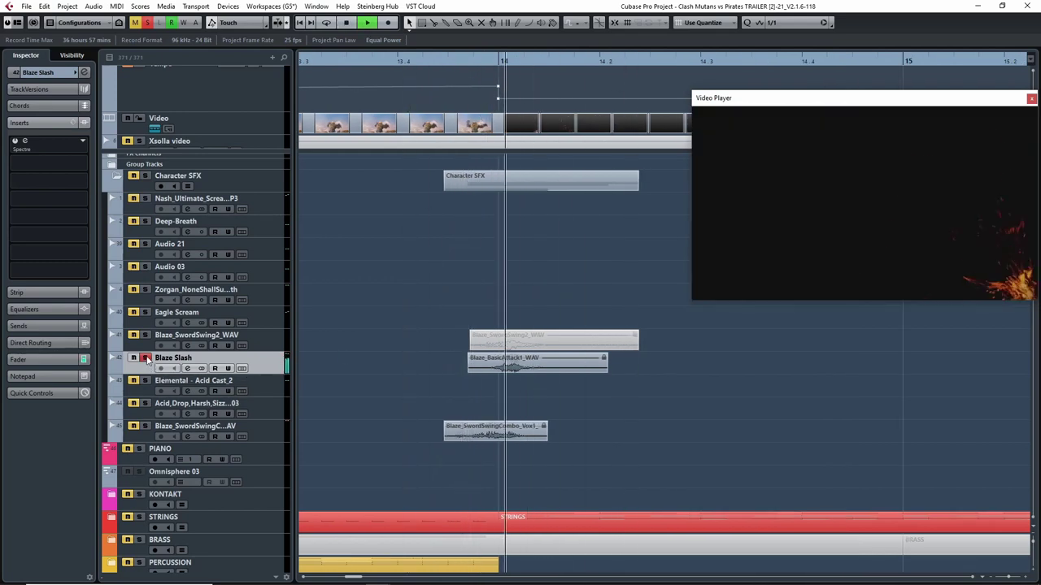
Switch the solo to the Blaze_SwordSwingCombo track and play its clip repeatedly from shortly before bar 14
key("space")
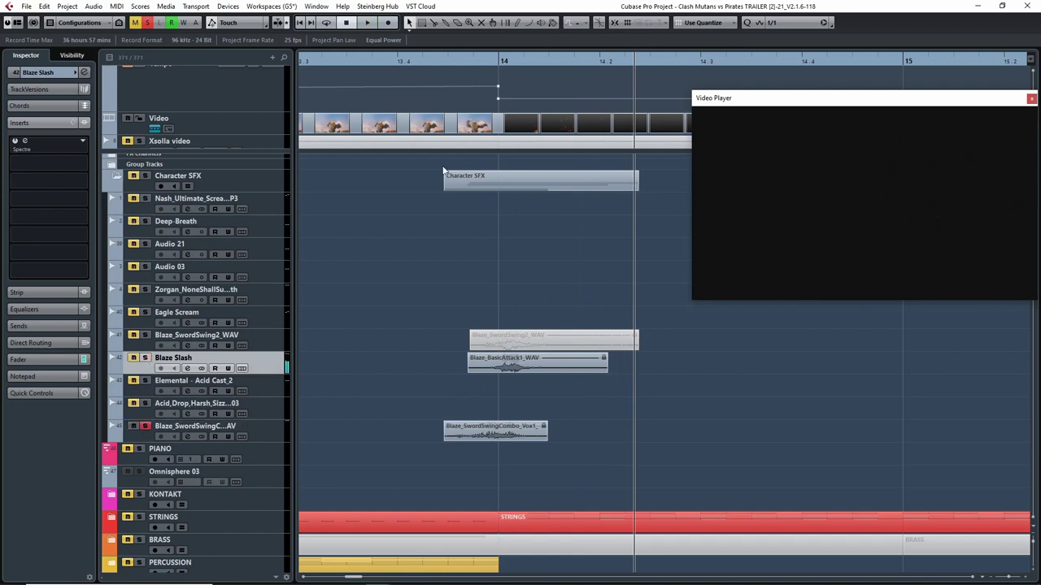
left_click(423, 78)
key("g")
key("g")
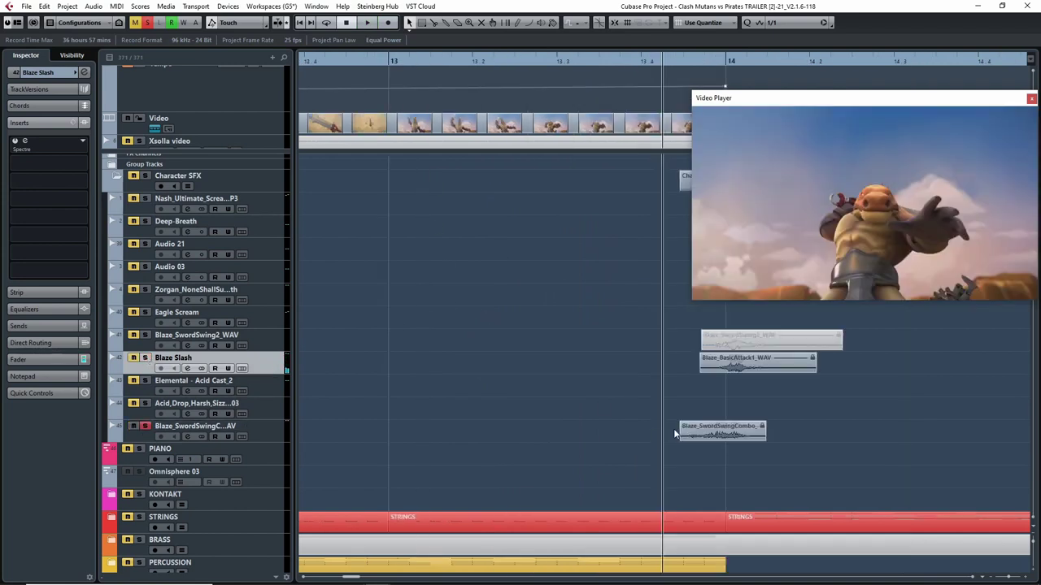
key("space")
left_click_drag(781, 420, 620, 385)
key("g")
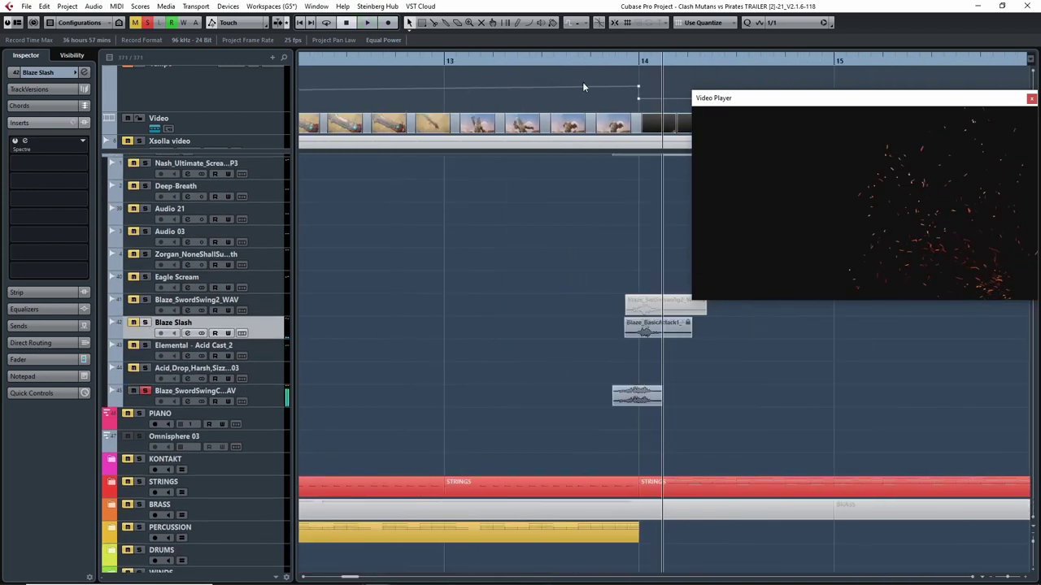
left_click(600, 60)
key("space")
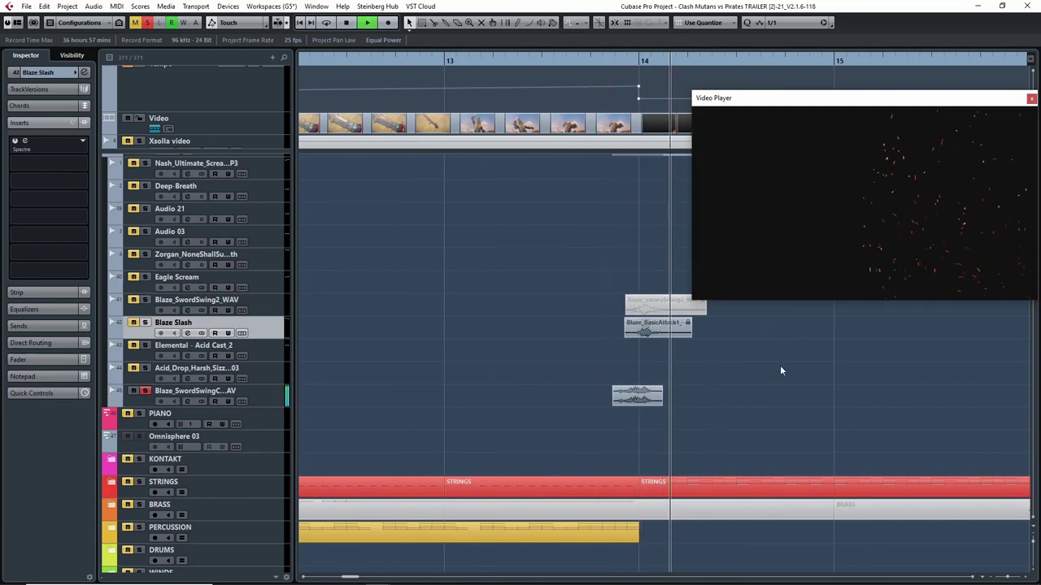
left_click_drag(783, 367, 697, 367)
left_click(520, 60)
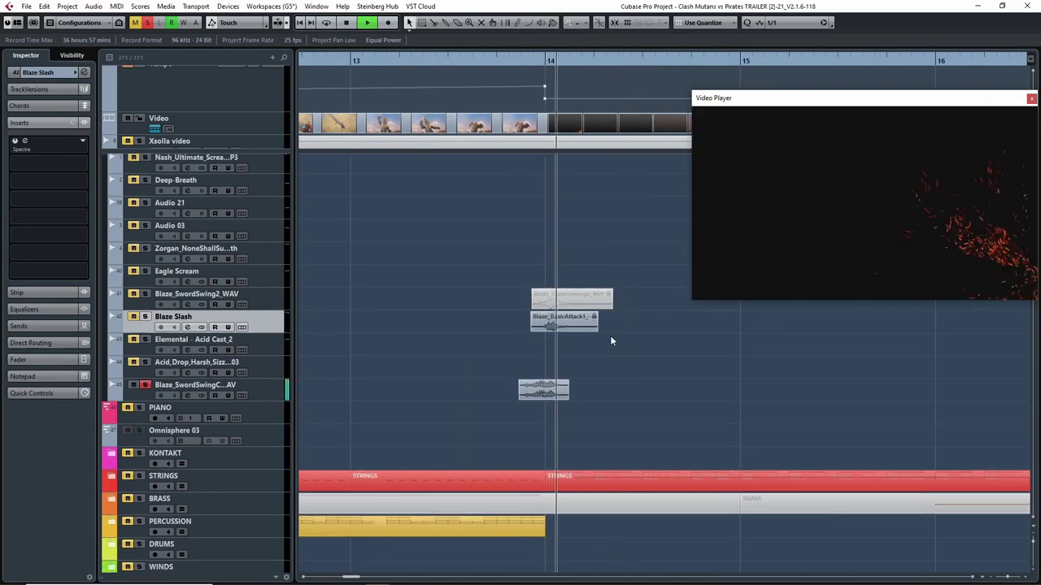
Unfreeze the Blaze_SwordSwingCombo channel, deleting its freeze files, and solo the track
left_click(146, 396)
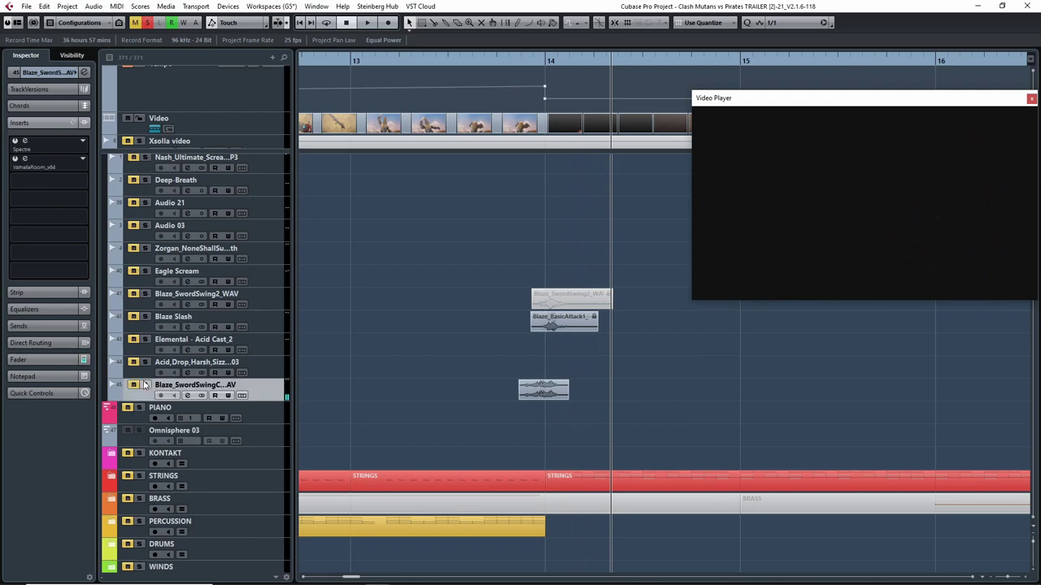
left_click(482, 68)
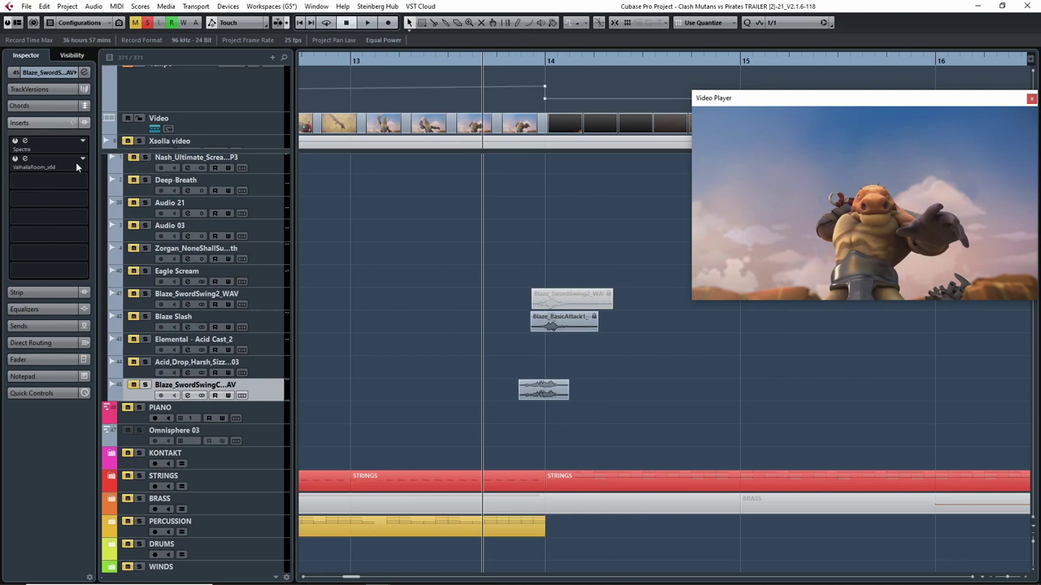
left_click(73, 72)
left_click(81, 98)
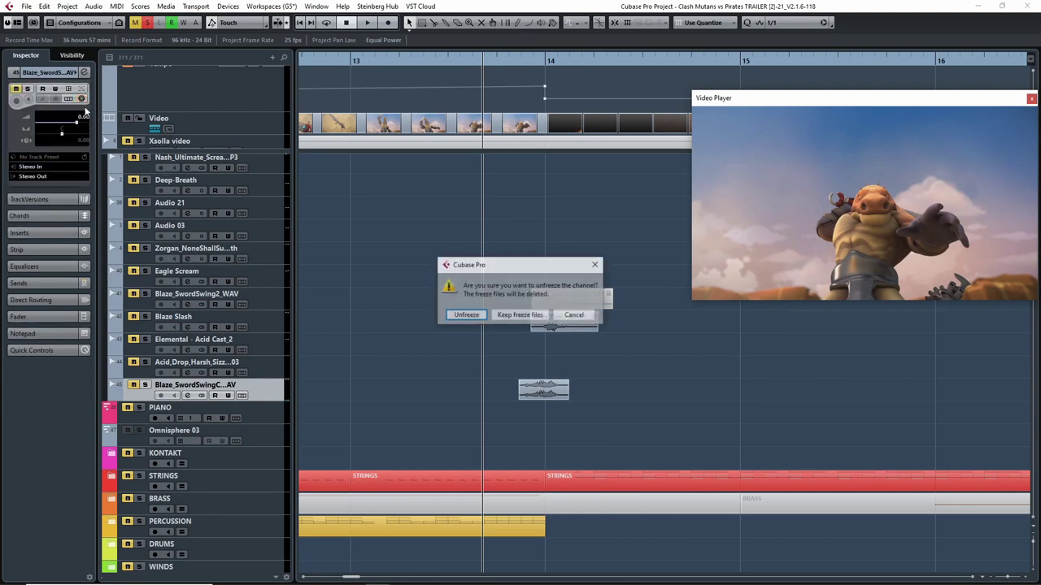
left_click(477, 316)
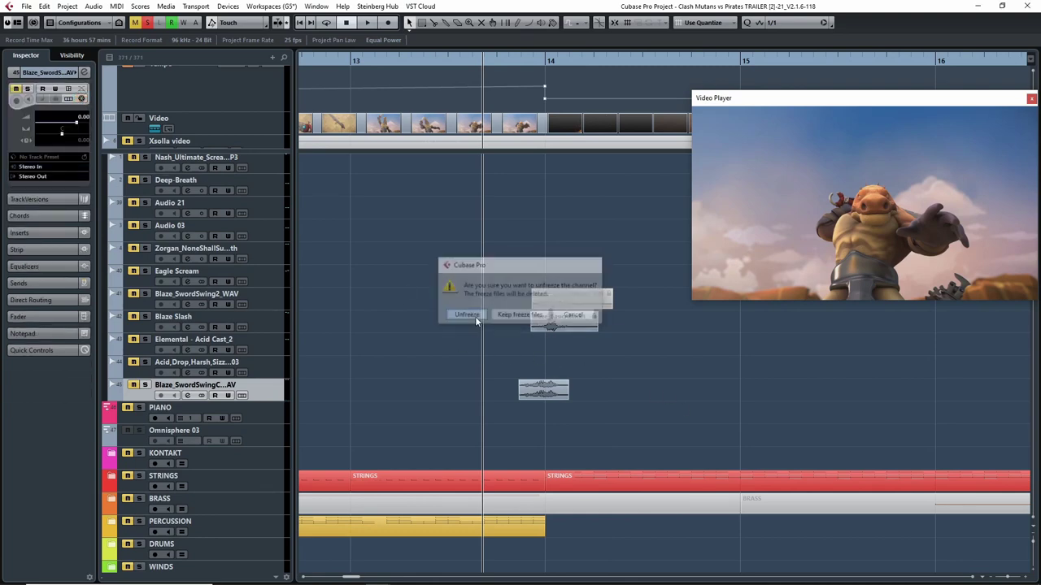
left_click(145, 386)
Open the Spectre insert on Blaze_SwordSwingCombo and compare the clip's sound with Spectre bypassed and active
left_click(41, 233)
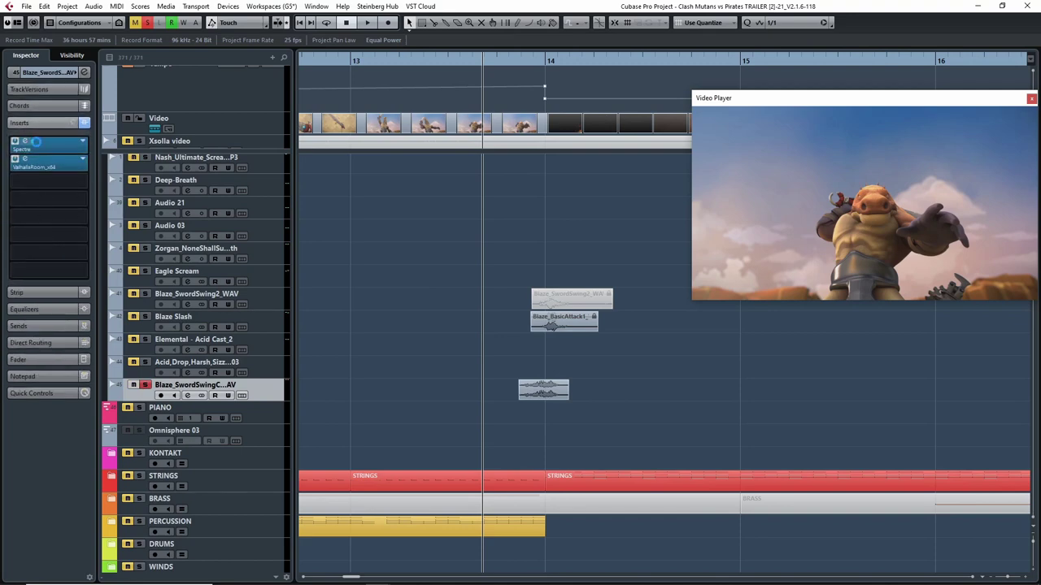
left_click_drag(740, 138, 615, 117)
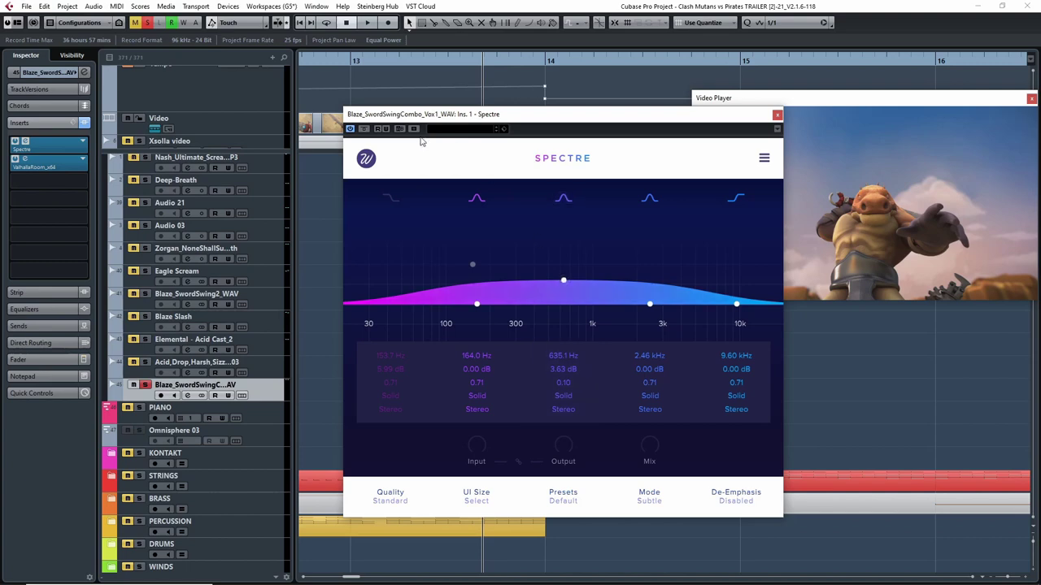
left_click(364, 129)
left_click_drag(559, 124, 800, 95)
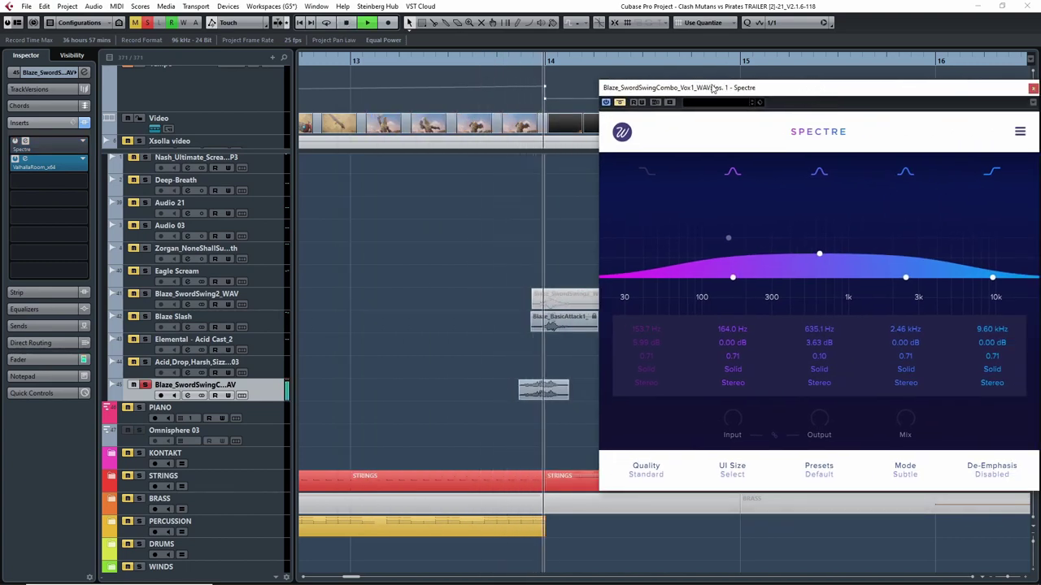
left_click(619, 102)
left_click(523, 61)
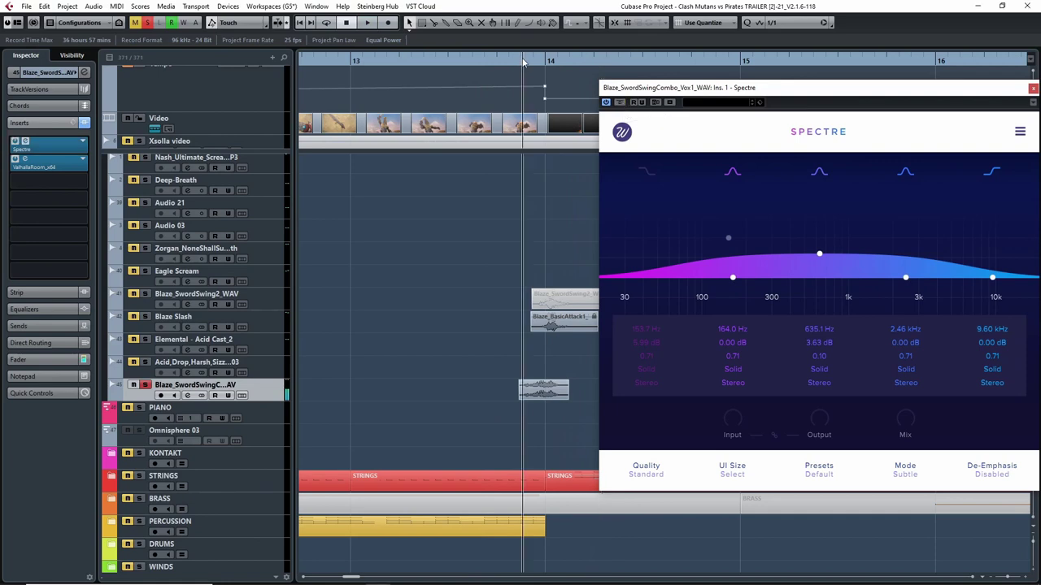
key("space")
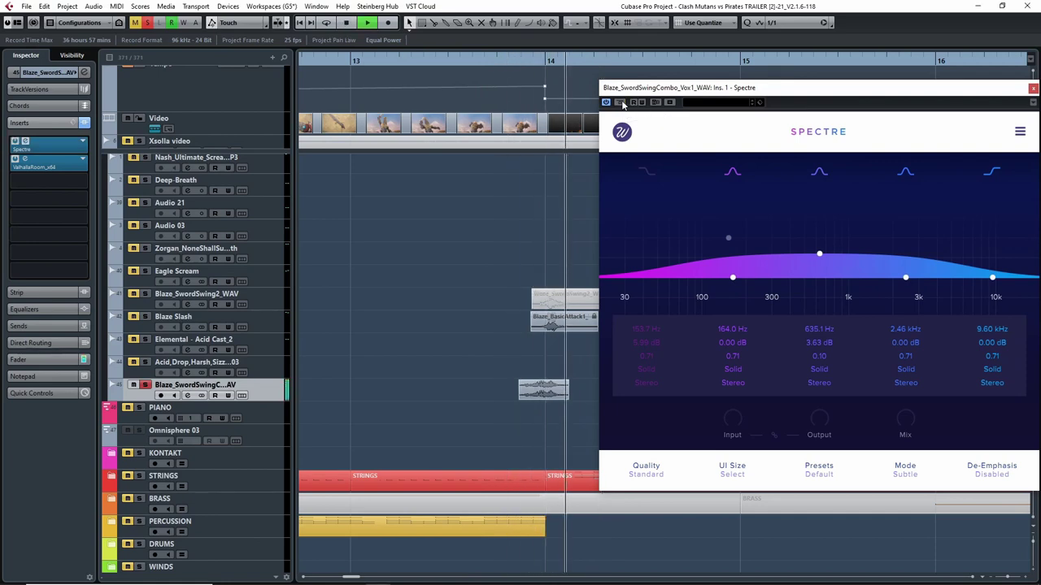
key("space")
Play the sword swing vocal with Spectre bypassed once more, reactivate Spectre for another playback and close its window
left_click(619, 102)
left_click(523, 64)
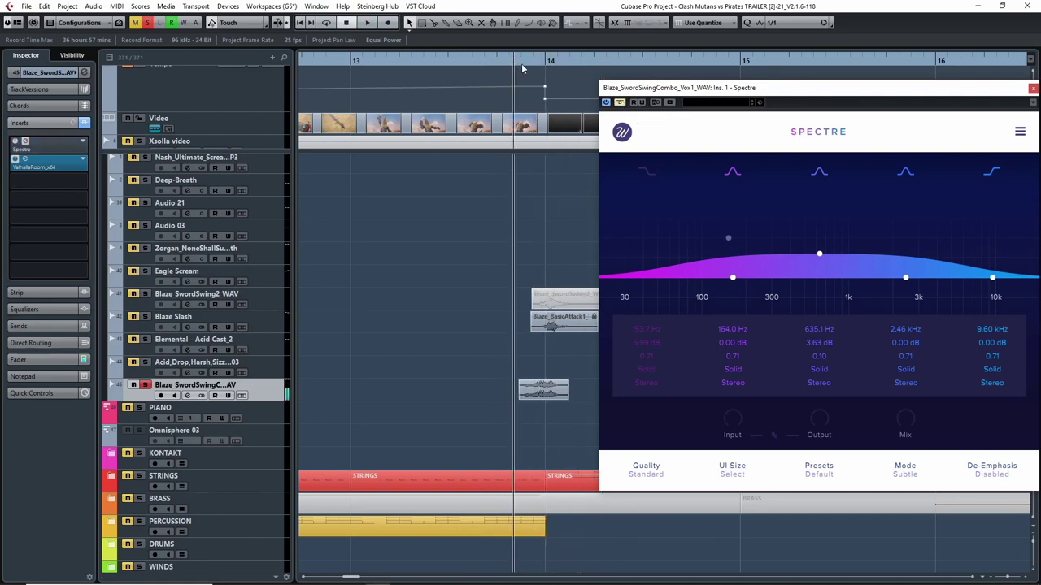
key("space")
left_click(619, 102)
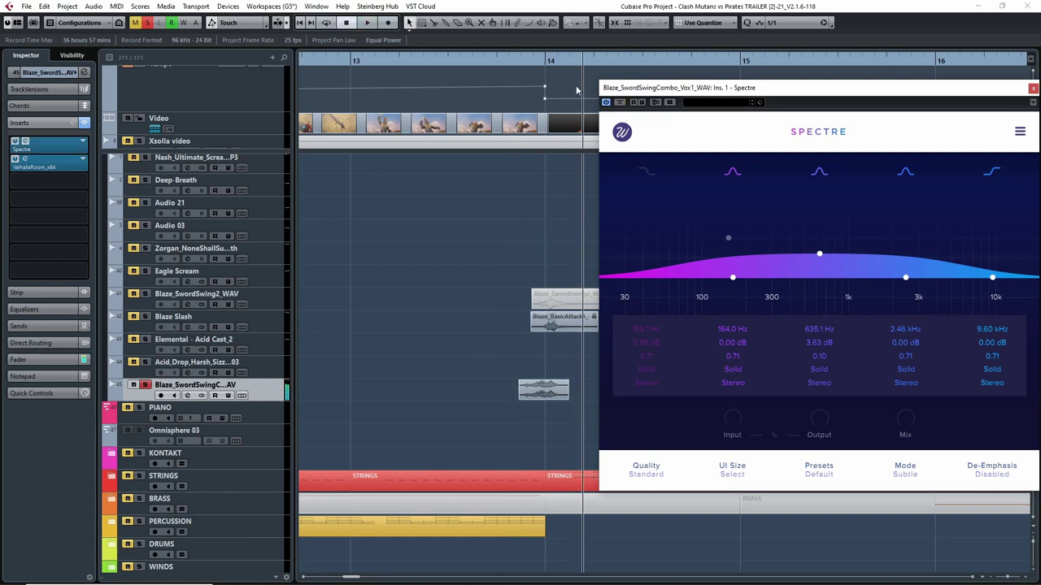
left_click(525, 59)
left_click_drag(1008, 88, 787, 122)
left_click(814, 123)
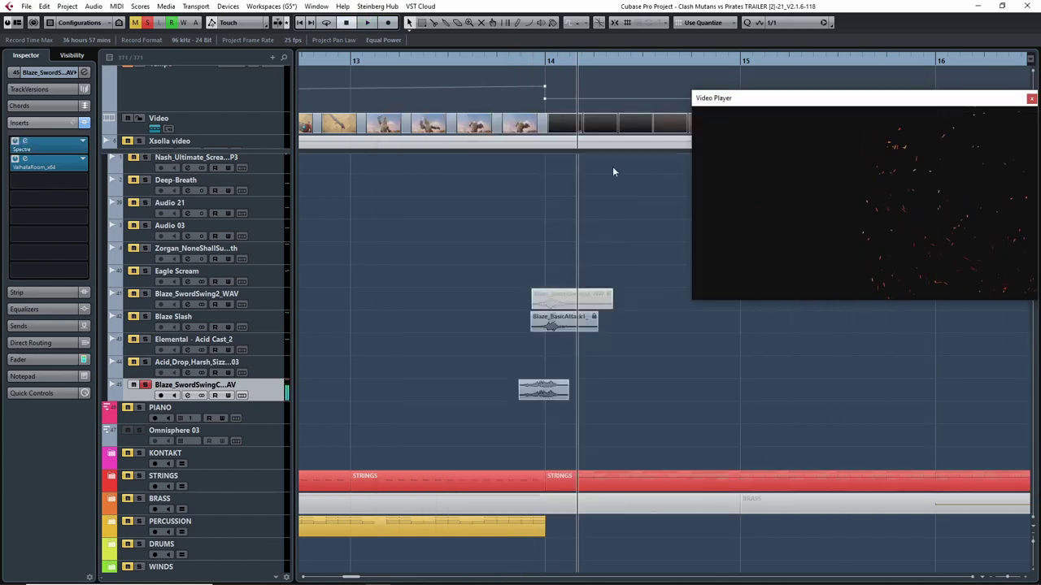
Freeze the Blaze_SwordSwingCombo channel again with the preset tail size and turn off its solo
left_click(64, 74)
left_click(80, 99)
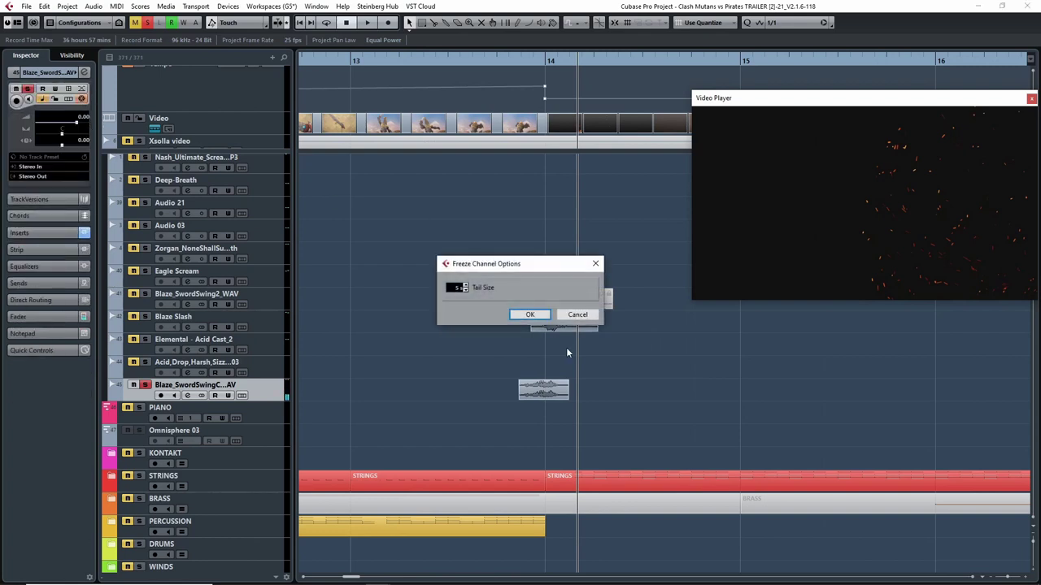
left_click(529, 312)
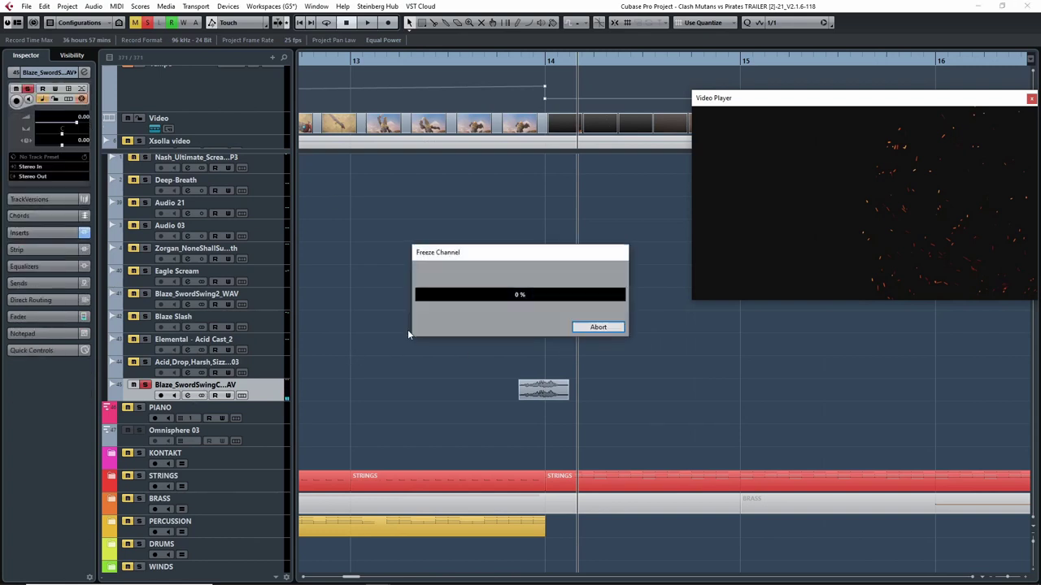
left_click(146, 387)
Set the playback position just after bar 11 and clear all track solos
key("g")
key("g")
key("g")
key("g")
left_click(504, 61)
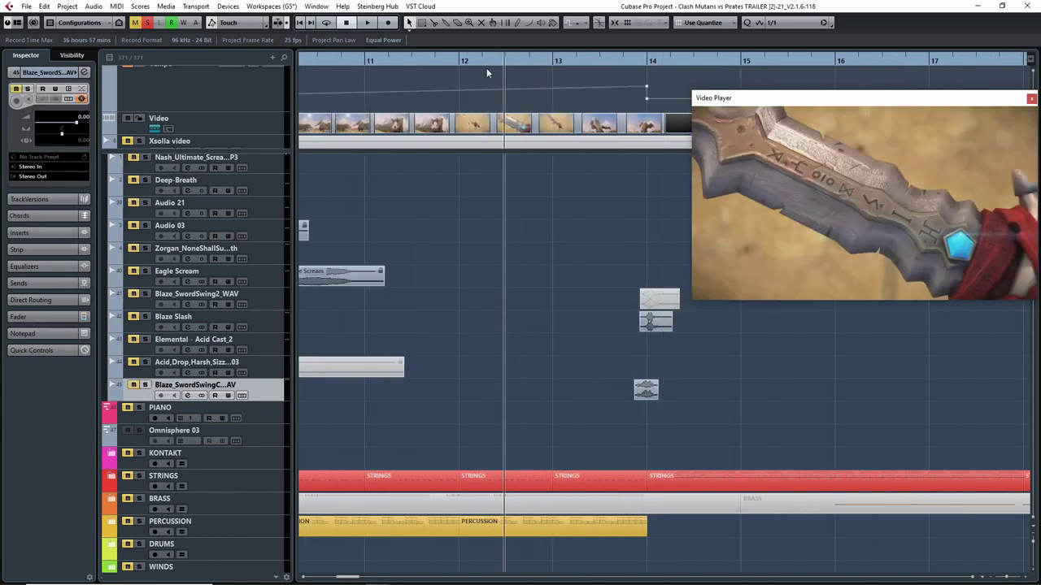
left_click_drag(487, 72, 387, 82)
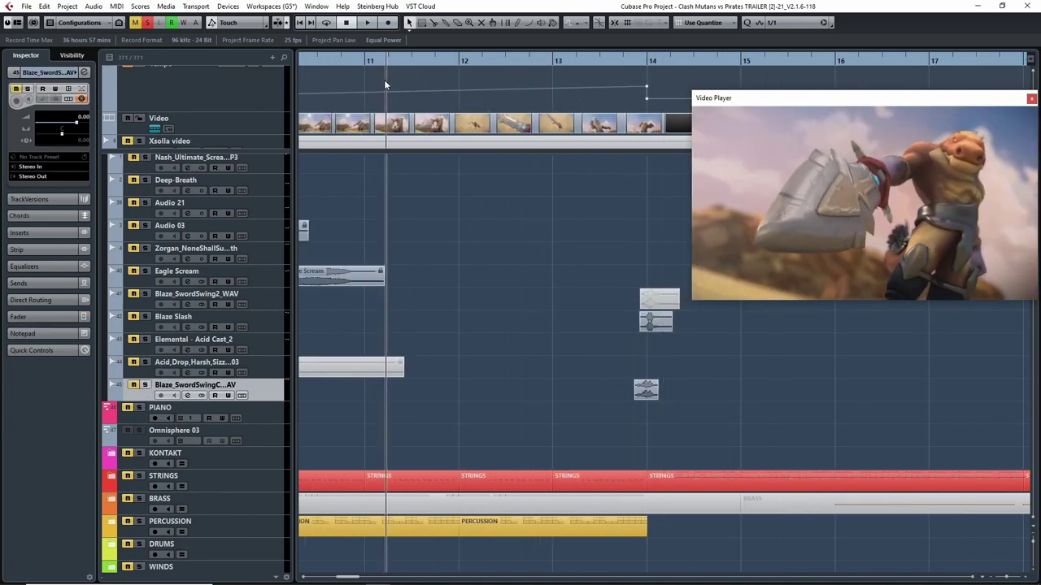
left_click(148, 25)
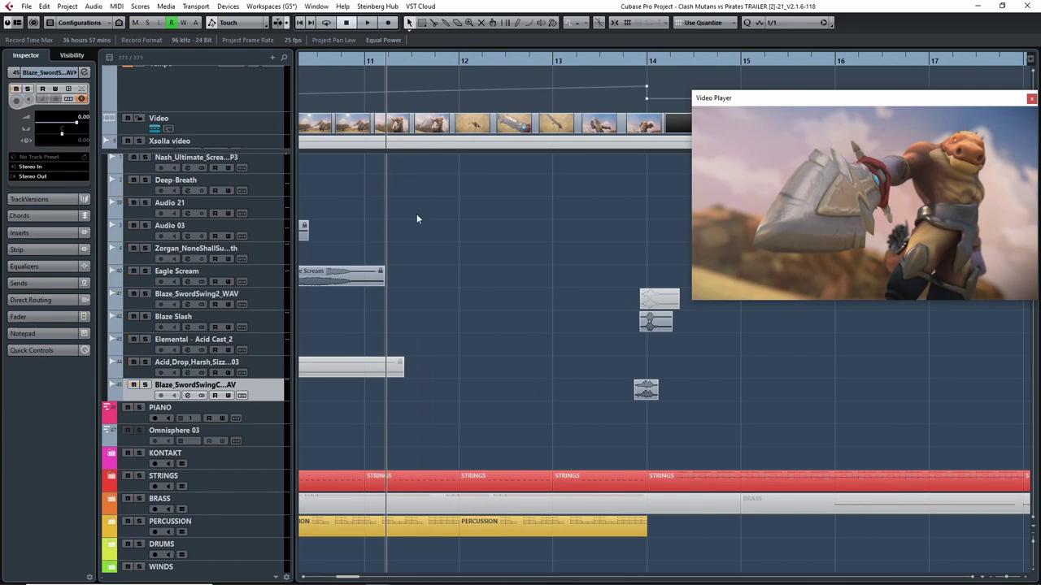
Solo the sword-fight layers, including Blaze Slash, Blaze_SwordSwingCombo, the bar 11 to 14 WeaponSwings tracks and Audio 02
scroll(455, 308, "down", 3)
scroll(456, 308, "up", 3)
left_click(145, 317)
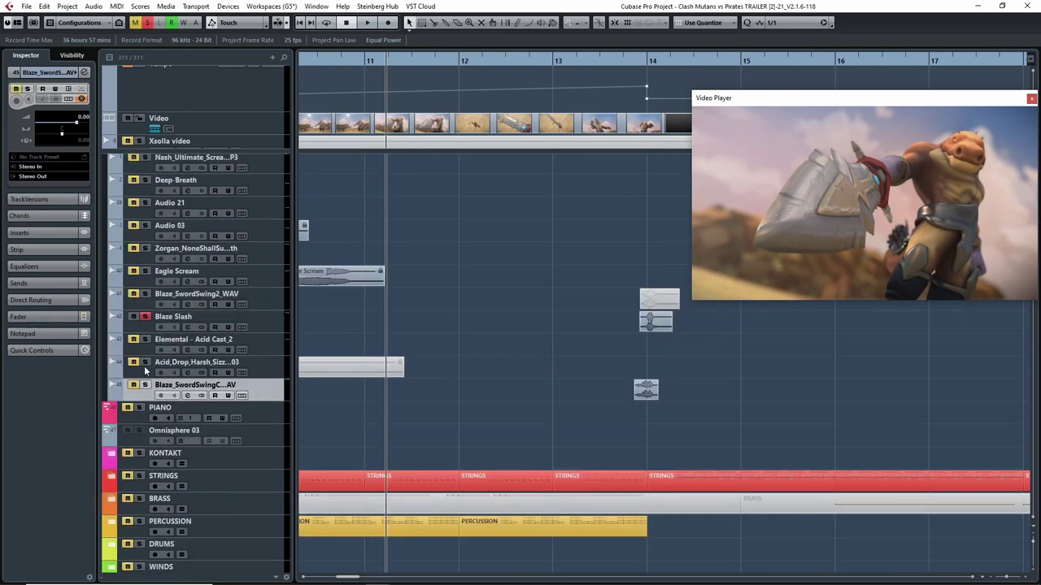
scroll(523, 348, "down", 15)
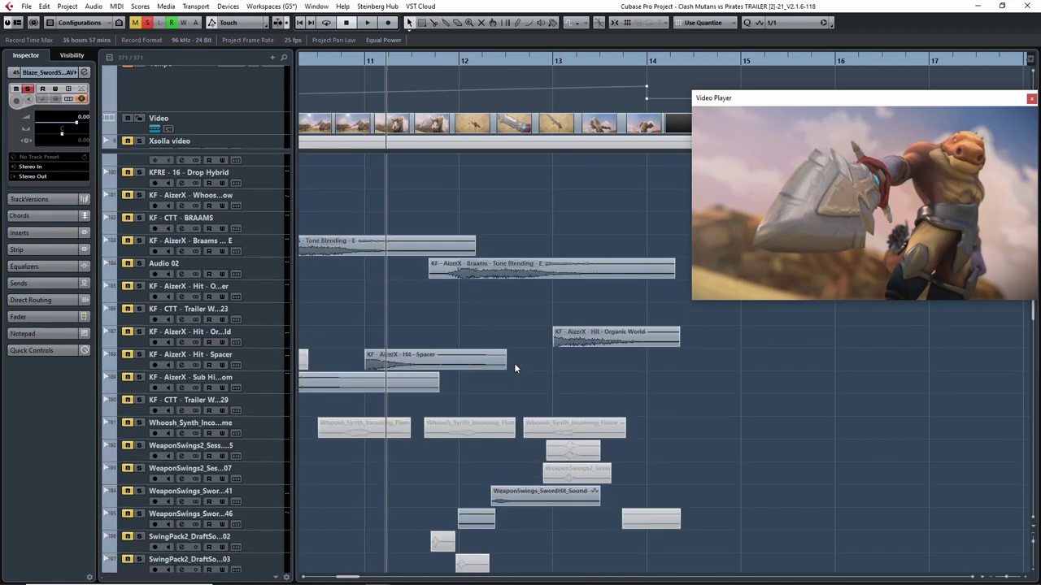
scroll(374, 374, "down", 3)
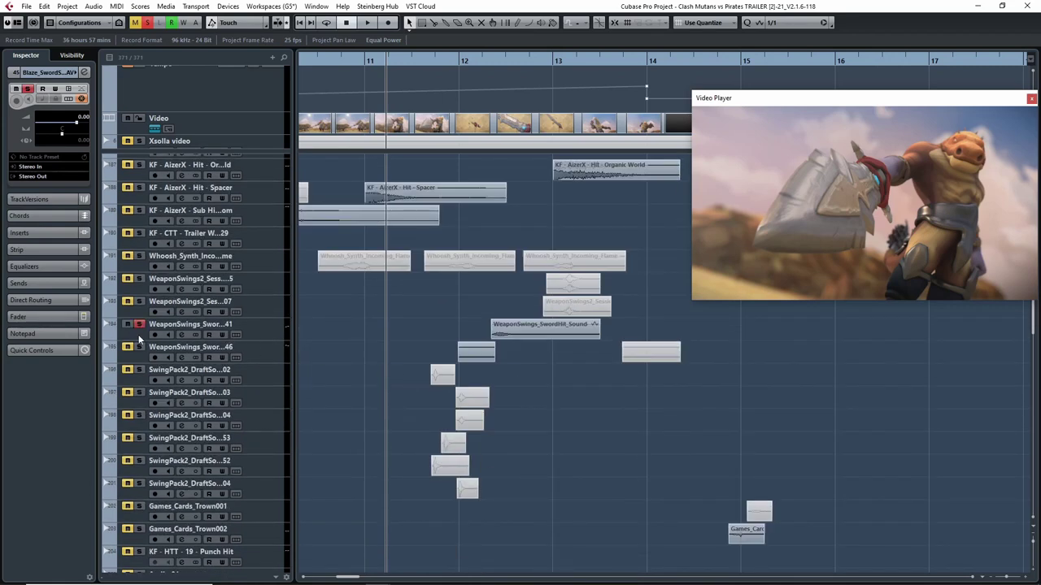
scroll(361, 373, "down", 15)
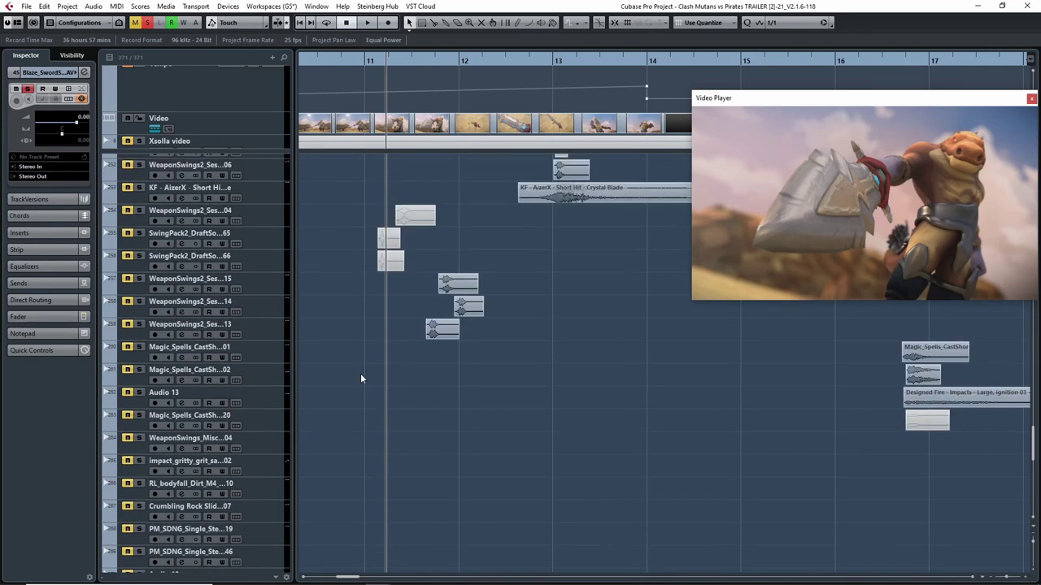
left_click(139, 279)
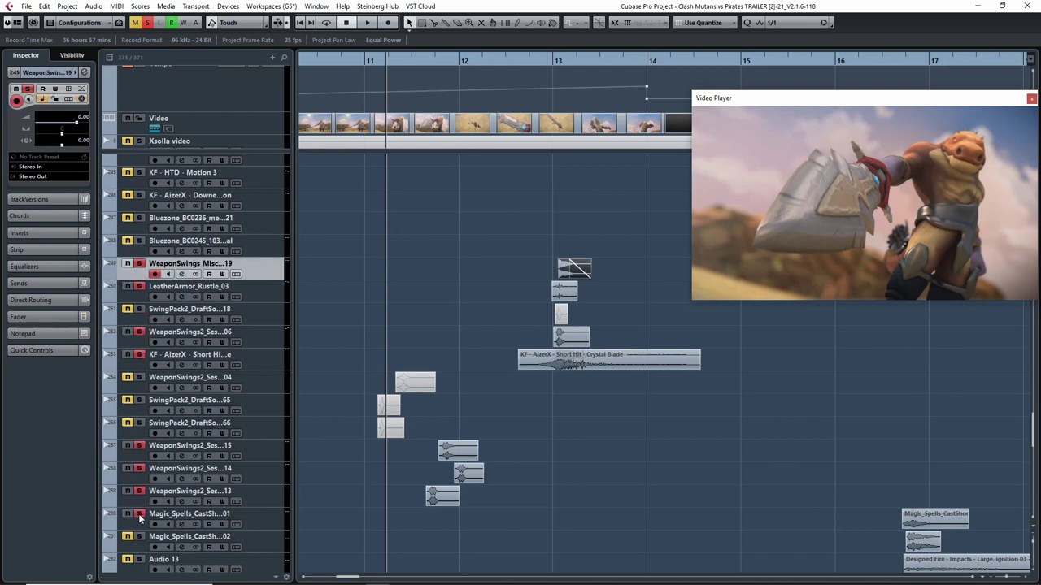
scroll(434, 378, "down", 5)
scroll(434, 378, "up", 12)
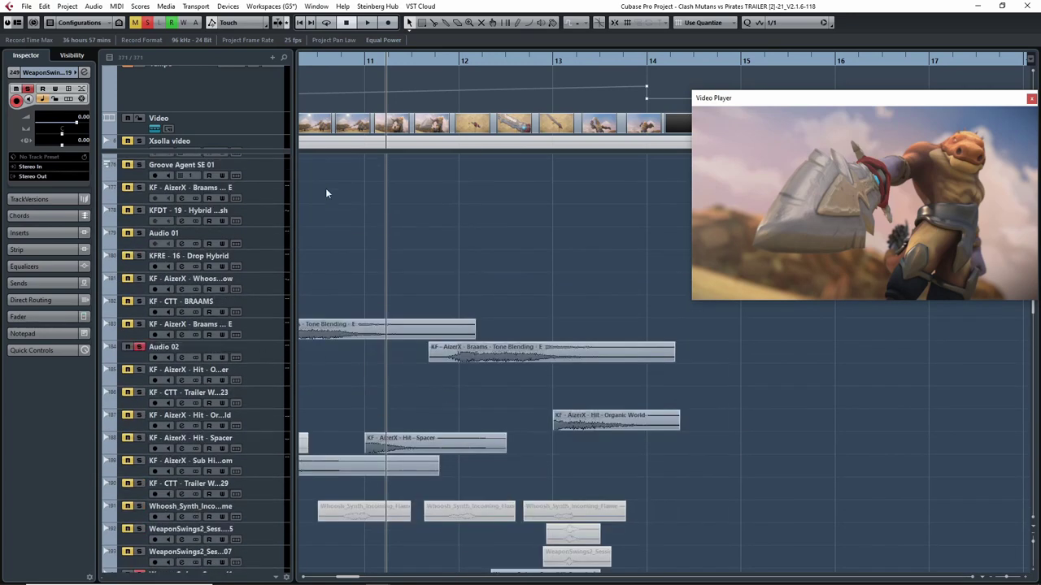
Play the soloed sword-fight layers from just after bar 11 to past bar 14 and clear all track solos
key("space")
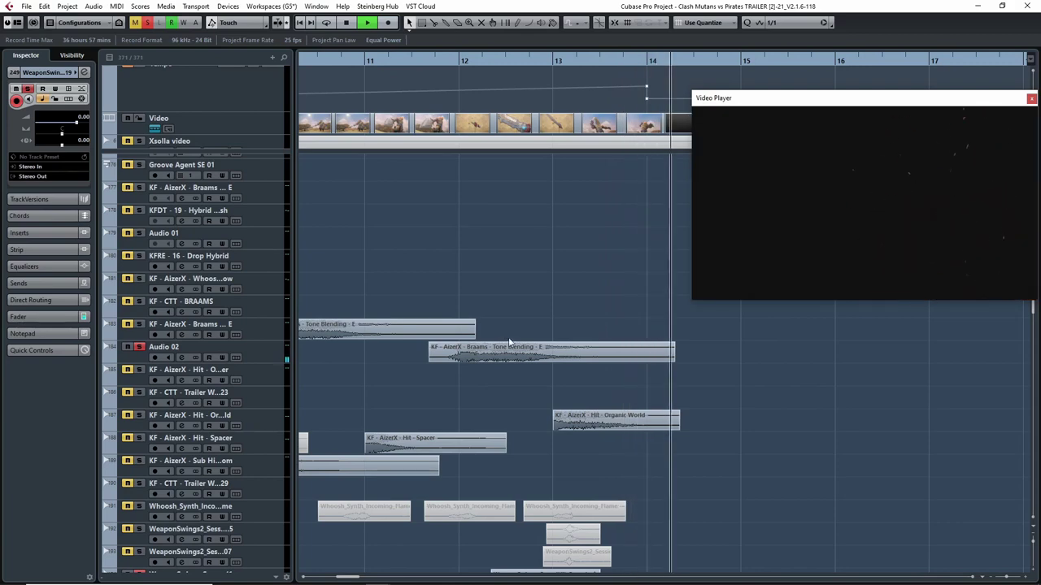
scroll(663, 430, "up", 10)
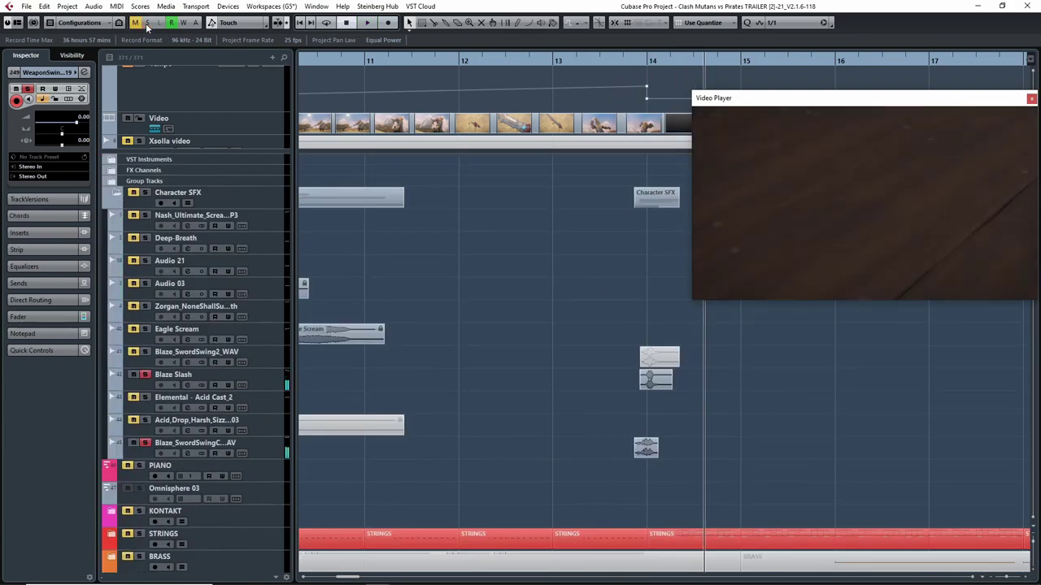
left_click(147, 26)
Play the full mix from between bars 14 and 15 until the playing cards land in the video
key("g")
key("g")
key("g")
key("g")
left_click_drag(784, 391, 628, 360)
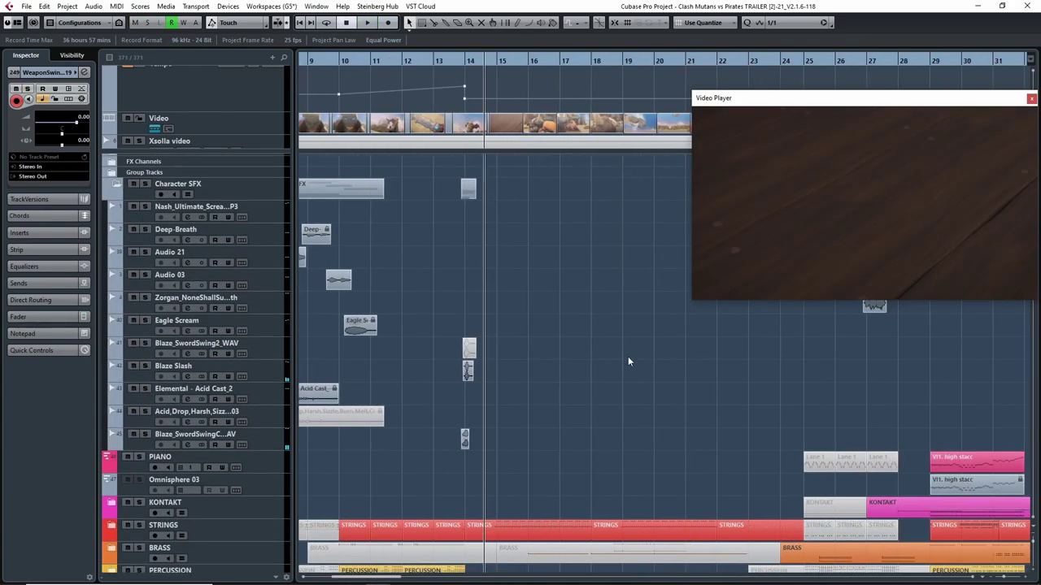
left_click_drag(486, 60, 478, 104)
key("space")
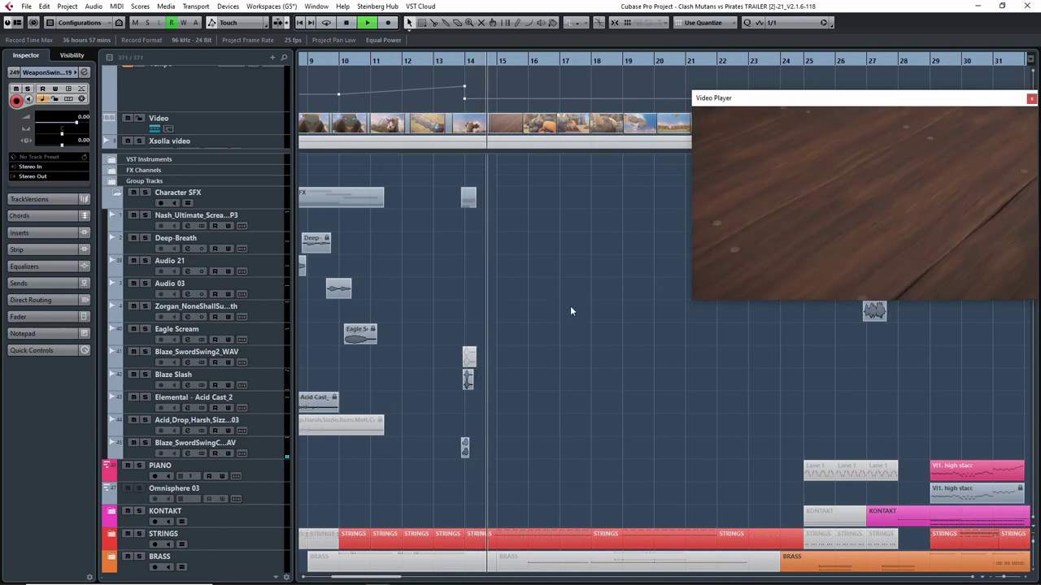
key("space")
Solo the Games_Cards_Trown002 track and show its insert slots
scroll(565, 317, "down", 20)
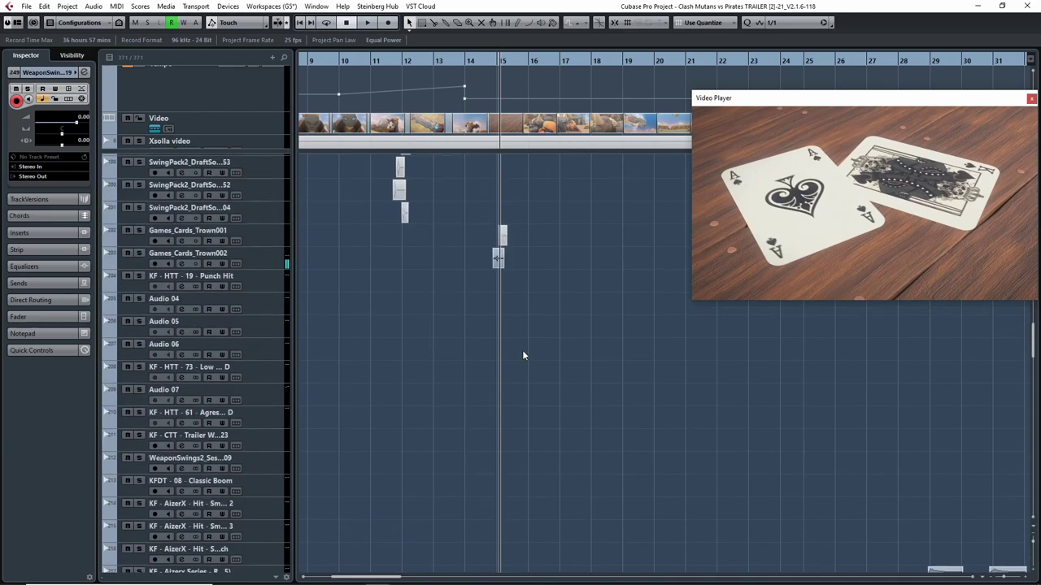
scroll(524, 362, "up", 2)
key("h")
scroll(548, 346, "up", 5)
key("h")
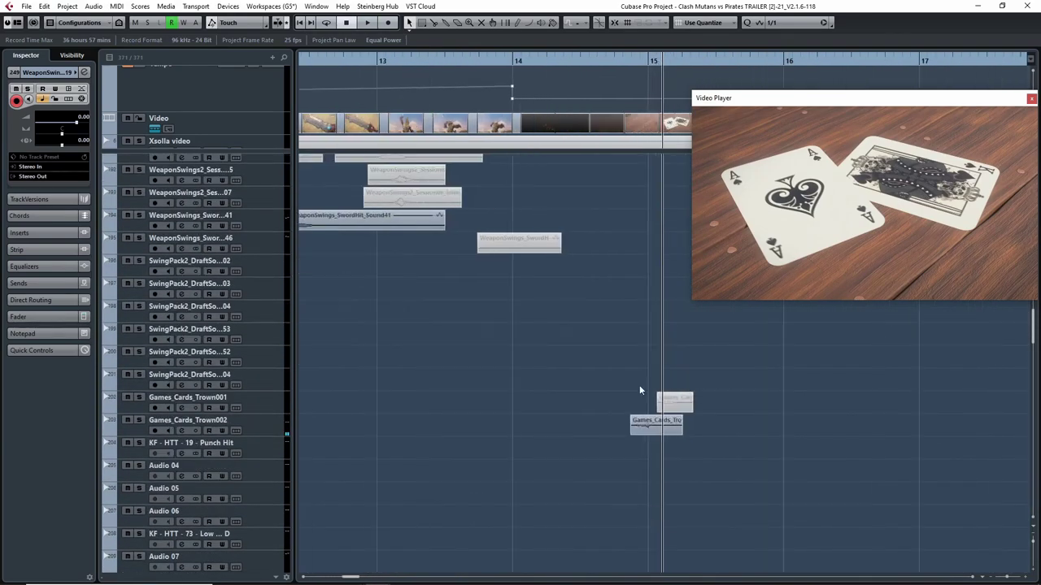
left_click(142, 420)
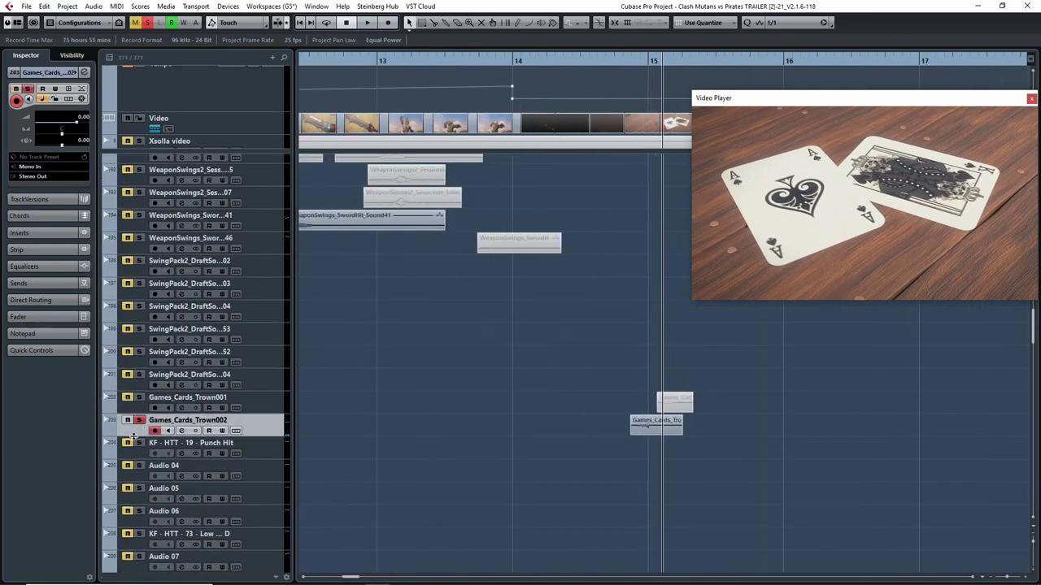
left_click(35, 234)
Play the soloed card-throw clip and set the playback position back to just before its start
key("h")
key("h")
key("h")
key("h")
left_click_drag(736, 468, 677, 463)
left_click(516, 63)
key("space")
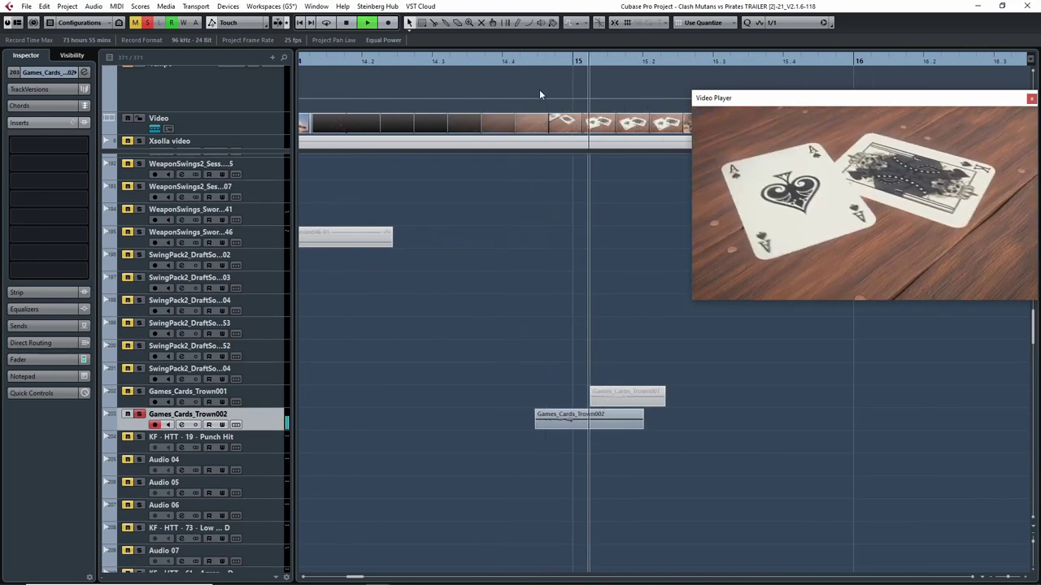
key("space")
left_click(524, 62)
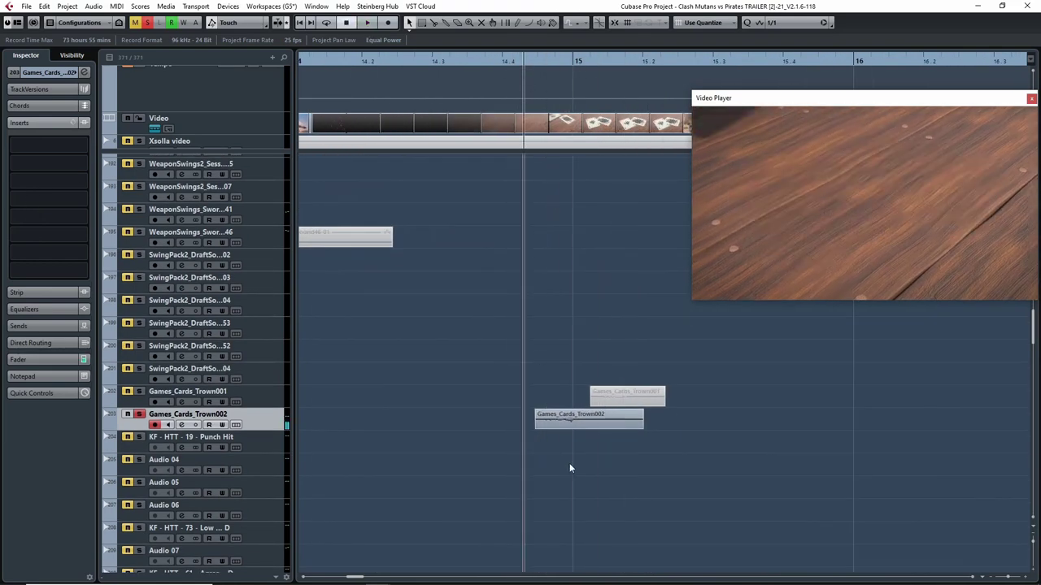
Correct the spelling of the soloed card track's name to Games_Cards_Thrown002
double_click(198, 414)
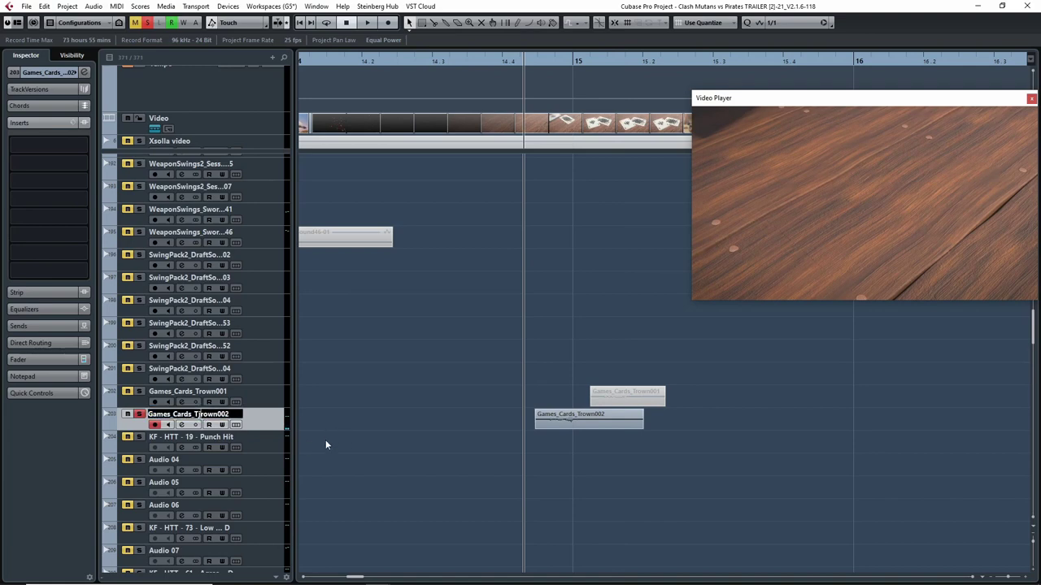
type("h")
key("Return")
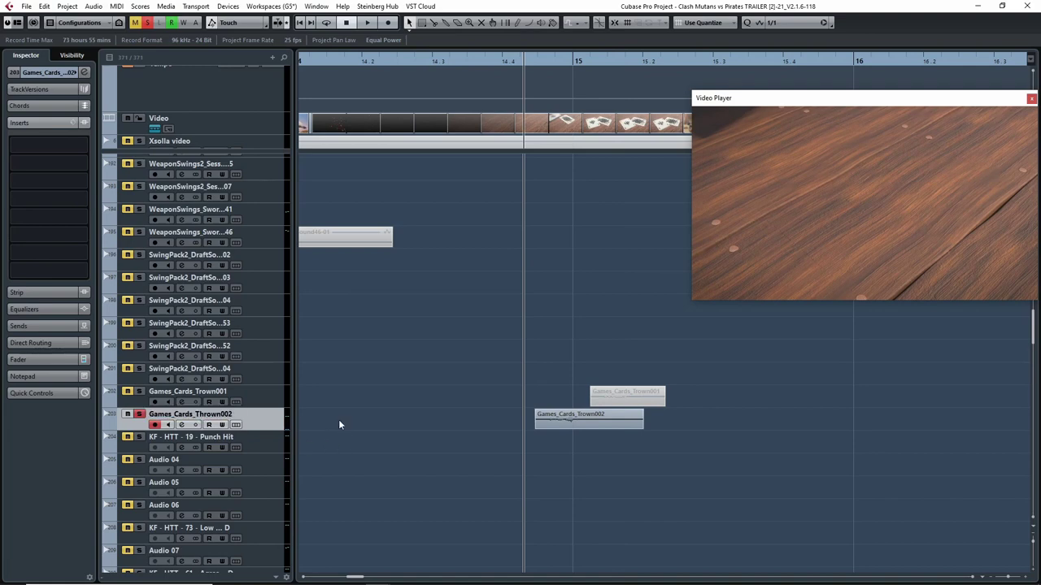
Play the card-throw clip against the video and set the playback position to the clip's start
key("space")
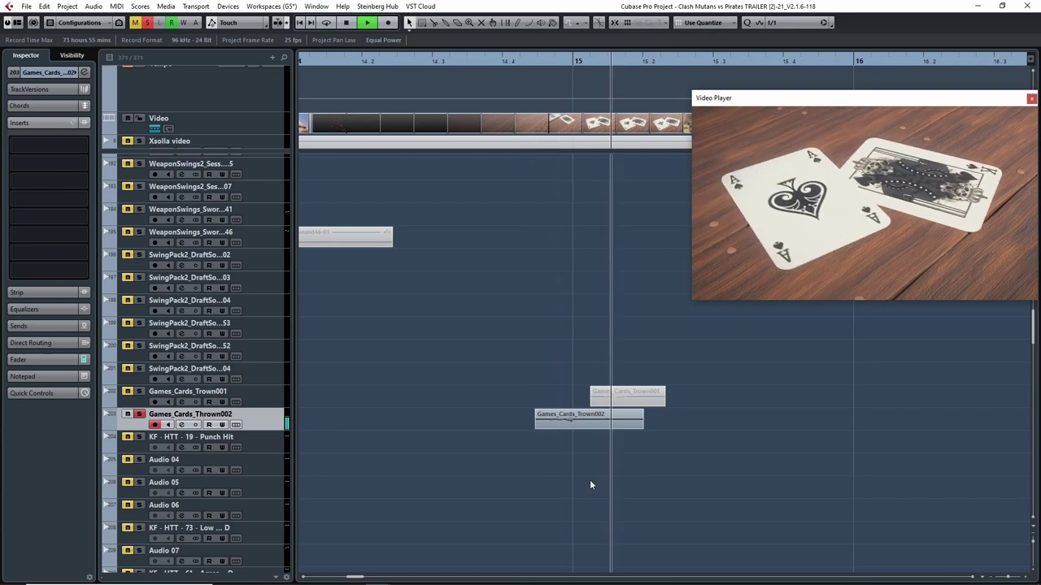
key("space")
key("space")
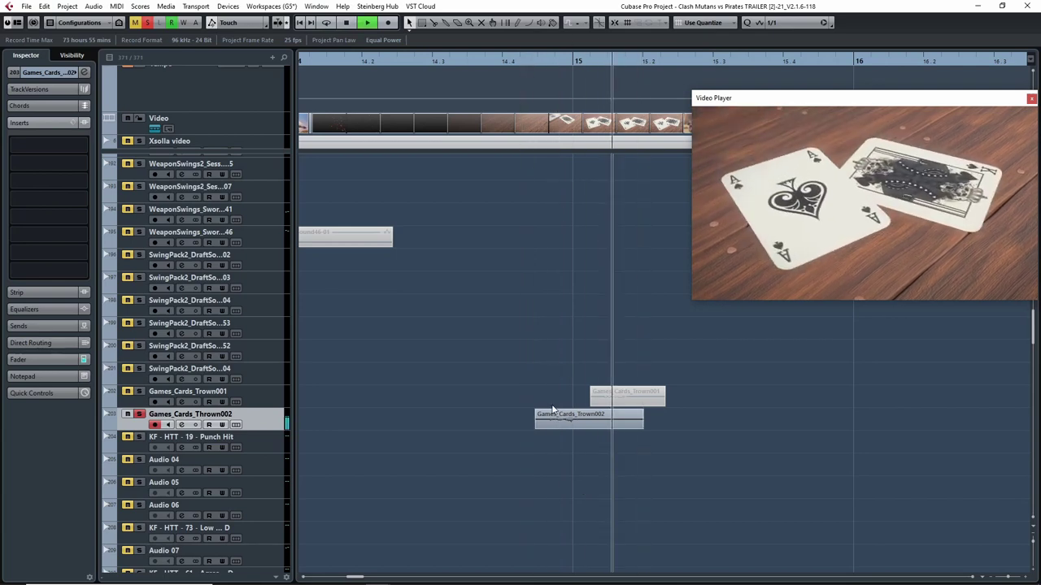
left_click(526, 60)
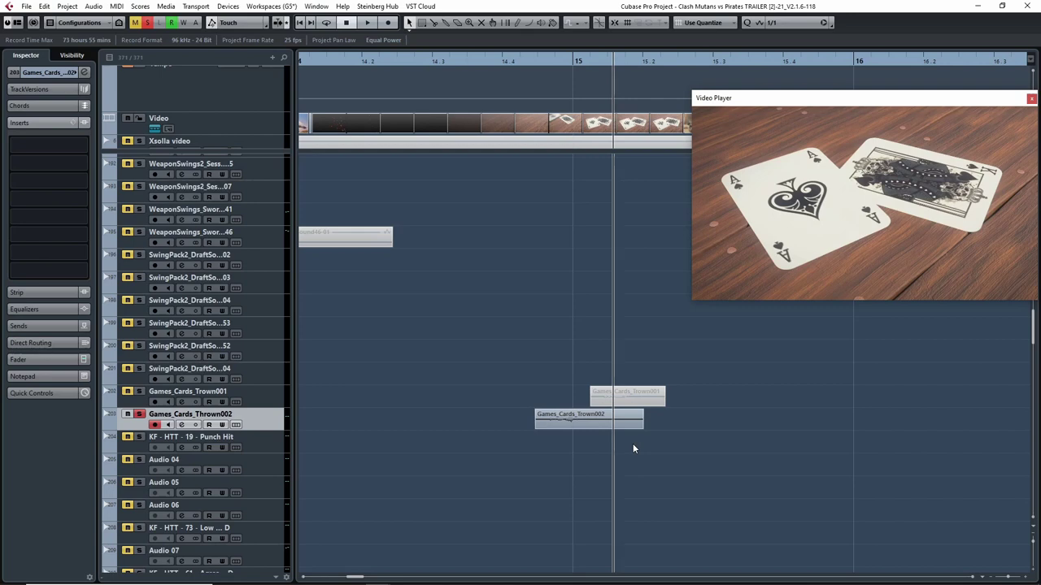
mouse_move(547, 65)
left_mouse_down()
mouse_move(532, 58)
mouse_move(500, 74)
mouse_move(537, 75)
left_mouse_up()
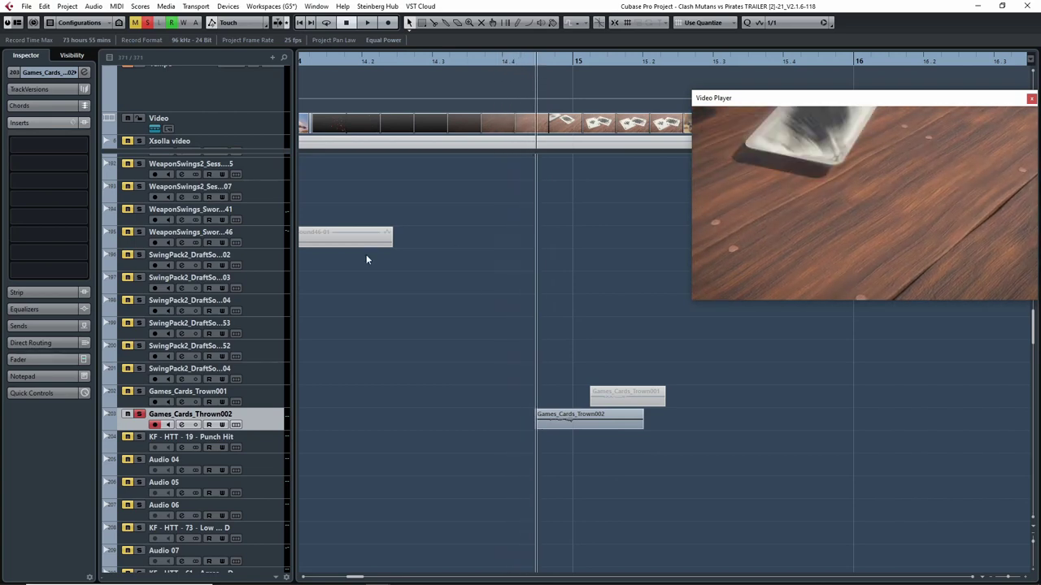
Toggle the solo of Games_Cards_Thrown002 off and on again and replay the card throw
left_click(140, 415)
left_click(140, 415)
key("g")
key("g")
key("g")
key("space")
left_click_drag(821, 434, 717, 438)
key("space")
Enlarge the Games_Cards_Thrown002 track's height to examine the waveform of its clip around bar 15
key("h")
key("h")
key("h")
key("h")
key("h")
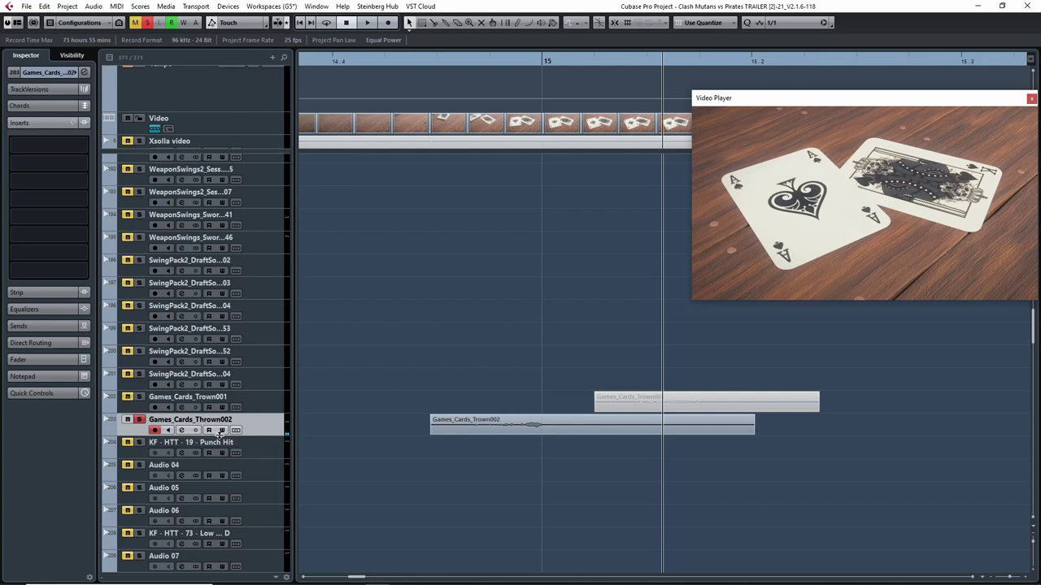
left_click_drag(218, 436, 208, 545)
key("h")
key("h")
key("h")
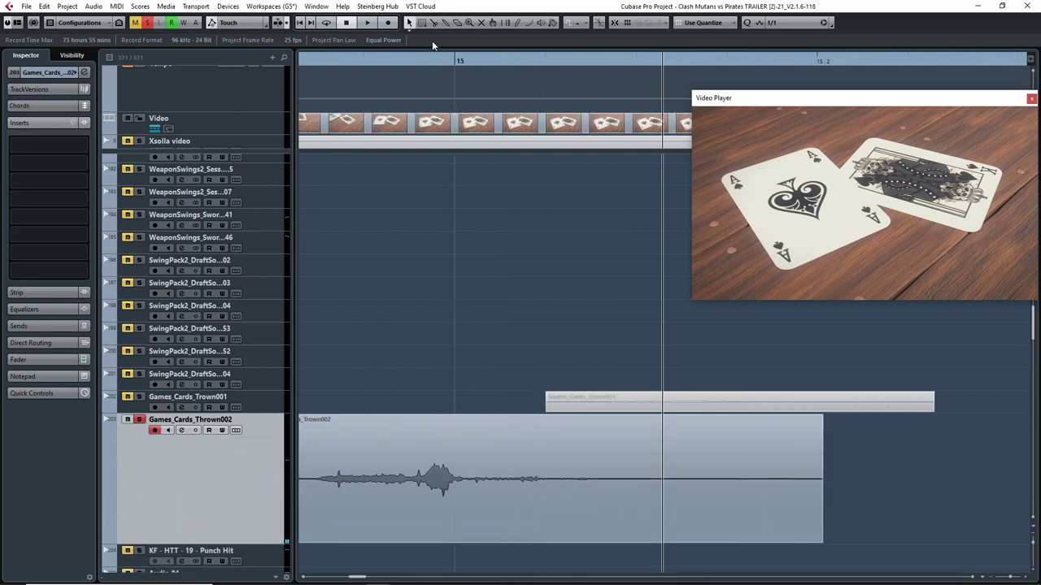
Place the playback position on the card-throw waveform's peak and compare it with the card landing in the video
left_click_drag(430, 60, 435, 65)
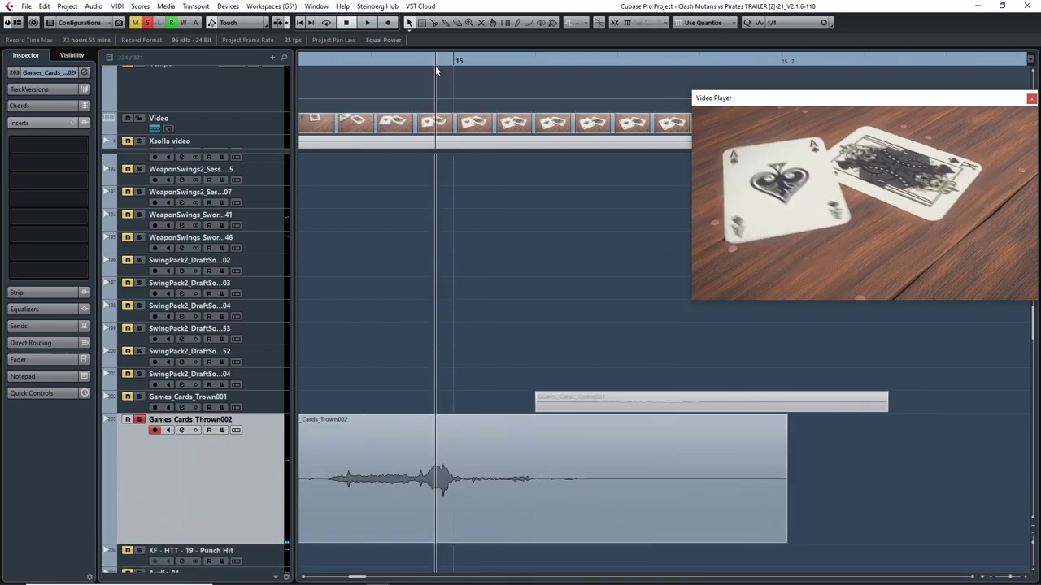
key("h")
key("h")
key("h")
key("h")
key("g")
key("h")
key("h")
key("h")
key("g")
key("g")
key("g")
key("g")
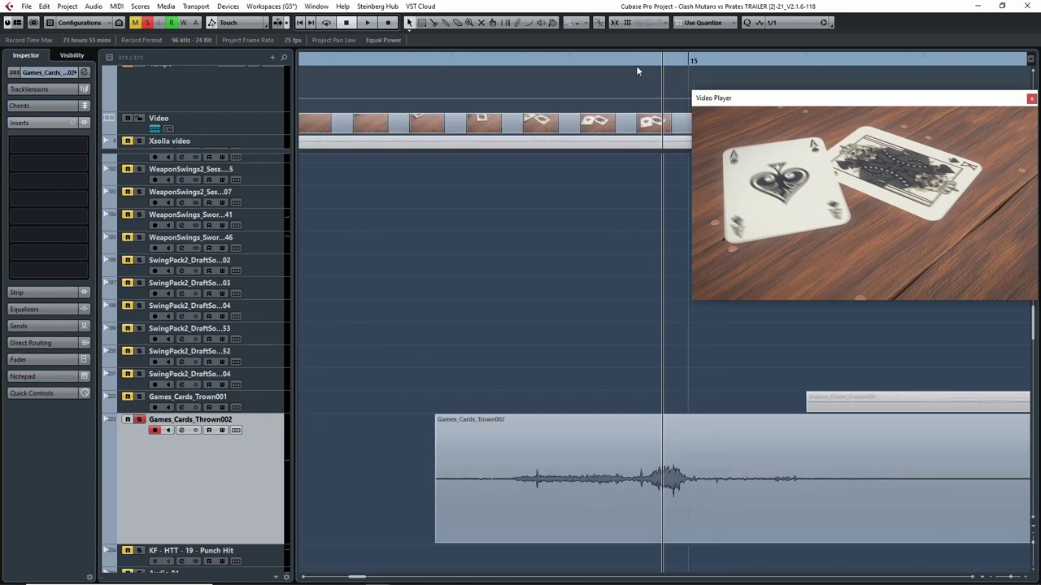
key("g")
Play the enlarged card-throw clip from before its peak into the following scene
left_click(556, 64)
key("space")
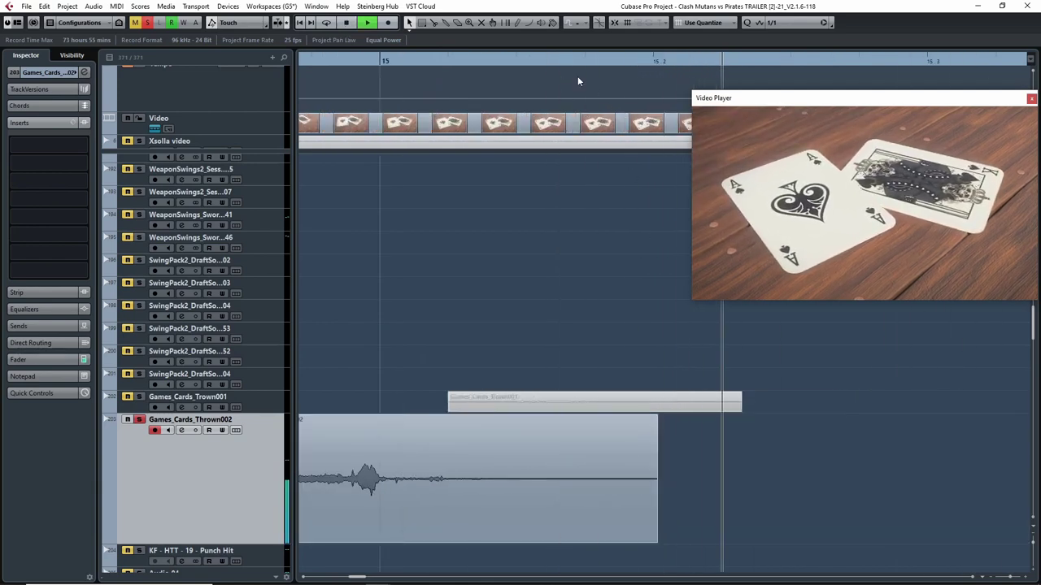
key("g")
key("space")
Insert Neutron 2 Equalizer on the Games_Cards_Thrown002 track and move its window clear of the clip
left_click(42, 165)
type("eq")
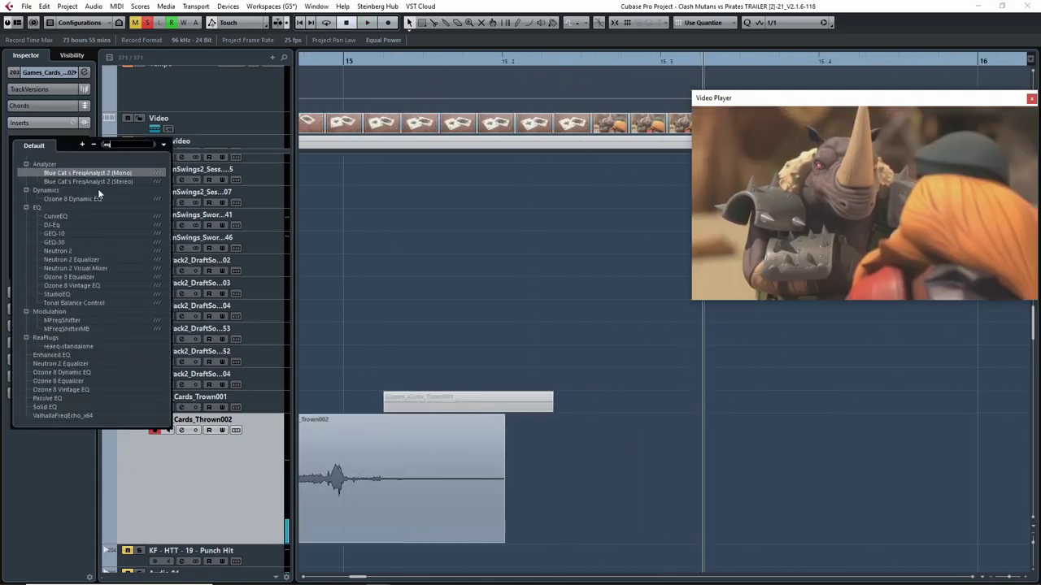
left_click(77, 259)
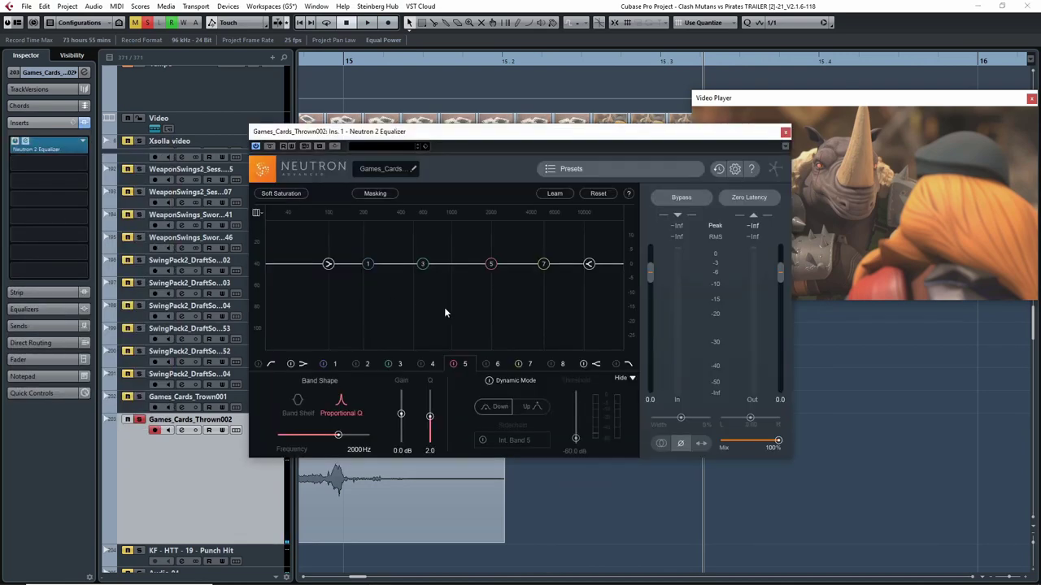
left_click_drag(448, 131, 697, 130)
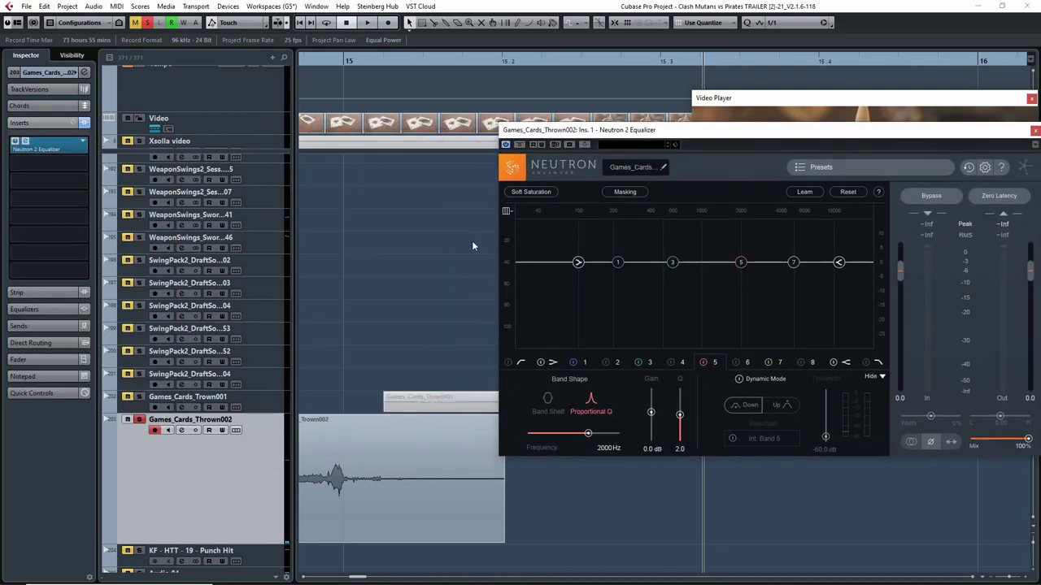
Cut the card throw's low end during playback with the equalizer's low shelf at 206 Hz and -11.4 dB
left_click_drag(472, 240, 643, 221)
key("space")
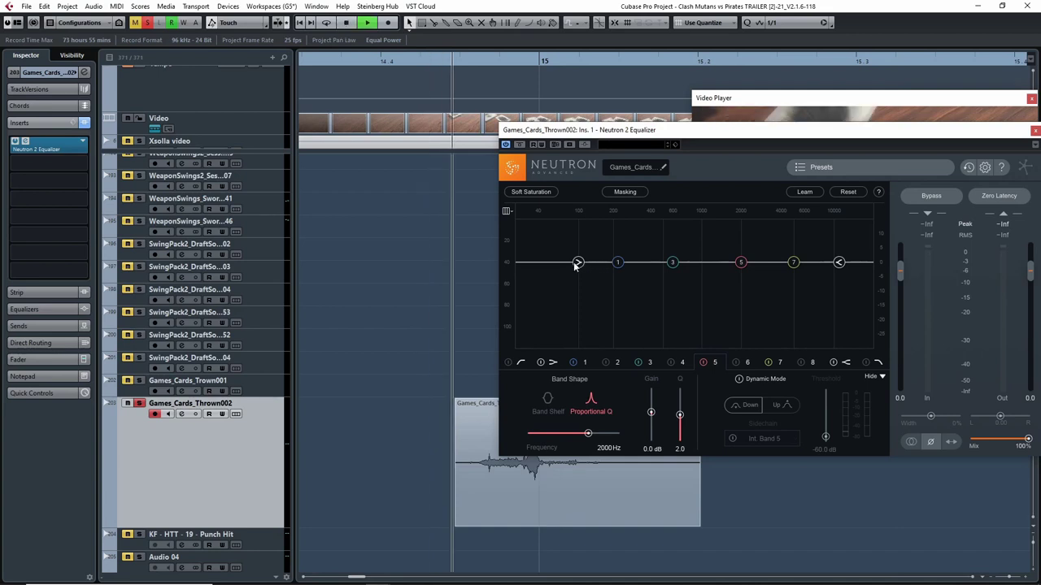
left_click_drag(578, 265, 614, 295)
Replay the card throw several times through the equalizer's low cut and close the equalizer window
key("space")
key("g")
key("space")
key("g")
key("space")
key("g")
key("g")
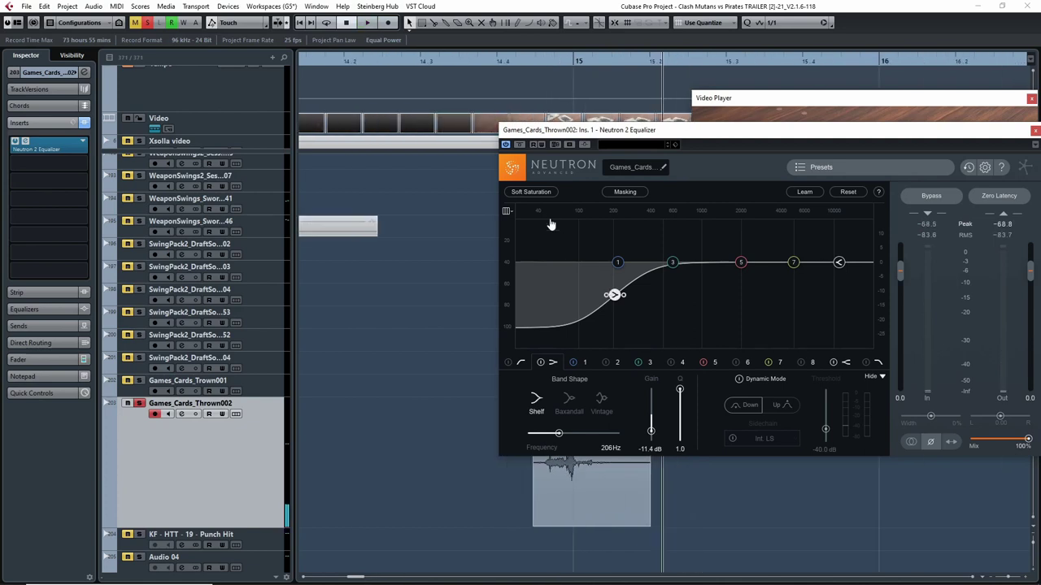
key("space")
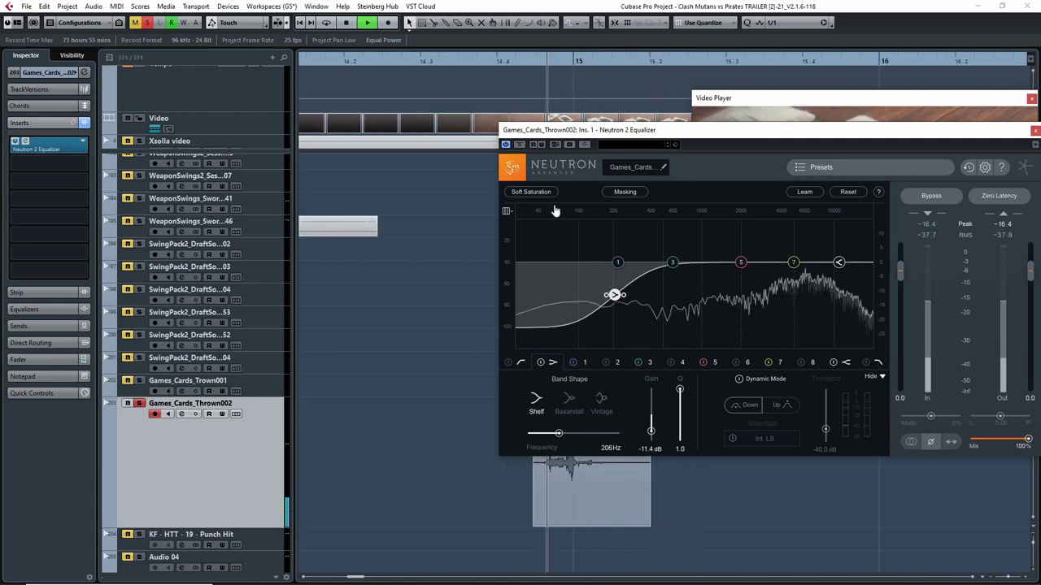
left_click(1034, 131)
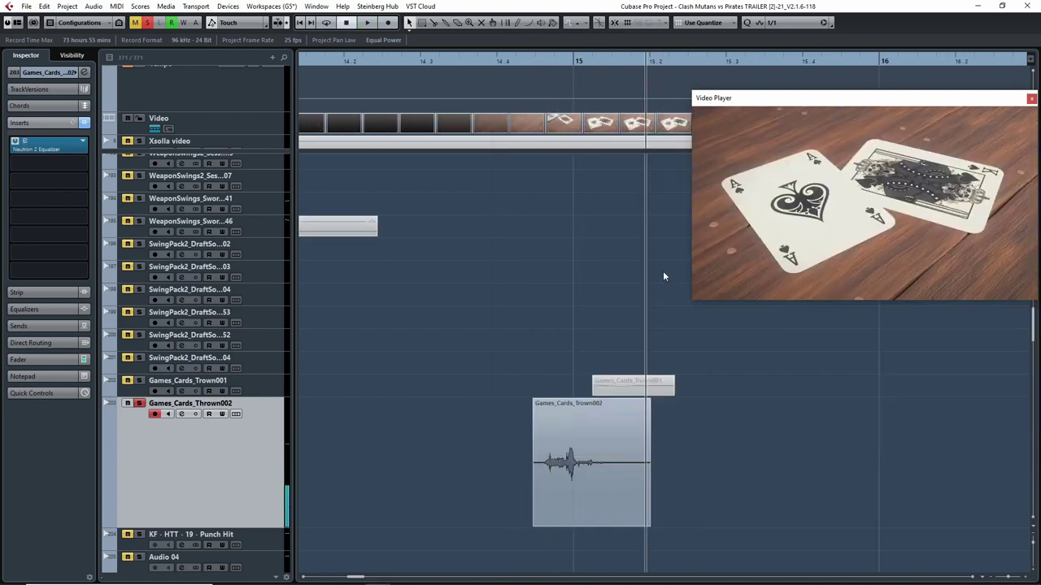
Clear all track solos and reduce the Games_Cards_Thrown002 track to the height of the other tracks
key("g")
key("g")
key("g")
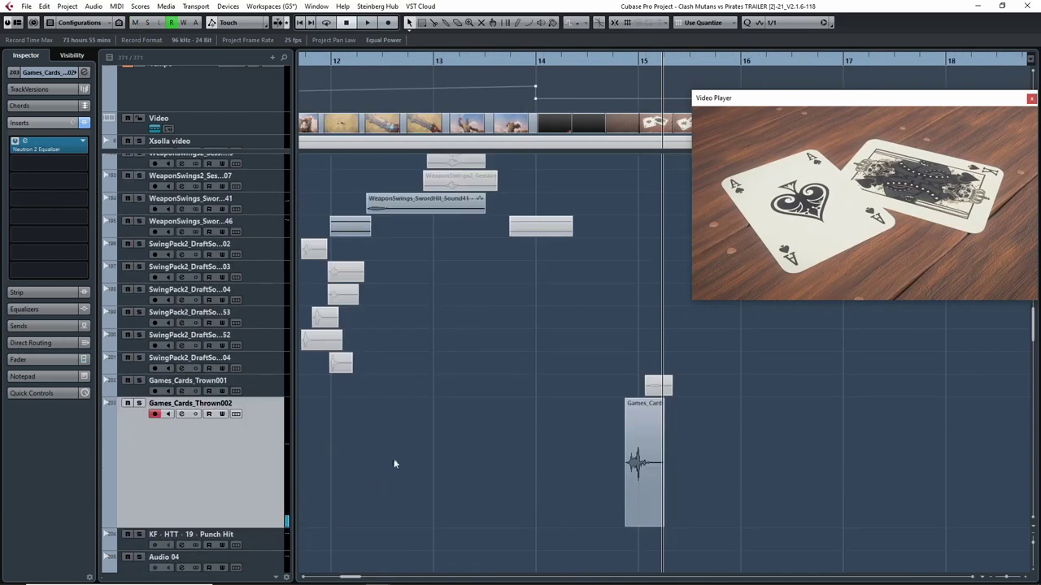
left_click_drag(210, 527, 202, 419)
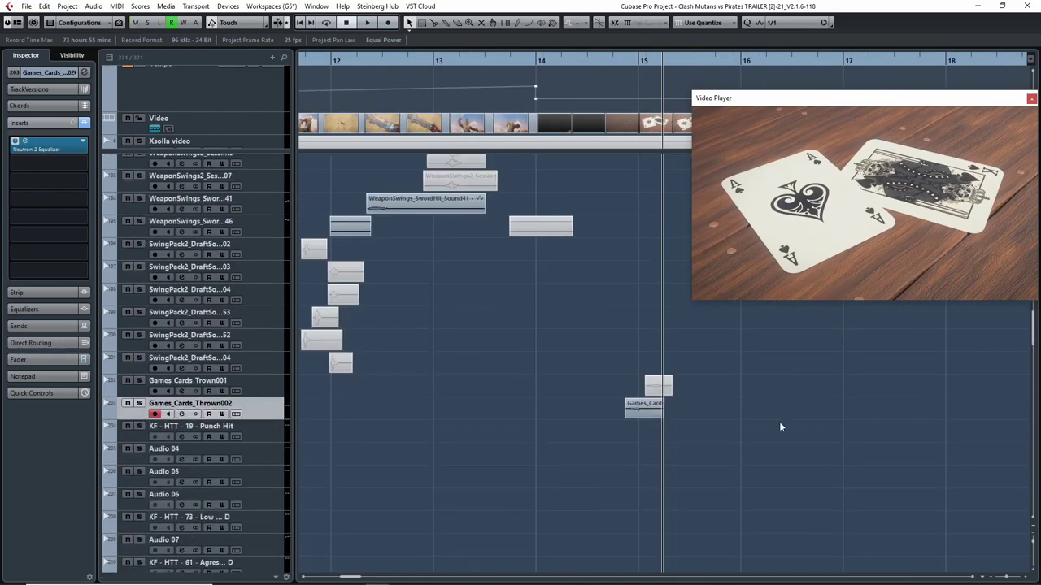
Play the trailer onward from the card throw near bar 15 to around bar 18 with the timeline zoomed out
scroll(742, 434, "up", 11)
scroll(699, 411, "down", 1)
key("g")
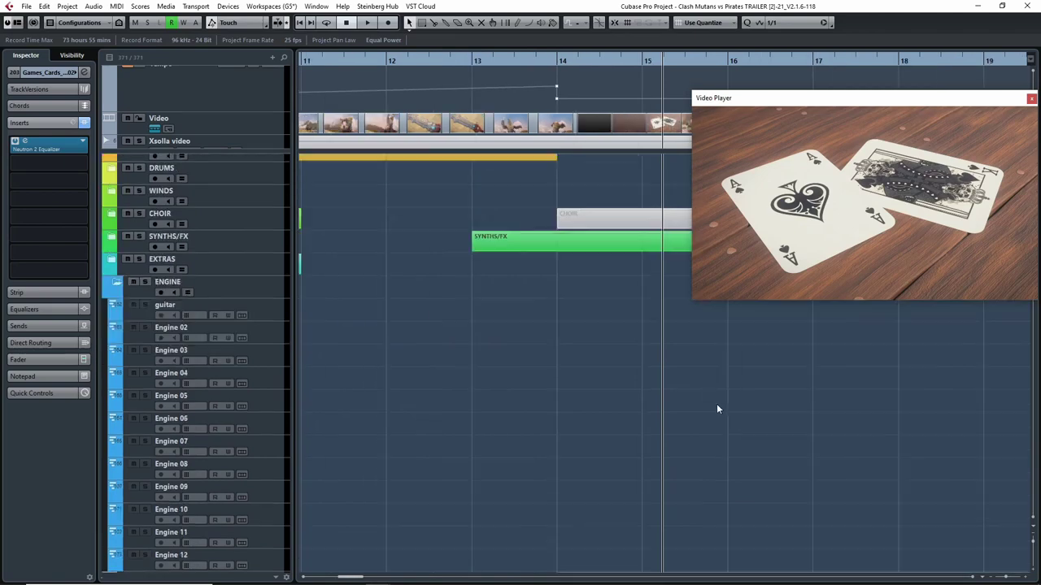
key("g")
scroll(755, 392, "up", 4)
key("g")
scroll(763, 362, "up", 3)
scroll(715, 375, "right", 3)
key("space")
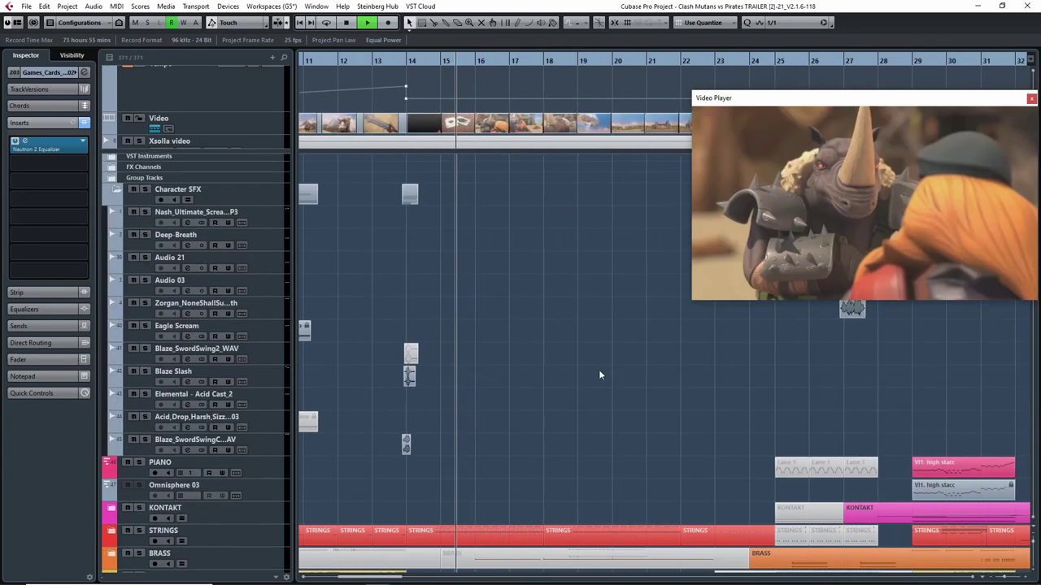
left_click_drag(645, 363, 658, 361)
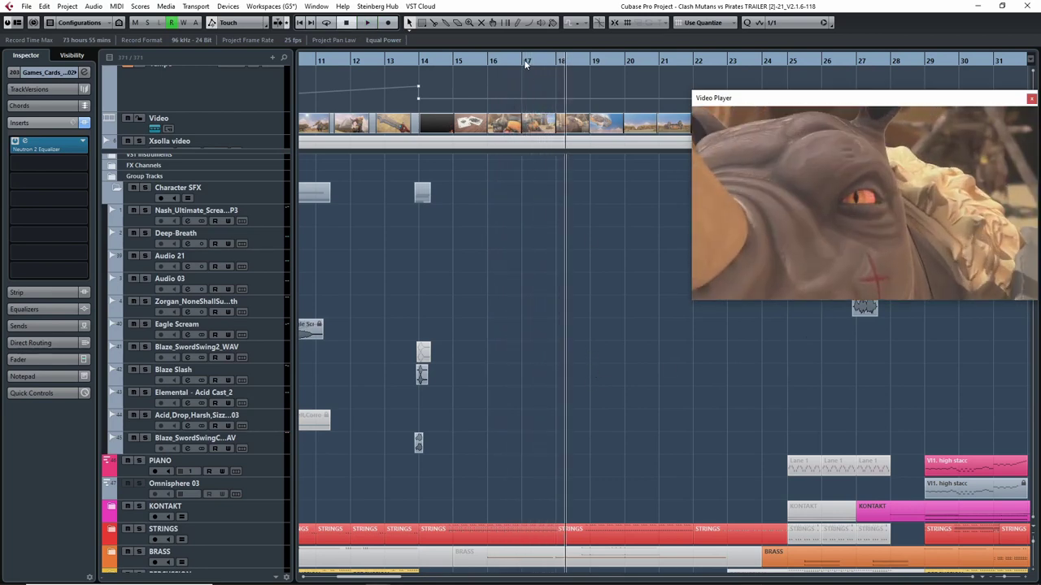
Place the playhead just before bar 17, locate the Magic_Spells_CastShort clips there, and move the Video Player clear of the timeline edge
mouse_move(524, 63)
left_mouse_down()
mouse_move(480, 65)
mouse_move(524, 70)
mouse_move(515, 72)
left_mouse_up()
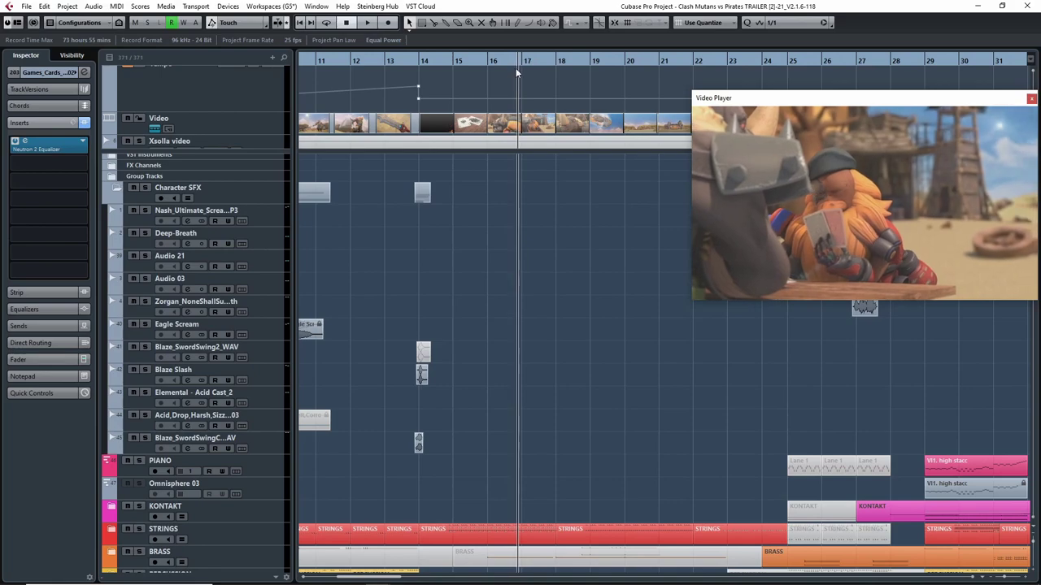
key("h")
key("h")
key("h")
scroll(654, 323, "up", 1)
scroll(657, 322, "down", 10)
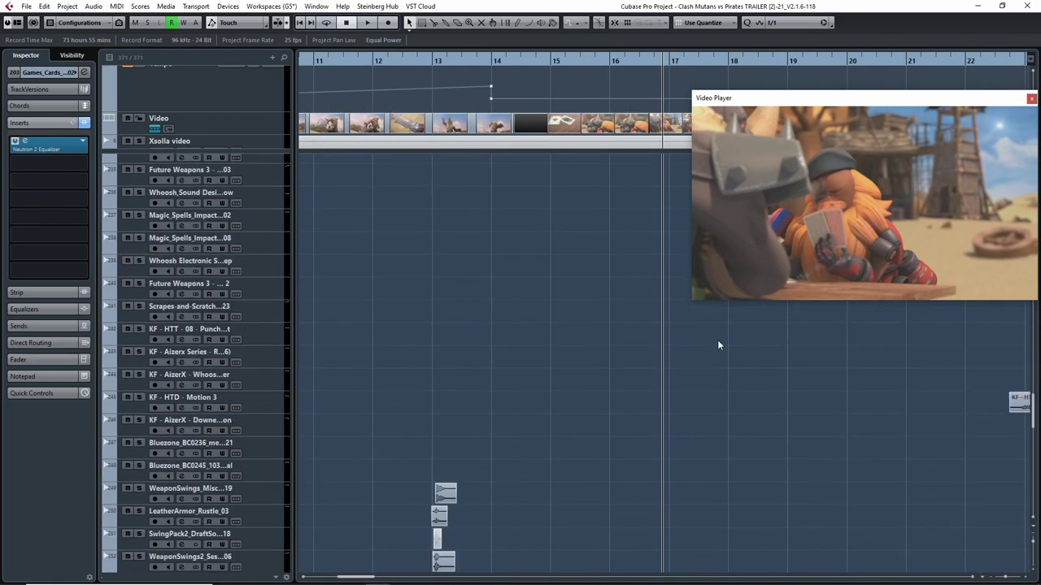
scroll(714, 345, "down", 9)
scroll(704, 371, "up", 3)
key("h")
key("h")
key("h")
key("h")
key("h")
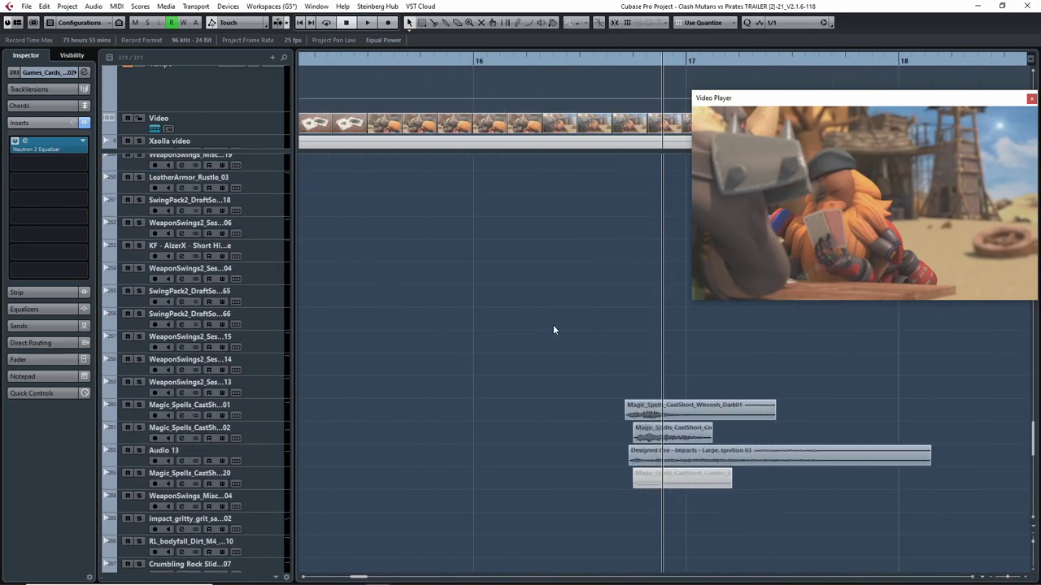
key("h")
key("h")
left_click_drag(750, 368, 624, 346)
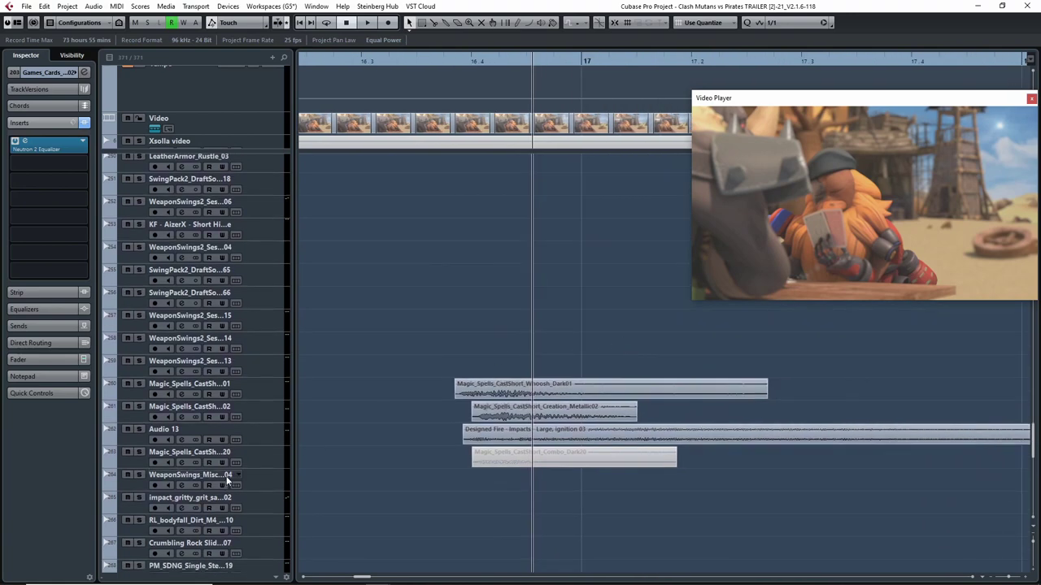
left_click_drag(845, 101, 792, 92)
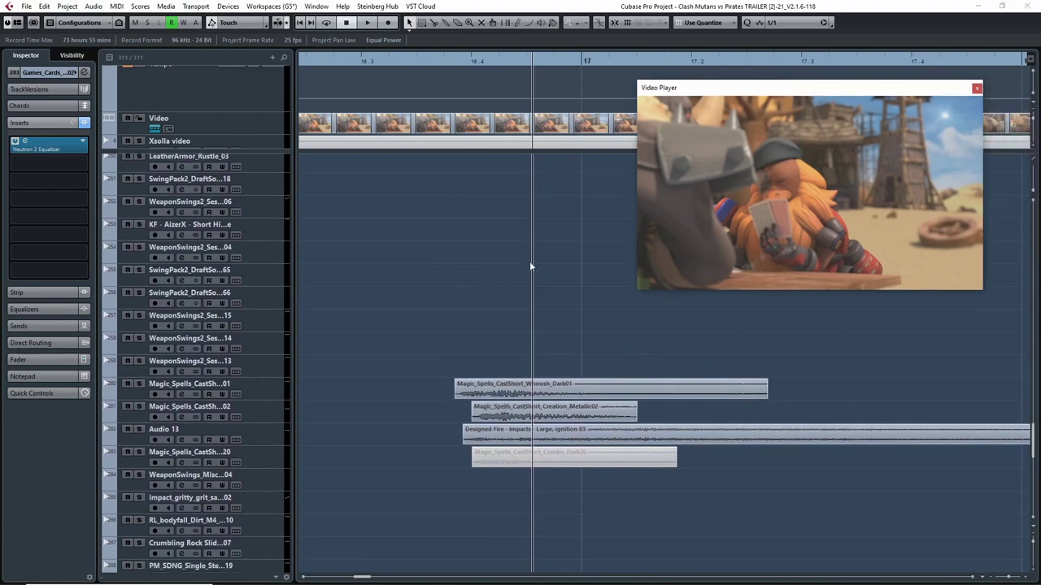
Examine the Neutron 2 Equalizer settings on the Magic_Spells_CastShort_Whoosh_Dark01 track, and close the equalizer window
left_click(138, 390)
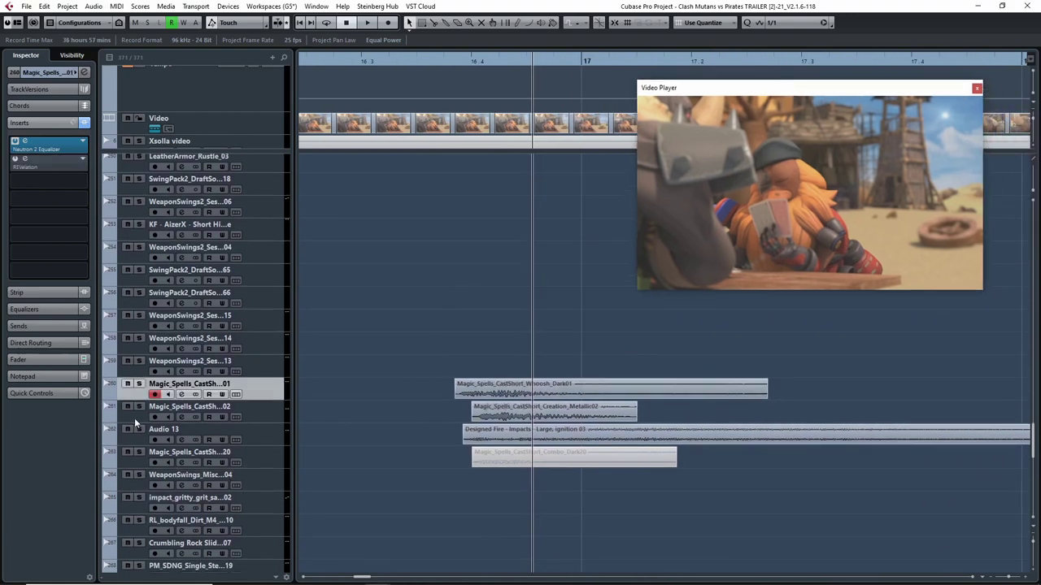
left_click(136, 421)
left_click(134, 446)
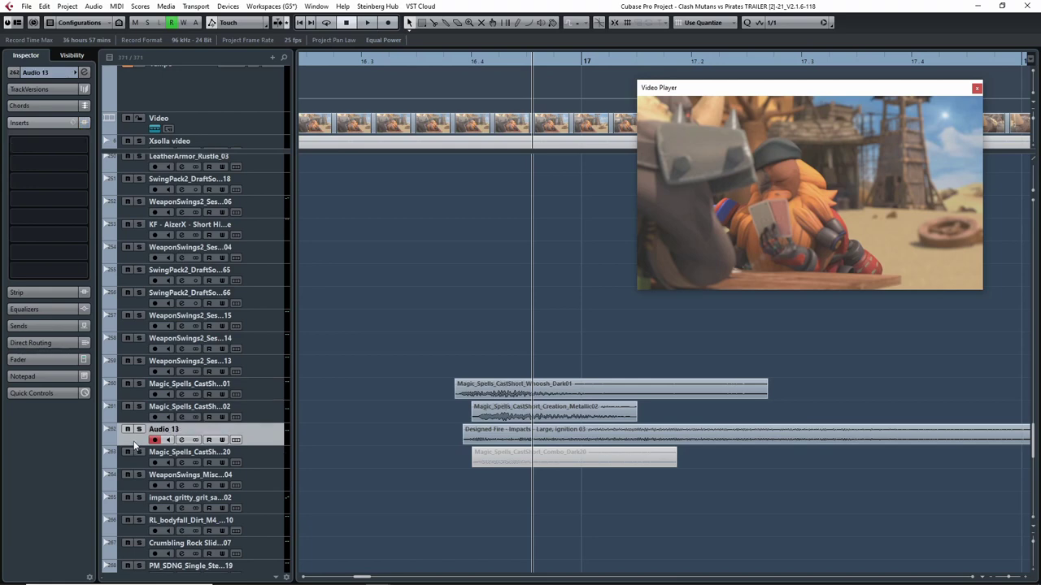
left_click(138, 398)
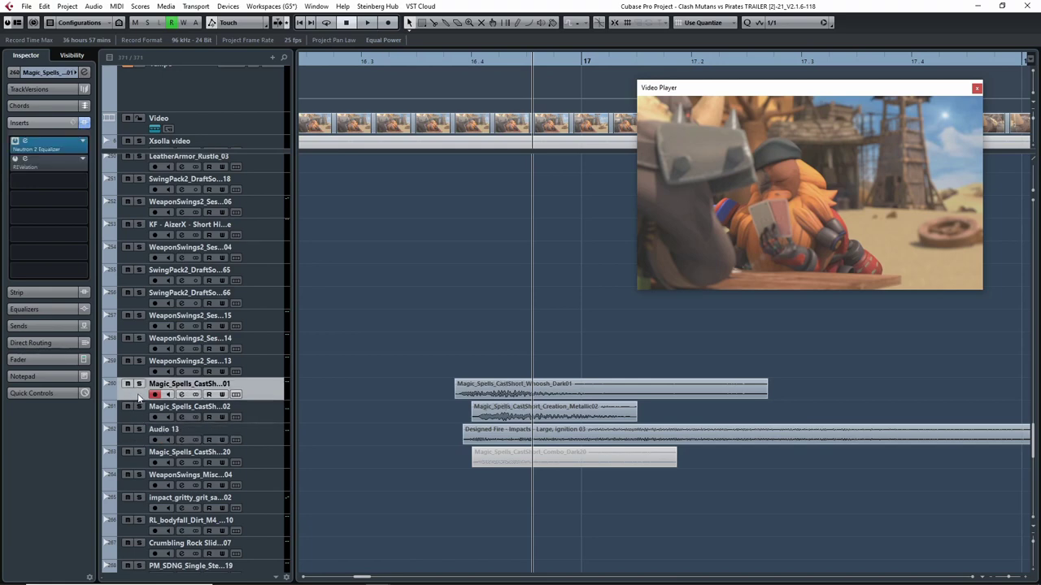
left_click(51, 149)
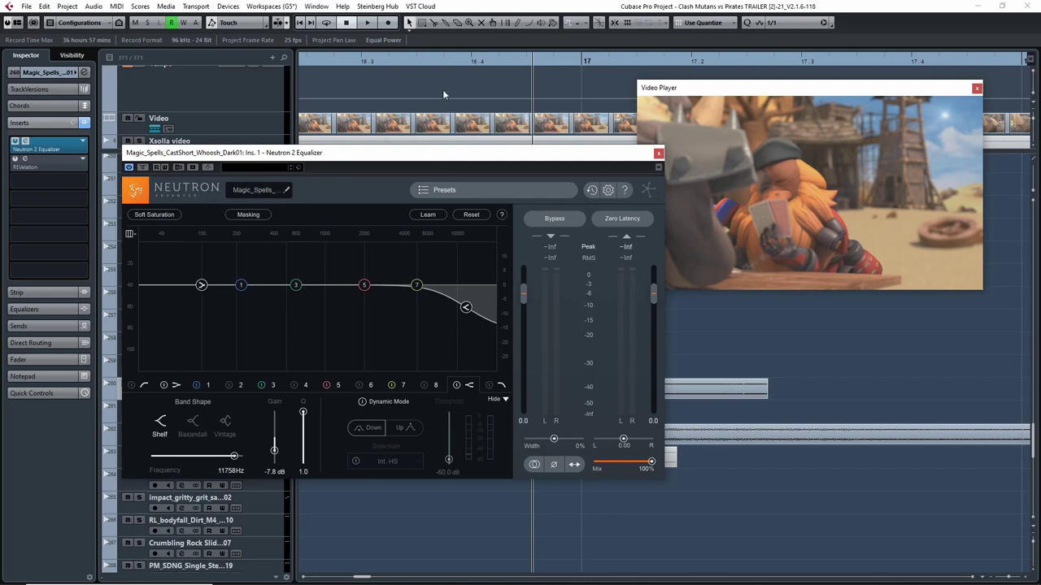
left_click(659, 154)
Solo the Magic_Spells_CastShort_Whoosh_Dark01 track and play it against the video from just before bar 16.4
left_click(138, 384)
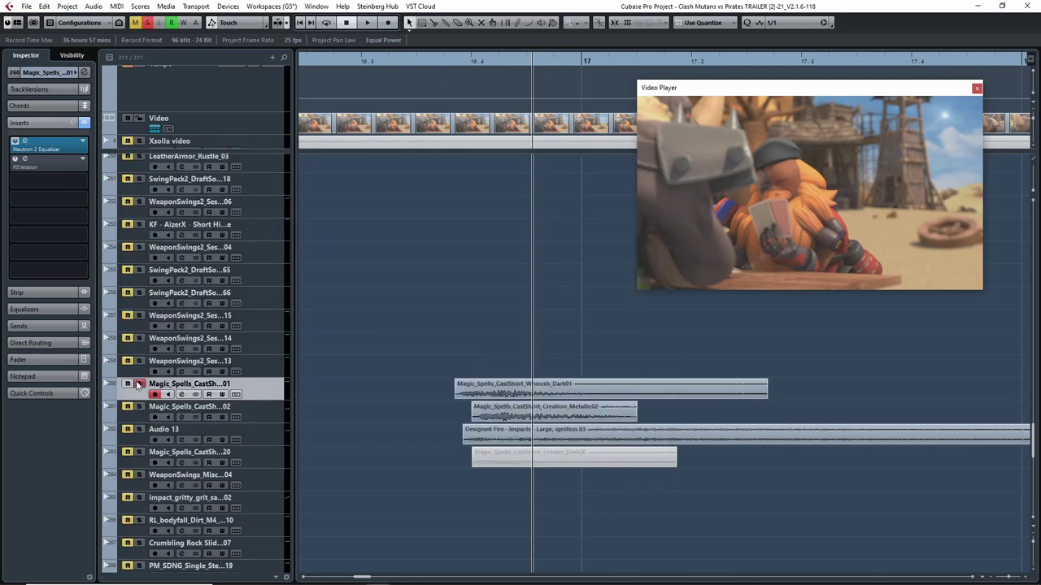
left_click(425, 59)
key("space")
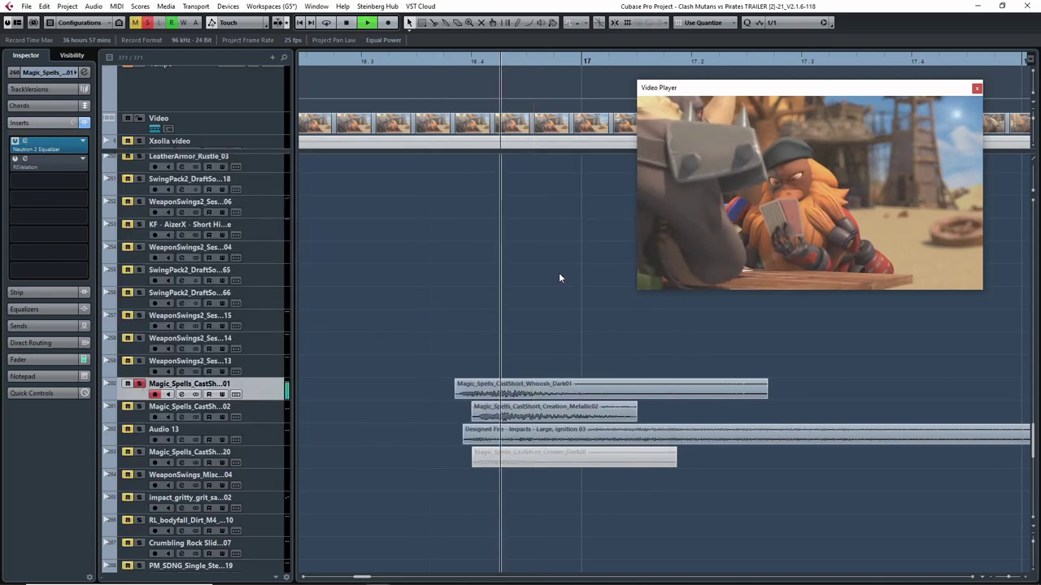
left_click(430, 58)
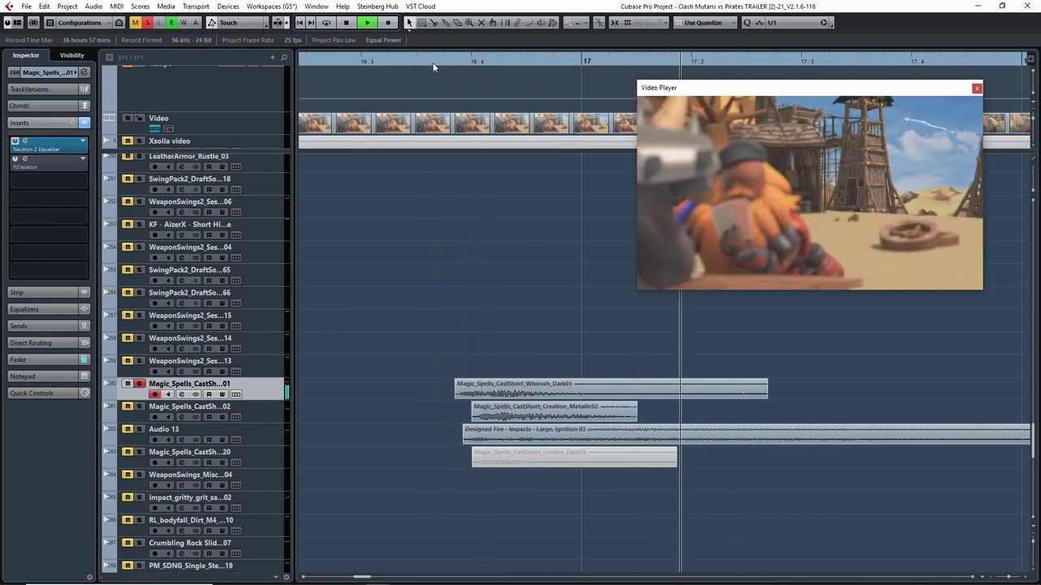
key("space")
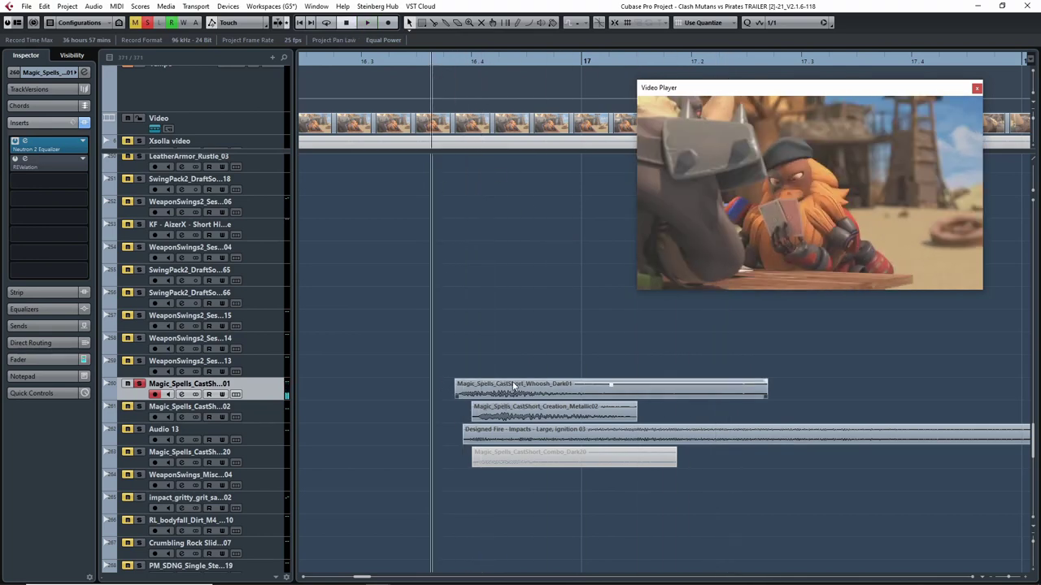
Replay the soloed dark whoosh several times from just before its clip, and return the playhead to its start
left_click_drag(457, 345, 559, 403)
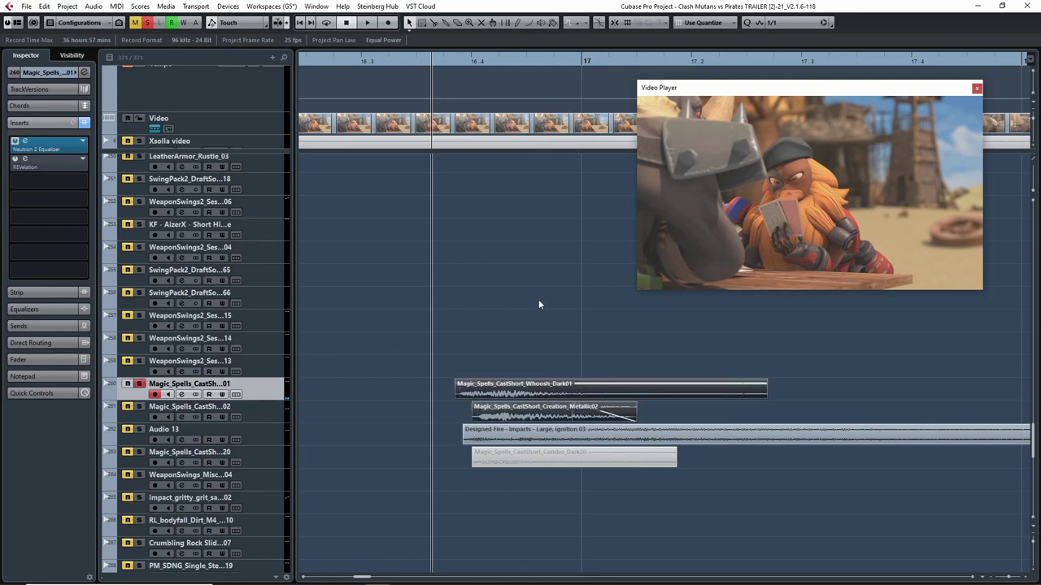
left_click(513, 314)
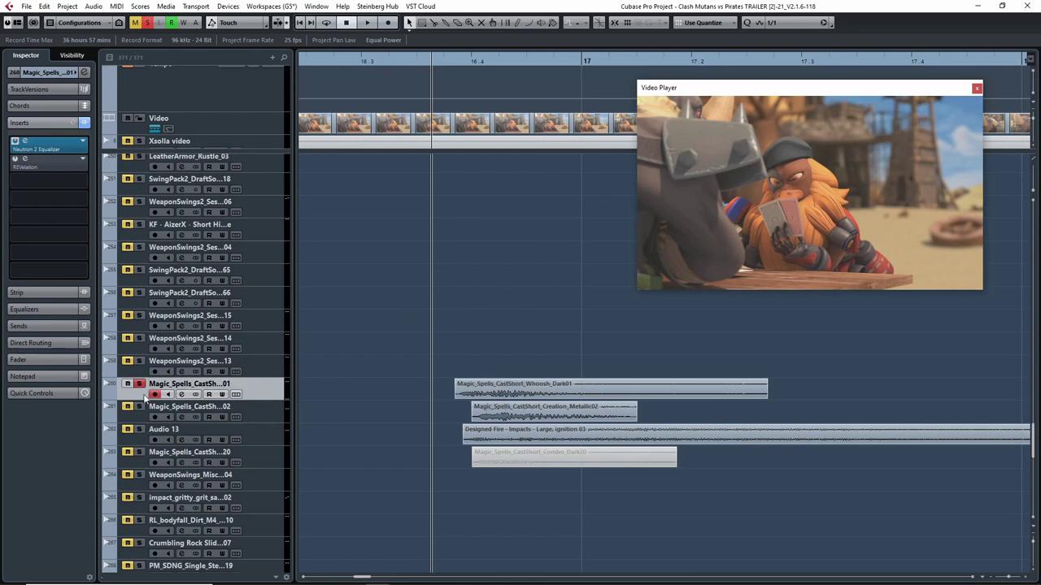
left_click_drag(438, 60, 433, 59)
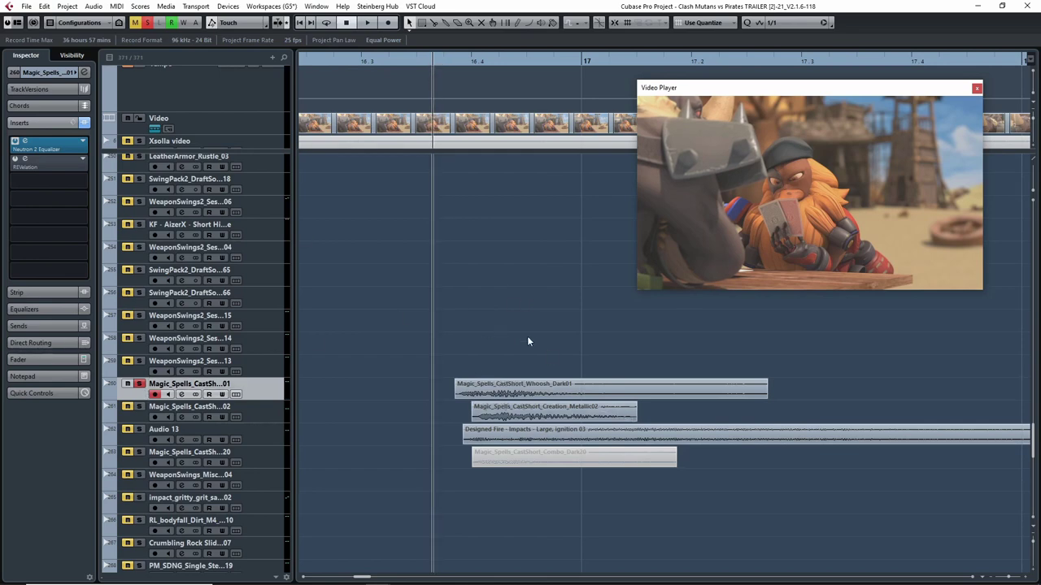
scroll(488, 322, "right", 1)
scroll(488, 321, "down", 1)
key("space")
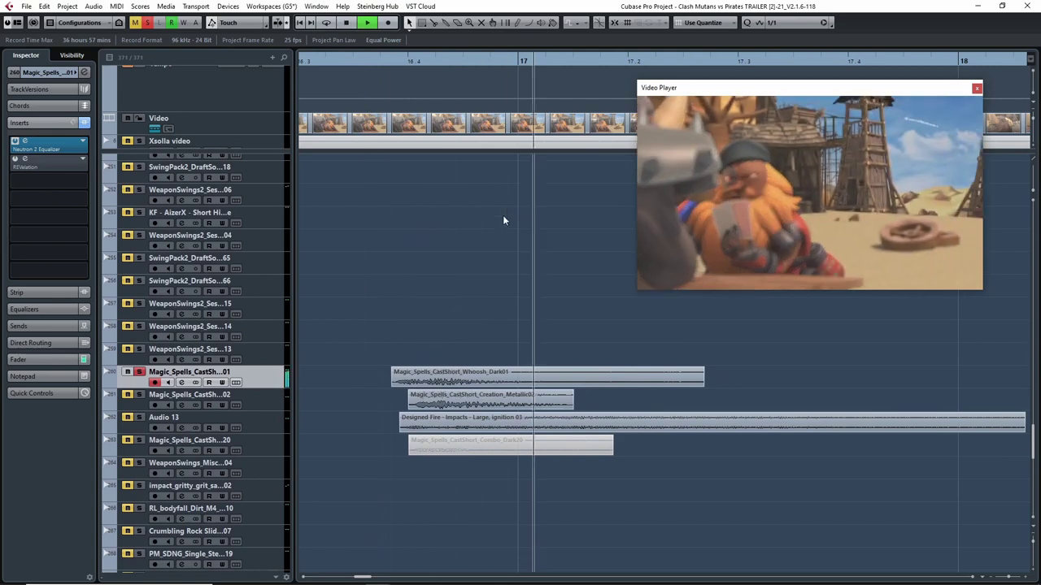
key("space")
left_click_drag(385, 62, 375, 62)
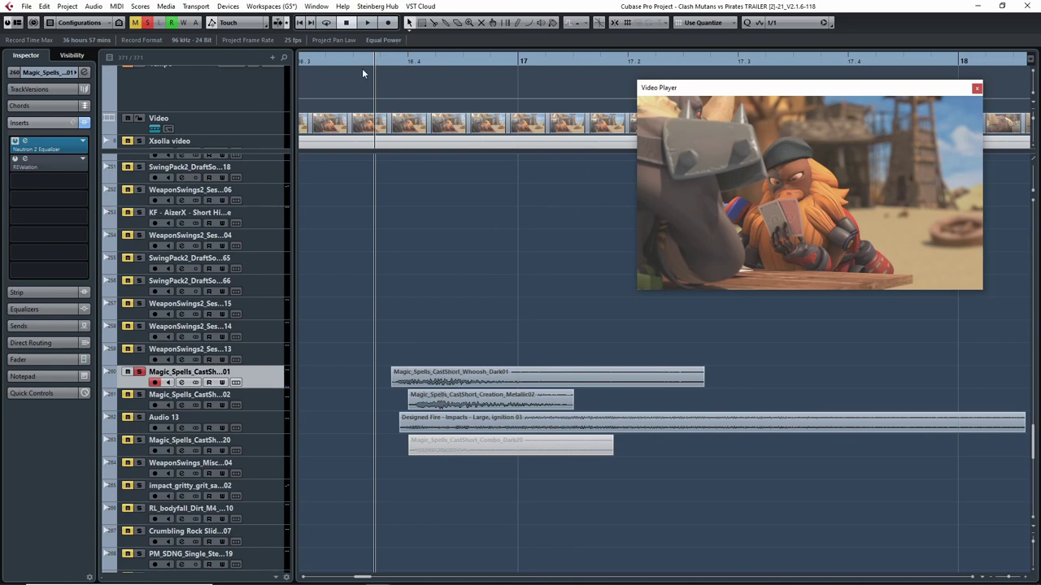
mouse_move(377, 61)
left_mouse_down()
mouse_move(426, 54)
mouse_move(506, 65)
mouse_move(388, 66)
left_mouse_up()
key("space")
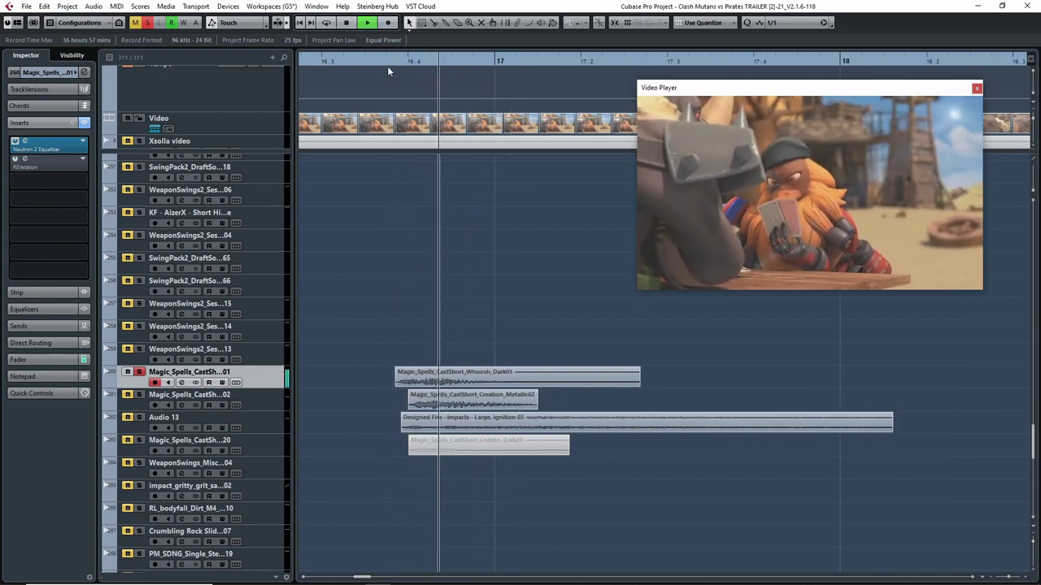
key("space")
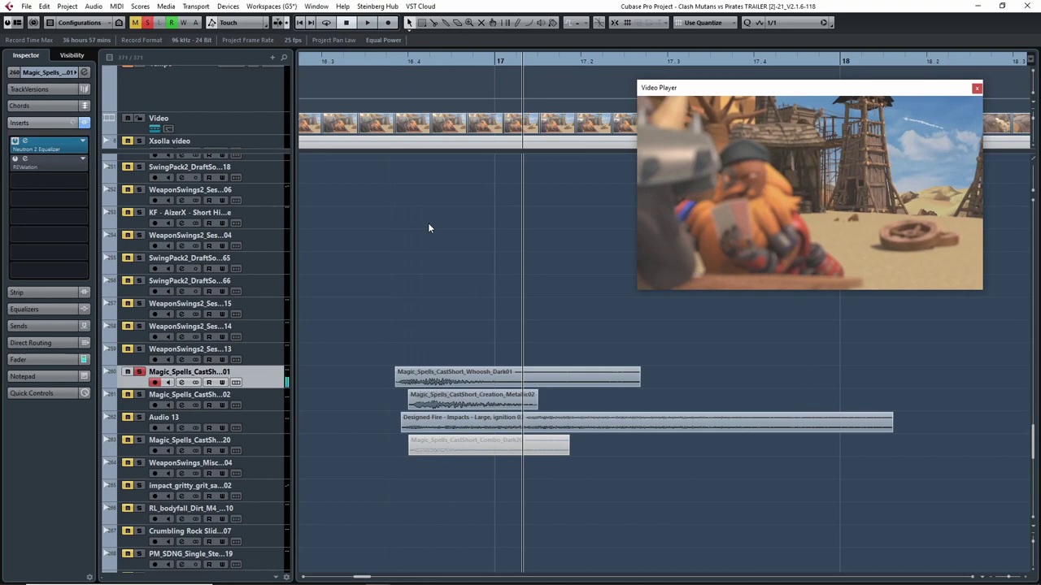
mouse_move(387, 64)
left_mouse_down()
mouse_move(374, 62)
mouse_move(391, 62)
left_mouse_up()
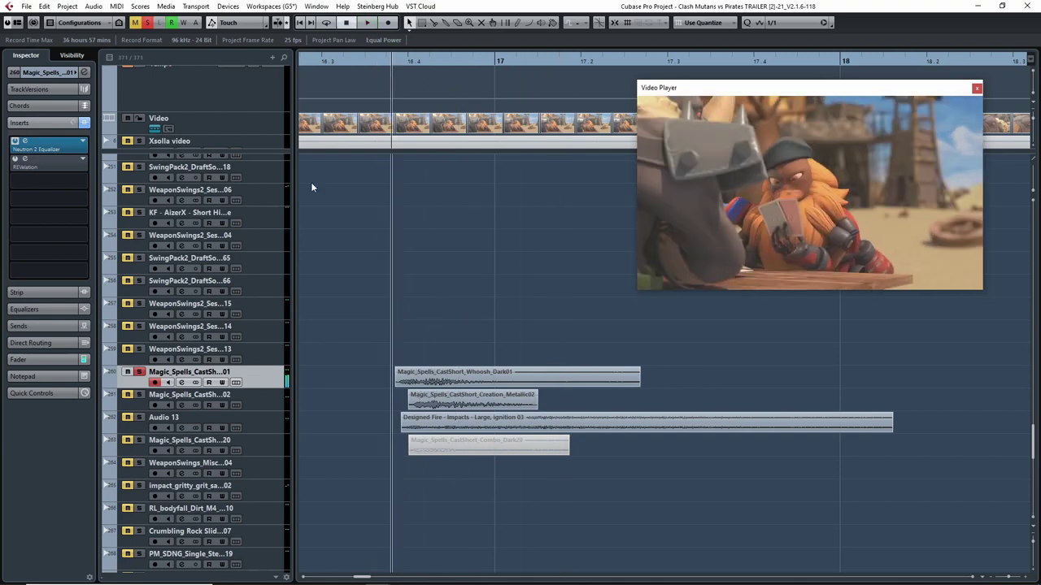
Replace the whoosh solo with a solo of the Magic_Spells_CastShort_Creation_Metallic02 track and start its playback before the clip
left_click(139, 372)
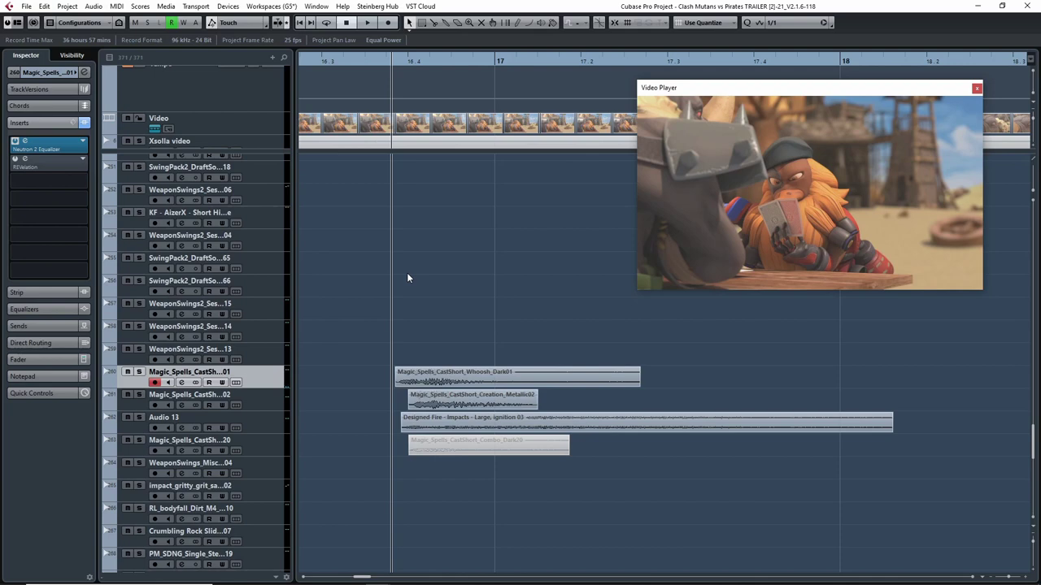
left_click(139, 372)
left_click(140, 373)
left_click(139, 394)
left_click(371, 64)
key("space")
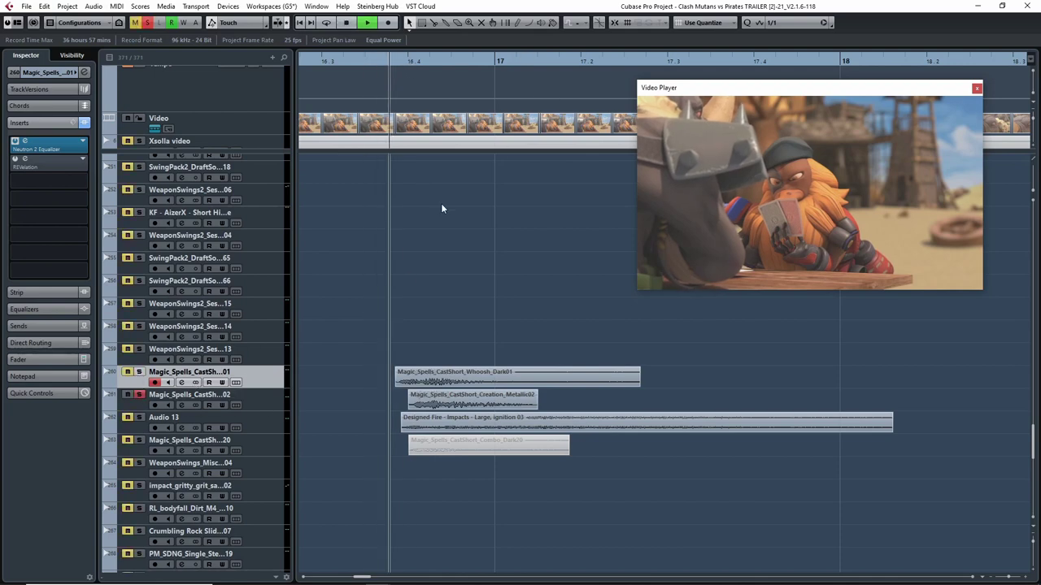
key("space")
Replay the soloed metallic creation layer several times against the video from just before bar 16.4
left_click_drag(414, 58, 368, 68)
key("space")
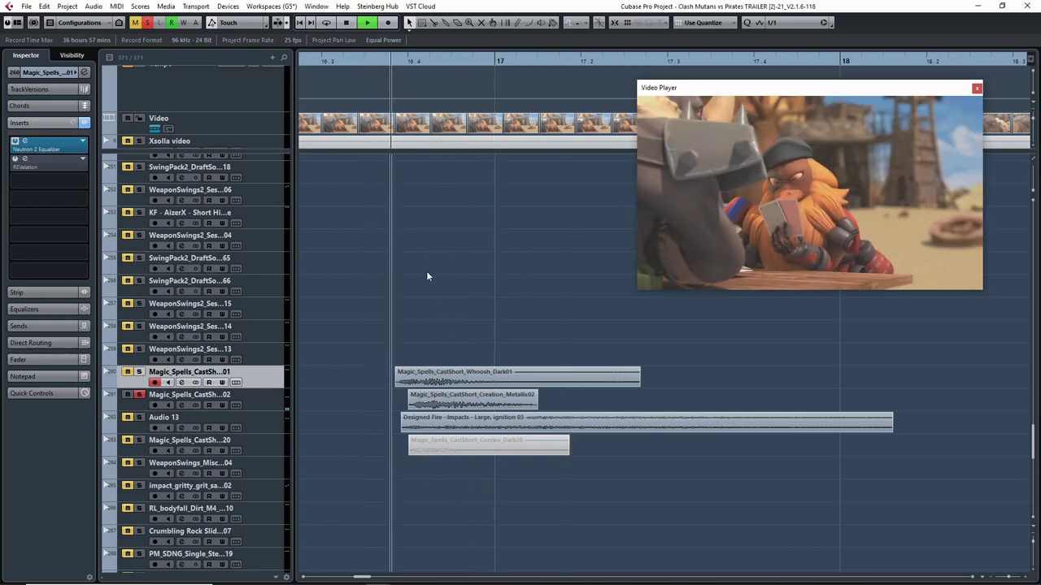
left_click_drag(386, 62, 379, 57)
key("space")
key("space")
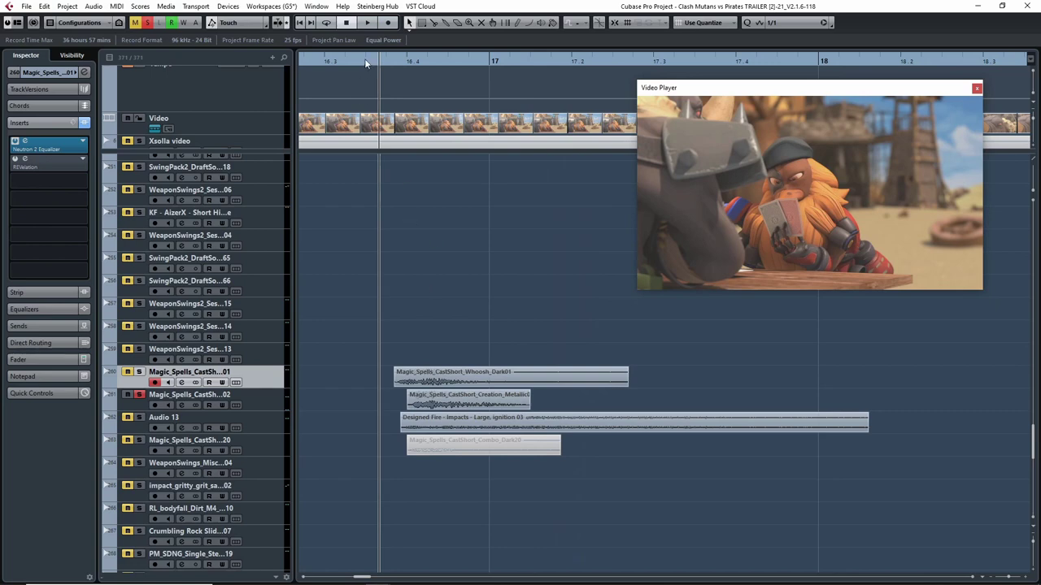
key("space")
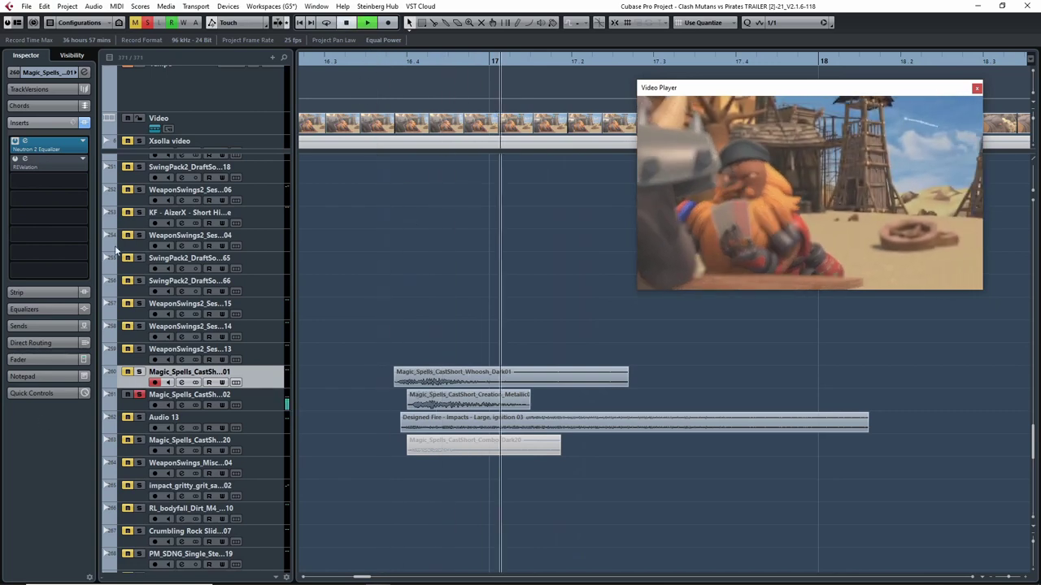
Examine the insert effects on the dark whoosh and metallic creation tracks, closing each plug-in window
left_click(49, 146)
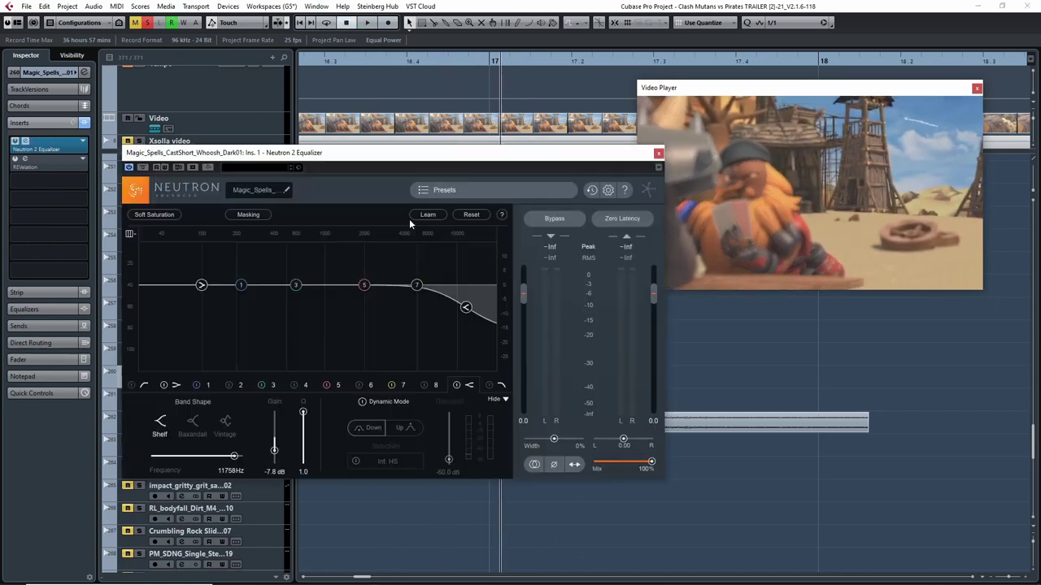
left_click(658, 154)
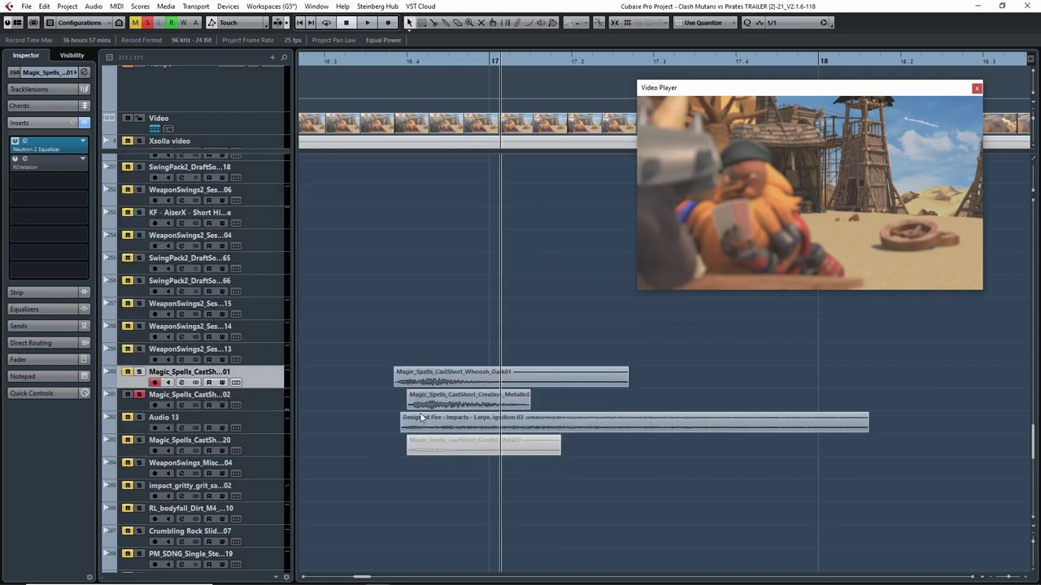
left_click(172, 398)
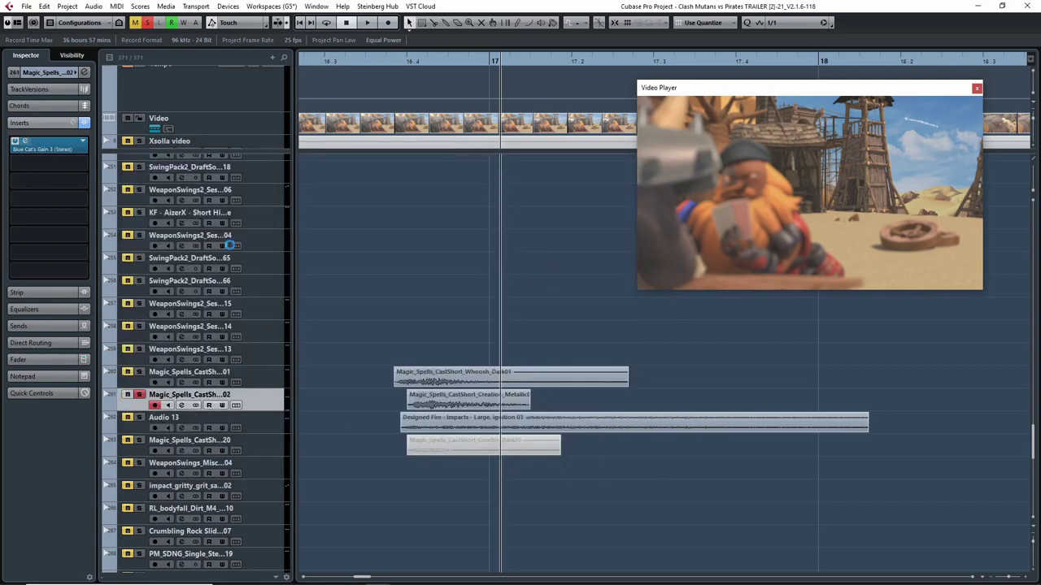
left_click(641, 196)
left_click(129, 386)
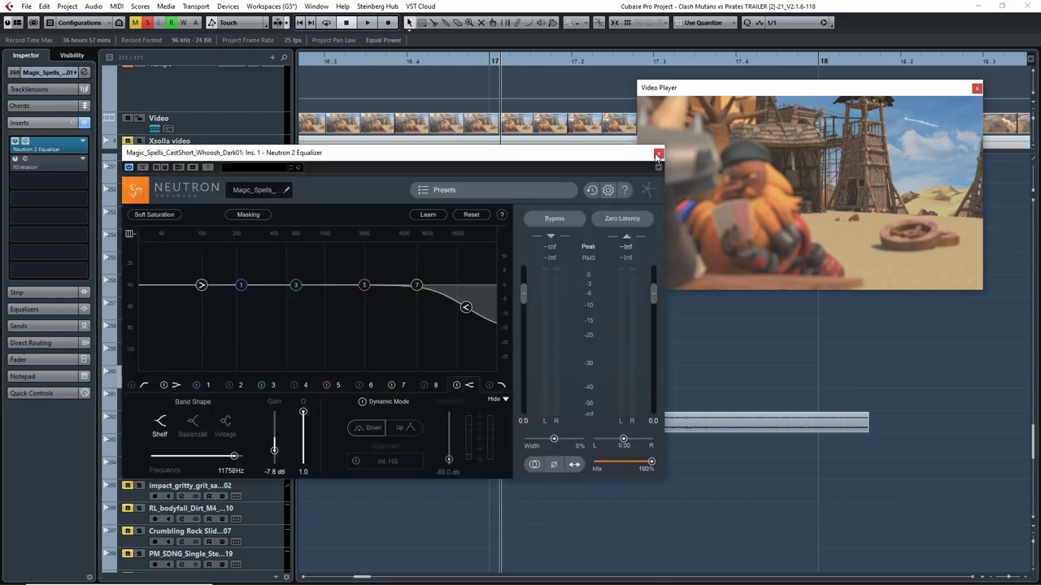
left_click(657, 154)
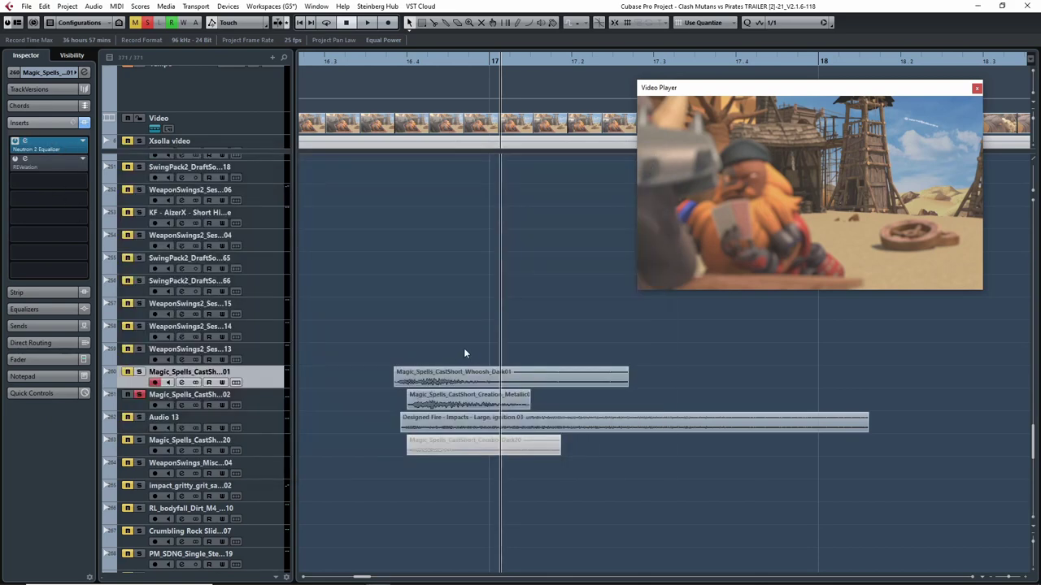
Solo the dark whoosh together with the metallic creation layer and play both from just before bar 16.4
left_click(384, 62)
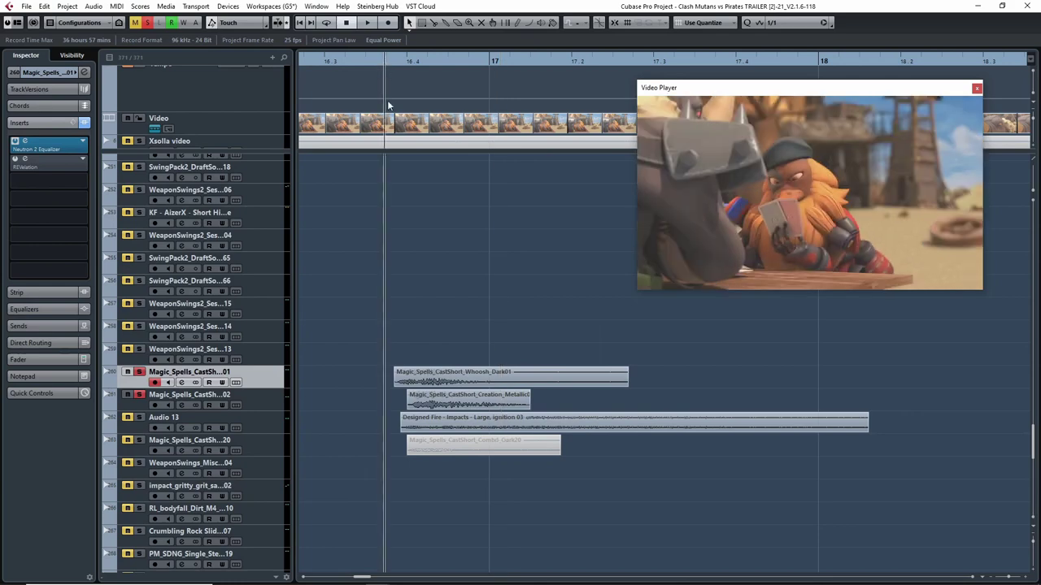
key("space")
left_click(388, 63)
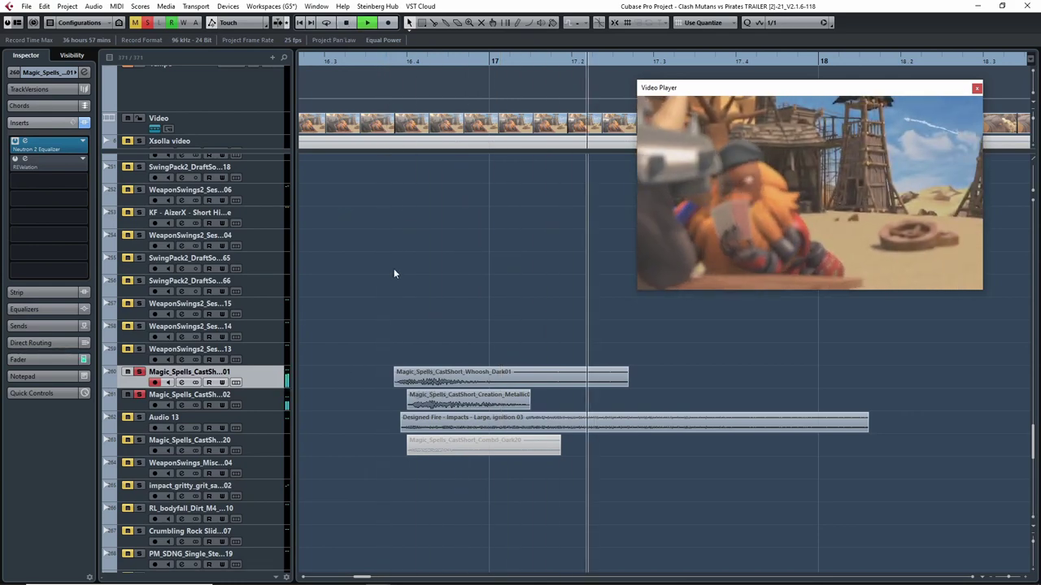
key("space")
Solo only the Audio 13 fire ignition layer and audition it against the video from just before its clip
left_click(139, 431)
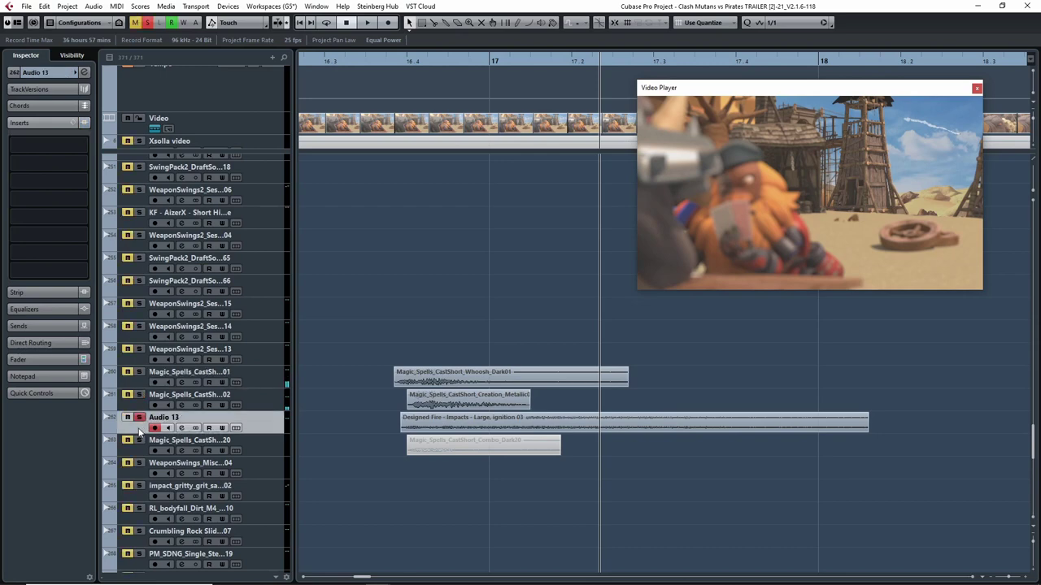
left_click(385, 61)
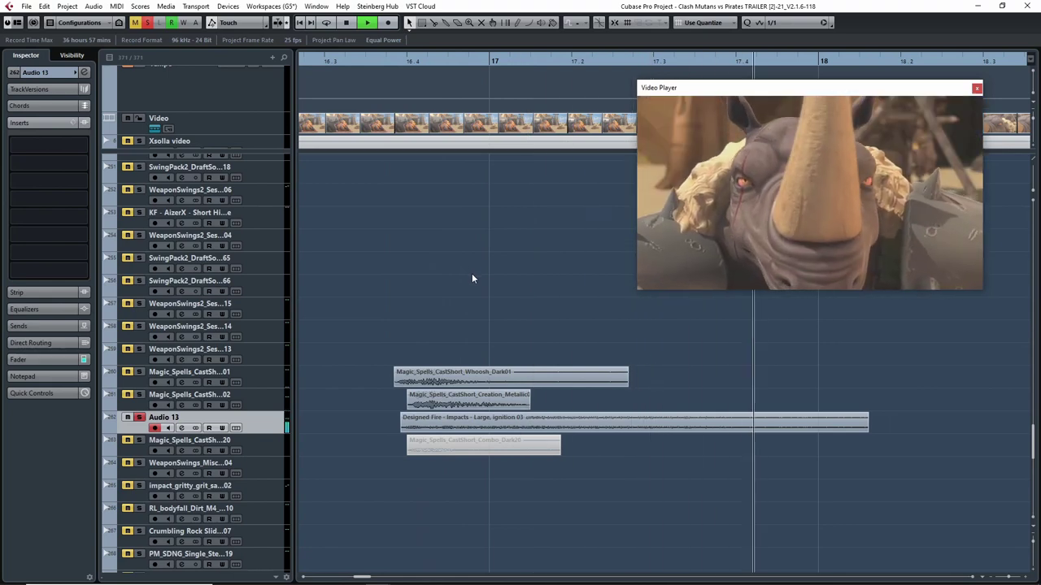
key("space")
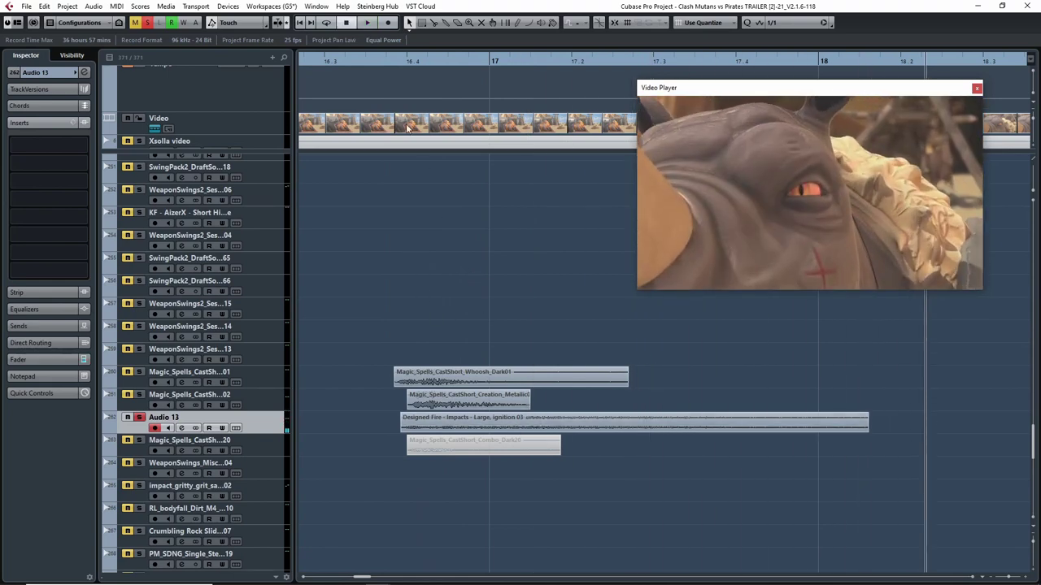
left_click(396, 61)
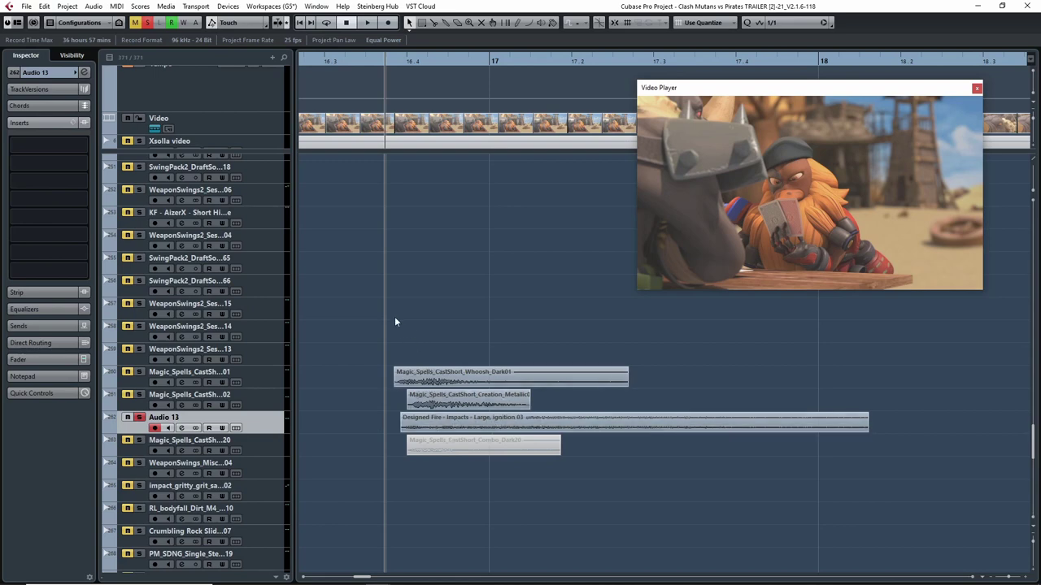
scroll(510, 328, "down", 1)
scroll(455, 319, "right", 2)
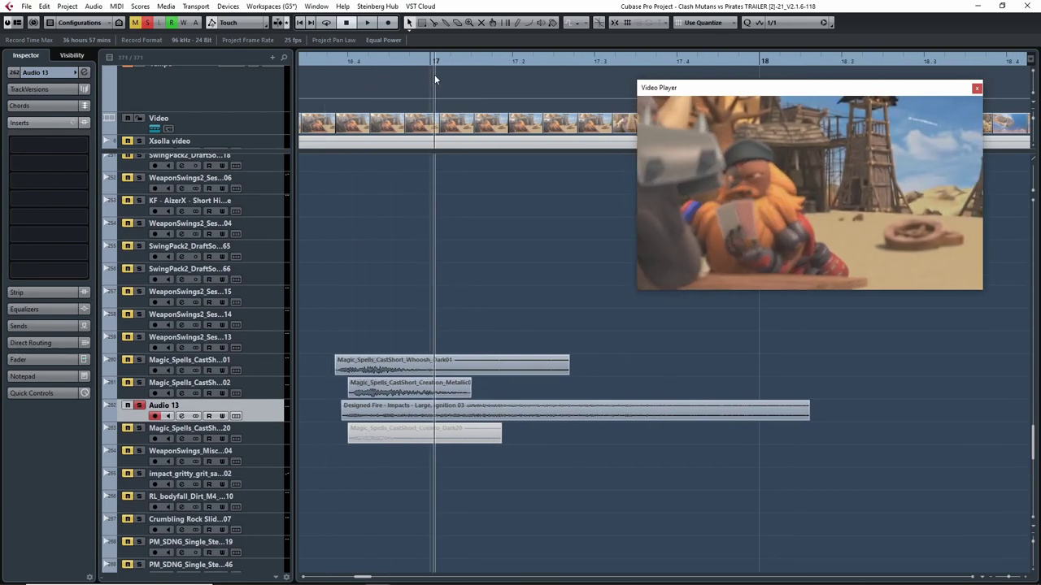
left_click_drag(485, 86, 326, 139)
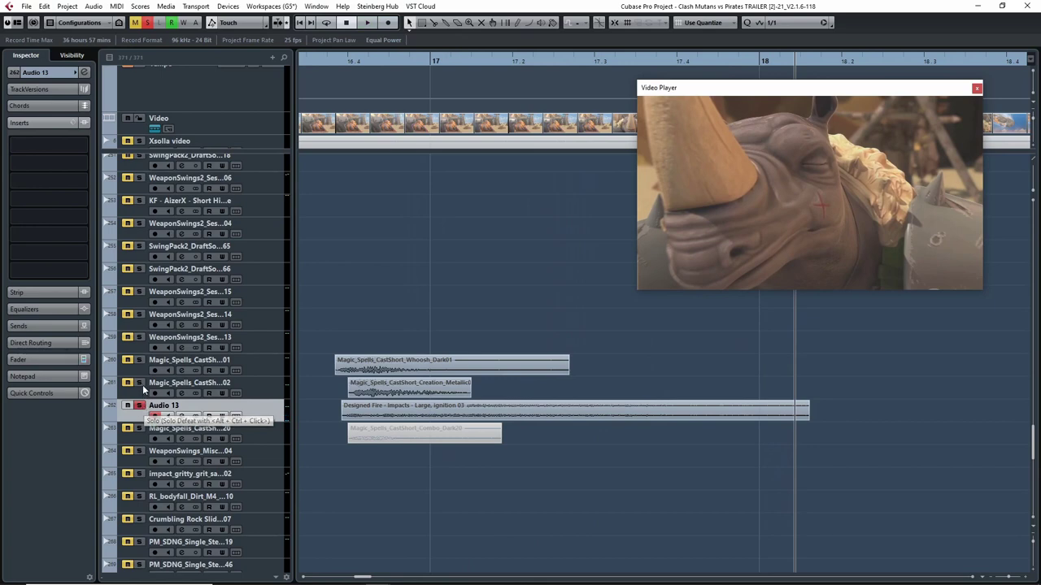
Add the dark whoosh and metallic creation tracks to the Audio 13 solo and play the three layers together
left_click(139, 382)
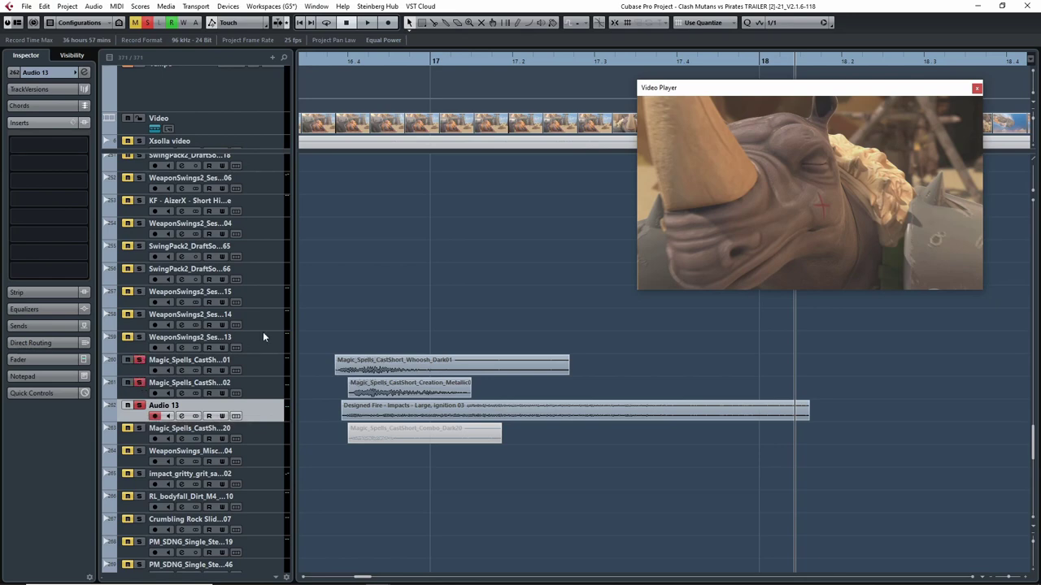
left_click(334, 62)
key("space")
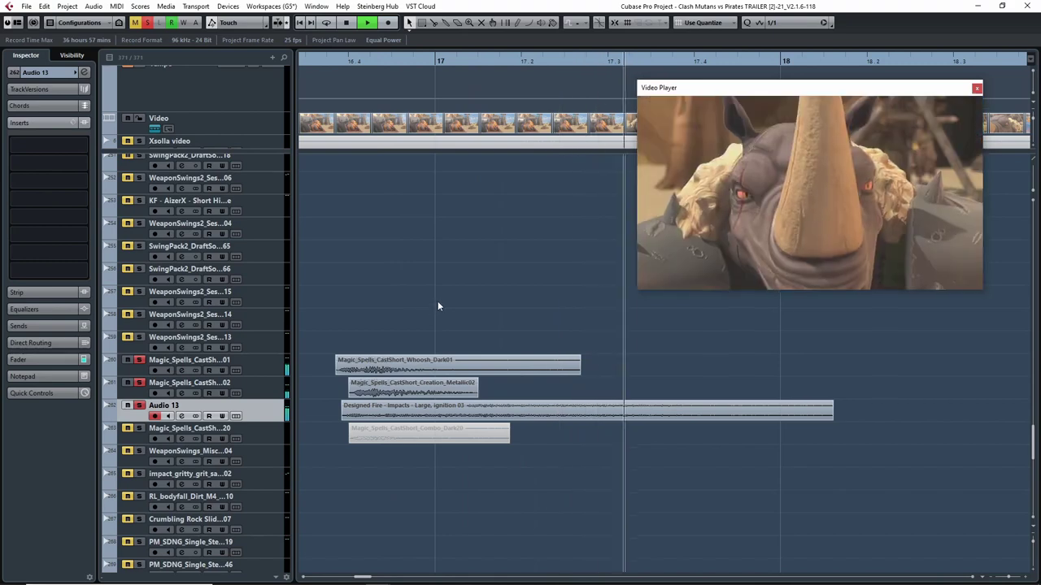
key("space")
Clear all the track solos and start playing the full mix from just before the magic-spell clips
key("g")
key("g")
key("g")
key("g")
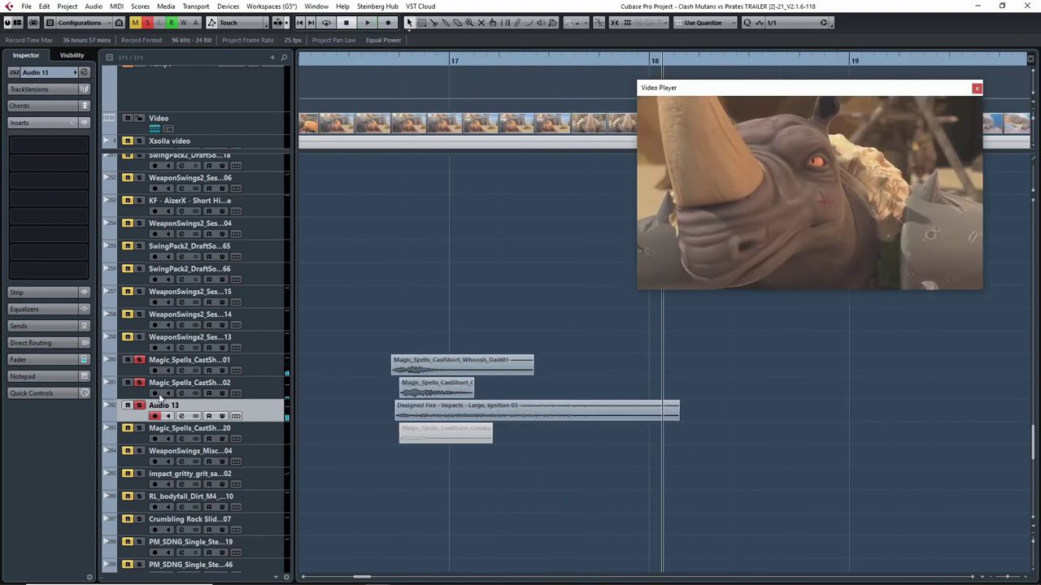
key("h")
key("h")
key("g")
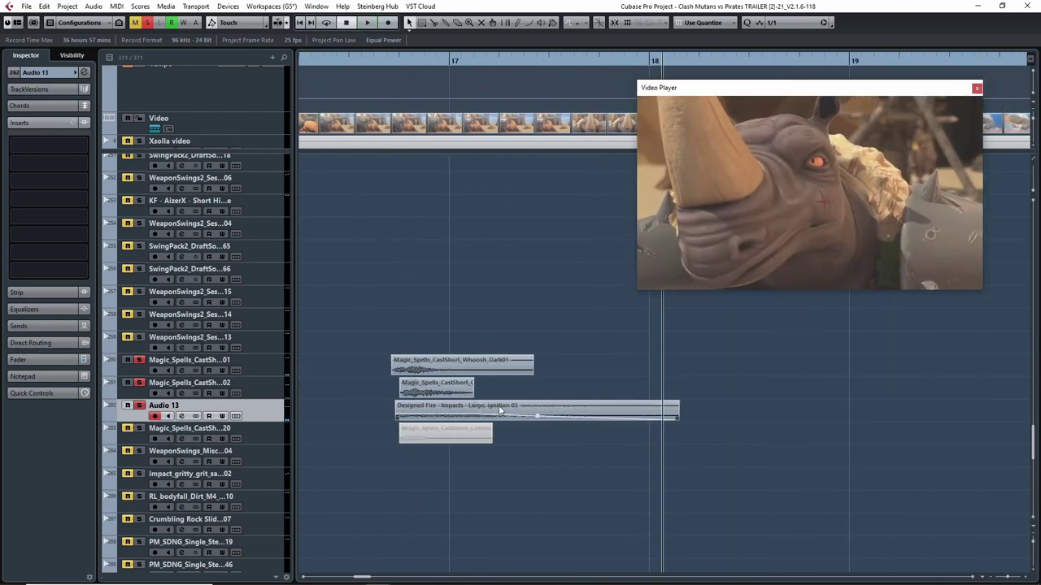
key("g")
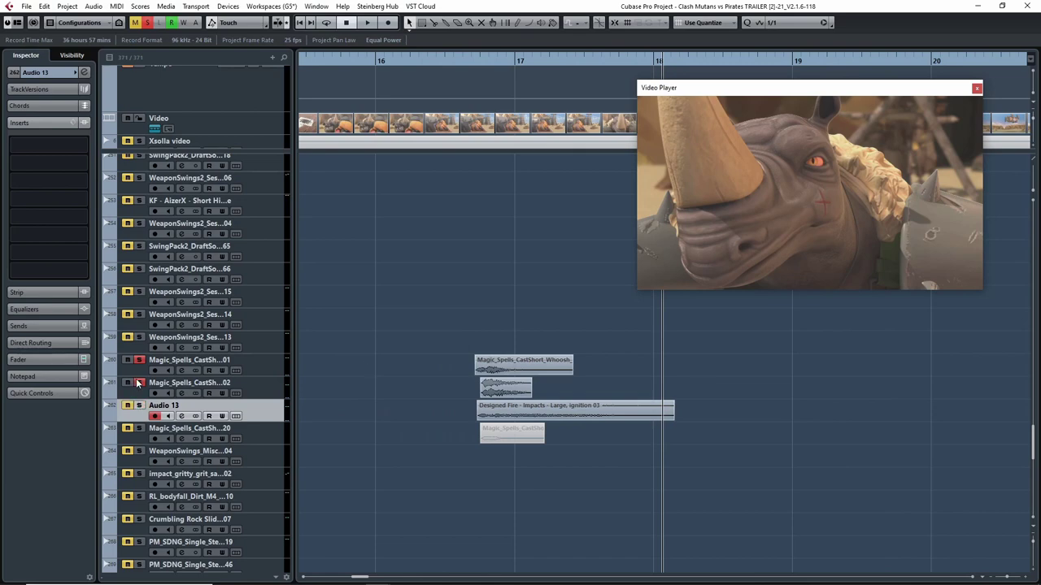
left_click(138, 382)
key("g")
key("g")
left_click(571, 59)
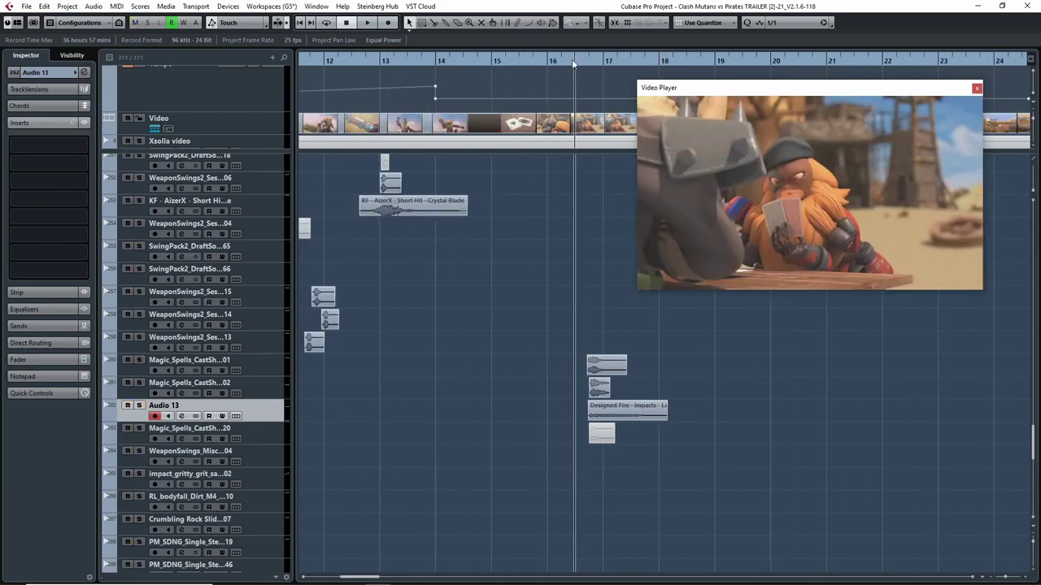
key("space")
Play on through the flying vehicle shots, locate their engine and fire tracks, and stop playback
scroll(678, 342, "down", 1)
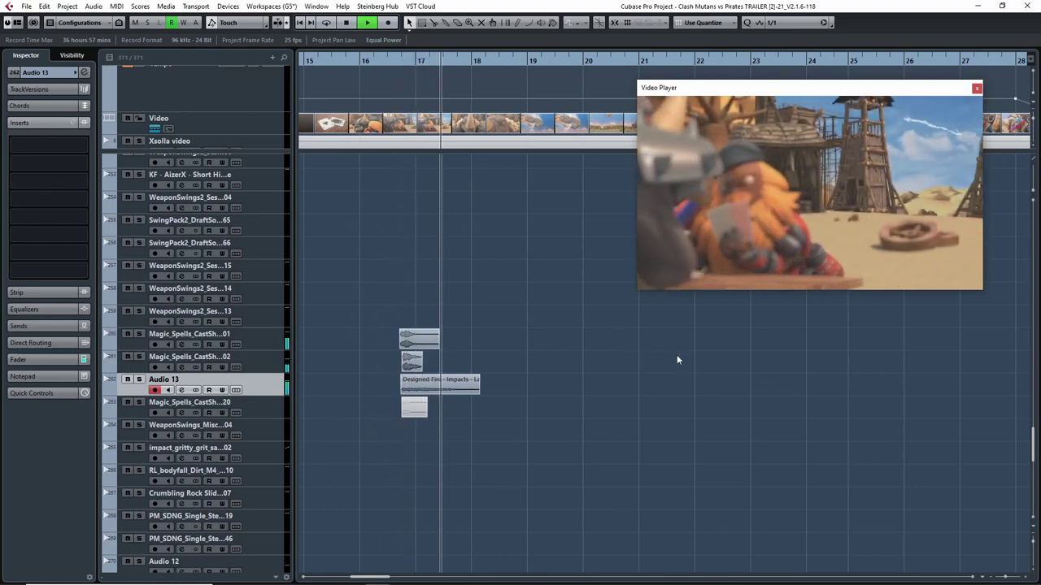
left_click_drag(791, 350, 629, 340)
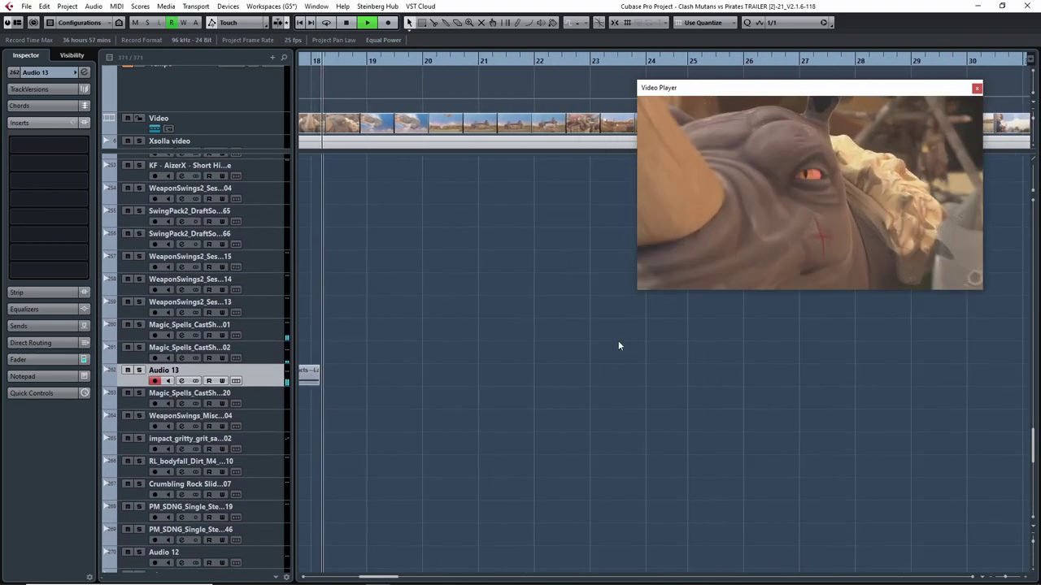
scroll(569, 370, "down", 10)
scroll(456, 415, "up", 10)
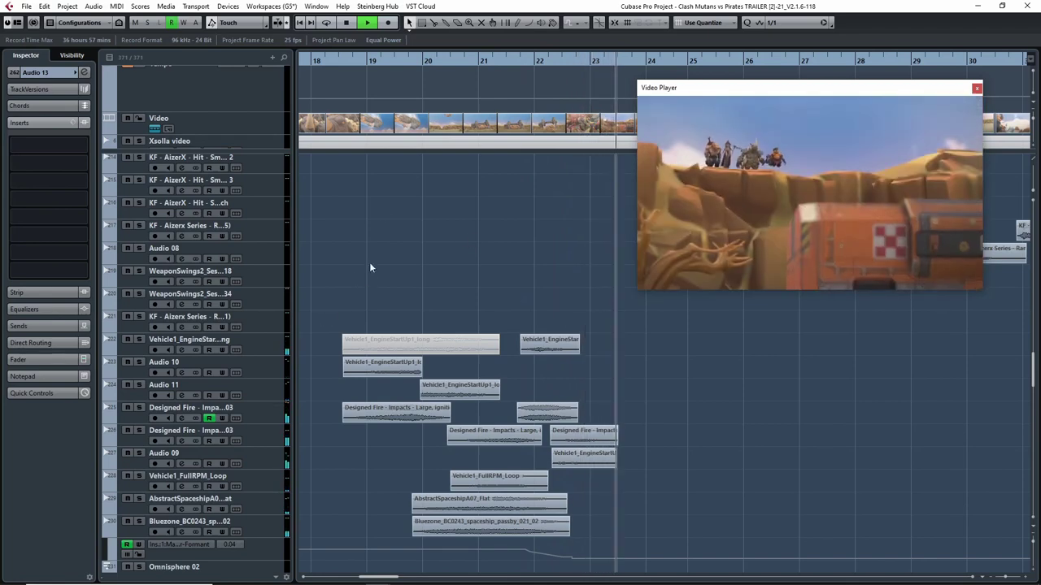
key("space")
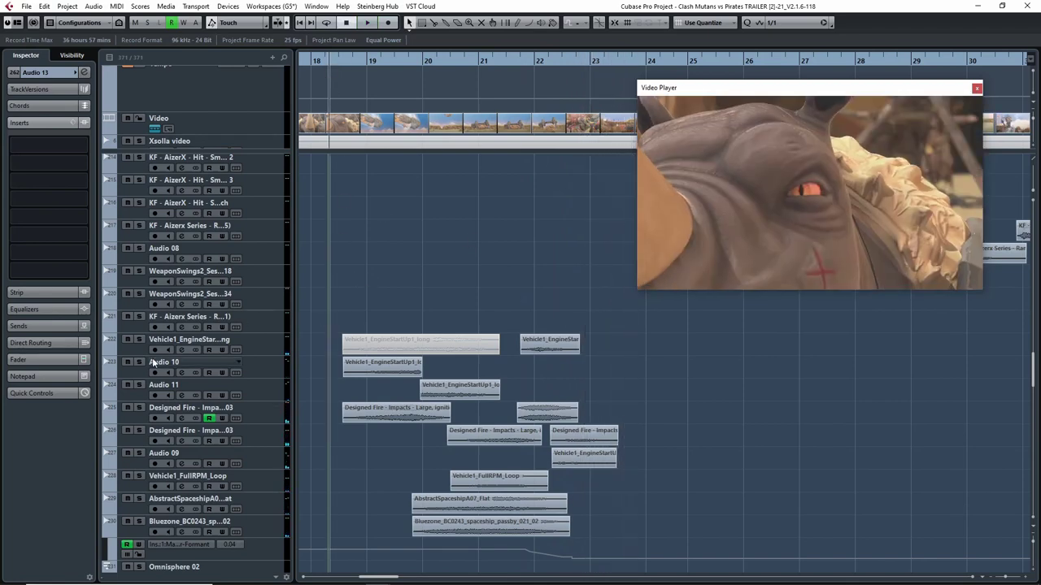
Solo the two Designed Fire ignition tracks and place the playhead at about bar 18.5, before their first clip
left_click(139, 409)
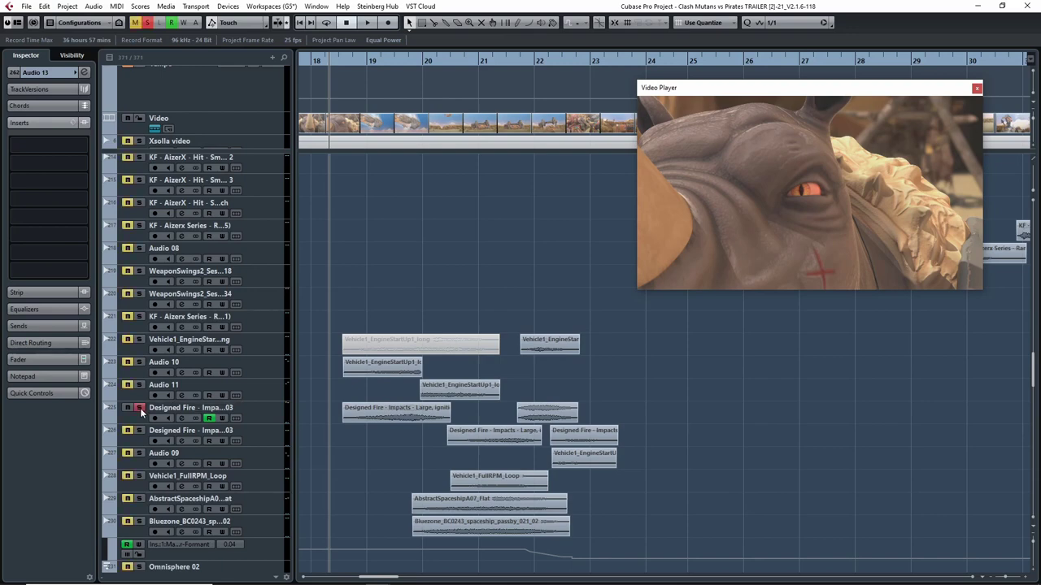
key("h")
key("h")
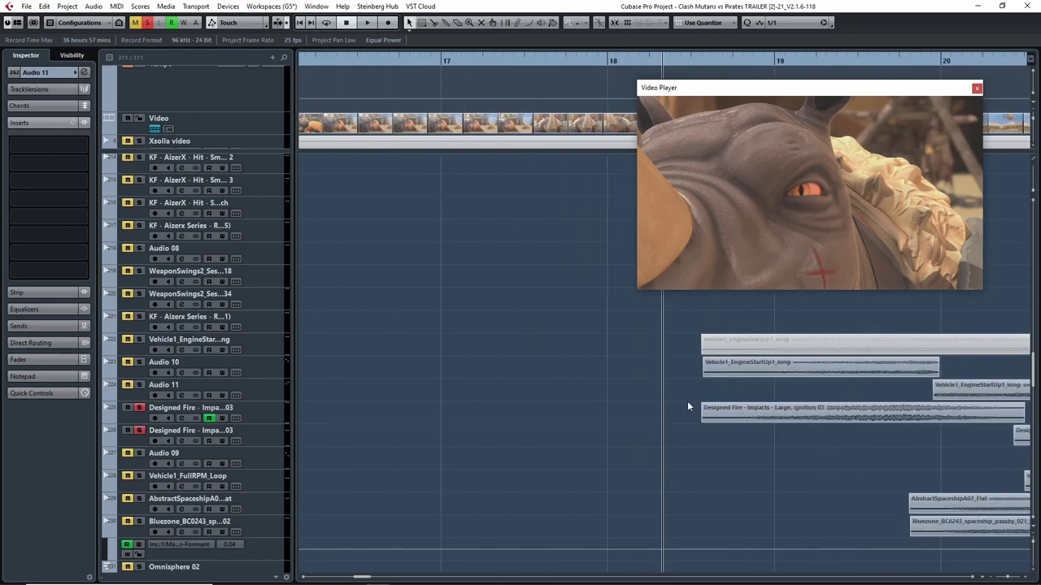
left_click_drag(674, 440, 458, 424)
left_click_drag(661, 433, 515, 409)
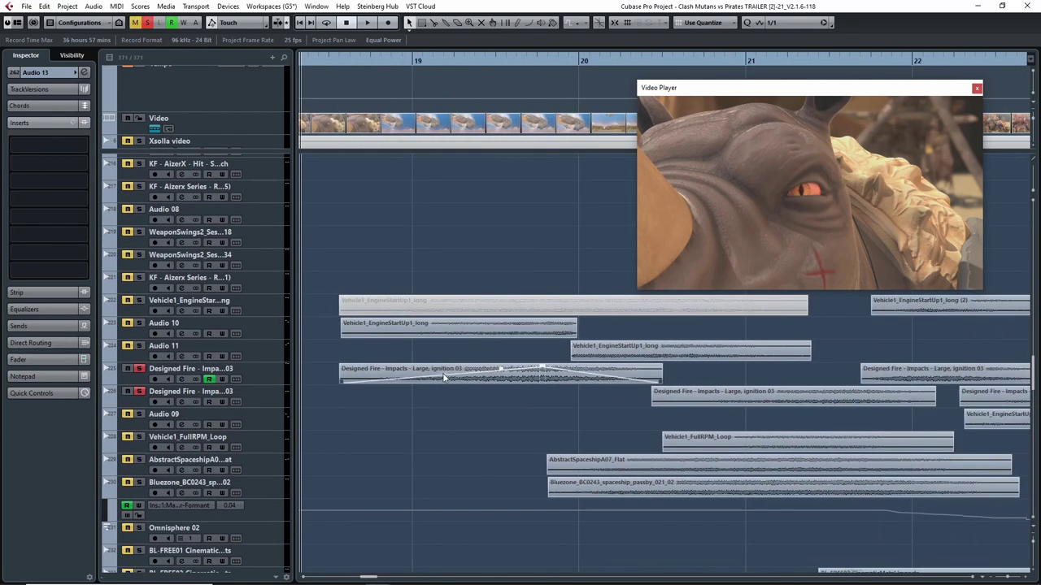
left_click_drag(387, 64, 586, 88)
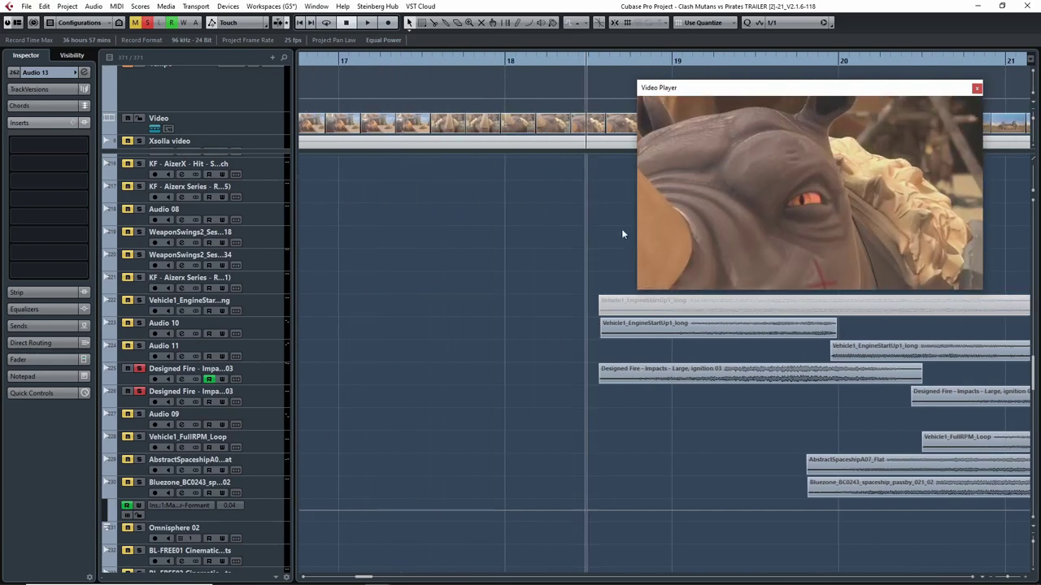
Audition the soloed Designed Fire layers in short passes against the vehicle shot, examining the first clip's volume curve
key("space")
key("space")
left_click_drag(851, 422, 573, 434)
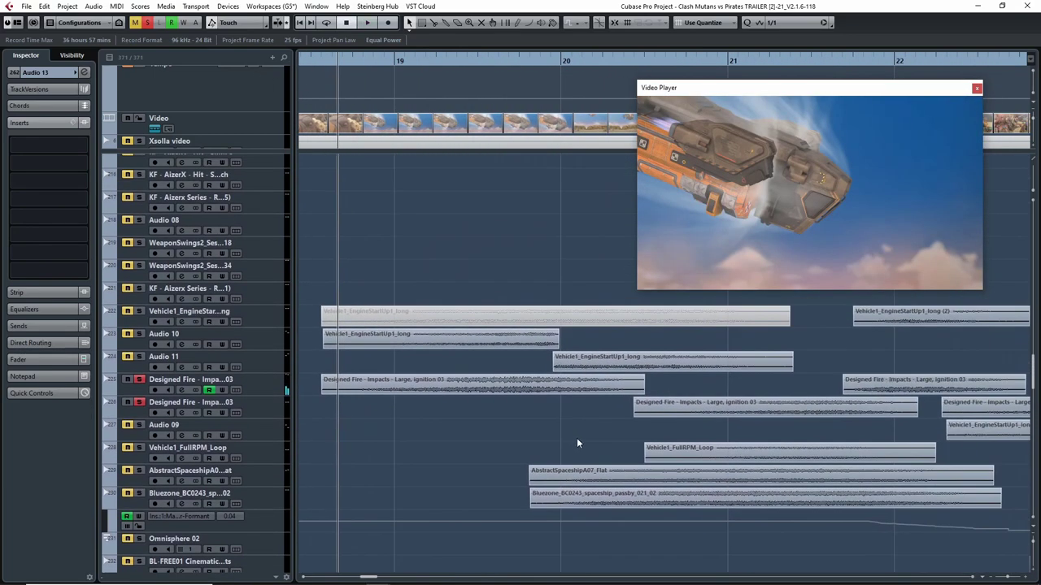
key("space")
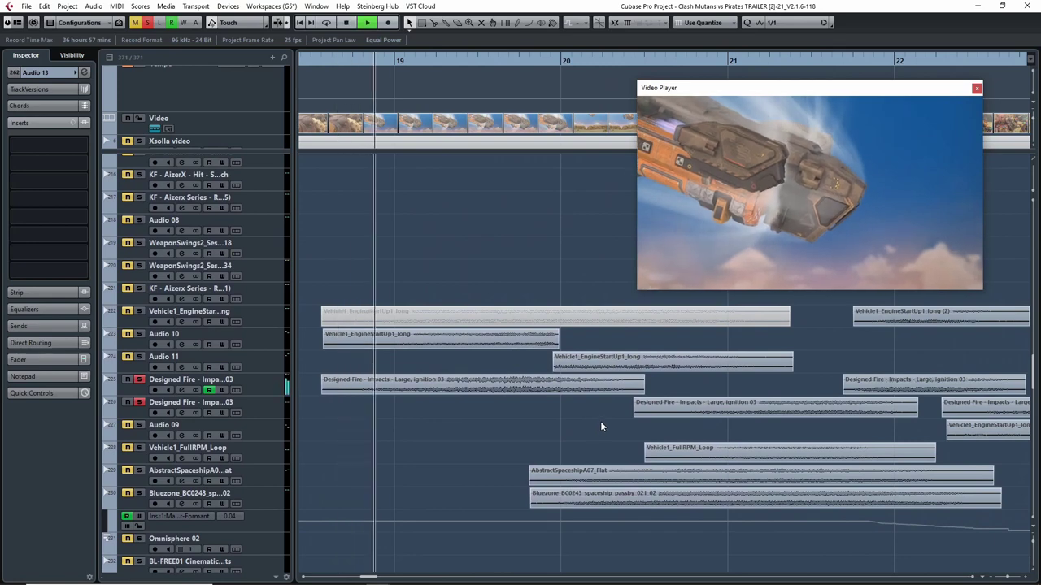
key("space")
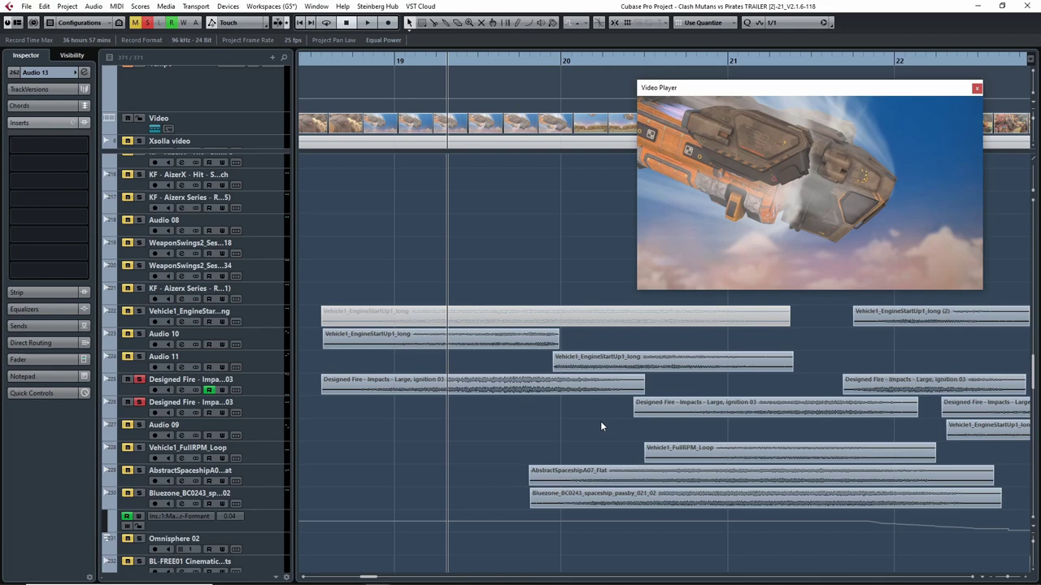
left_click(600, 392)
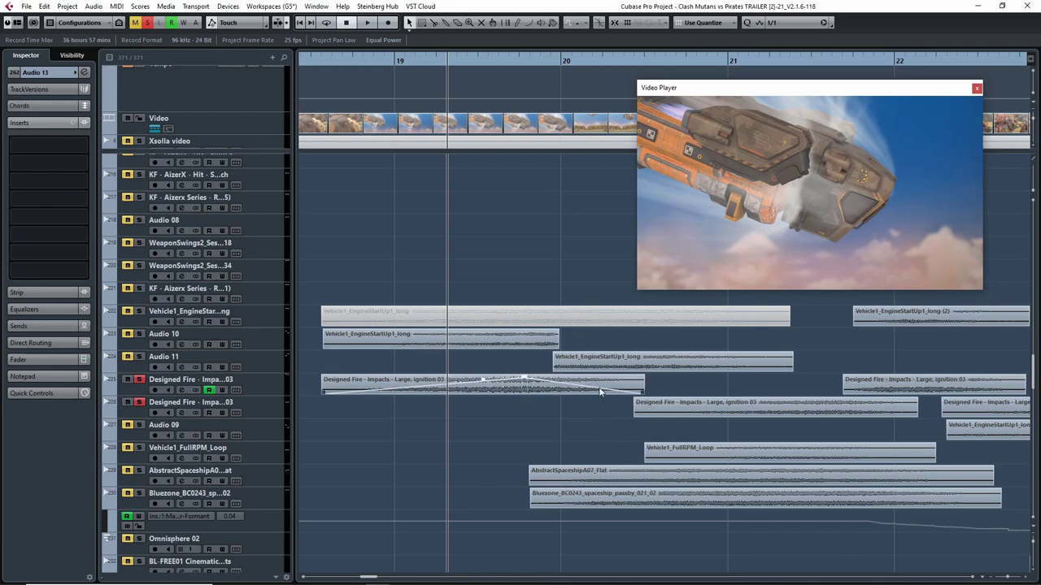
key("space")
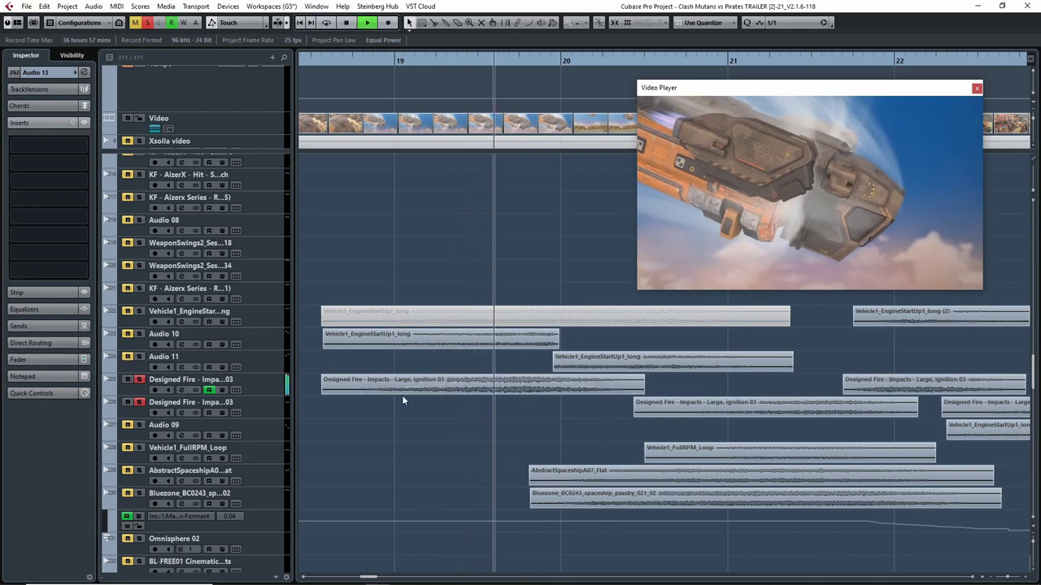
Open the Spectre insert on the first Designed Fire track and switch off its 200 Hz low-shelf band
left_click(138, 398)
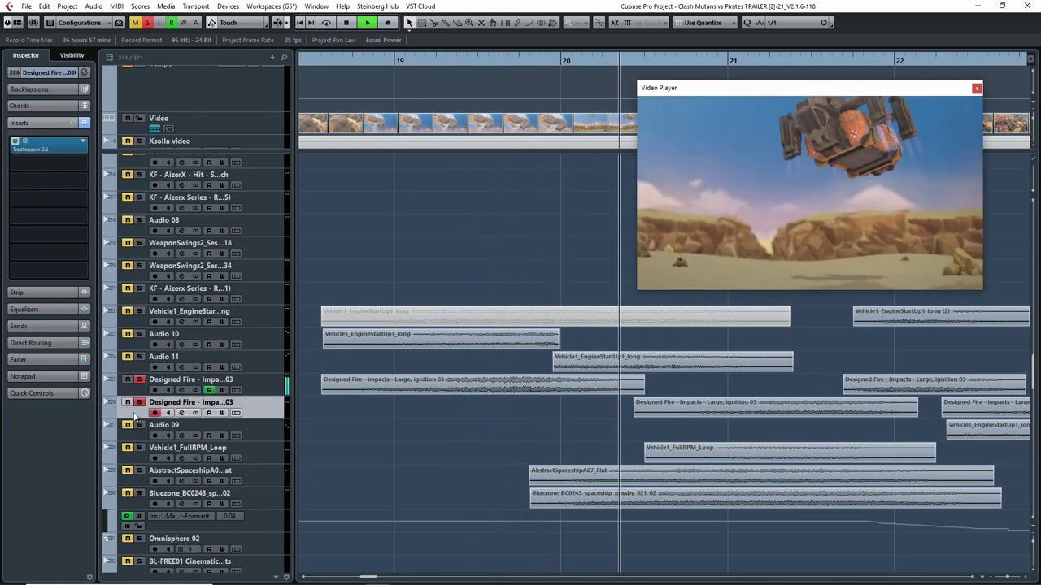
left_click(142, 393)
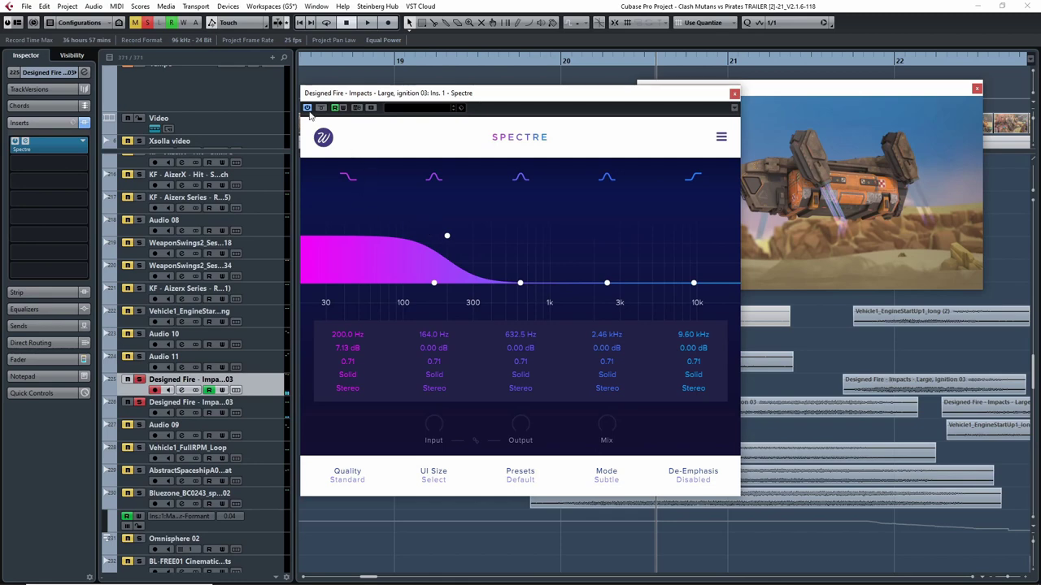
left_click(353, 179)
left_click_drag(460, 94, 815, 90)
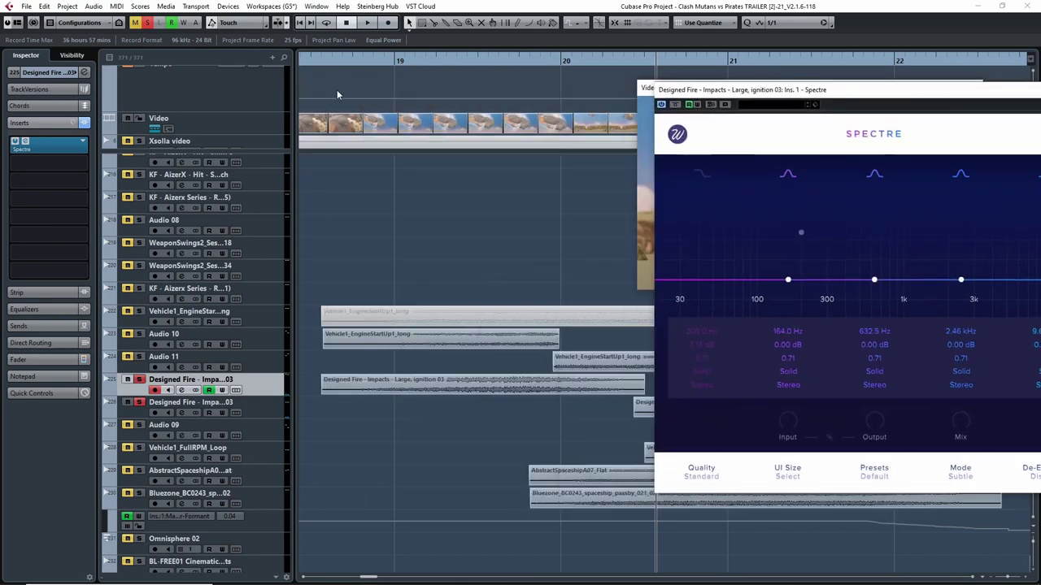
Replay the fire layers from before bar 19, toggling Spectre's 200 Hz band on and off to compare
left_click(314, 61)
key("space")
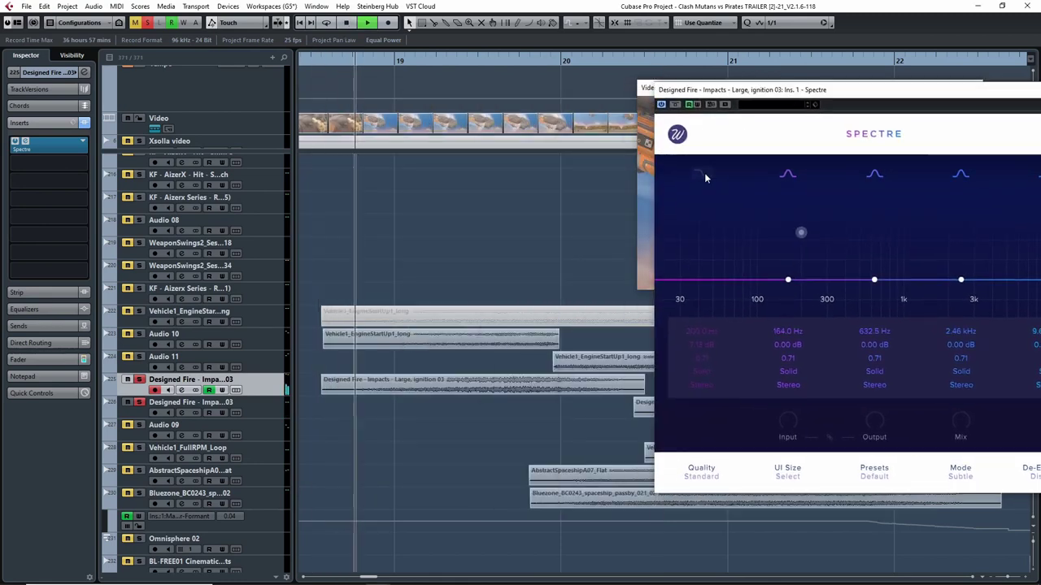
left_click(704, 173)
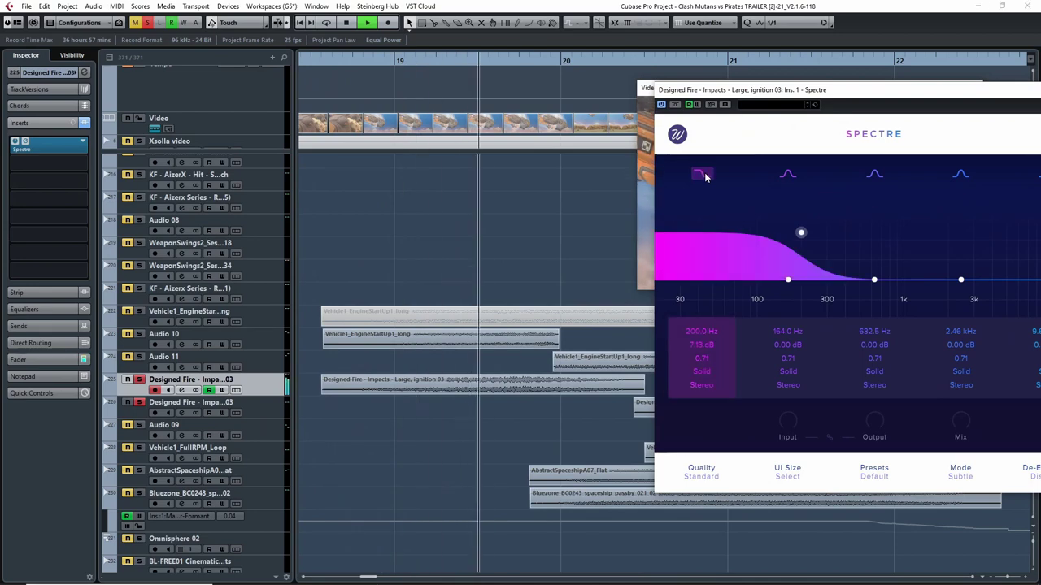
left_click(704, 173)
left_click(704, 172)
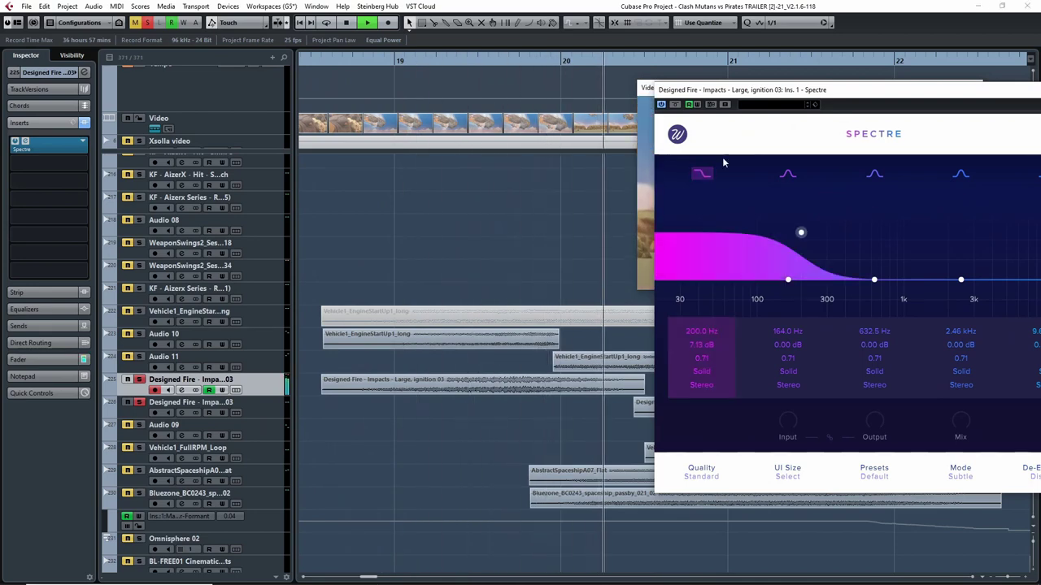
Move the Spectre window clear of the video and replay the fire layers, toggling its 200 Hz low-shelf band to compare
left_click_drag(786, 92, 227, 156)
key("space")
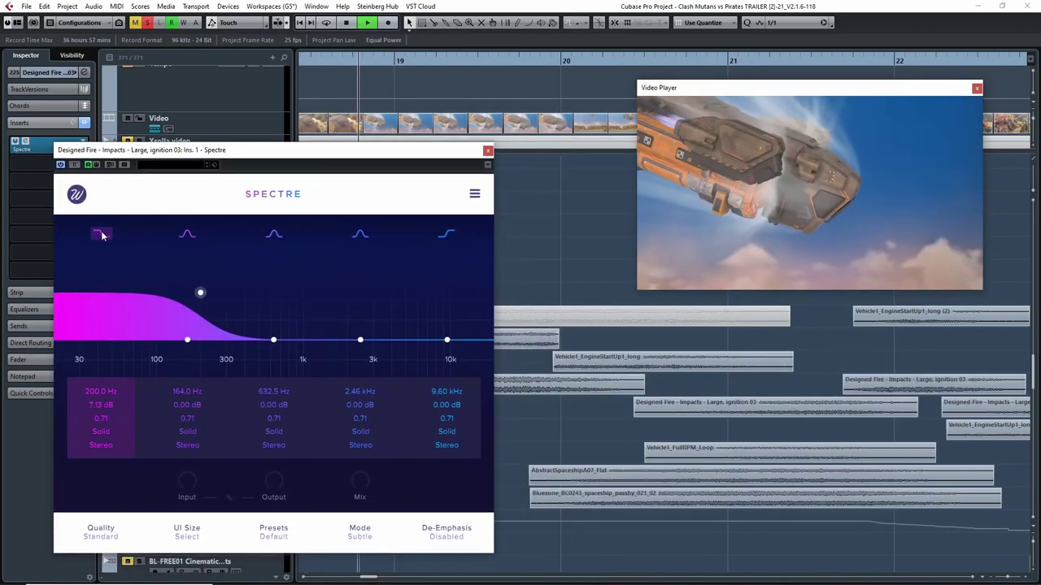
left_click(102, 236)
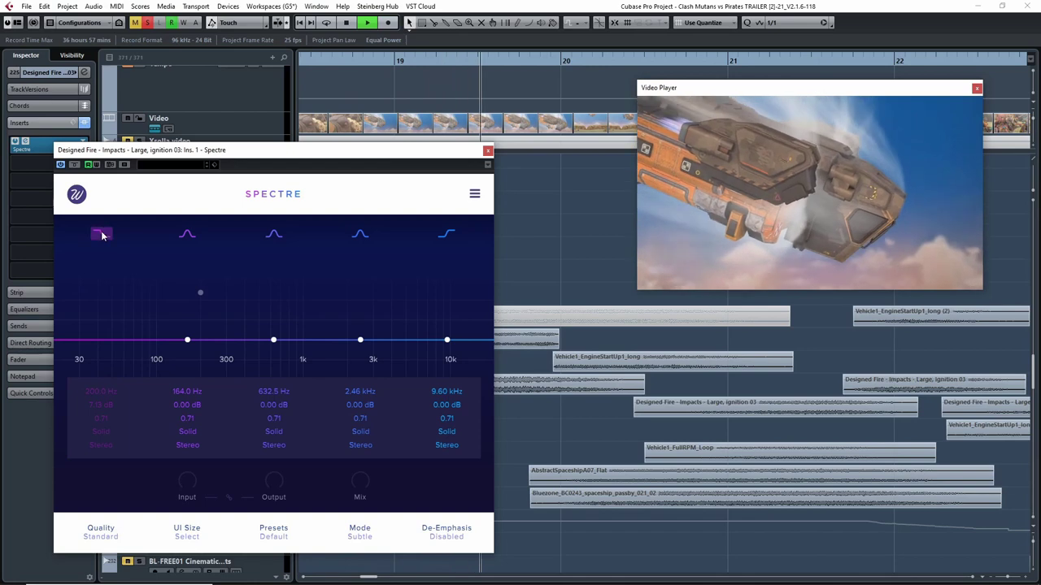
left_click(102, 235)
left_click(102, 236)
left_click(102, 236)
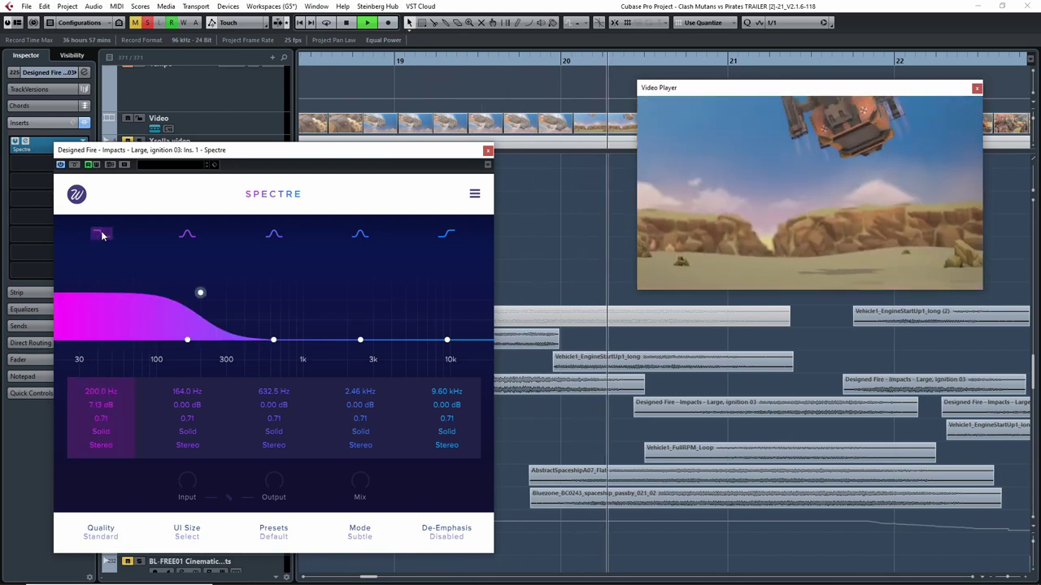
left_click(101, 236)
left_click_drag(434, 156, 521, 124)
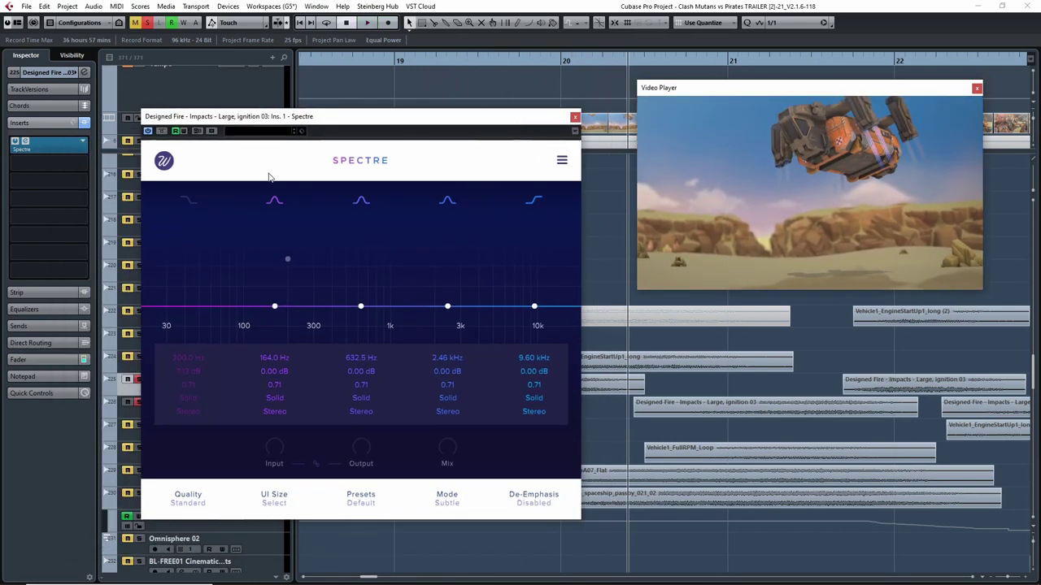
Switch Spectre's 200 Hz band back on, scrub the vehicle shot between about bars 18.5 and 19.7, and close the plug-in
left_click(189, 201)
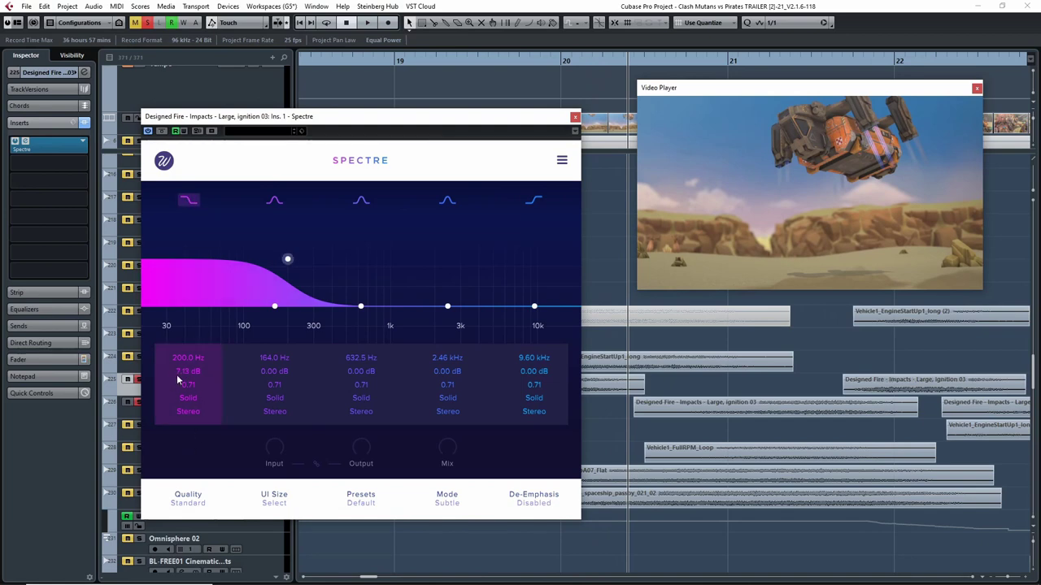
left_click_drag(510, 116, 284, 122)
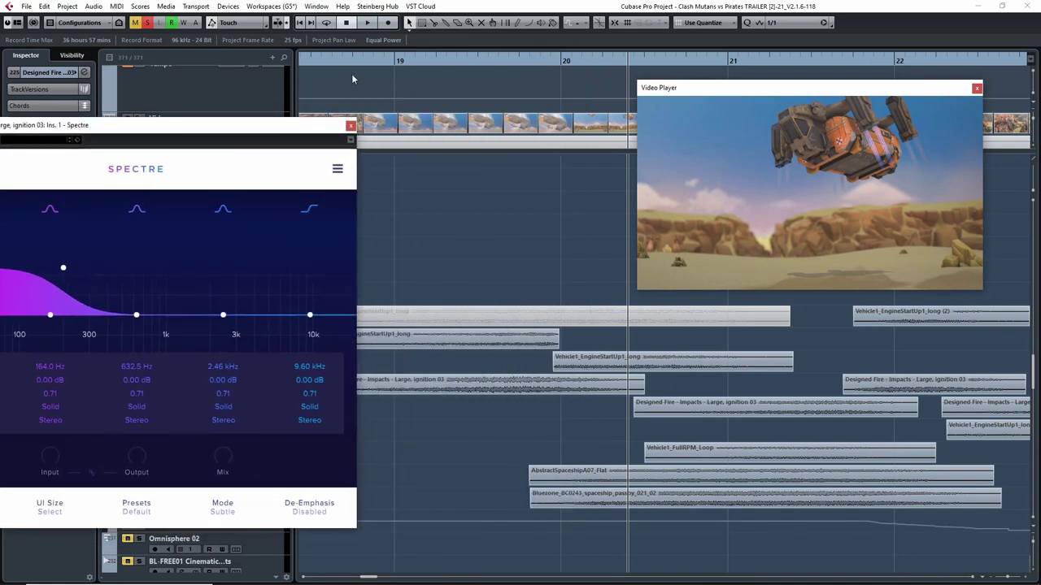
left_click_drag(330, 64, 340, 66)
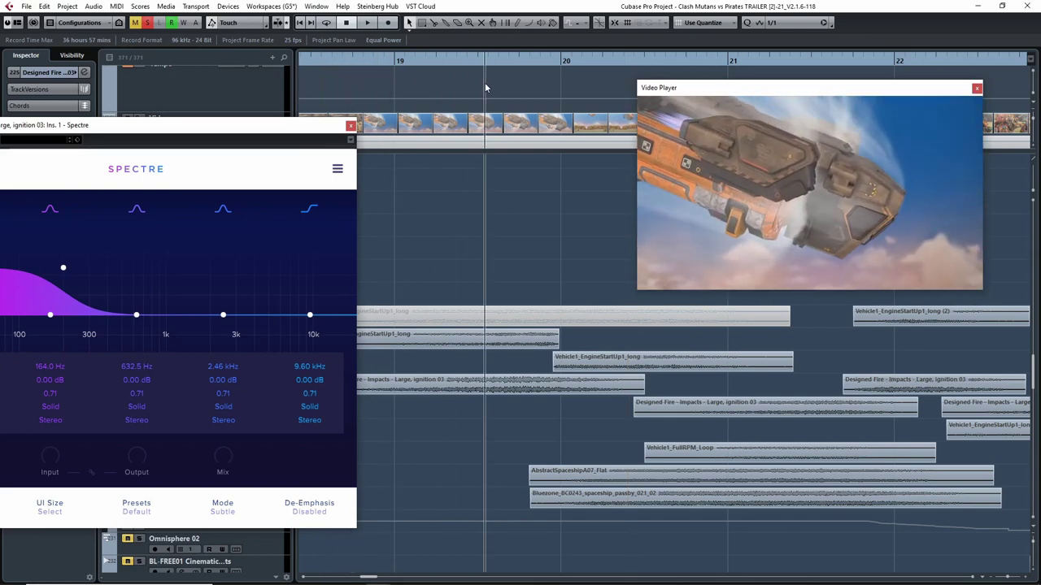
left_click_drag(297, 126, 529, 107)
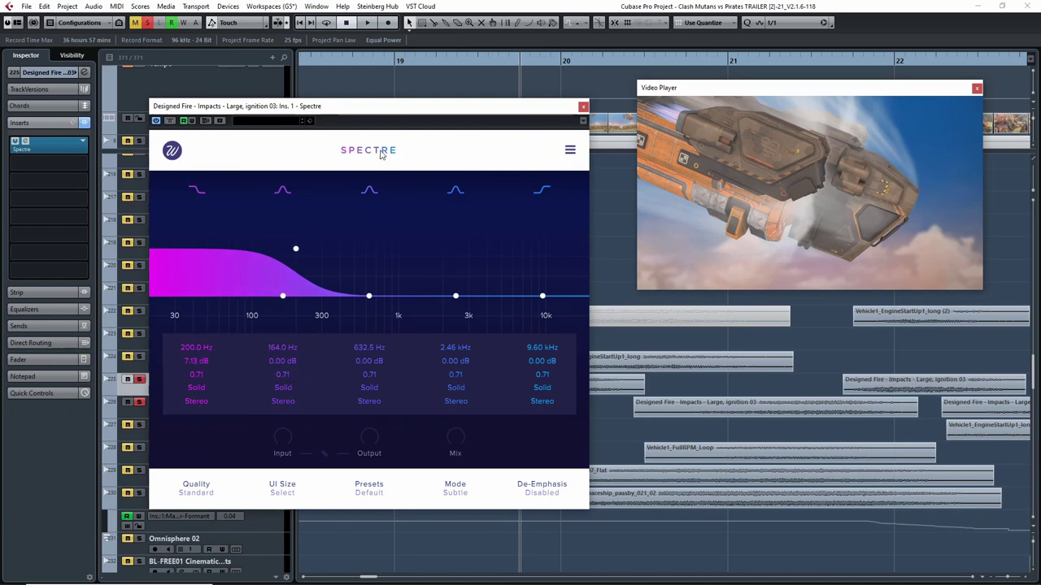
left_click(428, 69)
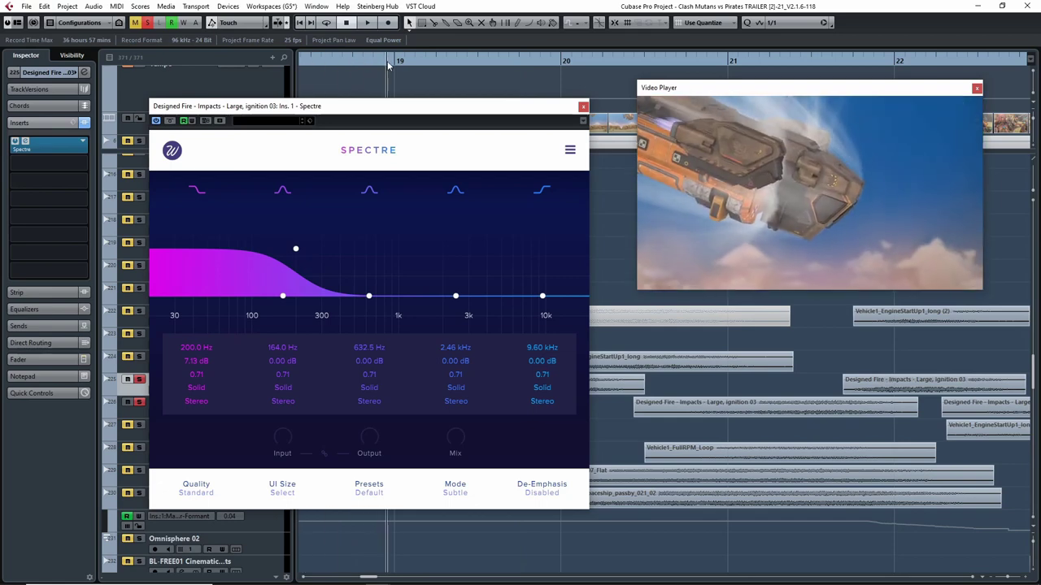
left_click(582, 109)
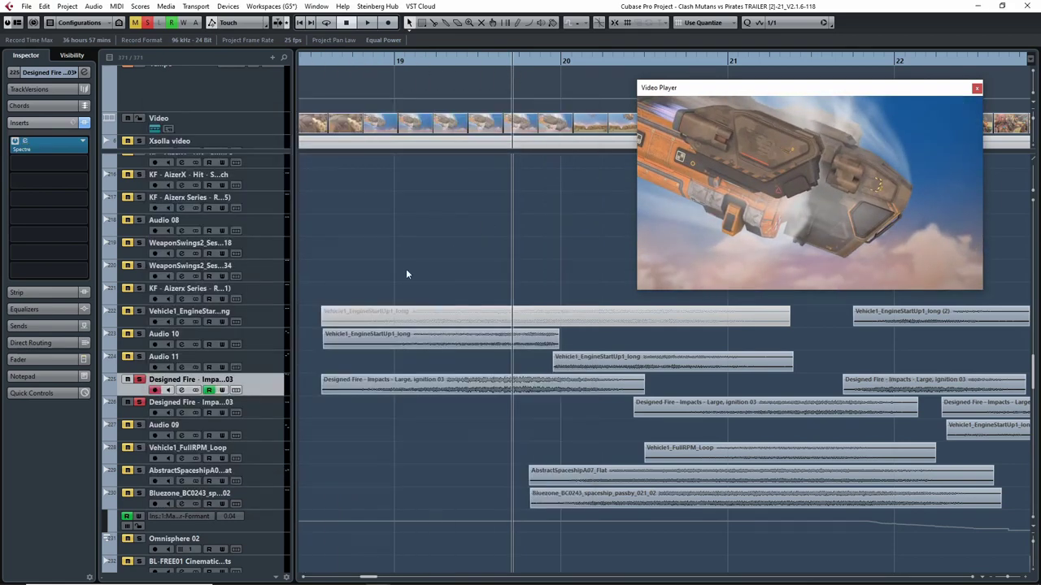
Check the Trackspacer 2.5 insert on the second Designed Fire track, close it and clear the solo from both fire tracks
left_click(134, 417)
left_click(52, 147)
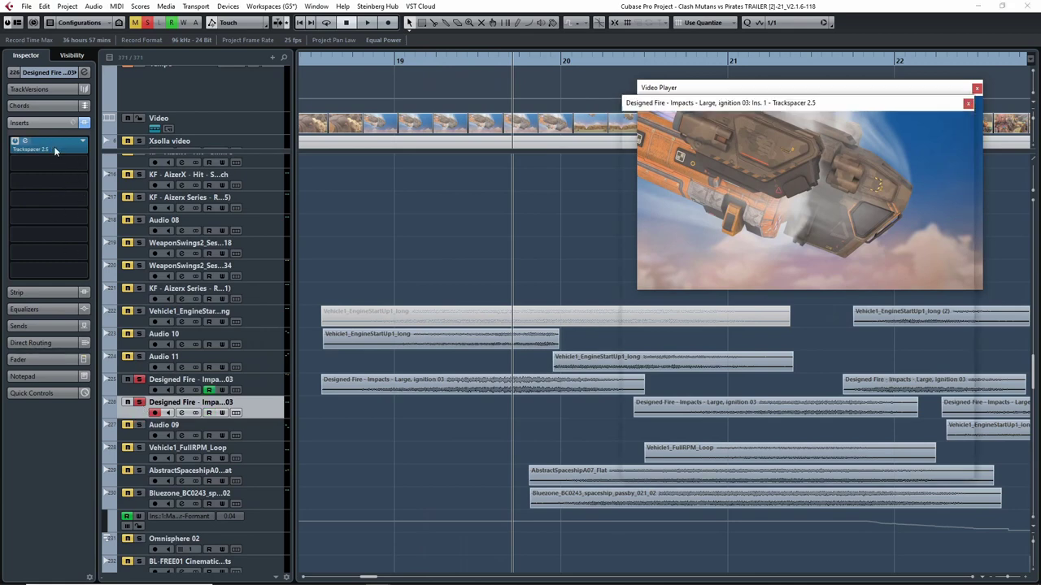
left_click(967, 103)
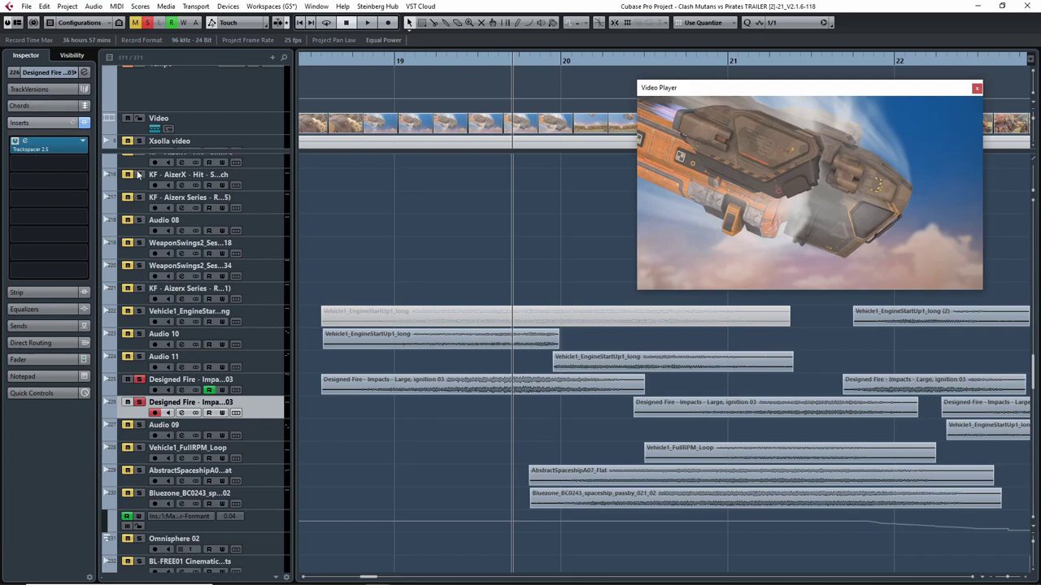
left_click_drag(489, 234, 330, 224)
left_click(139, 372)
left_click(140, 393)
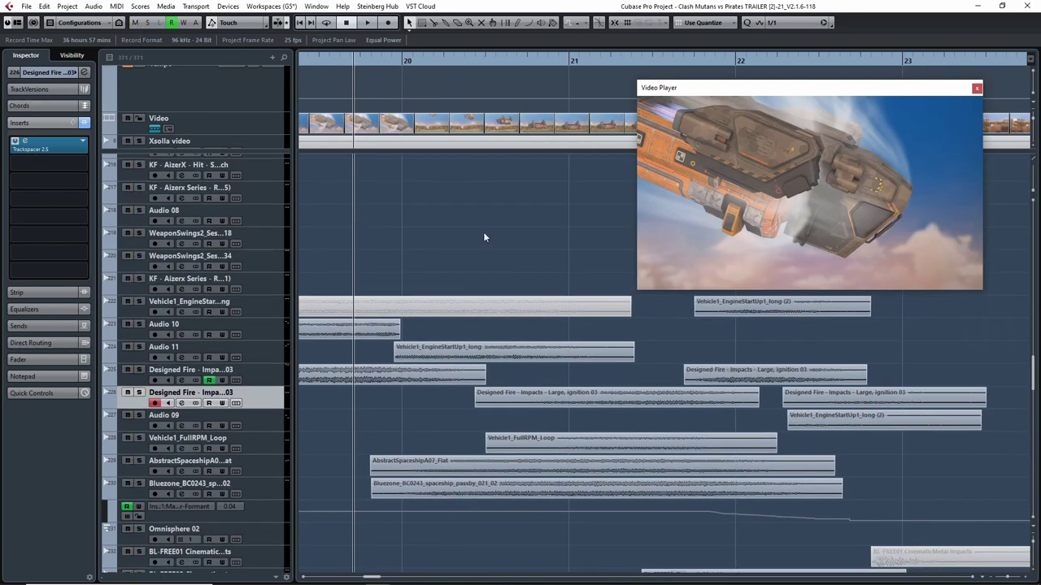
Solo the Audio 10 and Audio 11 engine tracks and place the playhead at about bar 18.5, just before their first clip
left_click_drag(441, 212, 501, 218)
key("g")
left_click_drag(810, 372, 207, 350)
key("h")
left_click(140, 310)
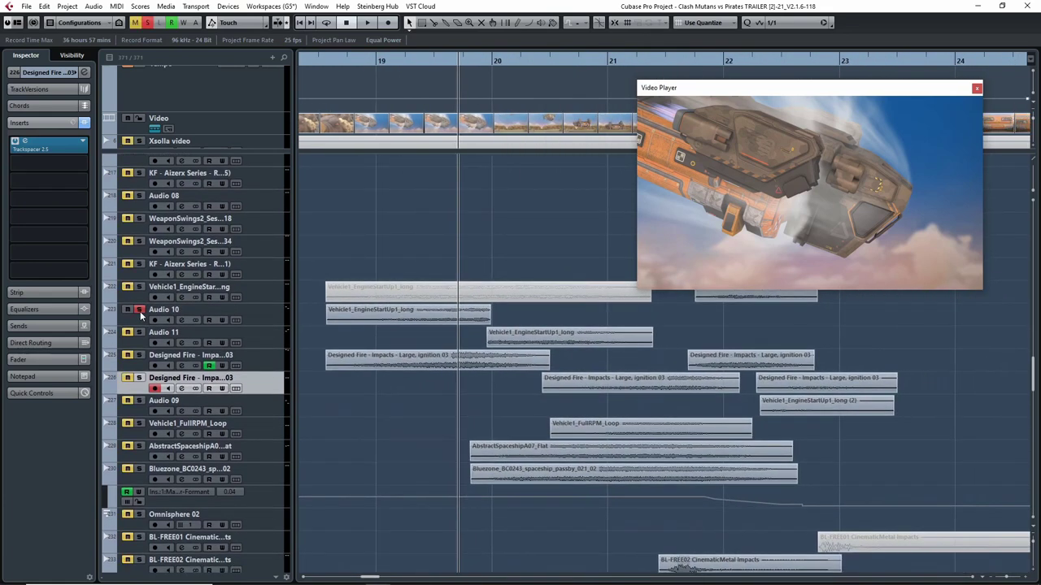
left_click(140, 333)
left_click(313, 62)
left_click_drag(524, 222, 487, 219)
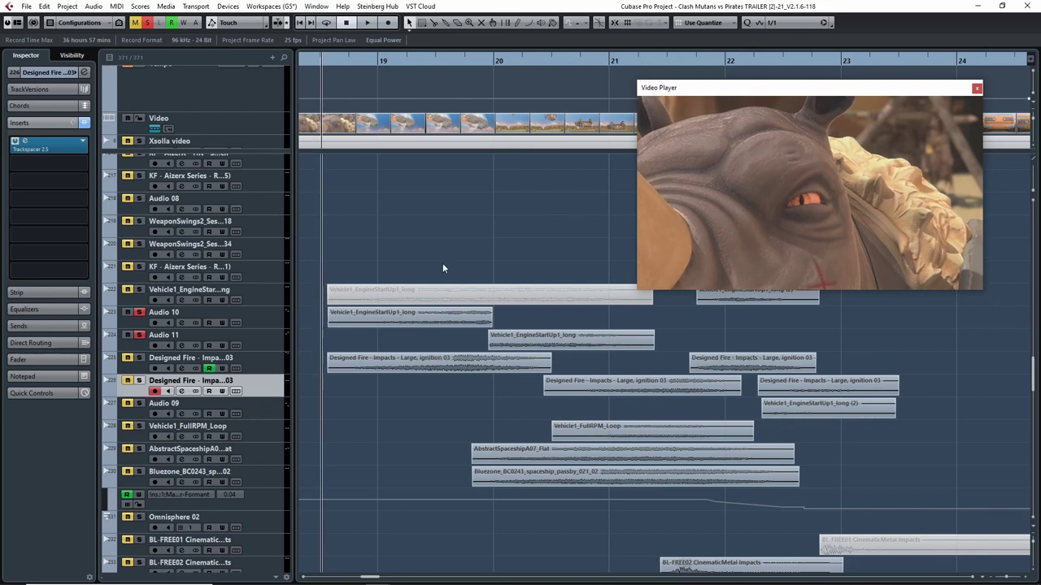
Audition the two soloed engine start-up layers past bar 21 and return the playhead to just before bar 19
key("space")
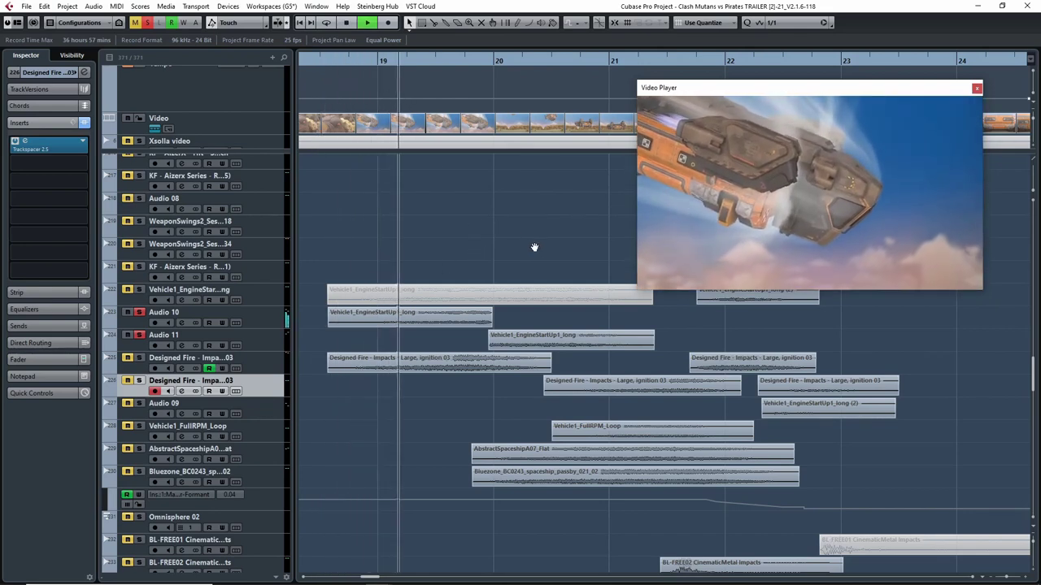
left_click_drag(534, 248, 510, 244)
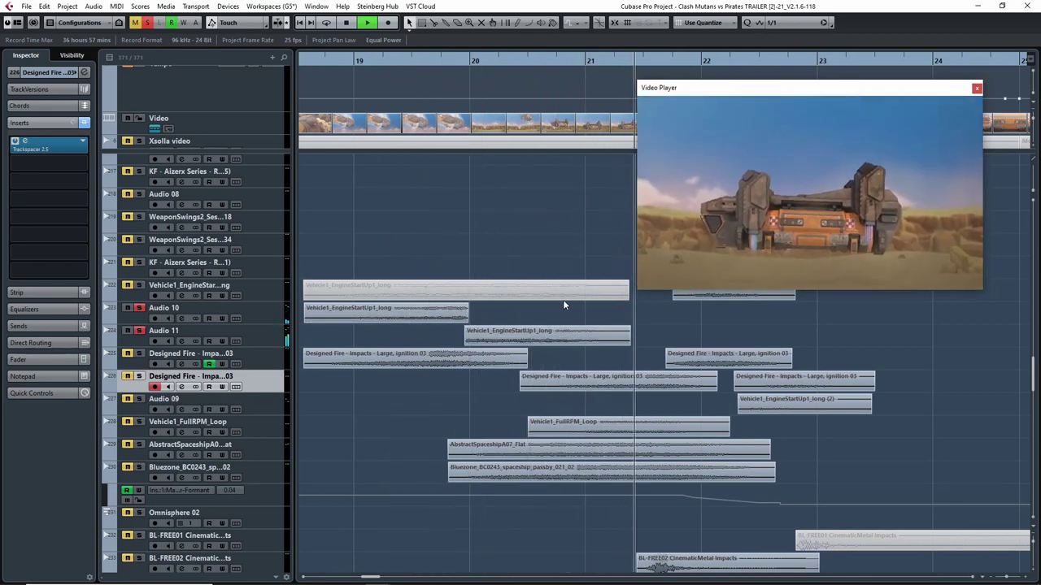
key("space")
left_click(407, 73)
left_click_drag(406, 75, 383, 115)
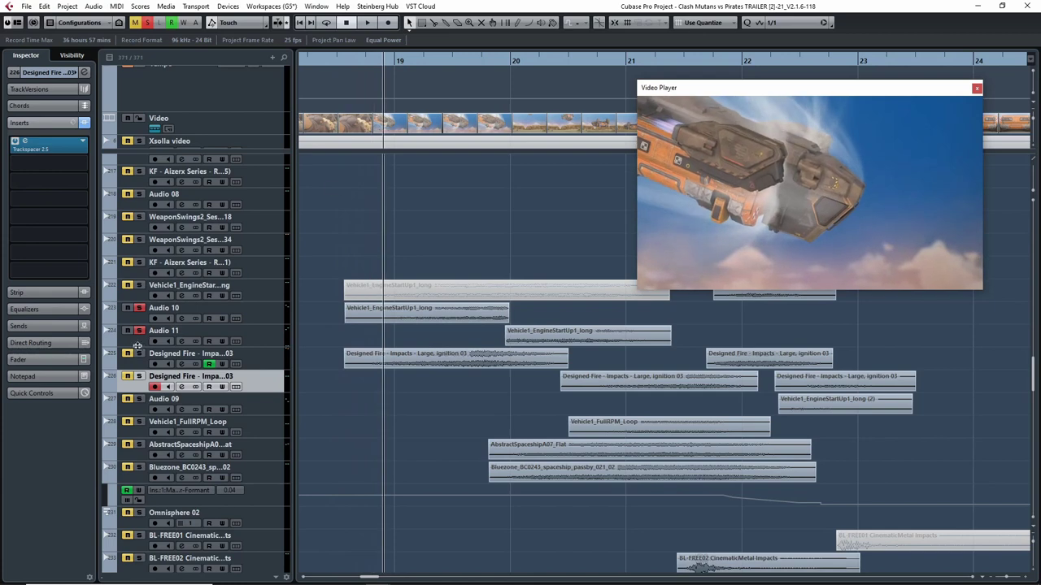
Select the Audio 10 and Audio 11 tracks together and replay their engine clips from just before bar 19 to about bar 21.5
left_click(132, 320)
left_click(135, 339, "shift")
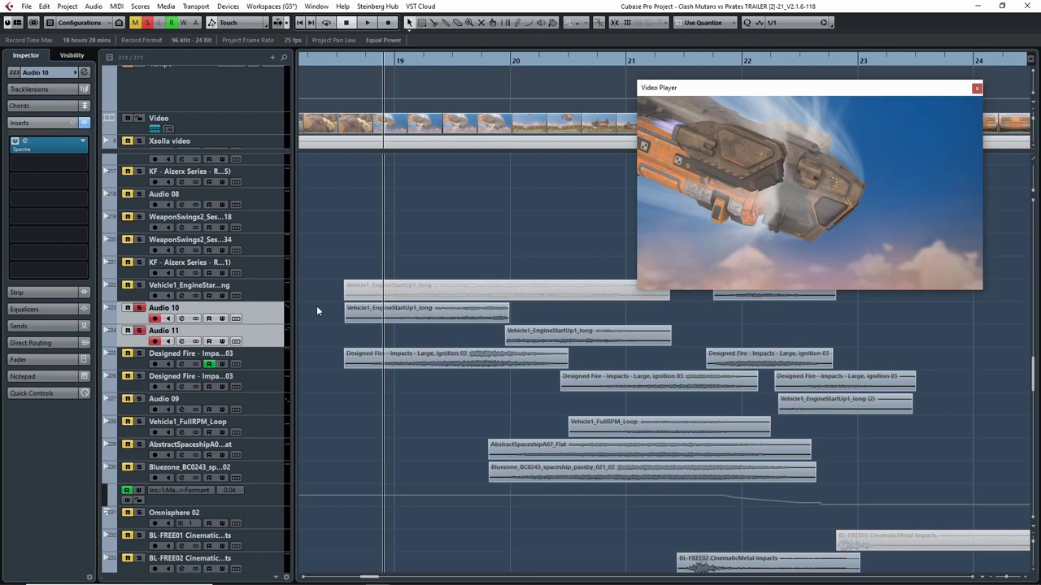
mouse_move(346, 63)
left_mouse_down()
mouse_move(327, 65)
mouse_move(346, 65)
left_mouse_up()
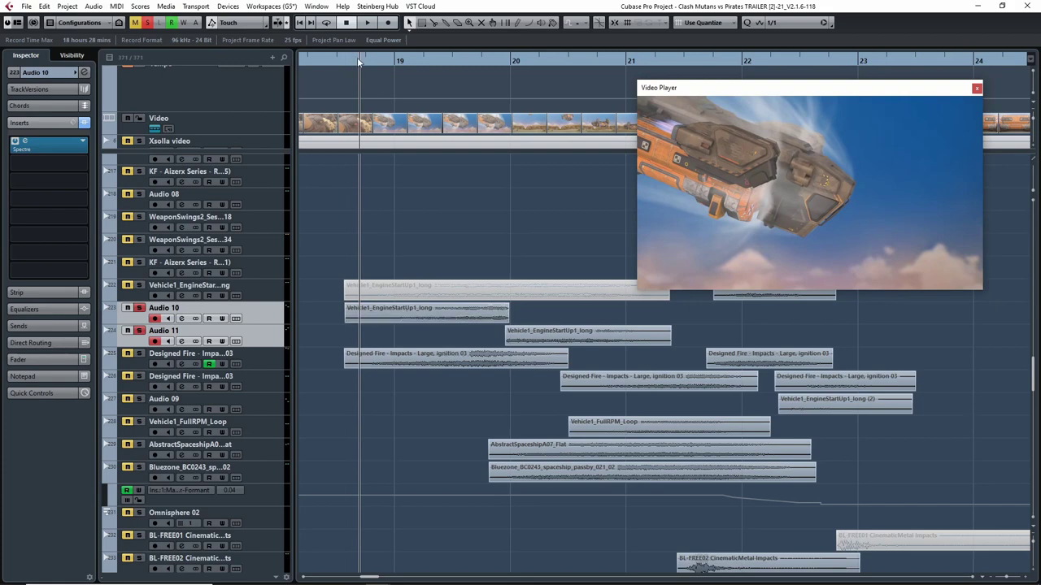
mouse_move(360, 62)
left_mouse_down()
mouse_move(343, 63)
mouse_move(379, 65)
left_mouse_up()
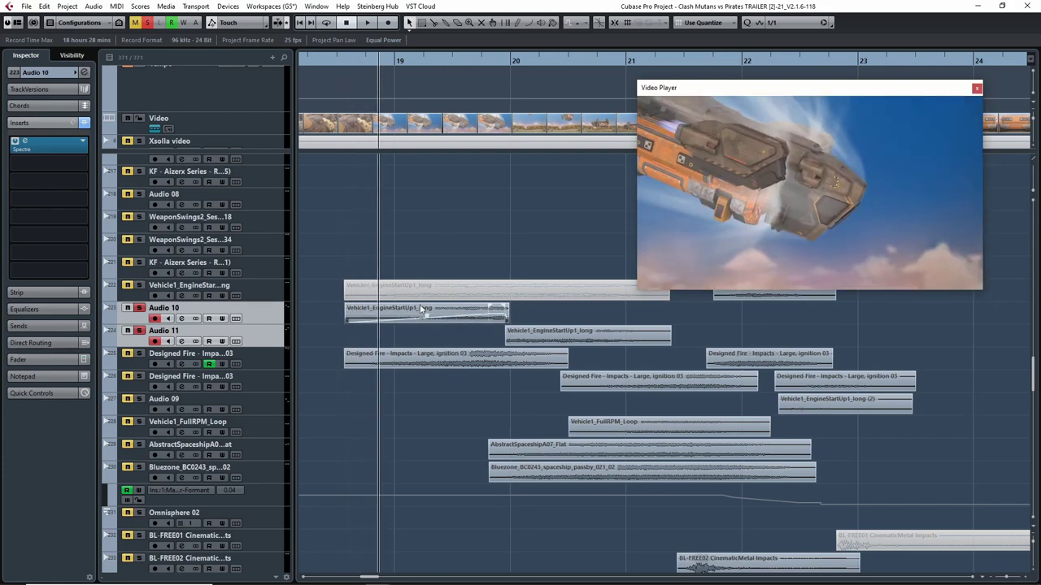
key("space")
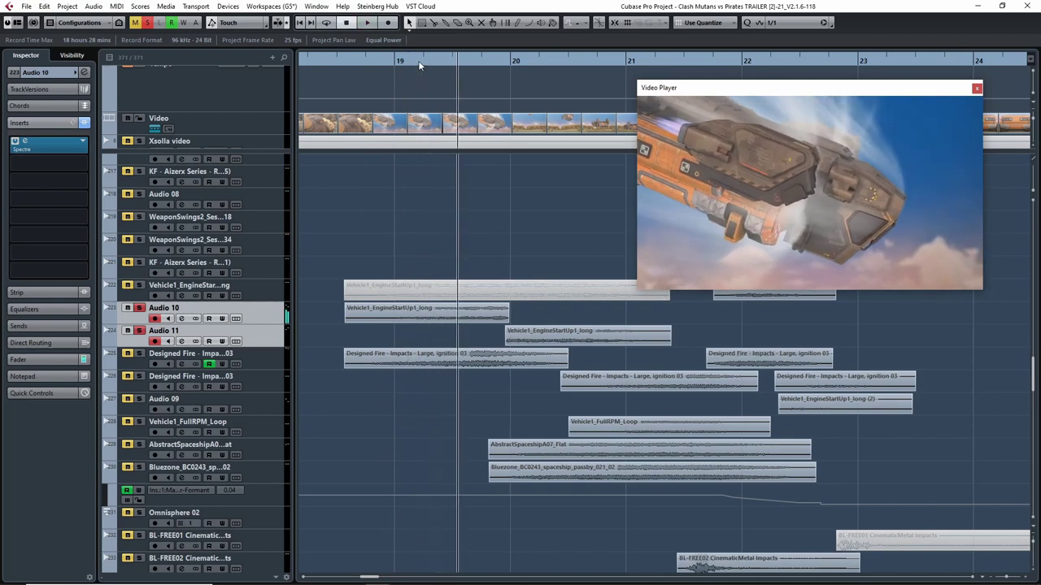
key("space")
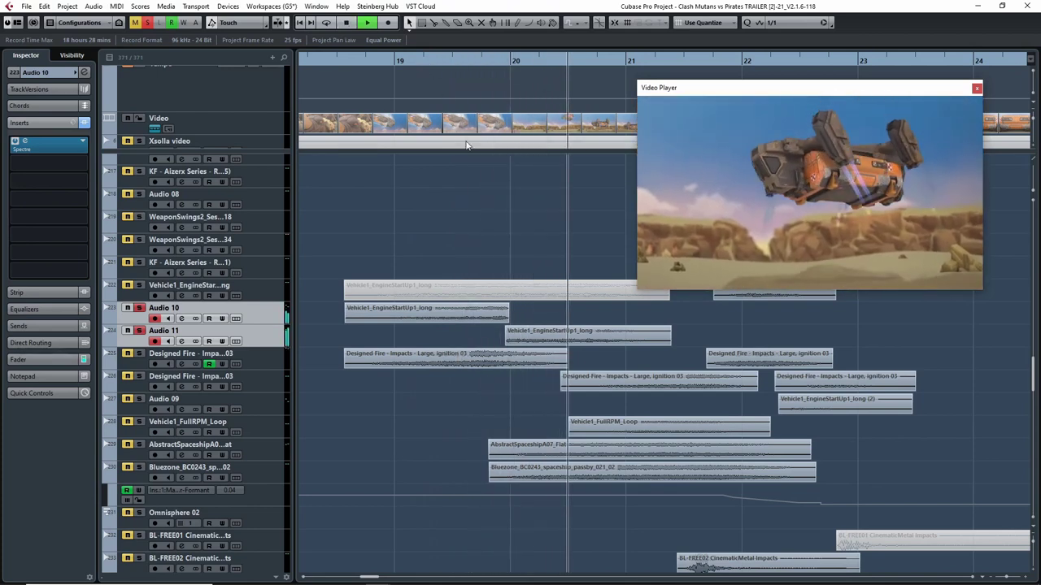
key("space")
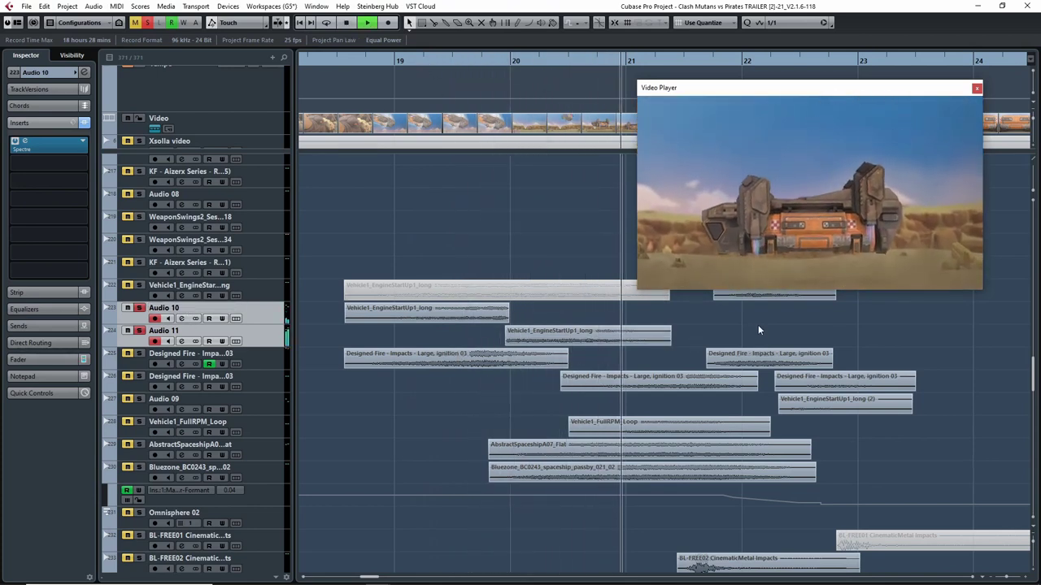
left_click_drag(821, 327, 654, 330)
key("space")
Solo the Vehicle1_EngineStartUp track and audition its second clip against the vehicle shot around bar 22
scroll(580, 327, "right", 2)
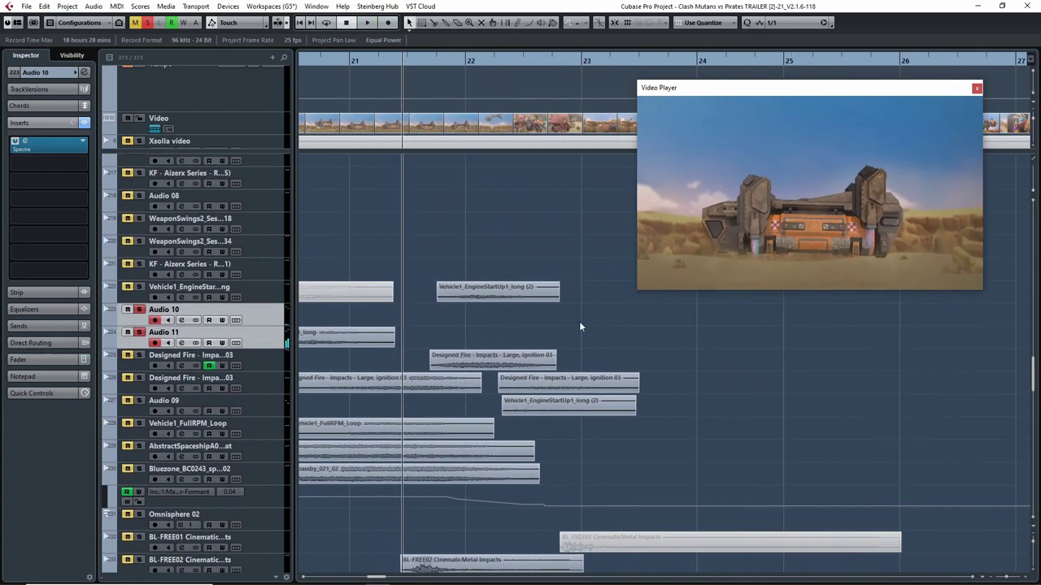
left_click_drag(489, 334, 621, 328)
left_click_drag(471, 64, 562, 83)
key("space")
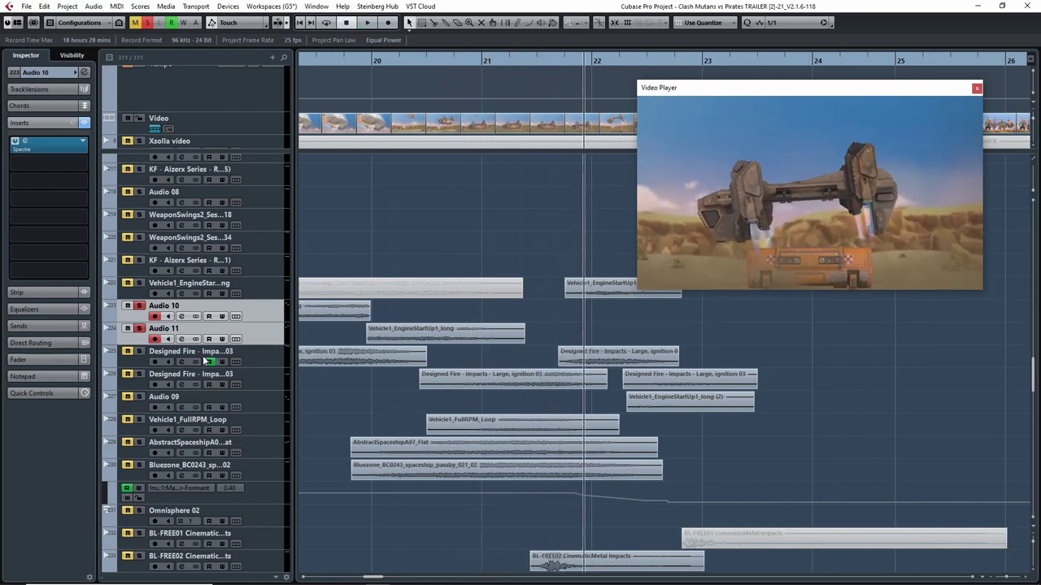
left_click_drag(703, 340, 587, 333)
key("space")
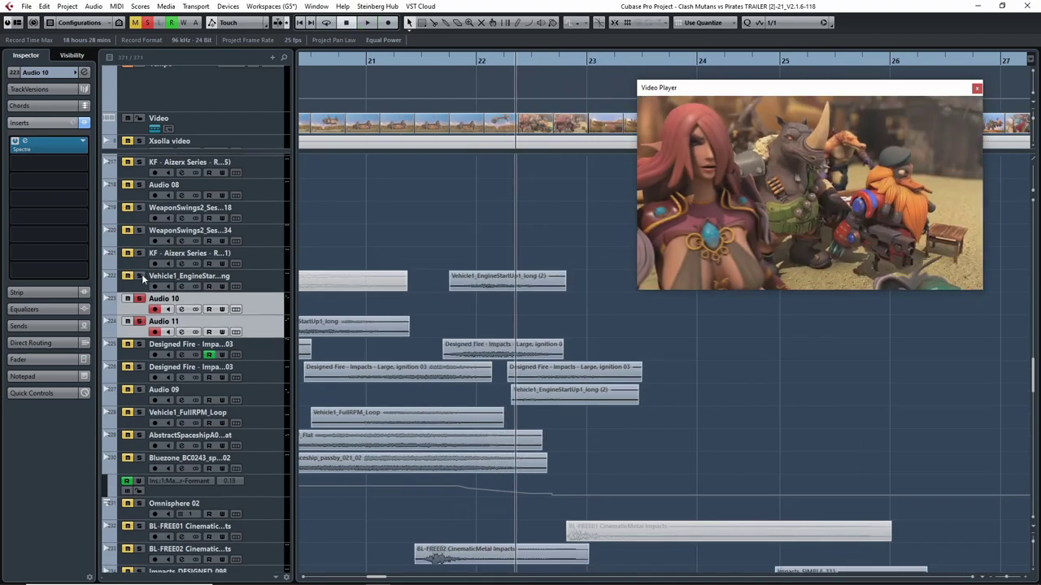
left_click(140, 276)
left_click(435, 60)
key("space")
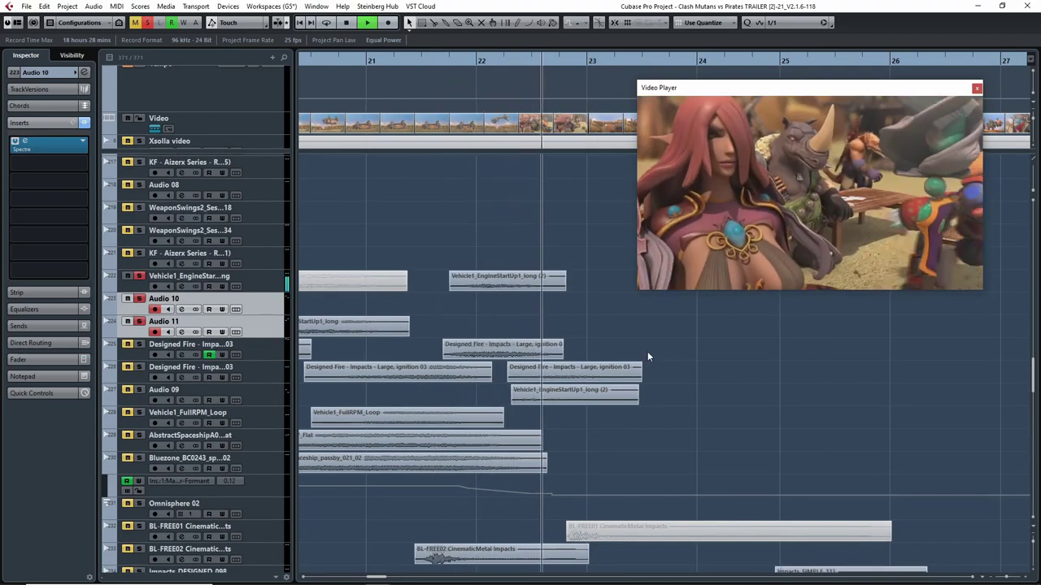
key("space")
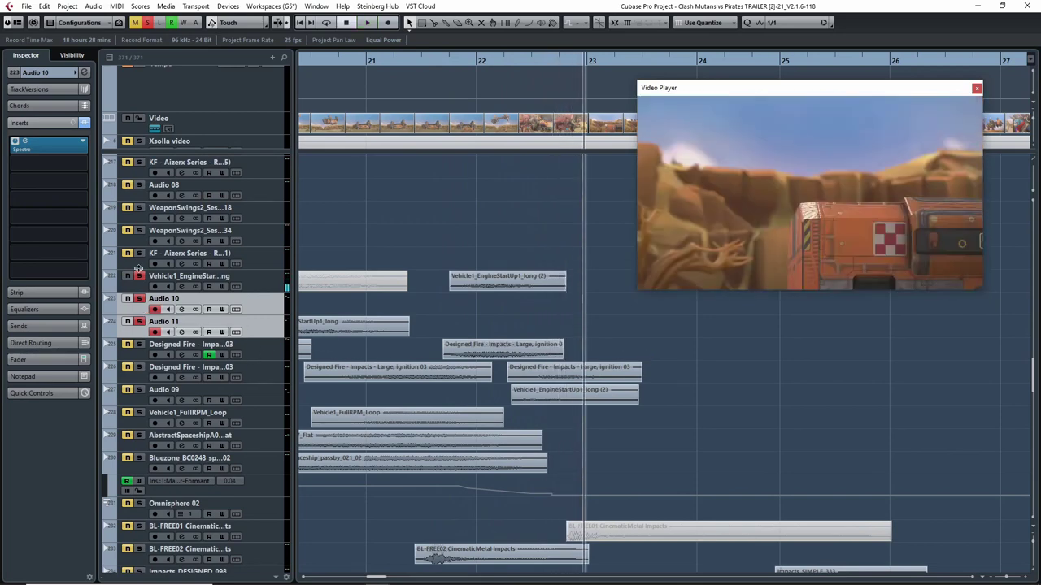
Play the engine layers from before bar 18.5, adding both Designed Fire tracks to the solo to hear them together
left_click(138, 322)
left_click(139, 276)
key("g")
key("space")
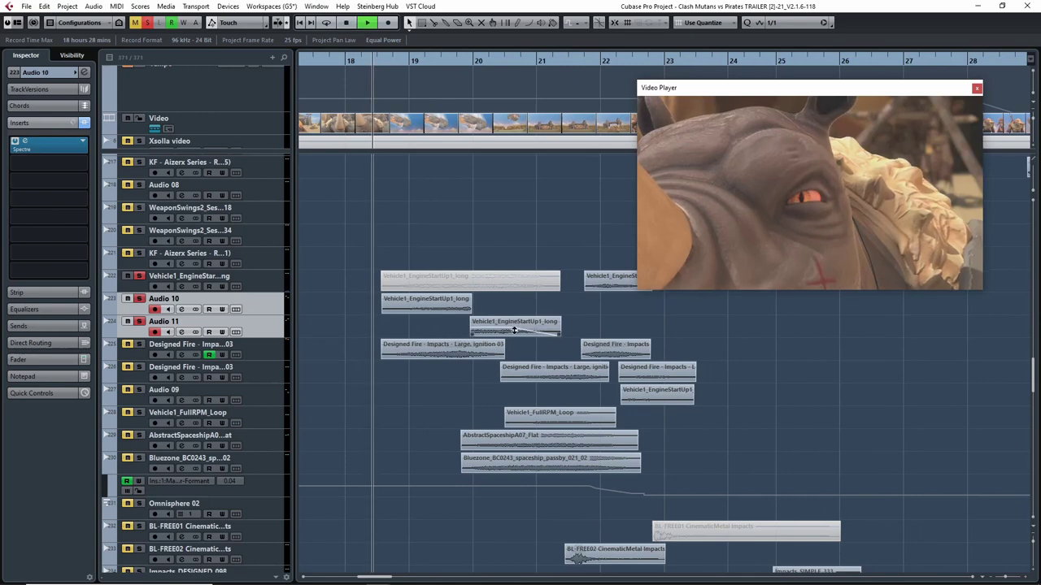
left_click(140, 345)
left_click(140, 368)
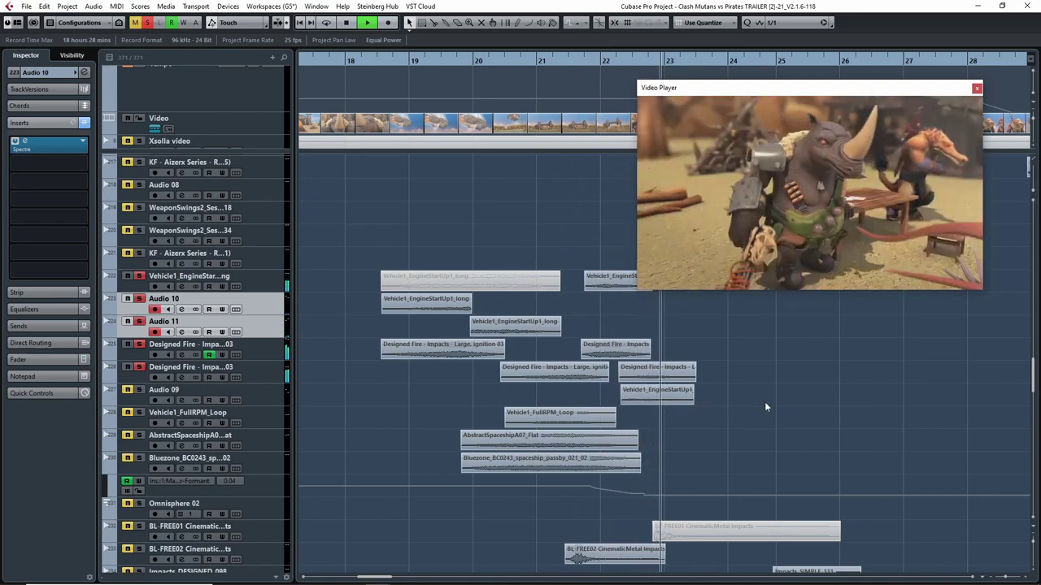
scroll(768, 404, "right", 3)
scroll(626, 394, "down", 1)
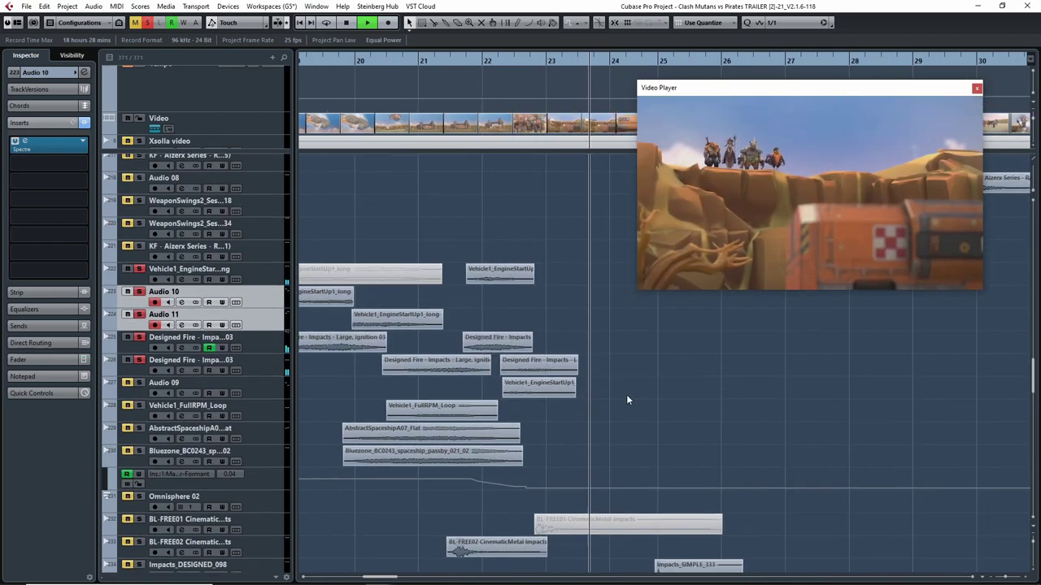
Stop playback, clear the engine and fire solos, select the Bluezone spaceship passby track and leave only Vehicle1_FullRPM_Loop soloed
left_click(138, 359)
left_click(138, 405)
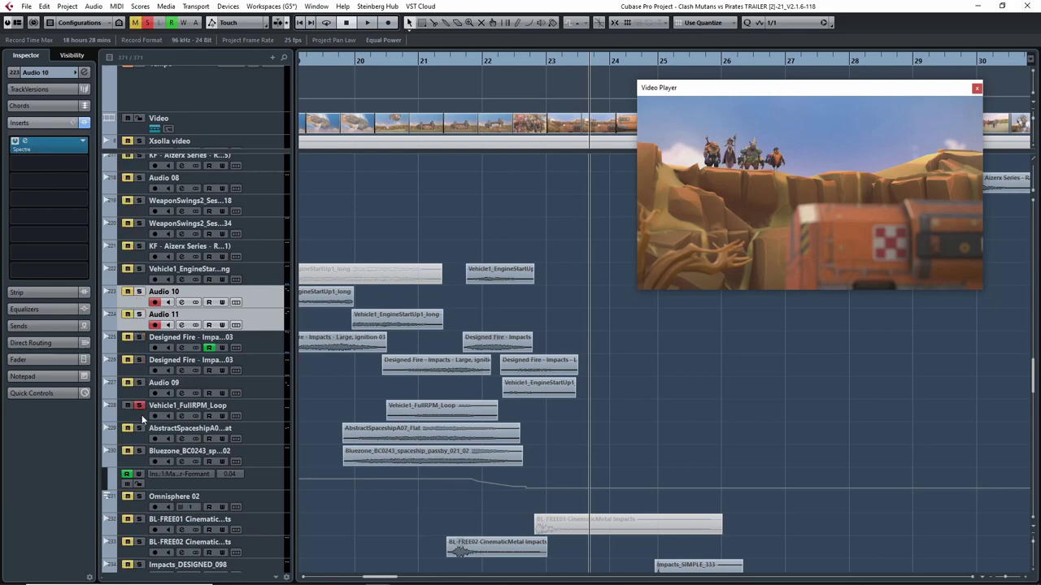
left_click(138, 428)
left_click(261, 453)
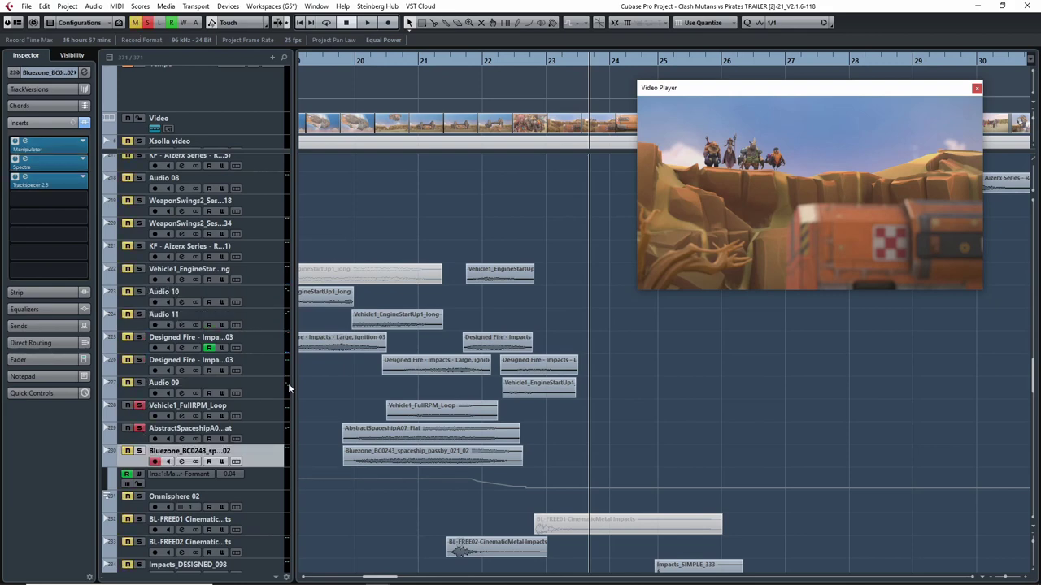
left_click(139, 451)
left_click(138, 405)
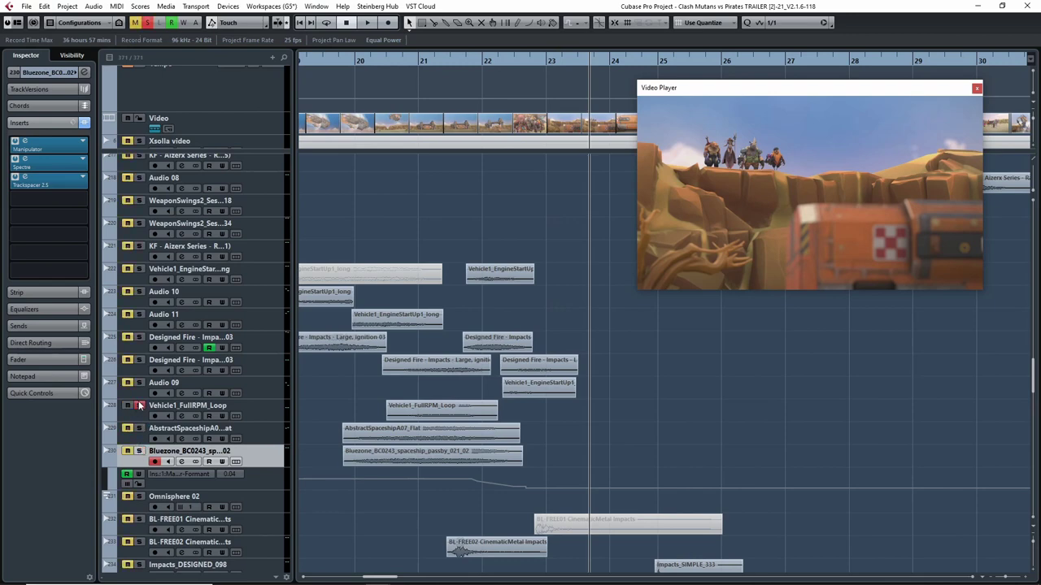
Audition the soloed Vehicle1_FullRPM_Loop against the vehicle landing from about bar 20.5, and return the playback cursor to the clip's start
left_click(391, 62)
key("space")
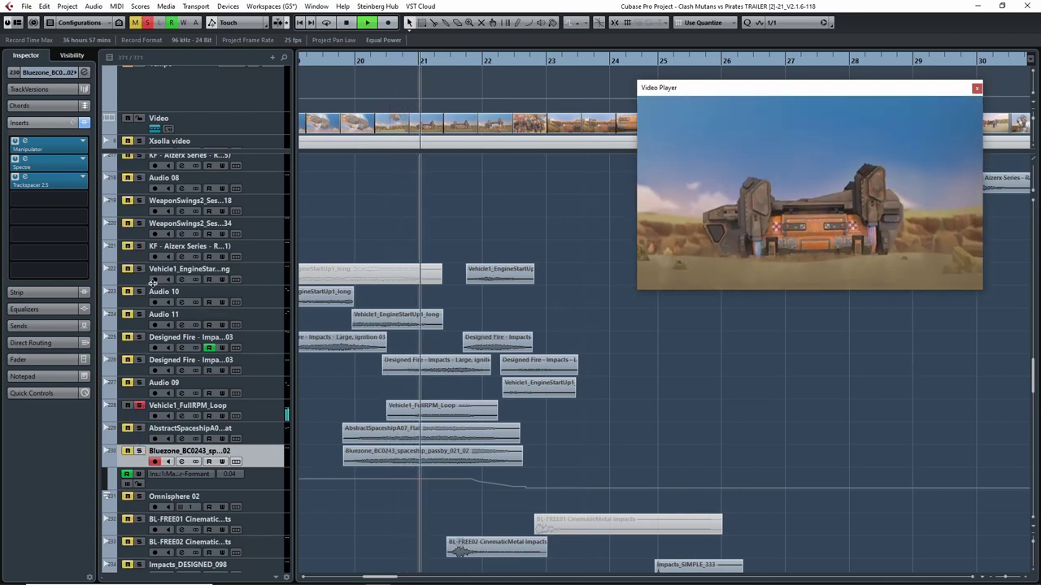
key("space")
left_click_drag(563, 443, 619, 429)
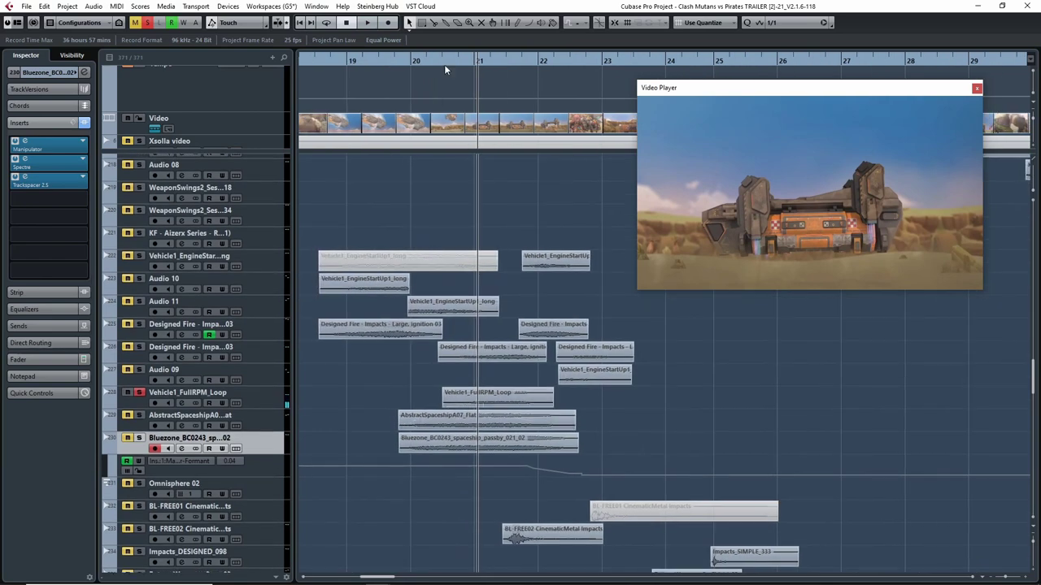
left_click(444, 65)
Examine the Vehicle1_FullRPM_Loop clip's fade shape, deselect the clip, clear the track's solo and select the track
left_click_drag(416, 387, 481, 396)
left_click(595, 402)
left_click_drag(569, 401, 430, 373)
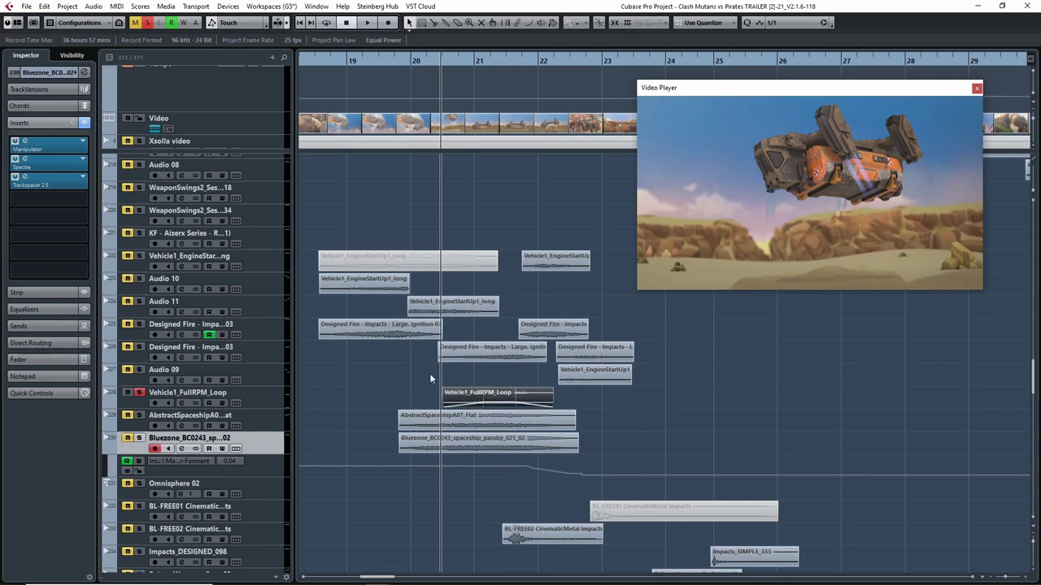
left_click(429, 374)
left_click(459, 396)
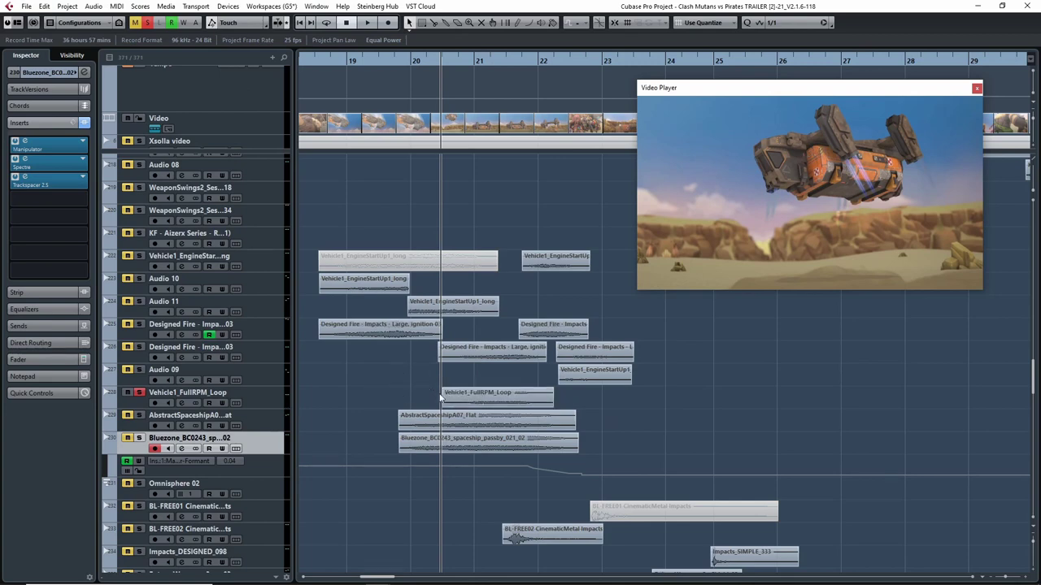
left_click(143, 393)
left_click(144, 399)
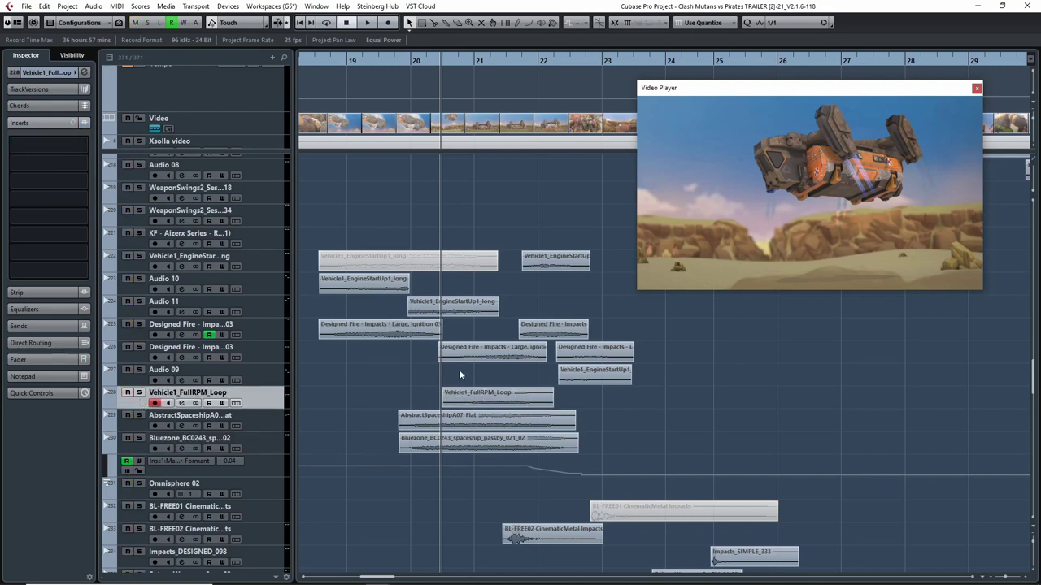
left_click(139, 348)
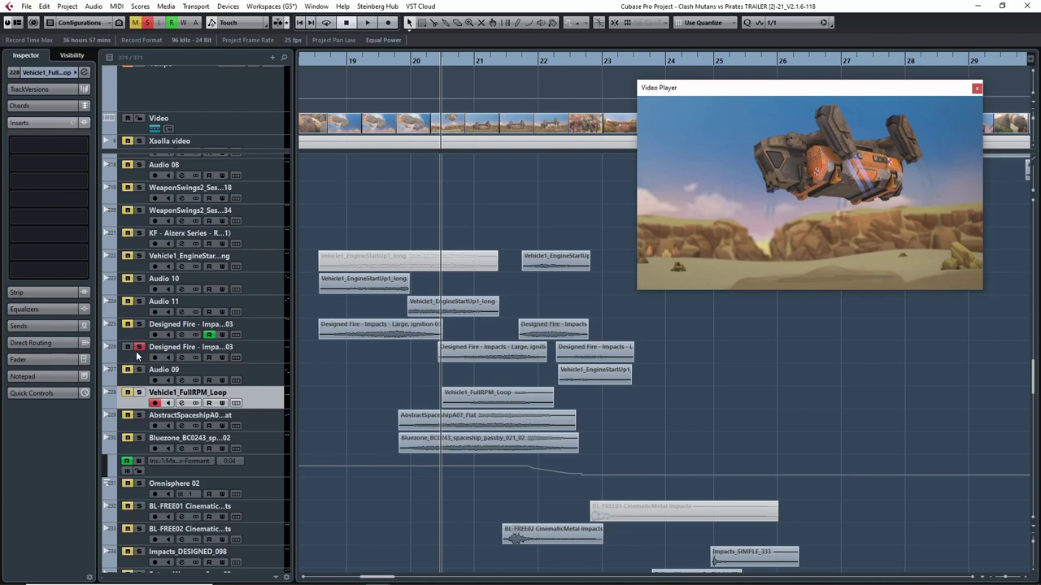
left_click(140, 271)
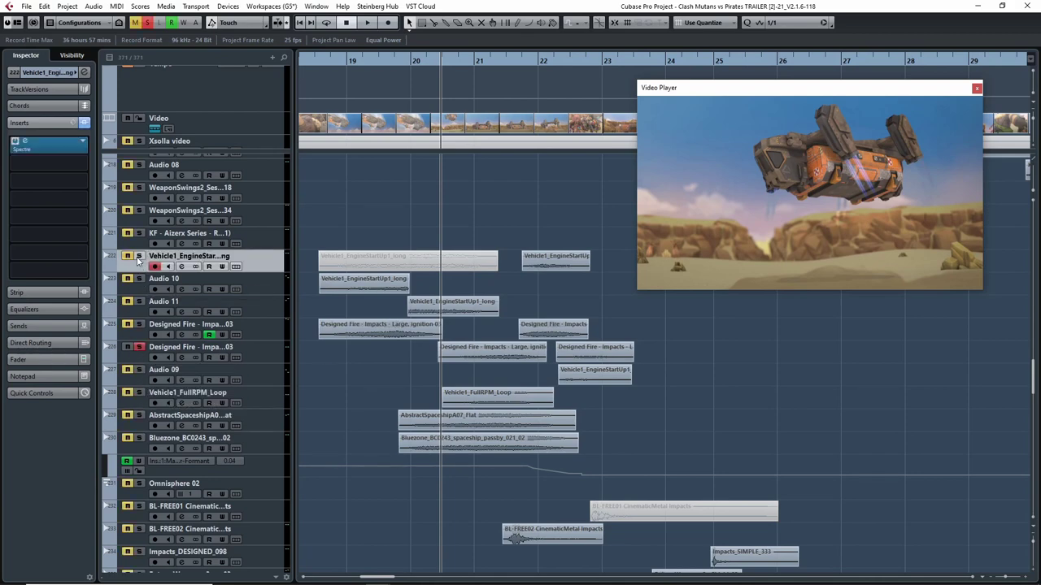
left_click(138, 400)
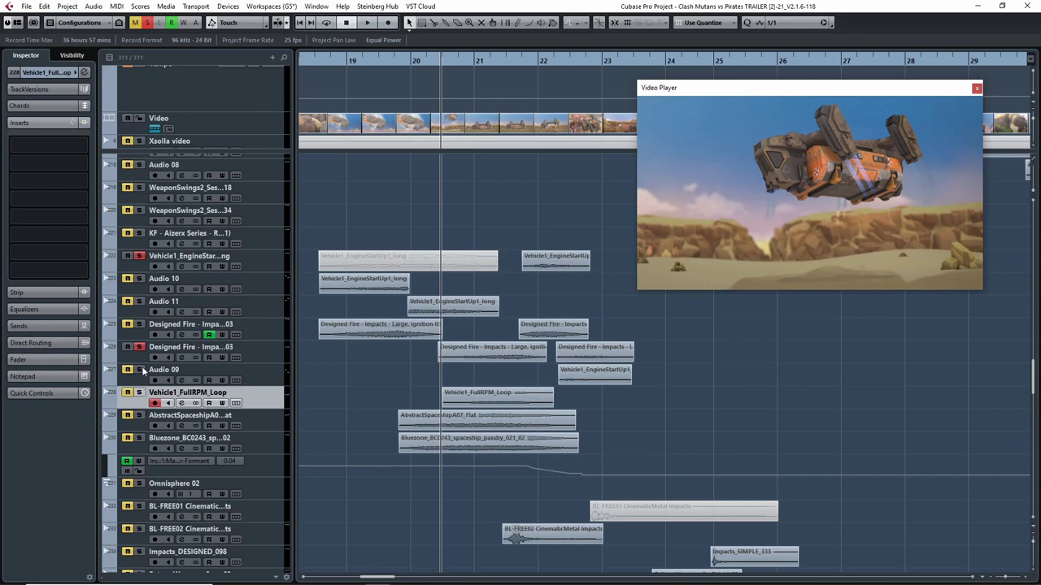
left_click(139, 256)
left_click(142, 271)
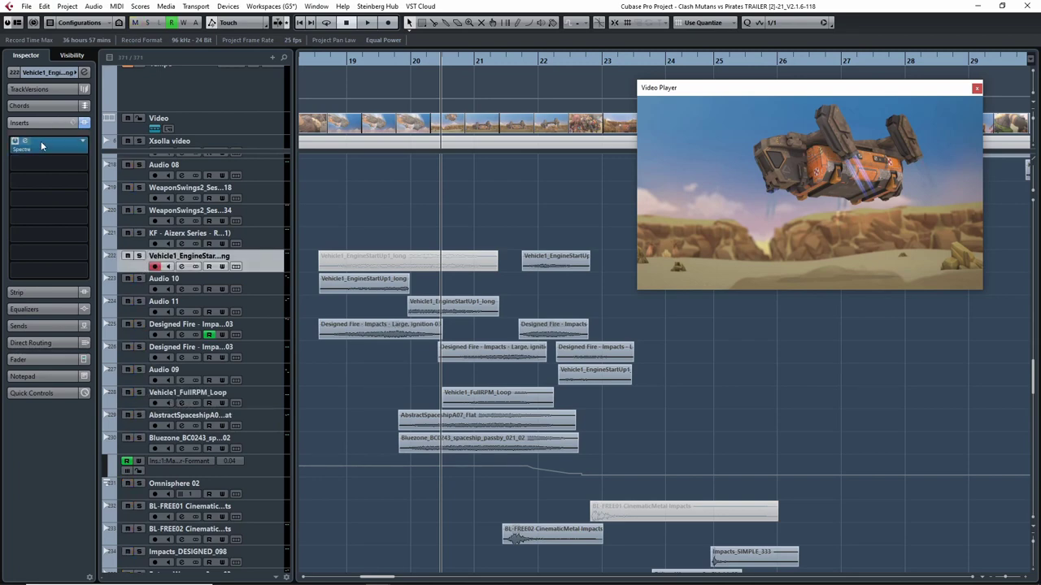
Review the Spectre insert on the Vehicle1_EngineStartUp track, close its window and select the Audio 10 track
left_click(41, 145)
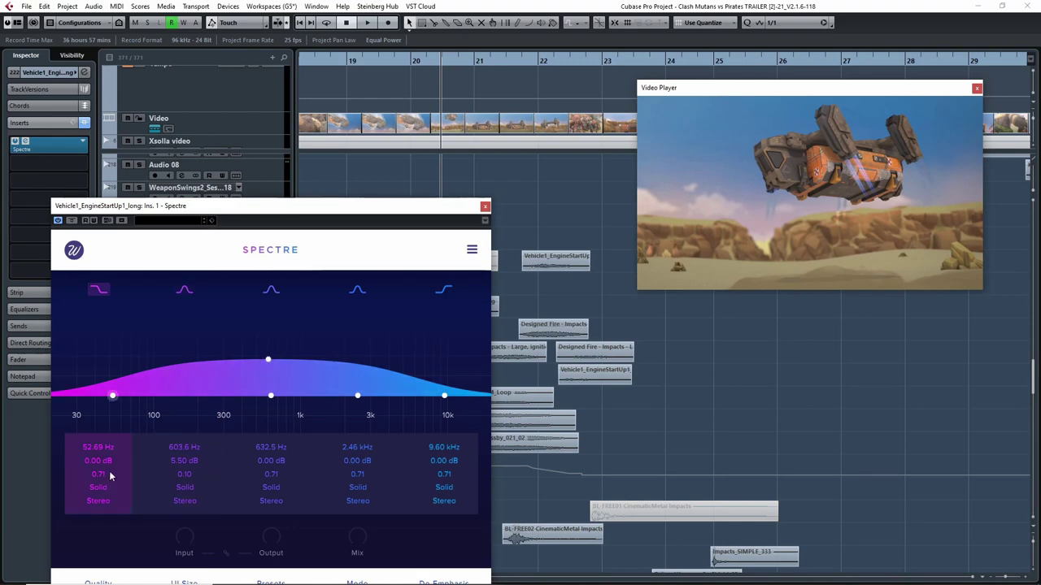
left_click(485, 206)
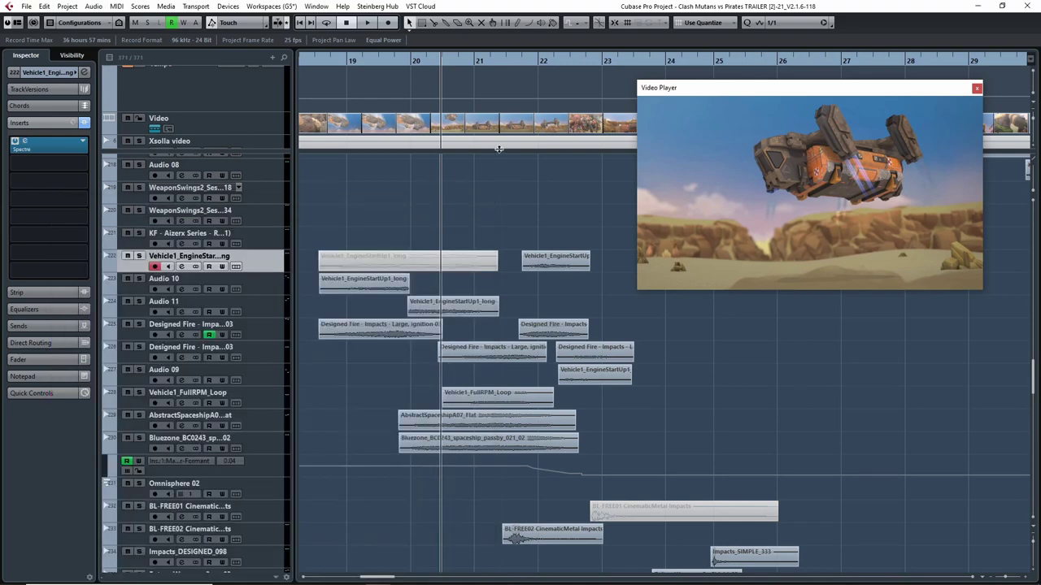
left_click(140, 233)
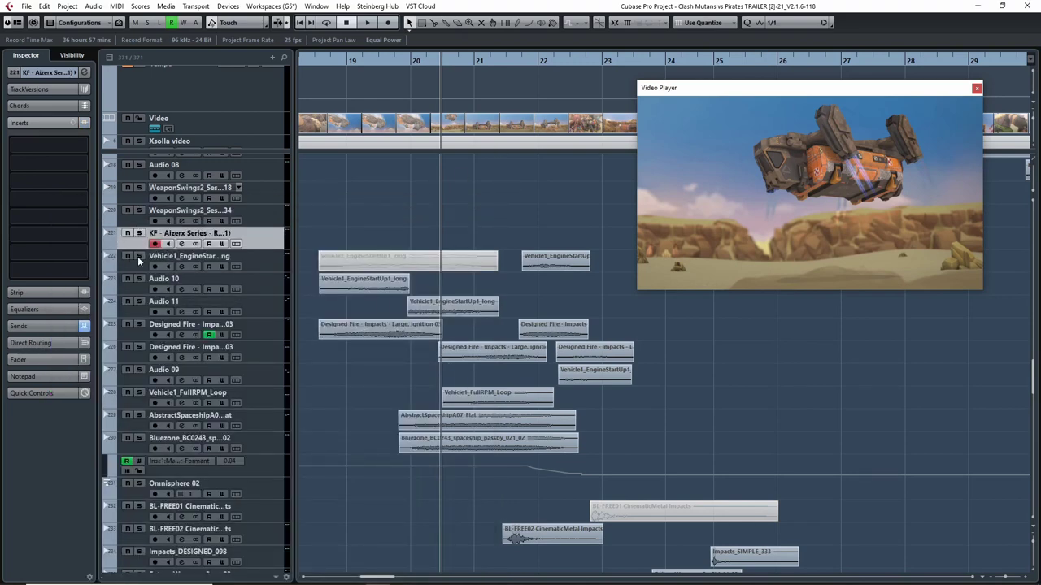
left_click(140, 278)
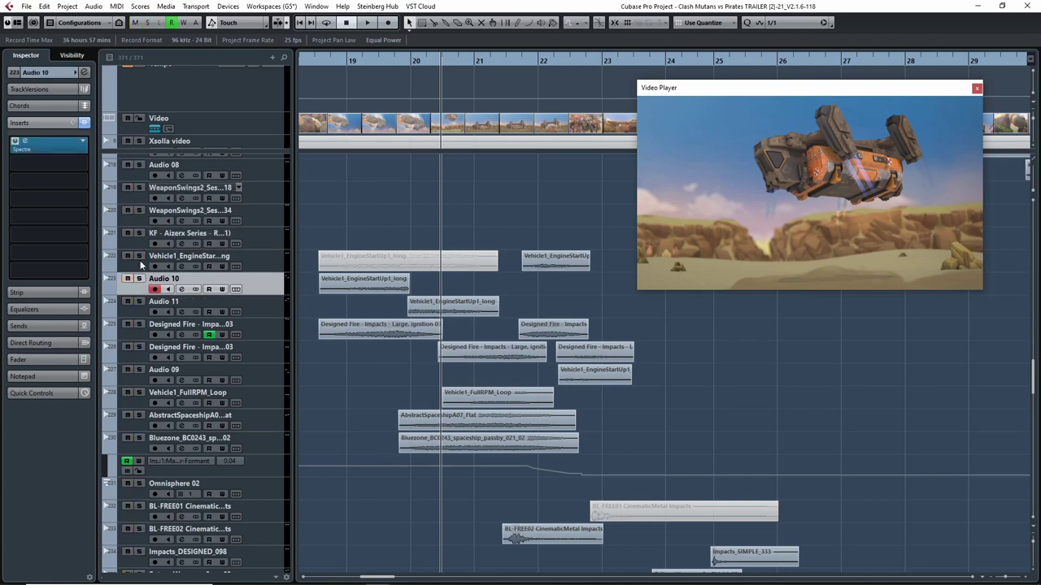
left_click_drag(136, 417, 139, 440)
left_click_drag(469, 65, 382, 129)
left_click(136, 427)
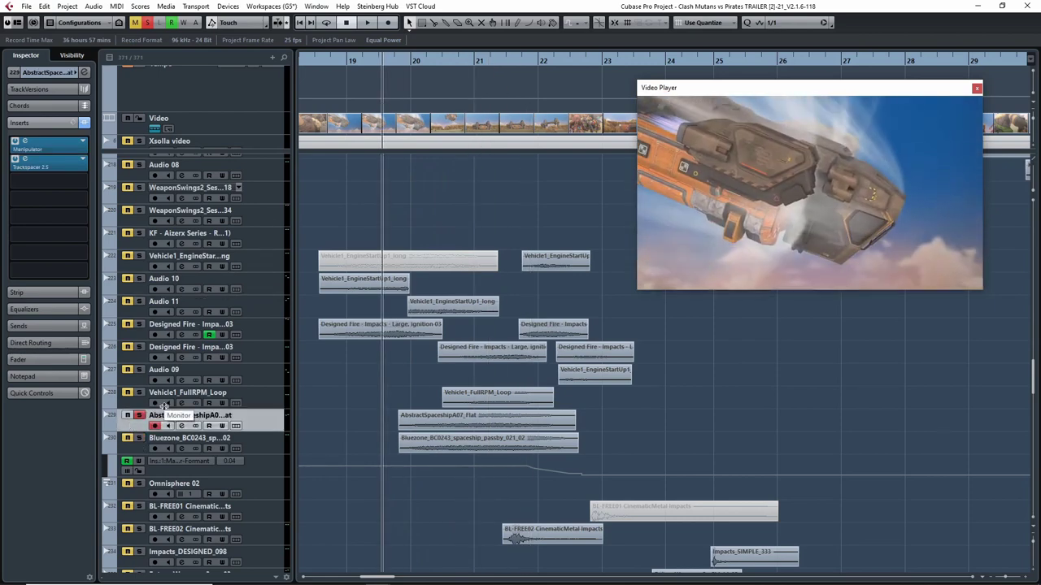
left_click(139, 438)
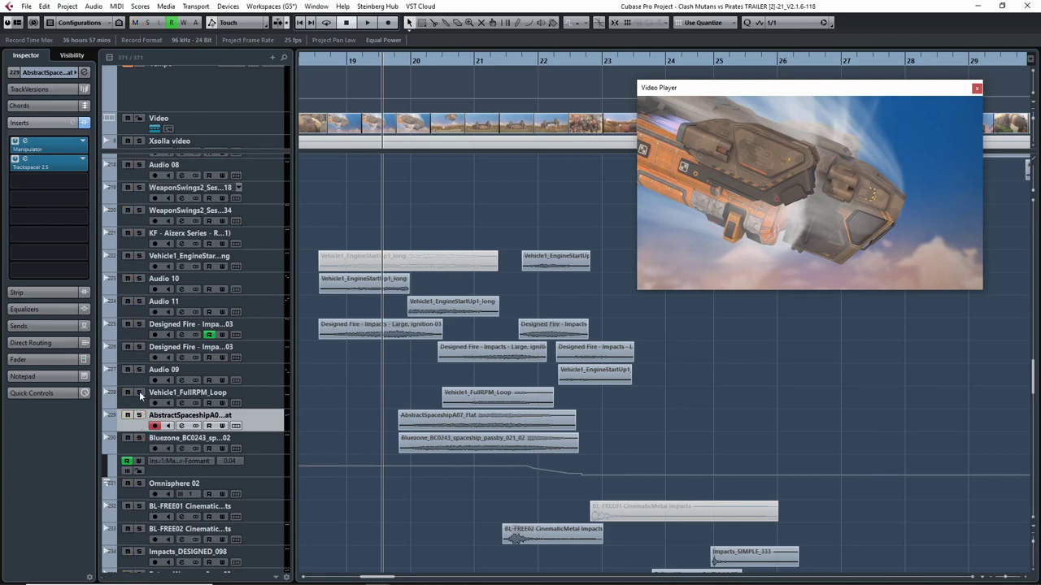
Solo Vehicle1_EngineStartUp, Audio 10, Audio 11, both Designed Fire tracks and Vehicle1_FullRPM_Loop, and play them together from before bar 18.5 to about bar 21.5
left_click(139, 393)
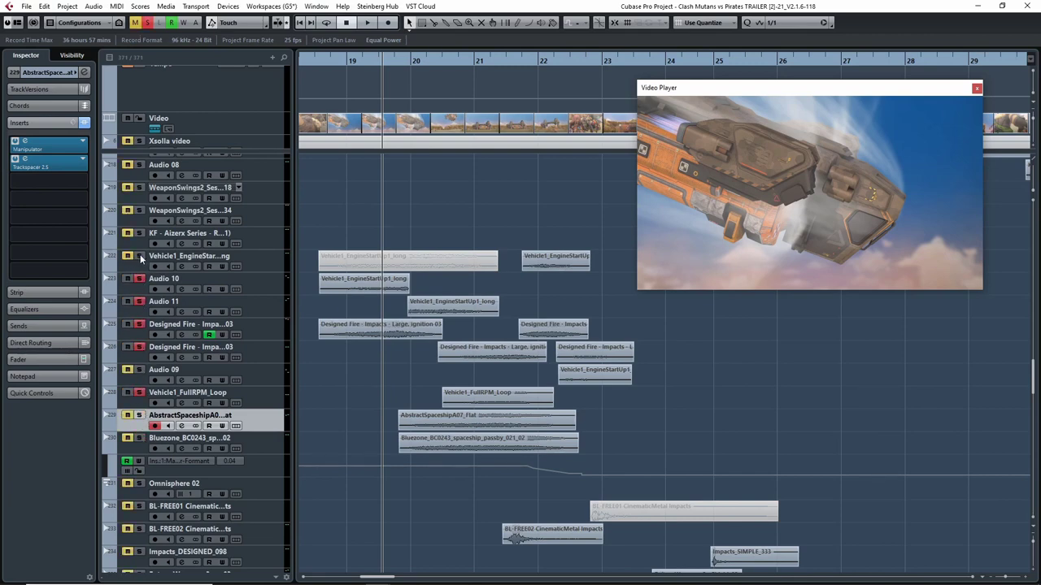
left_click_drag(366, 69, 303, 61)
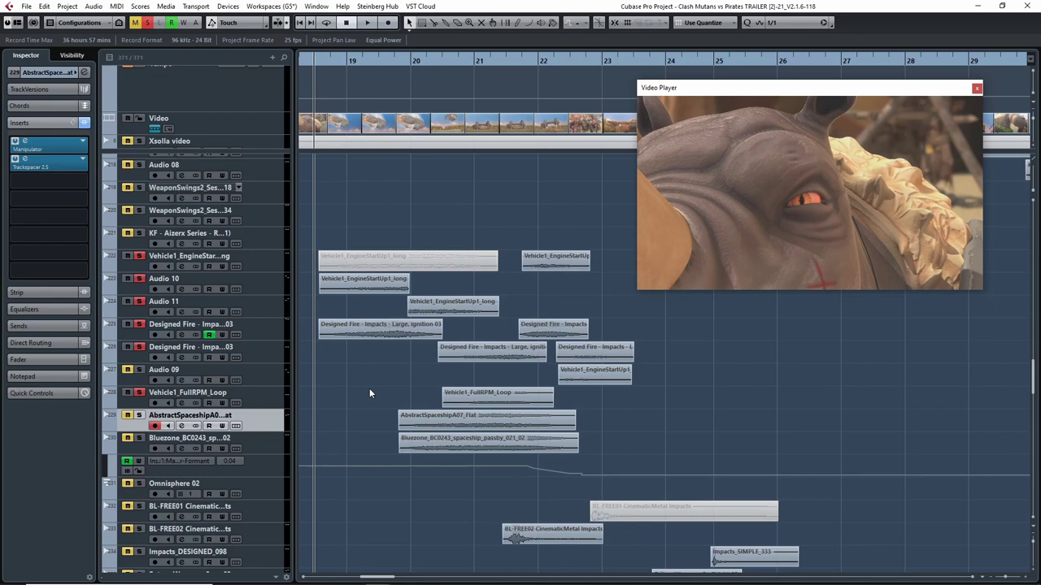
key("space")
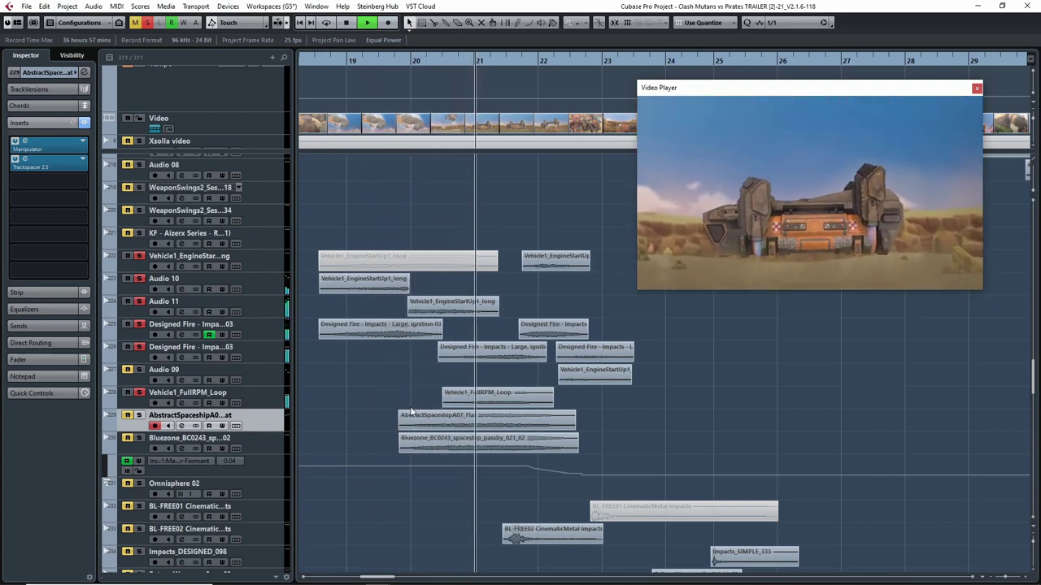
key("space")
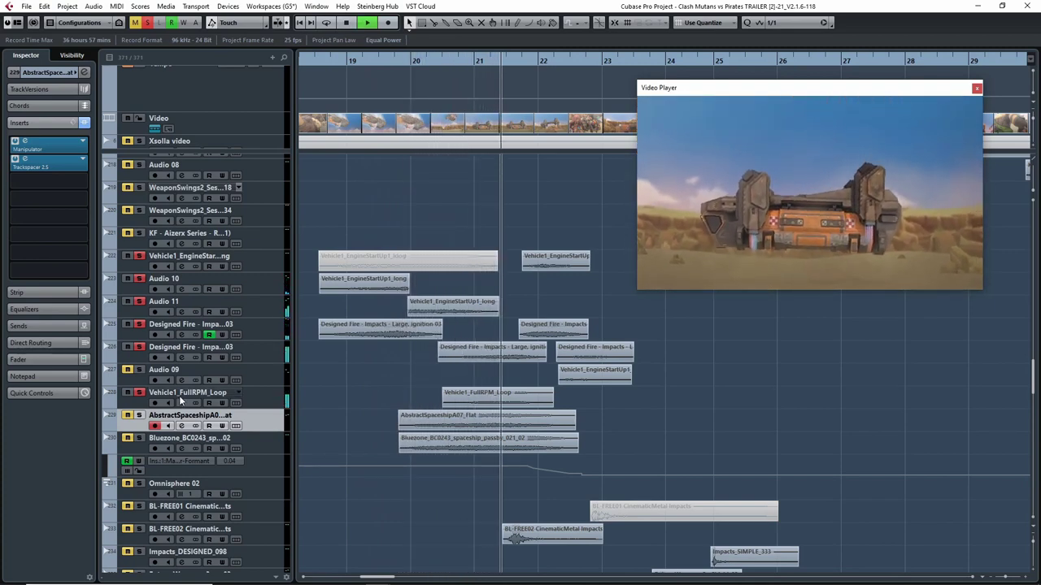
left_click_drag(482, 63, 456, 90)
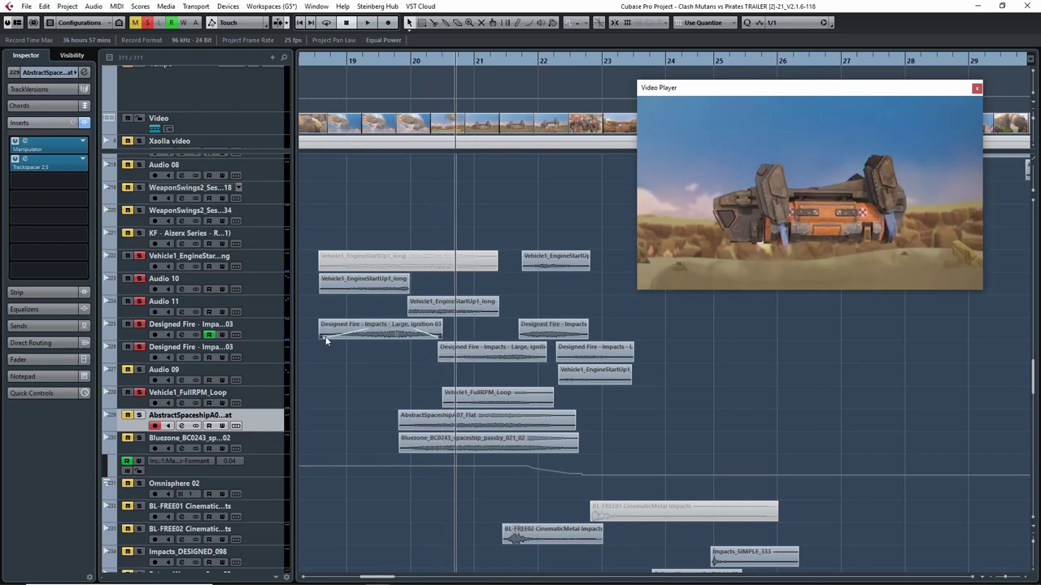
Check the inserts of the second Designed Fire, Audio 10 and first Designed Fire tracks, and place the playback cursor just past bar 20
left_click(127, 355)
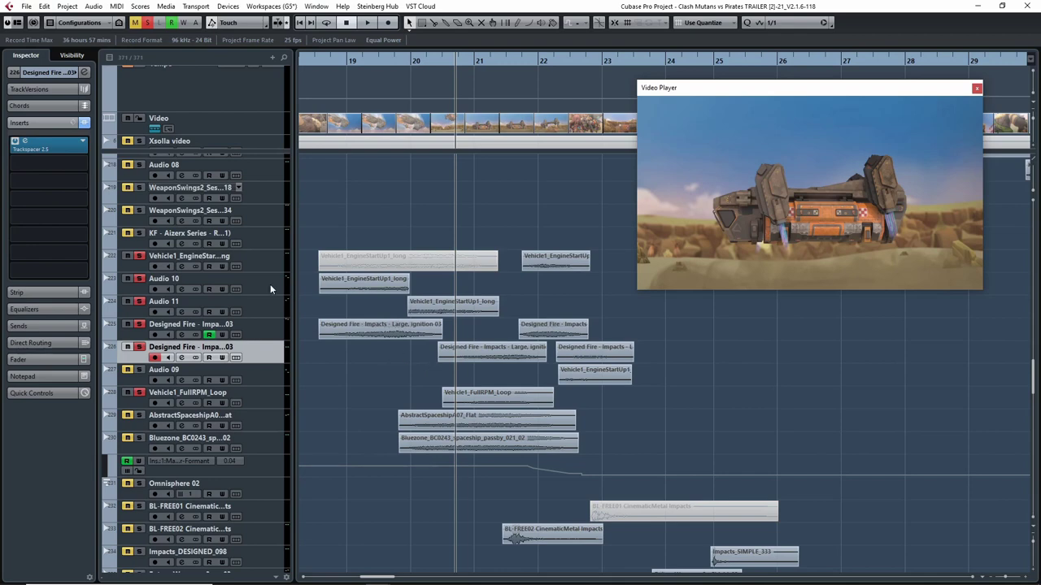
left_click(128, 270)
left_click(138, 288)
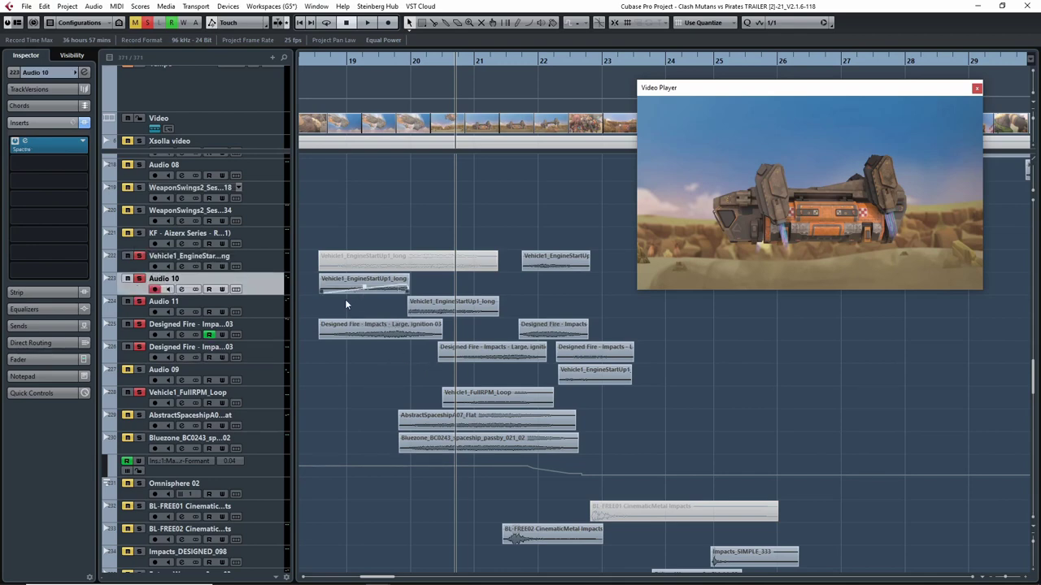
left_click(127, 338)
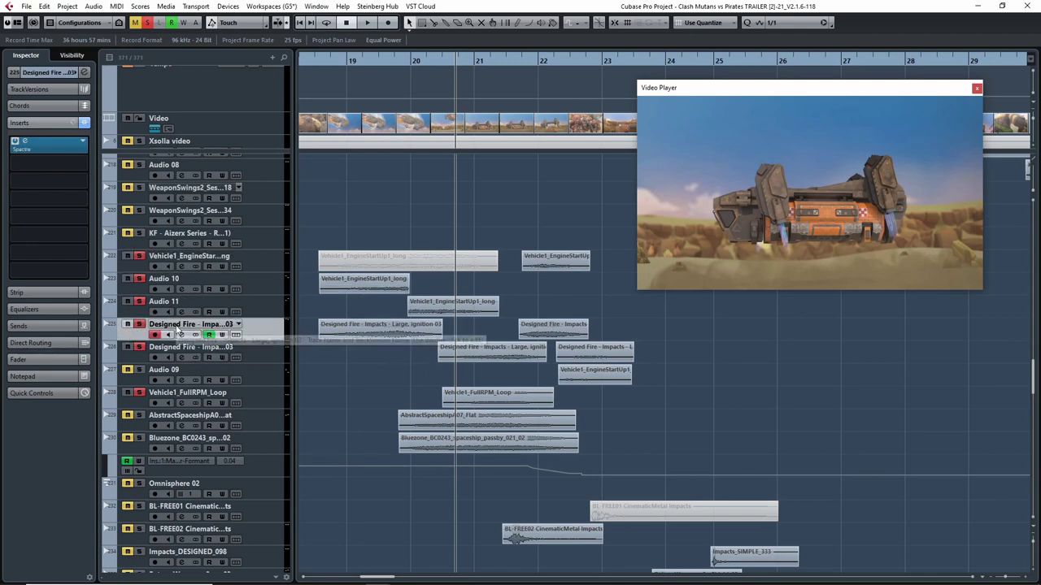
double_click(192, 325)
left_click(377, 357)
left_click_drag(428, 59, 421, 92)
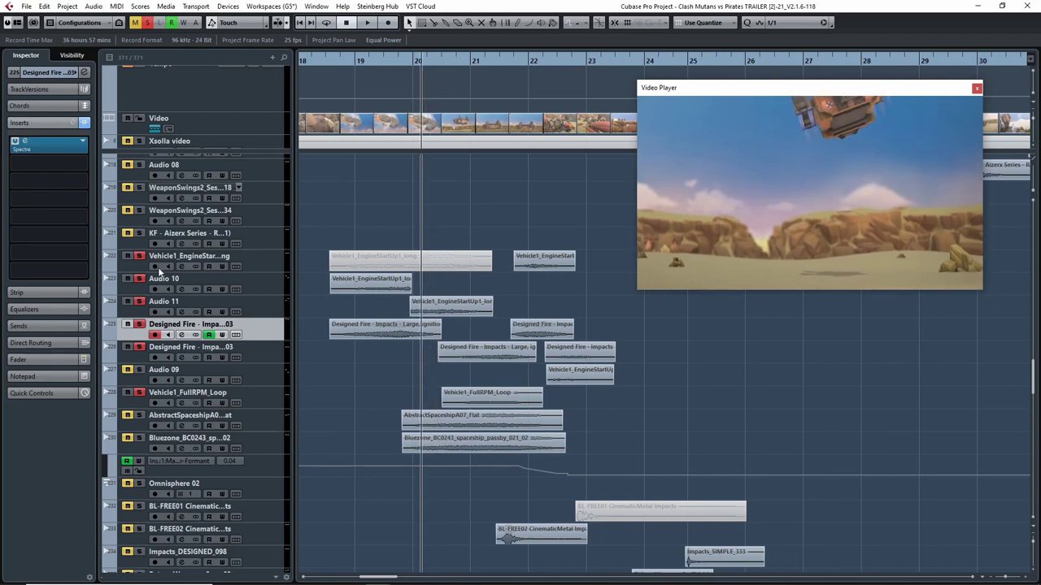
Clear all solos, solo only the AbstractSpaceshipA07_Flat track and audition it from just before bar 20 to about bar 22.6
left_click(146, 25)
left_click(139, 416)
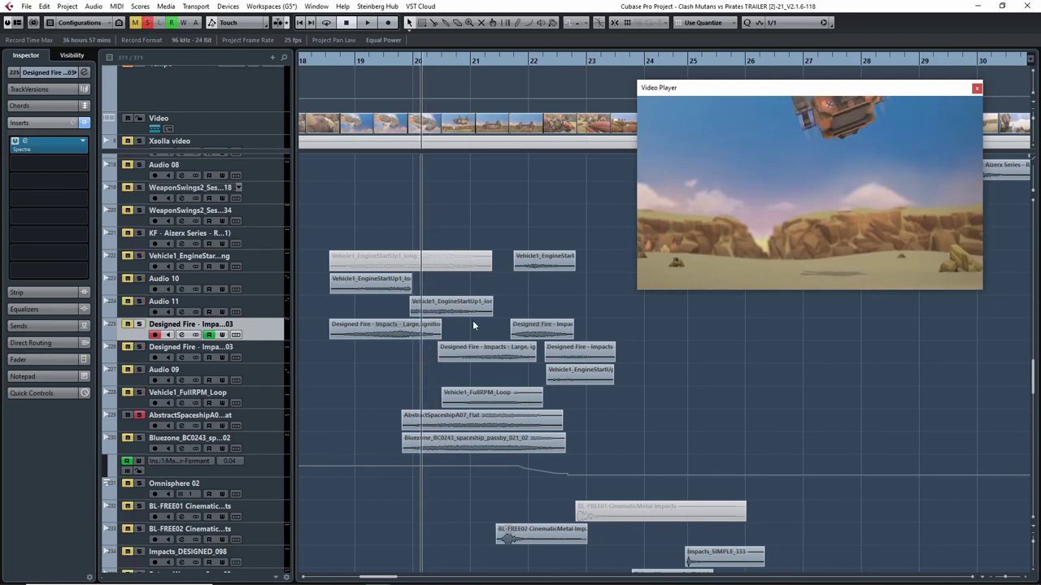
left_click_drag(415, 58, 398, 64)
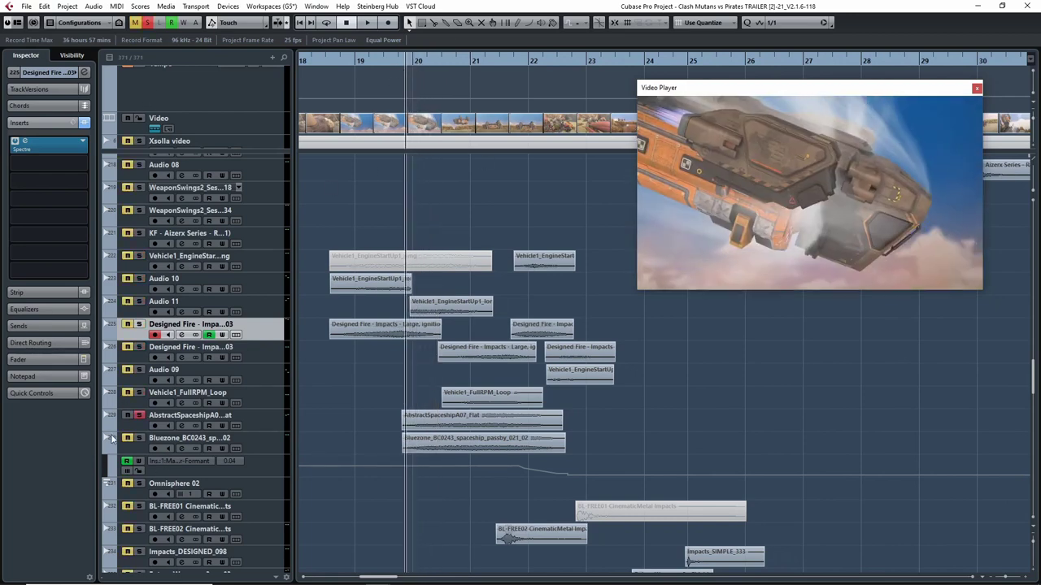
left_click(134, 427)
key("space")
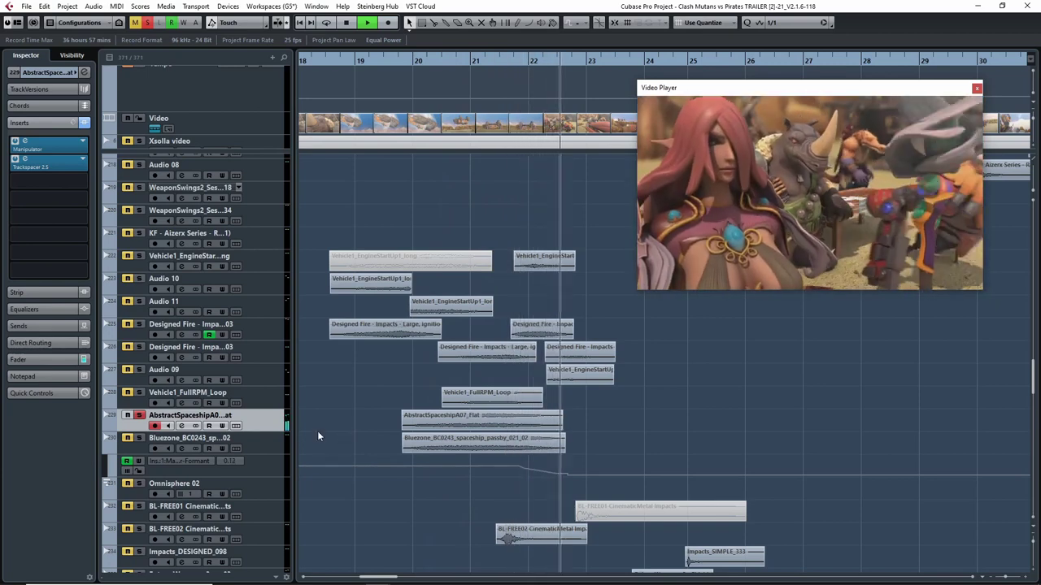
key("space")
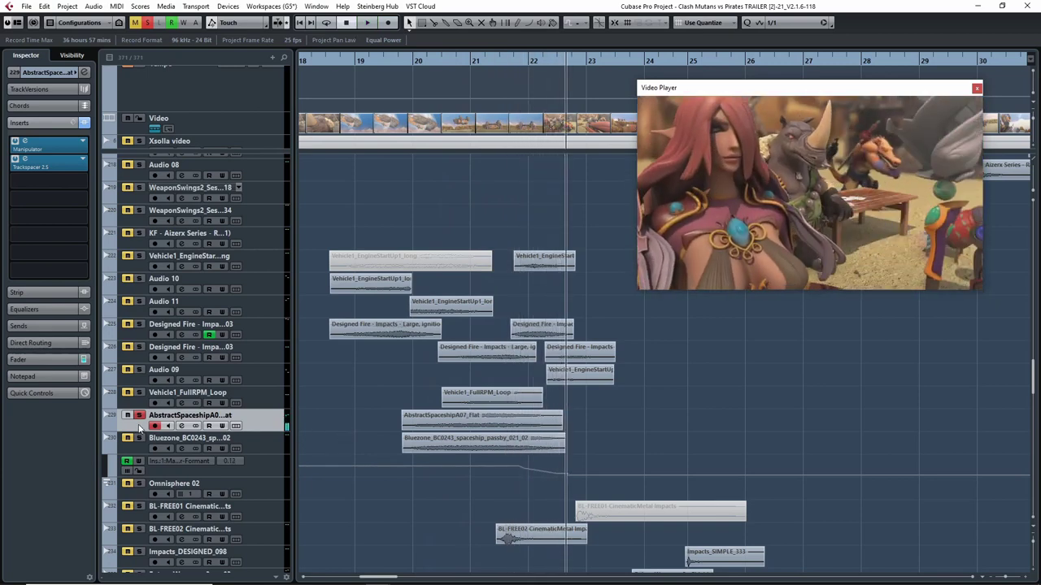
Examine the AbstractSpaceshipA07_Flat clip's fades, open the track's Manipulator insert and move its window clear of the clips
left_click(465, 422)
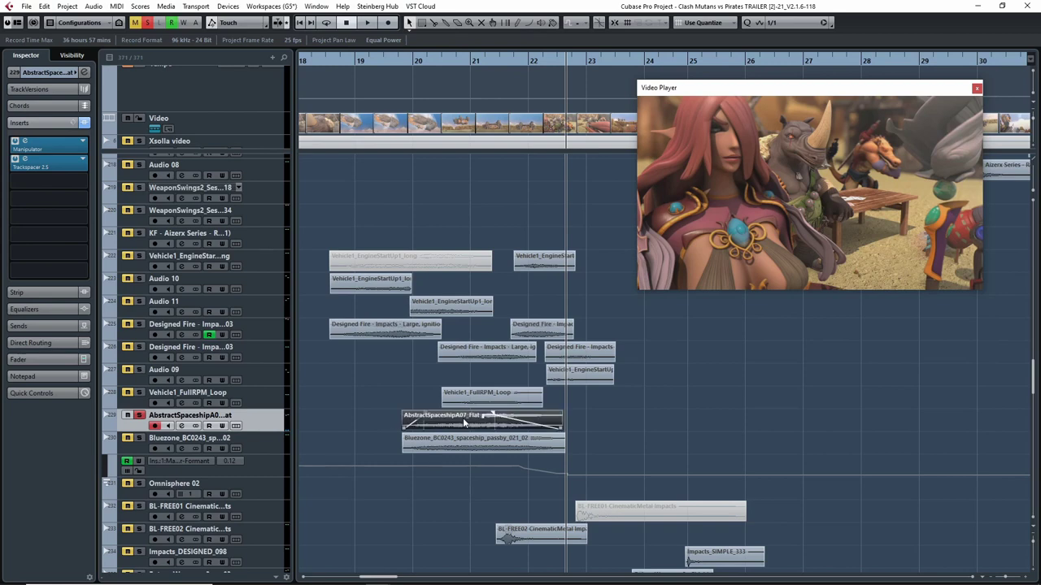
left_click(359, 410)
left_click(34, 147)
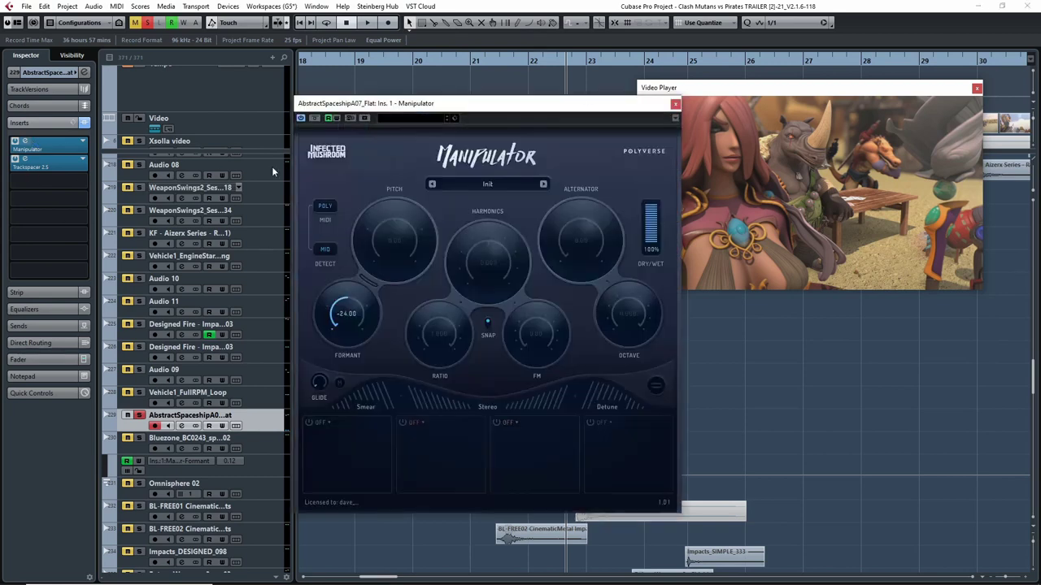
left_click_drag(496, 104, 181, 30)
Place the playback cursor just before bar 20 and play the AbstractSpaceshipA07_Flat layer with the Manipulator settings in view
left_click_drag(447, 61, 384, 84)
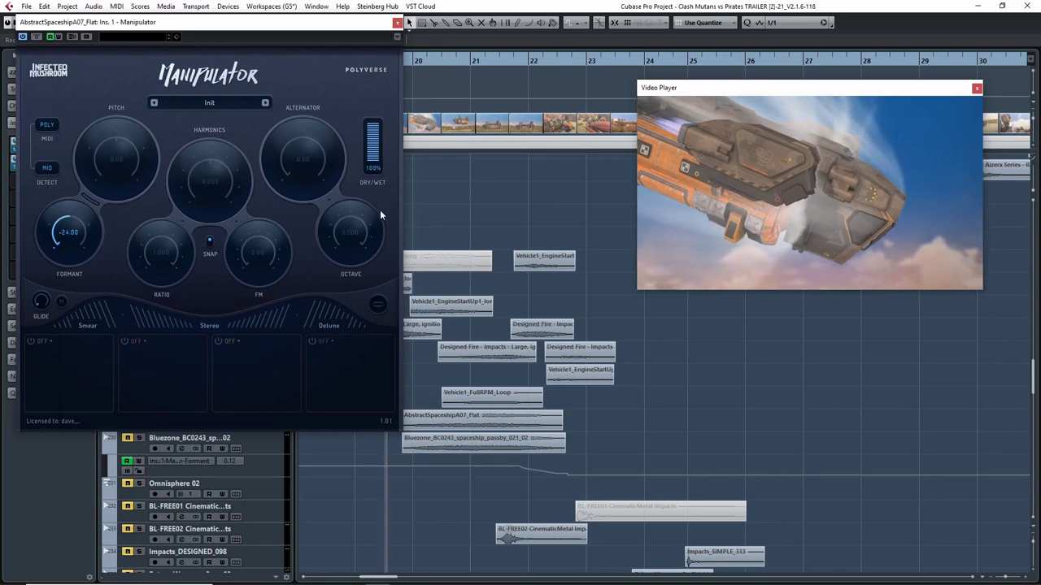
left_click_drag(215, 24, 229, 33)
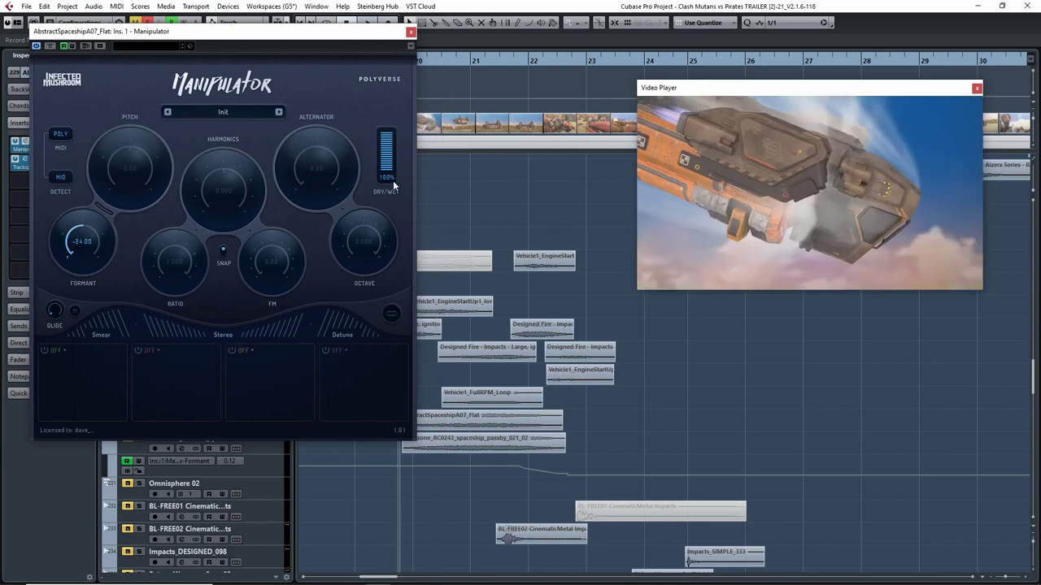
left_click_drag(431, 61, 458, 63)
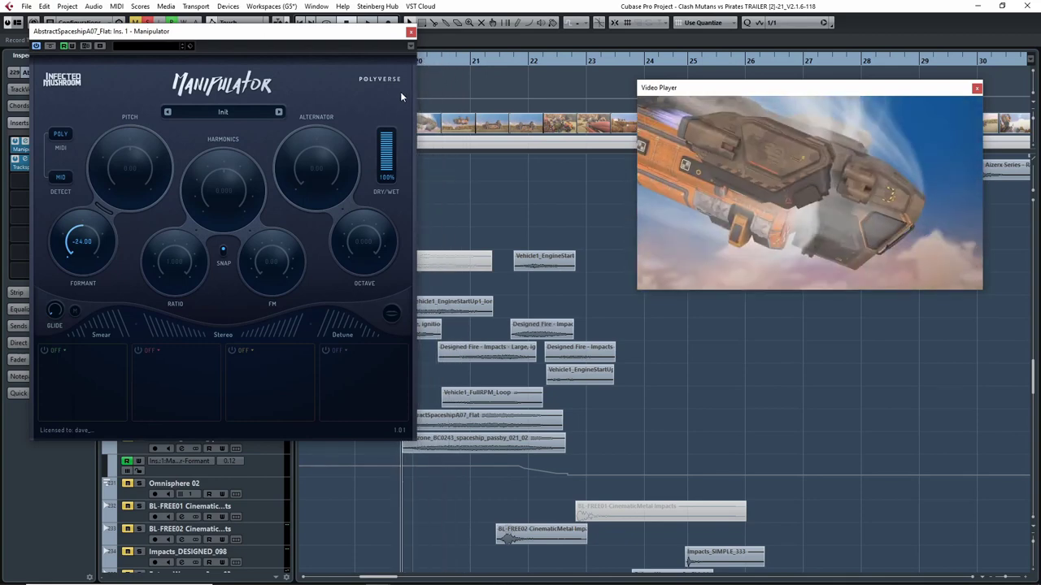
key("KP_1")
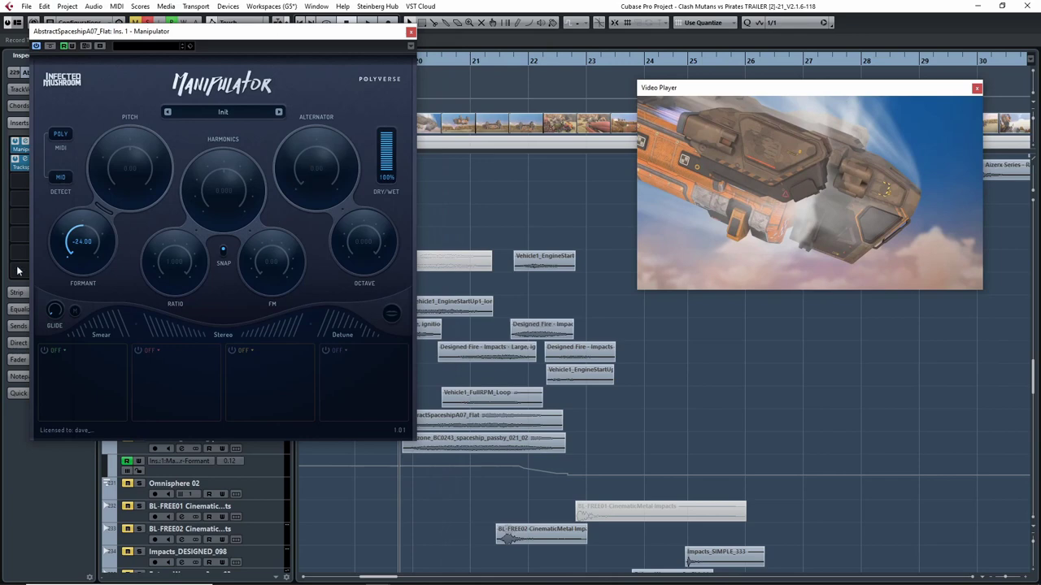
key("space")
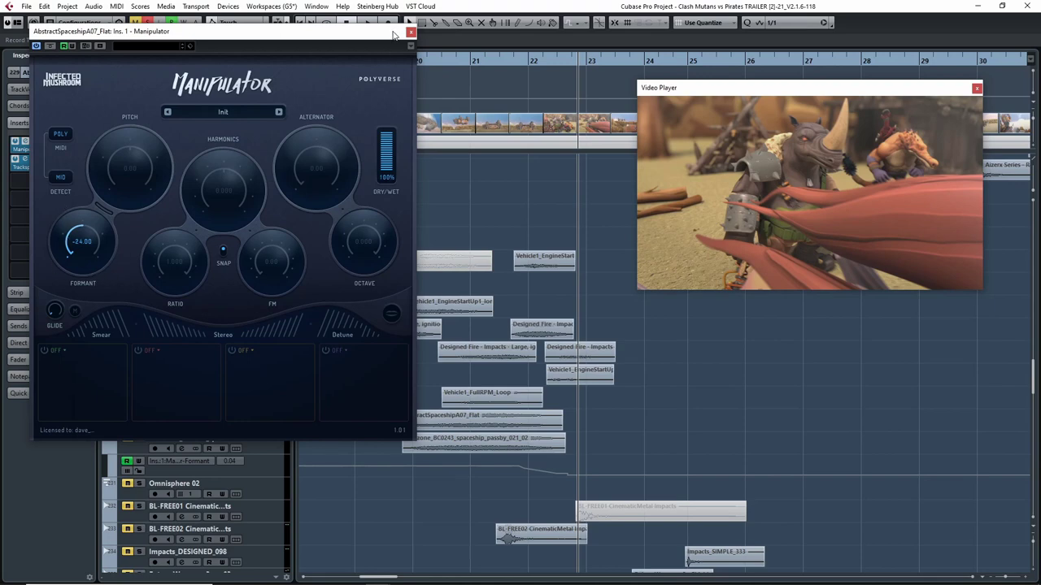
Close the Manipulator window and magnify the timeline around bars 20 to 22
left_click(411, 33)
key("h")
key("h")
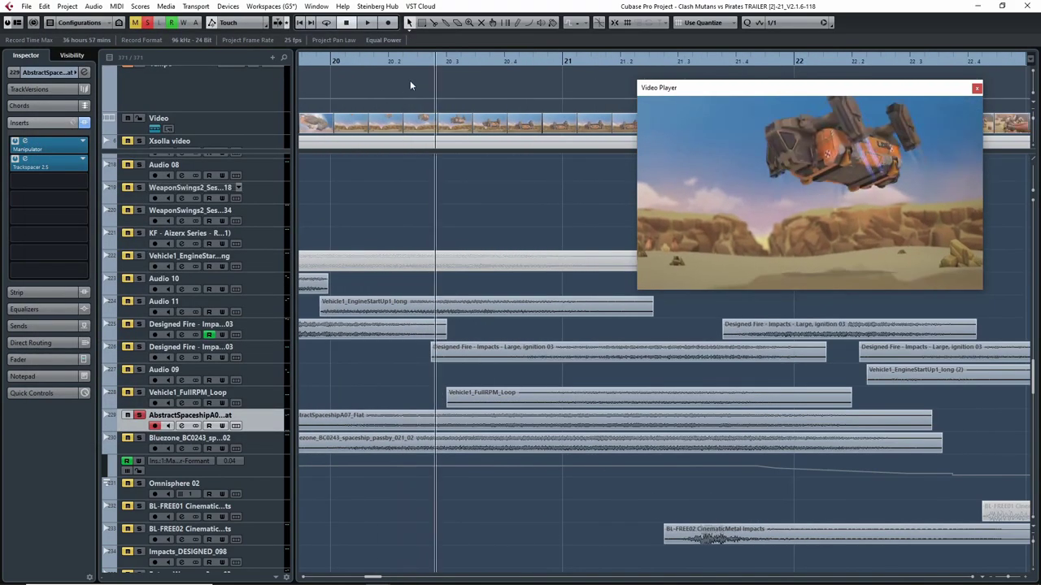
Solo the Bluezone_BC0243 spaceship passby track and place the playback position shortly before bar 20
key("g")
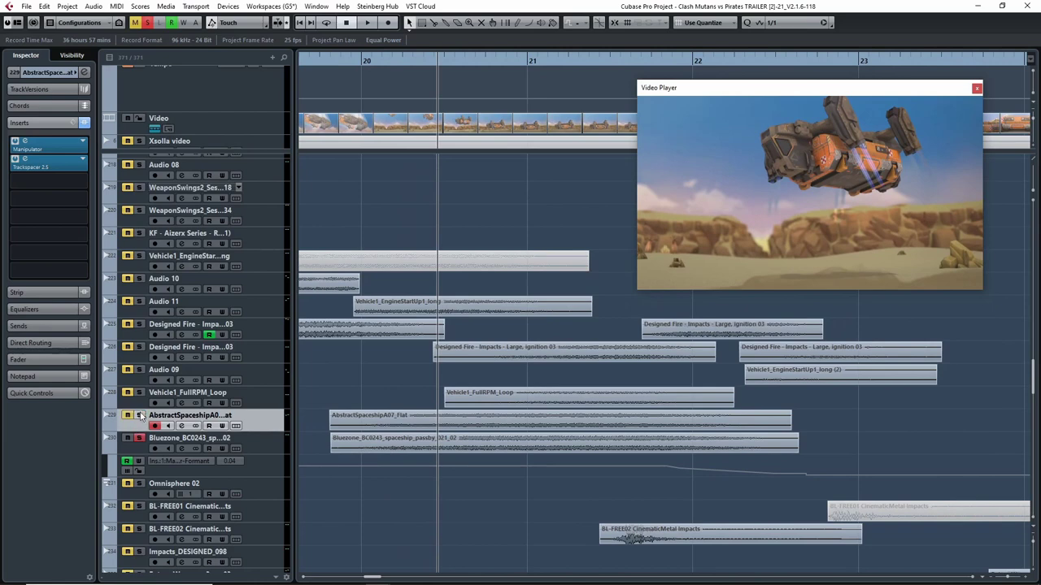
left_click(143, 448)
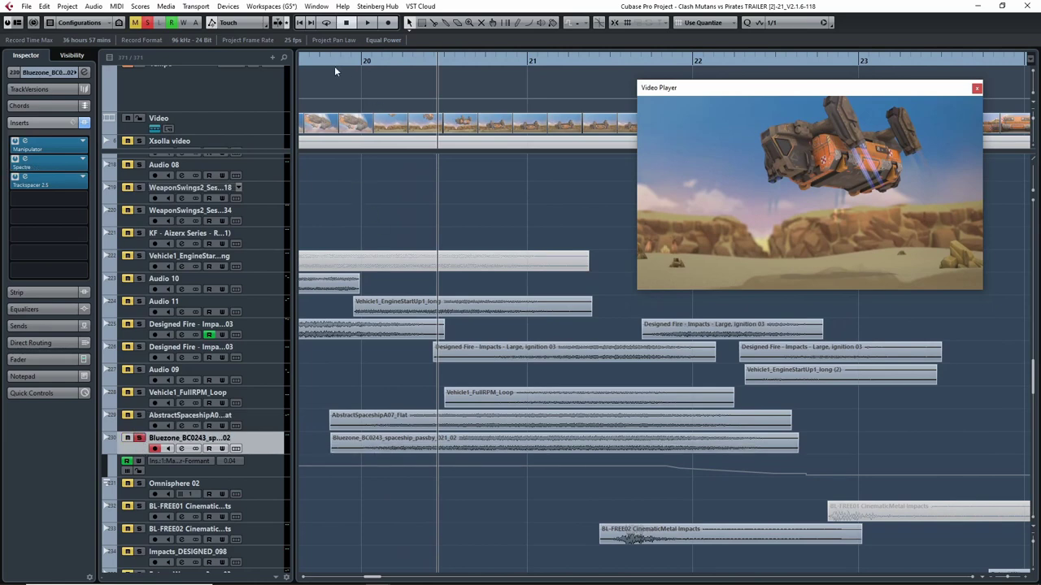
left_click(318, 62)
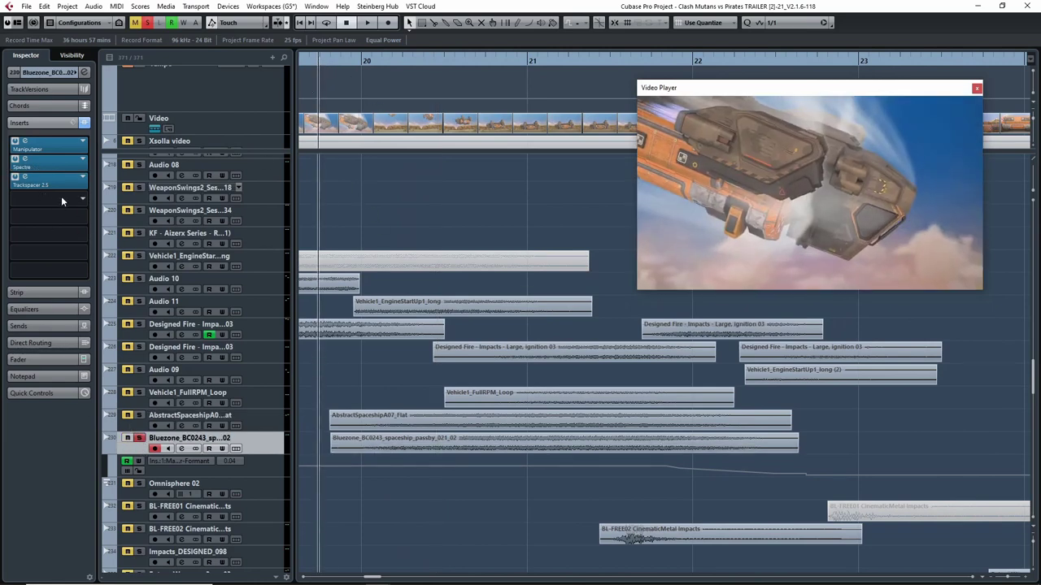
Inspect the soloed track's Spectre insert and compare playback with all inserts bypassed and re-enabled
left_click(30, 167)
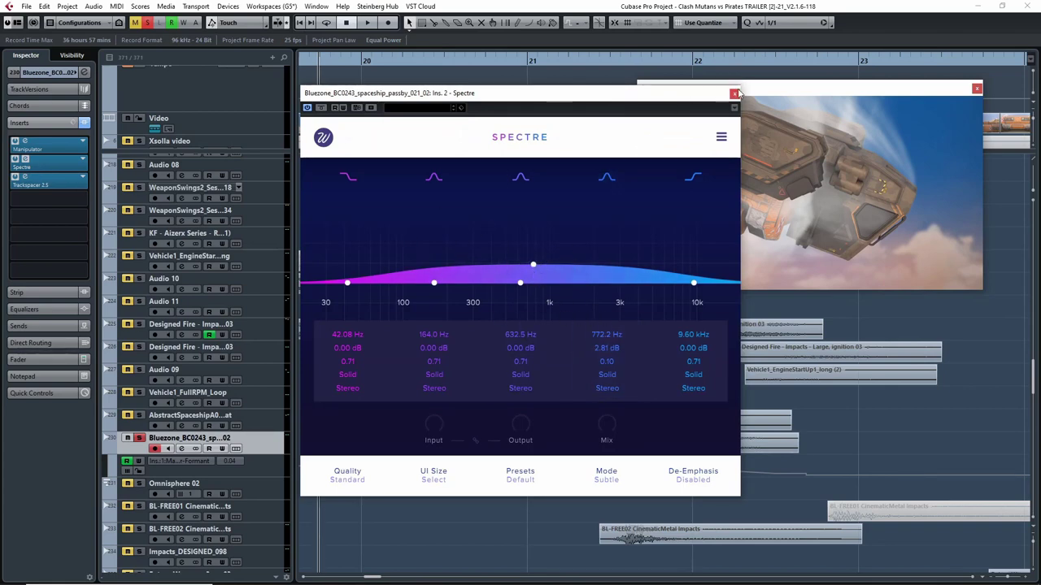
left_click(734, 94)
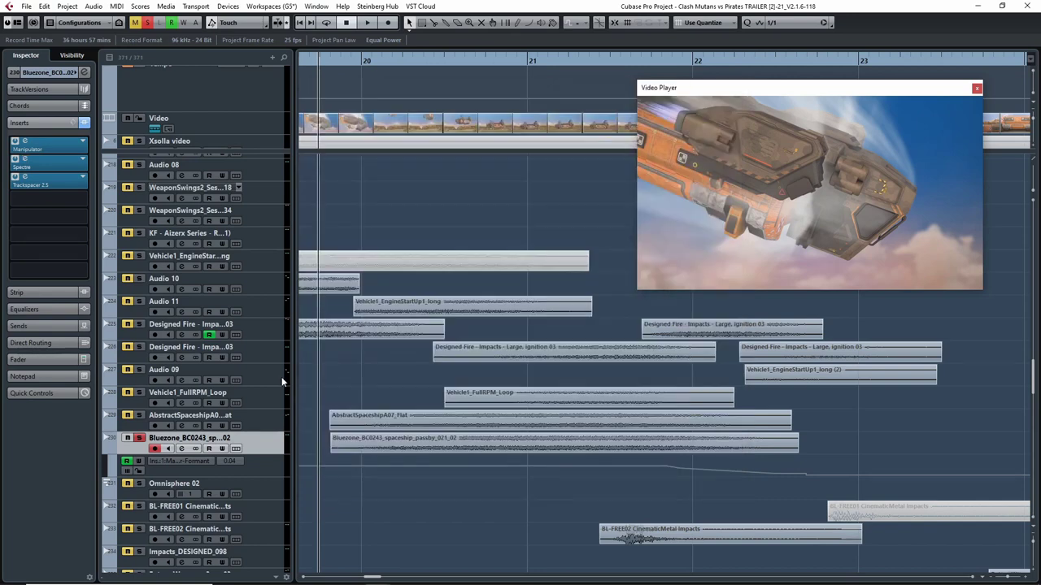
left_click(84, 122)
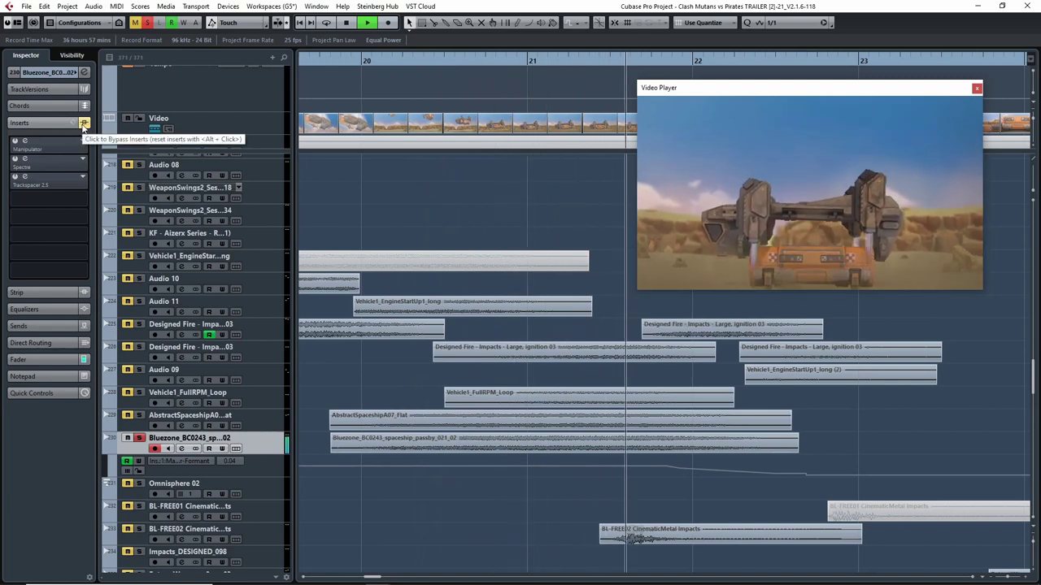
left_click(85, 125)
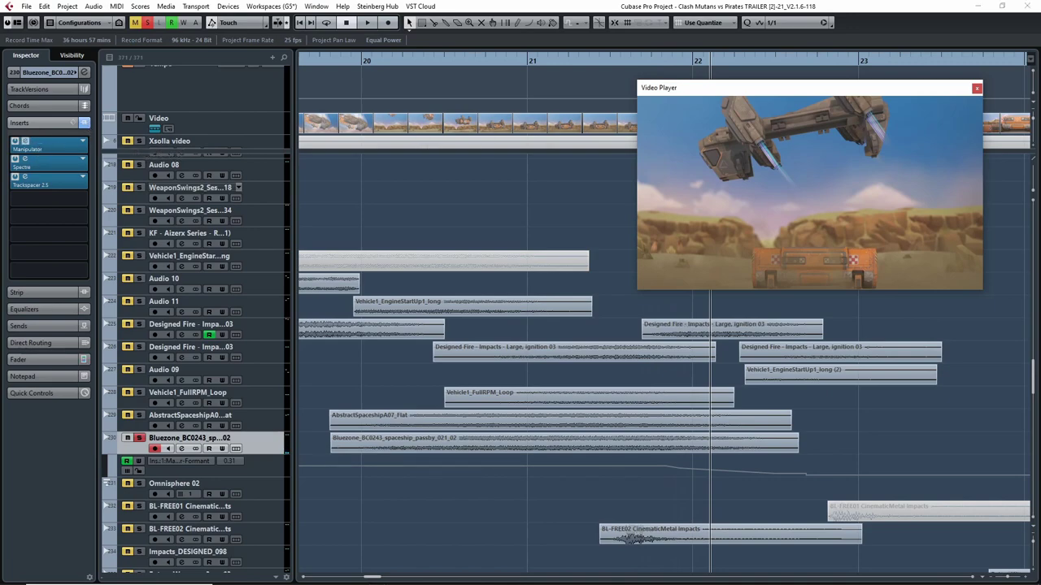
Leave only Spectre active on the Bluezone track and compare playback with it off and on
left_click_drag(1040, 219, 328, 28)
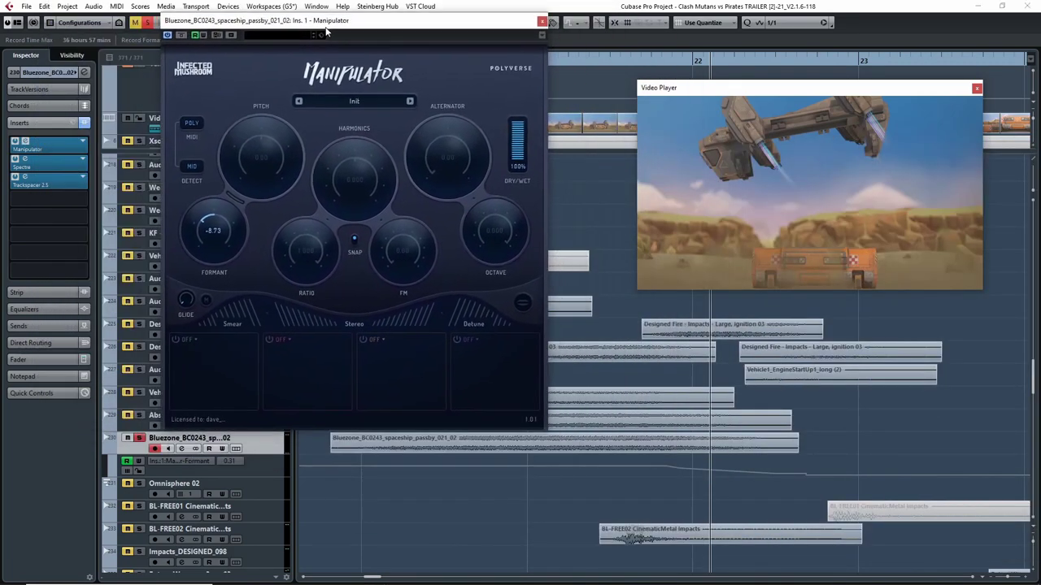
left_click(85, 123)
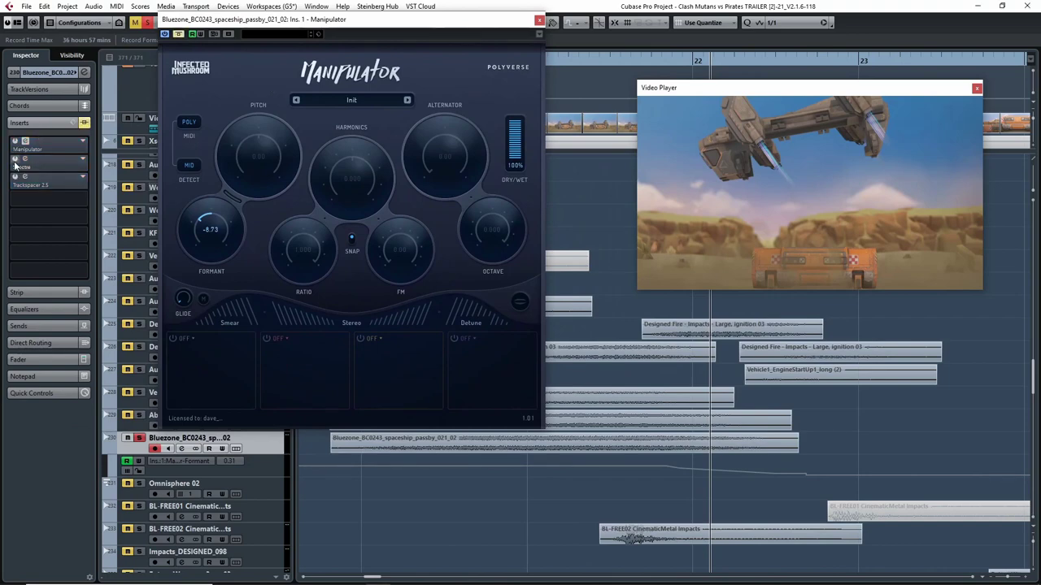
left_click(14, 163)
left_click_drag(432, 28, 1039, 246)
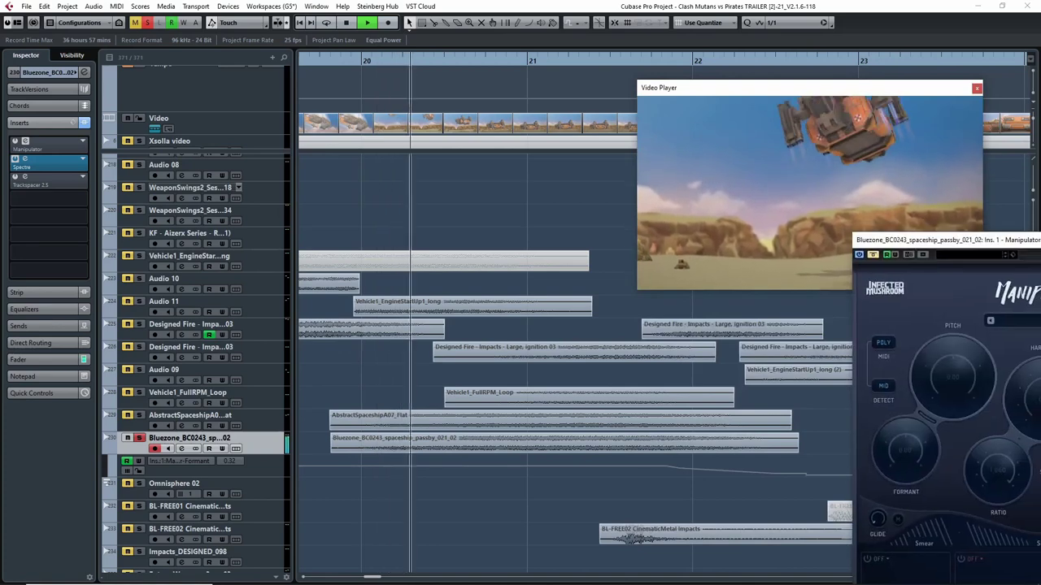
left_click(16, 162)
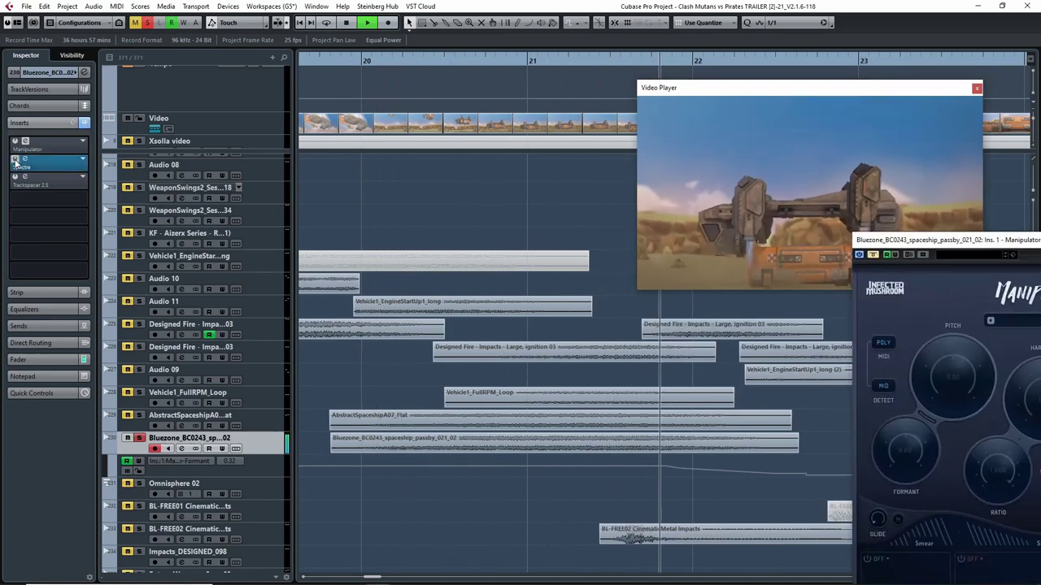
left_click(15, 162)
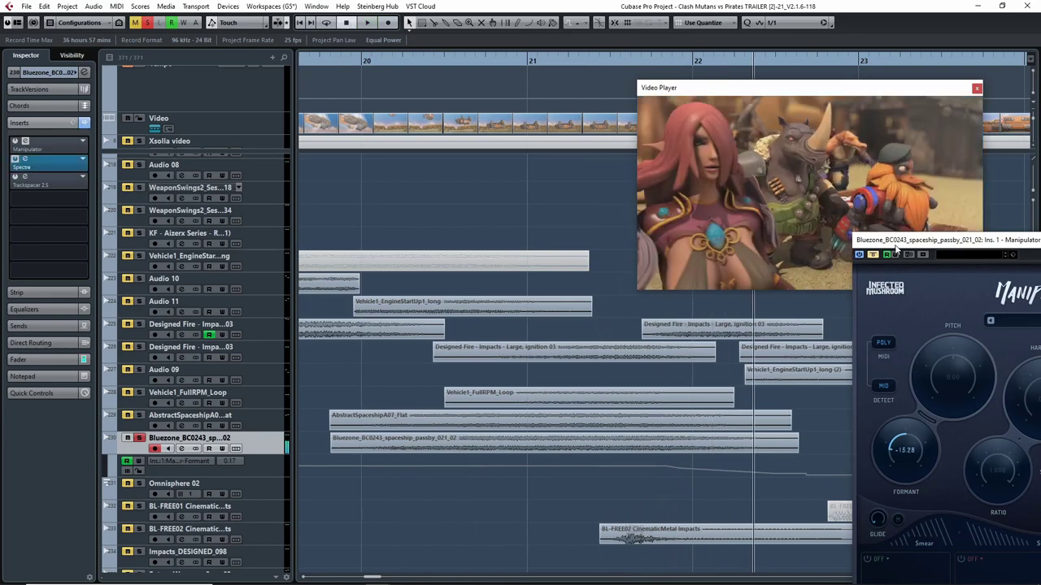
Re-enable the Manipulator and Trackspacer 2.5 inserts on the Bluezone track
left_click_drag(898, 240, 225, 4)
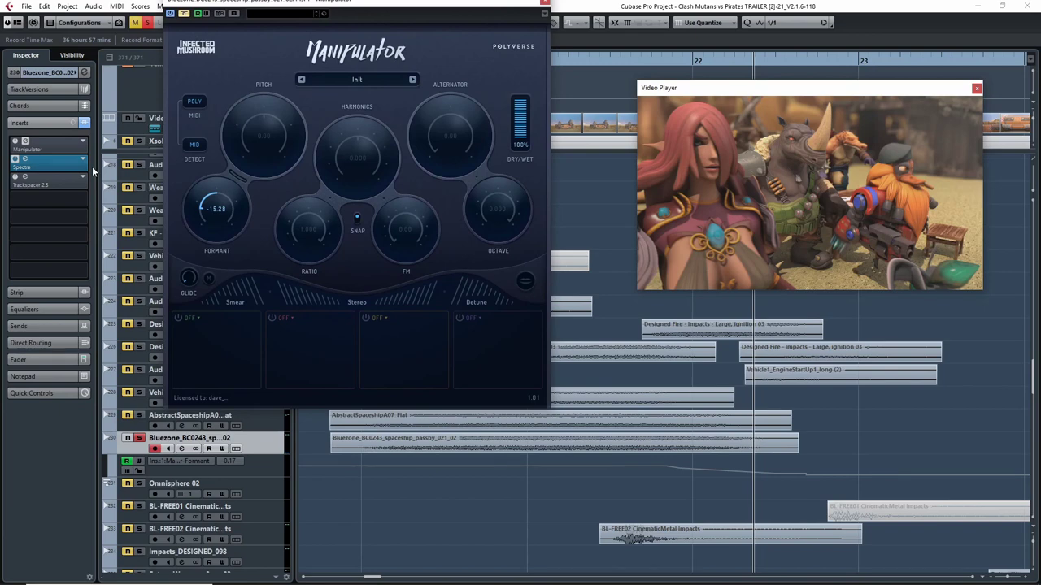
left_click(16, 142)
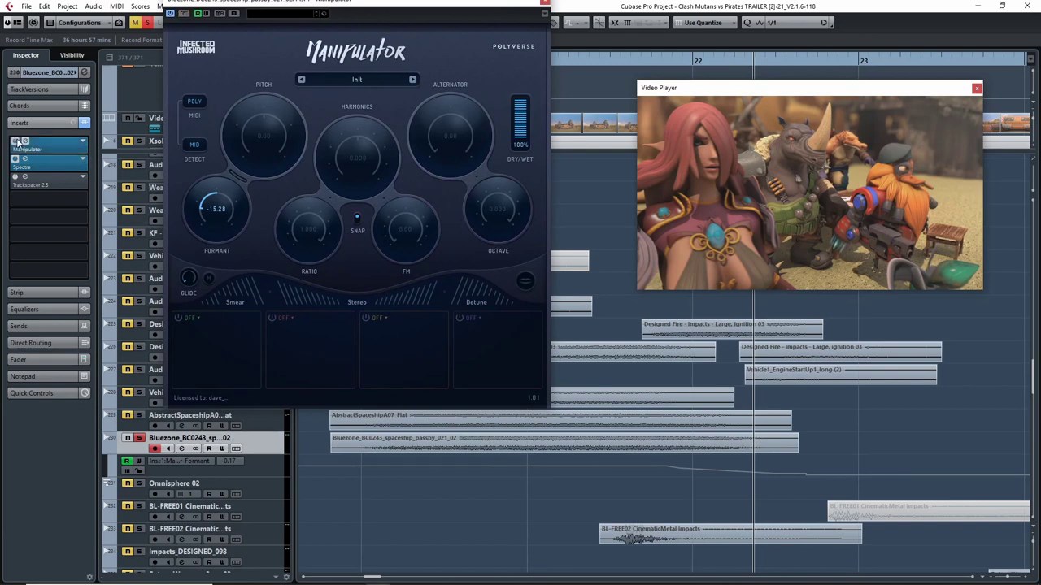
left_click(16, 177)
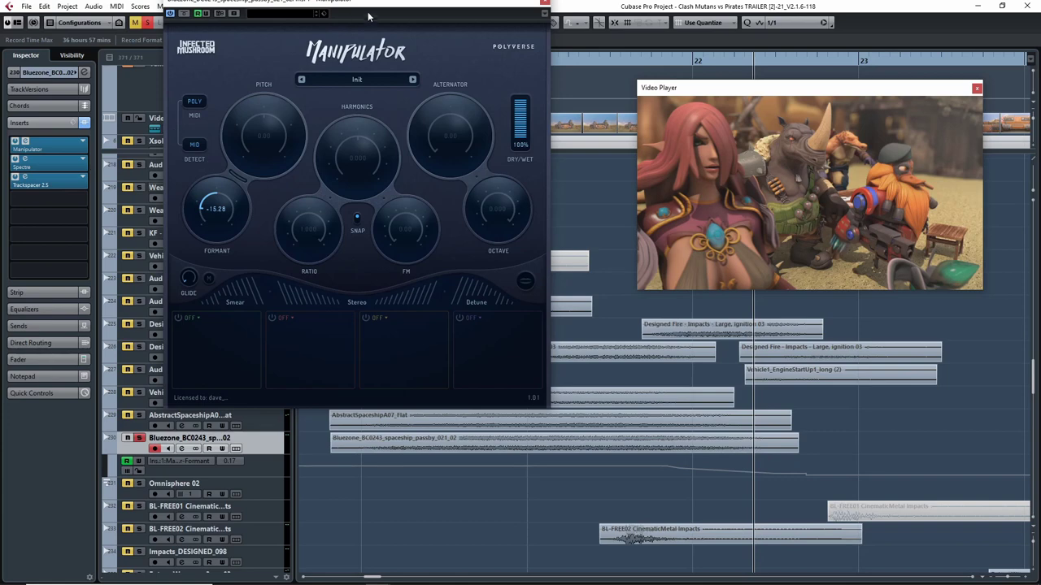
Play the passby from just before bar 20 to observe Manipulator's automated Formant, and close the plug-in window
left_click_drag(368, 16, 320, 15)
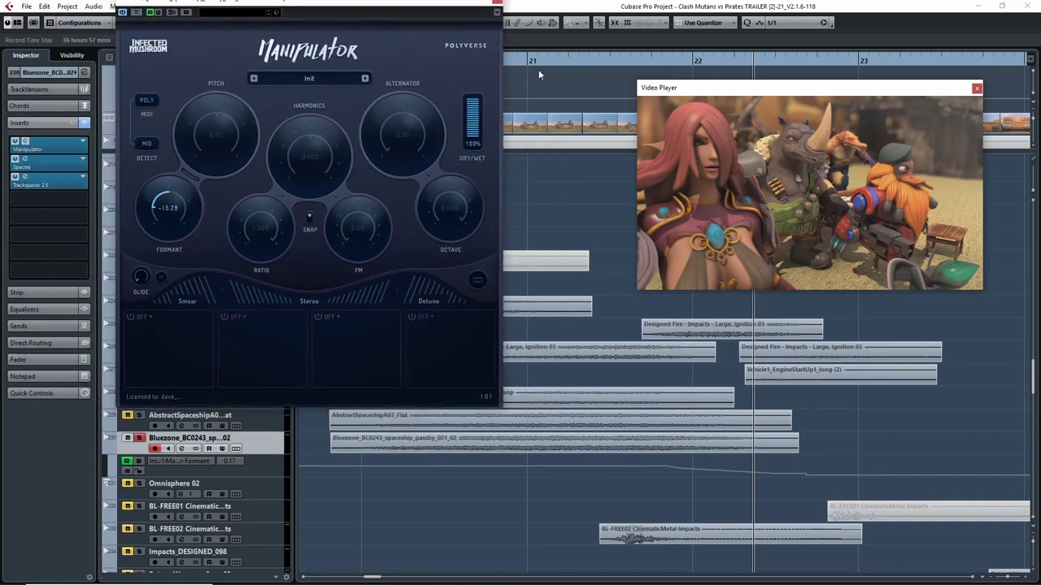
left_click_drag(538, 69, 326, 93)
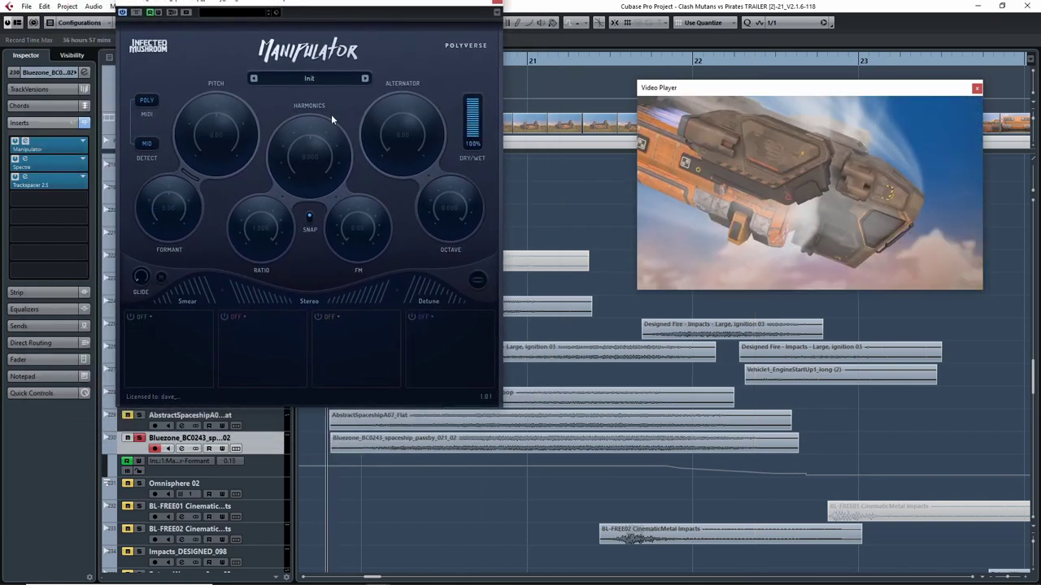
key("space")
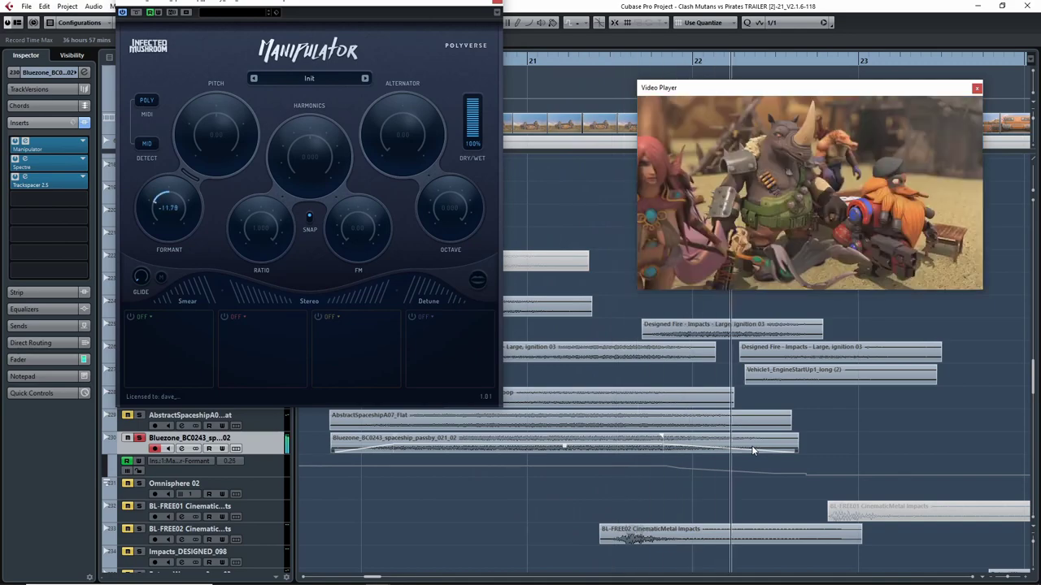
left_click(497, 5)
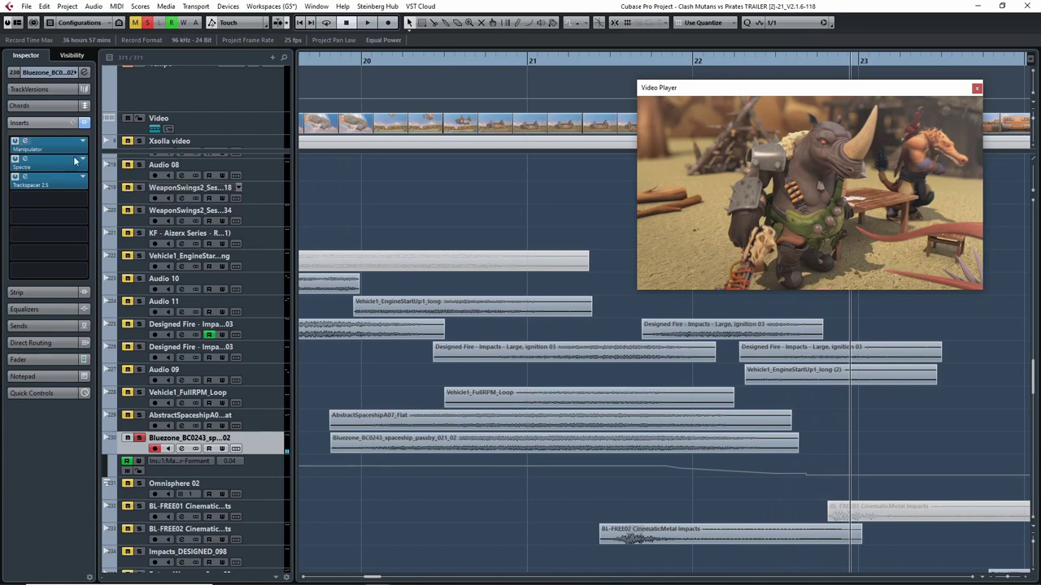
Solo the AbstractSpaceshipA07 track alongside the Bluezone track and place the playback position at the start of their clips
left_click(333, 61)
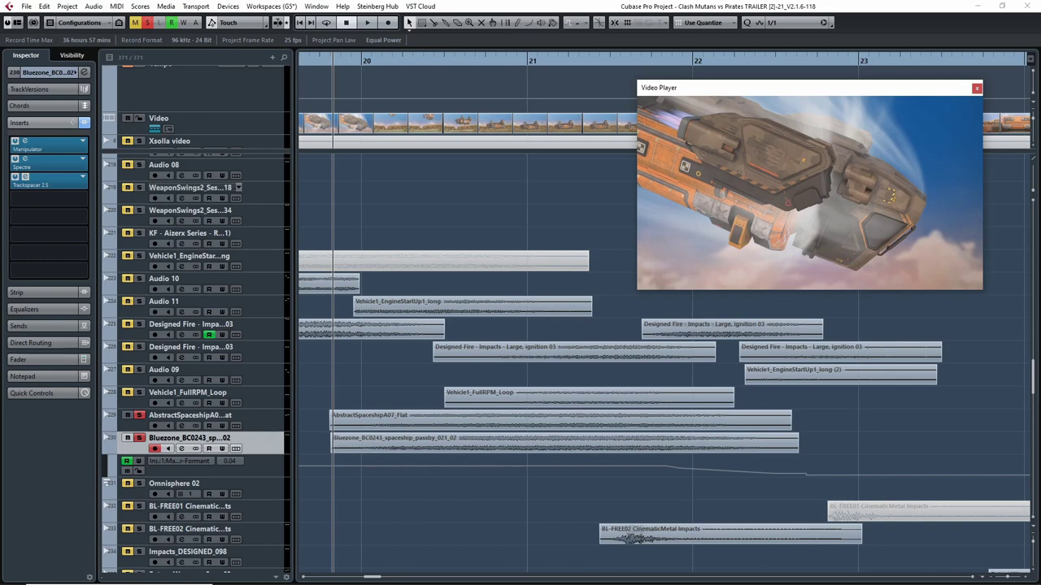
scroll(328, 363, "left", 2)
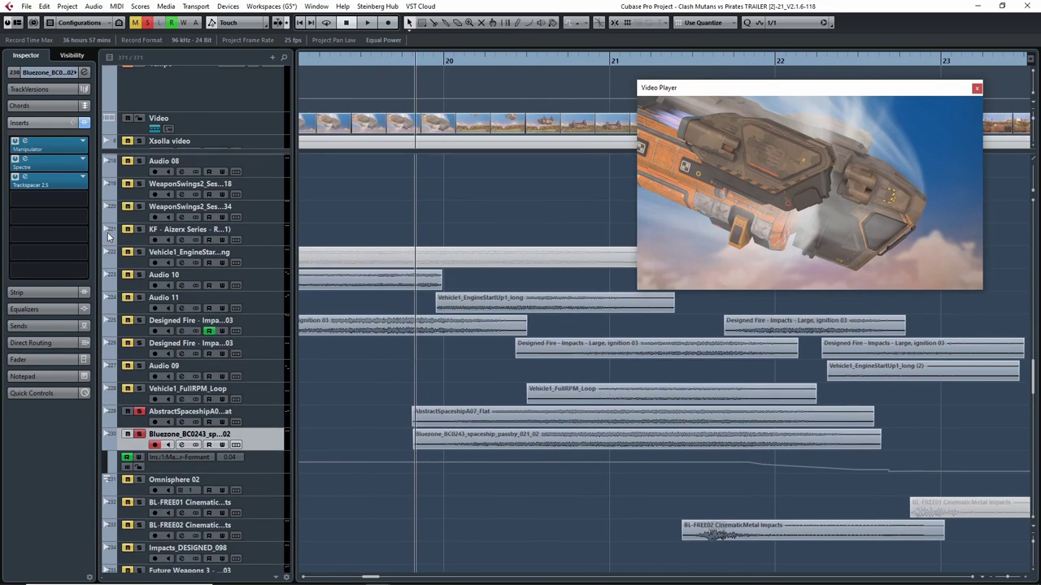
Inspect the Trackspacer 2.5 insert on the Bluezone track and close its window
left_click(49, 180)
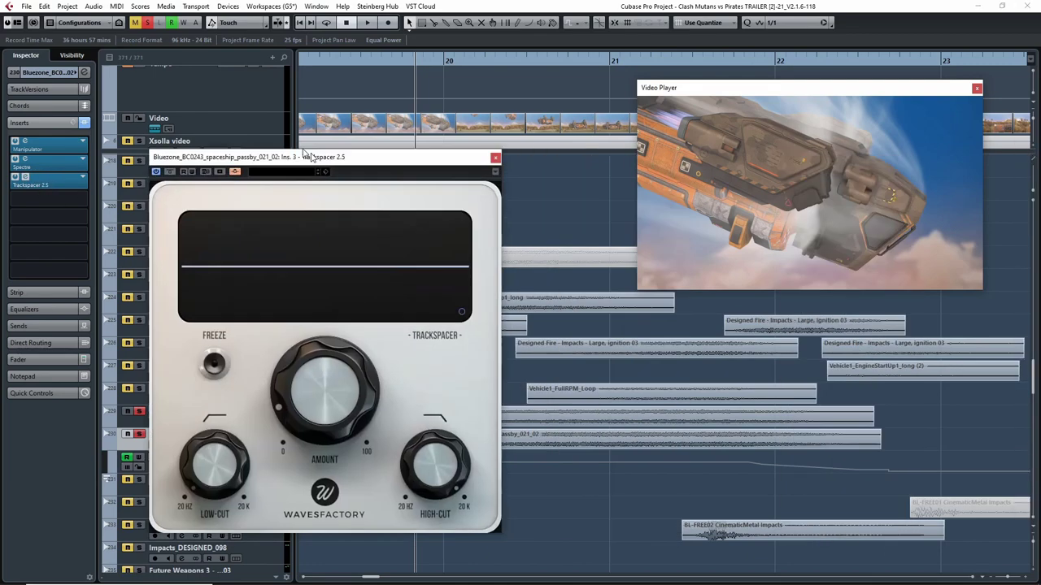
left_click_drag(305, 149, 210, 124)
left_click(394, 126)
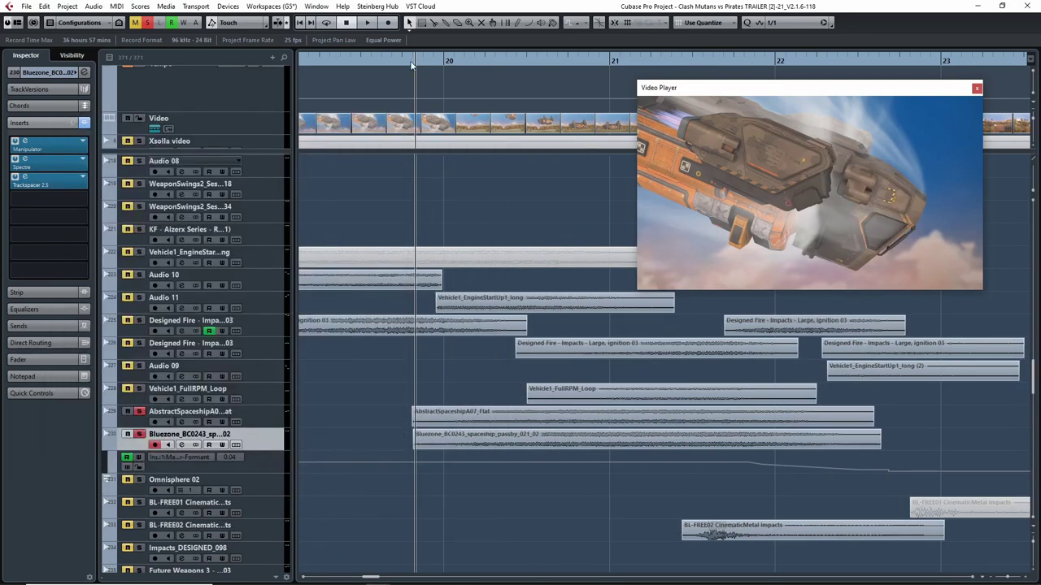
Play the two soloed spaceship layers together from about midway through bar 19
left_click(364, 65)
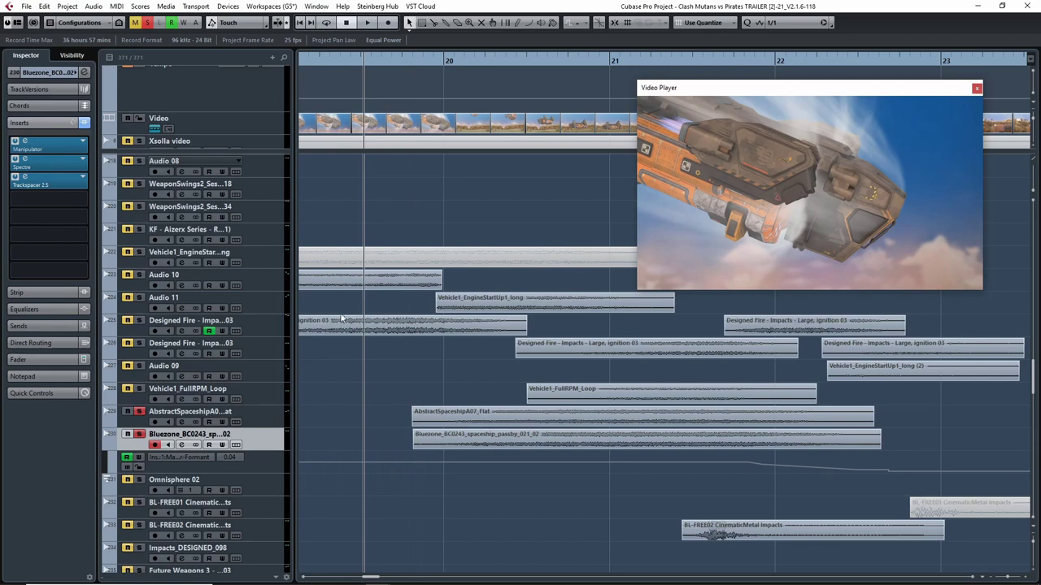
key("g")
left_click_drag(675, 364, 528, 354)
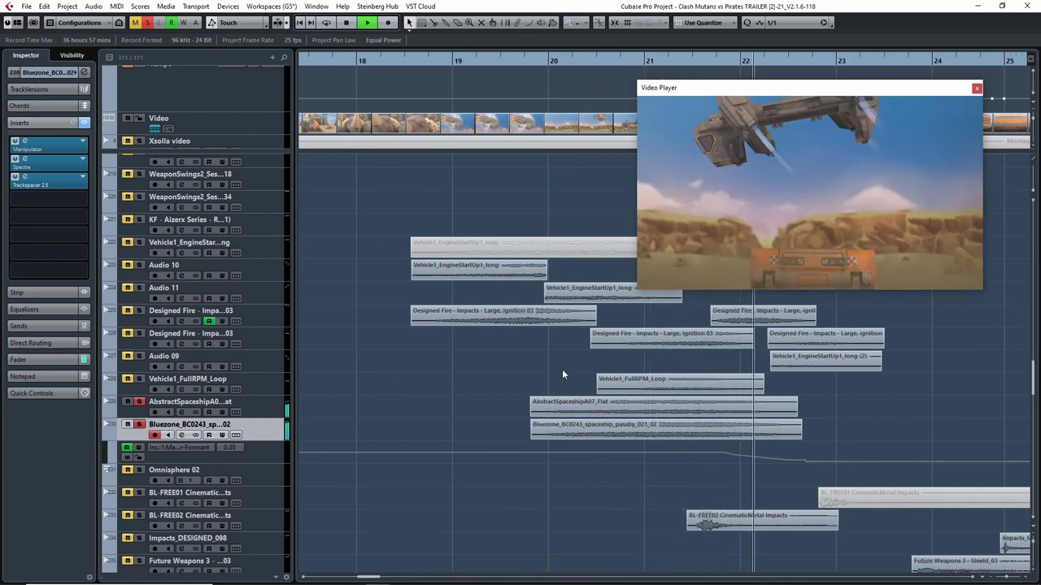
left_click_drag(882, 400, 734, 408)
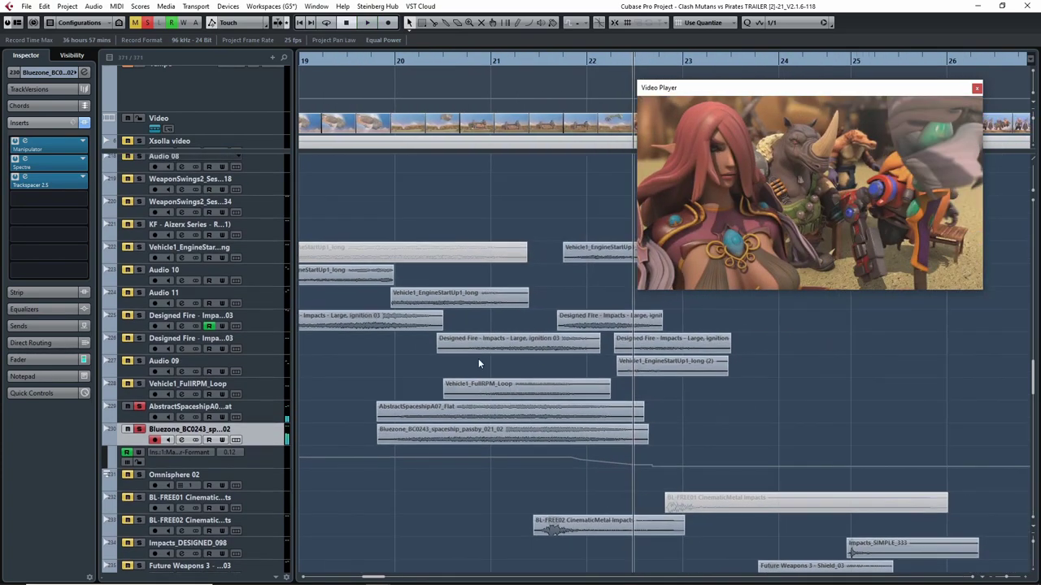
Solo all vehicle layer tracks from Vehicle1_EngineStart through Bluezone_BC0243 and play them from before bar 20
left_click(434, 61)
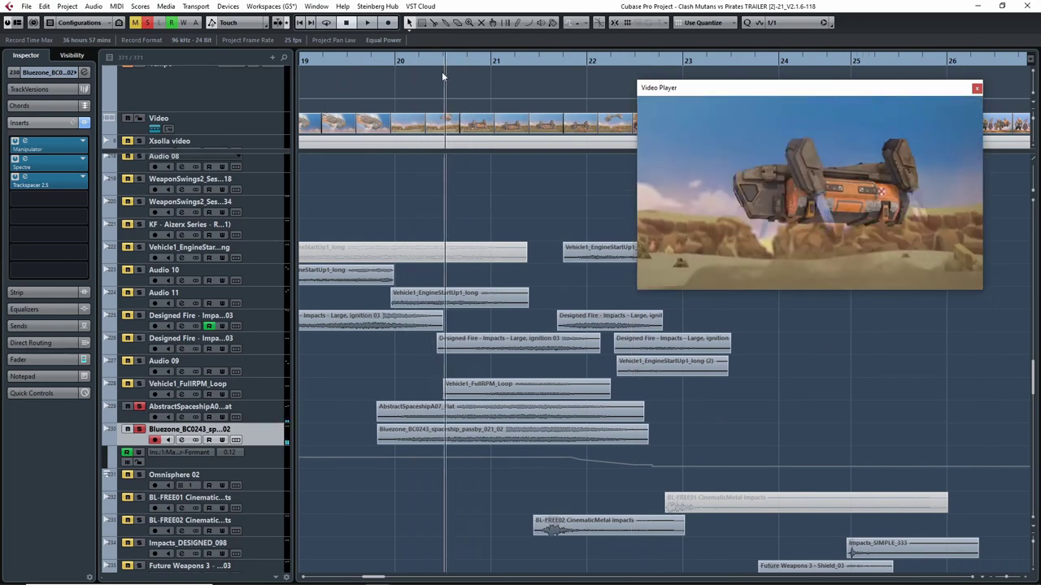
left_click(370, 62)
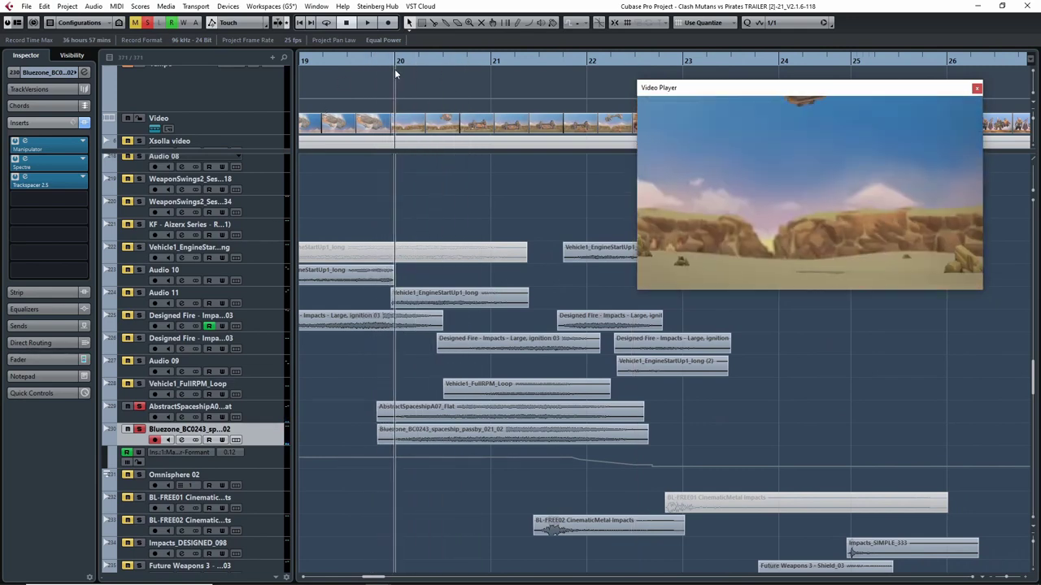
left_click(138, 429)
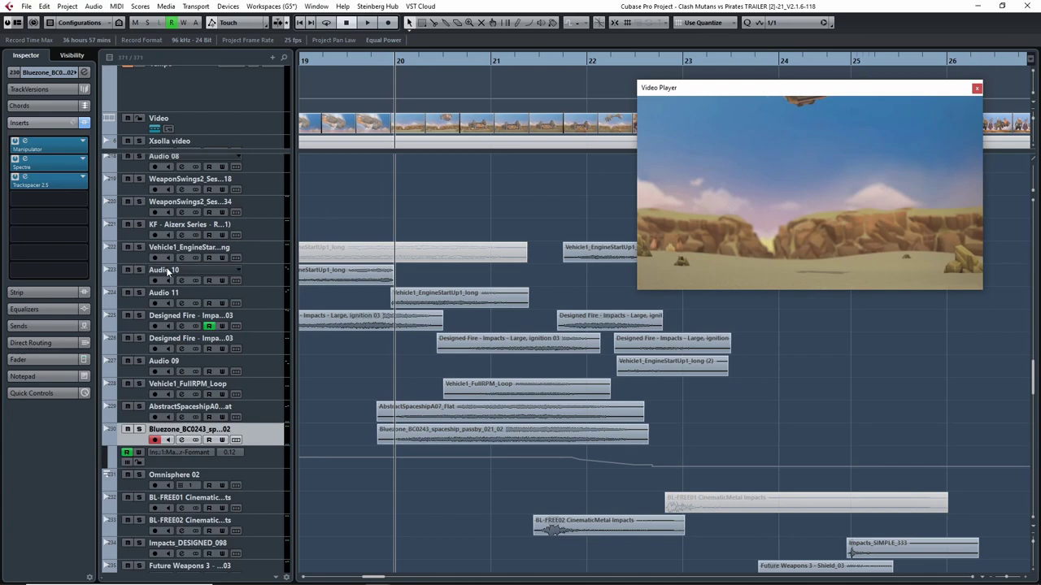
left_click(140, 257, "shift")
left_click(138, 247)
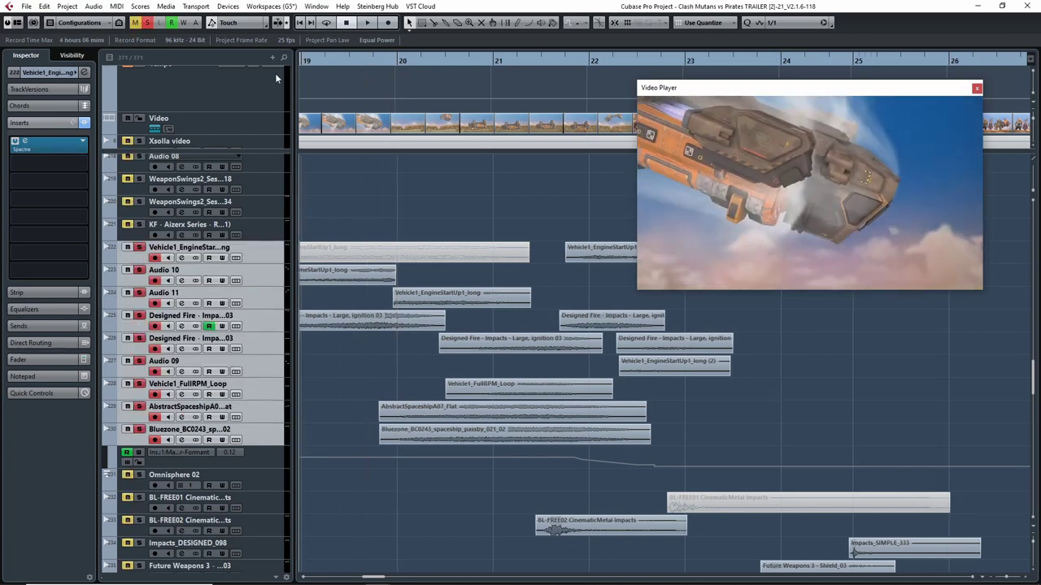
key("space")
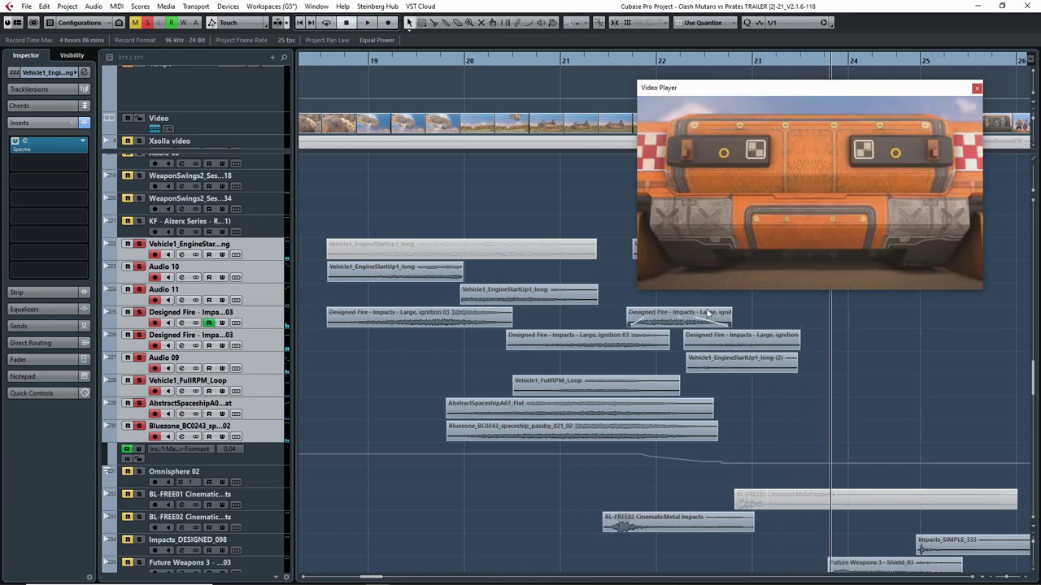
Add the BL-FREE02 CinematicMetal Impacts track to the soloed vehicle layers
key("g")
key("g")
key("h")
key("h")
key("h")
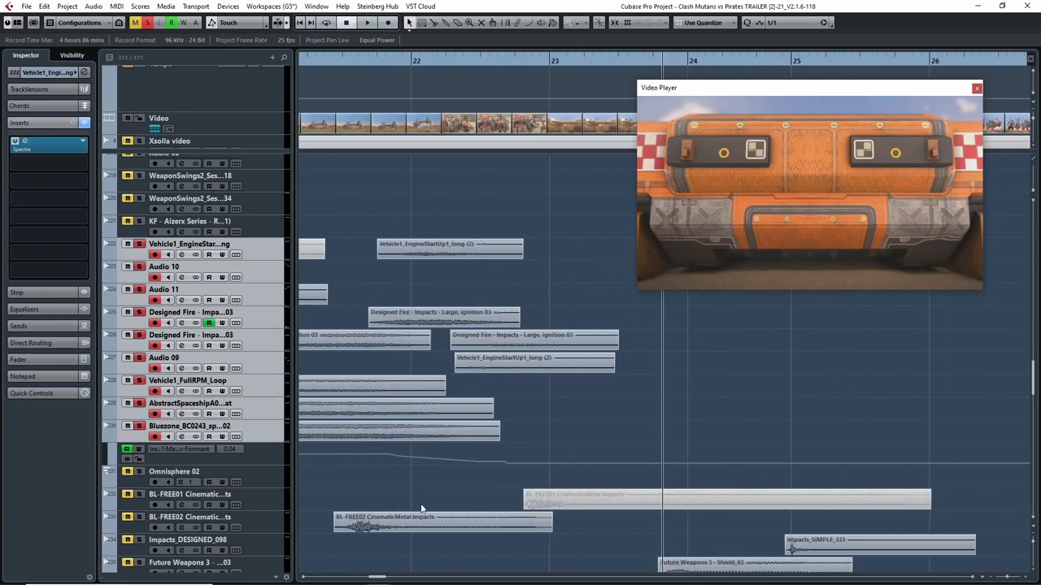
left_click_drag(412, 479, 519, 478)
left_click(140, 520)
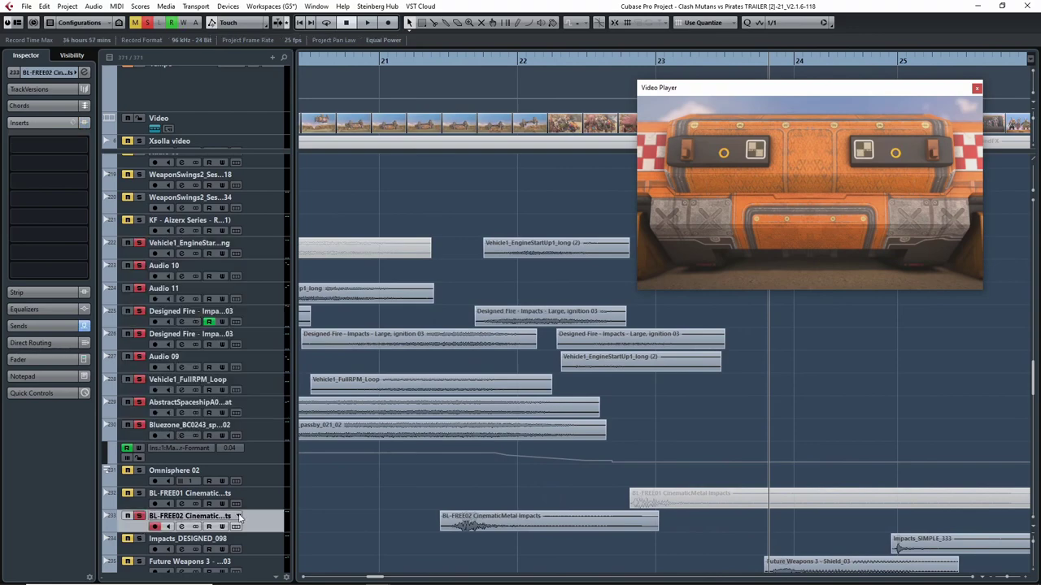
Place the playback position at the start of the BL-FREE02 impact clip and deactivate solo on all tracks
scroll(357, 492, "down", 4)
key("h")
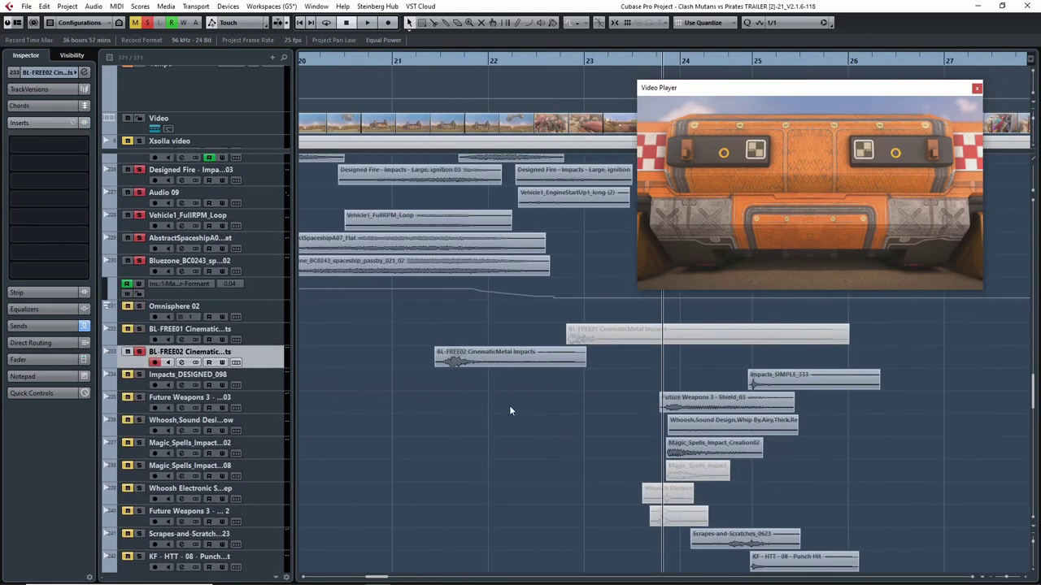
key("g")
mouse_move(528, 65)
left_mouse_down()
mouse_move(511, 65)
mouse_move(543, 65)
mouse_move(523, 69)
left_mouse_up()
left_click(149, 22)
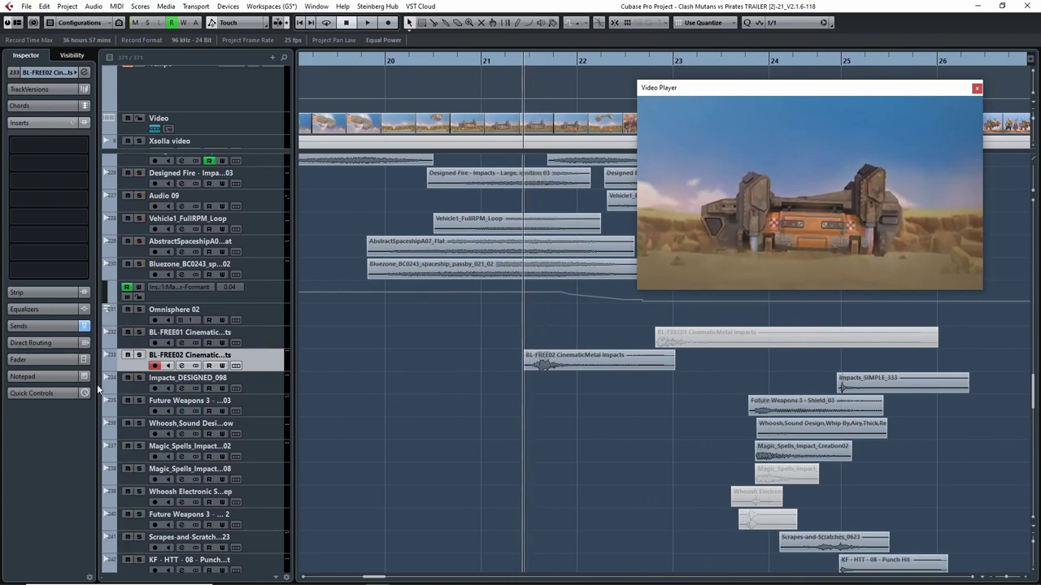
Solo the BL-FREE02 CinematicMetal Impacts track and play its impact clip several times from around the clip's start
left_click(138, 355)
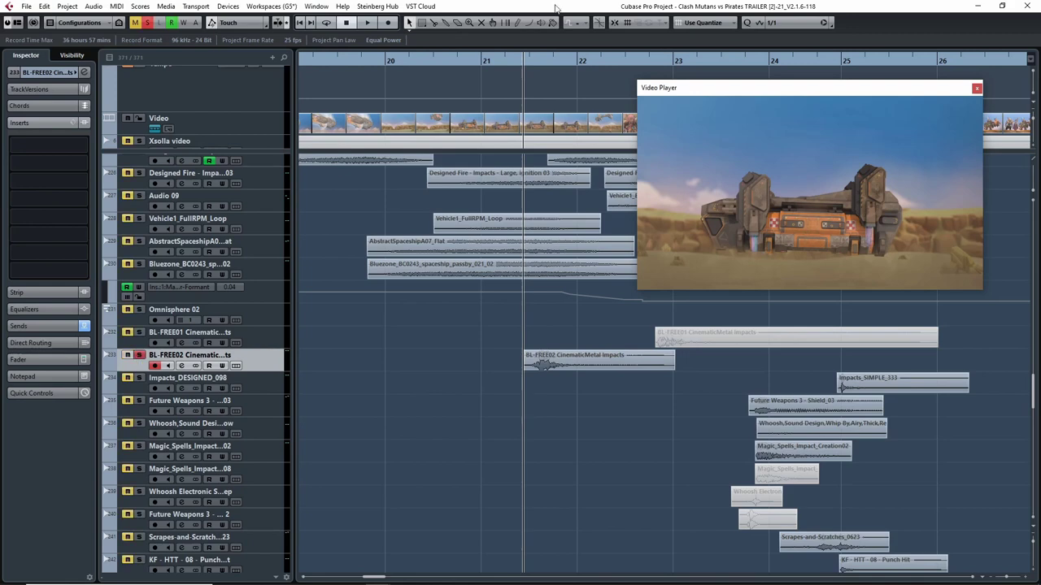
left_click_drag(512, 60, 514, 76)
key("space")
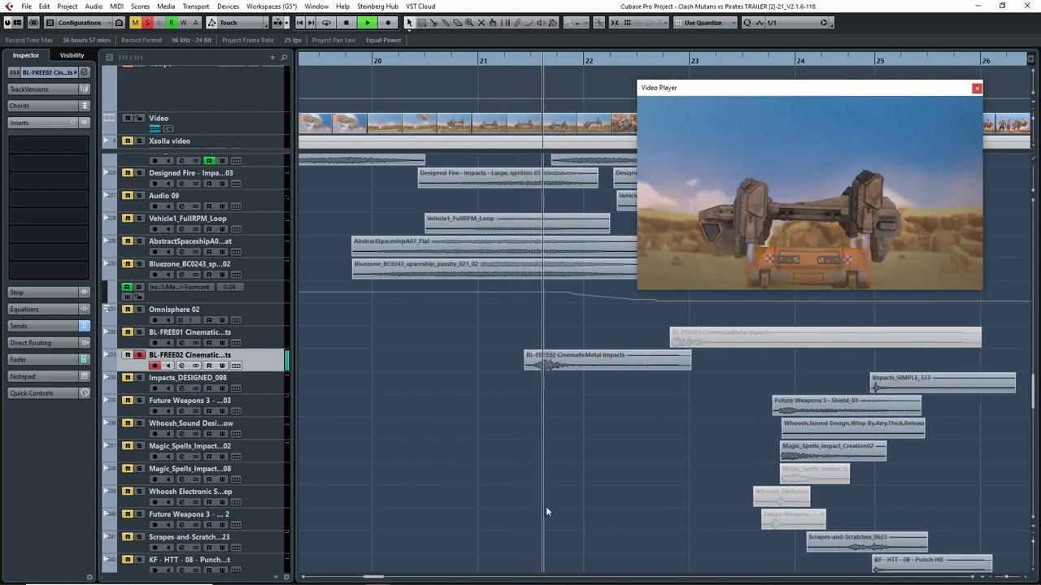
left_click(524, 59)
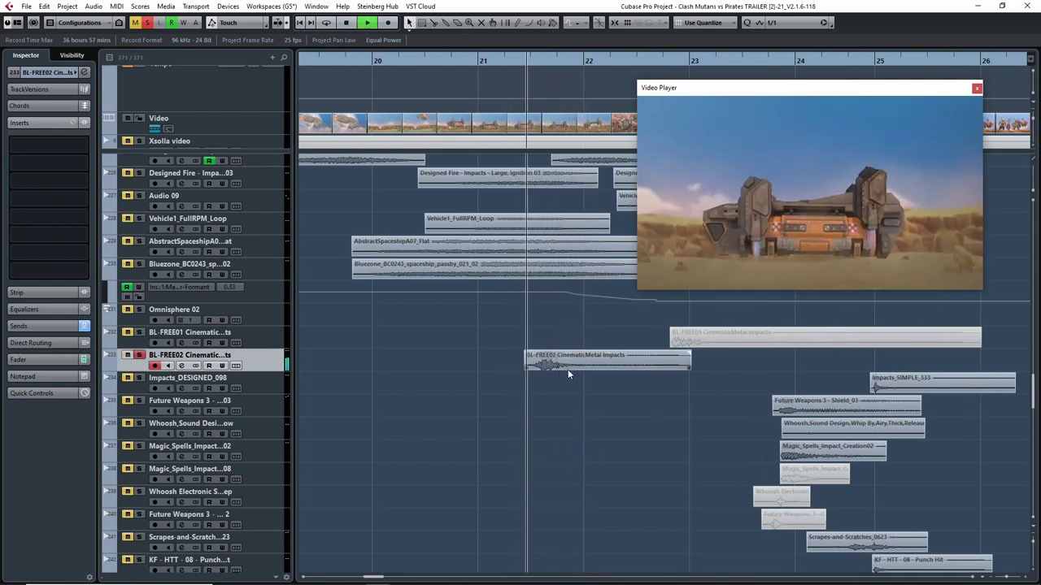
left_click(504, 61)
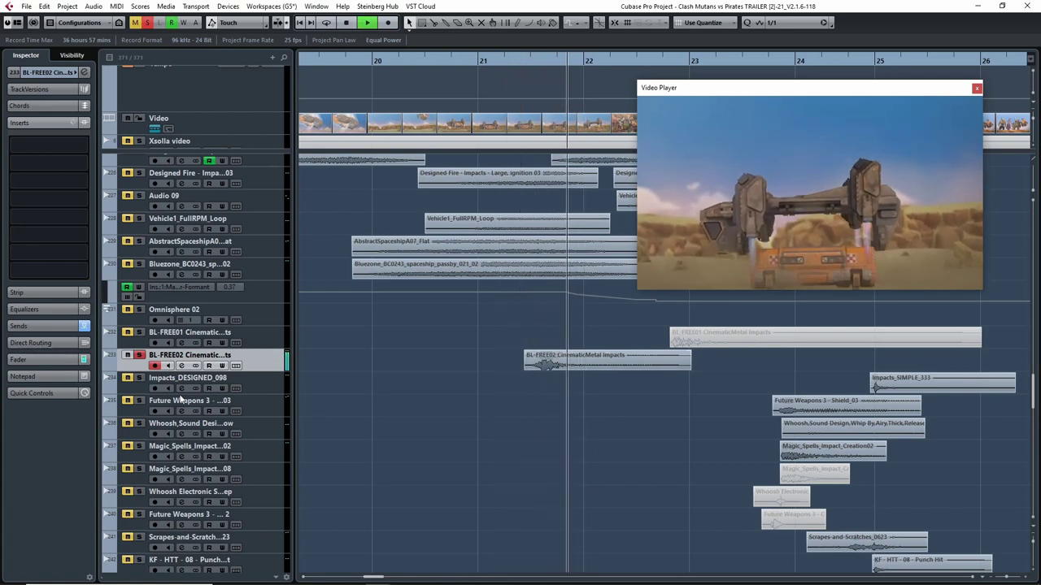
key("space")
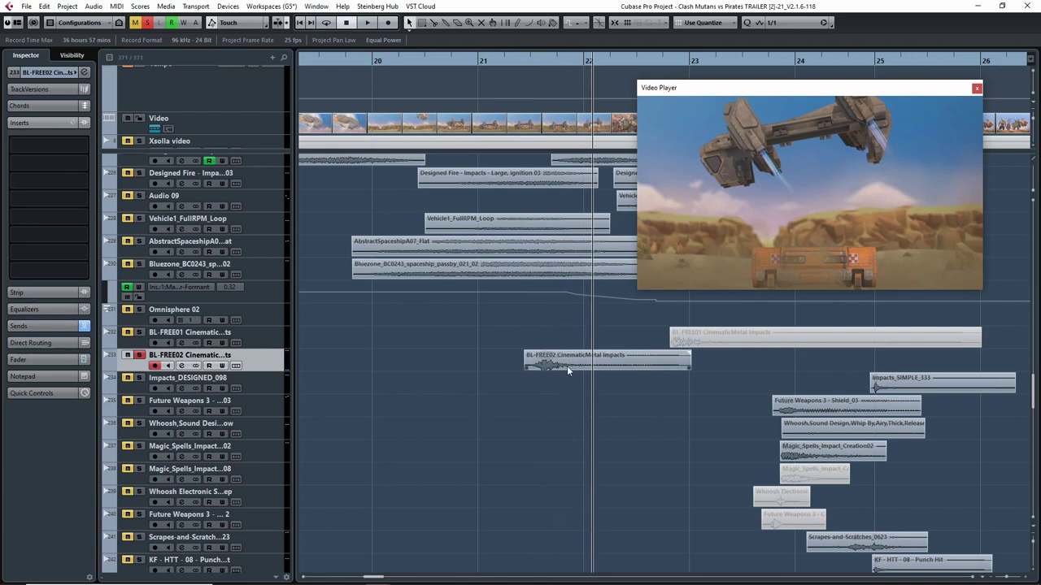
left_click(525, 59)
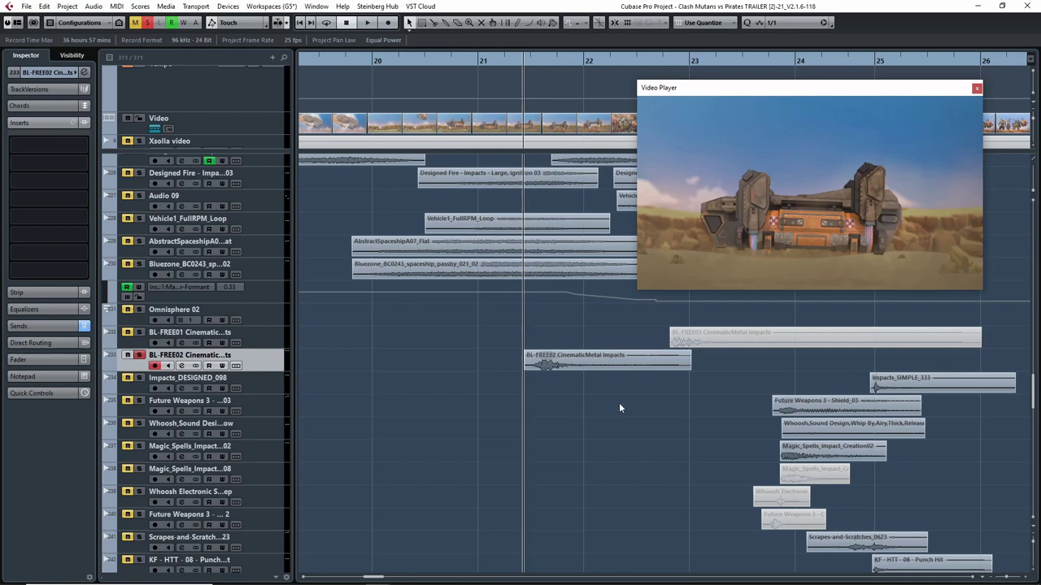
key("space")
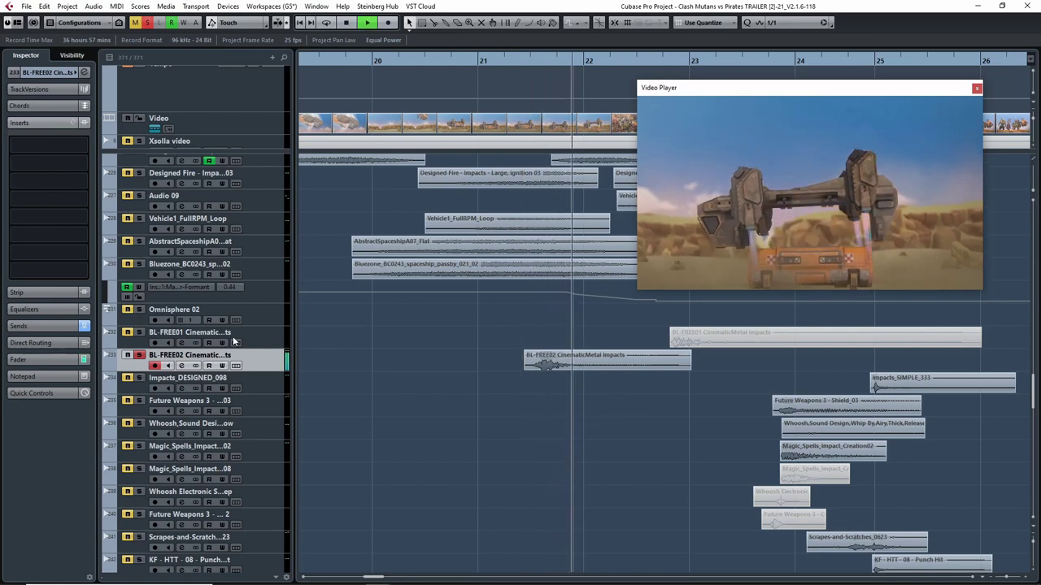
key("space")
Deactivate solo and play the mix from before bar 20, comparing it with the BL-FREE02 impact track muted and unmuted
left_click(139, 355)
key("g")
key("g")
key("g")
left_click(523, 62)
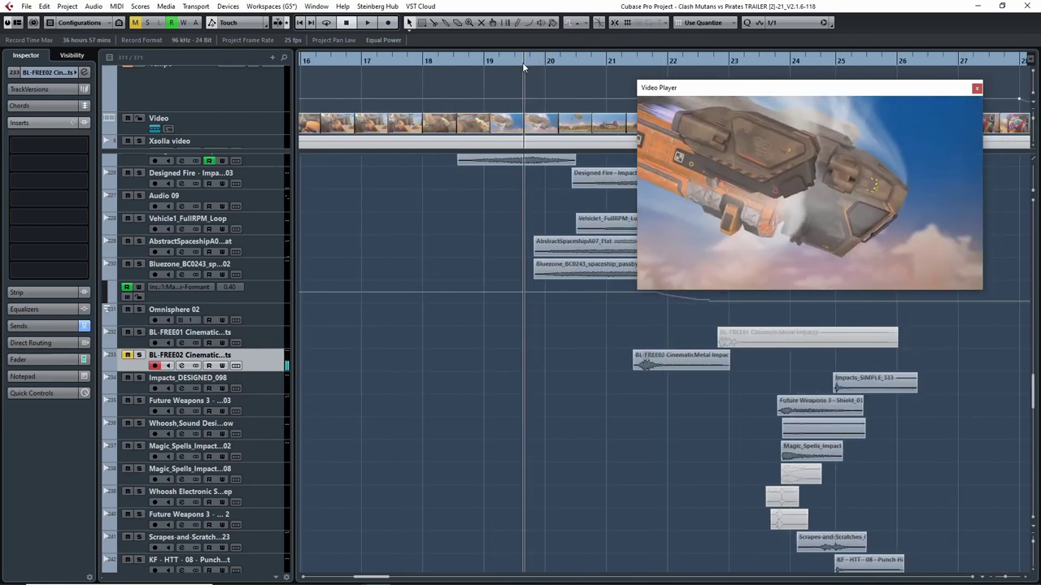
left_click_drag(523, 64, 576, 84)
key("space")
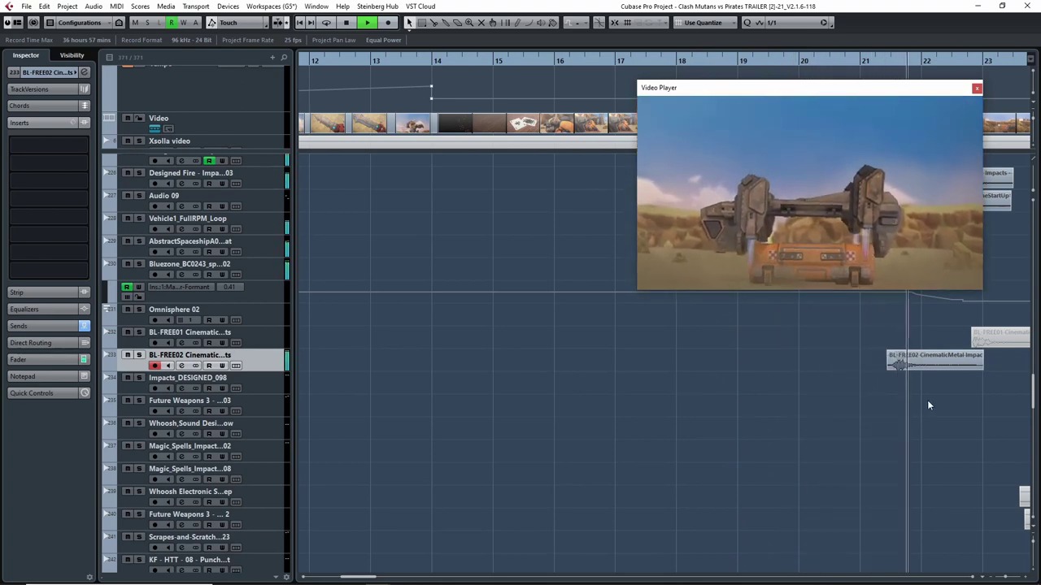
left_click_drag(930, 402, 633, 405)
scroll(633, 405, "right", 1)
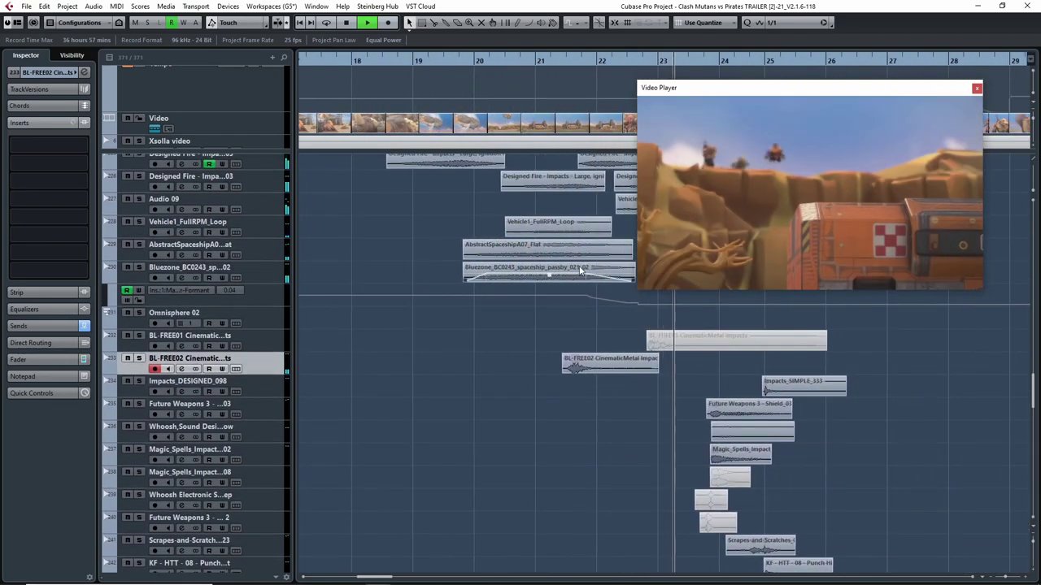
Solo the Magic_Spells_CastLong_Air_Dark05 track and play its clip from about bar 20
left_click(533, 64)
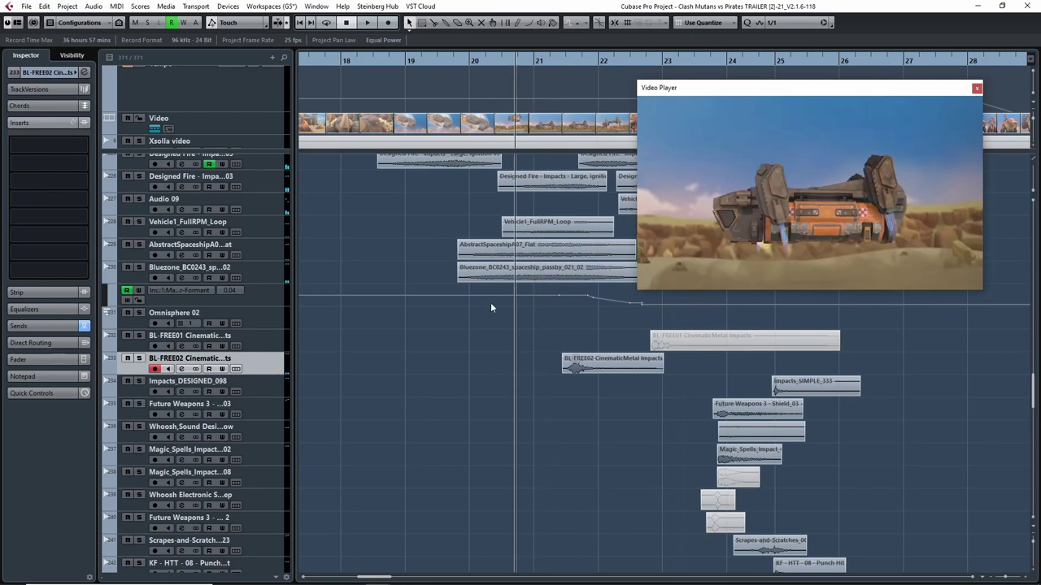
scroll(524, 392, "down", 10)
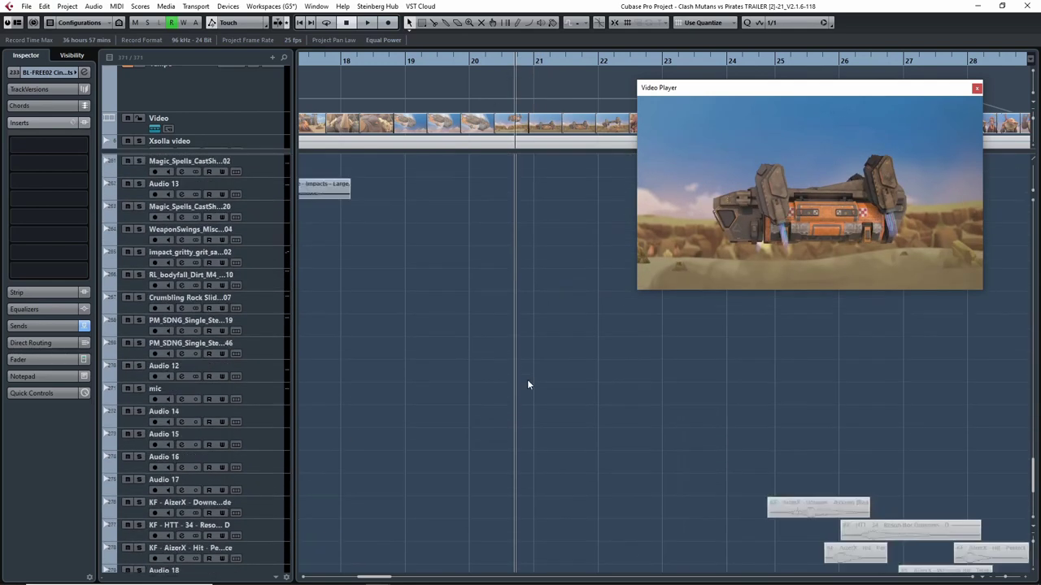
scroll(536, 391, "down", 5)
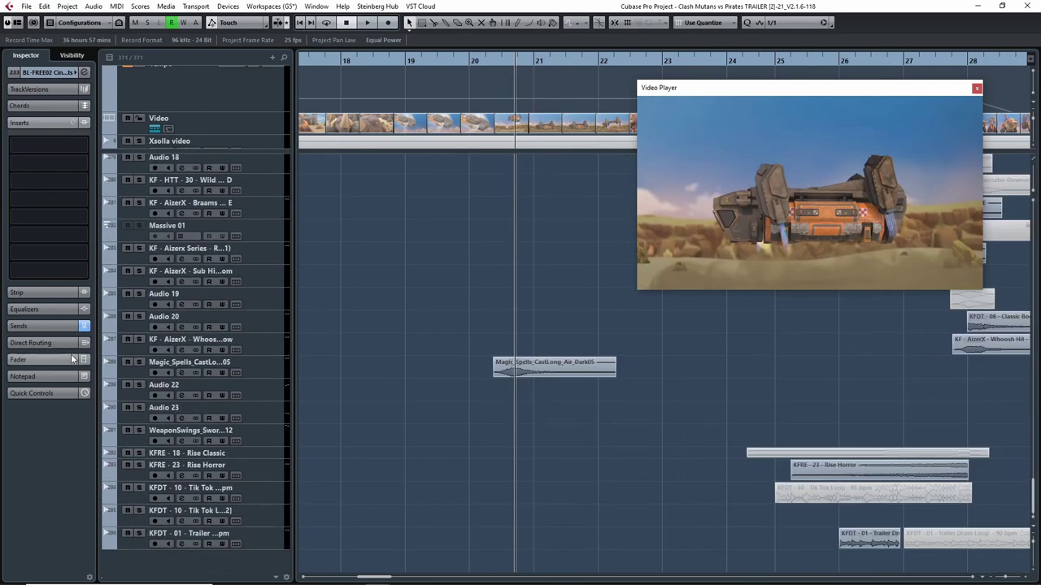
left_click(140, 361)
left_click(484, 62)
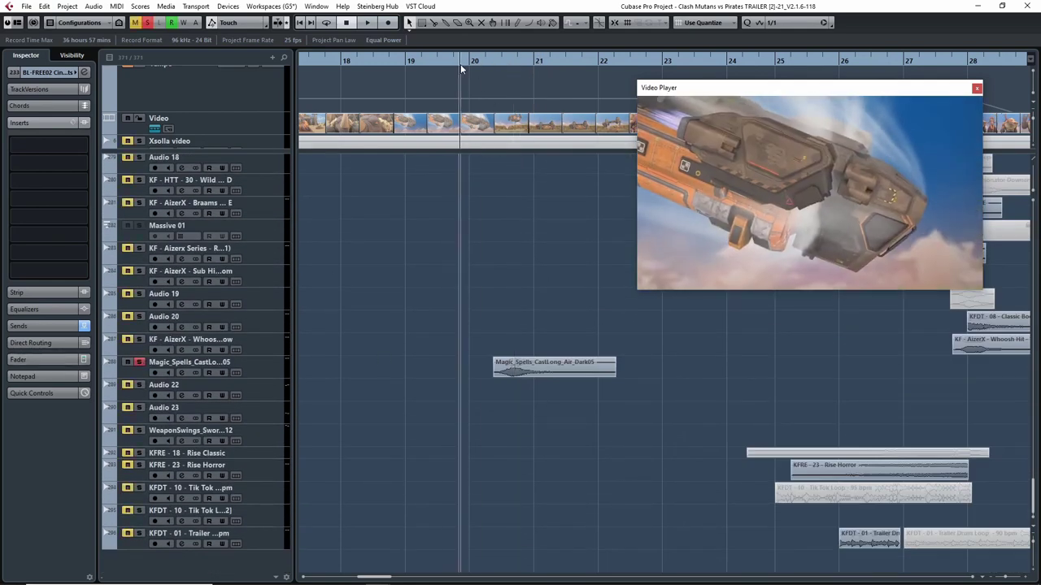
left_click_drag(494, 70, 468, 79)
left_click(144, 371)
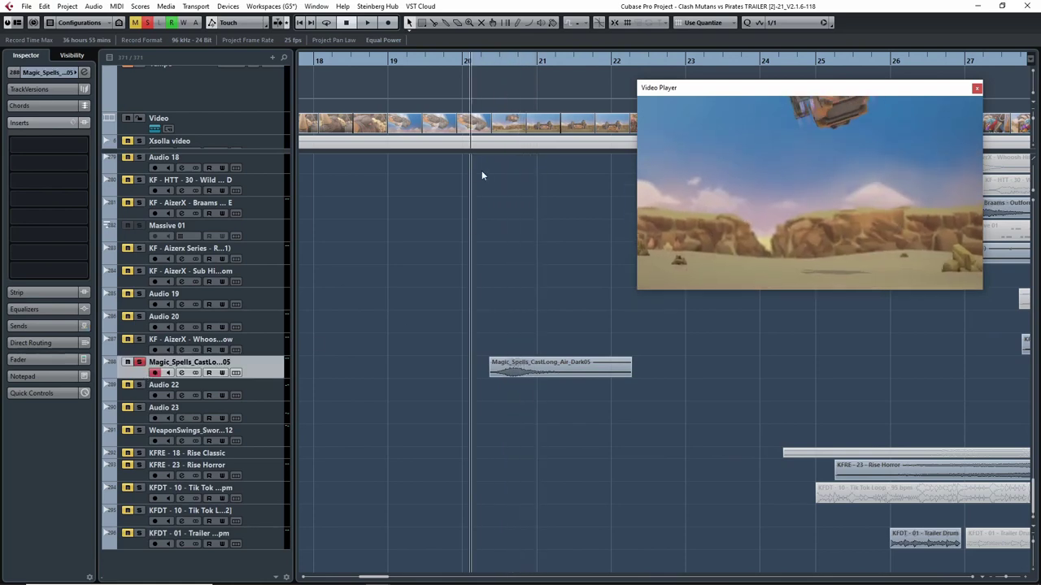
key("space")
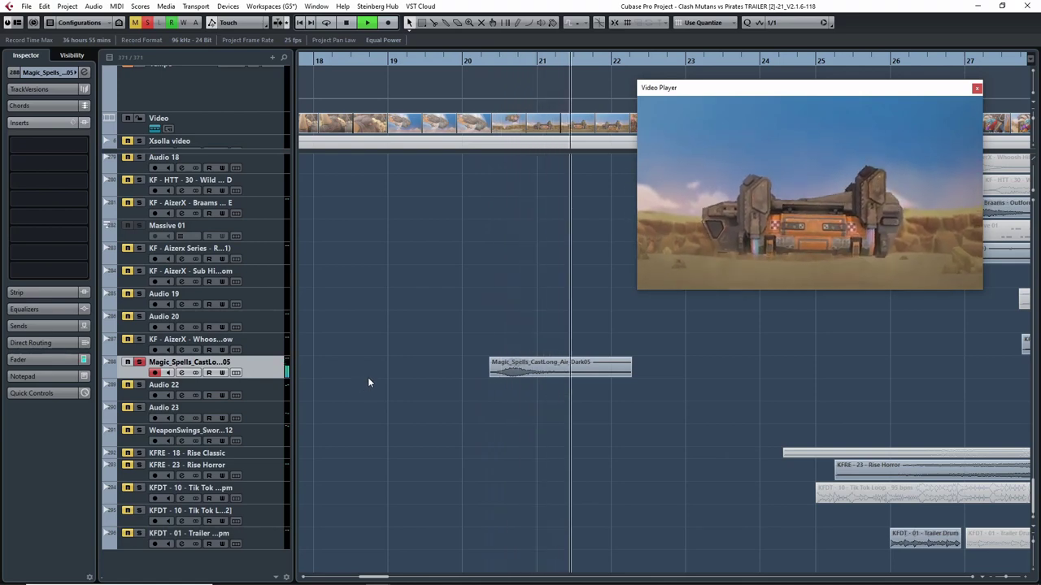
left_click_drag(499, 61, 485, 69)
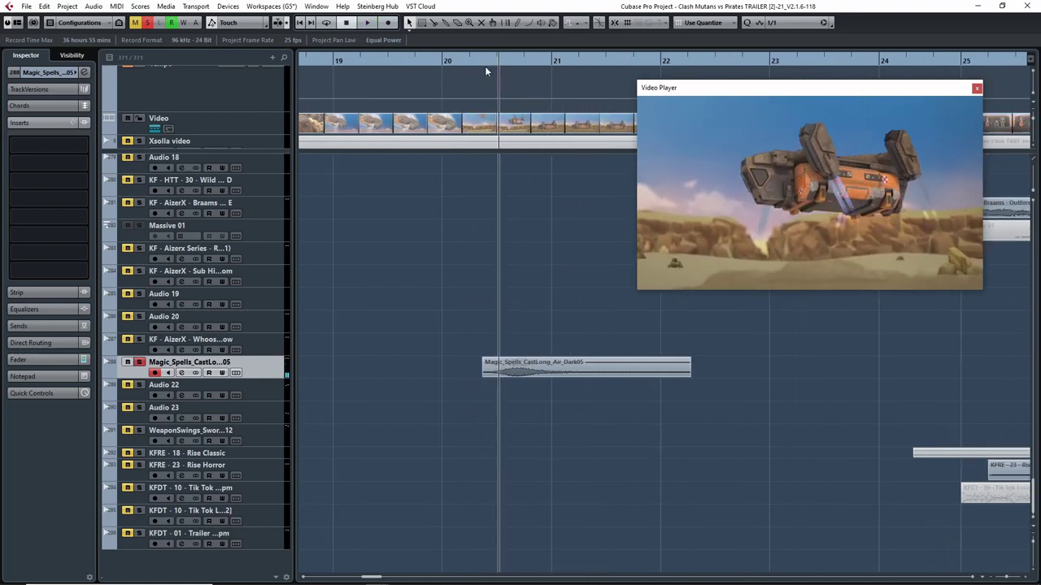
left_click(139, 362)
left_click(139, 363)
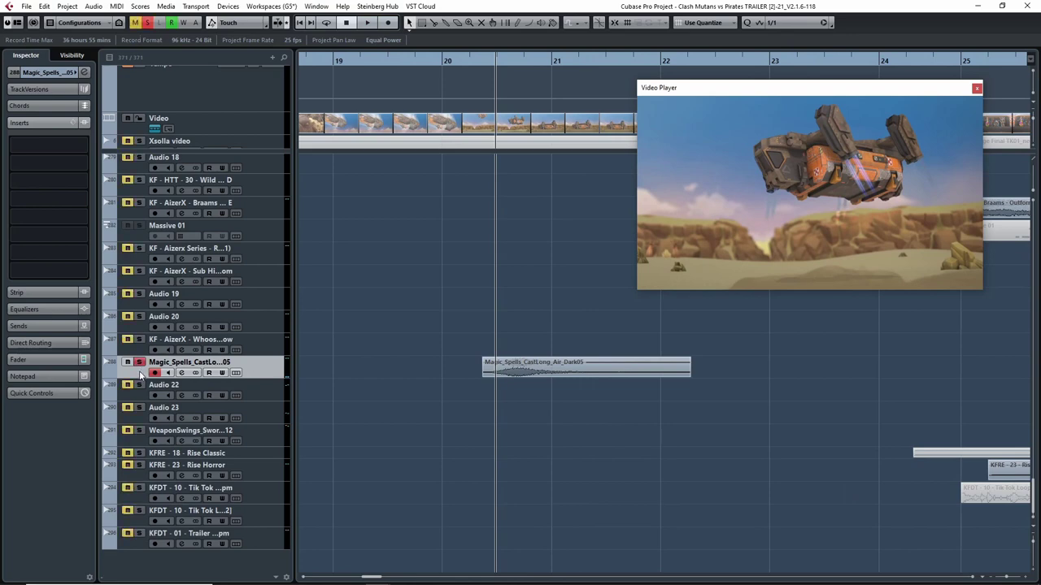
left_click_drag(444, 409, 585, 358)
left_click_drag(734, 343, 492, 406)
left_click(491, 405)
left_click_drag(480, 298, 727, 384)
left_click_drag(740, 348, 439, 394)
left_click(538, 404)
Replay the soloed Magic_Spells_CastLong_Air_Dark05 clip from just before its start
left_click_drag(495, 74, 469, 88)
key("space")
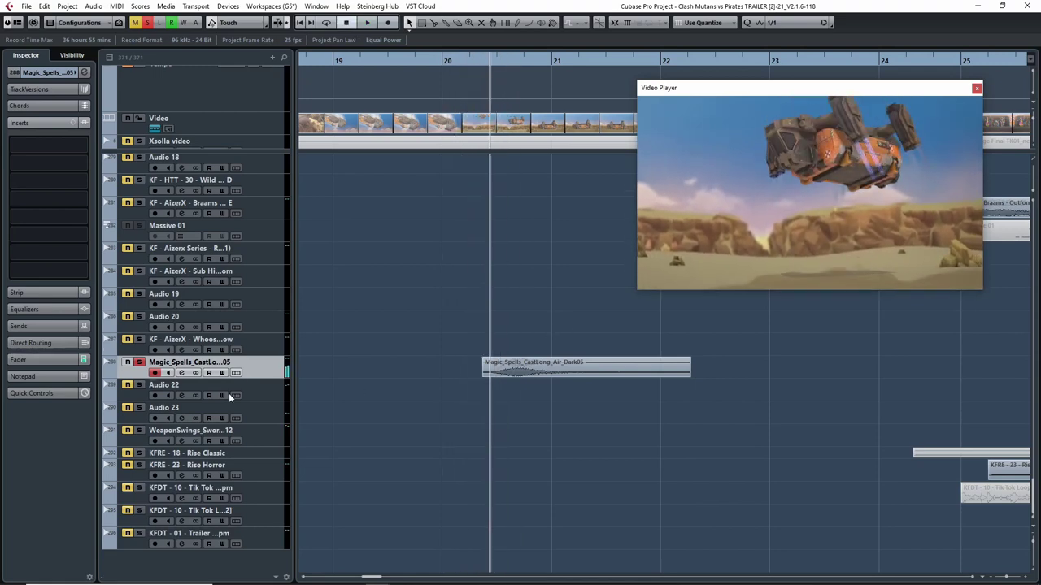
Solo the vehicle layer tracks from Audio 10 through the AbstractSpaceshipA07_Flat track
scroll(244, 400, "up", 12)
scroll(242, 386, "up", 5)
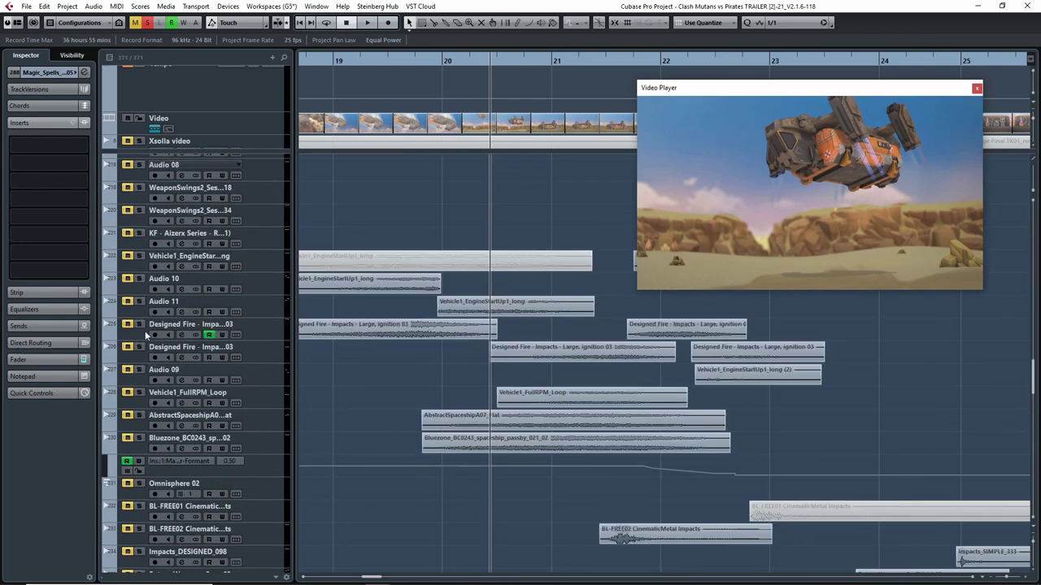
left_click(139, 278)
left_click(137, 449, "shift")
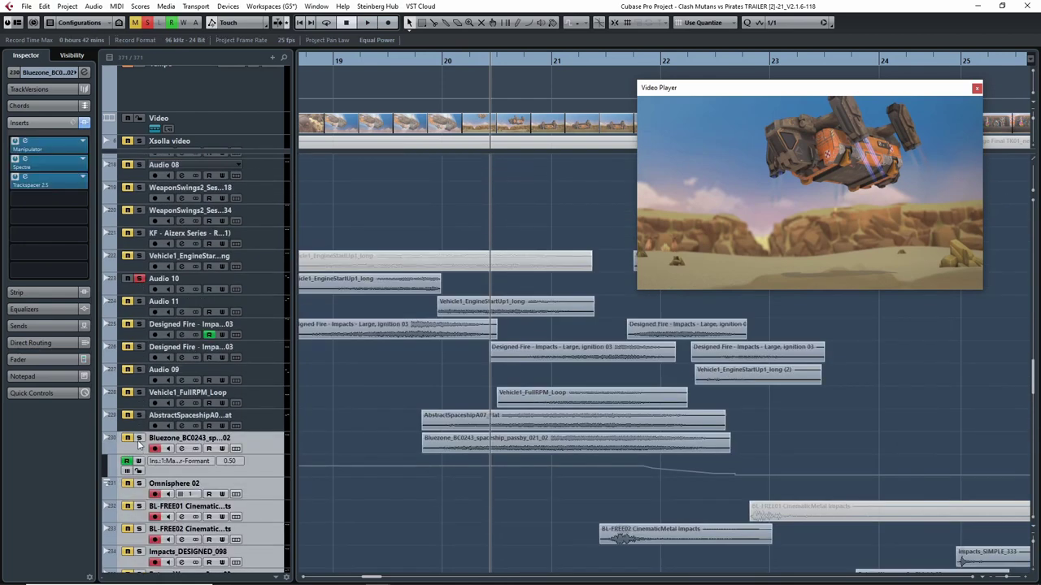
left_click(141, 303)
left_click(139, 393)
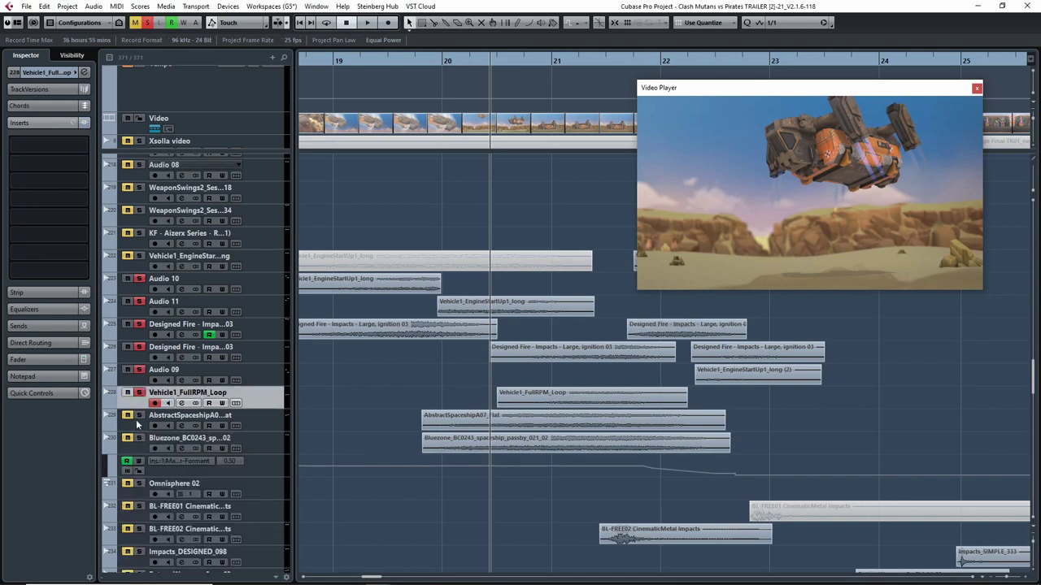
left_click(139, 416)
left_click(140, 438)
Play the soloed vehicle layers from just before bar 20, adding the BL-FREE02 CinematicMetal Impacts track to the solo during playback
left_click(417, 64)
key("space")
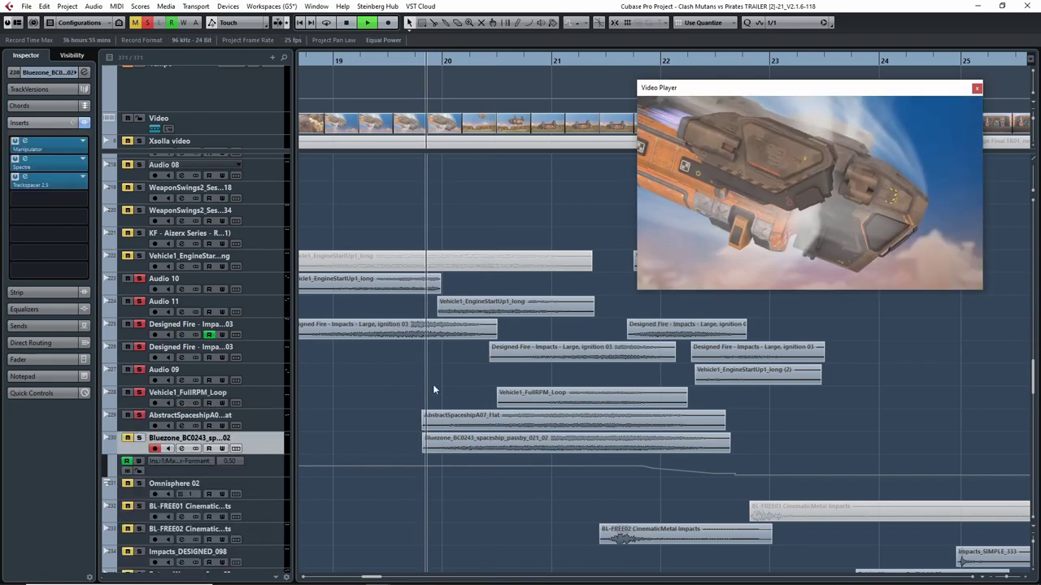
scroll(382, 392, "down", 5)
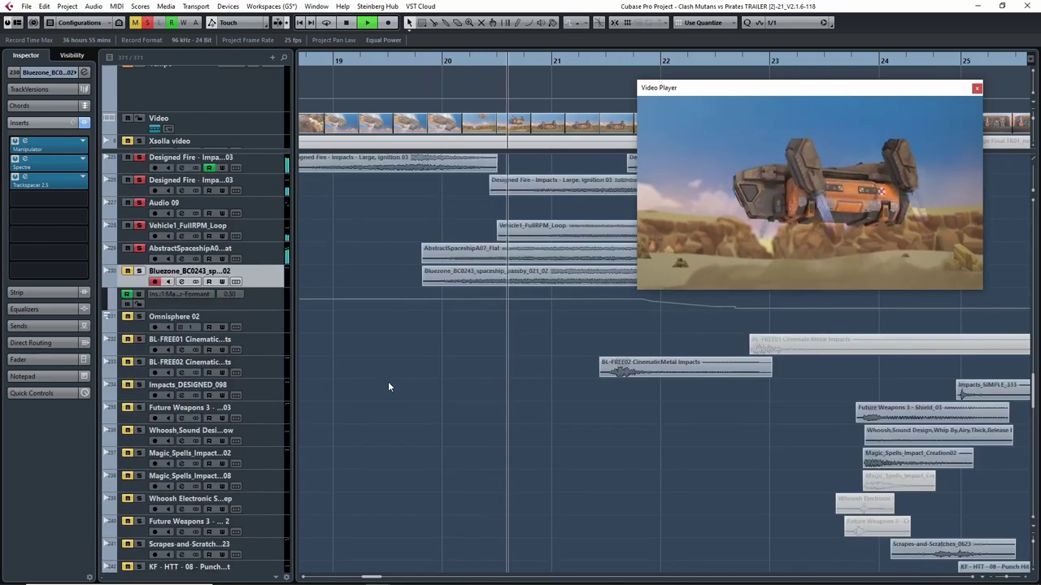
left_click(139, 362)
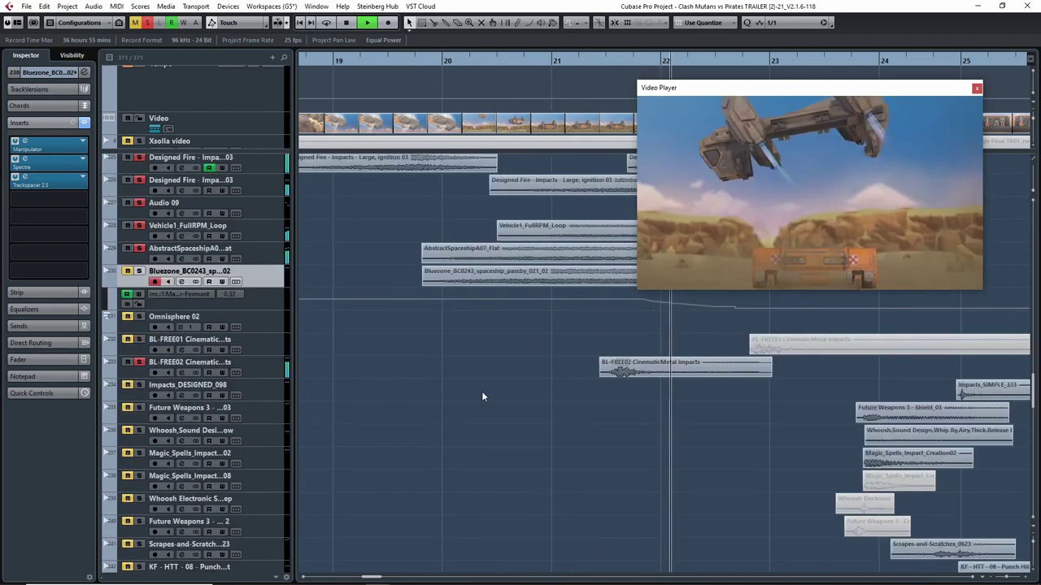
left_click_drag(664, 432, 488, 423)
scroll(488, 427, "up", 8)
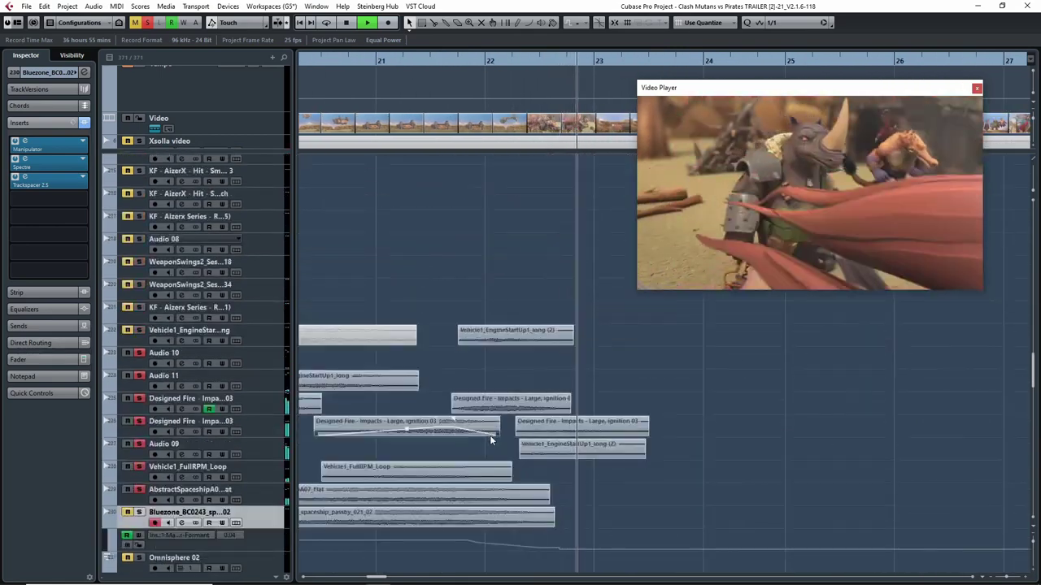
Solo only the KF - HTD - Motion 3 and KF - AizerX - Downer - Grand Canyon tracks
scroll(569, 366, "down", 8)
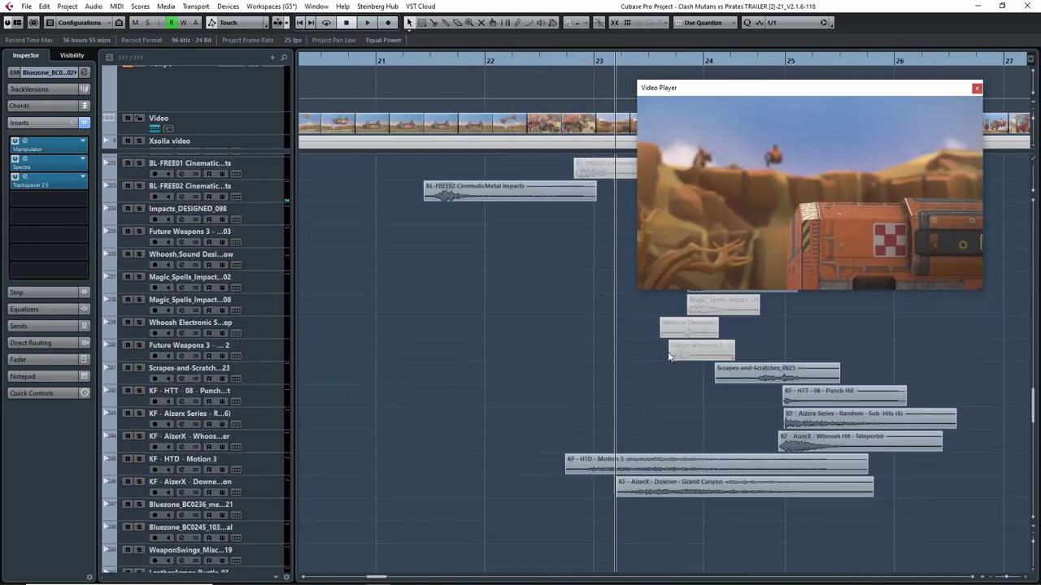
scroll(569, 382, "right", 2)
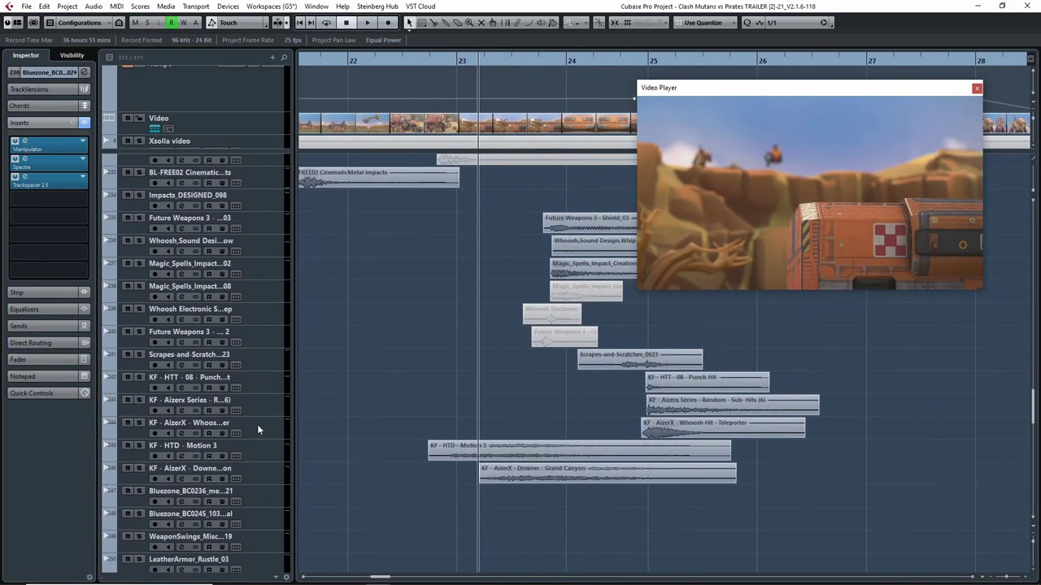
left_click(139, 458)
left_click(132, 479)
left_click(139, 469)
left_click(140, 446)
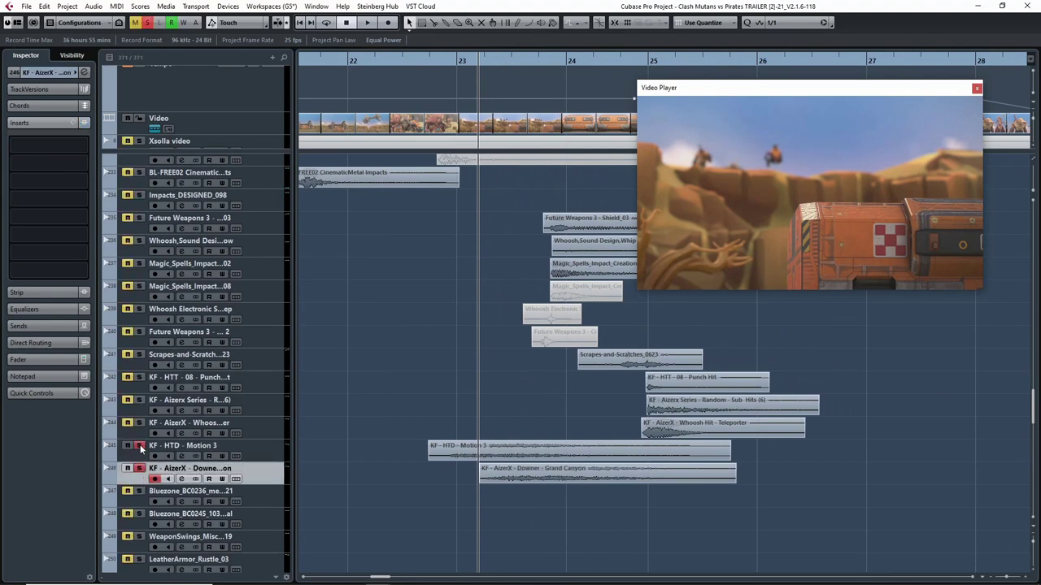
Play the two soloed KF tracks from just before the start of the Motion 3 clip to just past bar 25
left_click(422, 62)
key("space")
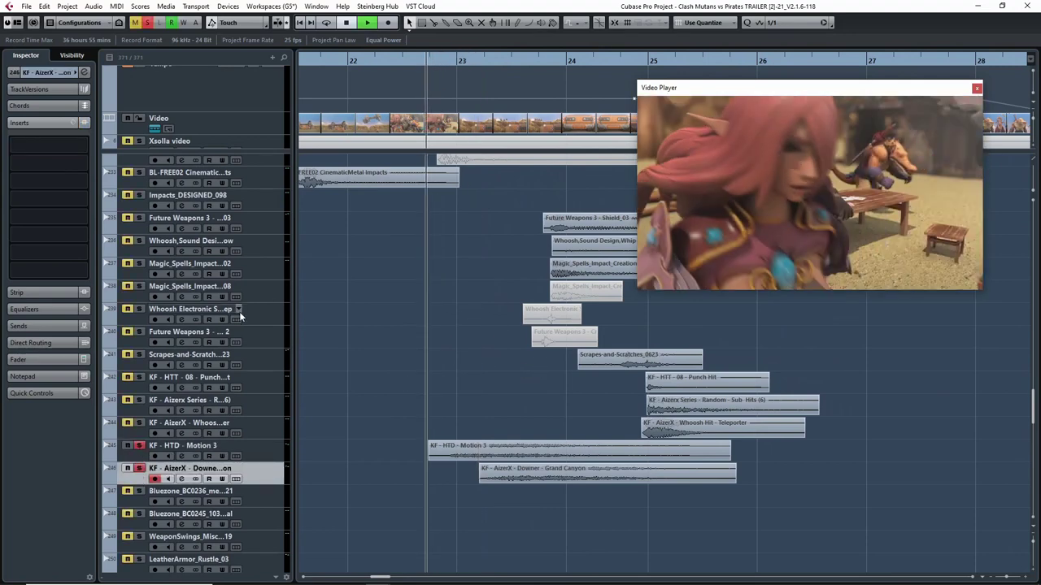
left_click_drag(514, 419, 451, 408)
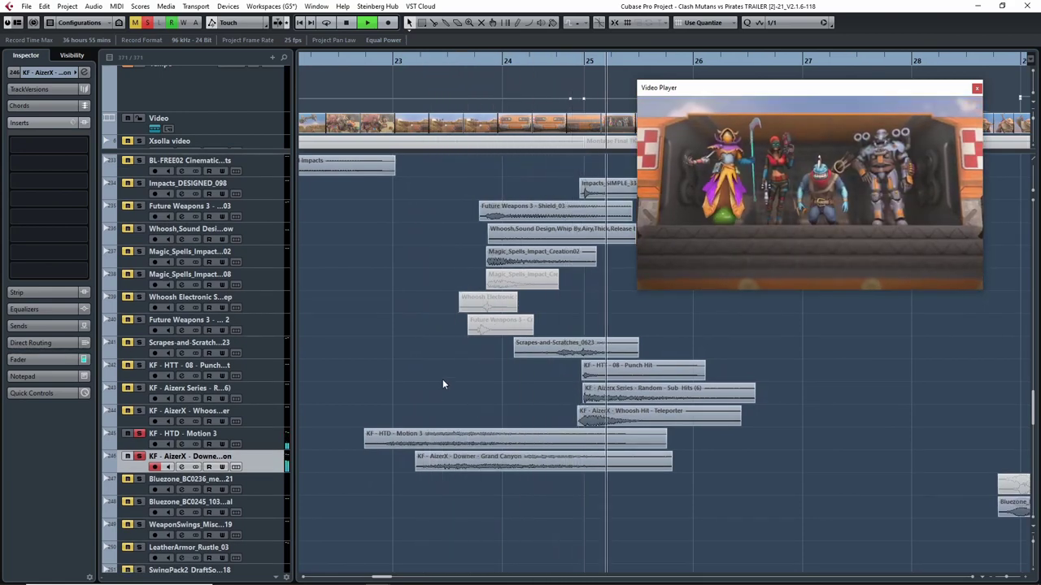
key("space")
Replay the two soloed KF layers from about bar 23 through the start of the Grand Canyon downer
left_click_drag(360, 61, 348, 78)
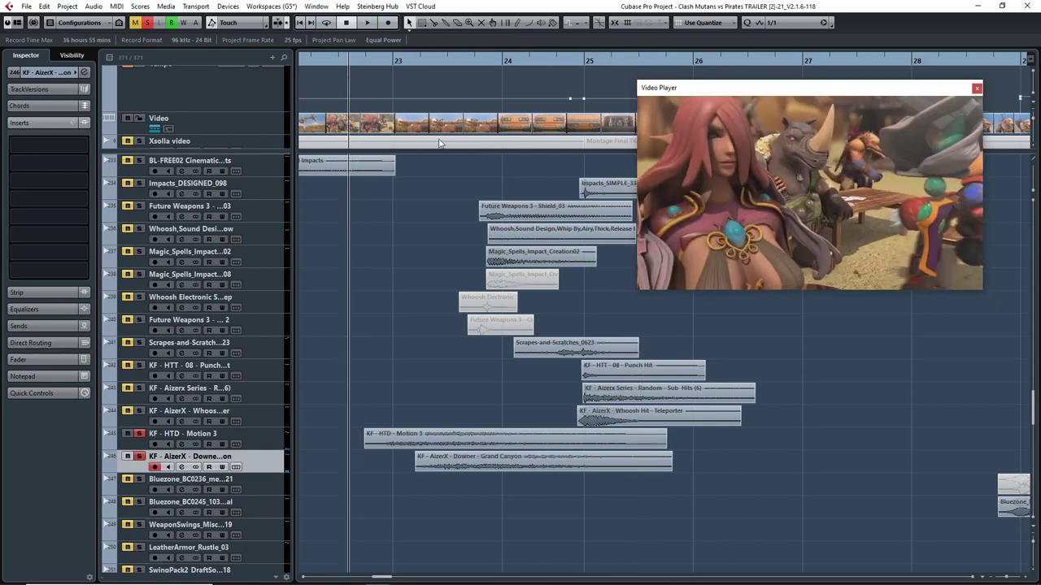
left_click_drag(419, 60, 388, 75)
key("space")
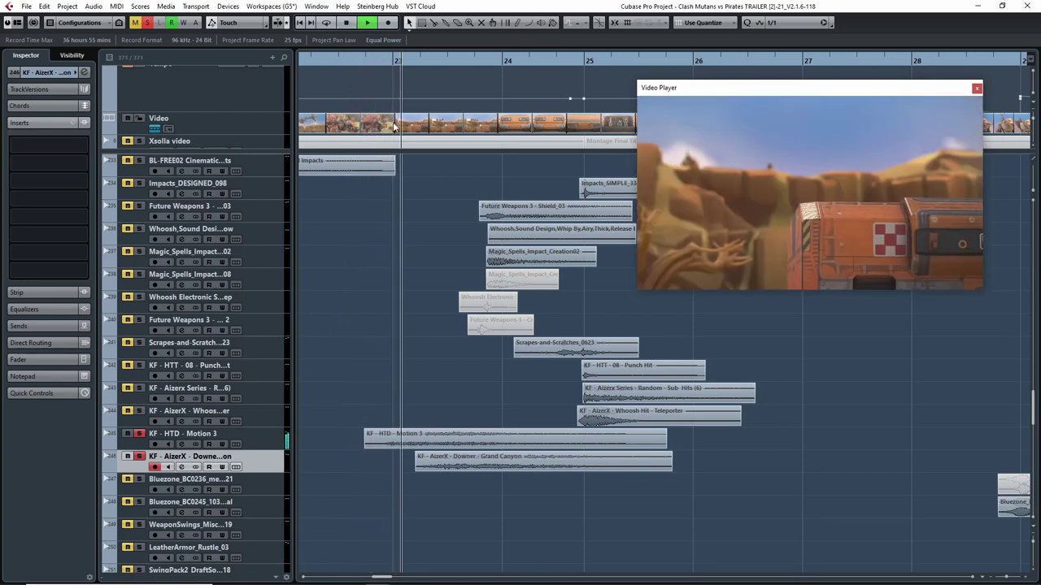
key("space")
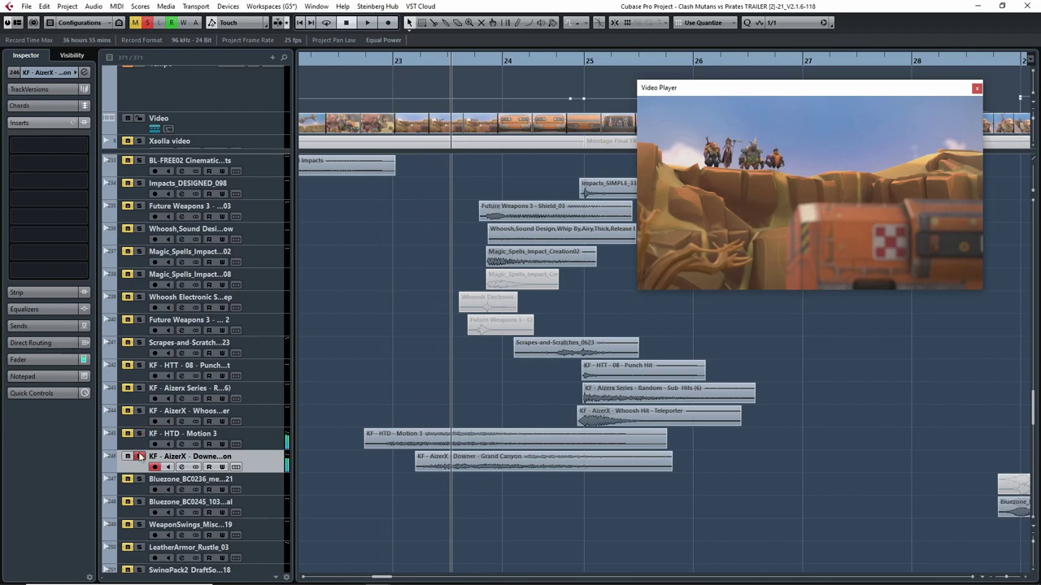
Deactivate solo and mute the KF - HTD - Motion 3 and KF - AizerX - Downer - Grand Canyon tracks
left_click(139, 457)
left_click(127, 433)
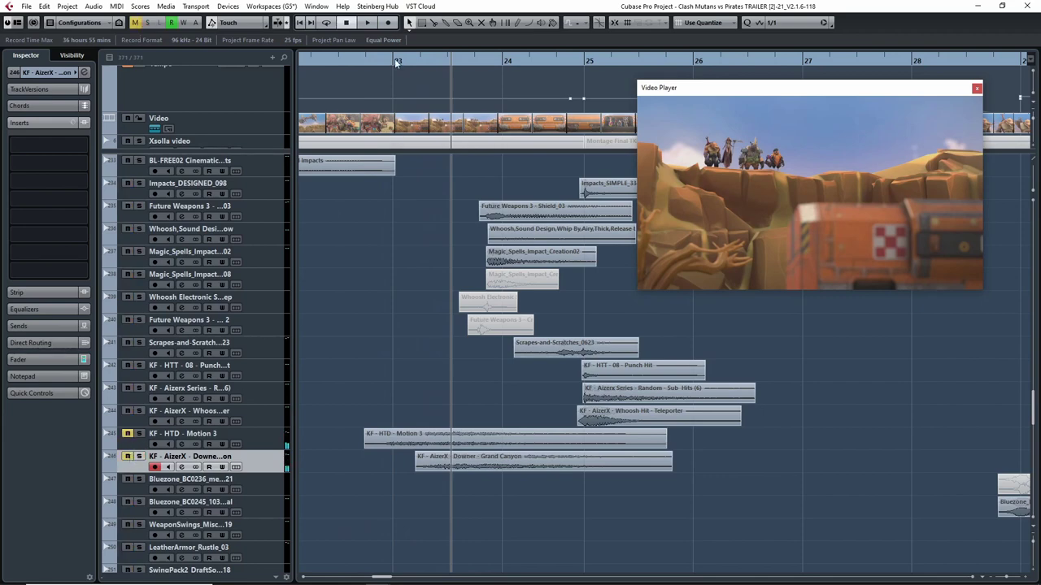
Play from about bar 23 into the truck shot with the two KF layers muted, and unmute both tracks, leaving nothing soloed
key("space")
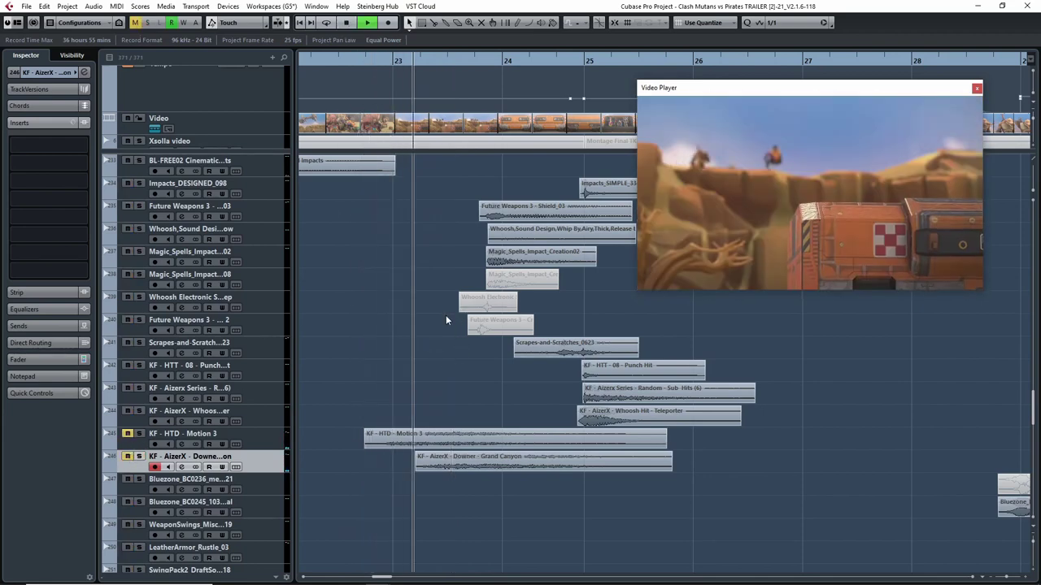
key("space")
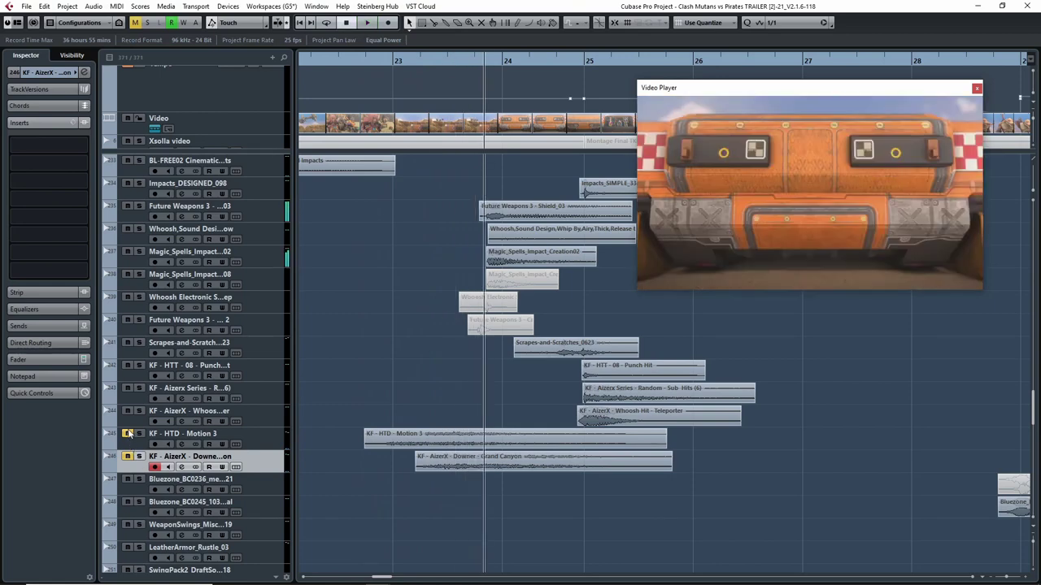
left_click(139, 457)
left_click(149, 438)
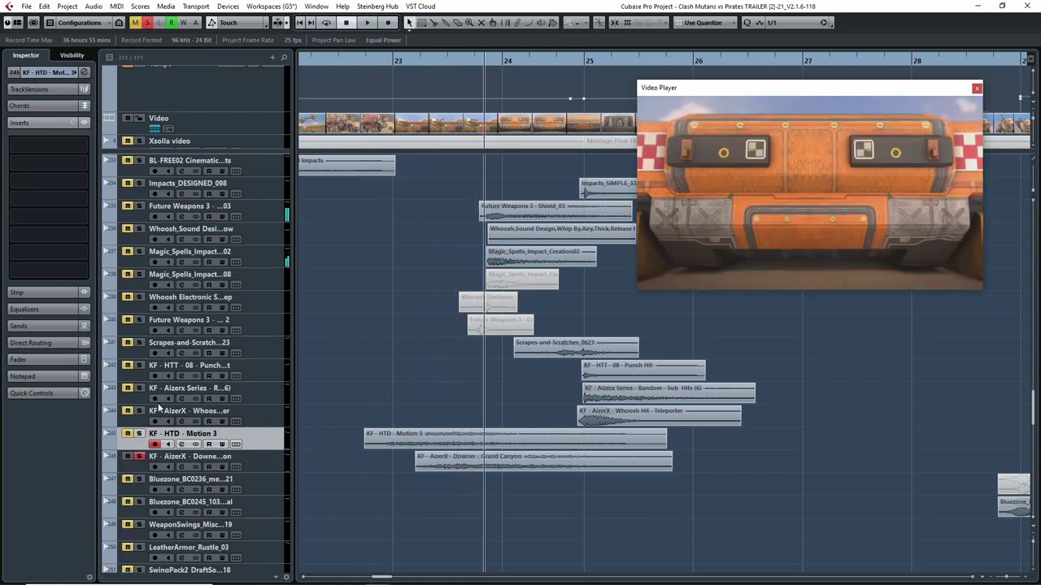
left_click(139, 458)
left_click(142, 462)
left_click(137, 449)
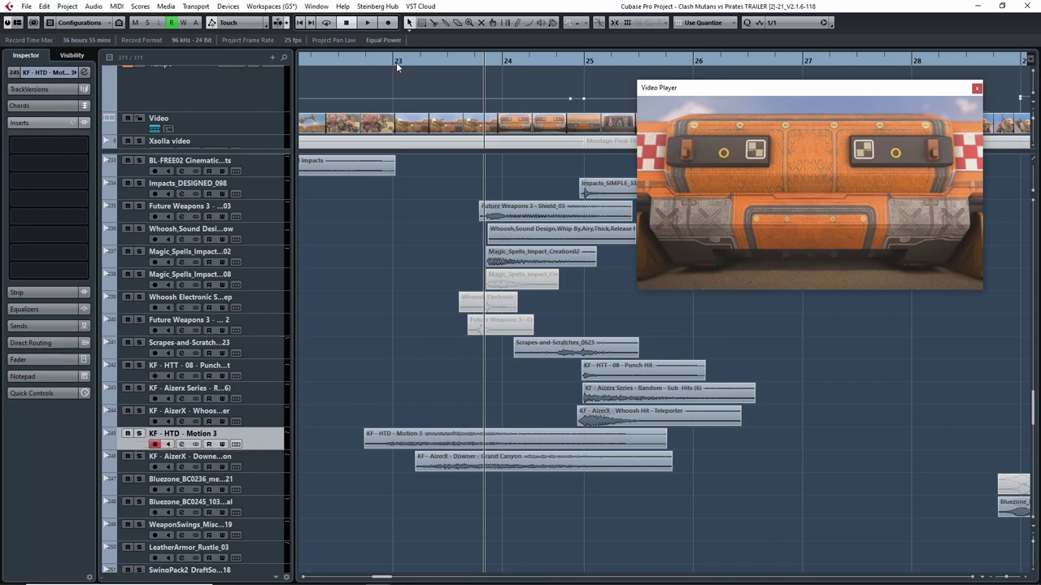
Play only the KF - HTD - Motion 3 and Grand Canyon downer tracks from bar 23 to just past bar 24, and clear their solos
mouse_move(395, 63)
left_mouse_down()
mouse_move(365, 69)
mouse_move(392, 68)
left_mouse_up()
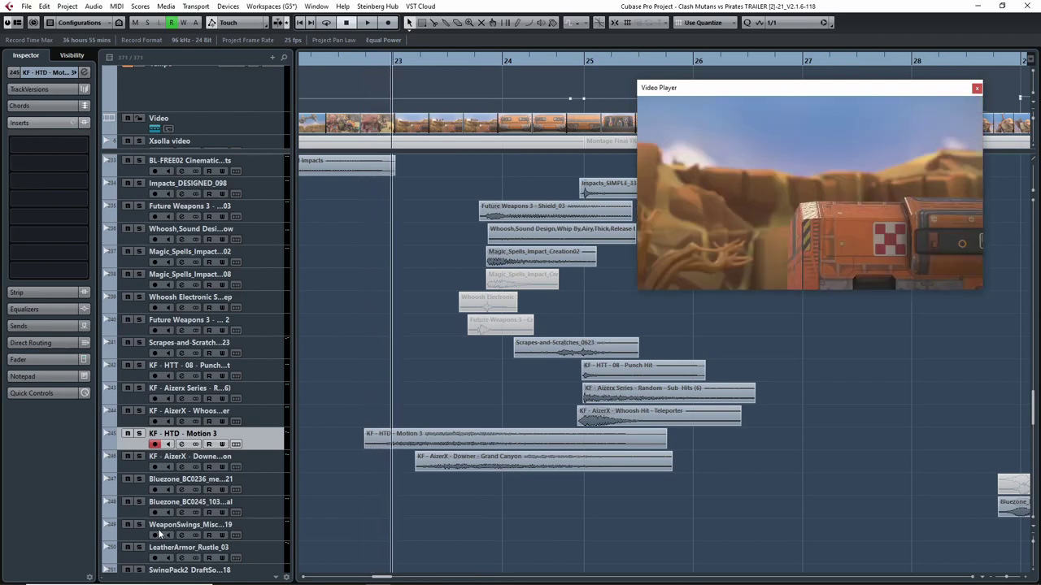
left_click(139, 456)
key("space")
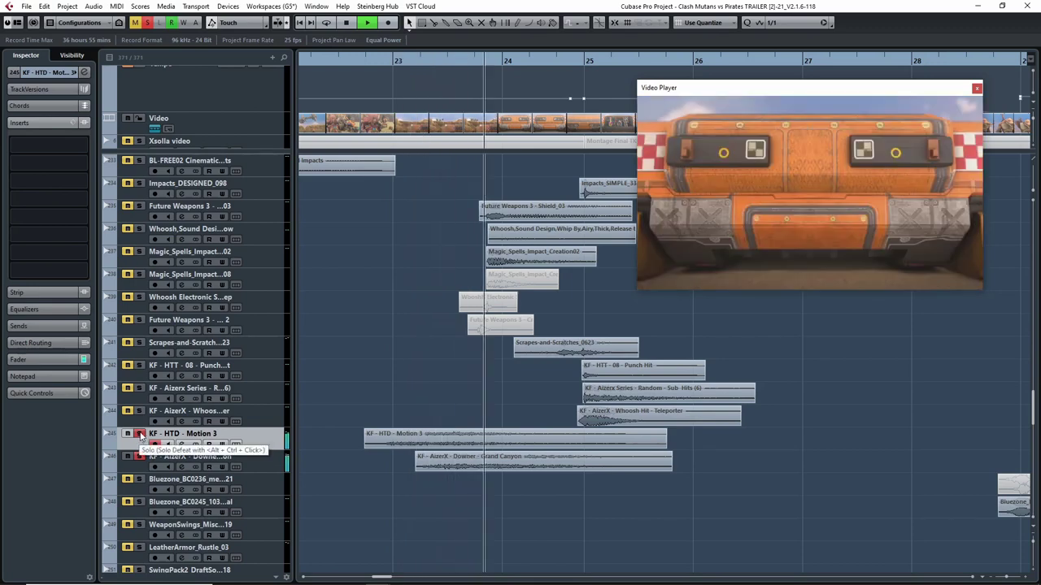
key("space")
left_click(139, 458)
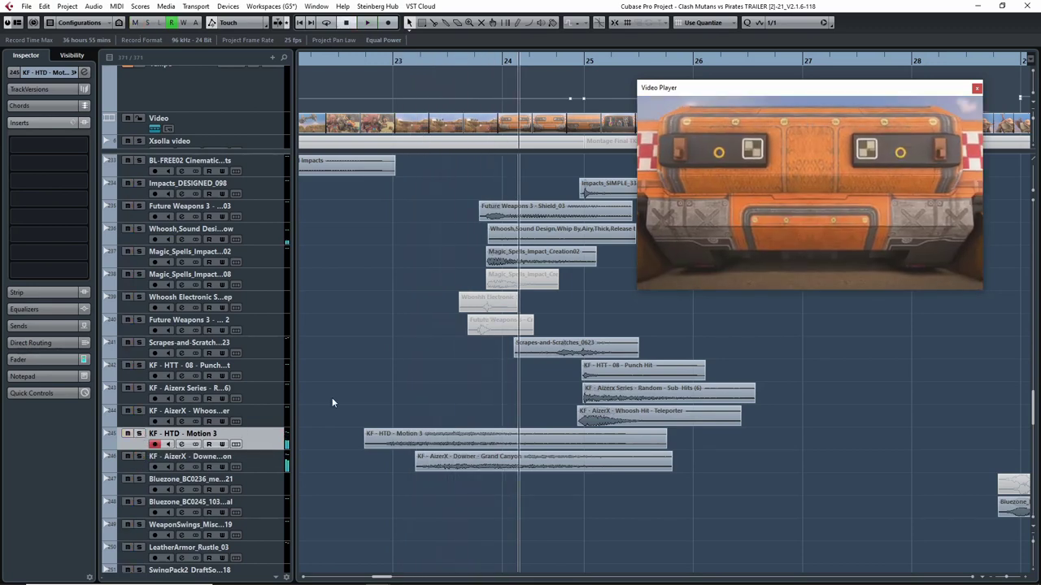
Solo the eight tracks with unmuted clips from Impacts_DESIGNED_098 through the KF - AizerX Whoosh Hit, leaving out the three with greyed-out clips
scroll(437, 390, "right", 2)
scroll(529, 291, "up", 4)
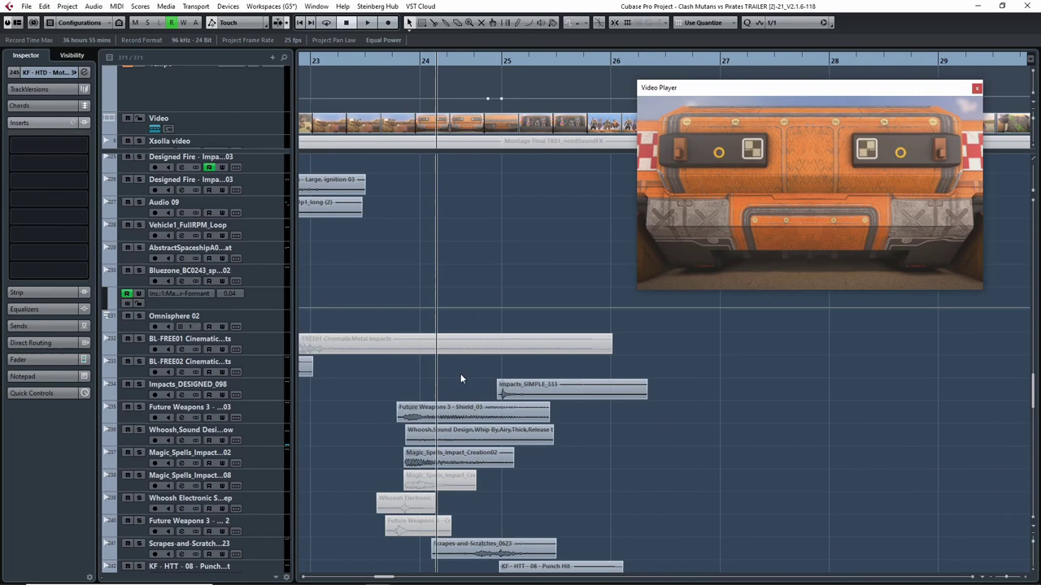
left_click(139, 384)
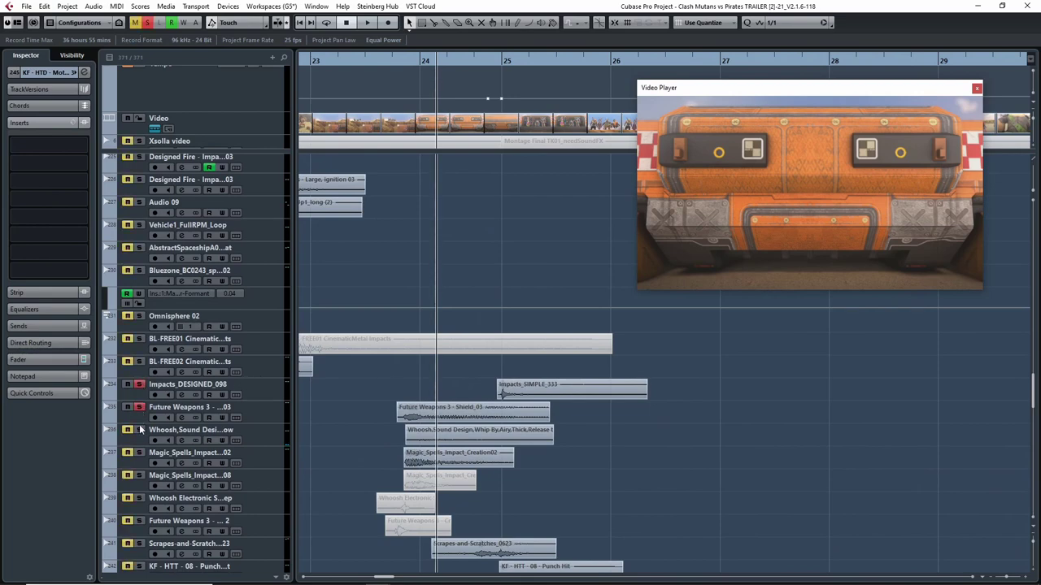
left_click(139, 475)
scroll(347, 427, "down", 4)
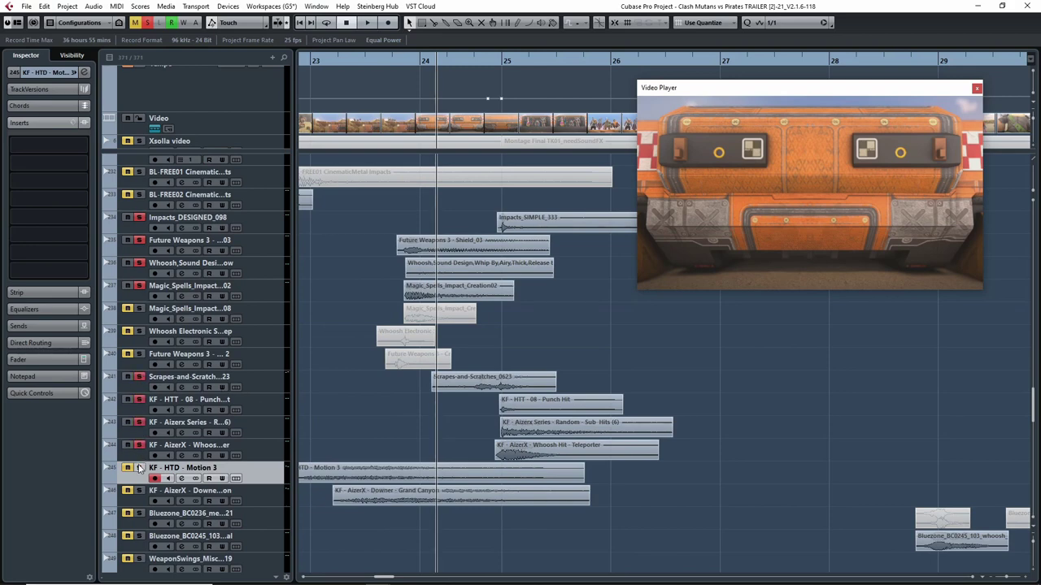
Play the soloed impact, shield, whoosh, spell and scrape layers from midway through bar 23 to bar 26
left_click_drag(408, 62, 365, 63)
key("space")
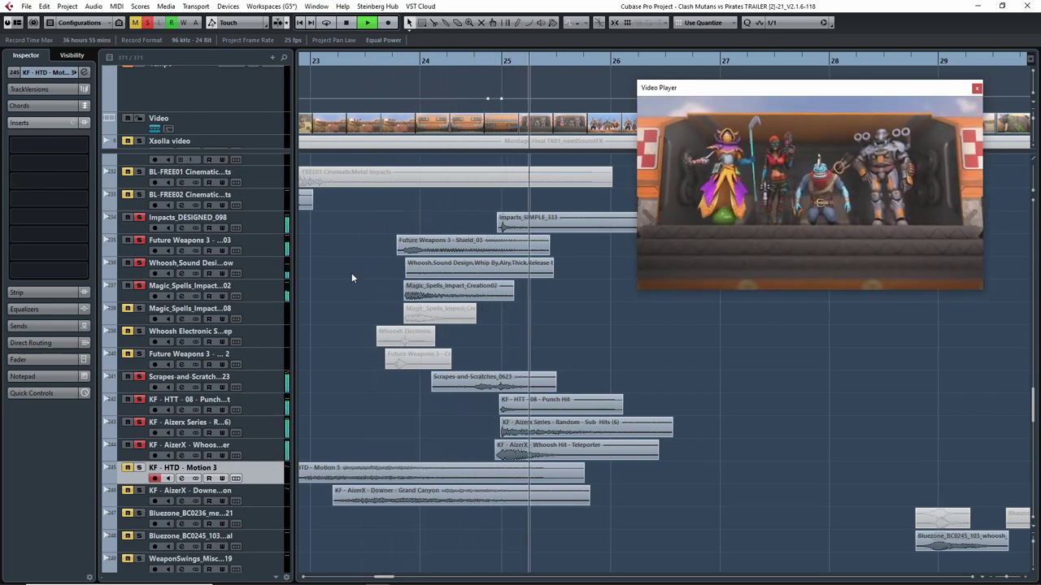
scroll(339, 338, "up", 2)
key("space")
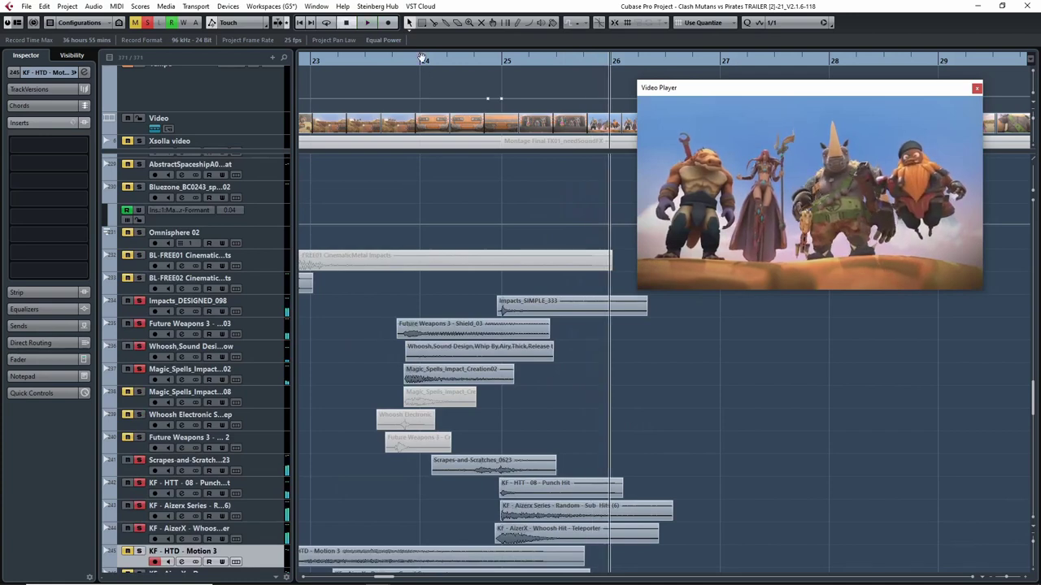
Return the playhead to midway through bar 23 and deactivate solo on all the soloed layers
left_click_drag(412, 60, 363, 63)
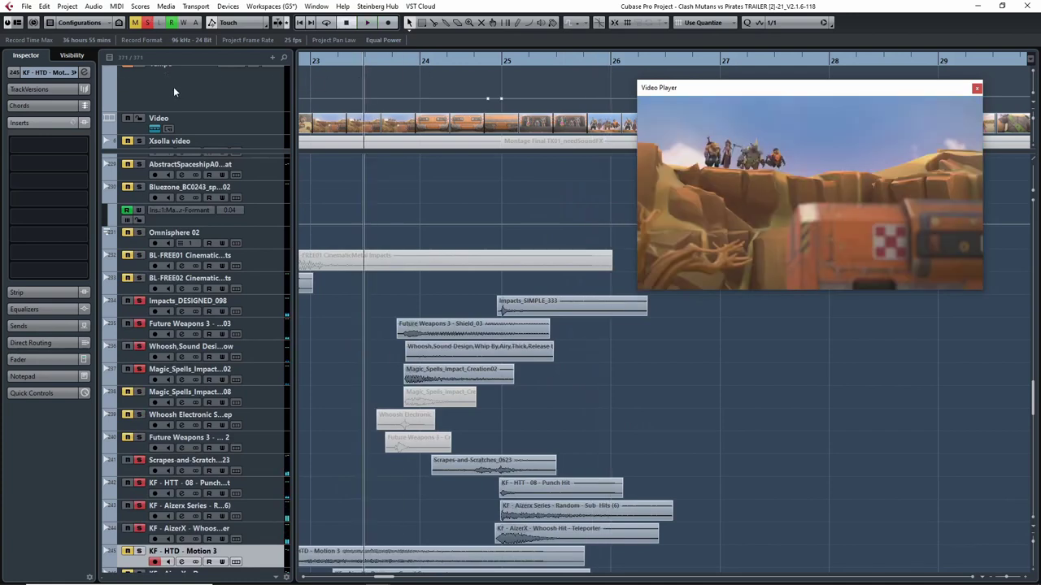
left_click(142, 325)
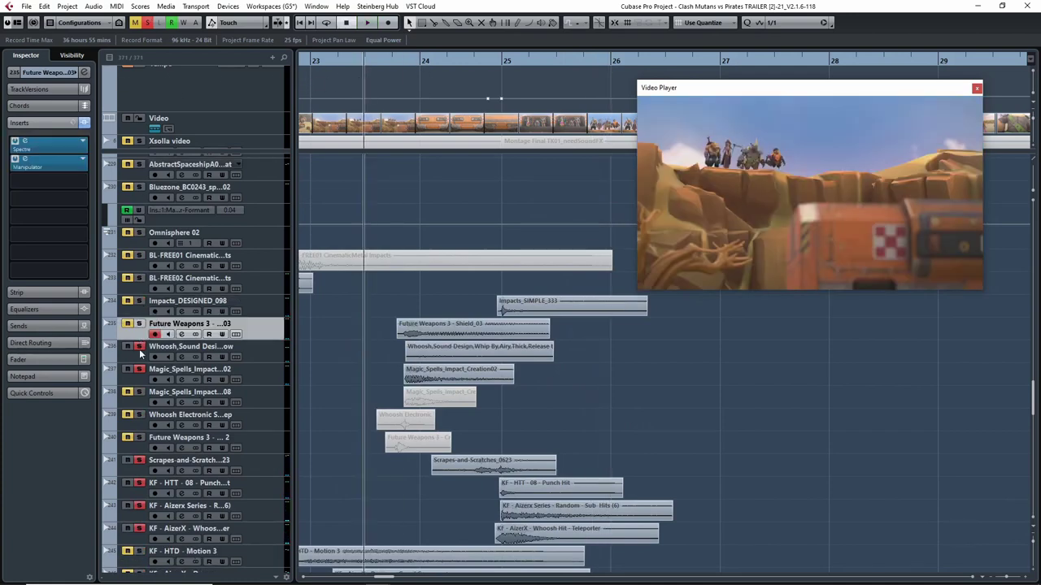
left_click(140, 461)
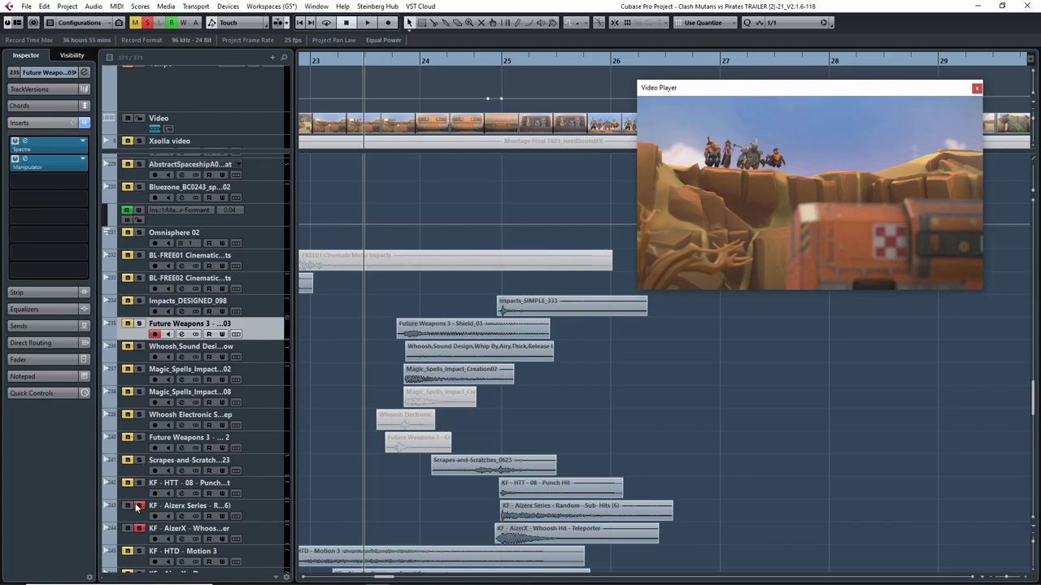
left_click(139, 529)
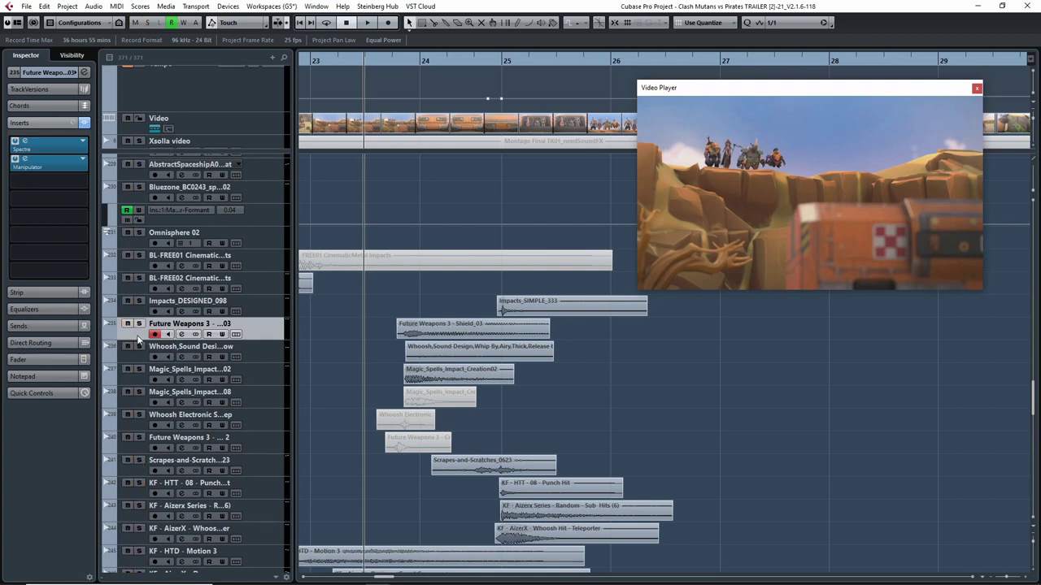
Solo only the Future Weapons 3 - Shield_03 track and play it from just before its clip, returning the playhead there
left_click(139, 347)
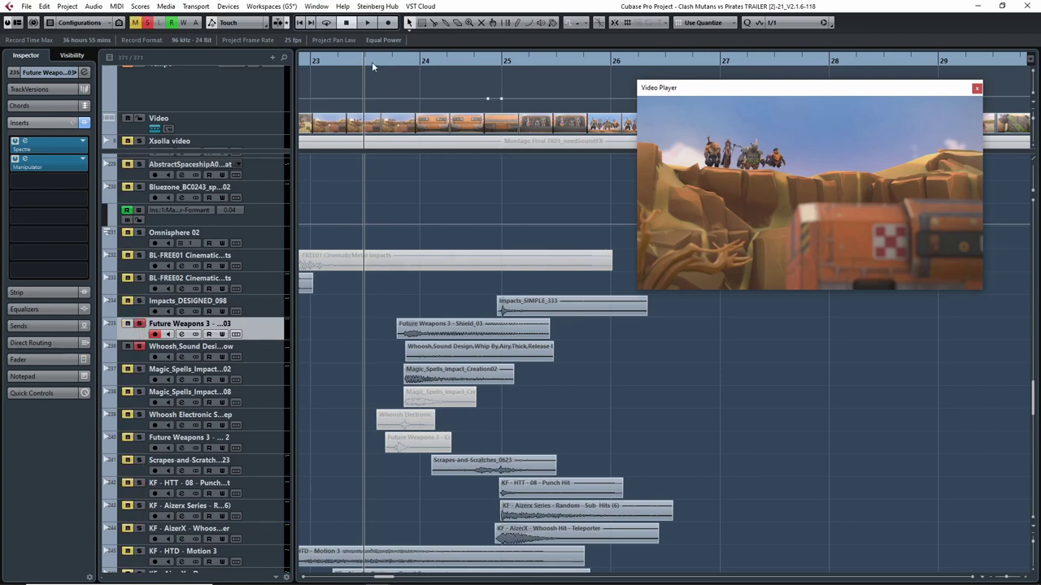
left_click_drag(371, 63, 394, 75)
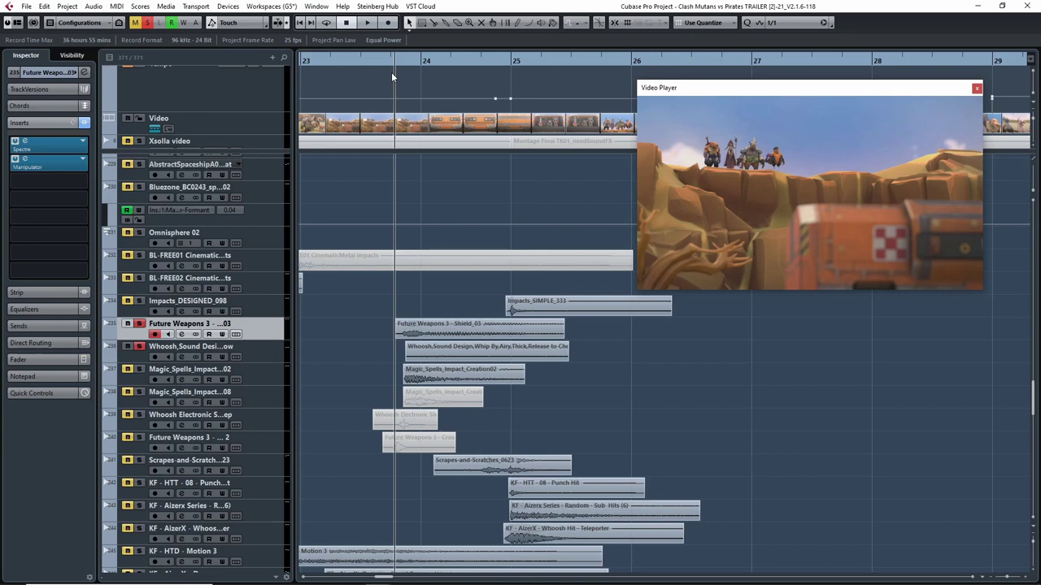
mouse_move(391, 72)
left_mouse_down()
mouse_move(412, 60)
mouse_move(389, 65)
left_mouse_up()
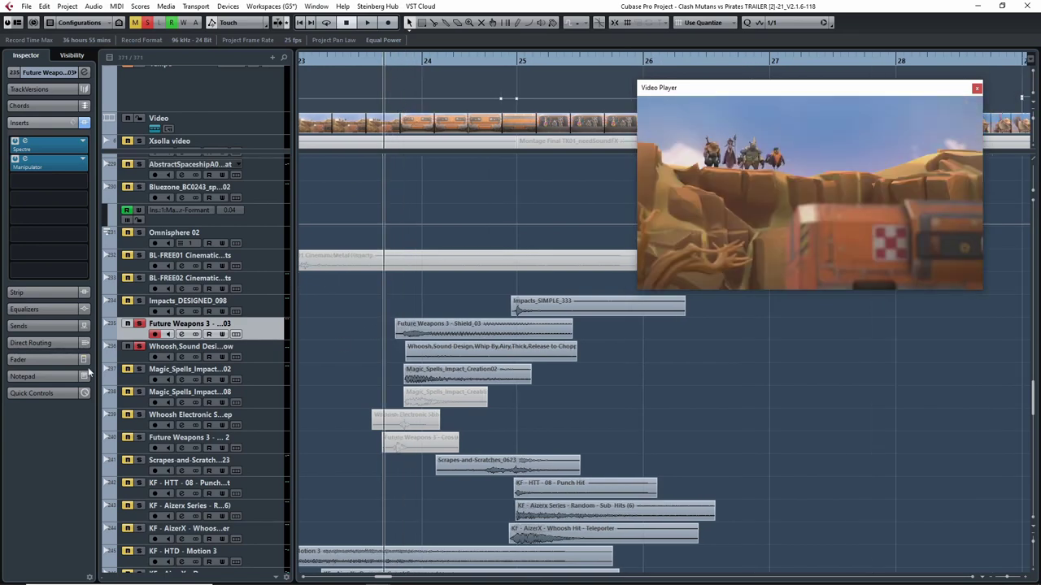
key("space")
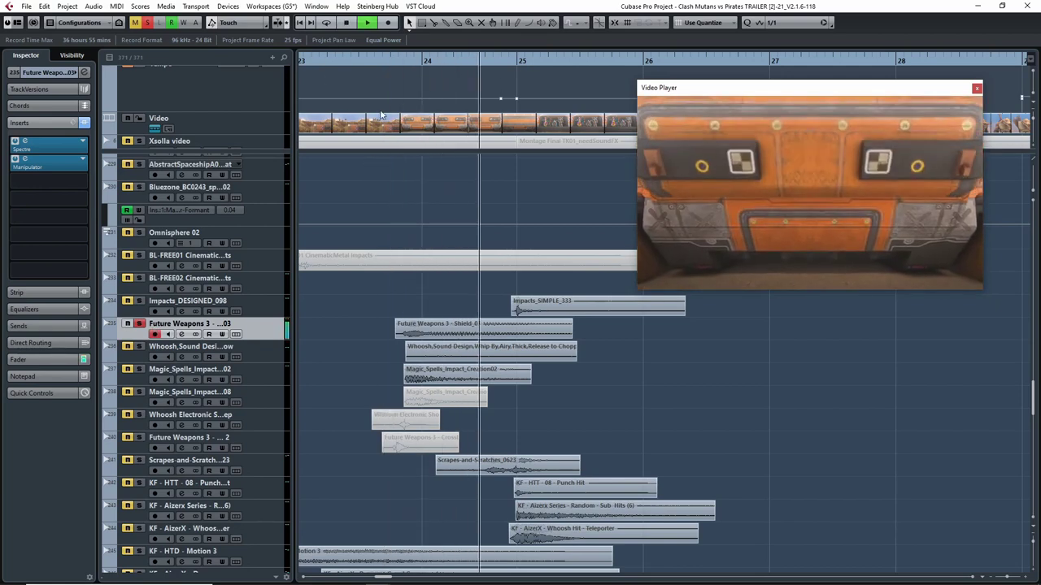
left_click_drag(392, 66, 380, 62)
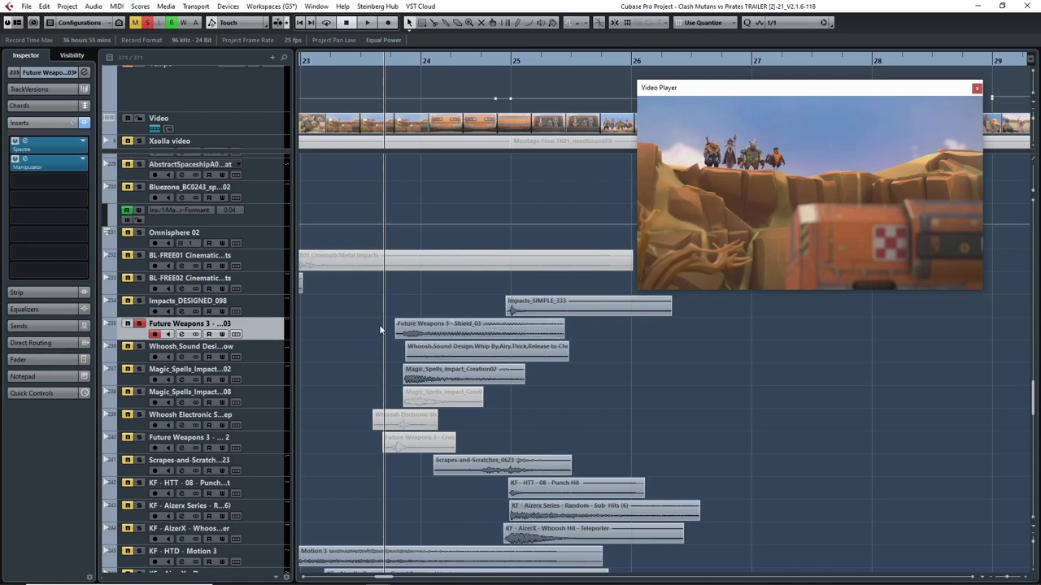
Examine the Spectre and Manipulator insert settings on the Future Weapons 3 - Shield_03 track and close both plug-in windows
left_click(412, 335)
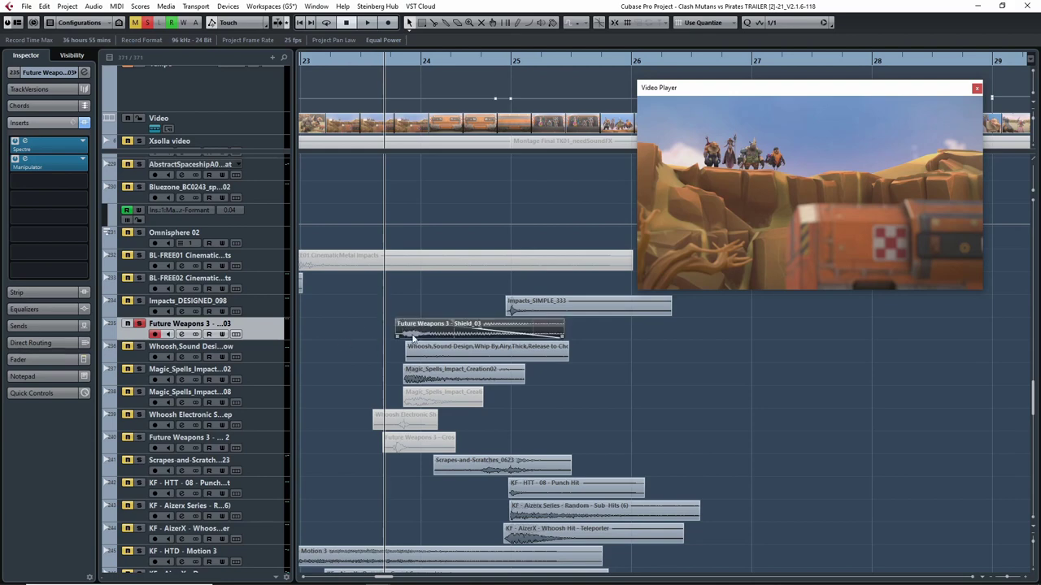
left_click(367, 328)
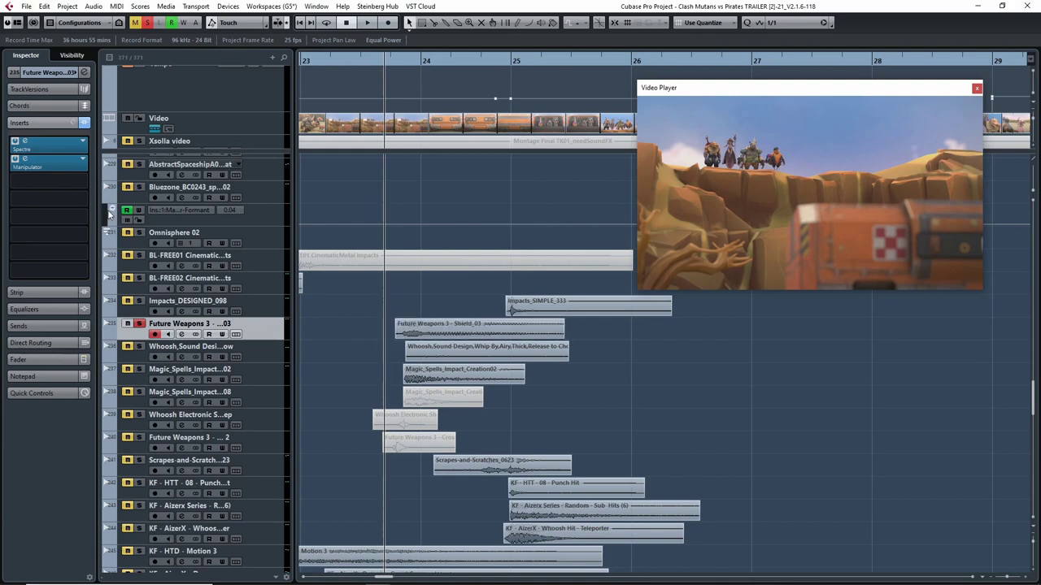
left_click(25, 142)
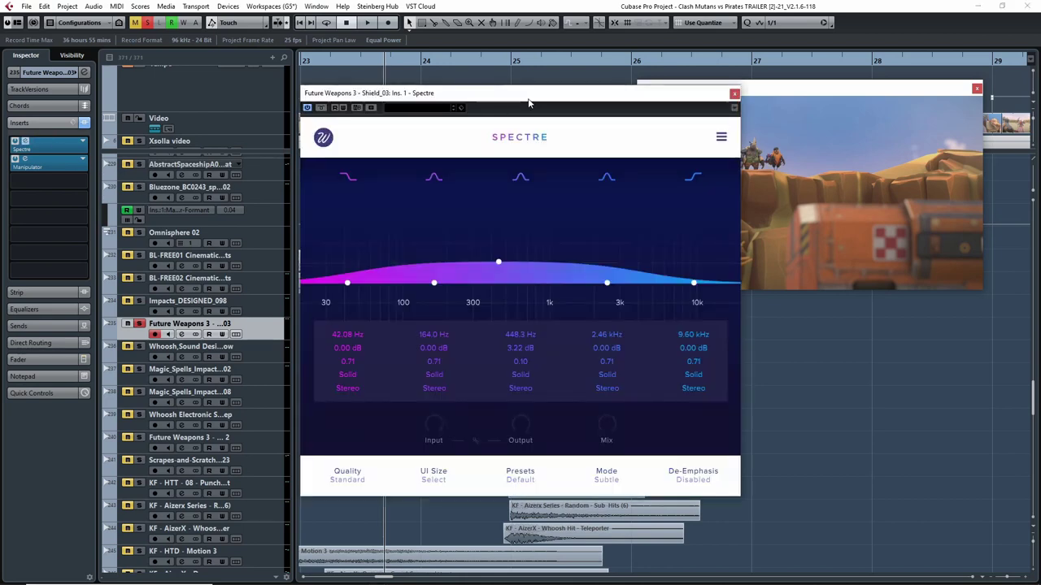
left_click_drag(525, 103, 373, 85)
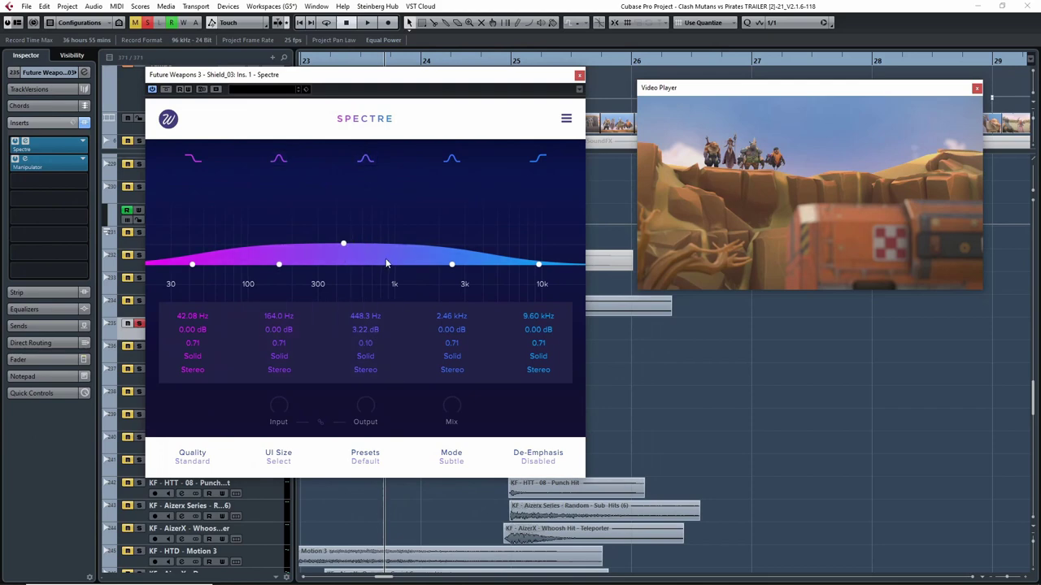
left_click(580, 76)
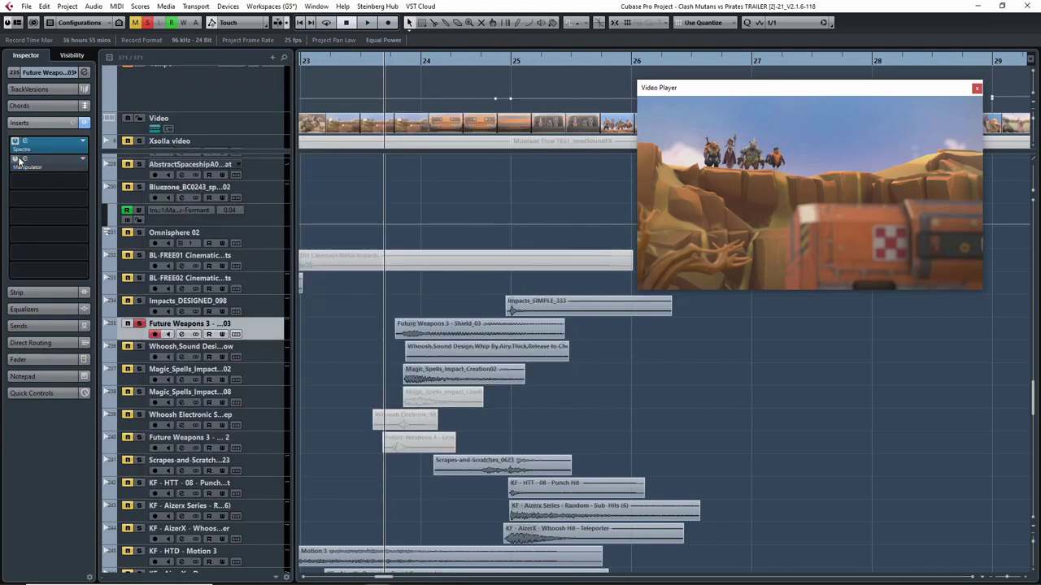
left_click(18, 161)
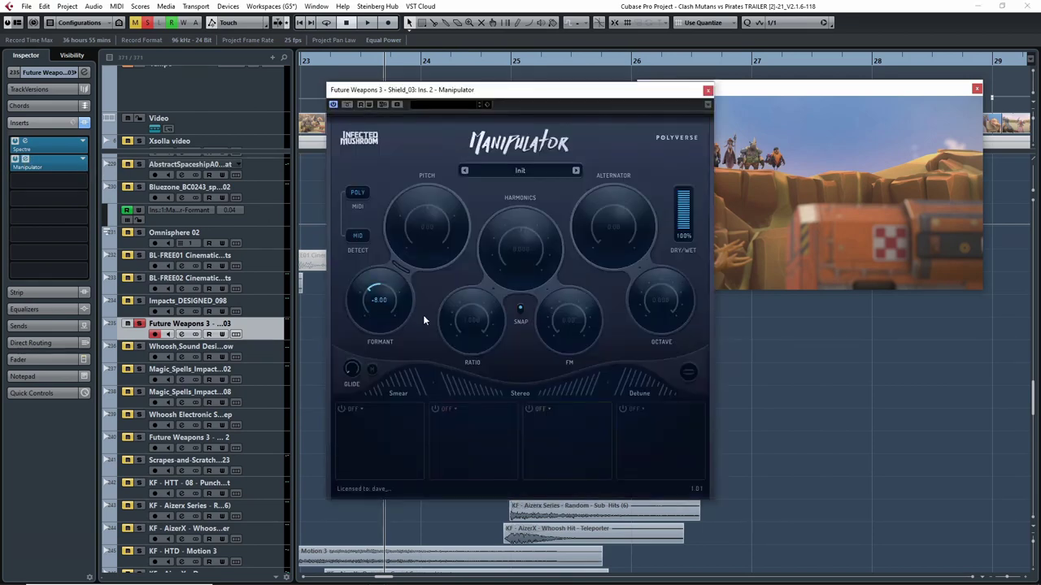
left_click(708, 91)
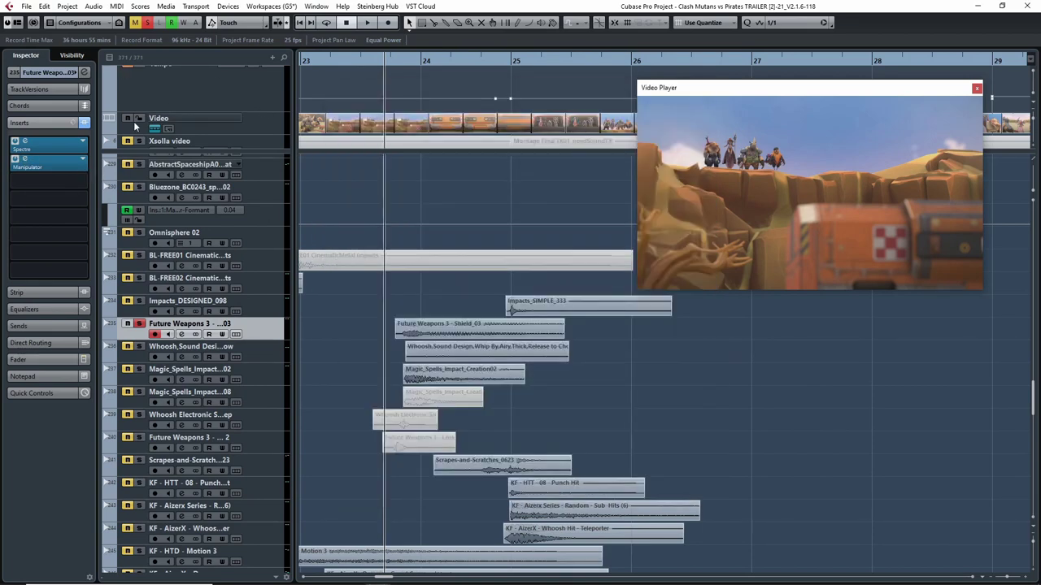
Play the start of the Shield_03 clip with all of the track's inserts bypassed
left_click_drag(408, 62, 386, 62)
key("space")
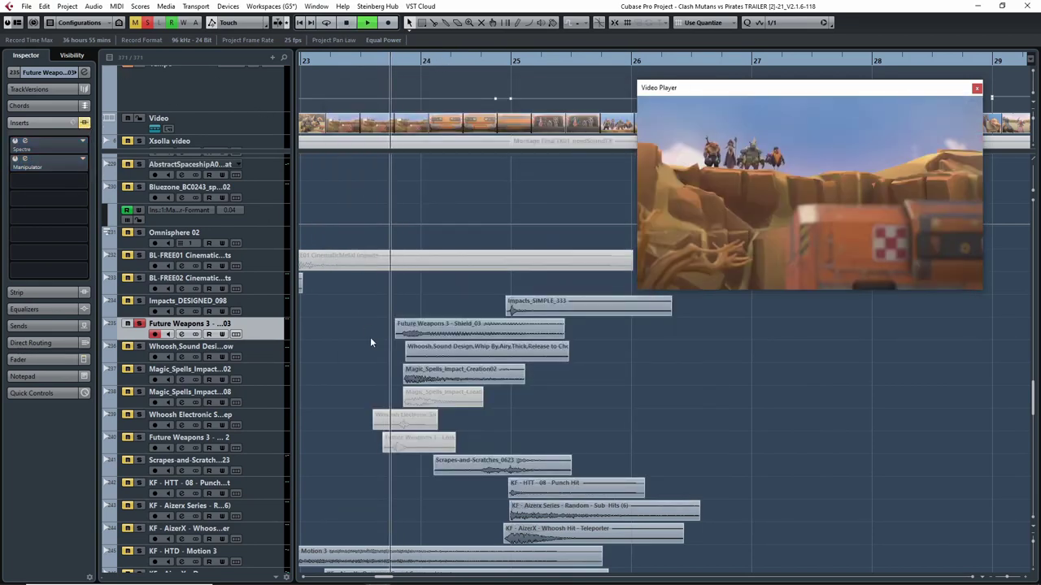
left_click(397, 61)
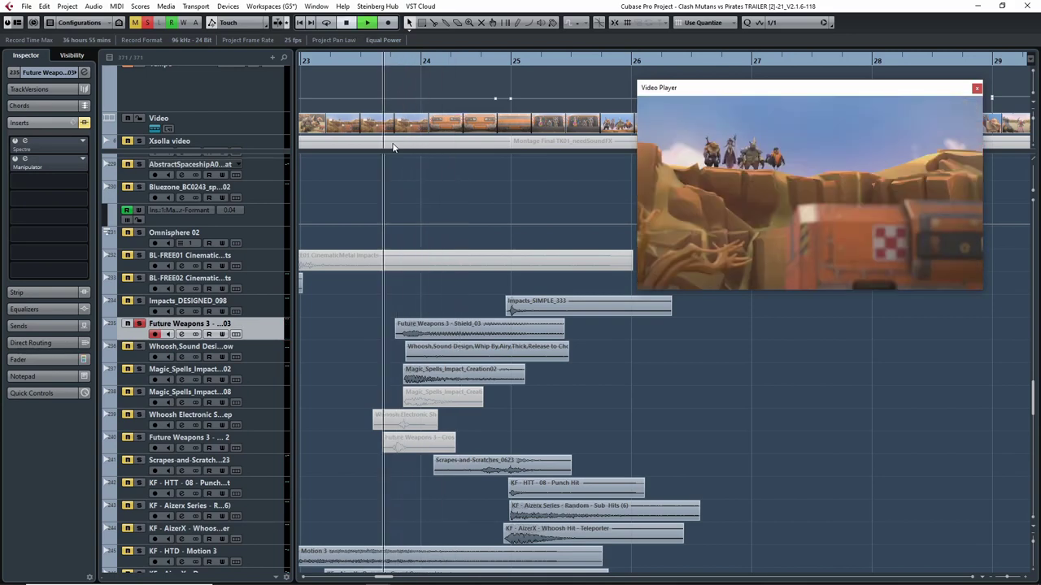
key("space")
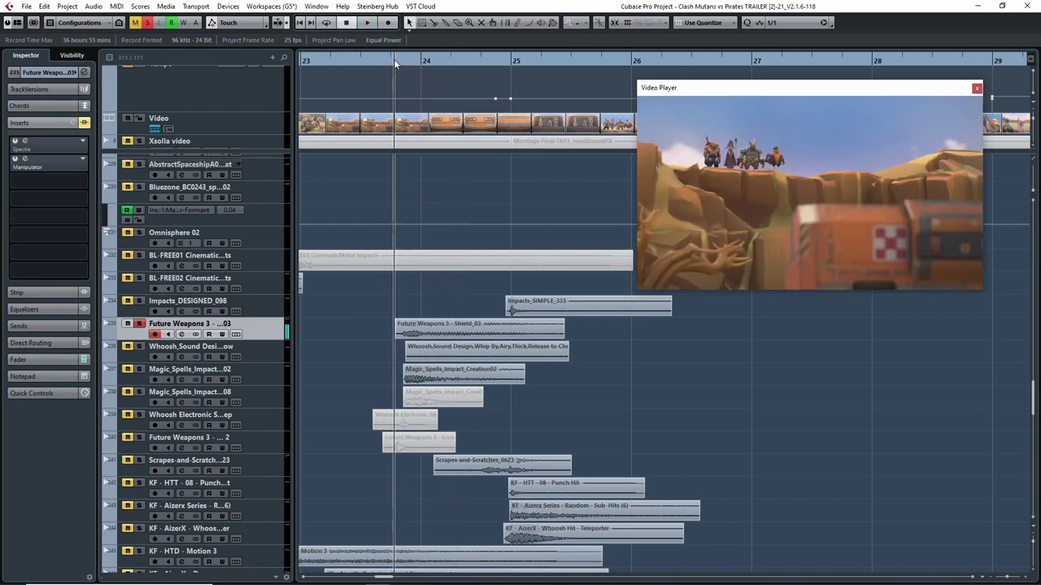
Re-enable the inserts with only Spectre active and play the Shield_03 clip from near its start to past bar 24
left_click(84, 122)
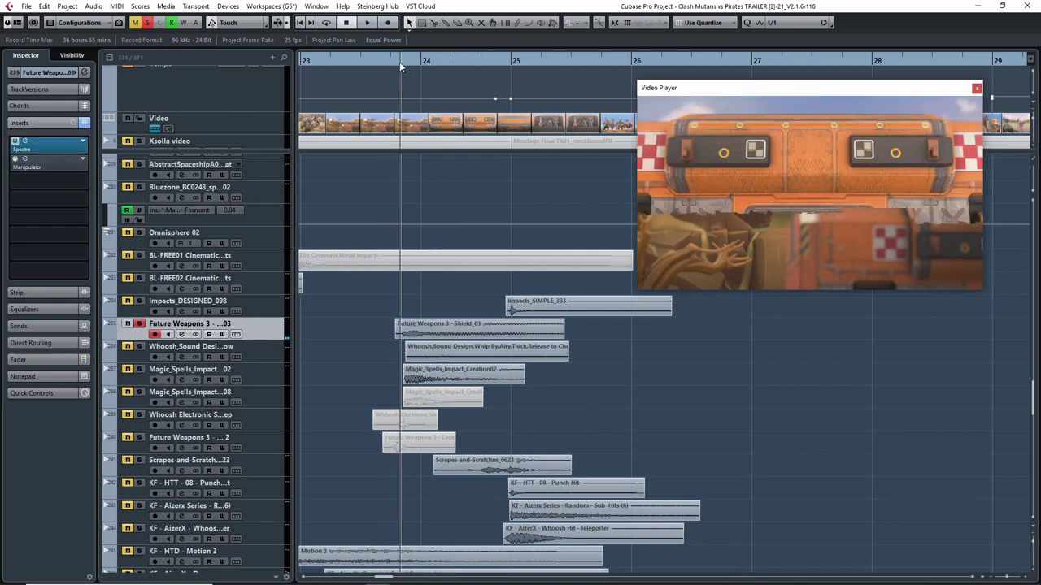
key("space")
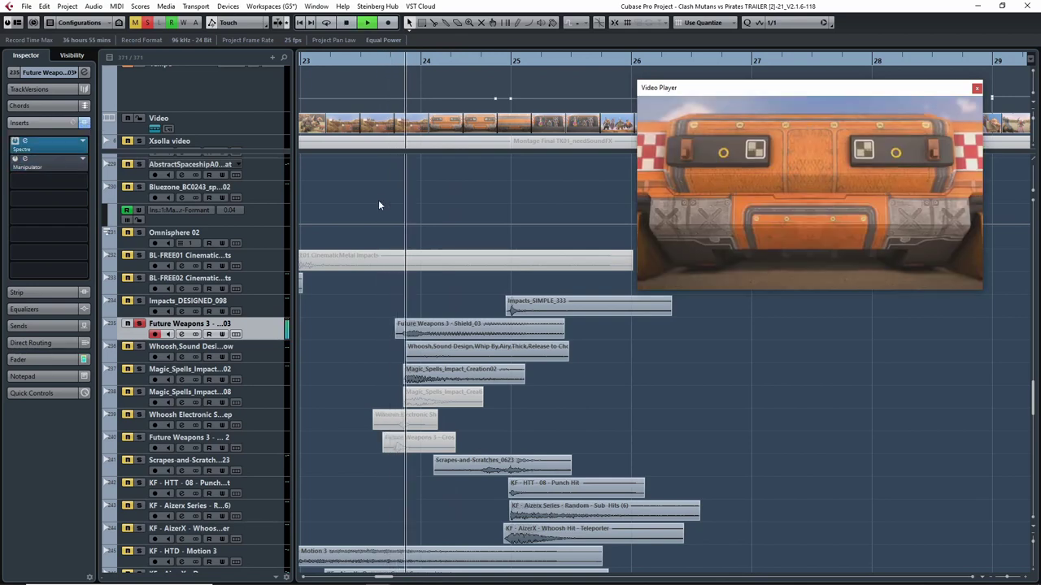
key("space")
Activate the Manipulator insert alongside Spectre and play the Shield_03 clip from near its start
left_click(14, 160)
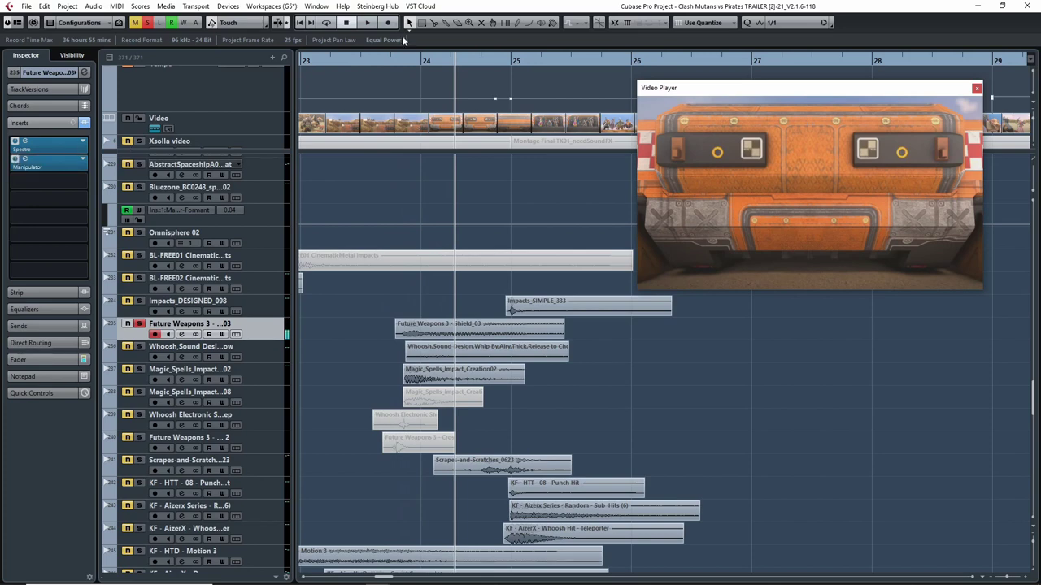
left_click(402, 60)
key("space")
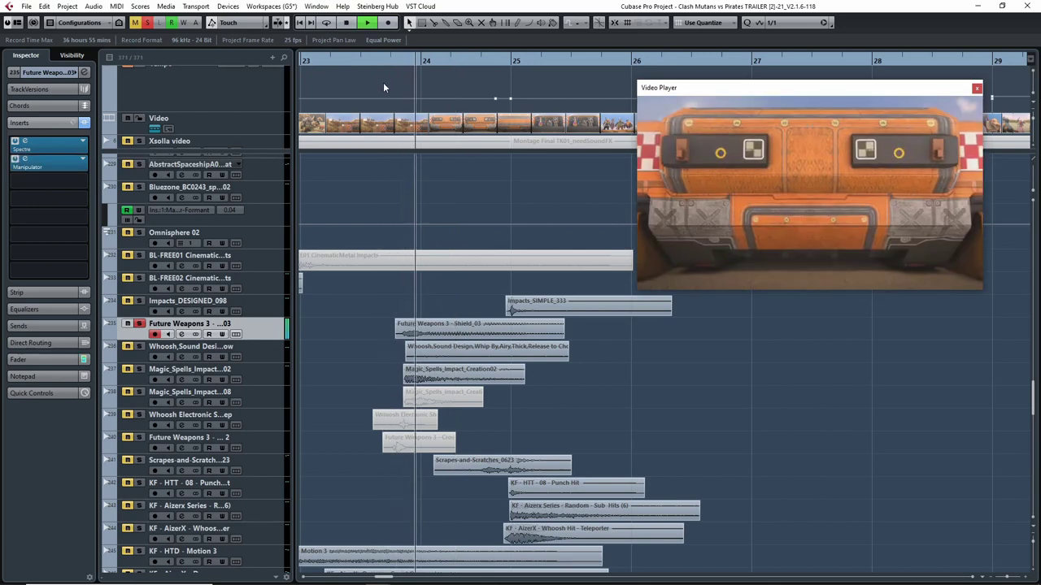
key("space")
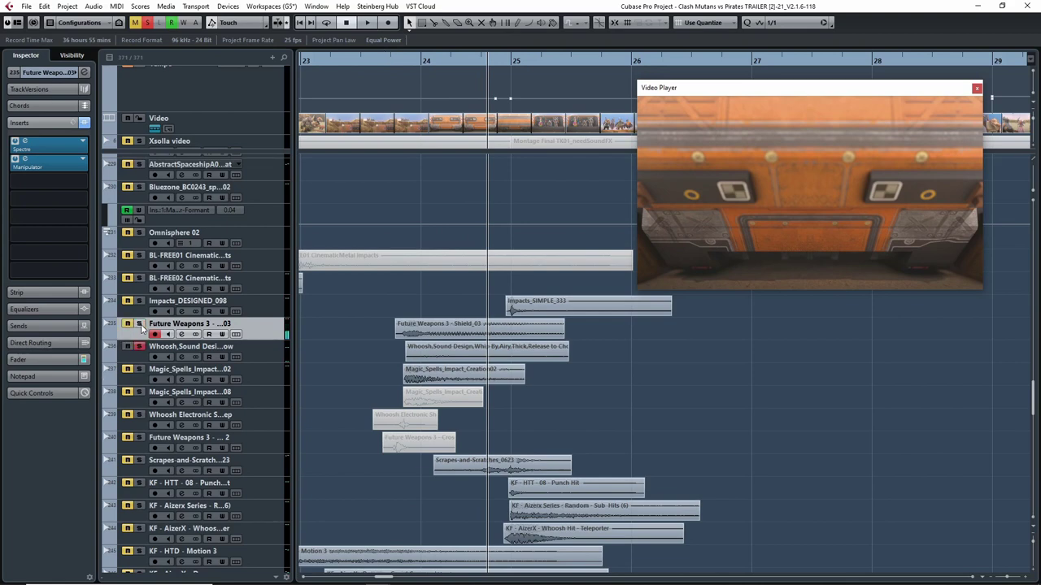
Solo only the Whoosh,Sound Design track, play its clip from just before the start, and select the track to show its inserts
left_click(402, 58)
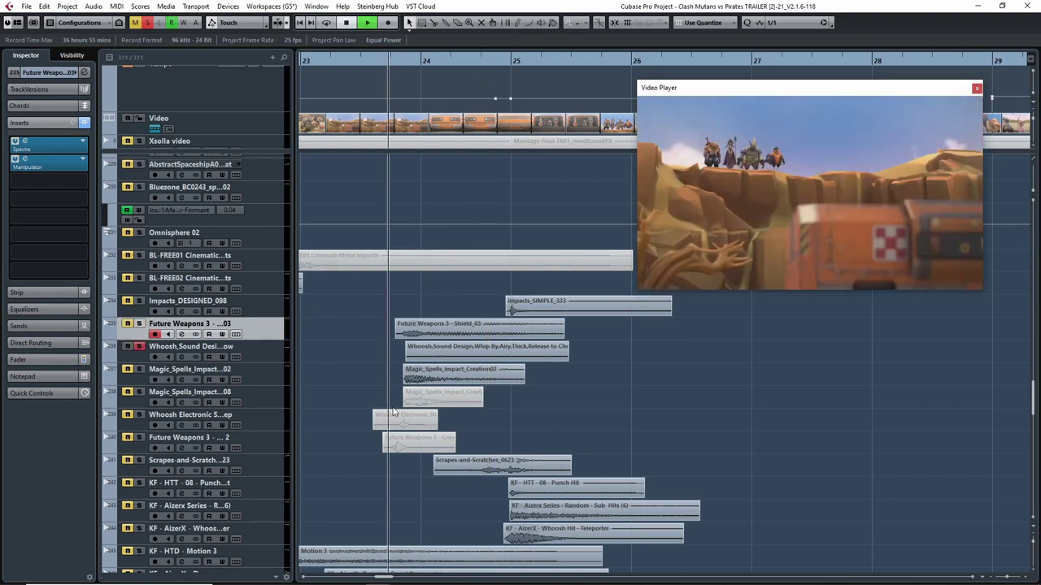
key("space")
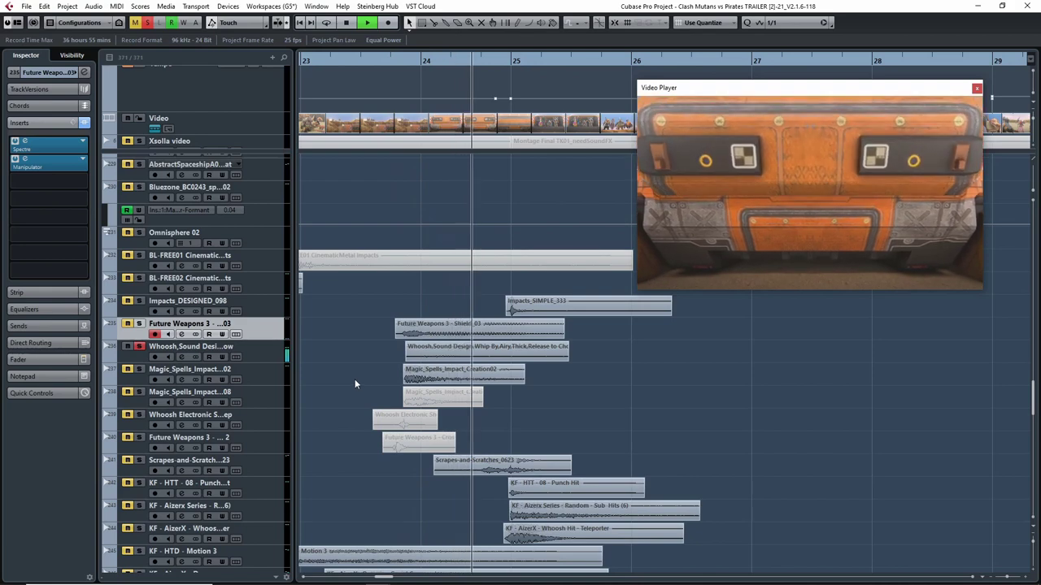
key("space")
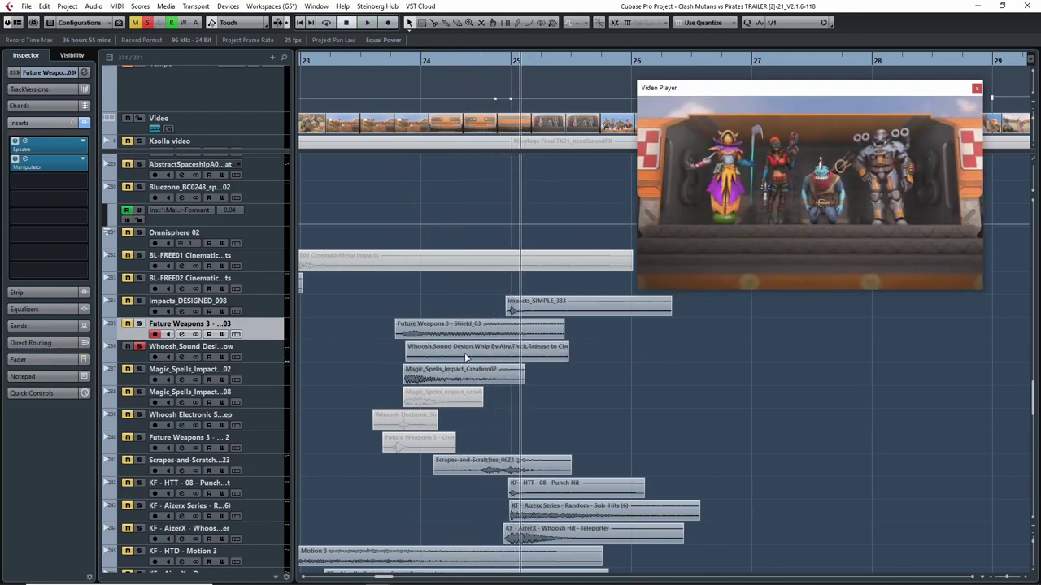
left_click(386, 61)
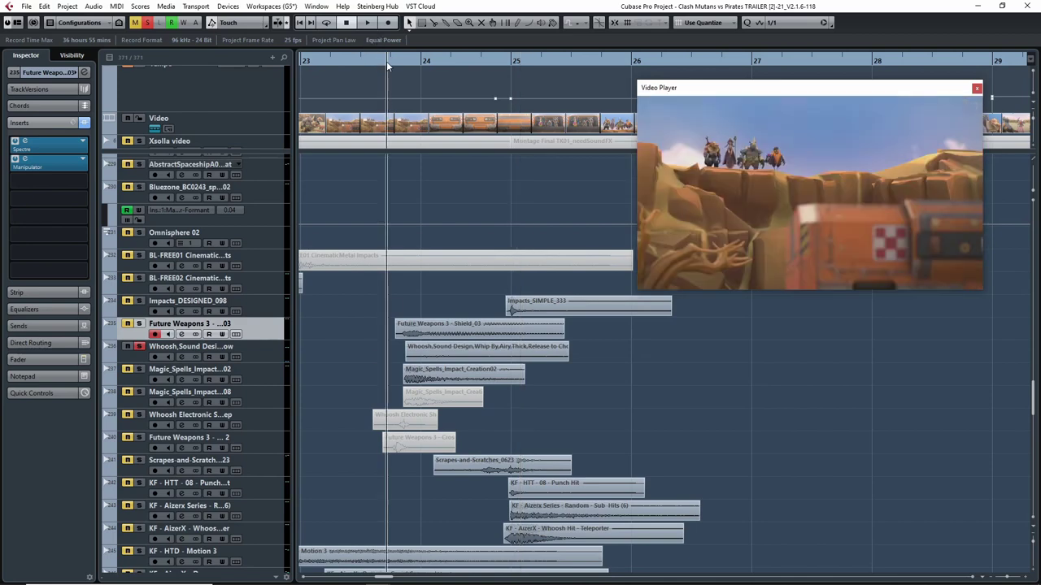
key("space")
left_click(126, 357)
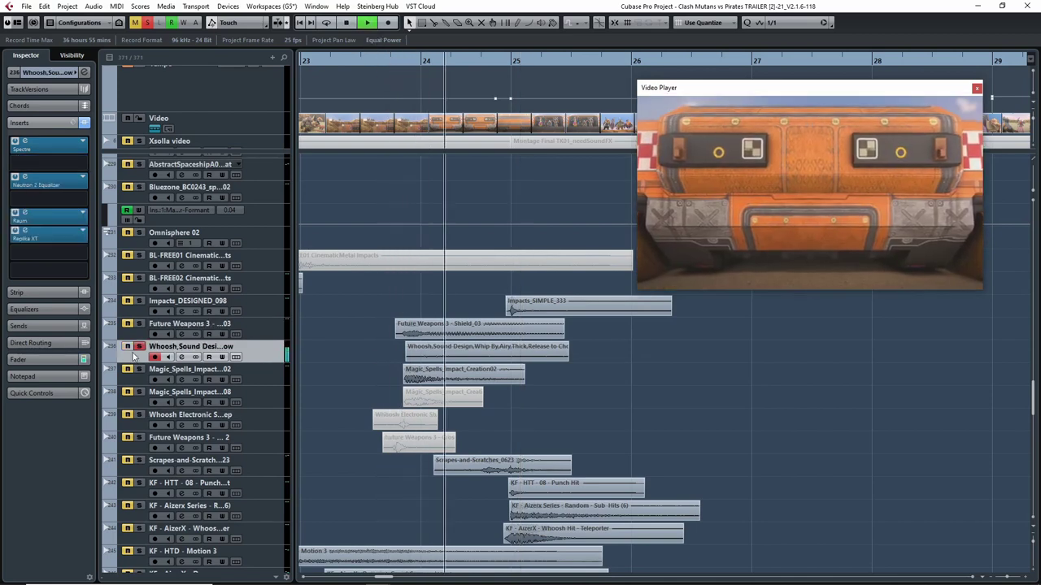
Play the whoosh clip with all of its track's inserts bypassed, returning the playhead to just before the clip
left_click(85, 122)
left_click(398, 62)
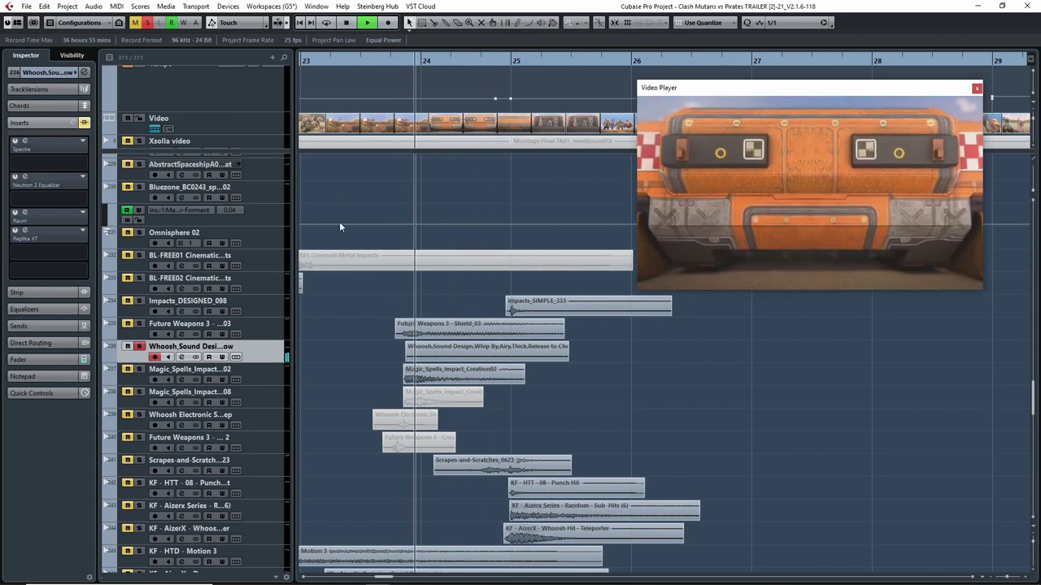
key("space")
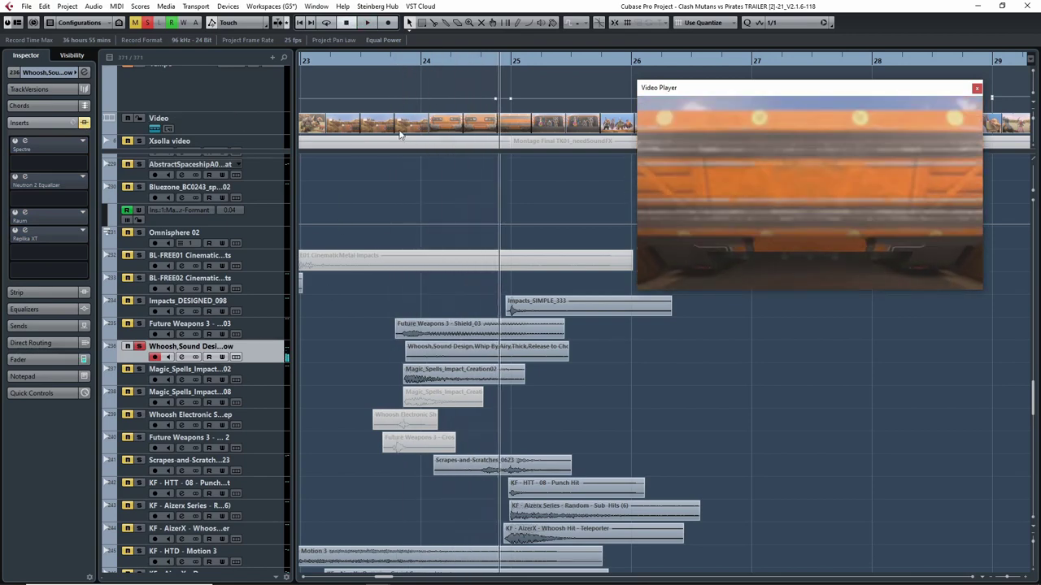
left_click(388, 62)
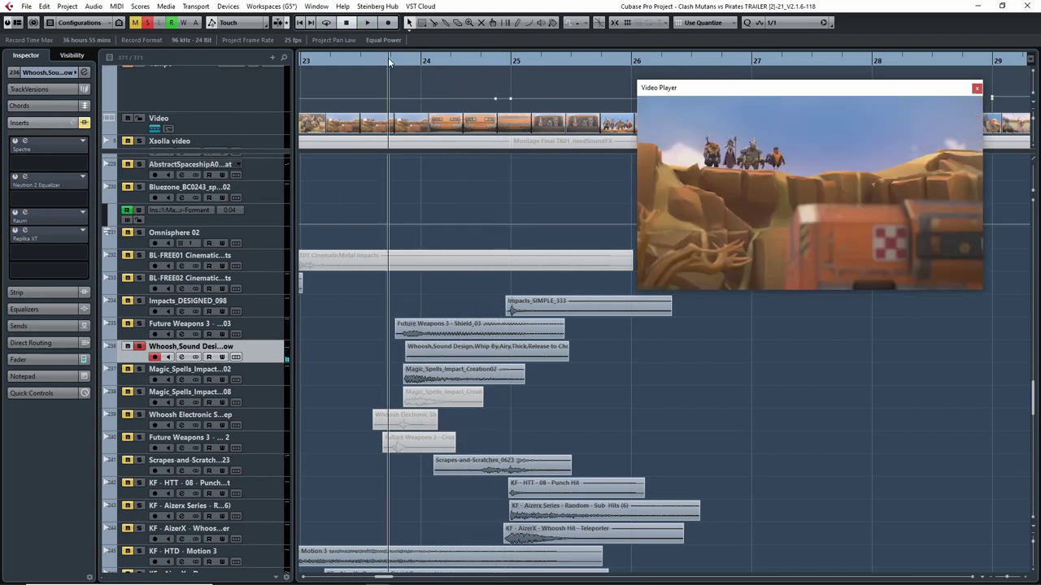
Re-enable the whoosh track's inserts with only Spectre active and open the Spectre settings
left_click(84, 124)
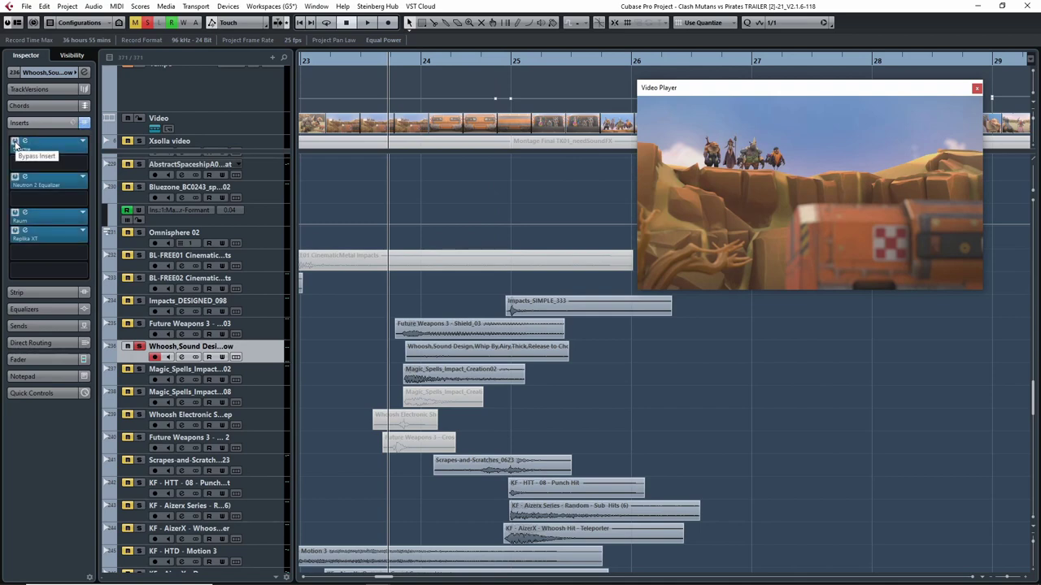
left_click(84, 123)
left_click(16, 142)
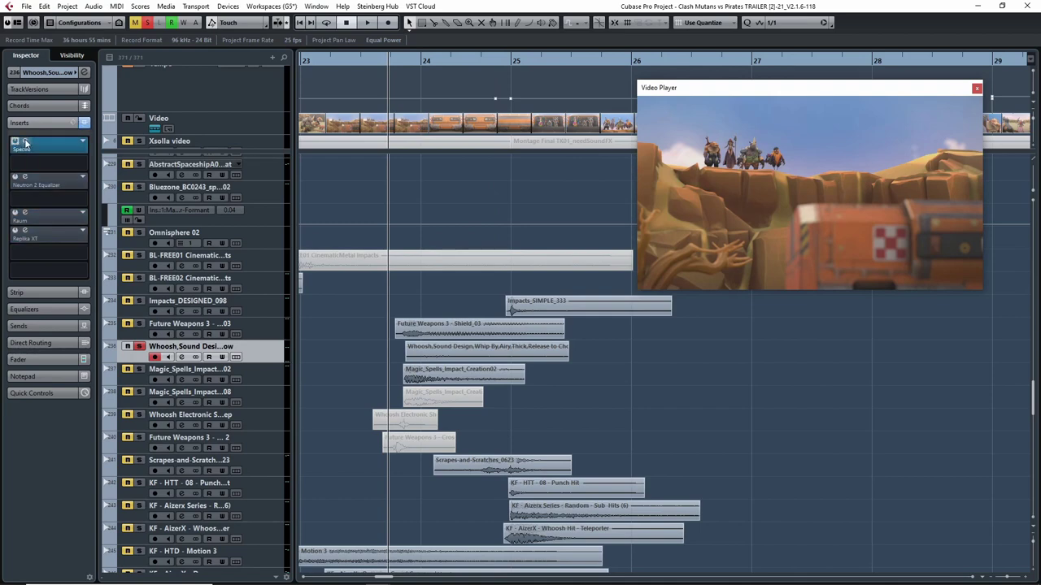
left_click(25, 143)
left_click_drag(585, 100, 230, 73)
left_click_drag(476, 108, 479, 109)
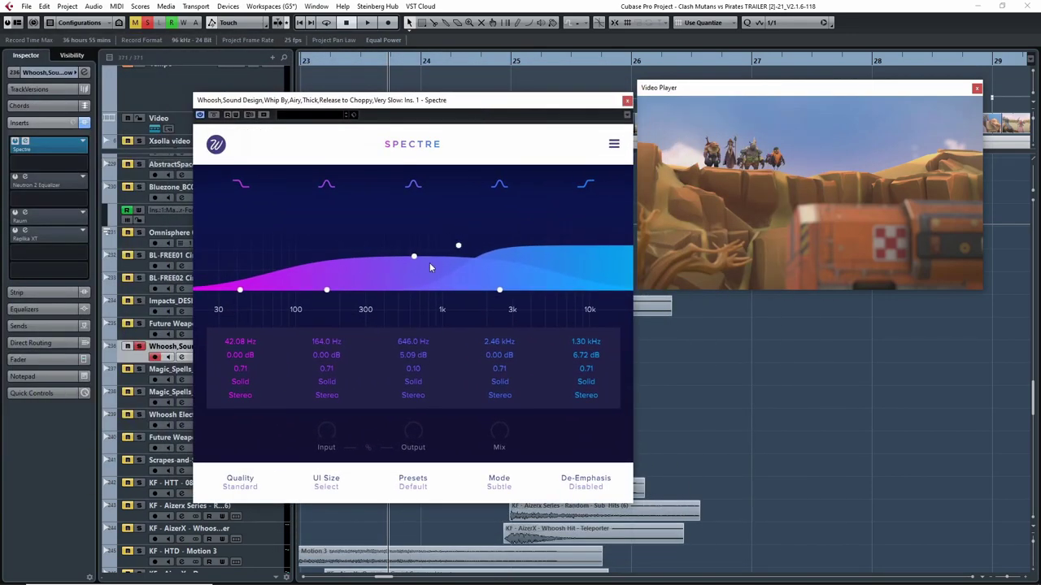
Turn off Spectre's 1.30 kHz high-shelf band and play the whoosh clip, moving the plug-in window clear of the timeline
left_click(582, 187)
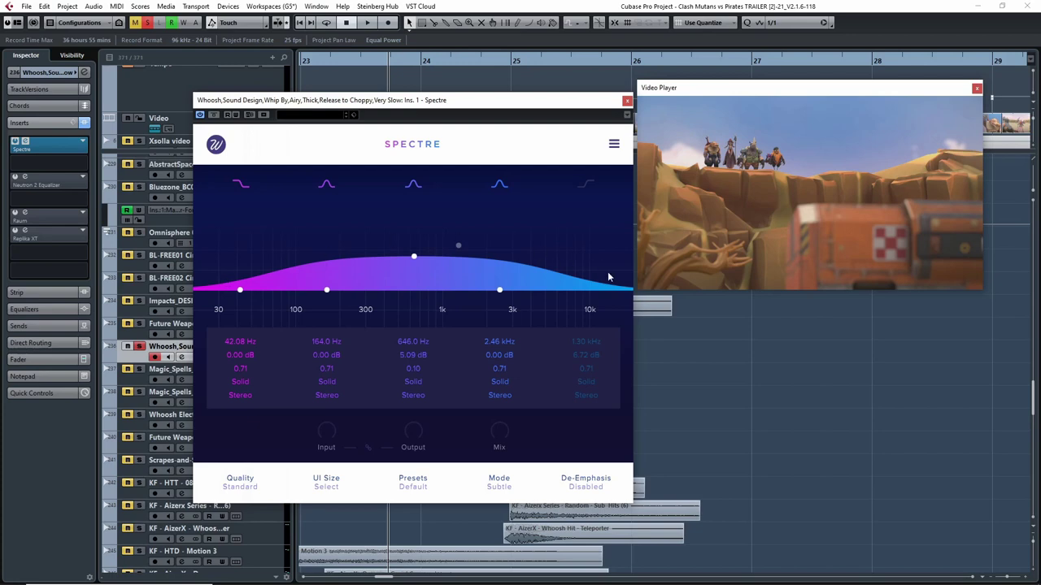
left_click(591, 189)
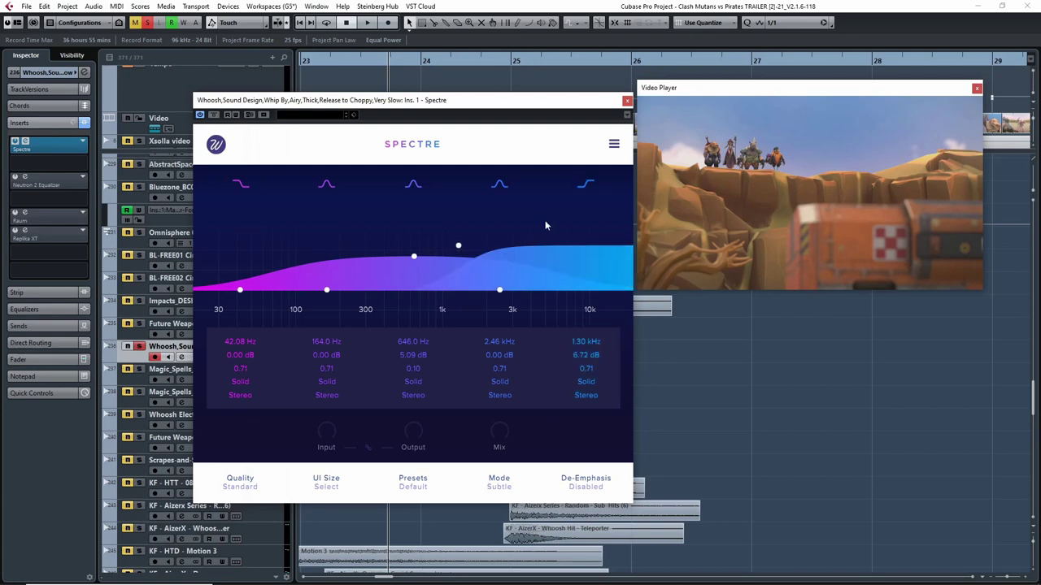
left_click(585, 185)
left_click_drag(544, 102, 965, 104)
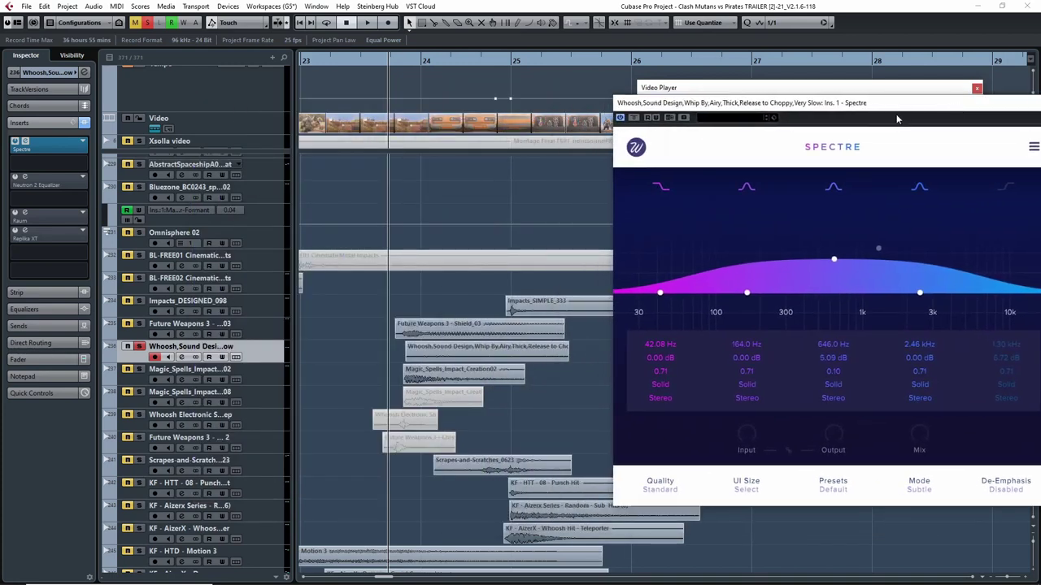
key("space")
left_click_drag(650, 103, 542, 86)
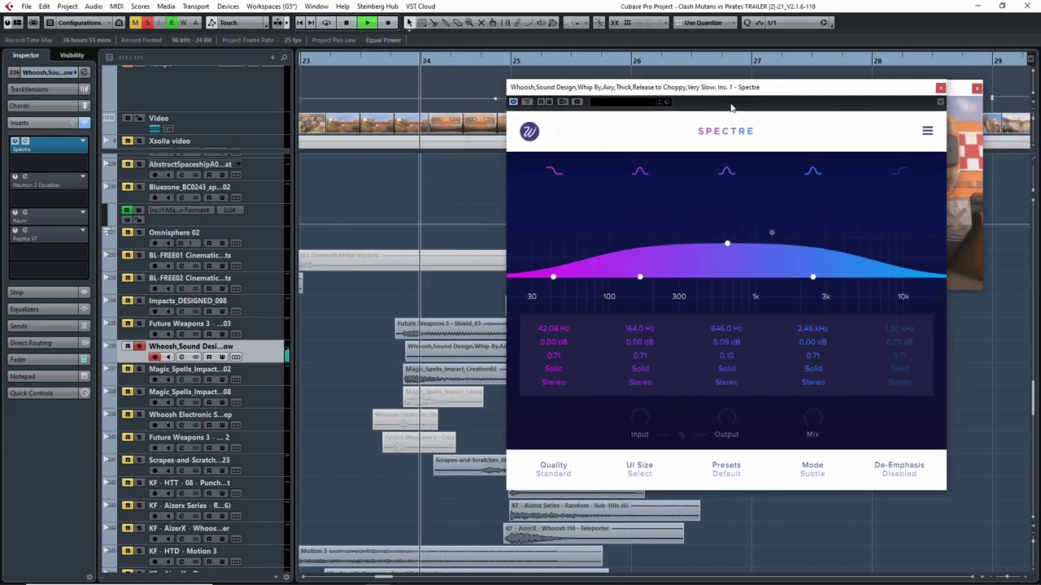
key("space")
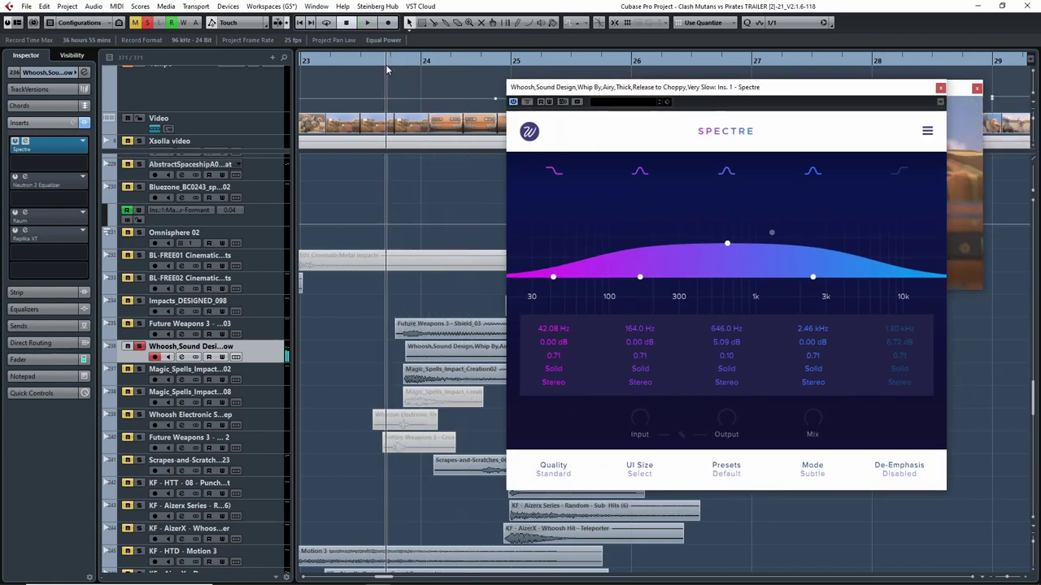
Re-enable Spectre's high-shelf band, compare the whoosh with it on and off during playback, and close the plug-in with the band on
left_click(906, 170)
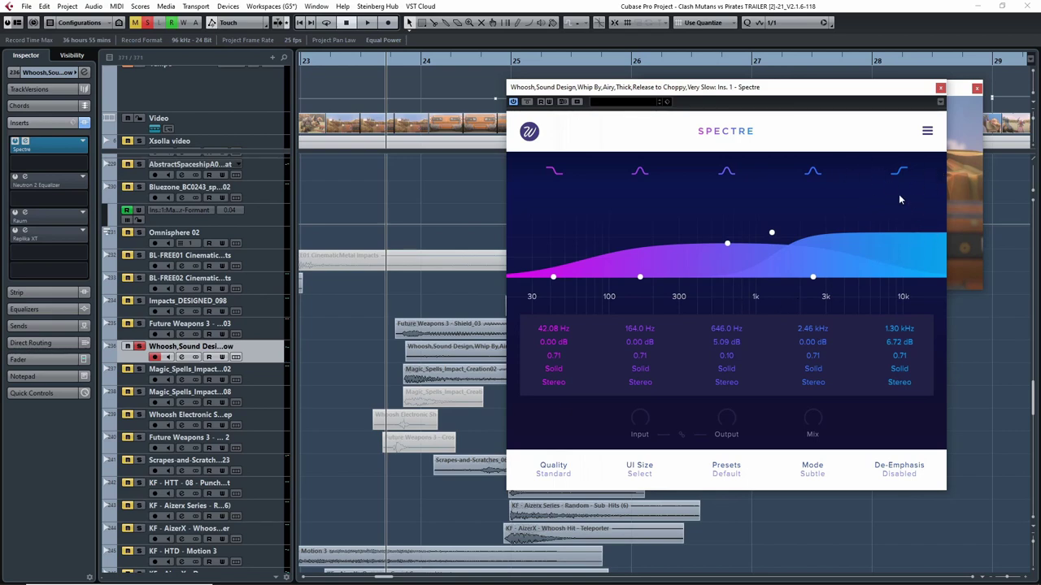
key("space")
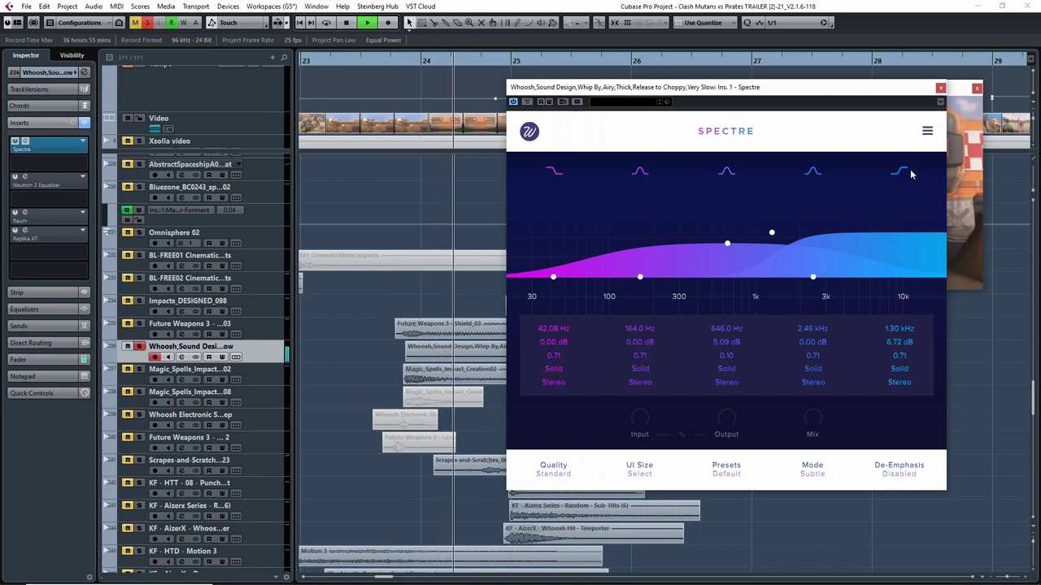
left_click(901, 172)
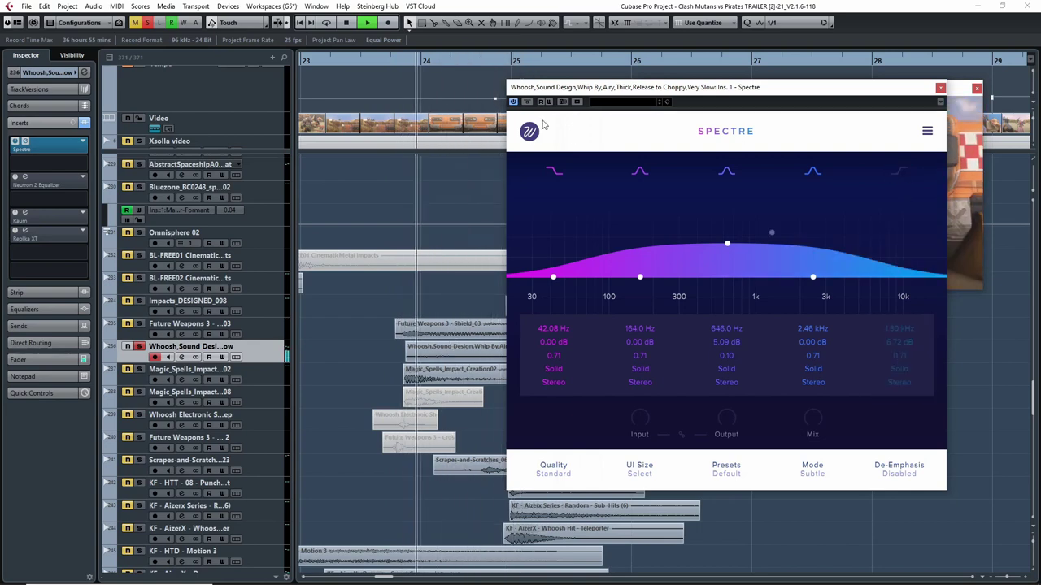
left_click(899, 172)
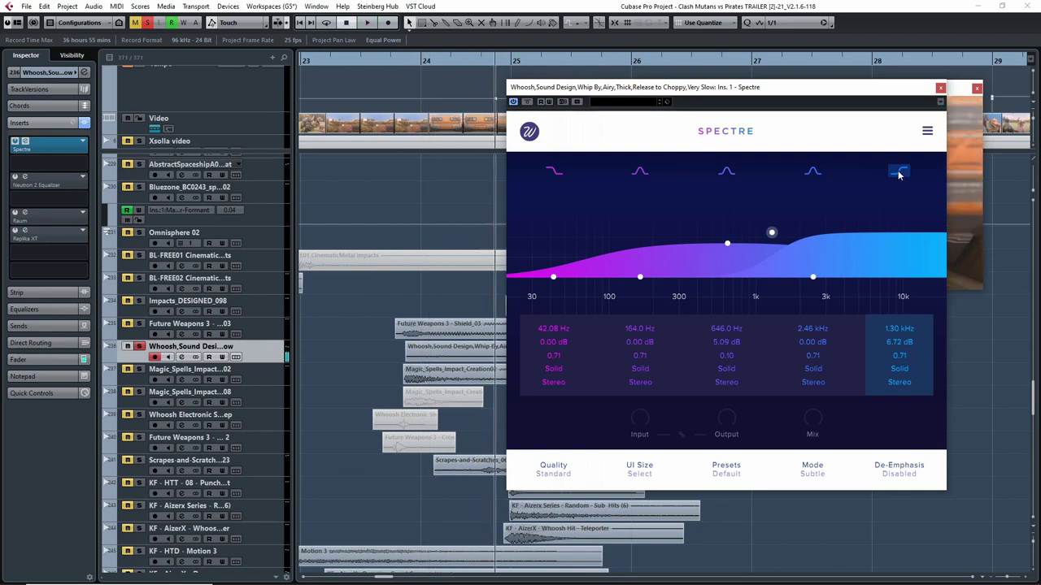
left_click(940, 88)
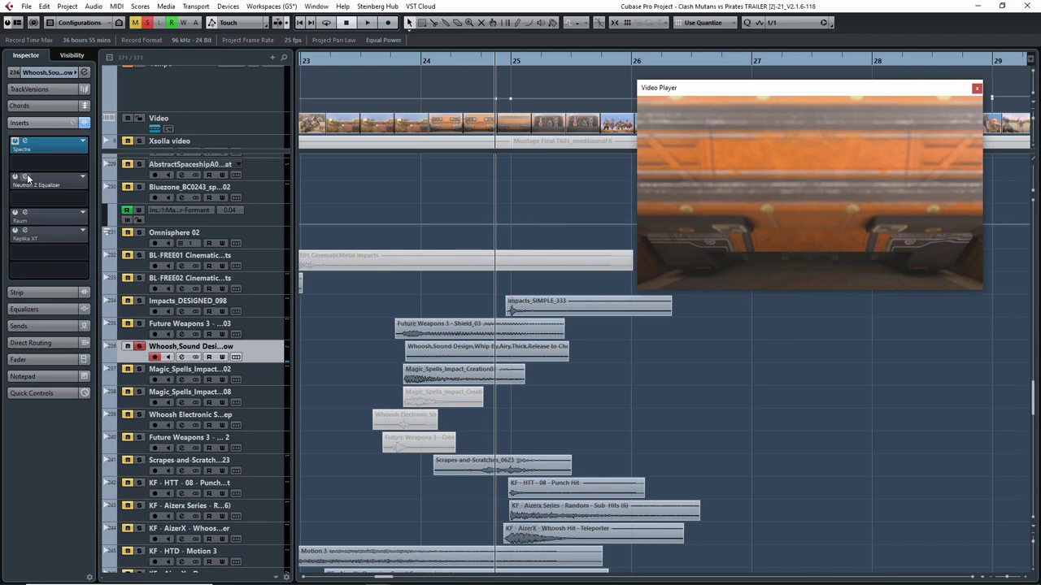
Activate and open the Neutron 2 Equalizer insert, play the whoosh clip through it, and close the plug-in window
left_click(26, 178)
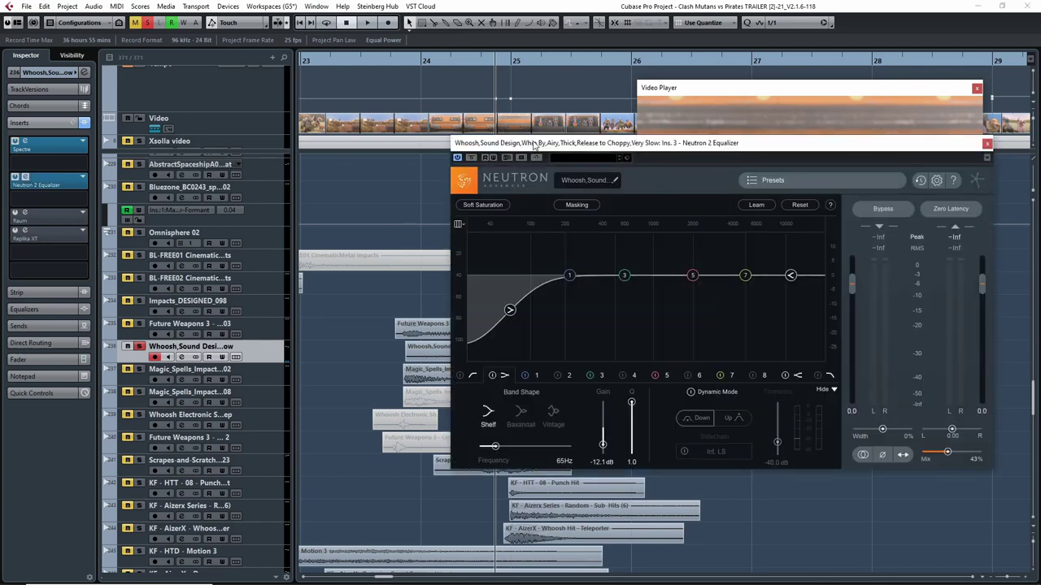
left_click_drag(534, 145, 636, 130)
left_click(391, 61)
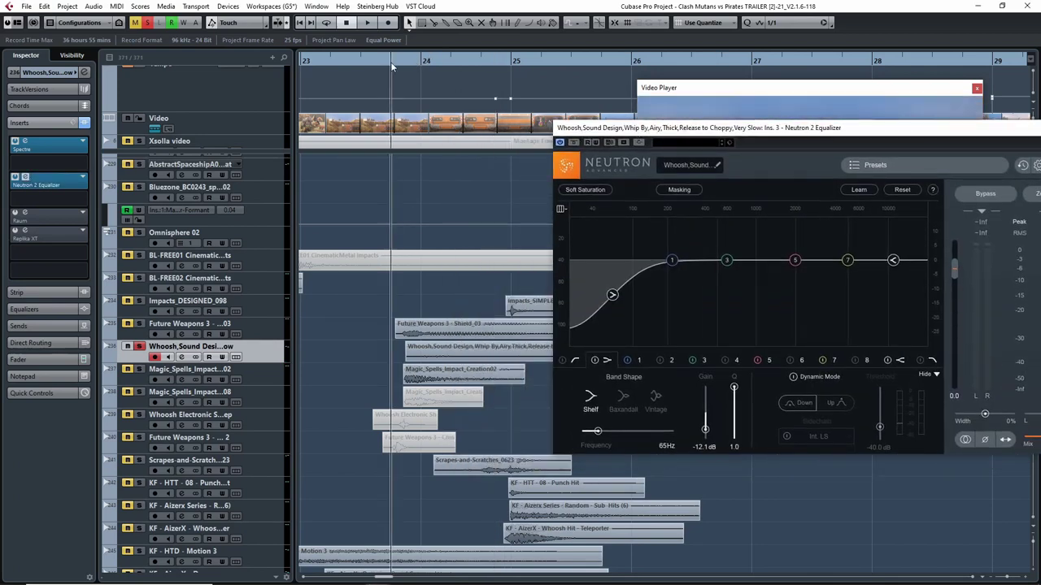
key("space")
left_click_drag(904, 132, 792, 141)
left_click(977, 139)
key("space")
Solo the Future Weapons 3 - Shield_03 track instead of the whoosh and play the start of its clip
left_click(402, 59)
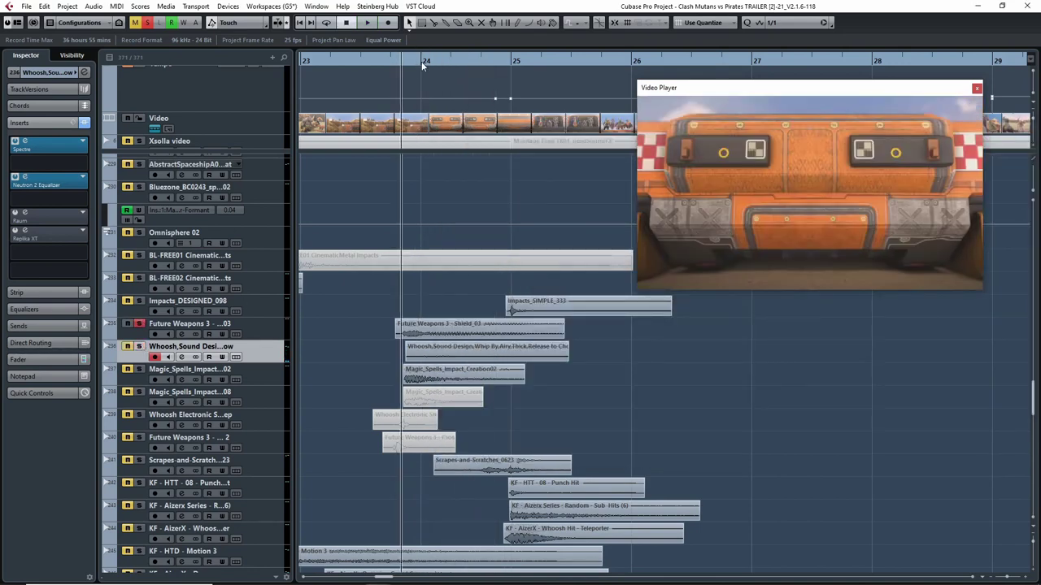
left_click(391, 62)
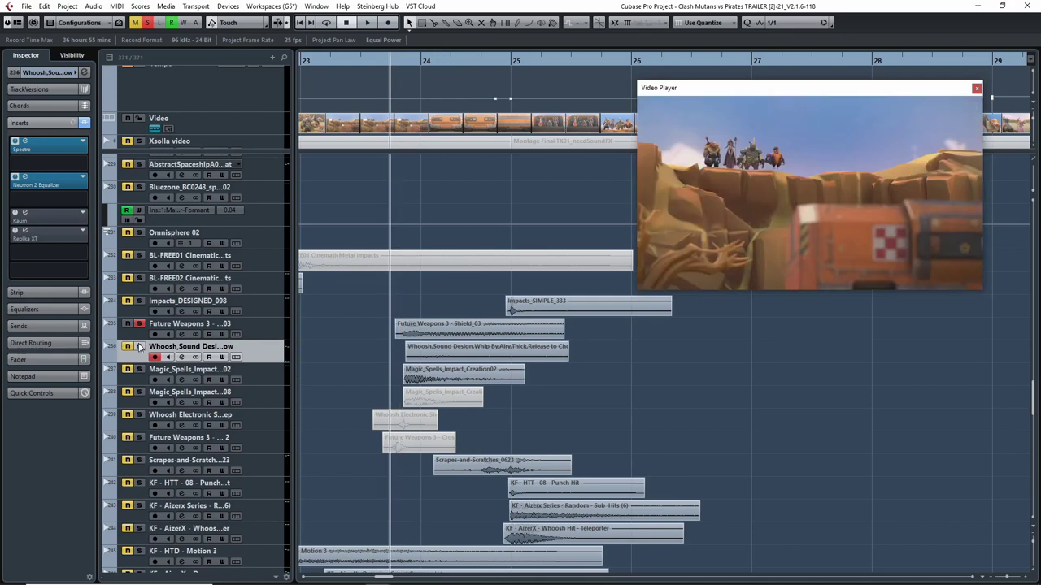
key("space")
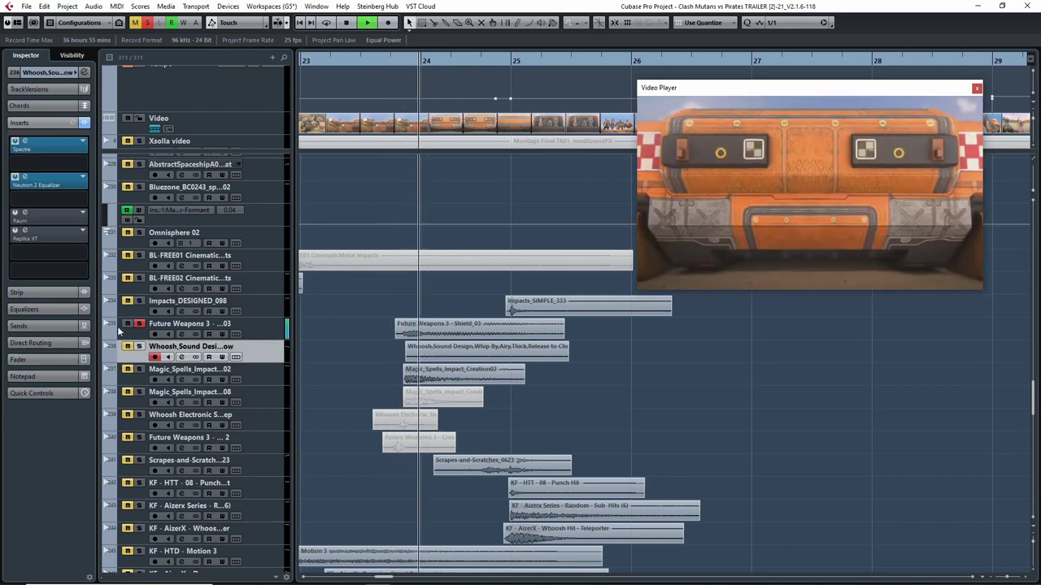
key("space")
Switch the solo back to the whoosh track and place the playhead just before its clip
left_click(140, 327)
left_click(139, 345)
scroll(384, 67, "up", 2)
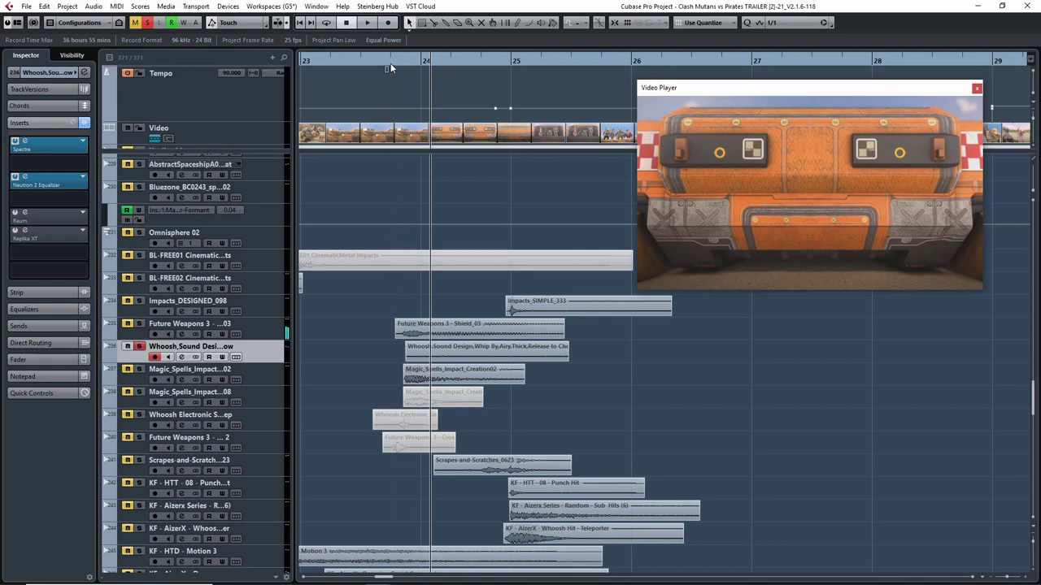
left_click_drag(394, 61, 400, 60)
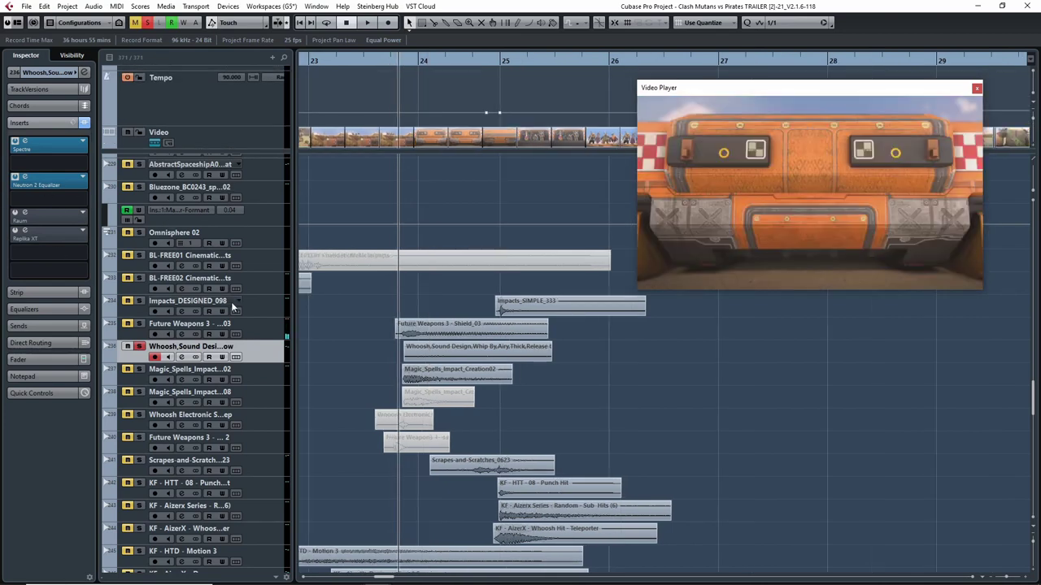
Activate the Raum insert on the whoosh track, open its window below the video, and play the clip through it
left_click(15, 213)
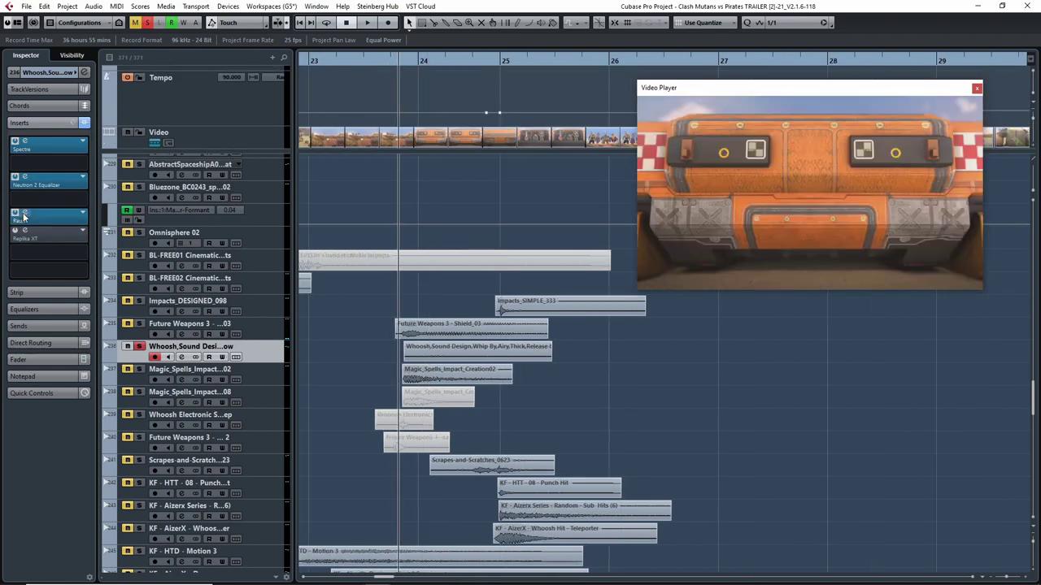
left_click(37, 216)
left_click_drag(566, 331, 886, 308)
key("space")
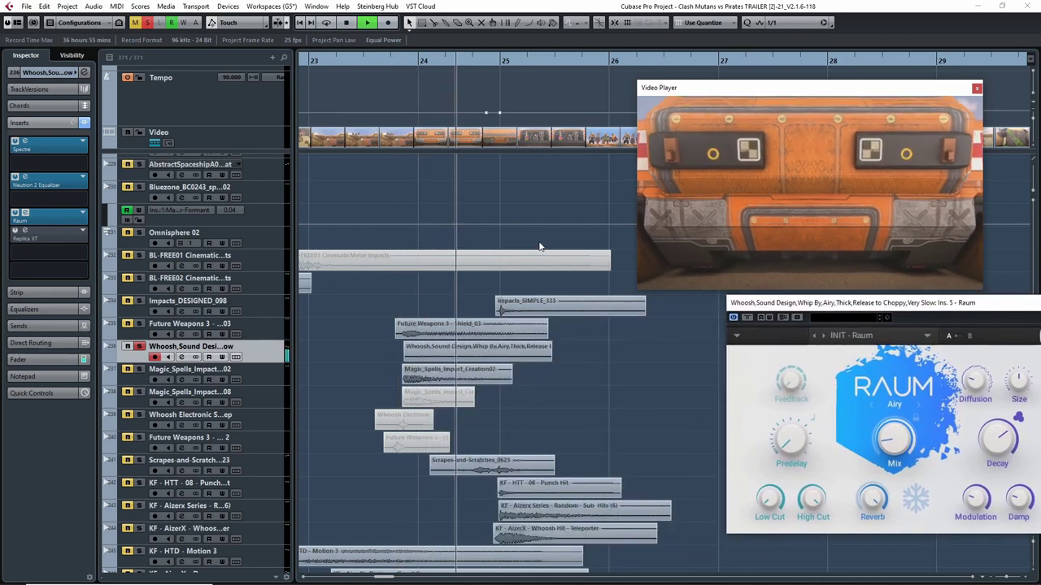
key("space")
Replay the whoosh clip from just before its start and bypass the Raum insert
left_click(394, 64)
key("space")
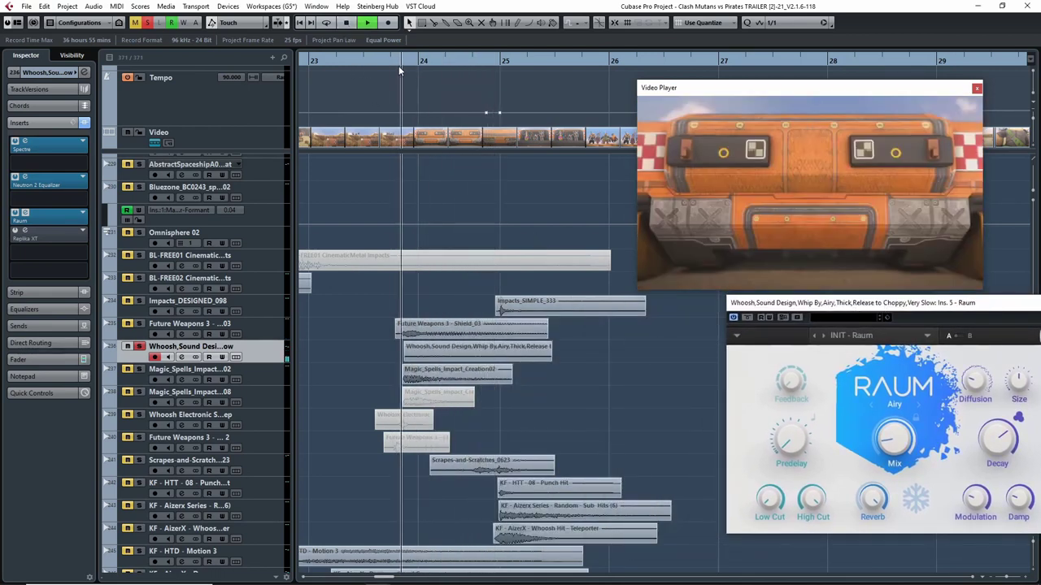
left_click(746, 317)
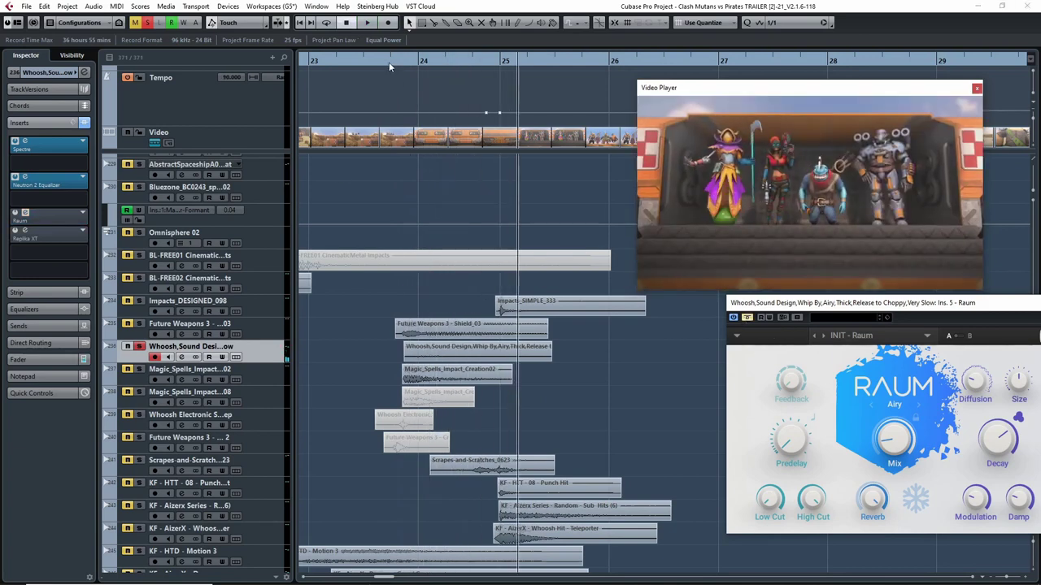
Play the whoosh clip with Raum bypassed, re-enable the insert, and replay the clip from just before its start
left_click(389, 62)
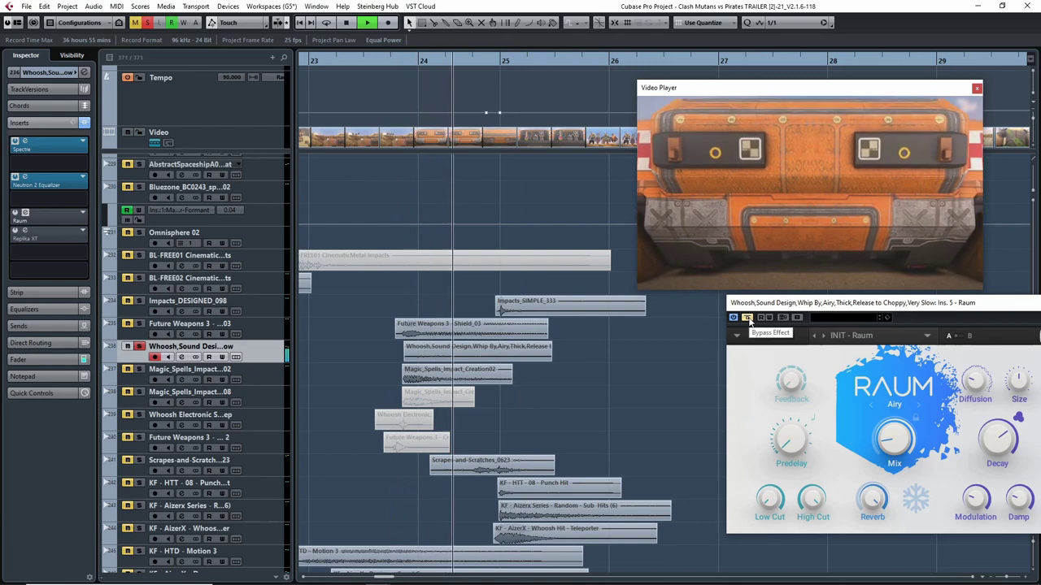
left_click(746, 318)
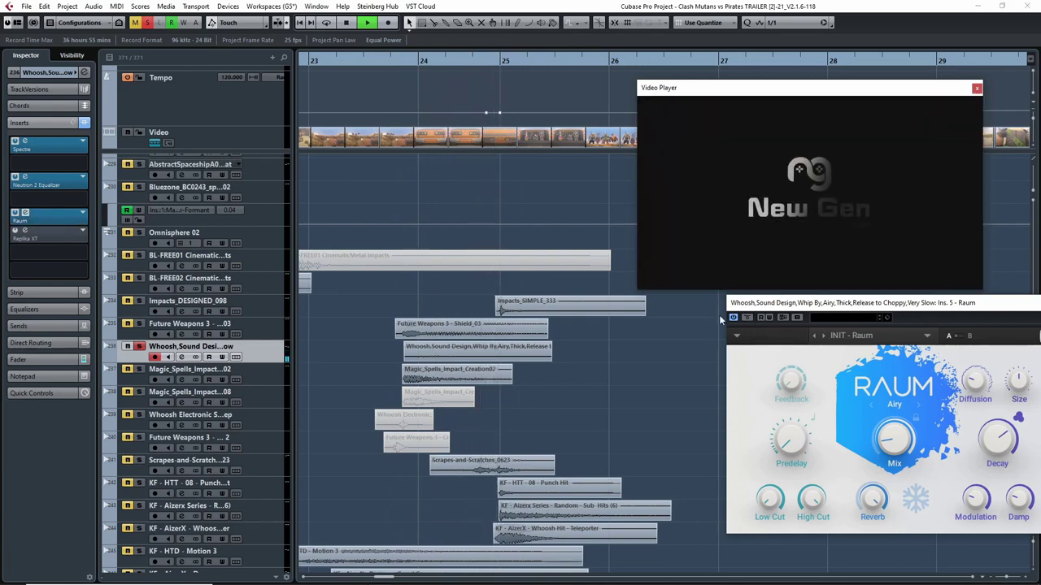
left_click(394, 62)
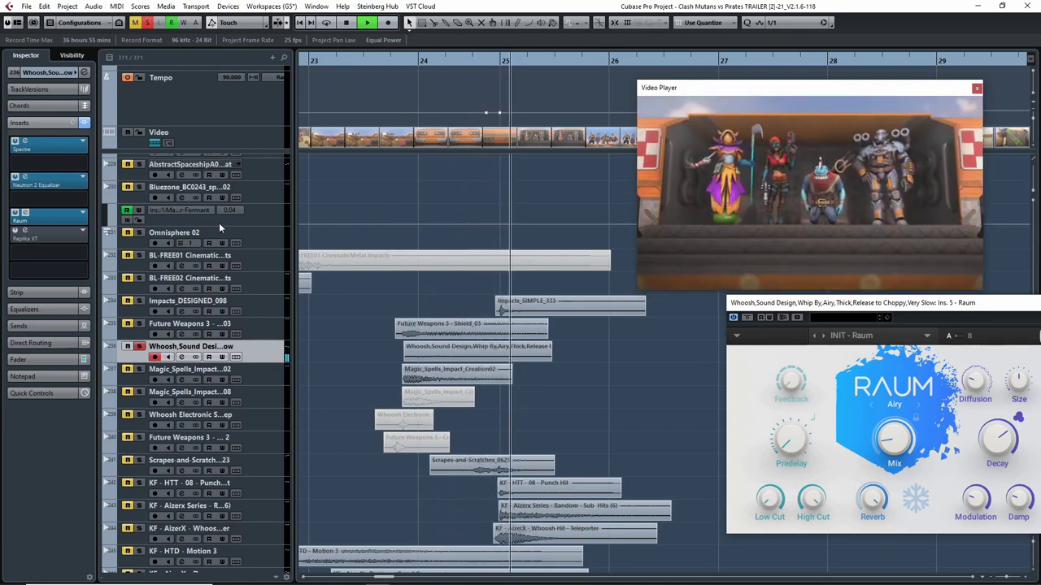
key("space")
Close the Raum window and activate the Replika XT insert on the whoosh track
left_click_drag(911, 306, 717, 308)
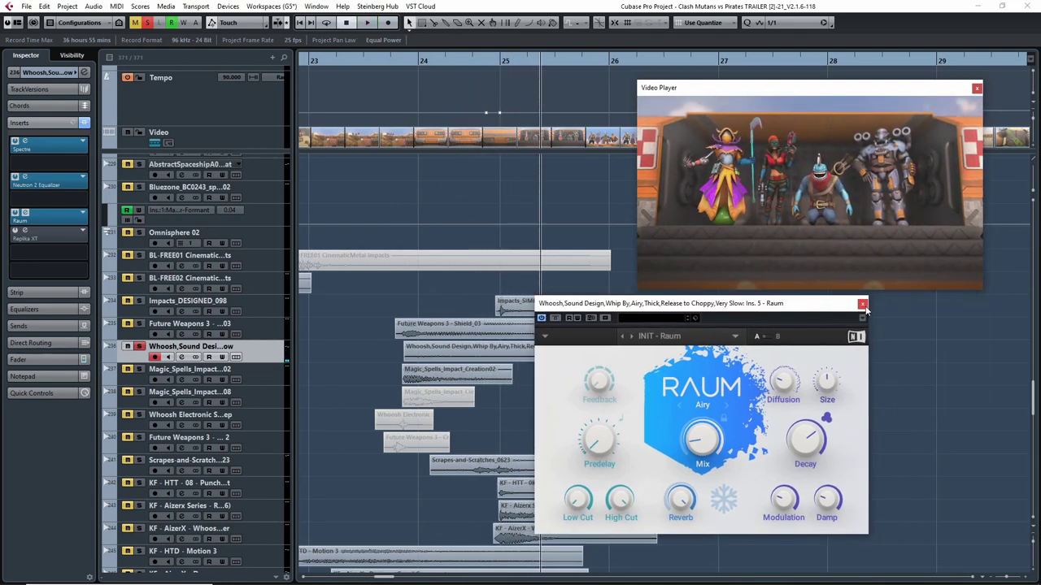
left_click(863, 303)
left_click(14, 232)
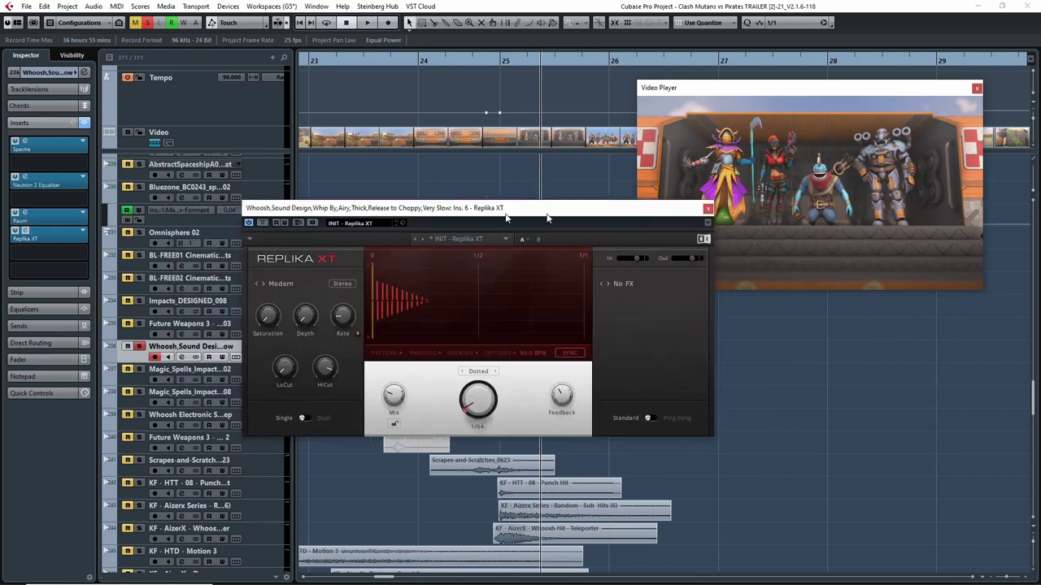
Play the whoosh clip through Replika XT from just before its start, keeping the plug-in window clear of the video, and close the window
left_click(385, 62)
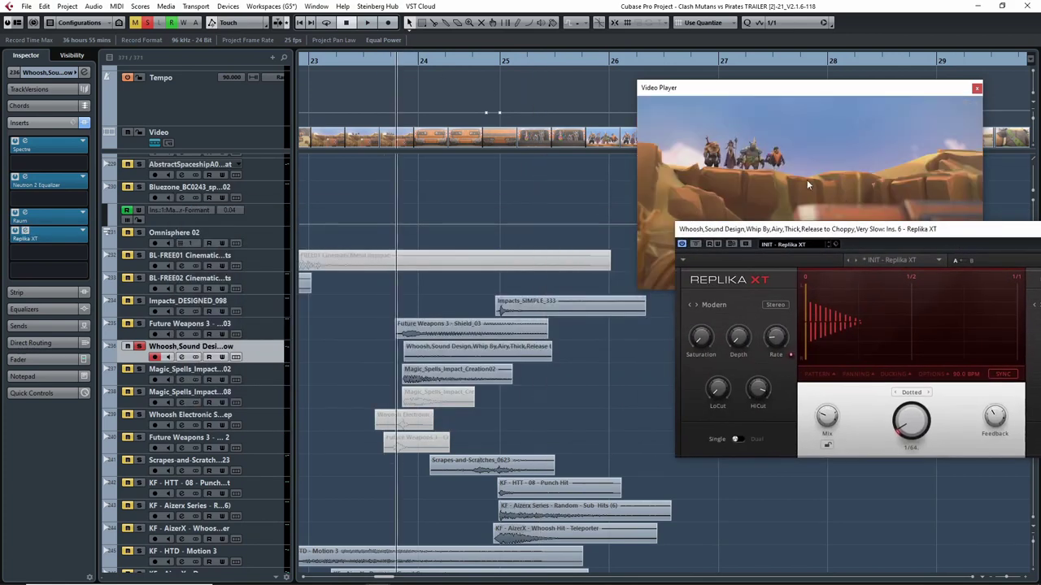
left_click_drag(850, 230, 749, 231)
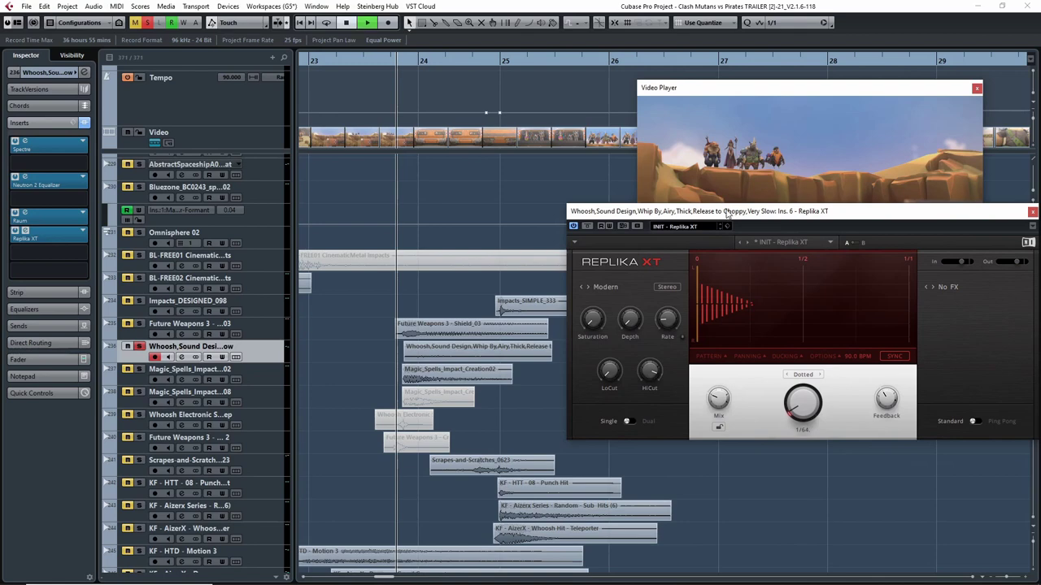
key("space")
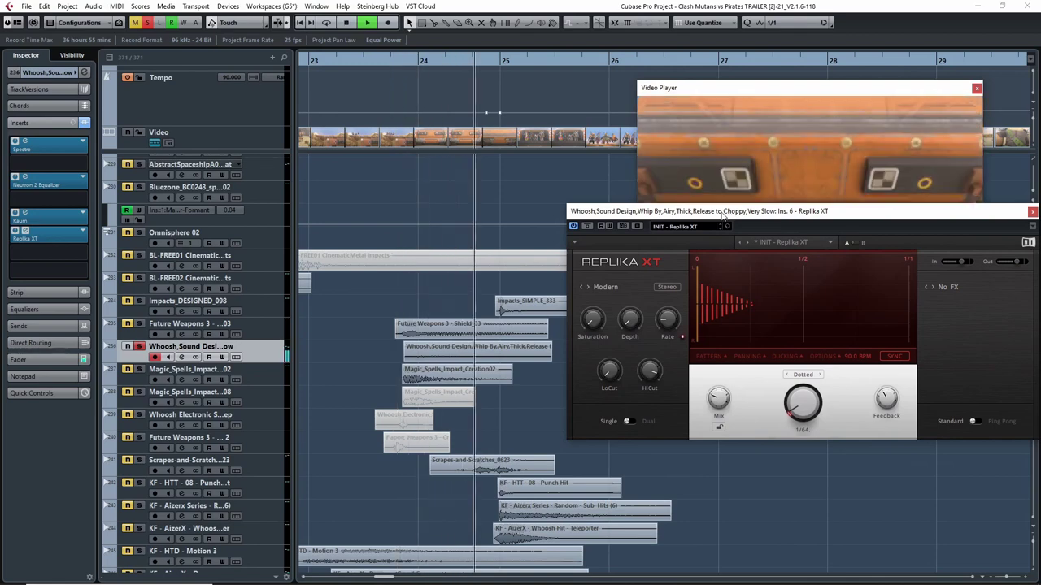
left_click_drag(728, 216, 673, 243)
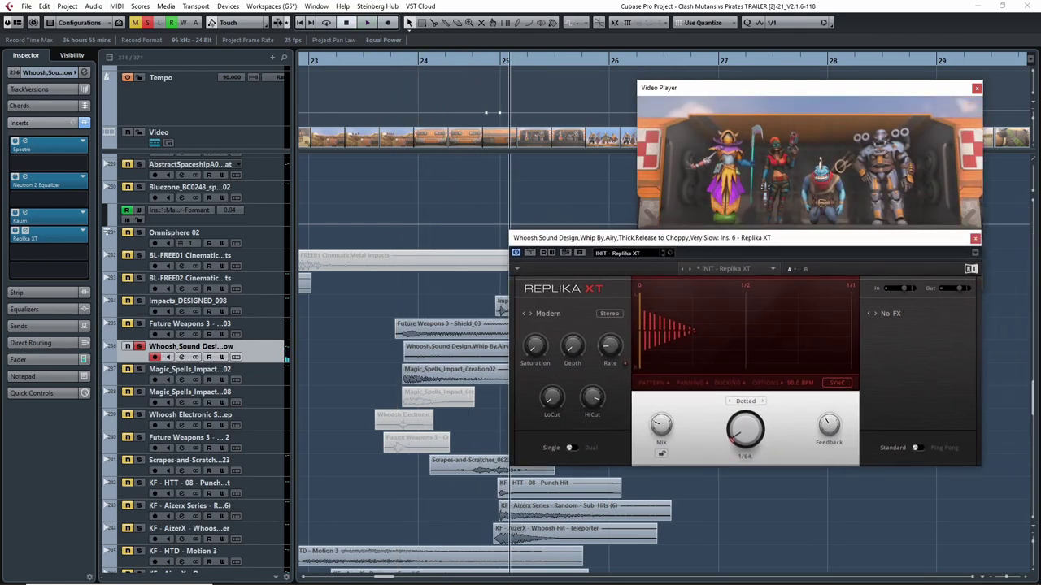
left_click(975, 239)
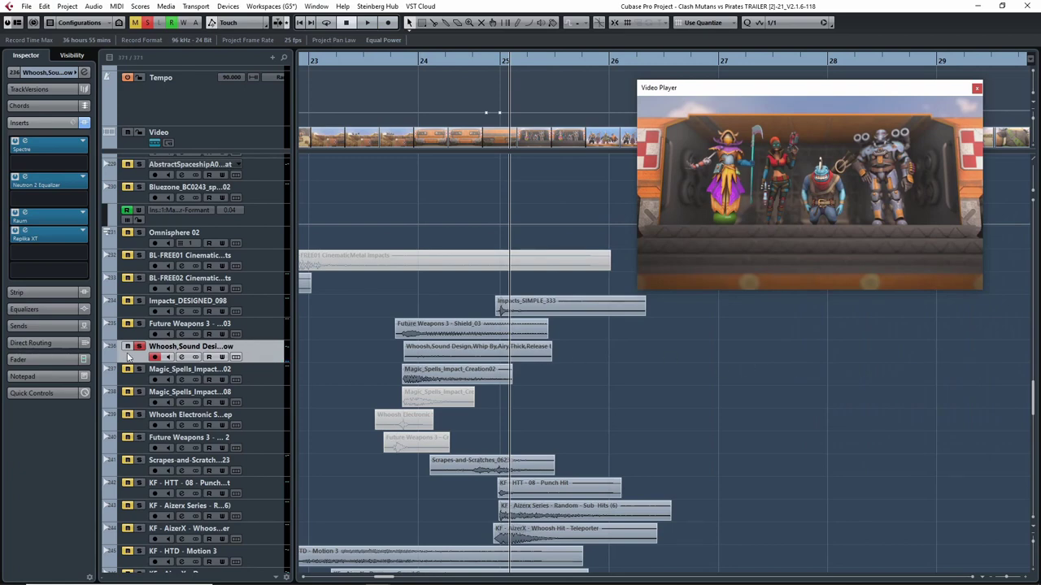
Solo the Future Weapons 3 - Shield_03 track together with the whoosh and play both from just before their clips
left_click_drag(423, 62, 376, 64)
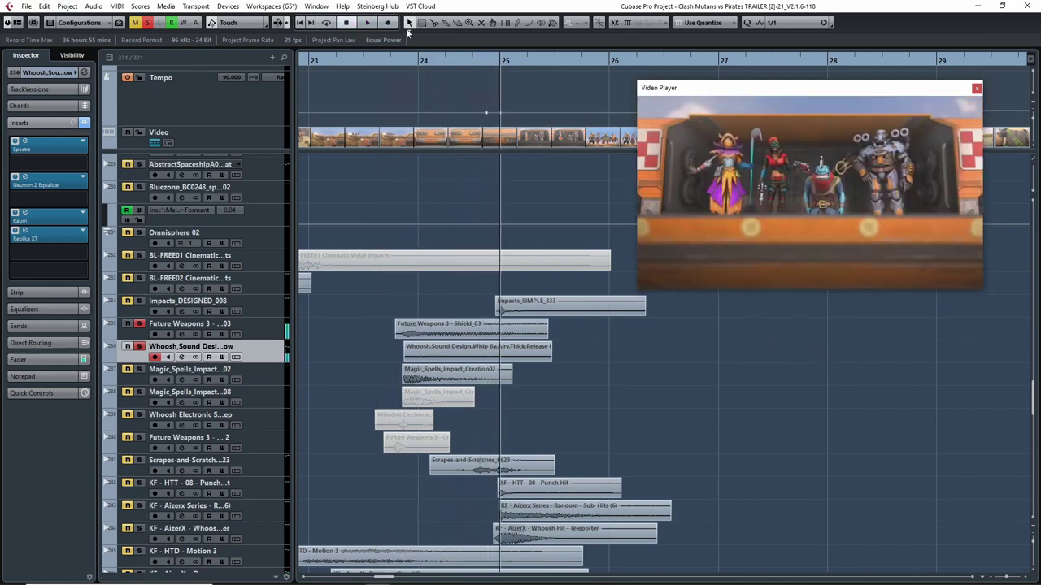
left_click(387, 65)
mouse_move(386, 64)
left_mouse_down()
mouse_move(413, 60)
mouse_move(383, 64)
left_mouse_up()
key("space")
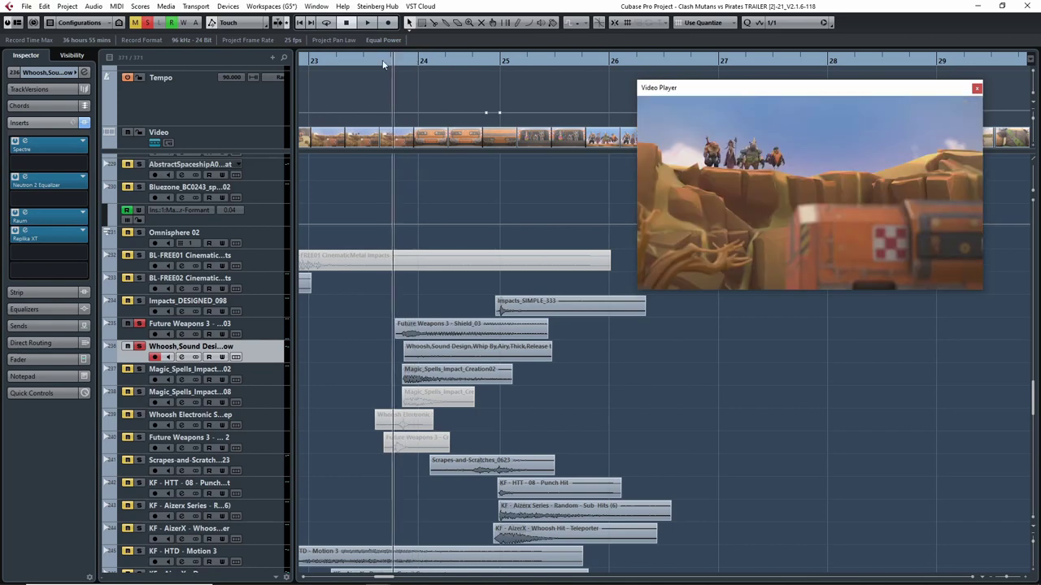
Solo only the Magic_Spells_Impact_Creation02 track and play its clip from just before its start
left_click(142, 324)
left_click(139, 369)
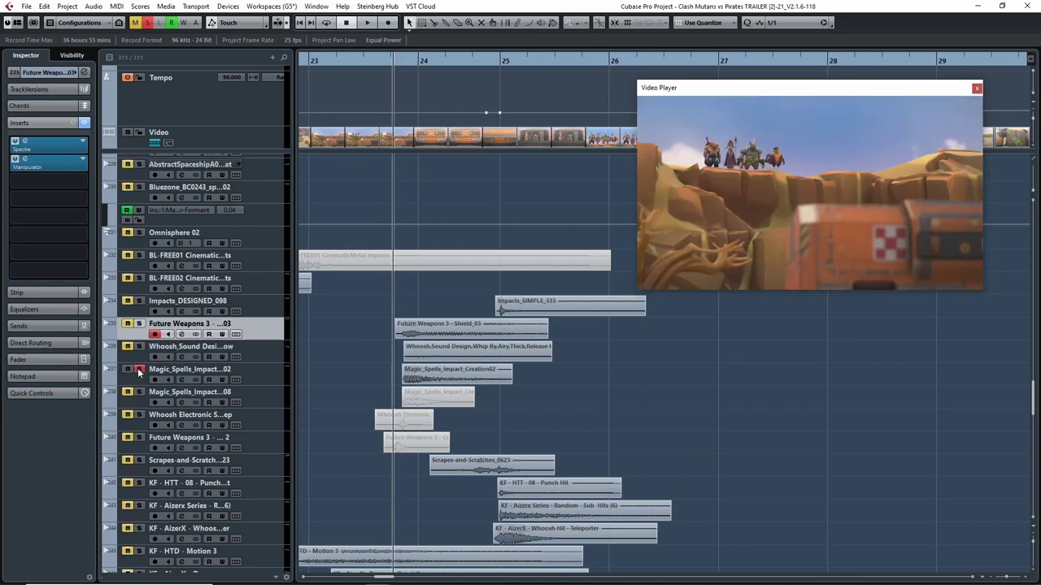
left_click_drag(390, 62, 397, 61)
key("space")
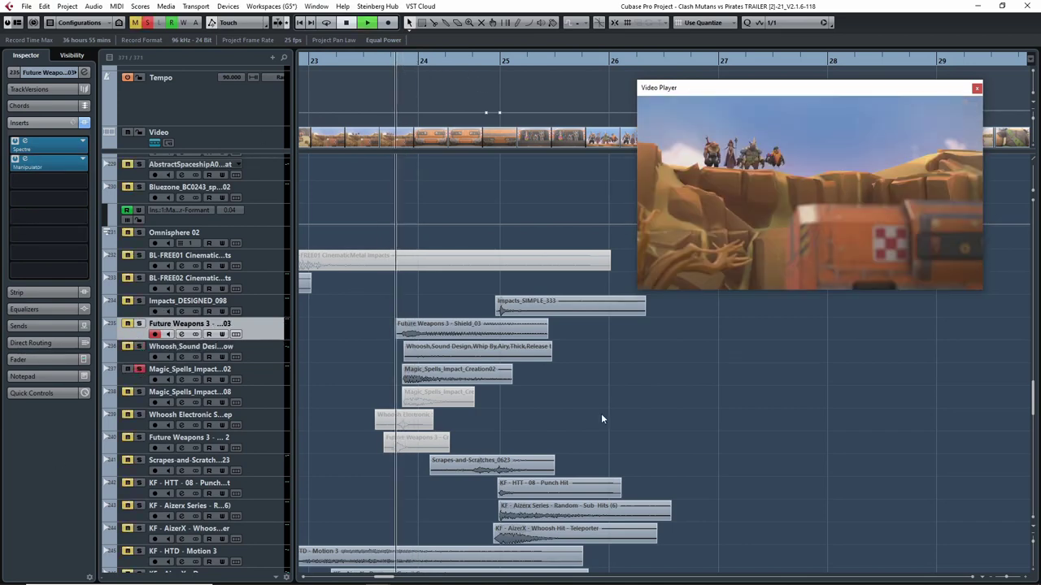
left_click(143, 381)
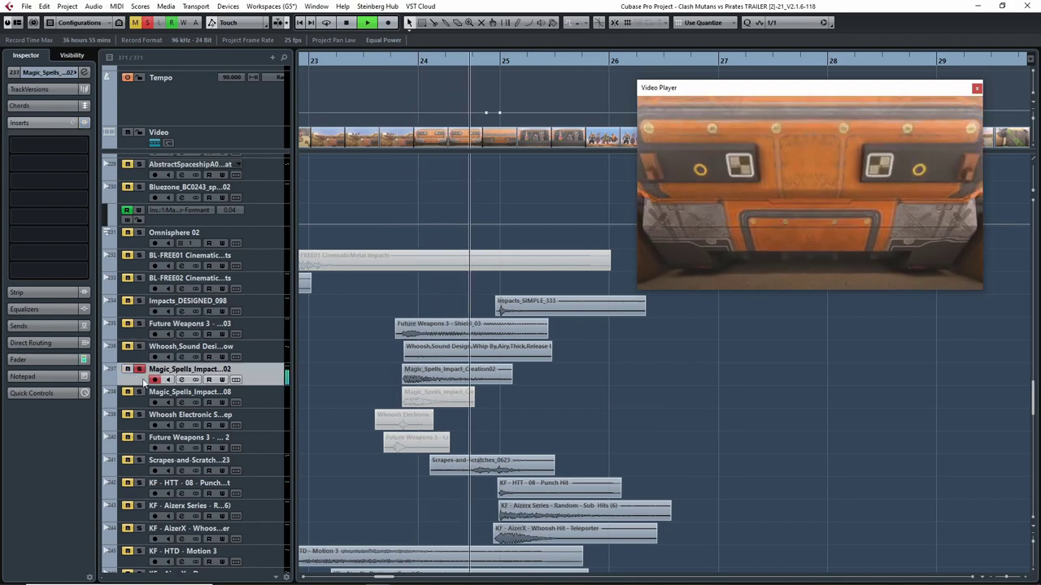
key("space")
Play the Magic_Spells_Impact_Creation02 clip together with the soloed Future Weapons 3 - Shield_03 layer from ahead of both clips
left_click(375, 75)
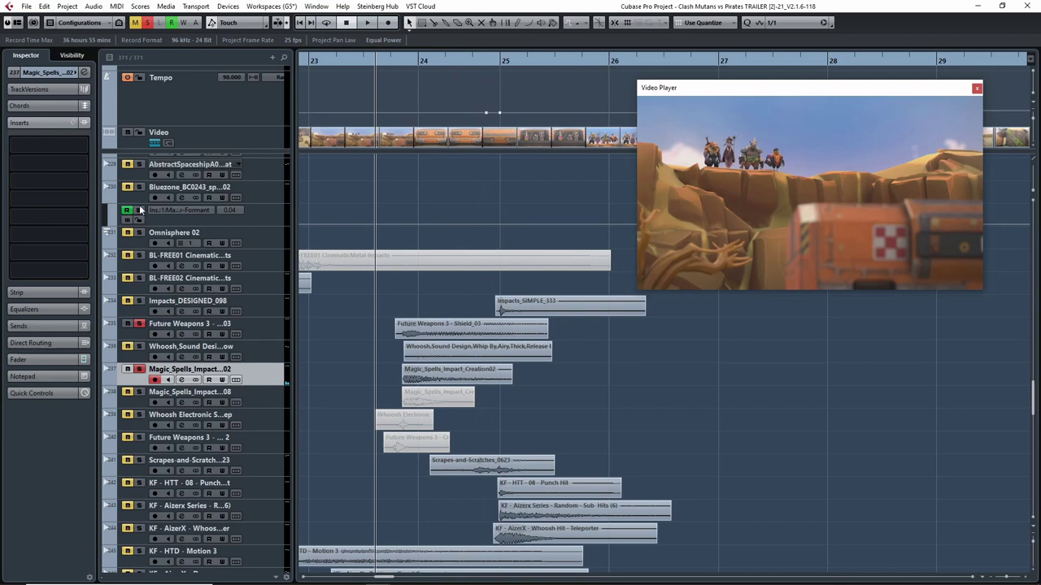
key("space")
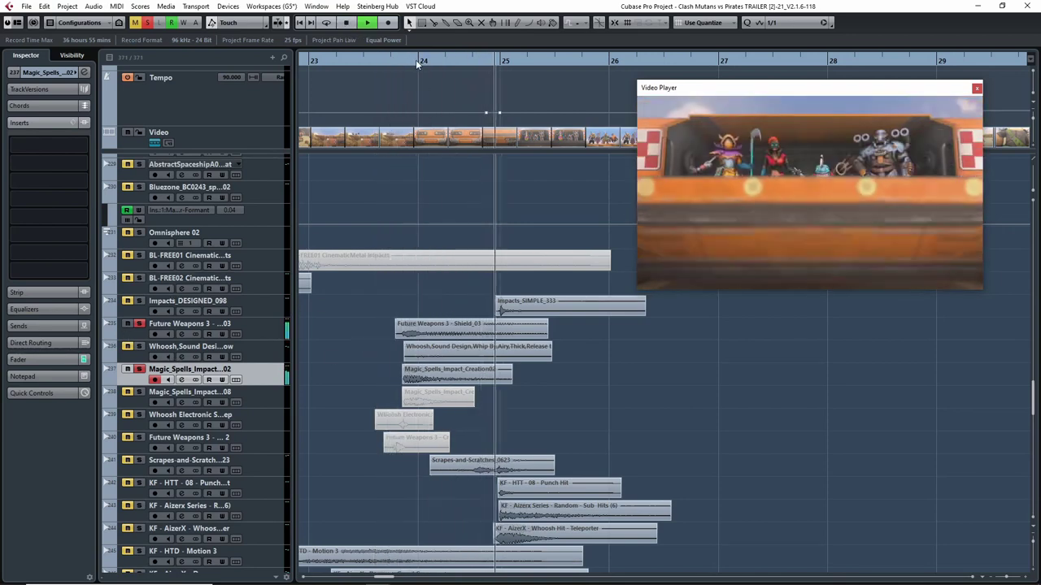
key("space")
Swap the Magic_Spells_Impact_Creation02 solo for the whoosh and play it with Shield_03 from just before the clips
left_click_drag(416, 63, 388, 65)
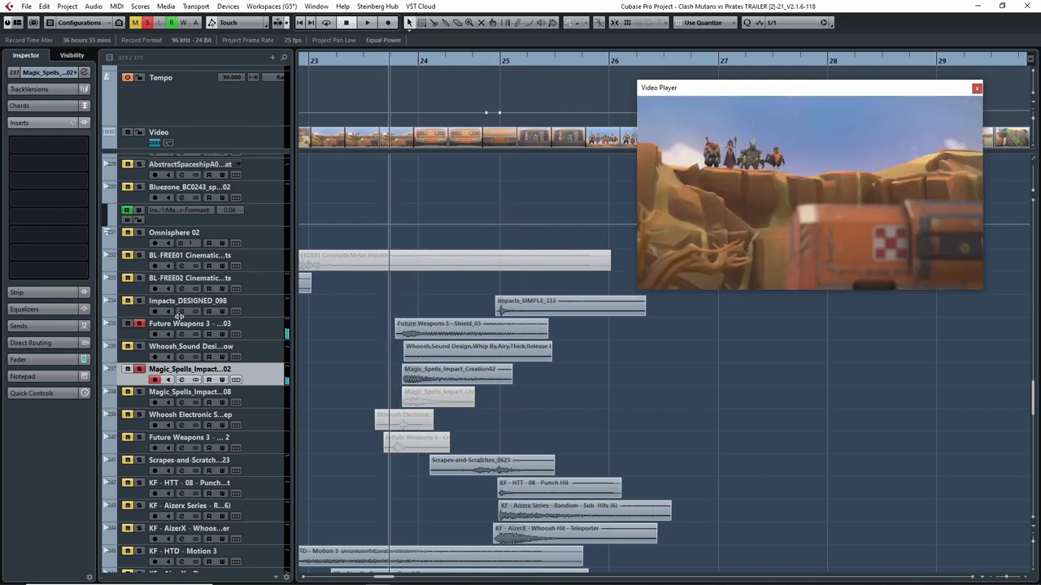
left_click(135, 357)
left_click(137, 379)
left_click(140, 370)
left_click(139, 370)
left_click(139, 369)
left_click(139, 346)
key("space")
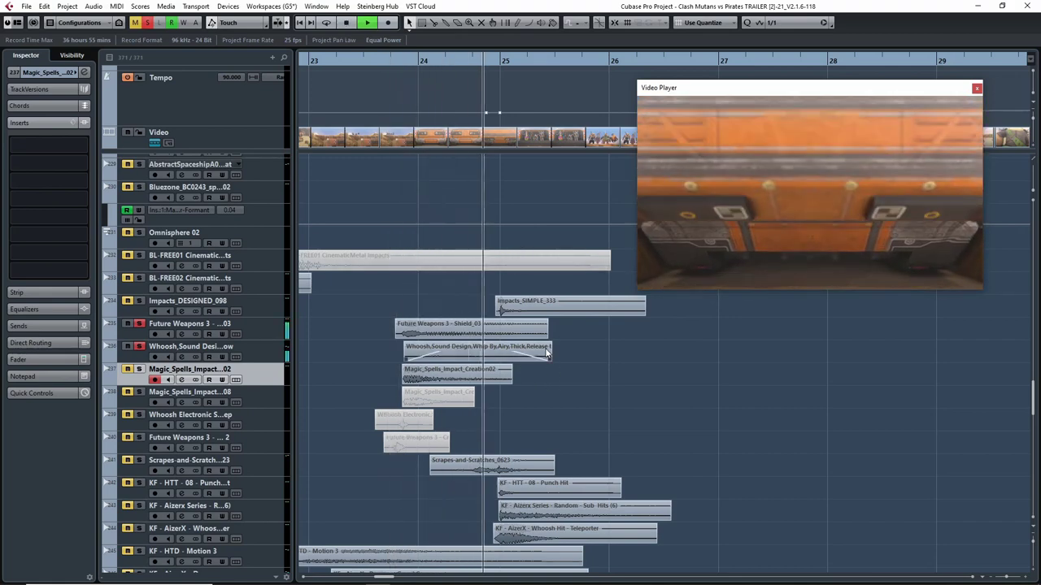
key("space")
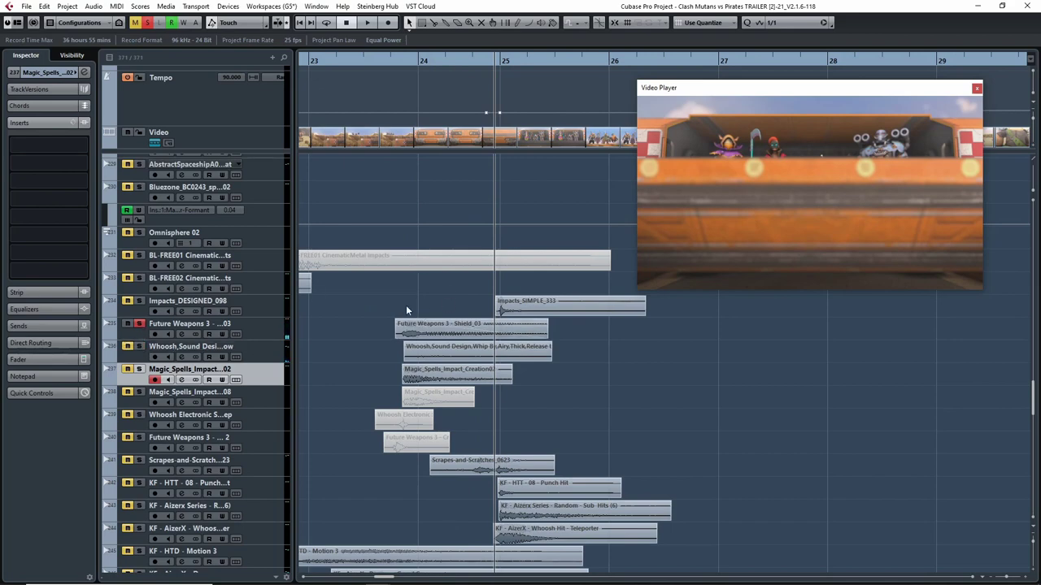
Solo Magic_Spells_Impact_Creation02 with Shield_03 in place of the whoosh and replay the transition from before bar 24
left_click(139, 370)
left_click_drag(380, 62, 383, 61)
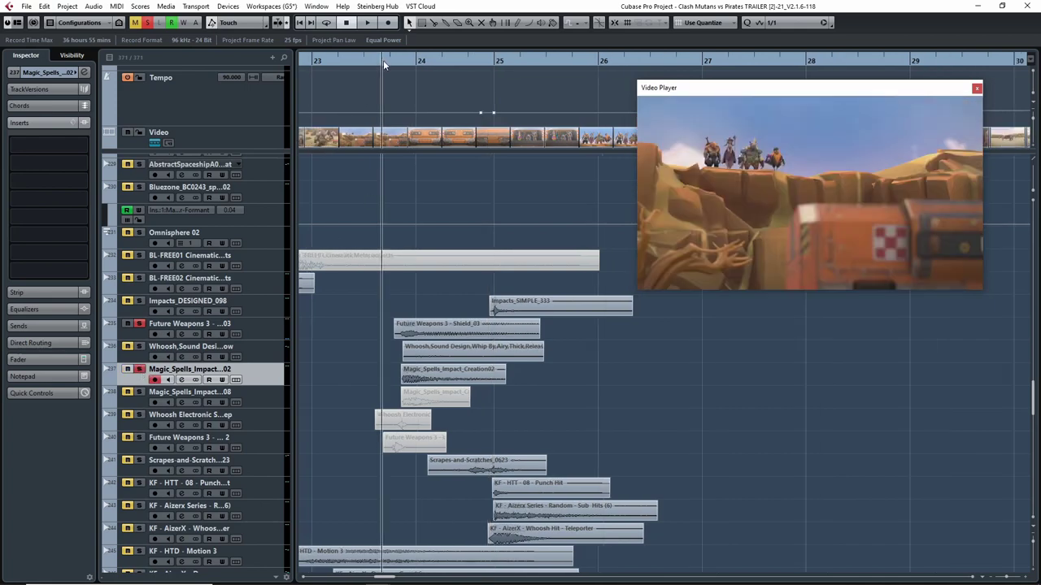
key("space")
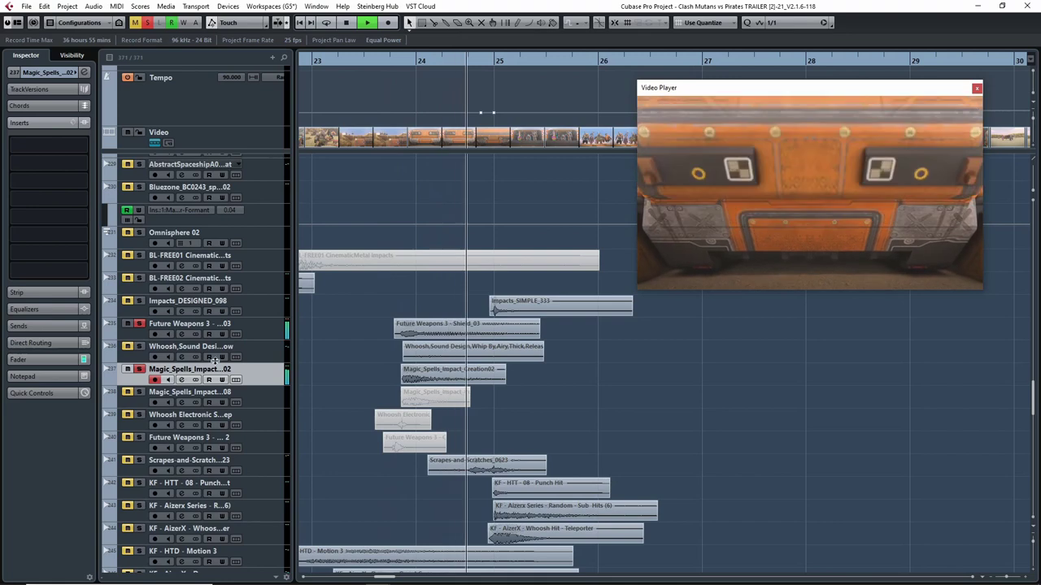
key("space")
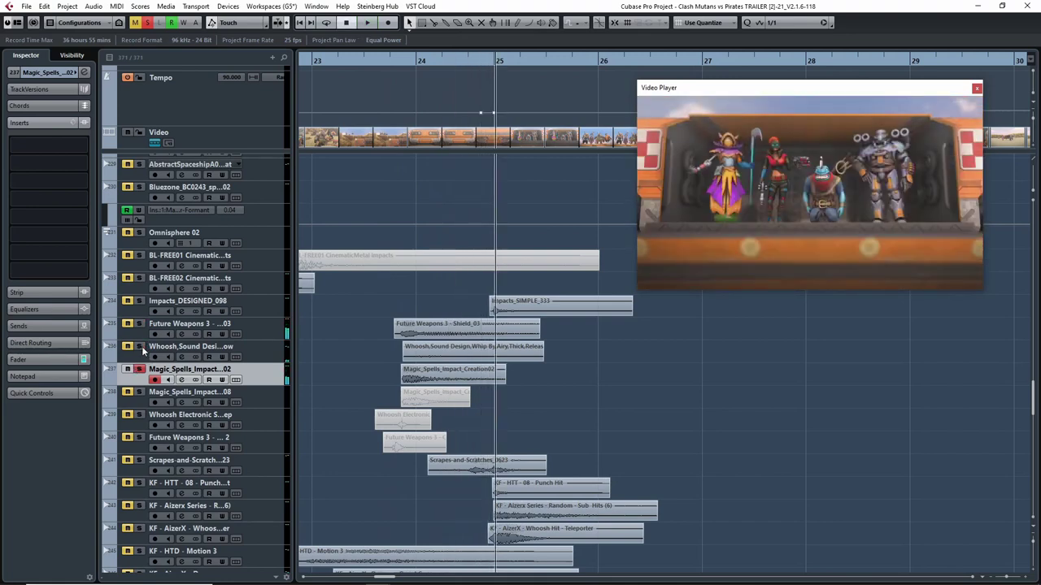
Clear the spell track's solo, solo Scrapes-and-Scratches_0623 instead, and play its clip from just before bar 24
left_click(139, 369)
left_click(403, 83)
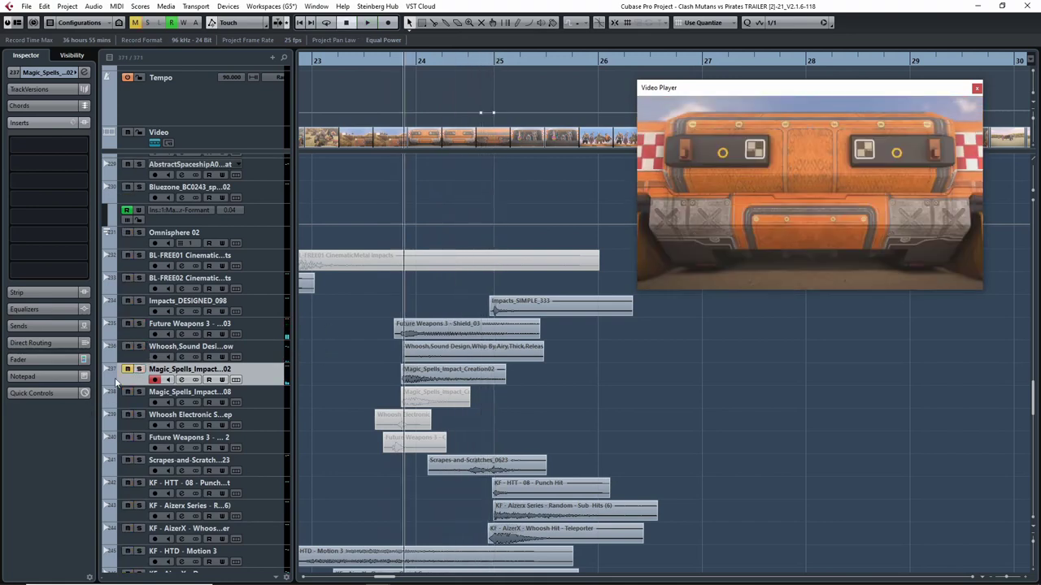
scroll(244, 416, "down", 2)
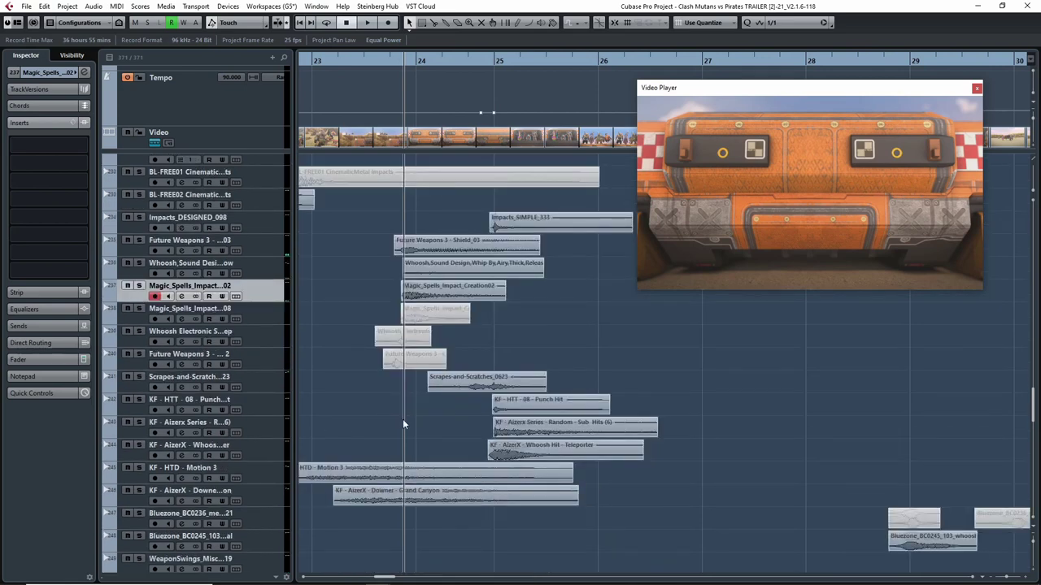
left_click(139, 377)
left_click(144, 384)
key("space")
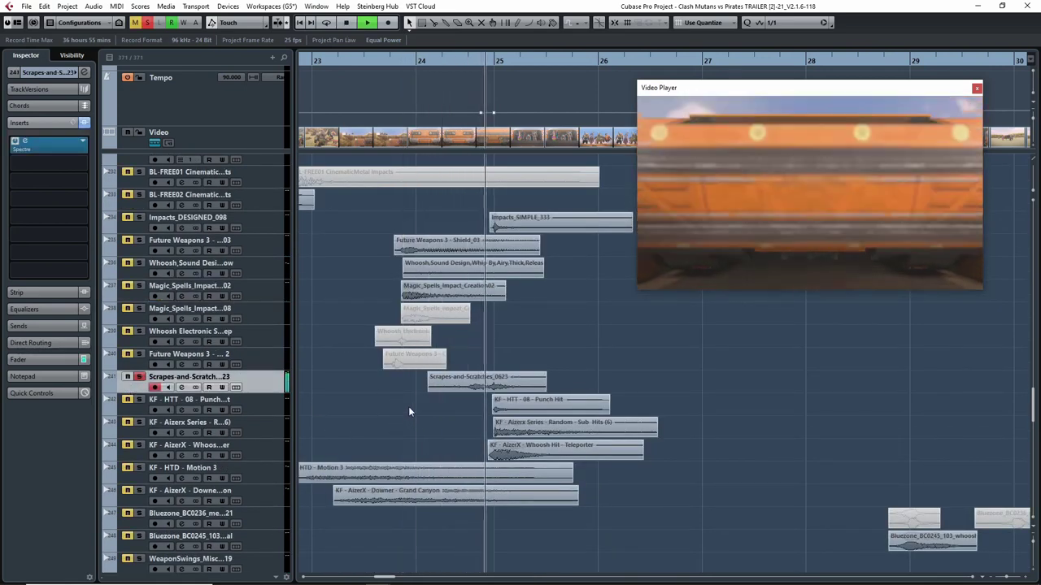
key("space")
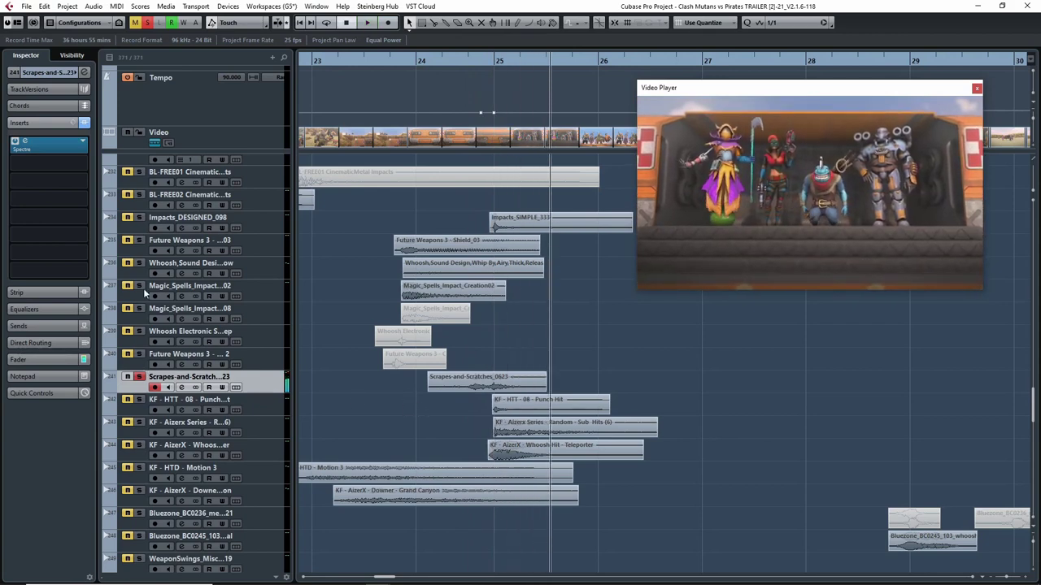
Examine the Spectre insert's settings on the Scrapes-and-Scratches_0623 track, close its window, and unsolo the track
left_click(37, 142)
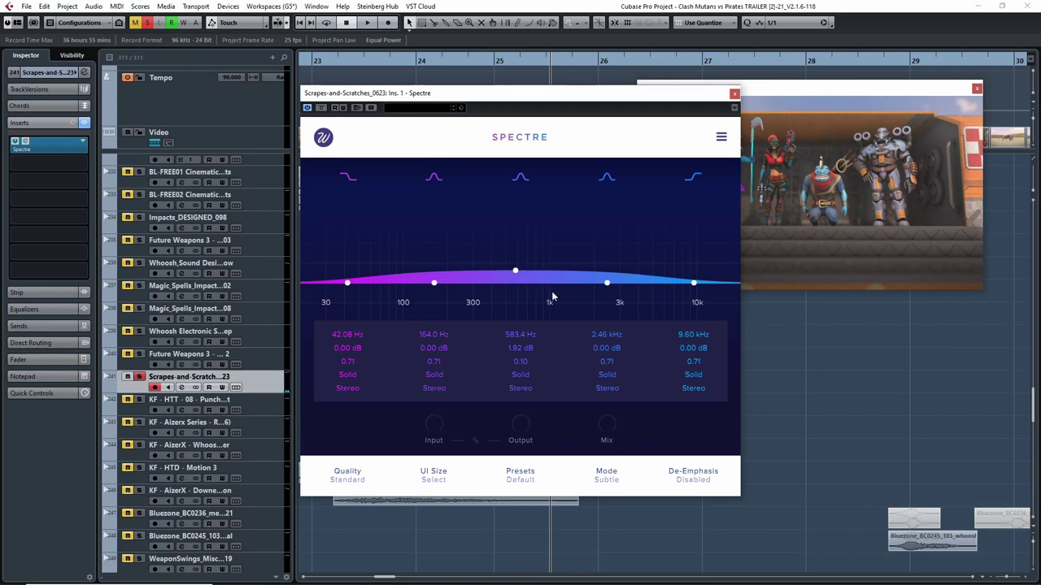
left_click(733, 95)
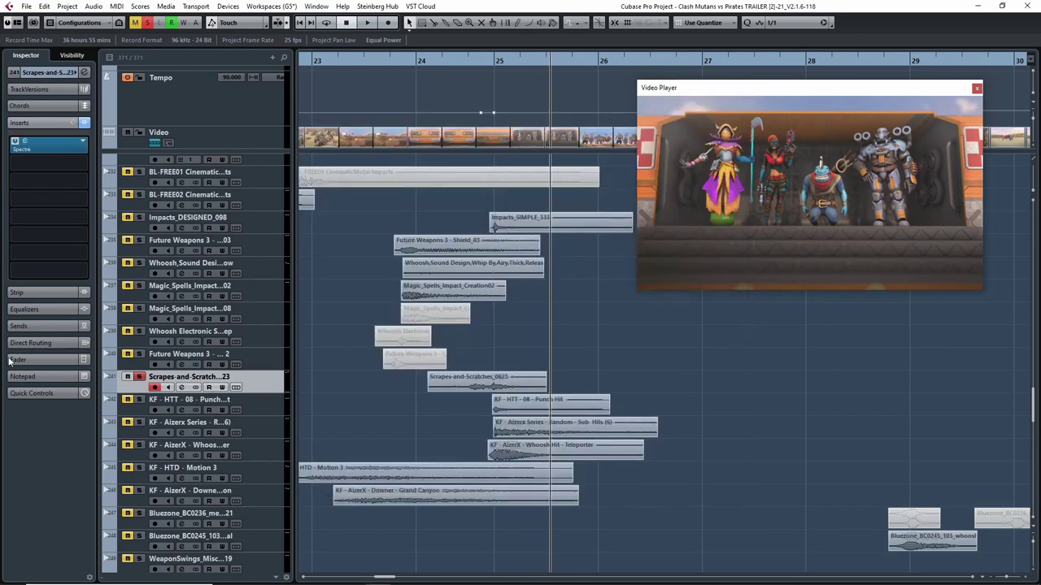
left_click(140, 377)
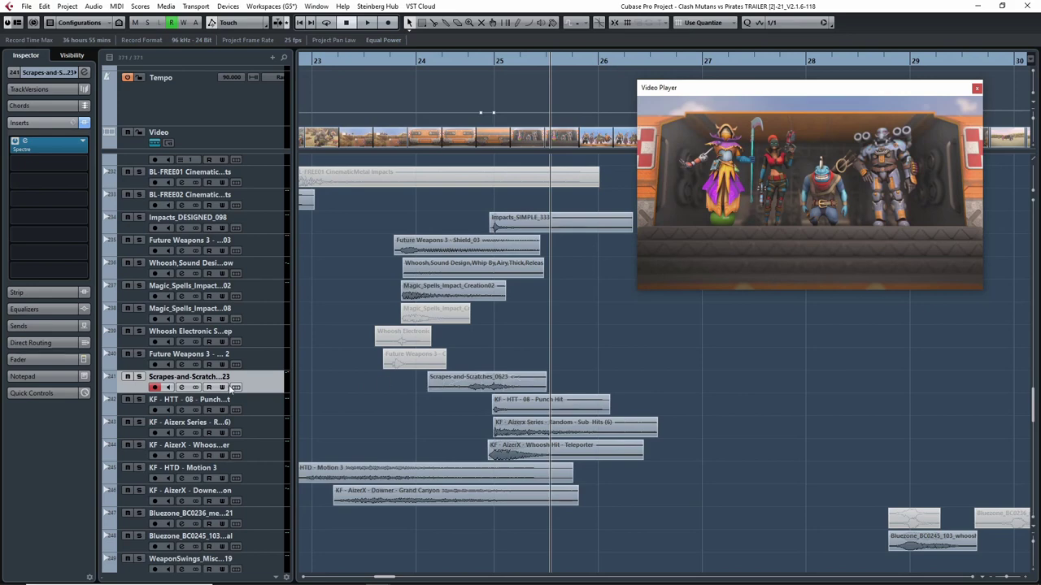
Solo the KF - HTT - 08 - Punch Hit track and play its clip from just before bar 25
left_click(139, 399)
left_click(492, 61)
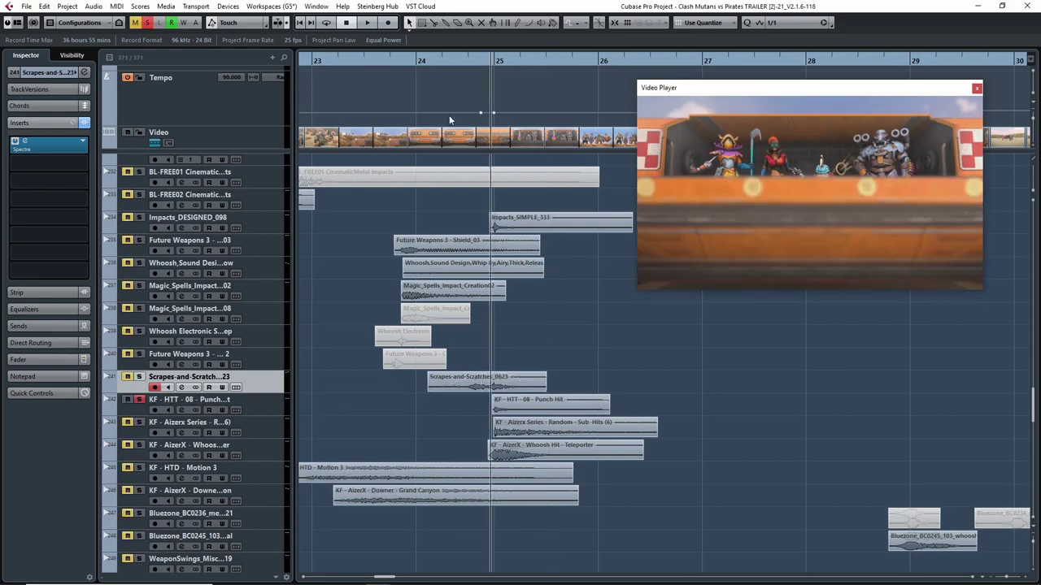
left_click(136, 413)
key("space")
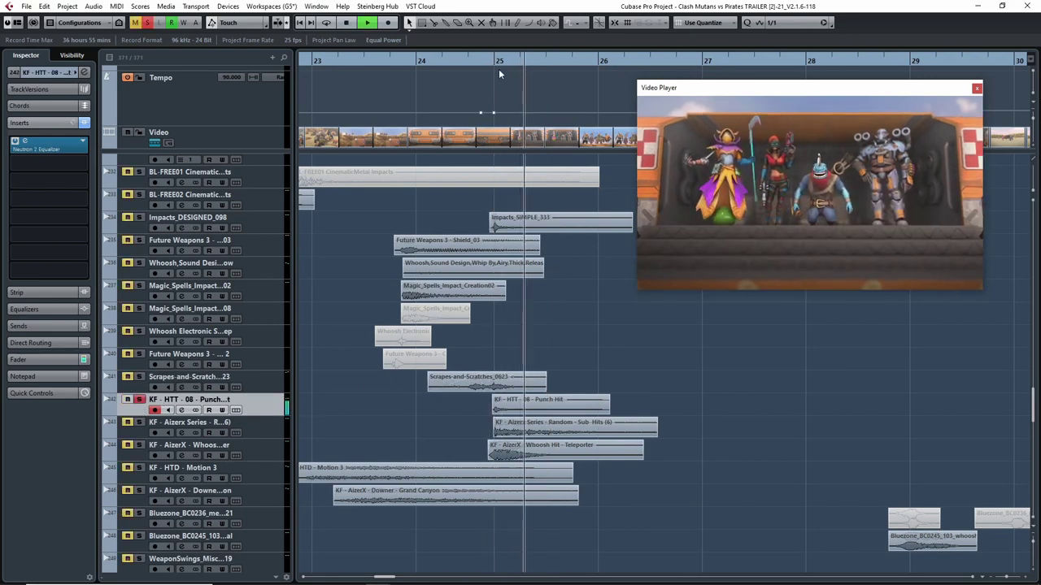
left_click(472, 65)
key("space")
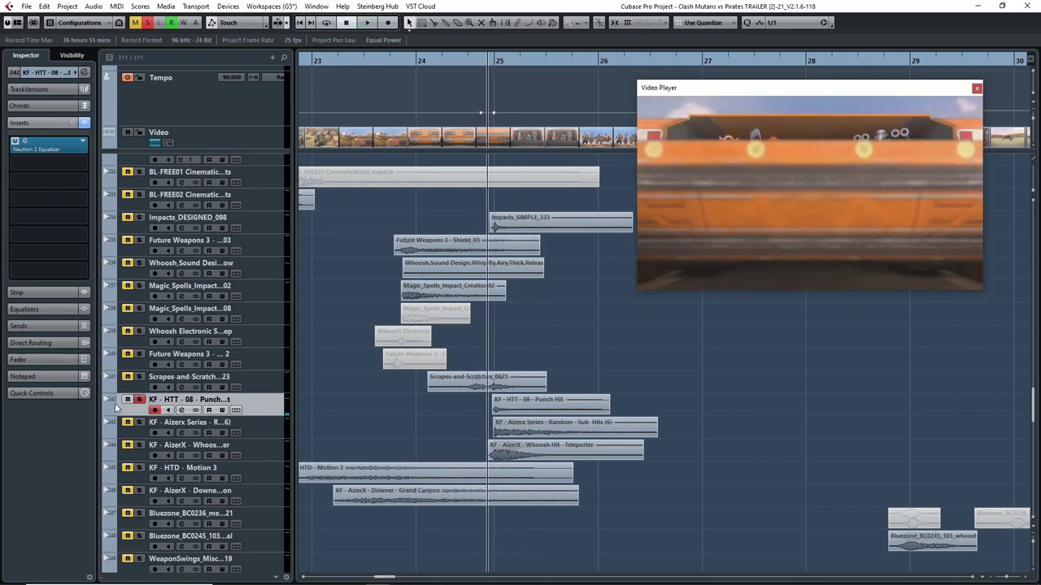
Examine the Punch Hit track's Neutron 2 Equalizer curve, close its window, and replay the hit
left_click(51, 146)
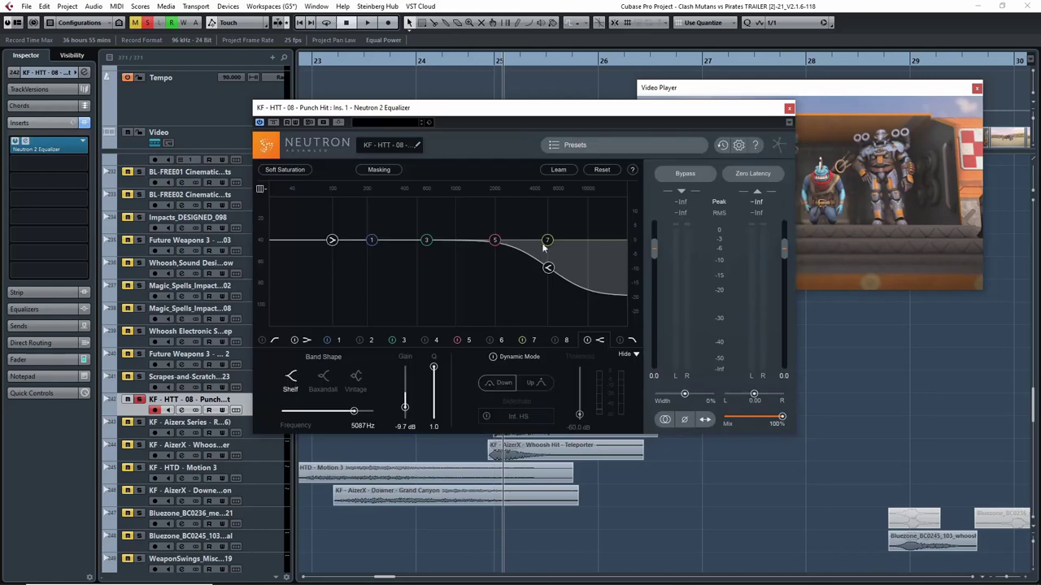
left_click(787, 108)
key("space")
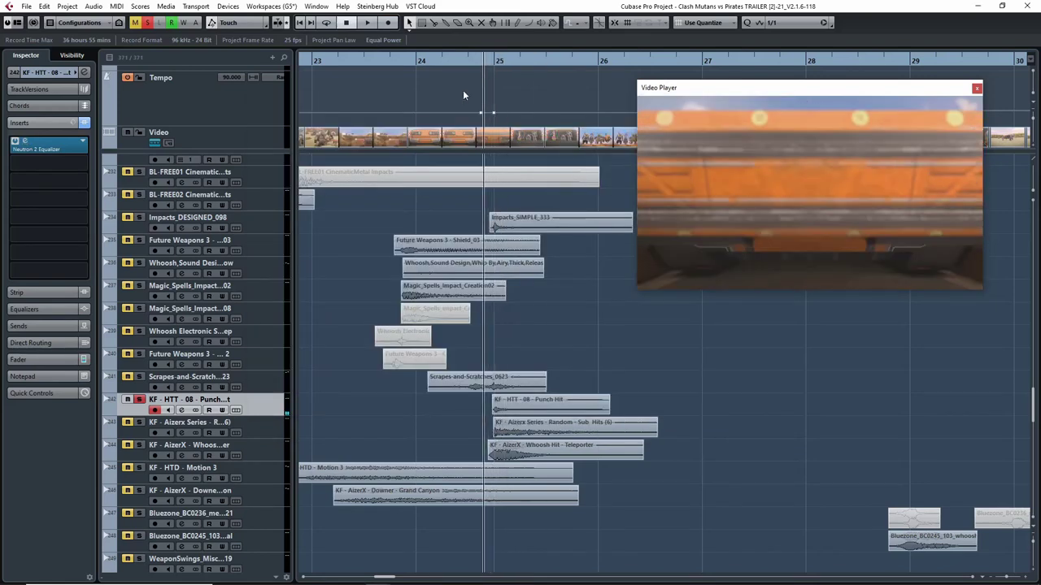
Solo the KF - Aizerx Series - Random Sub Hits (6) track alone and play its clip from just before bar 25
left_click(139, 422)
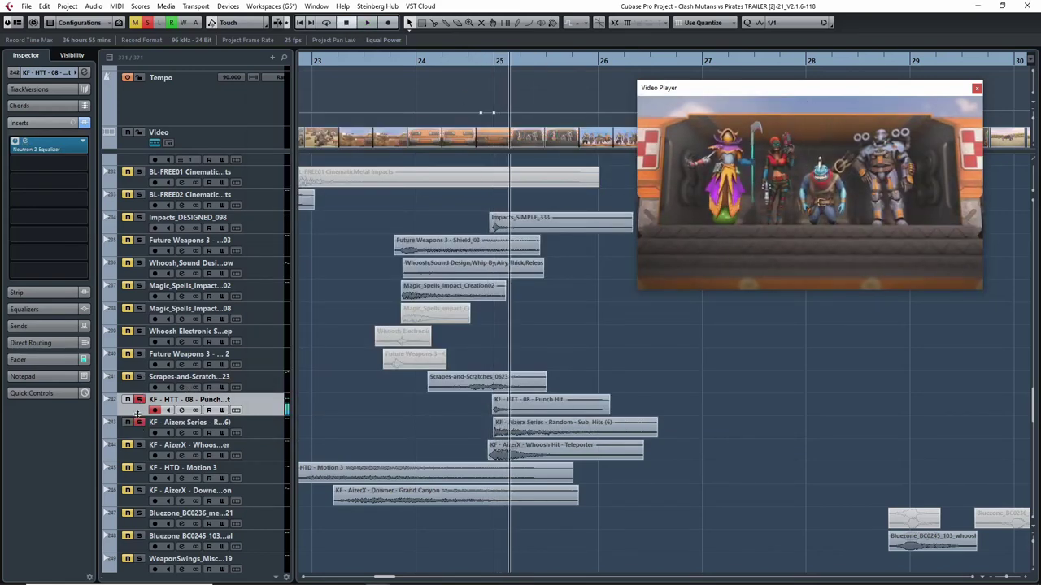
left_click(483, 61)
key("h")
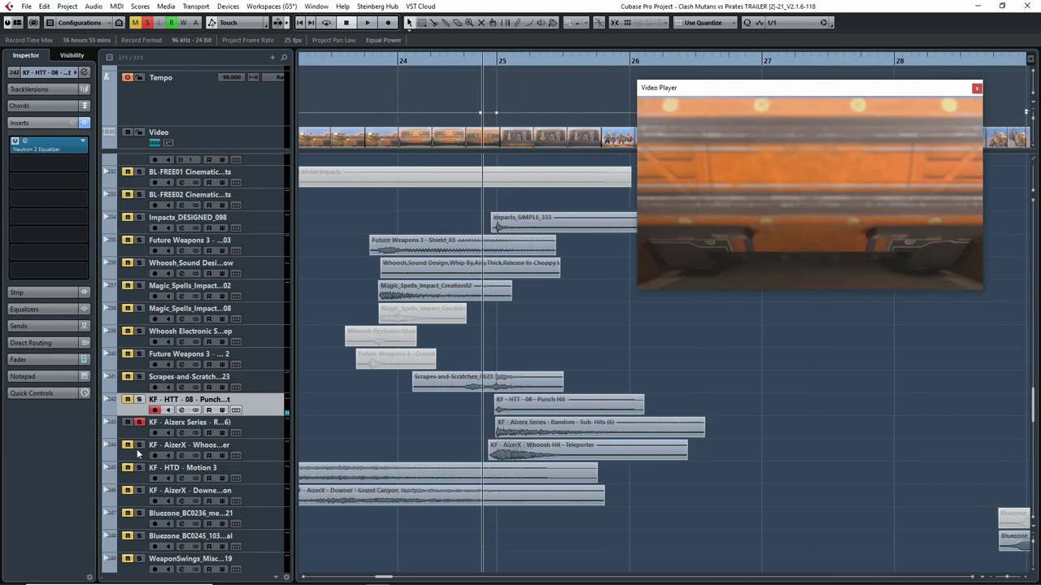
left_click(140, 436)
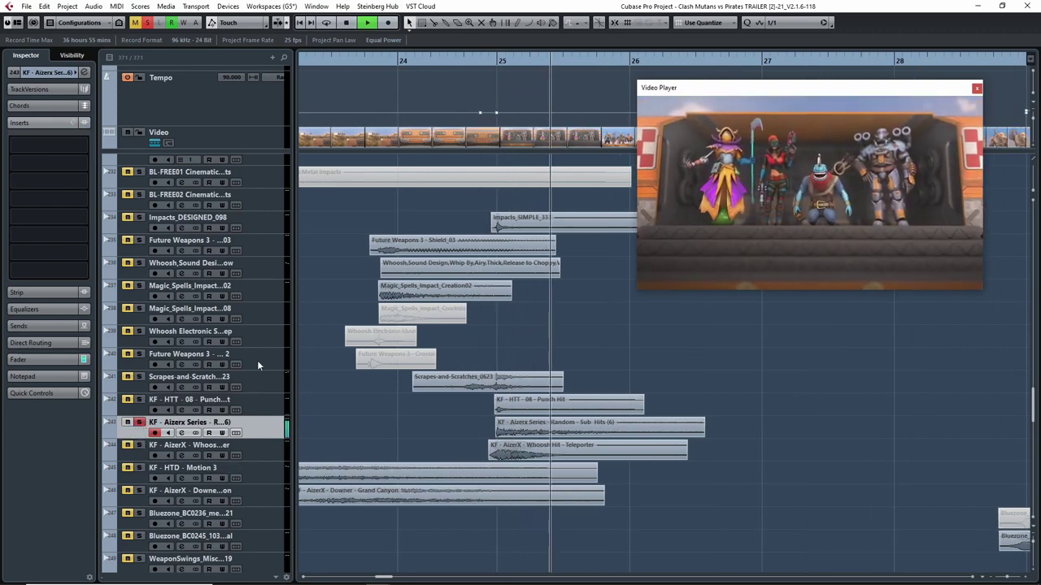
left_click(474, 65)
key("g")
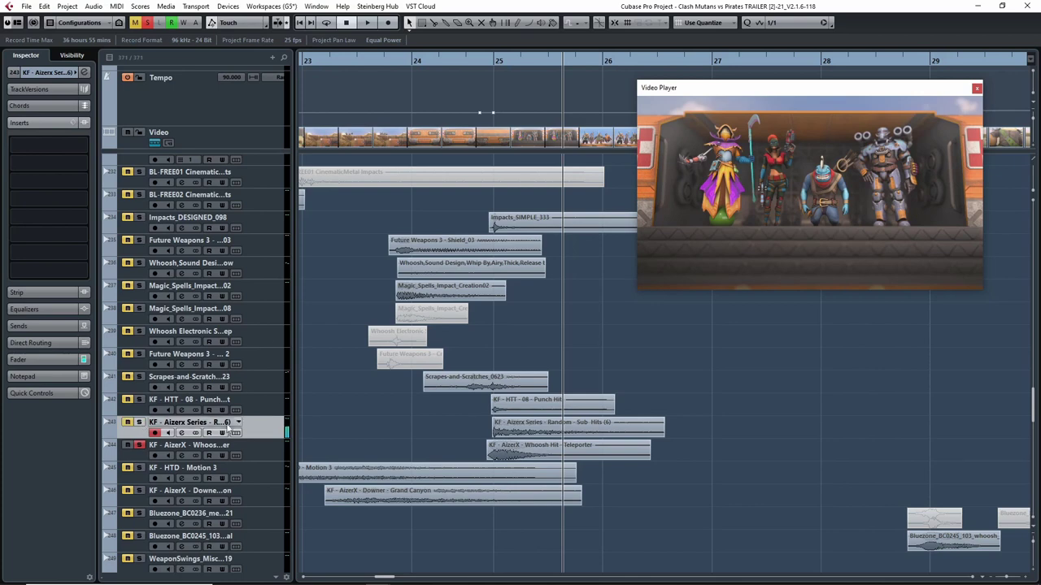
Solo the KF - AizerX - Whoosh Hit - Teleporter track instead and play its clip twice from just before bar 25
left_click(138, 460)
left_click(480, 63)
key("space")
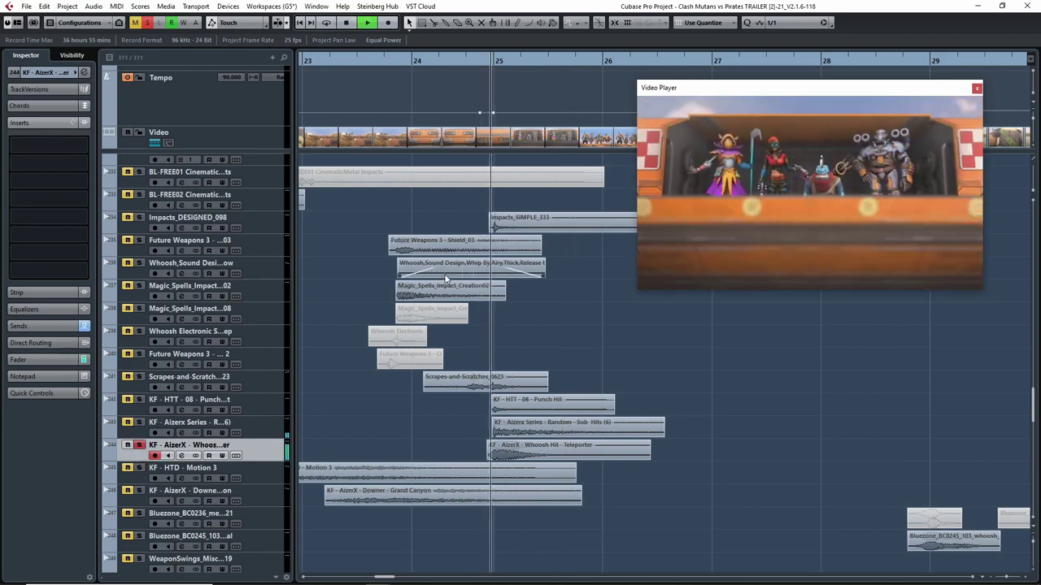
key("space")
left_click(476, 61)
key("space")
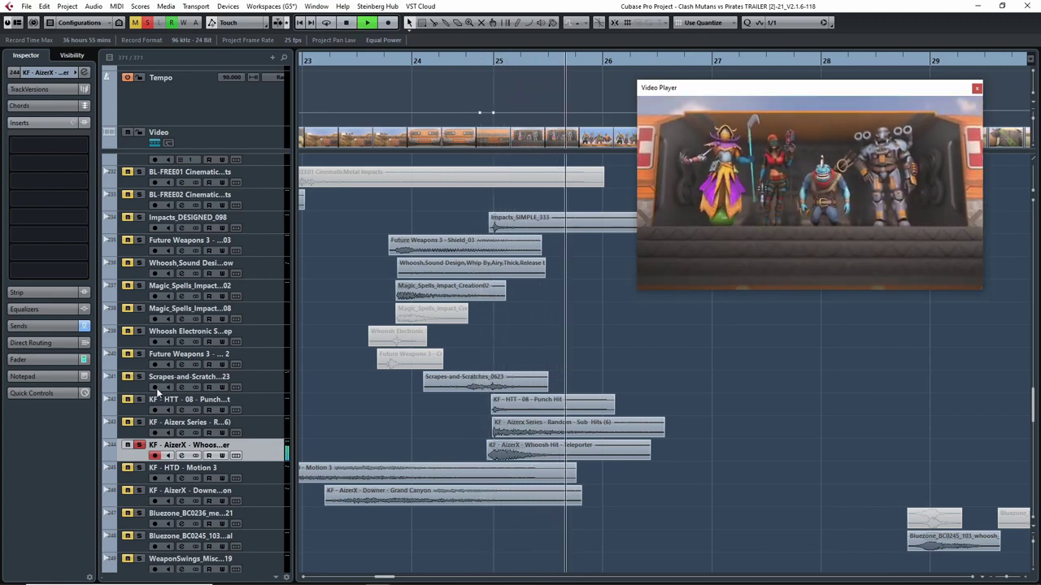
Play the Scrapes-and-Scratches, Punch Hit, Random Sub Hits and Whoosh Hit tracks soloed together, then clear their solos
key("space")
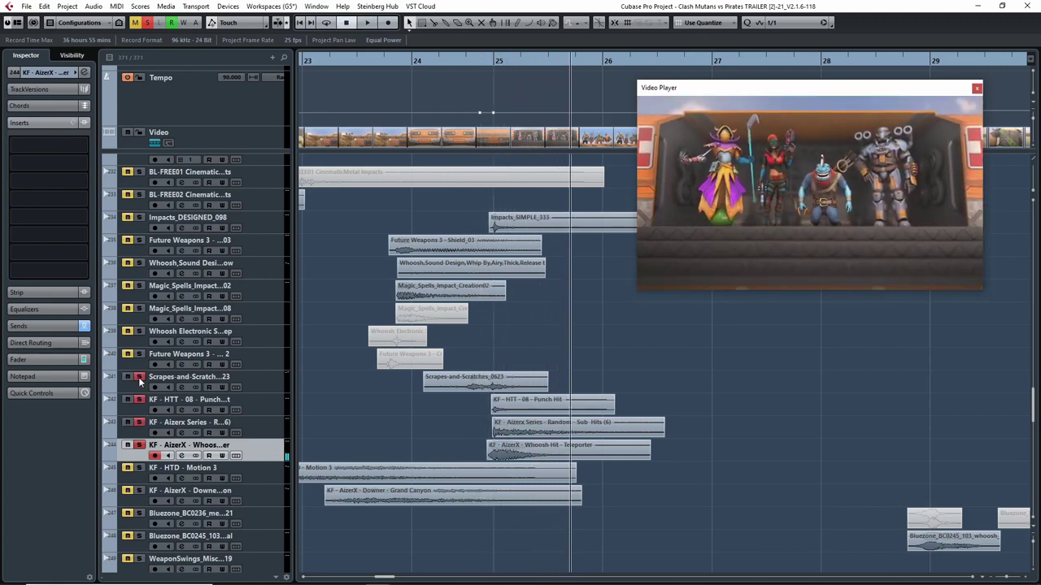
key("space")
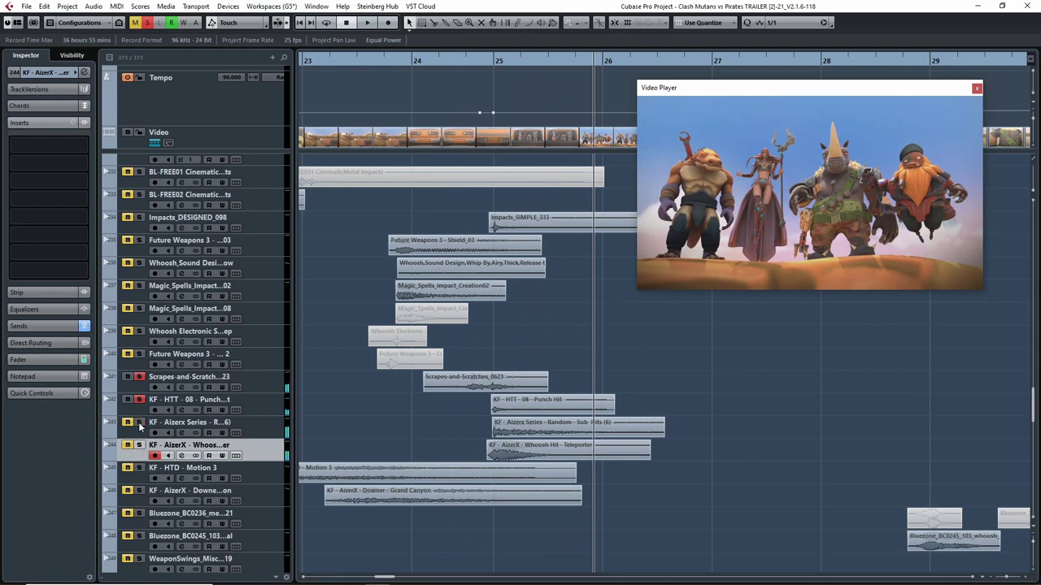
left_click(140, 377)
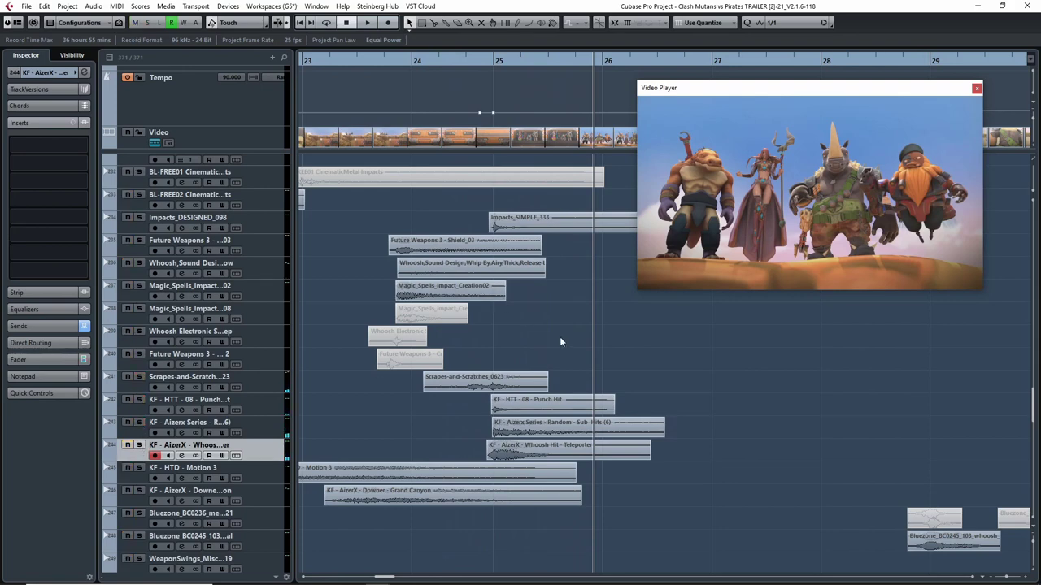
Solo the Impacts_DESIGNED_098 track and play its clip from just before bar 25
left_click(139, 218)
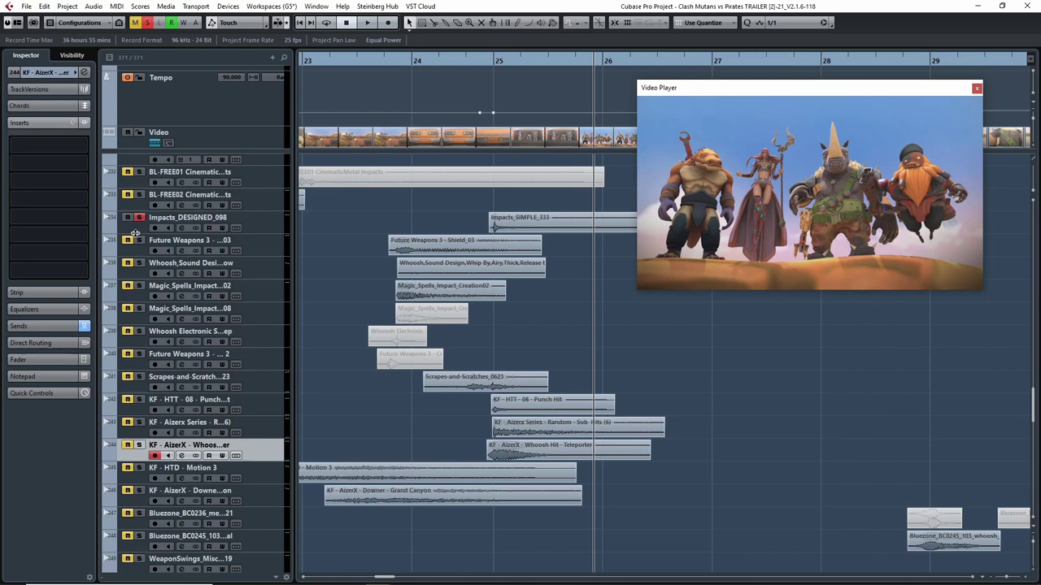
left_click(484, 62)
key("space")
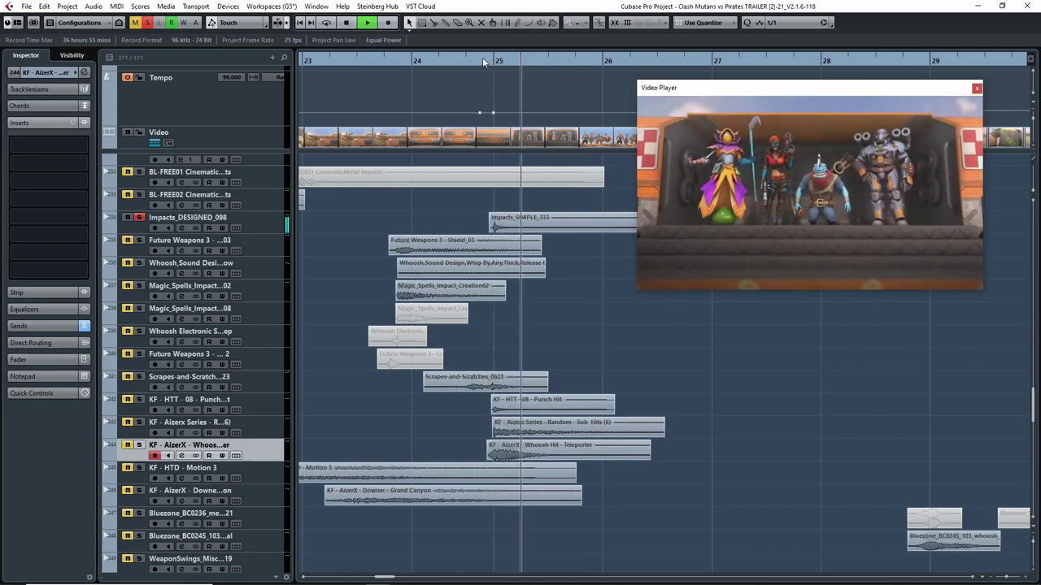
key("space")
Examine the Neutron 2 Equalizer curve on the Impacts_DESIGNED_098 track, close its window, and unsolo the track
left_click(143, 222)
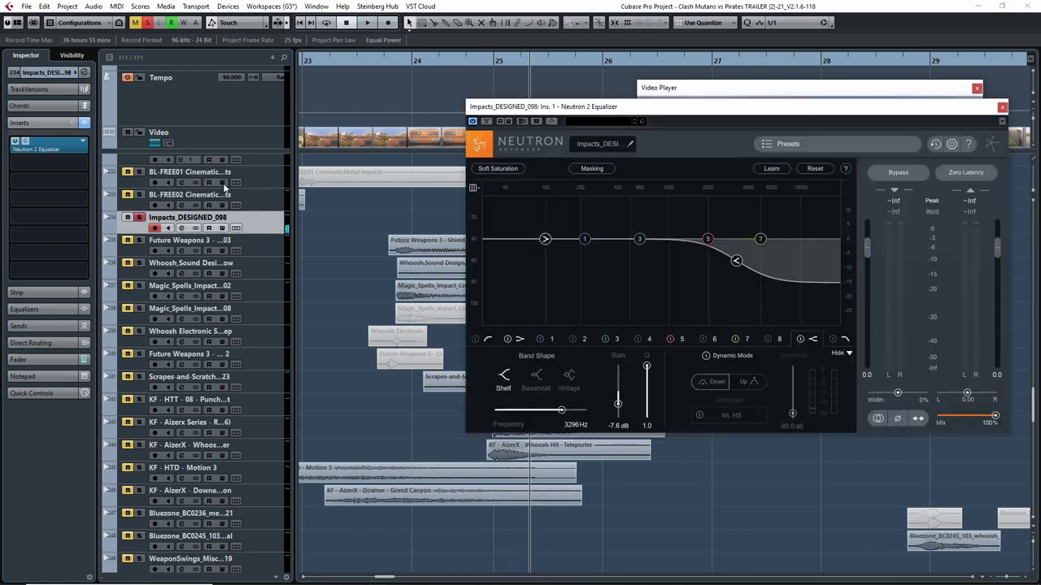
left_click(1002, 108)
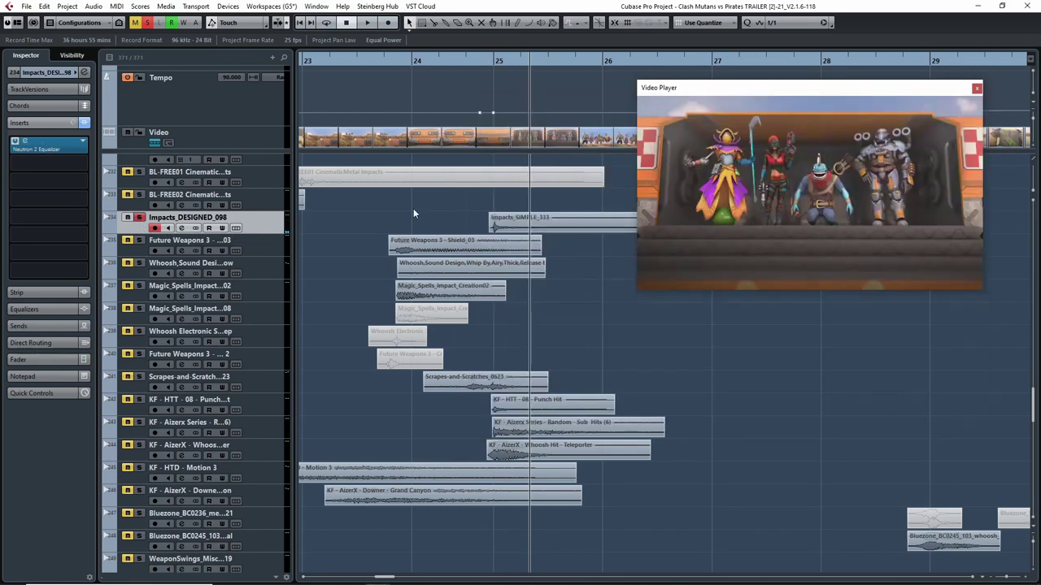
left_click(139, 218)
Solo all tracks from Impacts_DESIGNED_098 through KF - AizerX - Downer, play the whole transition from before bar 23, and clear the solos
left_click(374, 60)
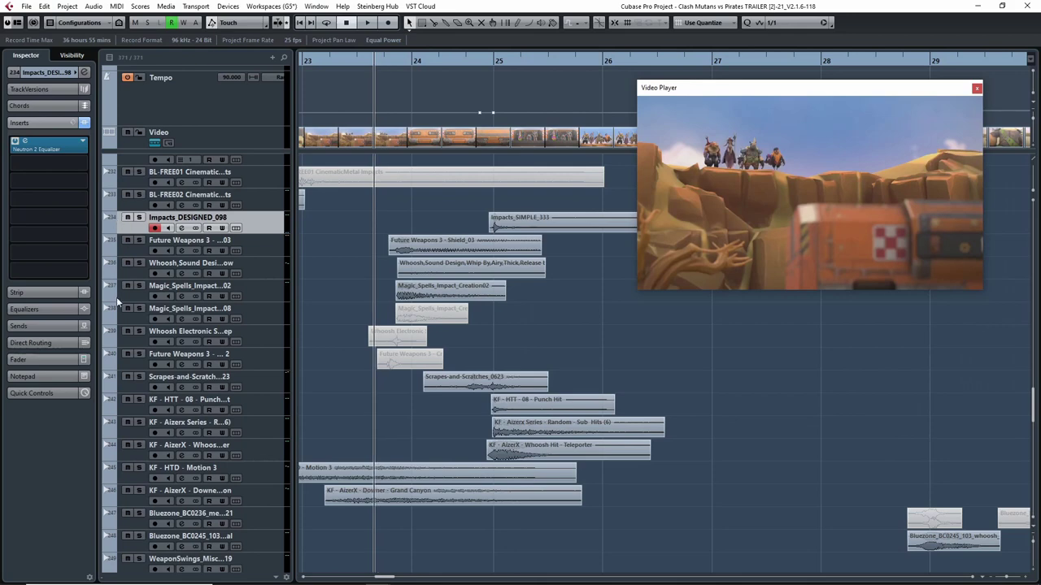
left_click(135, 461, "shift")
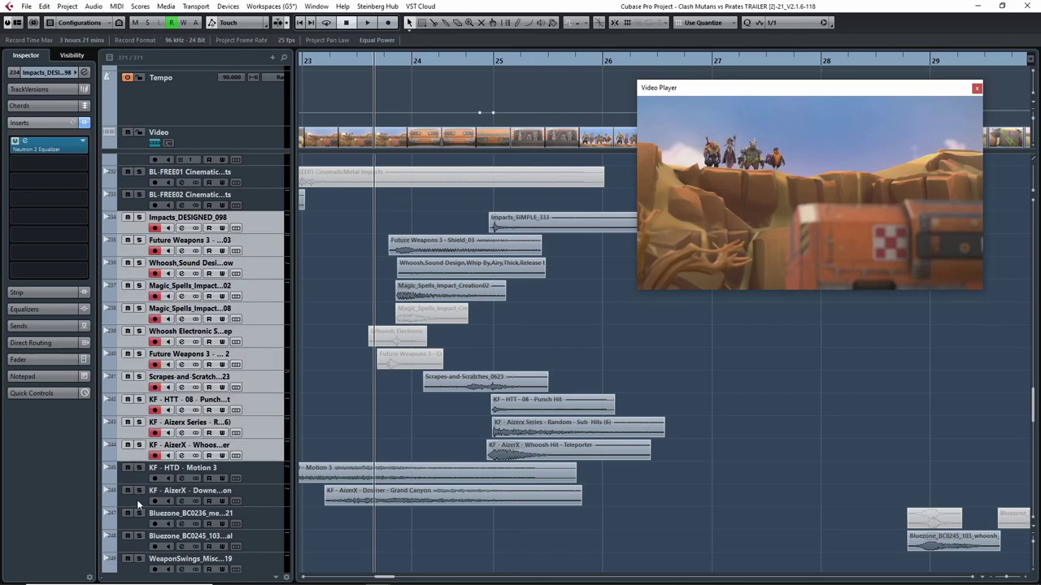
left_click(138, 504, "shift")
key("s")
key("space")
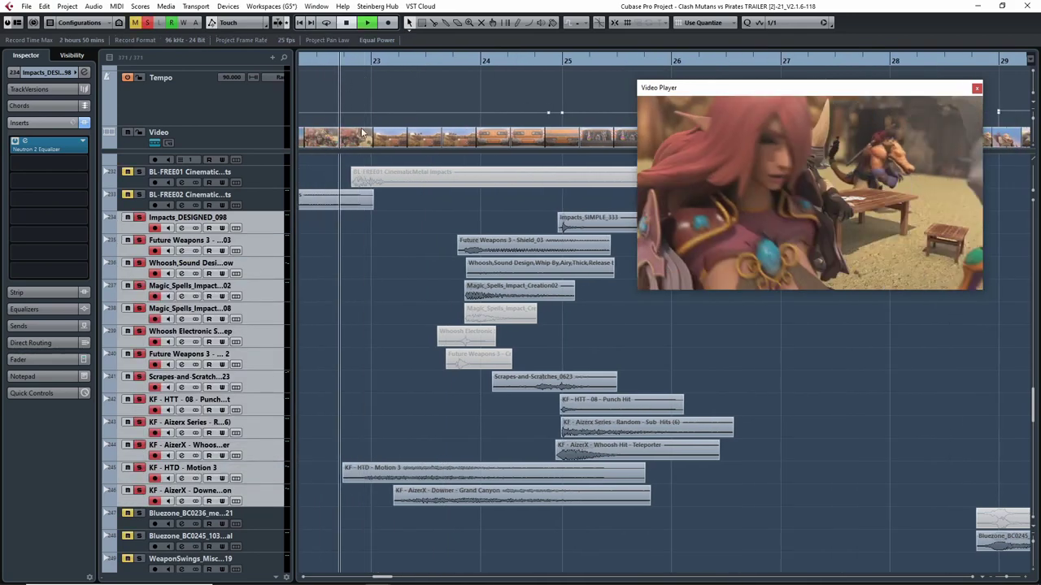
left_click_drag(756, 467, 657, 449)
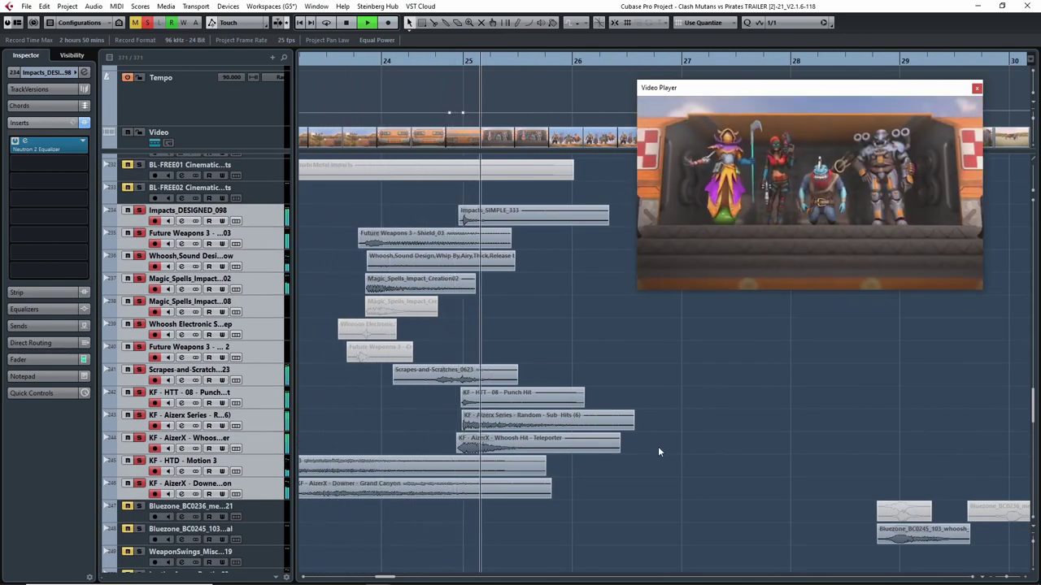
scroll(667, 448, "up", 5)
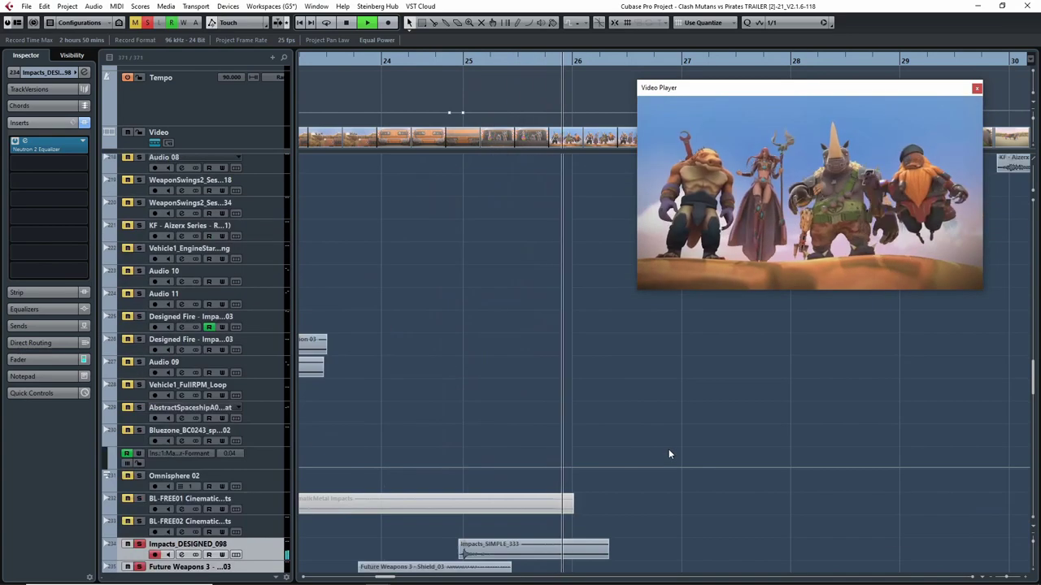
key("space")
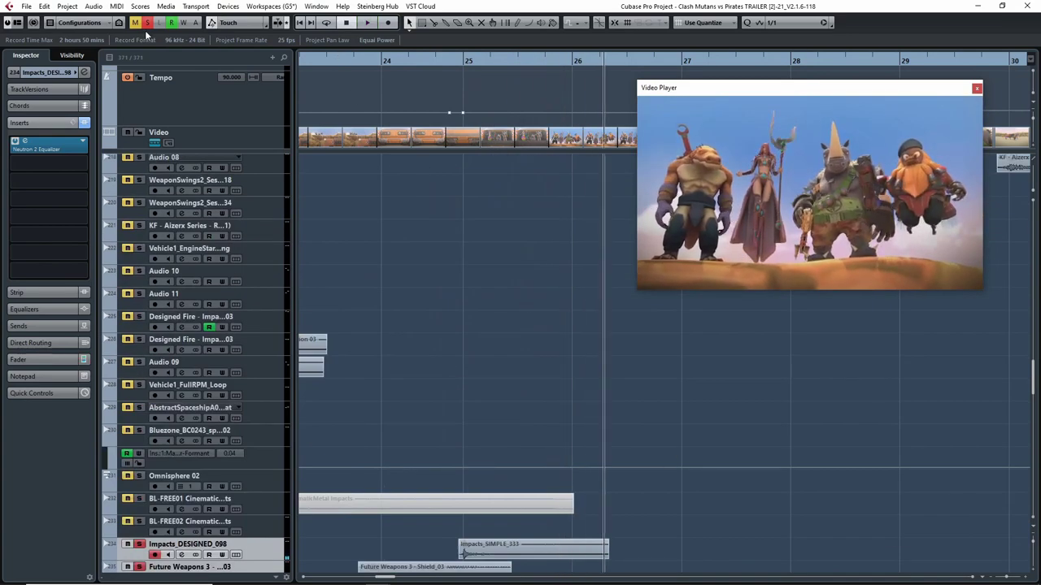
left_click(148, 24)
Check the inserts of the transition tracks between Future Weapons 3 and KF - AizerX - Whoosh Hit one by one
scroll(537, 328, "down", 6)
key("g")
key("g")
key("g")
scroll(649, 390, "up", 3)
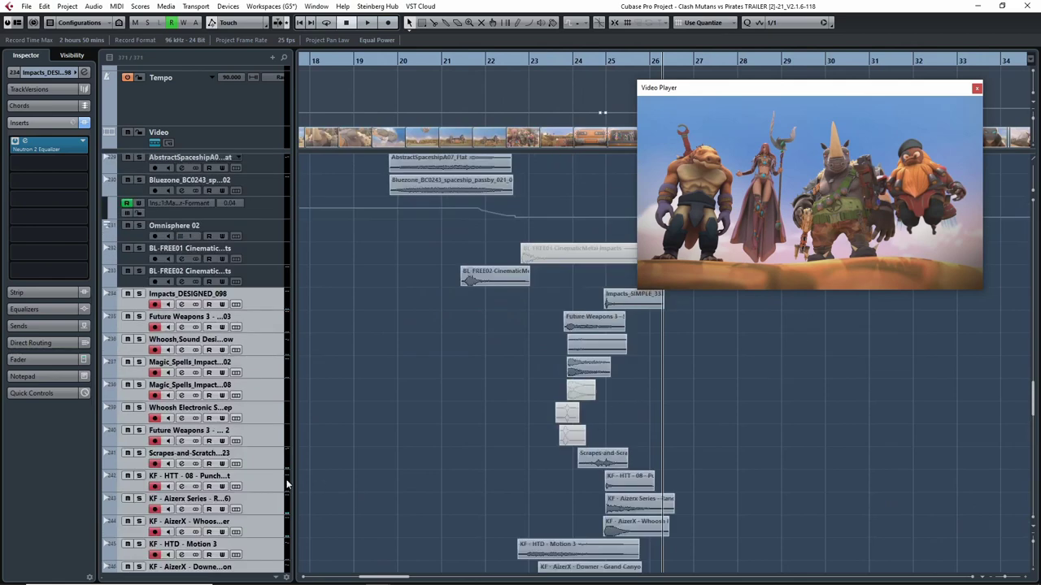
left_click(135, 536)
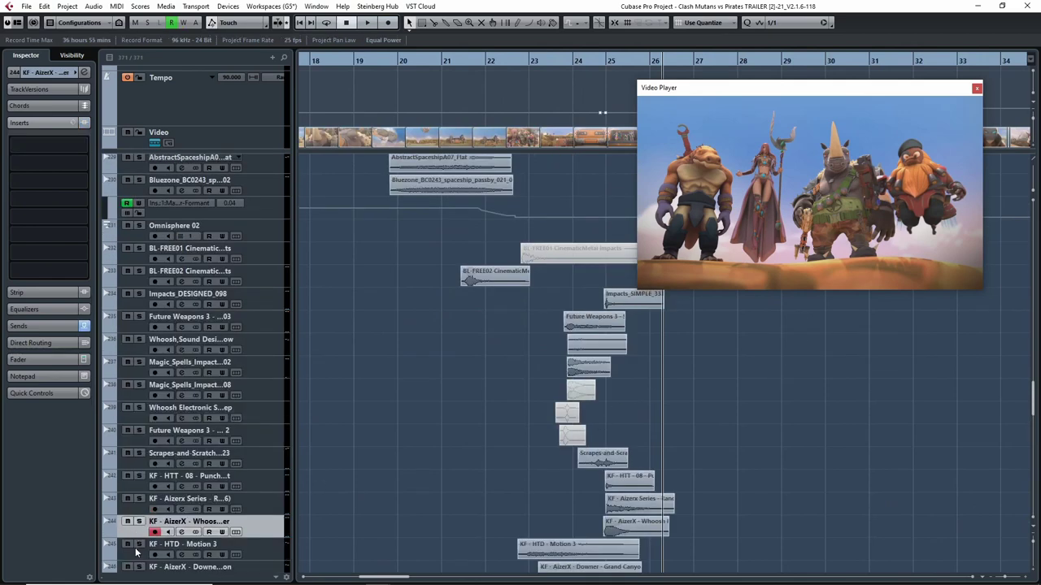
left_click(130, 504)
left_click(135, 488)
left_click(138, 463)
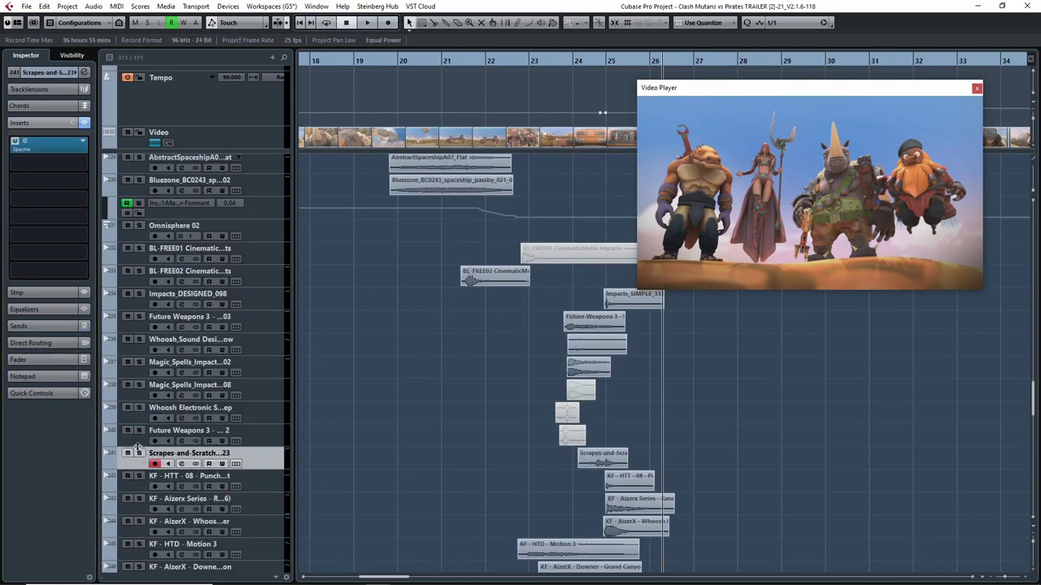
left_click(141, 442)
left_click(140, 466)
left_click(135, 487)
left_click(134, 509)
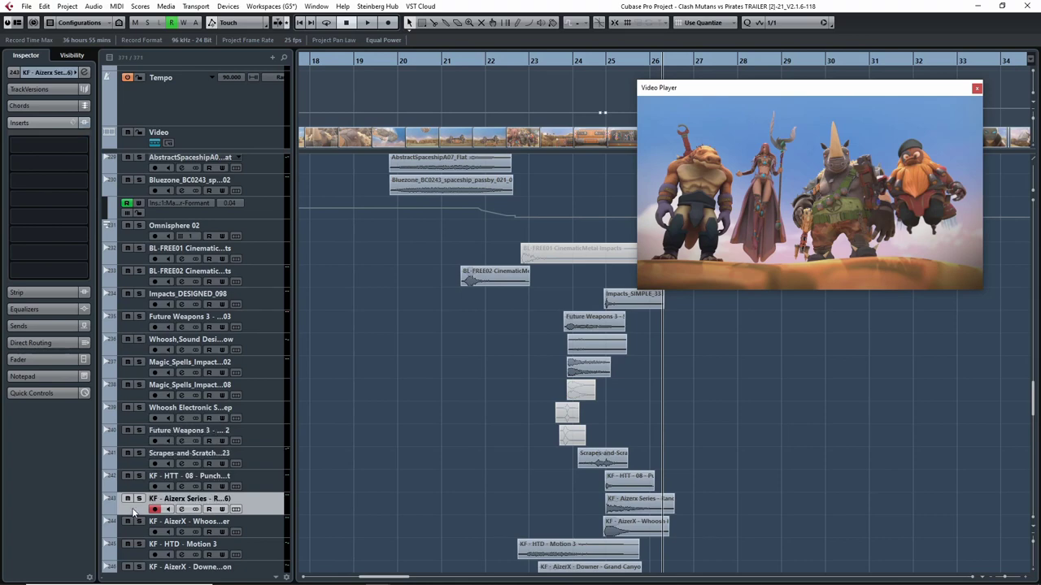
Reopen the Neutron 2 Equalizer on the KF - HTT - 08 - Punch Hit track for another look and close it
left_click(132, 481)
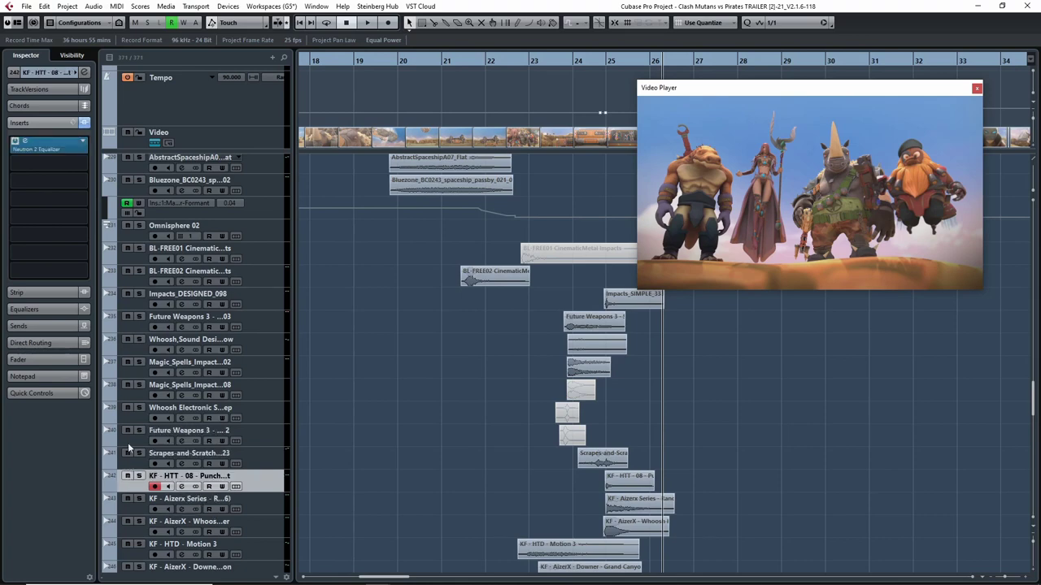
left_click(40, 145)
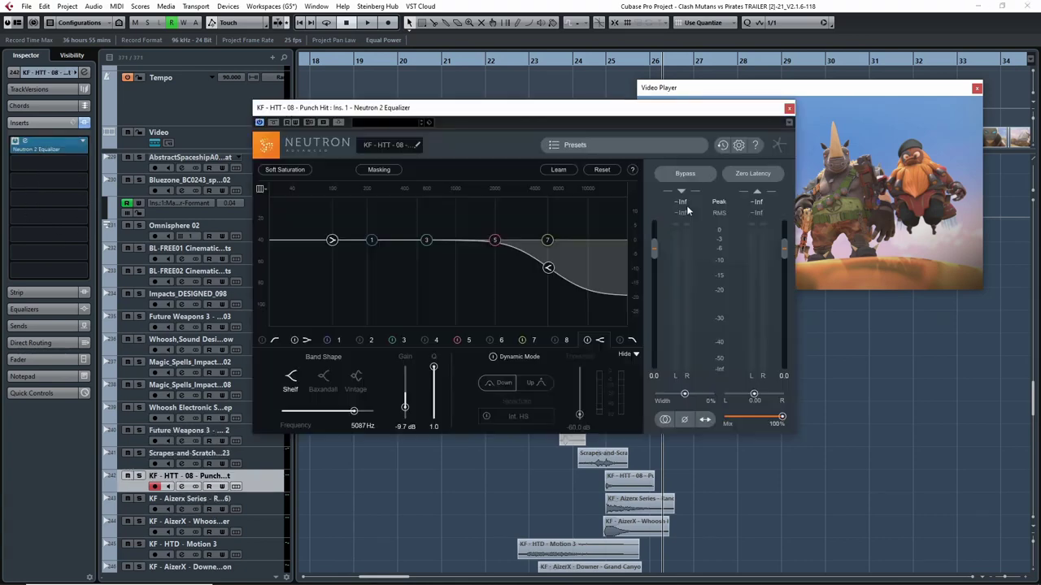
left_click(789, 108)
Play the trailer from after bar 28 and locate the Audio 22, Audio 23 and WeaponSwings clips near bar 32
scroll(698, 400, "down", 5)
scroll(717, 418, "up", 5)
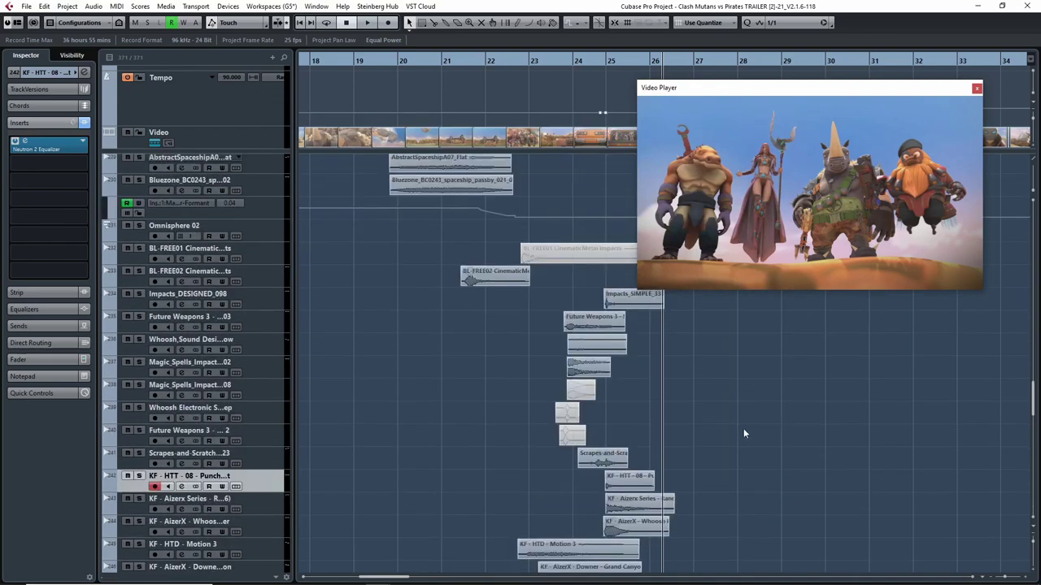
scroll(667, 366, "up", 3)
scroll(699, 374, "down", 10)
scroll(743, 389, "up", 5)
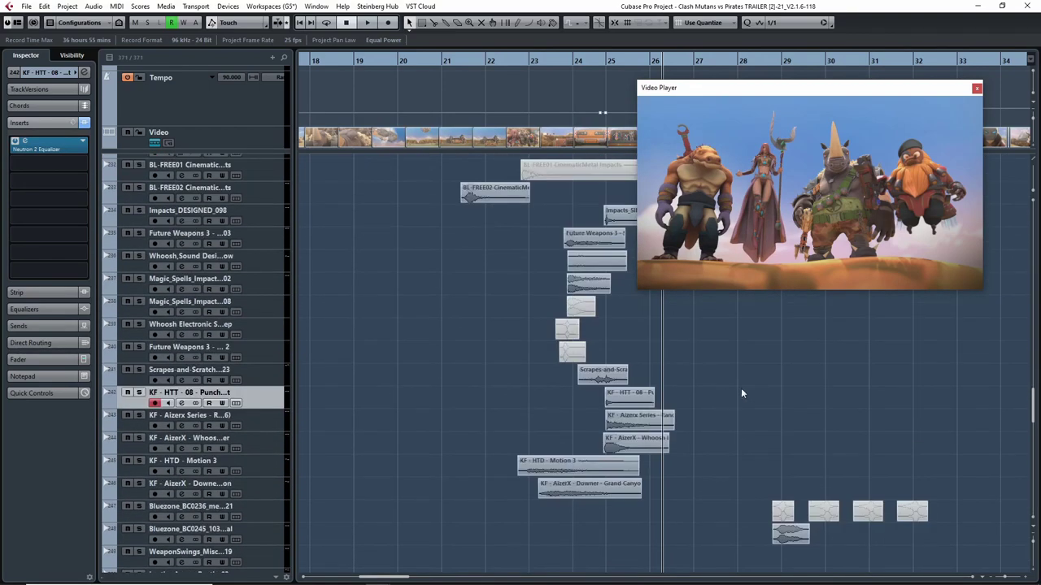
scroll(741, 393, "down", 1)
scroll(731, 382, "right", 5)
left_click(514, 62)
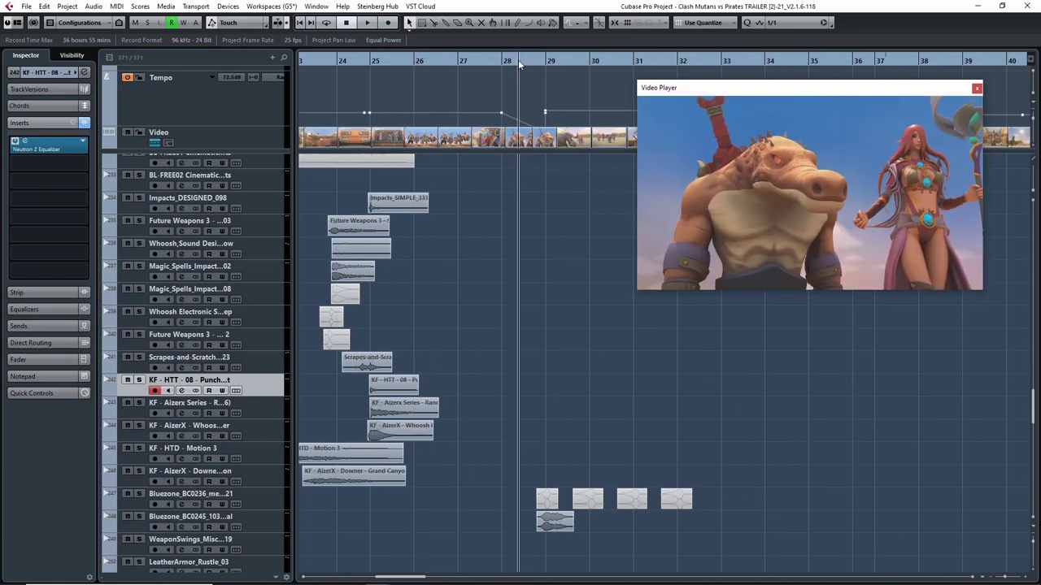
left_click_drag(548, 68, 634, 113)
scroll(561, 369, "down", 15)
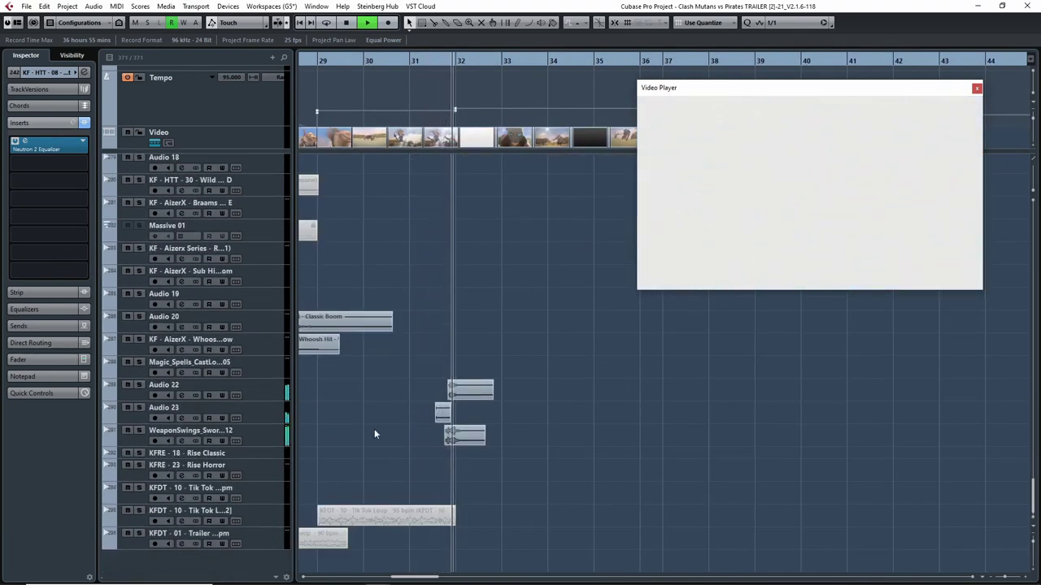
Solo the Audio 22, Audio 23 and WeaponSwings sword tracks together and play their clips from before bar 32
left_click(139, 385)
left_click(139, 407)
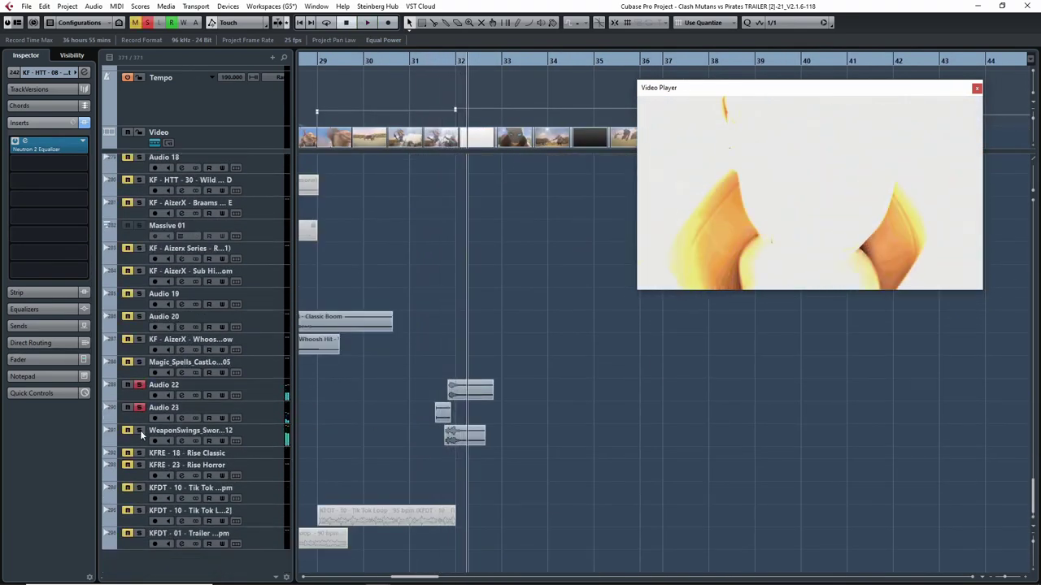
left_click(427, 64)
key("h")
key("h")
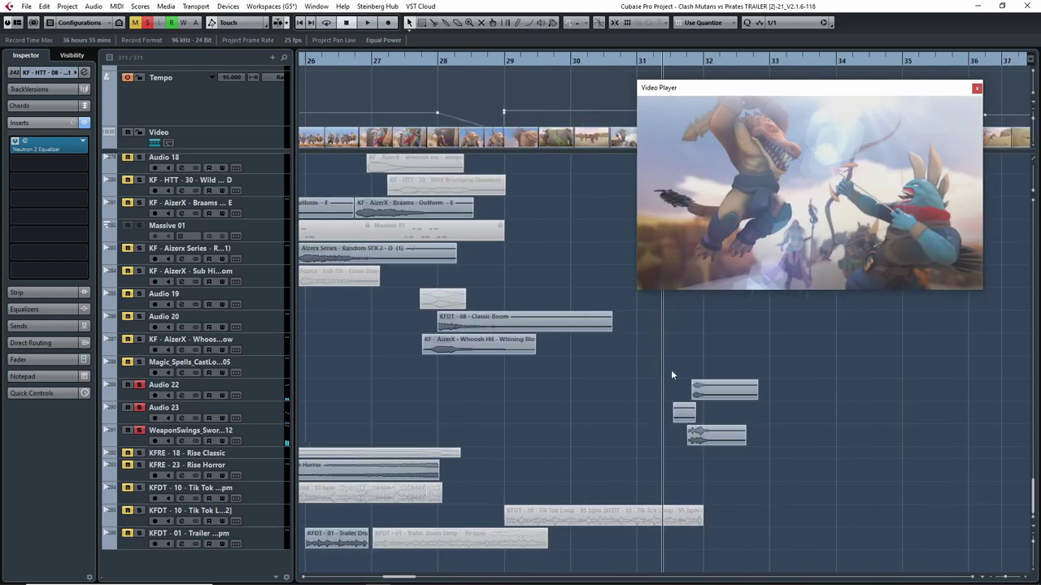
key("h")
left_click_drag(881, 448, 692, 453)
key("h")
key("h")
left_click_drag(855, 465, 516, 461)
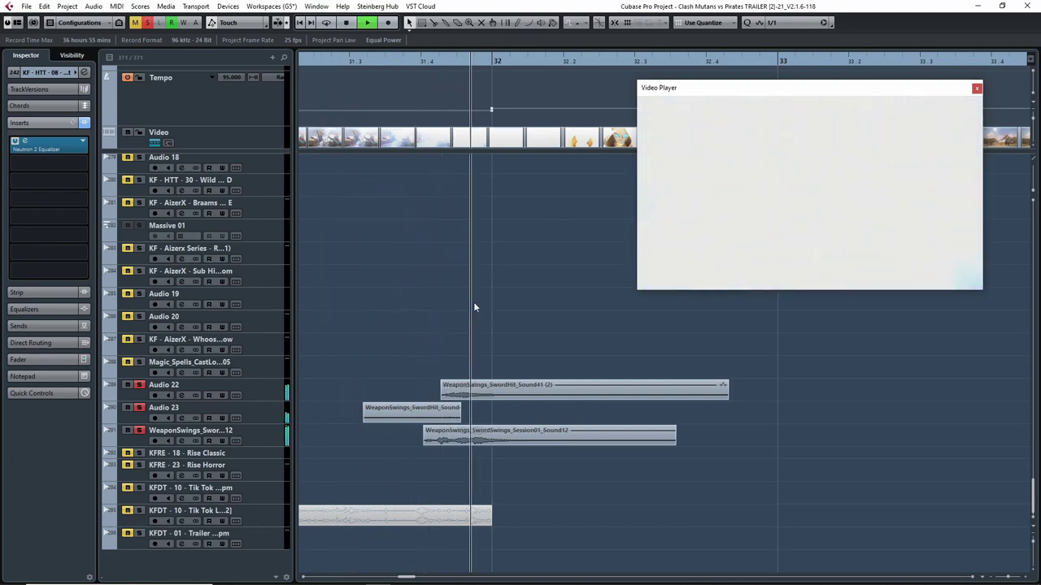
Solo only the Audio 23 track and play its sword-hit clip from about position 31.3
left_click(139, 408)
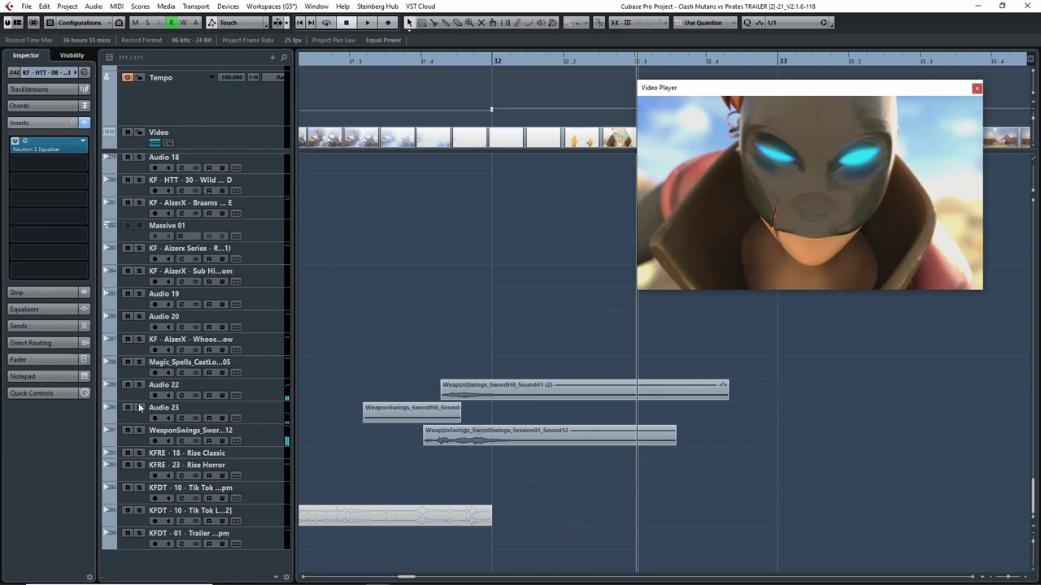
left_click(355, 66)
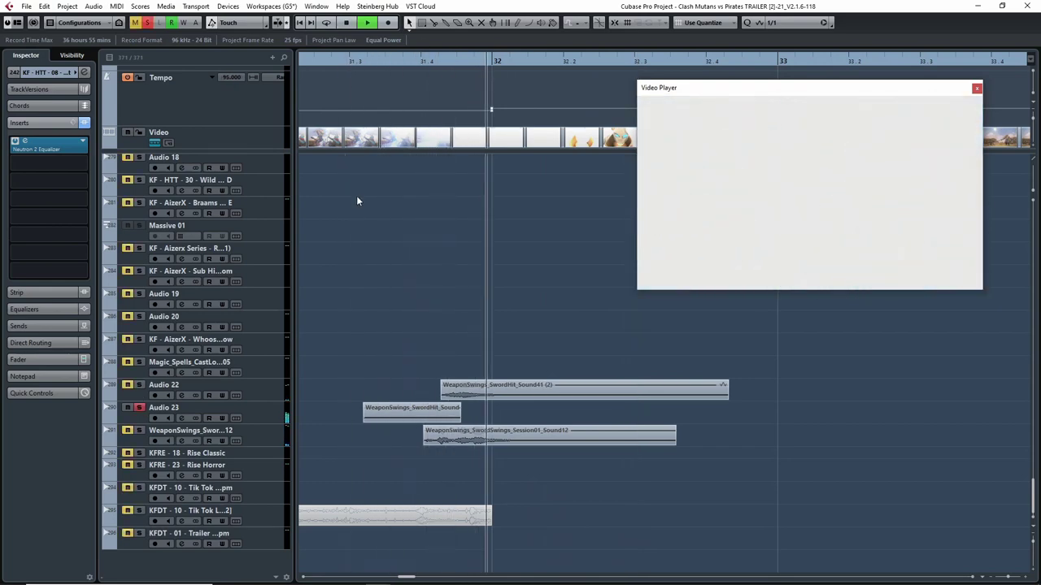
key("space")
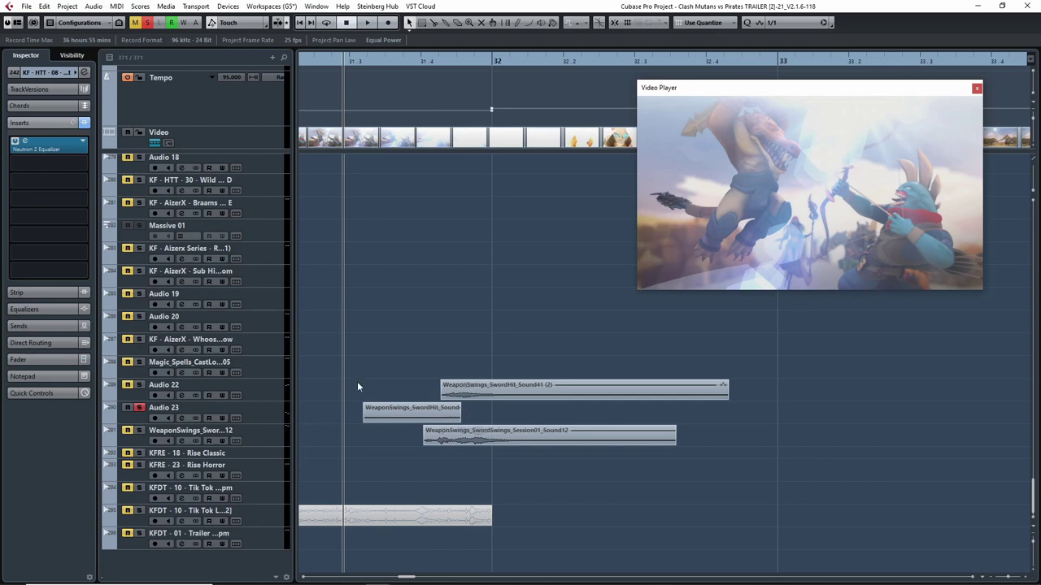
Survey the whole trailer arrangement, including the tracks above the sword clips near bar 32
key("g")
key("g")
key("g")
key("g")
key("g")
key("g")
key("g")
key("g")
key("g")
key("g")
key("g")
key("g")
key("g")
key("g")
key("g")
key("g")
key("g")
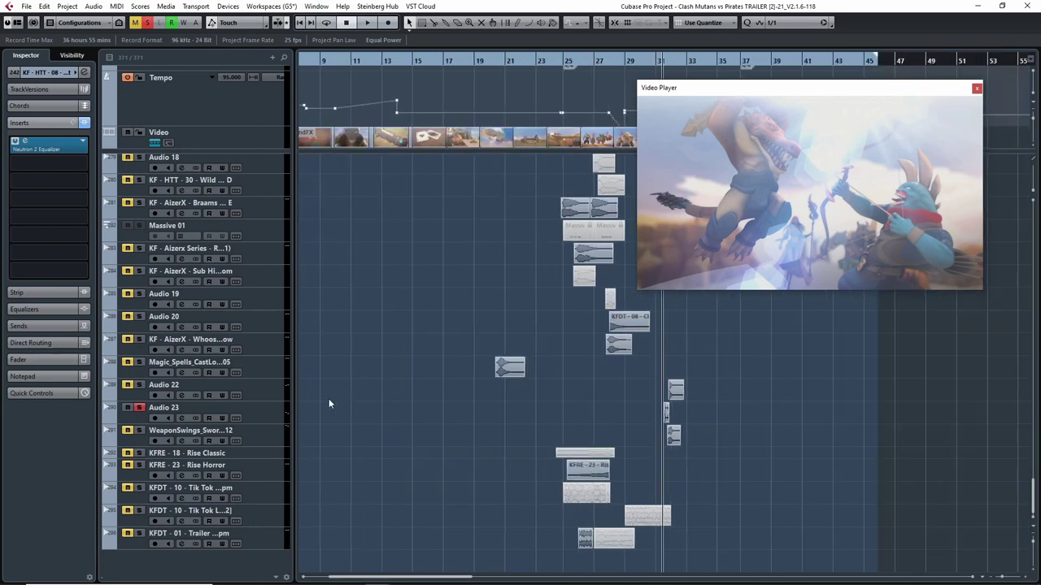
key("g")
scroll(387, 382, "up", 10)
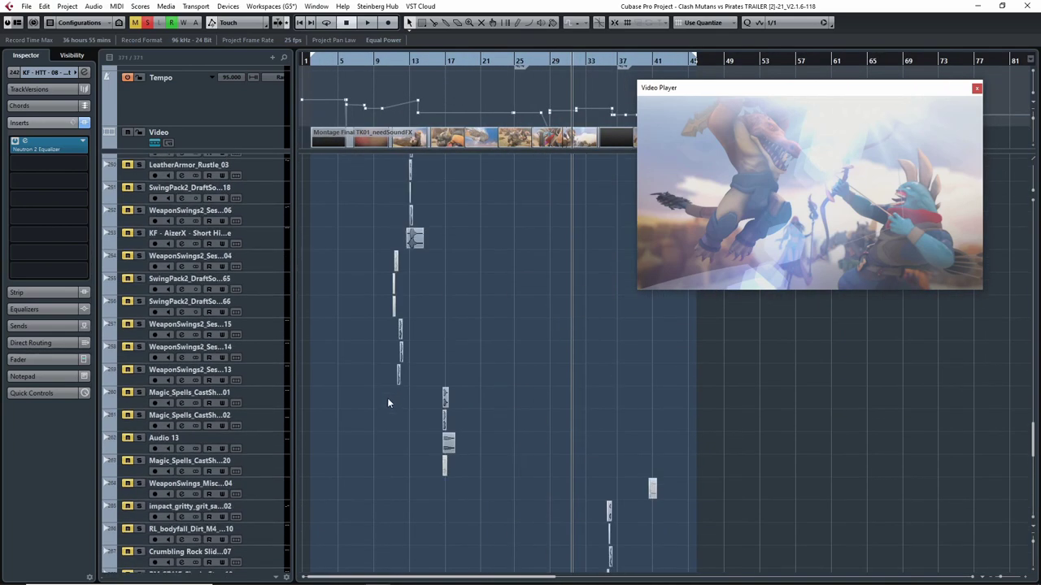
scroll(411, 232, "down", 10)
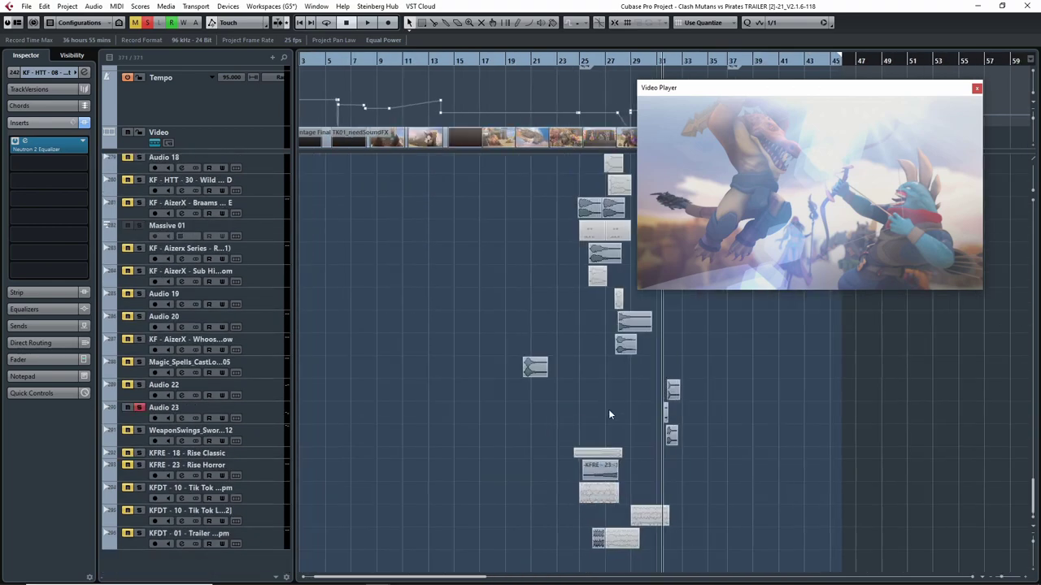
Solo only the Audio 22 track and play the section from just before its sword-hit clip near bar 32
key("h")
key("h")
key("h")
key("h")
key("h")
key("h")
key("h")
key("h")
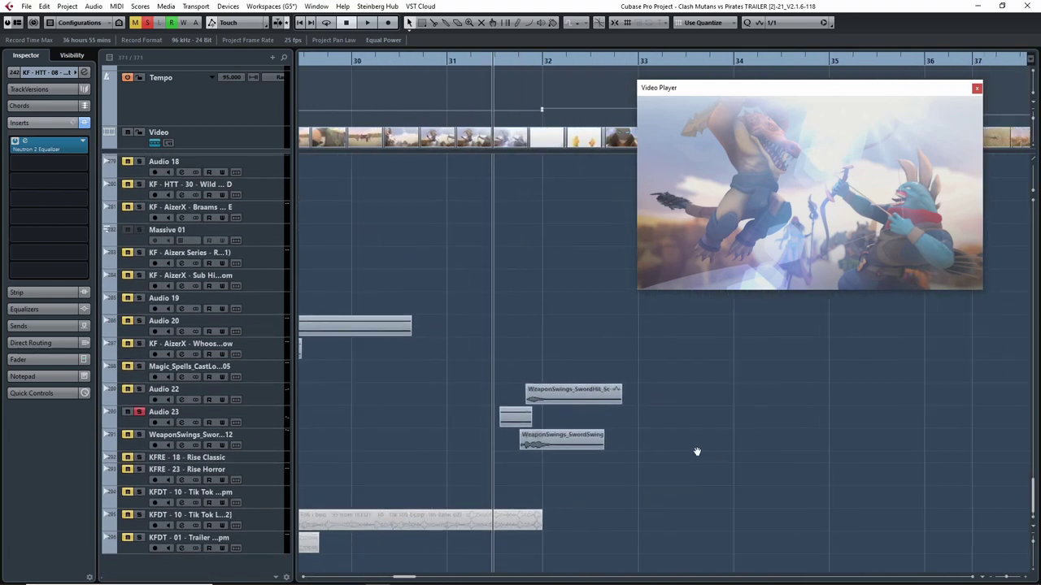
left_click_drag(892, 466, 488, 470)
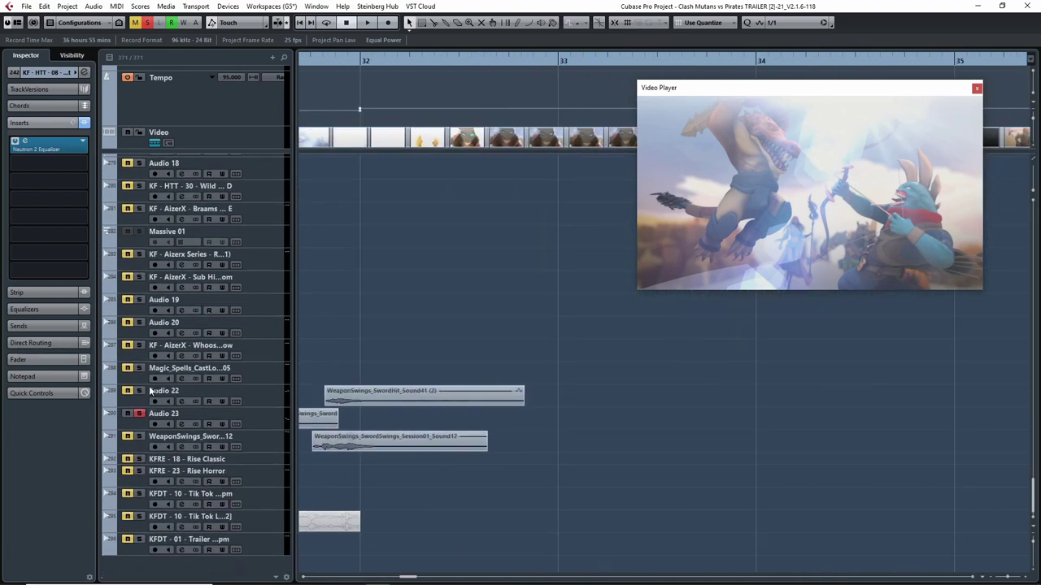
scroll(448, 435, "left", 2)
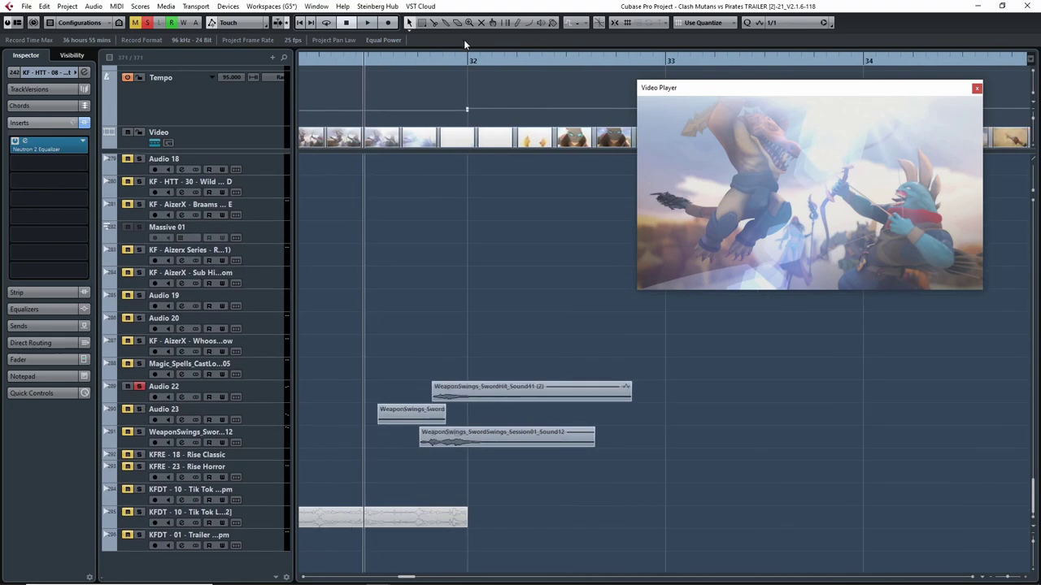
left_click(413, 58)
left_click(379, 61)
key("space")
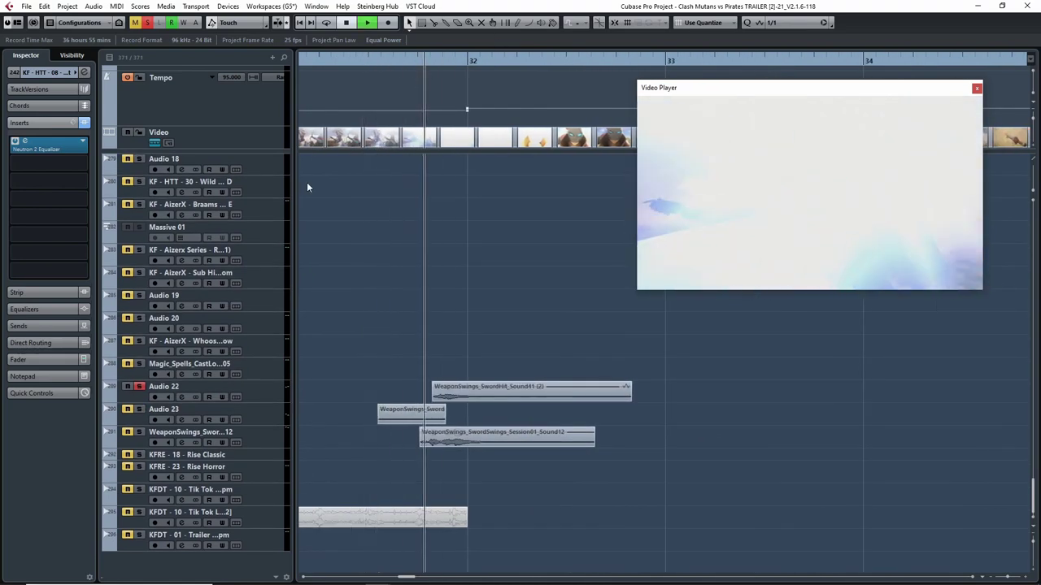
Select the WeaponSwings_SwordHit_Sound41 clip on Audio 22 and replay it from just before its start
left_click(446, 383)
left_click(419, 61)
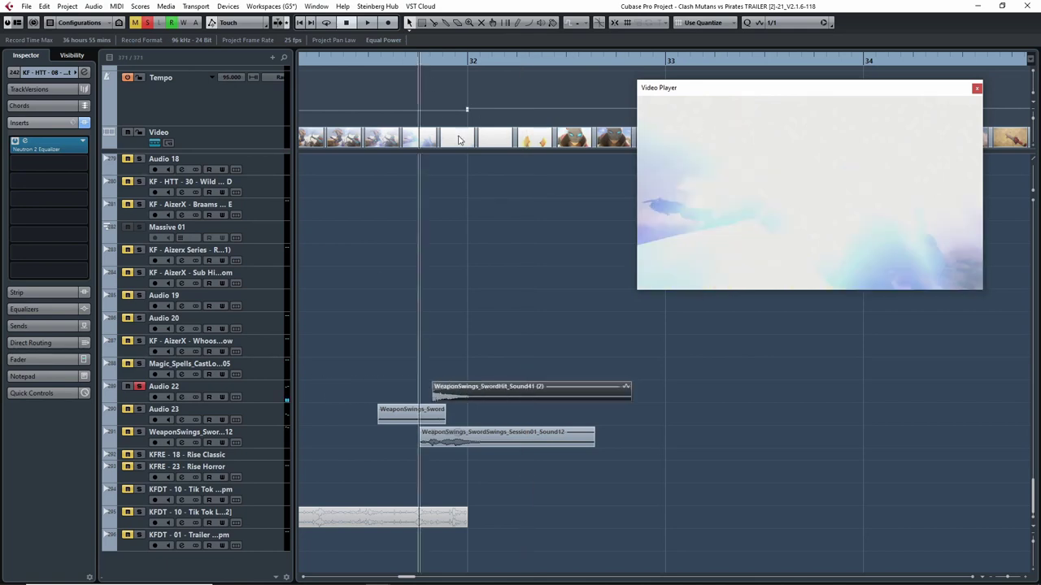
key("h")
key("space")
left_click_drag(826, 337, 488, 336)
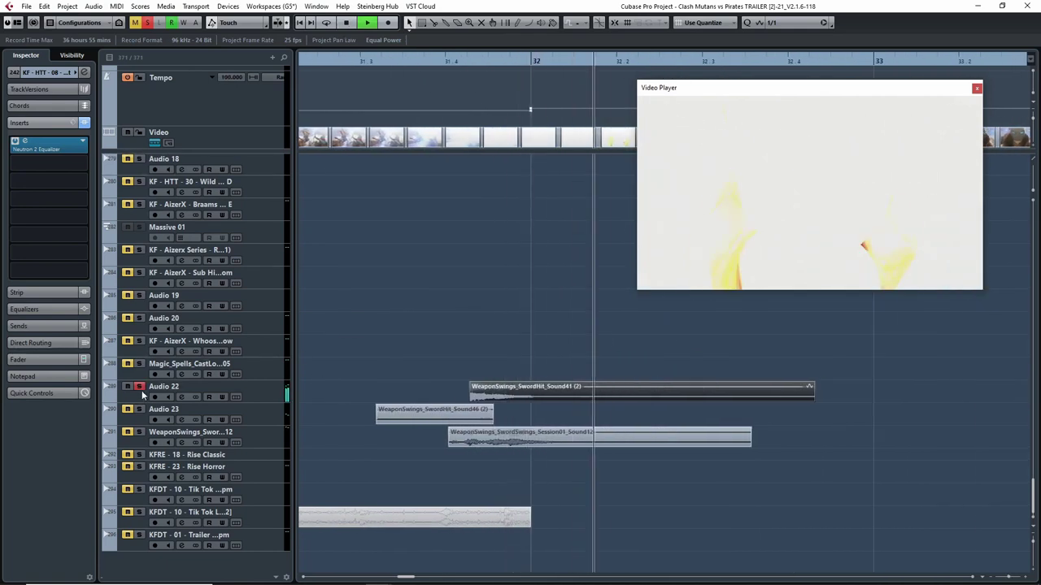
Open the Raum reverb insert of the Audio 22 track and move its window clear of the track list
left_click(291, 396)
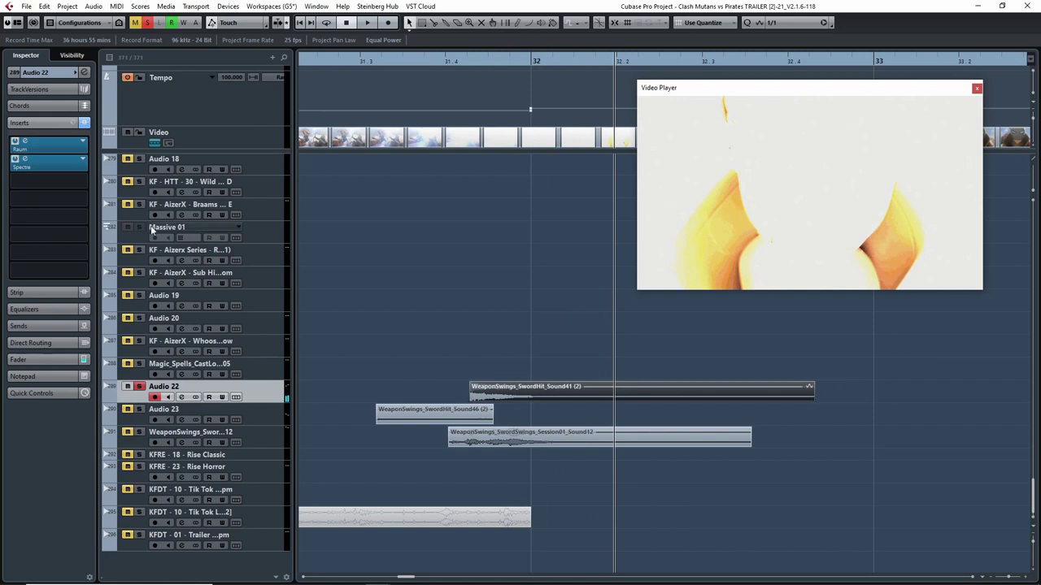
left_click(28, 146)
left_click_drag(443, 190, 564, 183)
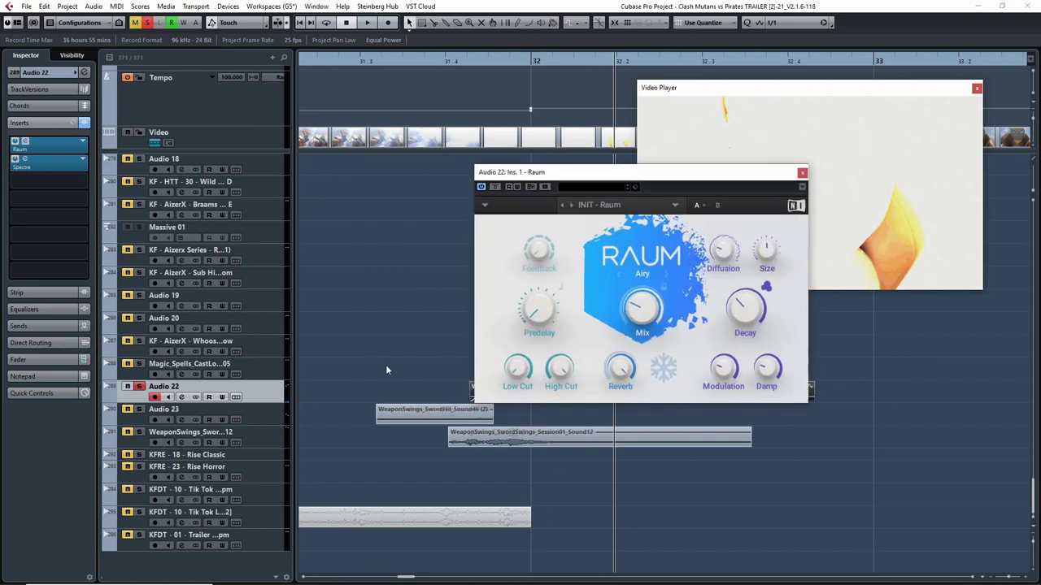
Compare the insert lists of the Audio 22, Audio 23 and WeaponSwings tracks, and close the Raum window
left_click(142, 417)
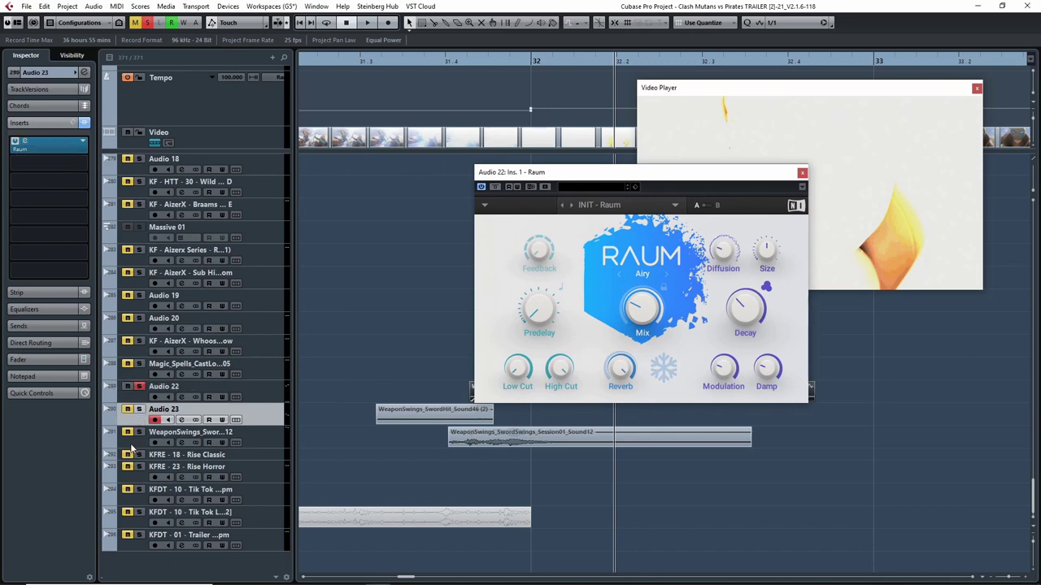
left_click(134, 442)
left_click(136, 420)
left_click(138, 442)
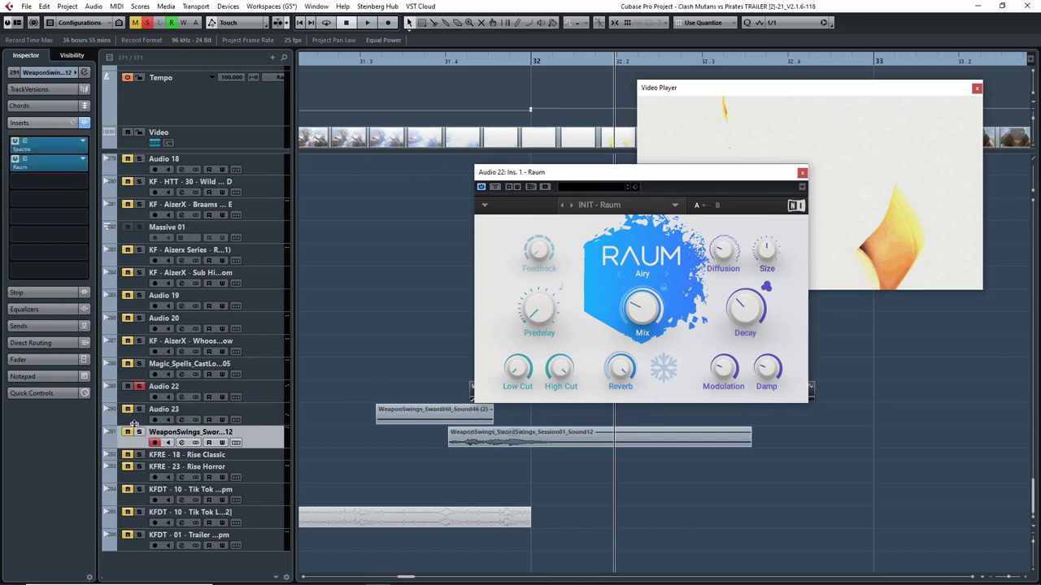
left_click(137, 421)
left_click(140, 397)
left_click(147, 434, "shift")
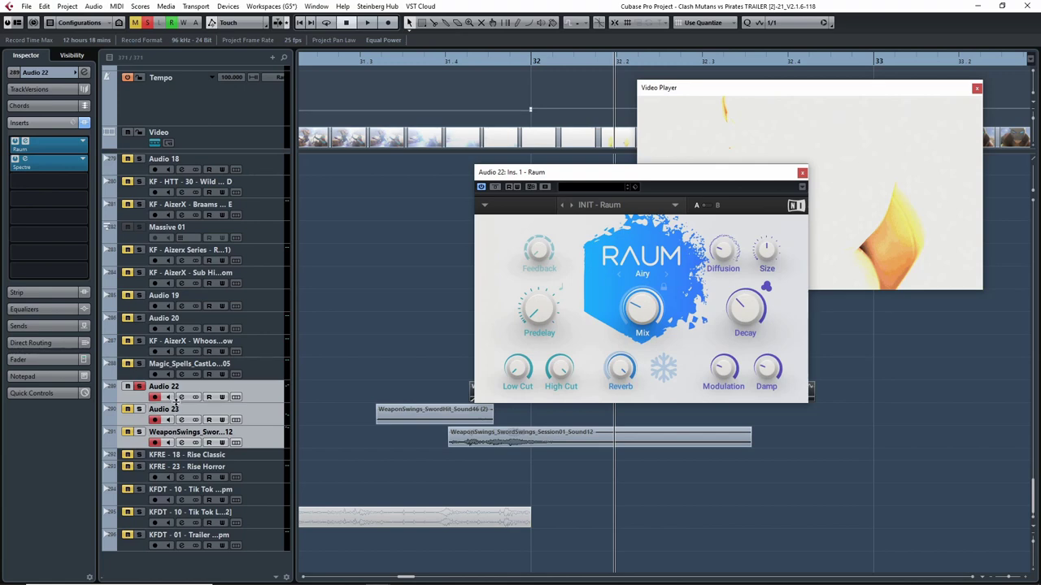
left_click(803, 174)
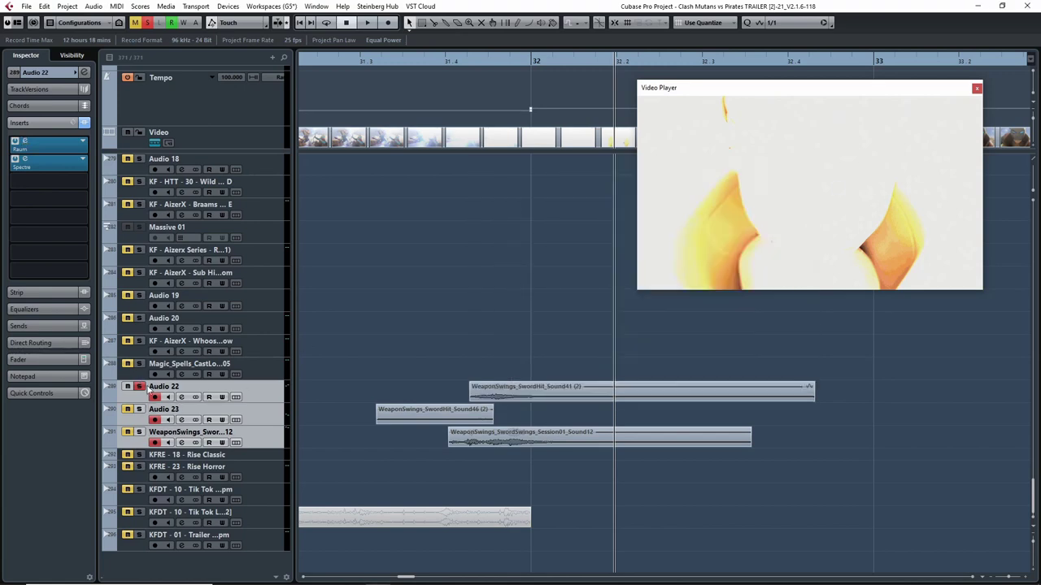
Open the Spectre insert on the Audio 22 track to examine its settings, and close it
left_click(135, 397)
left_click(27, 166)
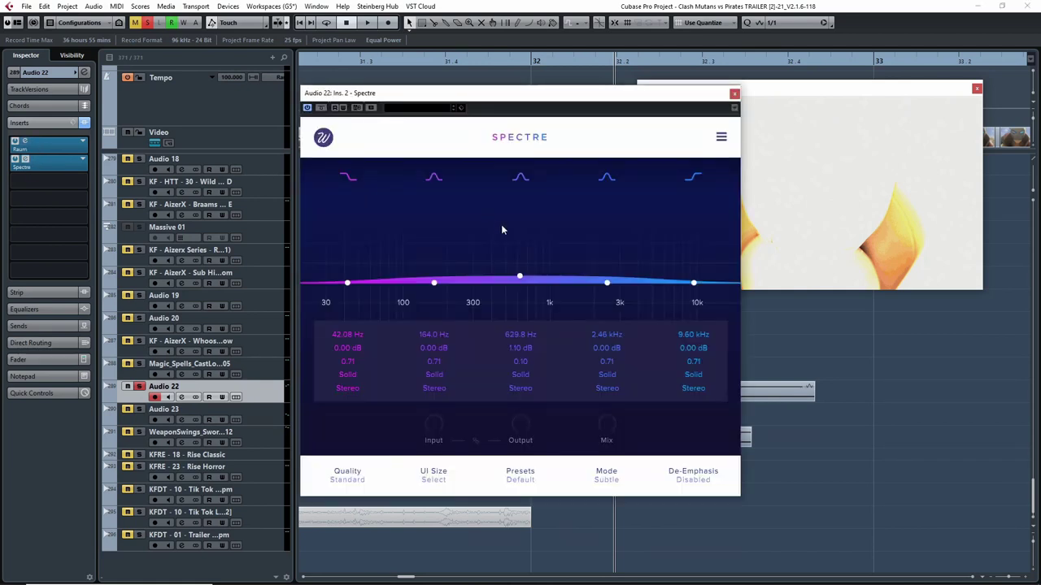
left_click(734, 93)
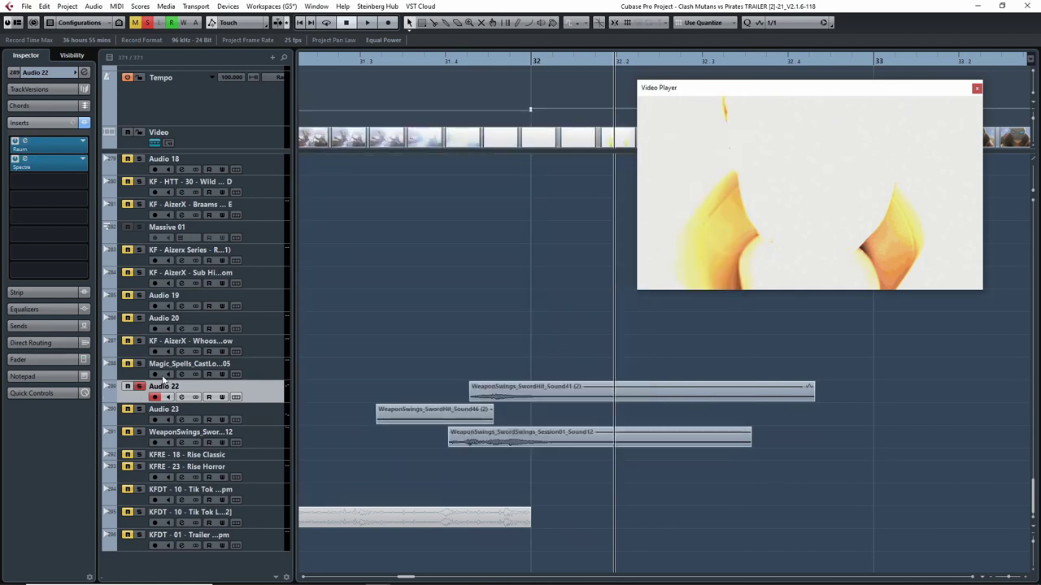
Solo the WeaponSwings track instead of Audio 22, play its sword-swing clip and select the track
left_click(139, 386)
left_click(139, 432)
left_click(437, 63)
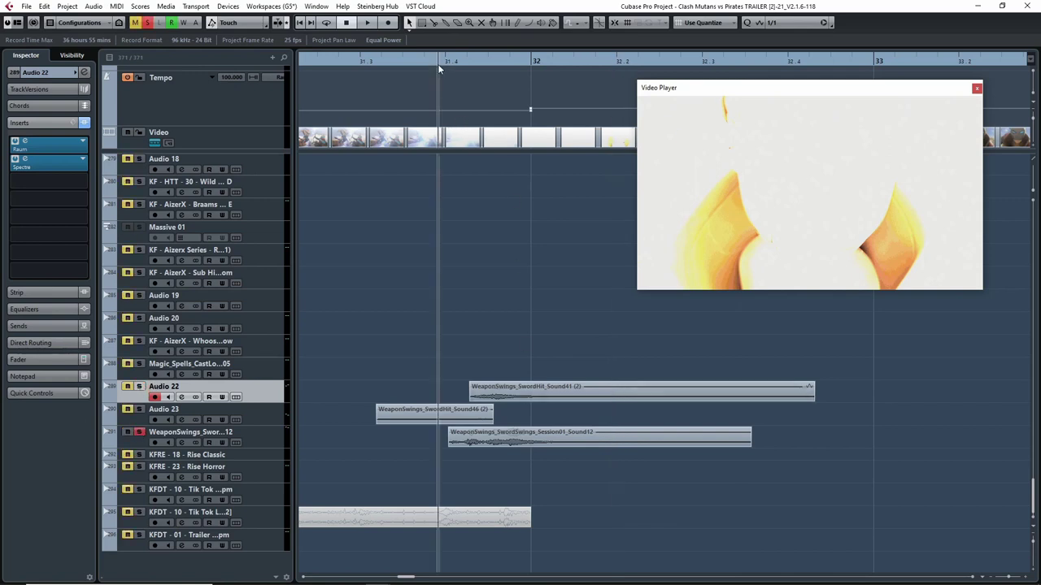
key("space")
left_click(276, 429)
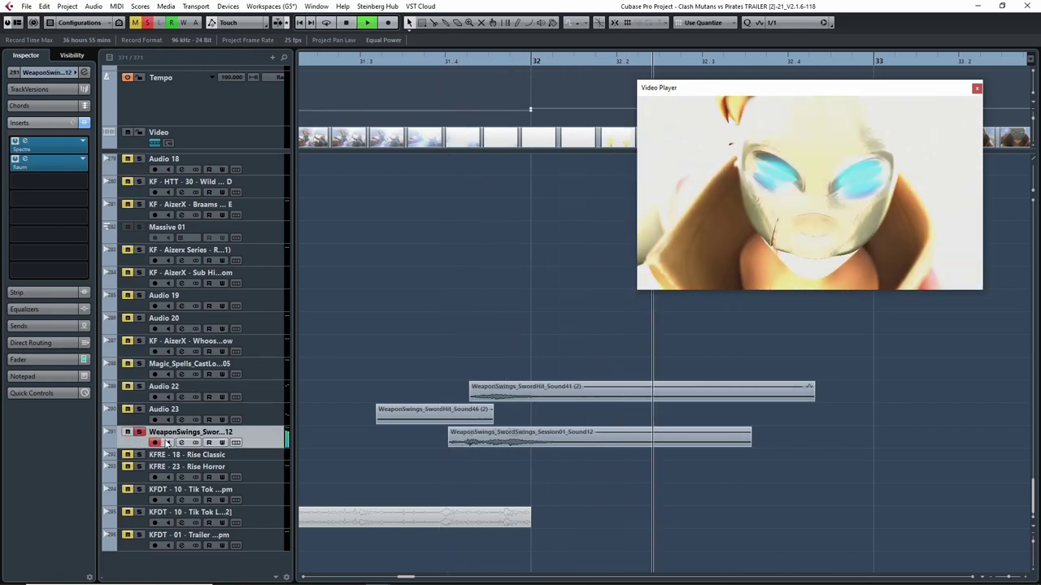
Replay the soloed WeaponSwings sword-swing clip several times from just before its start, and stop playback
key("space")
left_click(439, 64)
key("space")
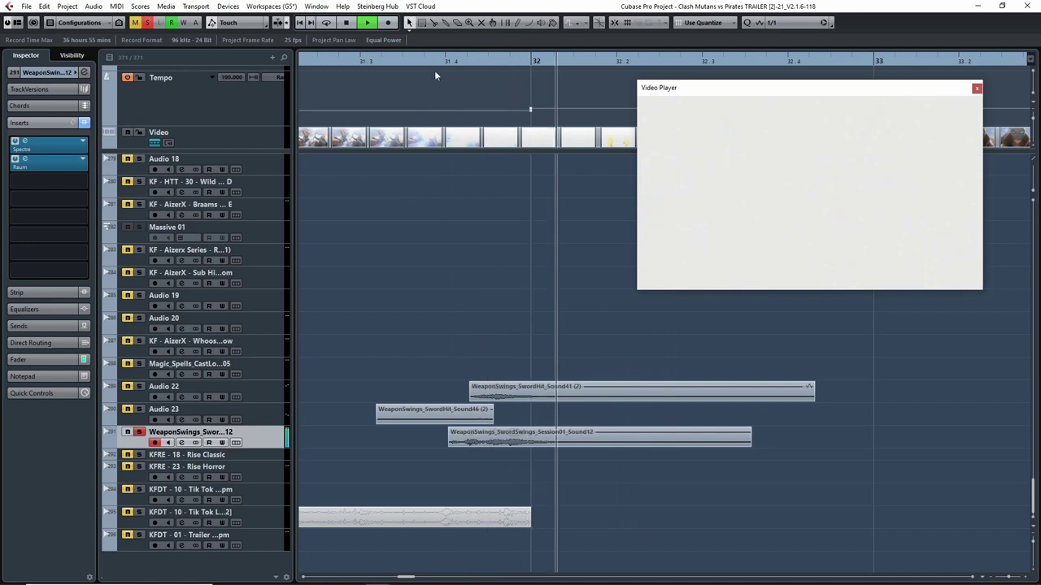
key("space")
left_click(421, 63)
key("space")
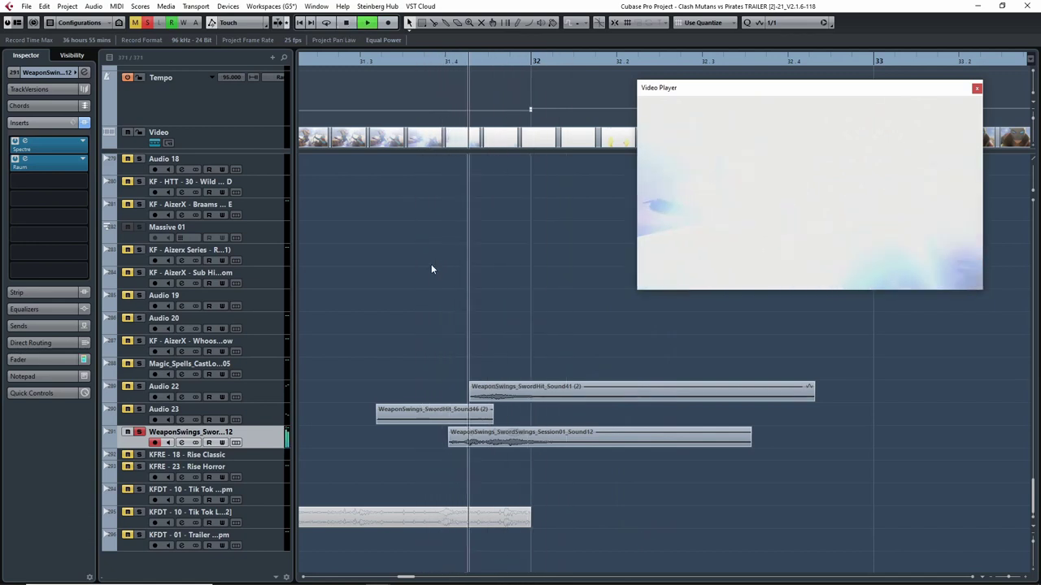
left_click(405, 62)
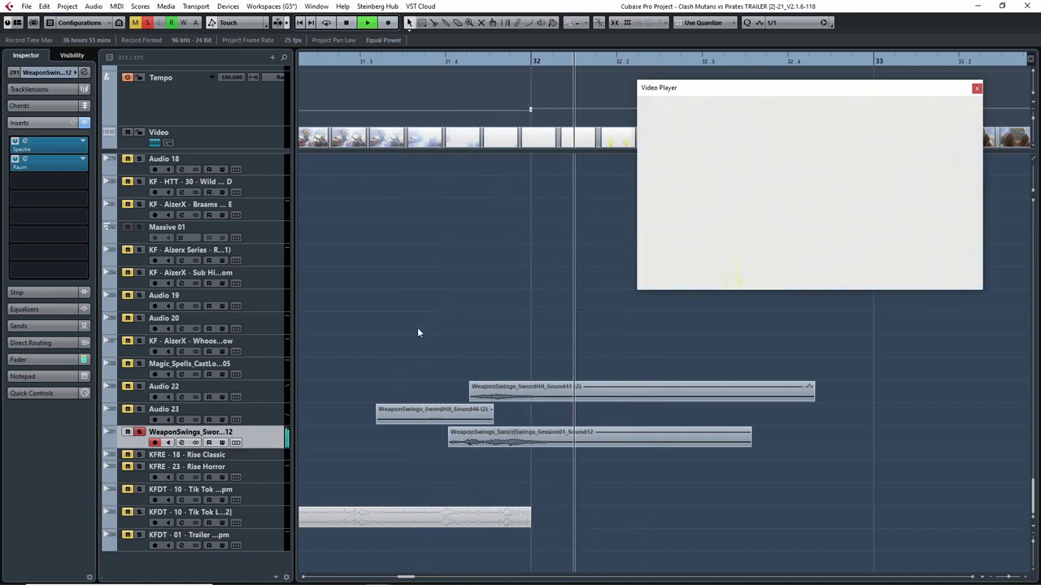
key("space")
Open the Spectre and Raum inserts of the WeaponSwings track to examine their settings, and close both
left_click(26, 144)
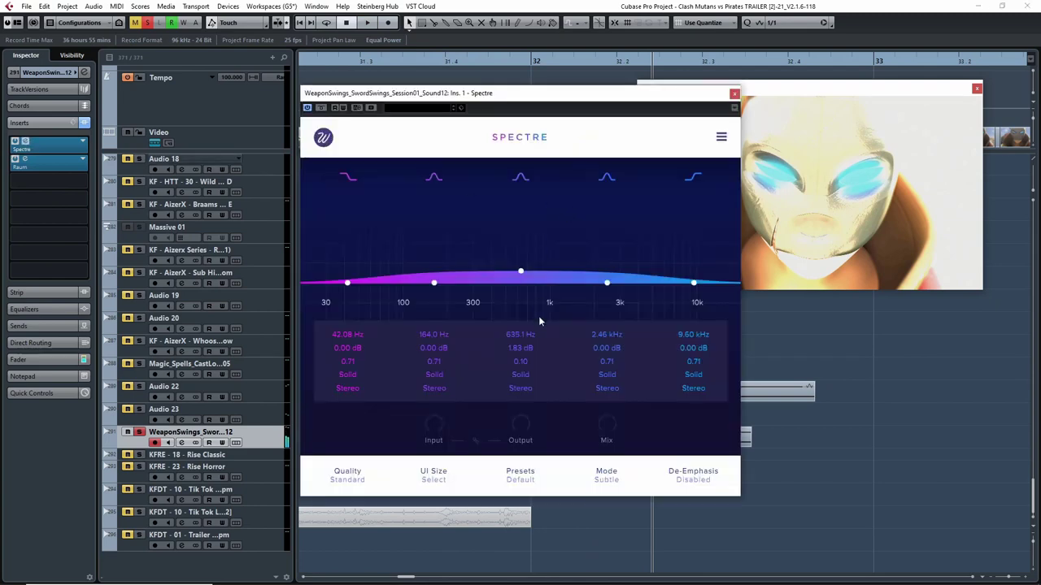
left_click(51, 164)
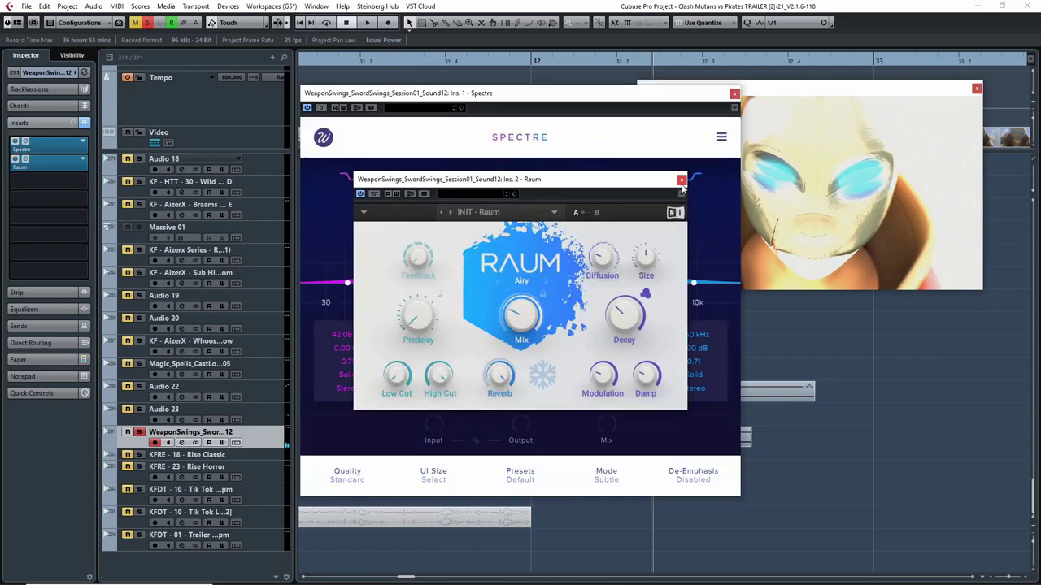
left_click(684, 176)
left_click(734, 94)
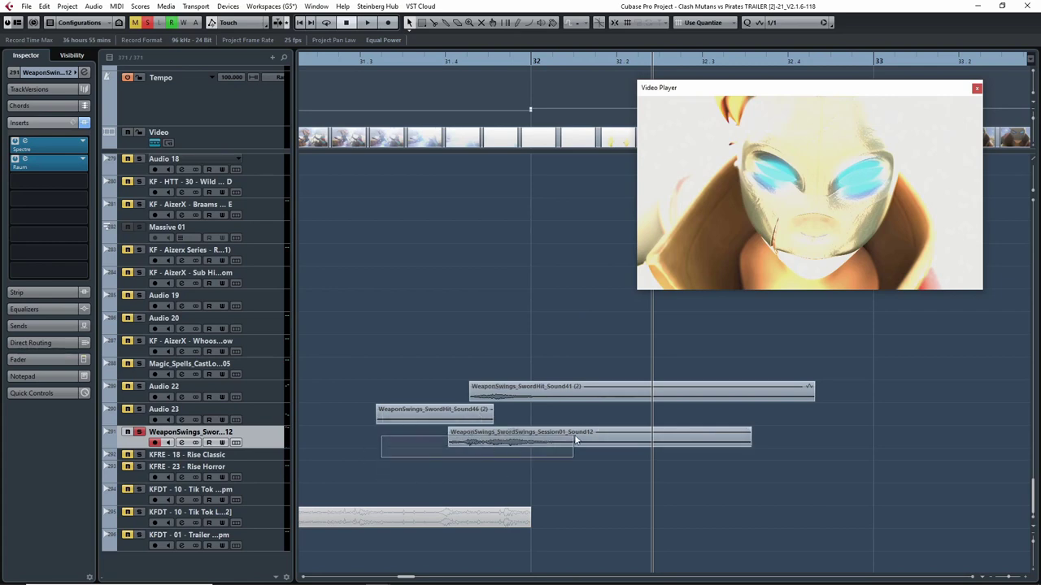
Turn off the WeaponSwings solo and play the full mix from before bar 32, replaying the sword transition
key("g")
left_click(140, 434)
key("g")
key("g")
key("g")
key("g")
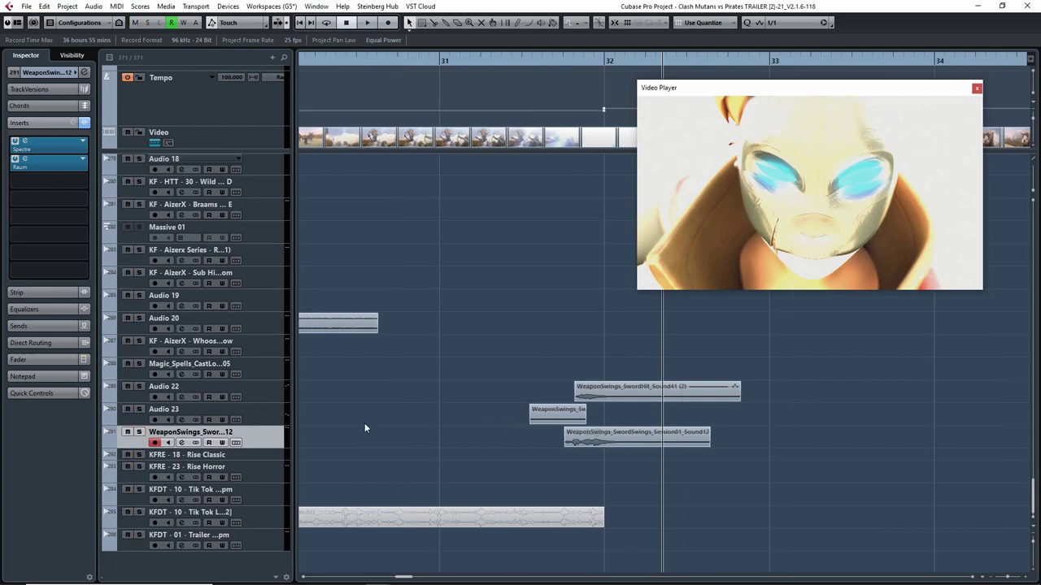
left_click(614, 57)
key("space")
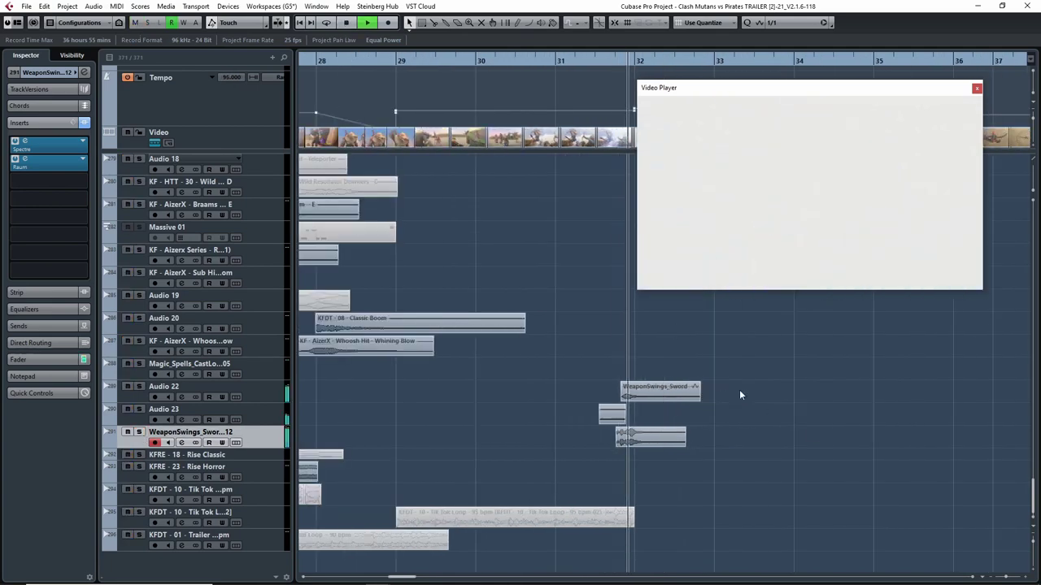
left_click(598, 65)
left_click_drag(829, 434, 700, 431)
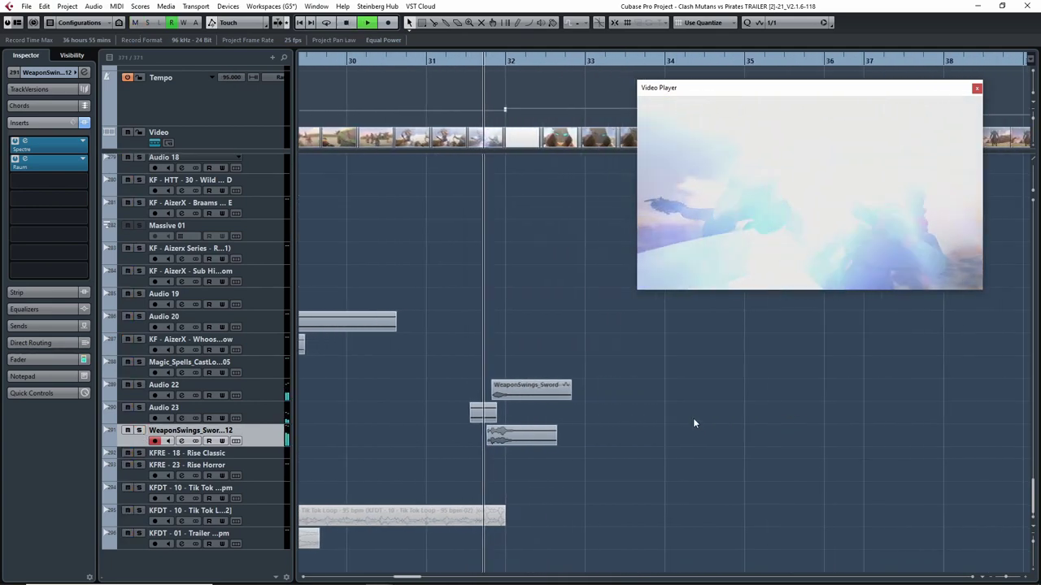
key("g")
key("g")
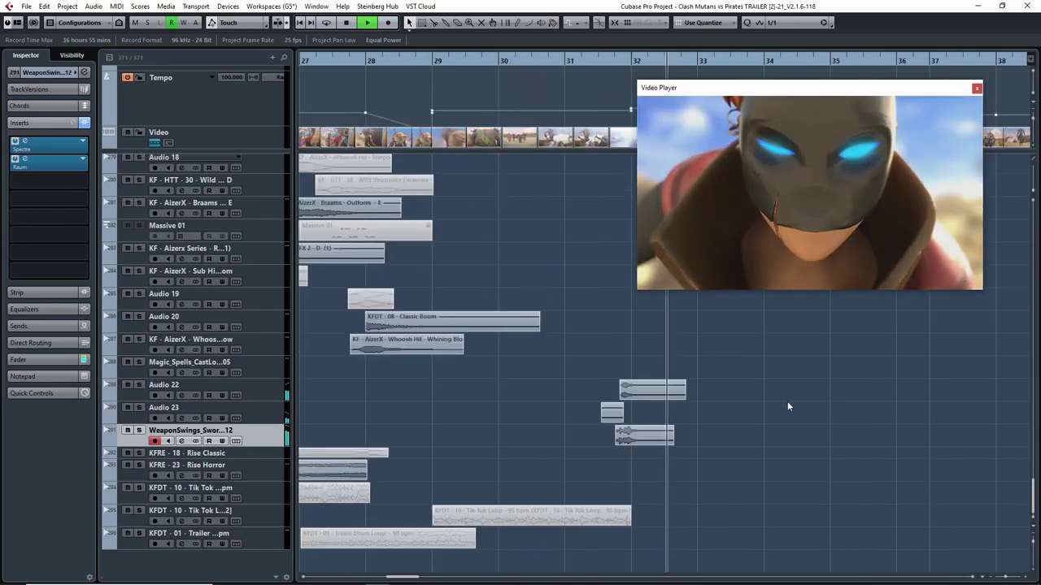
Stop playback and search the other tracks for the WeaponSwings2 clips near bar 34
scroll(821, 391, "up", 5)
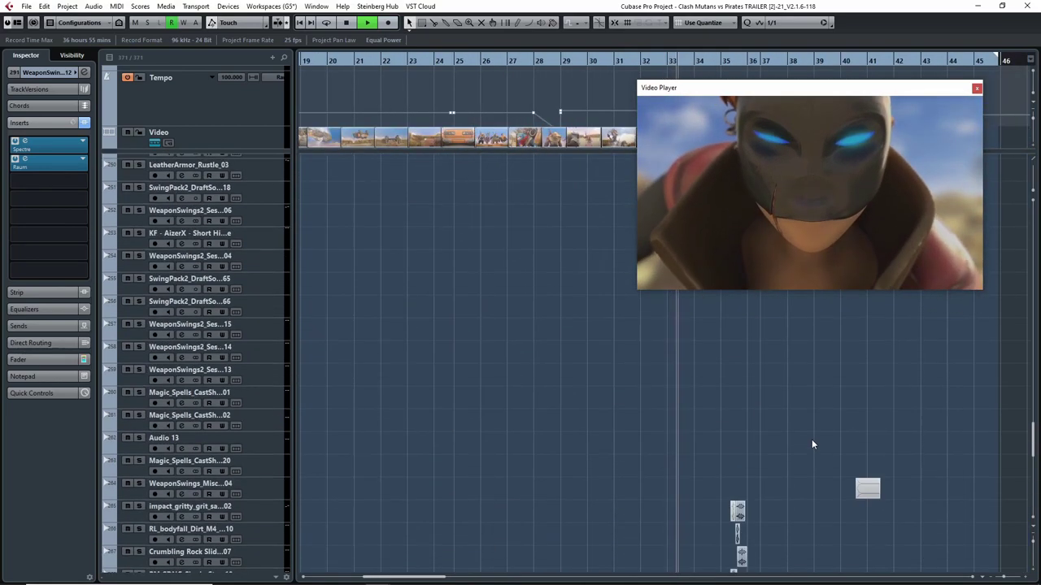
scroll(821, 436, "down", 5)
left_click_drag(842, 430, 678, 407)
scroll(615, 400, "up", 5)
key("space")
scroll(561, 404, "up", 12)
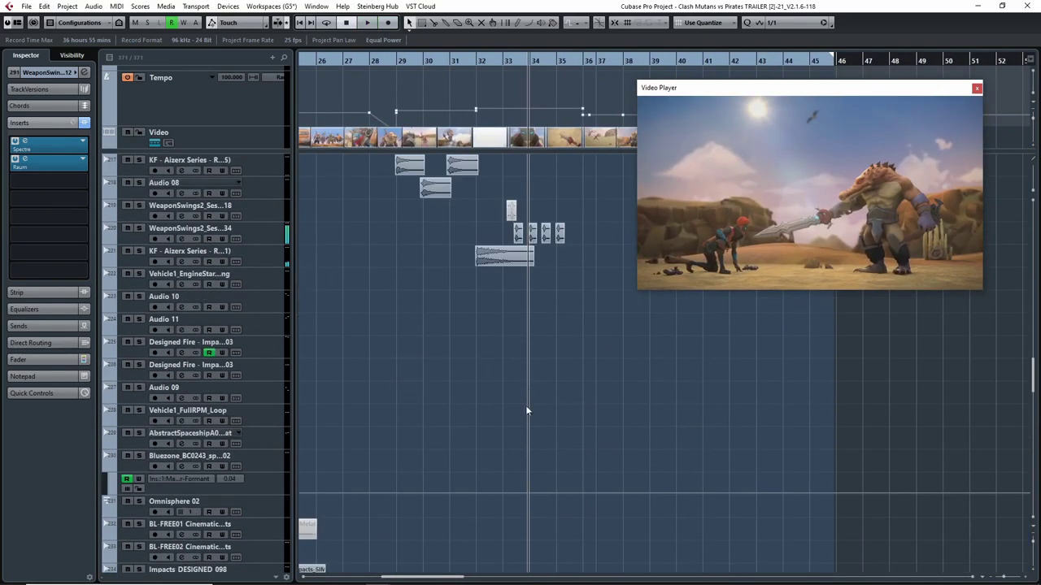
key("h")
key("h")
left_click_drag(774, 422, 372, 395)
scroll(372, 394, "up", 4)
scroll(376, 390, "up", 15)
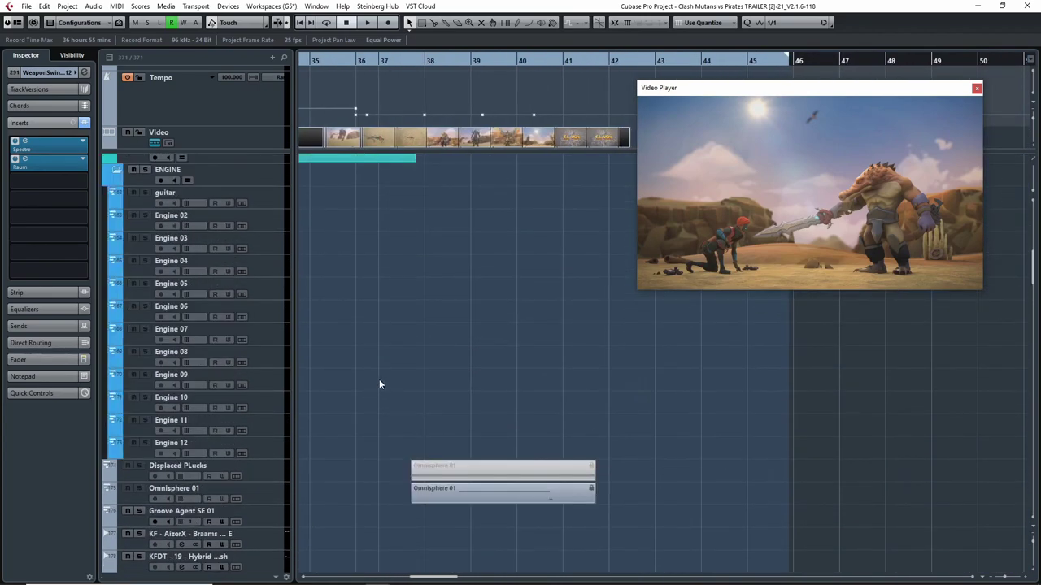
scroll(728, 379, "left", 4)
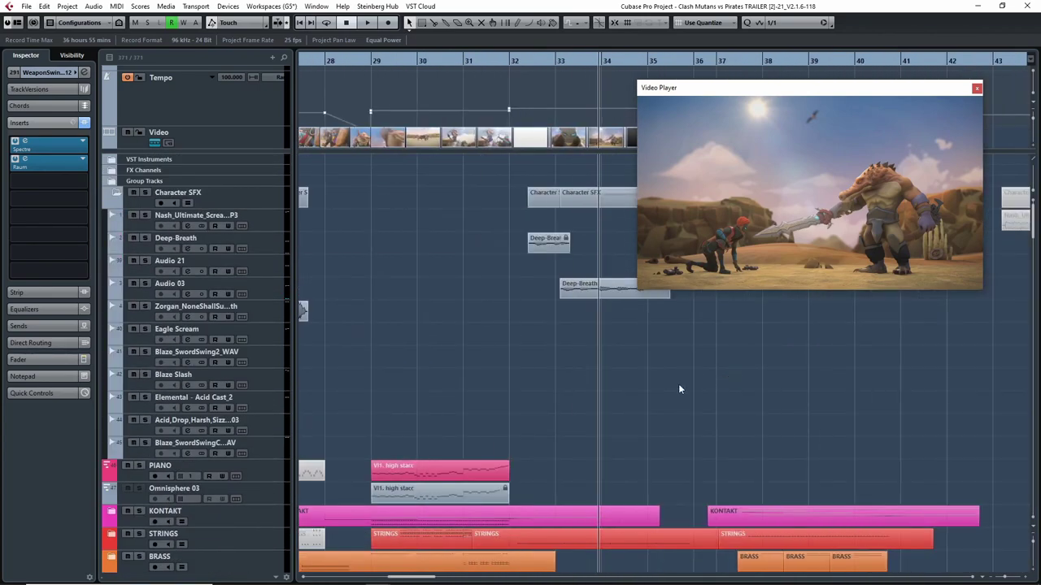
scroll(647, 397, "down", 15)
key("h")
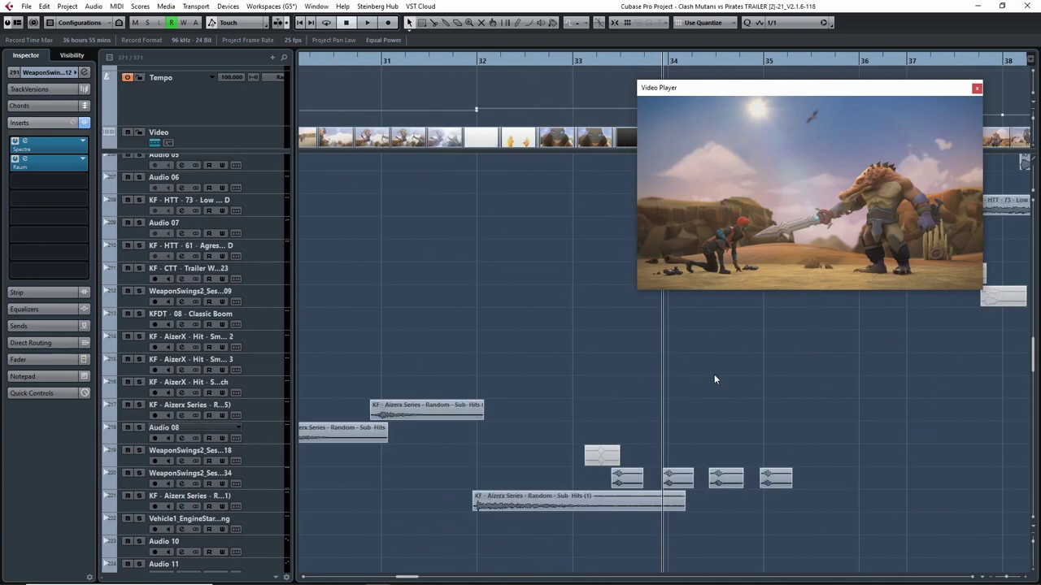
key("h")
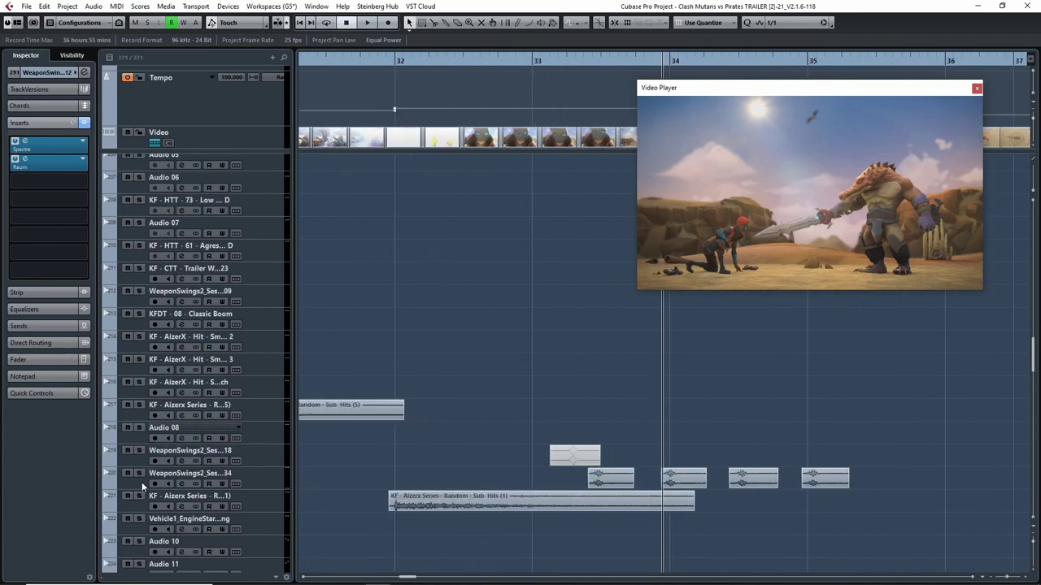
Solo the WeaponSwings2 track holding the four clips around bar 34 and play it from just before the first clip
left_click(143, 487)
key("g")
key("h")
key("h")
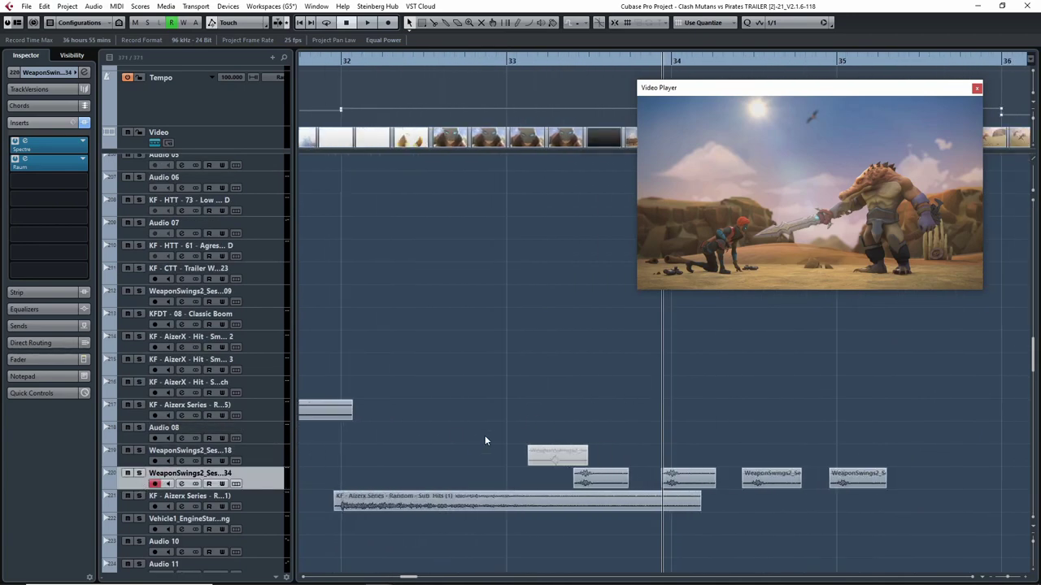
key("s")
left_click_drag(670, 421, 657, 419)
scroll(606, 399, "down", 1)
key("h")
key("h")
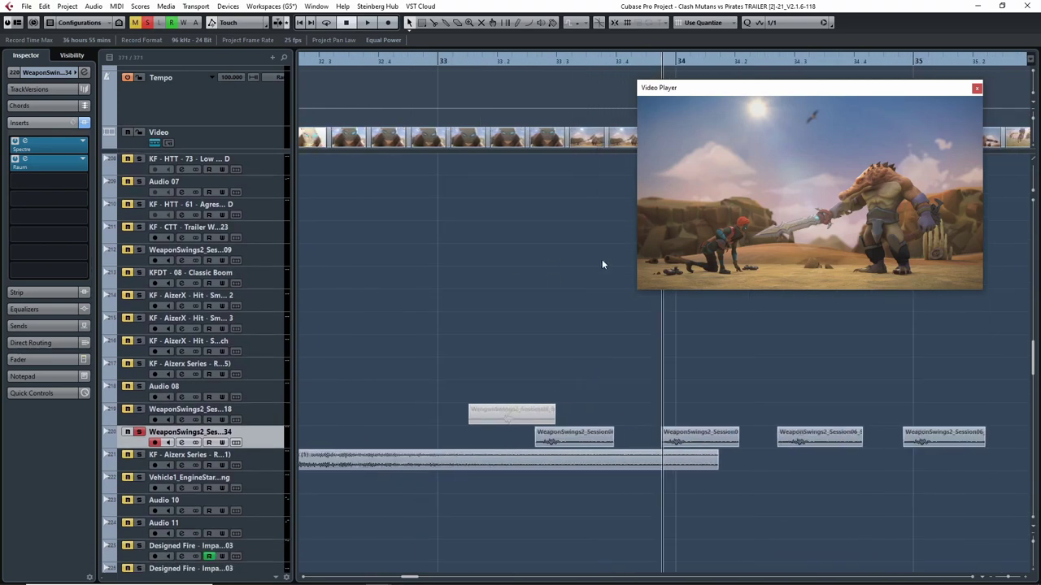
left_click(466, 62)
key("g")
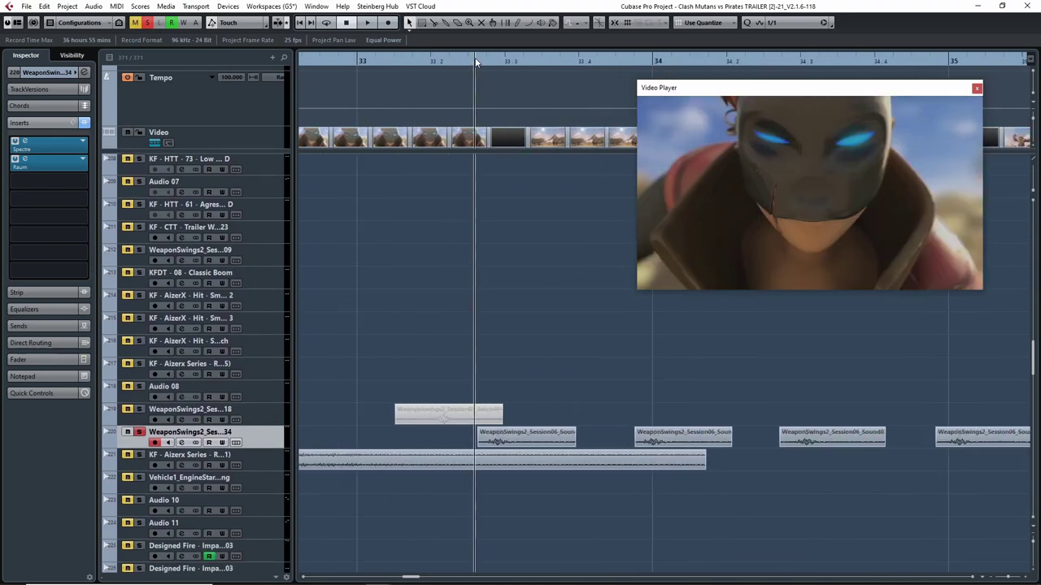
key("space")
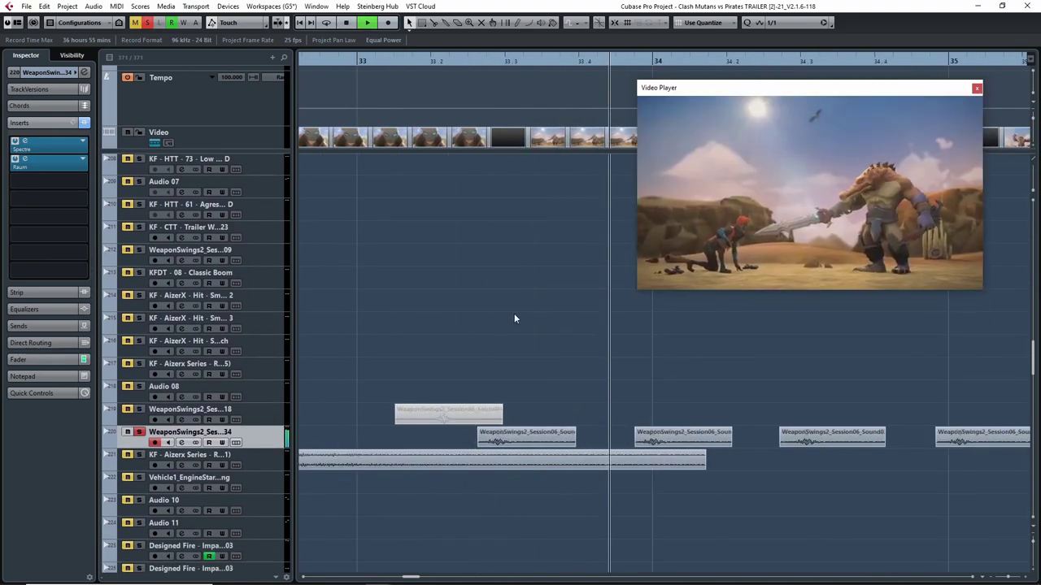
Open the track's Spectre insert and compare the swings during playback with Raum bypassed and Spectre's low-shelf band switched off and on
left_click(36, 146)
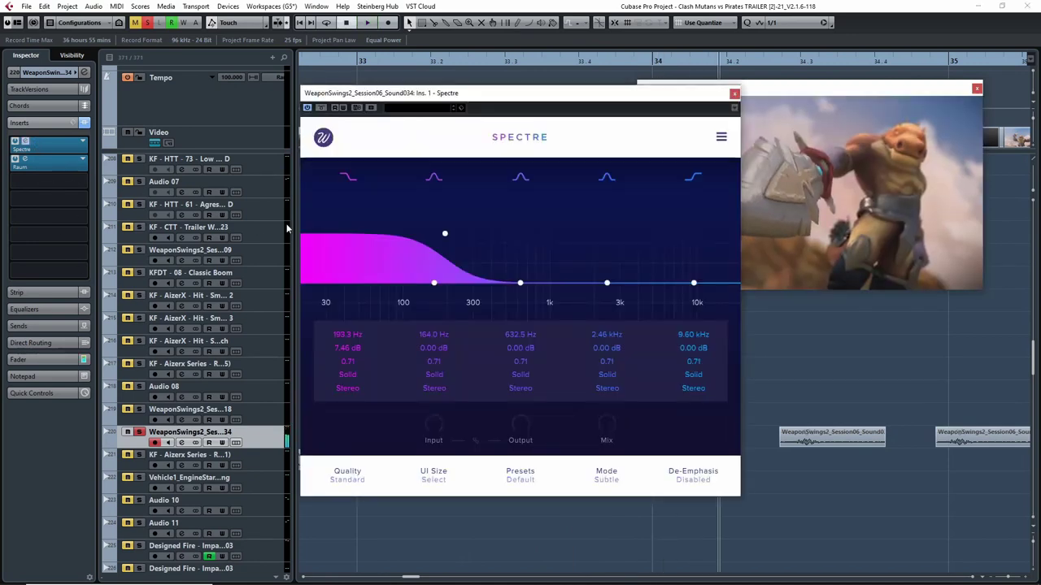
left_click(345, 178)
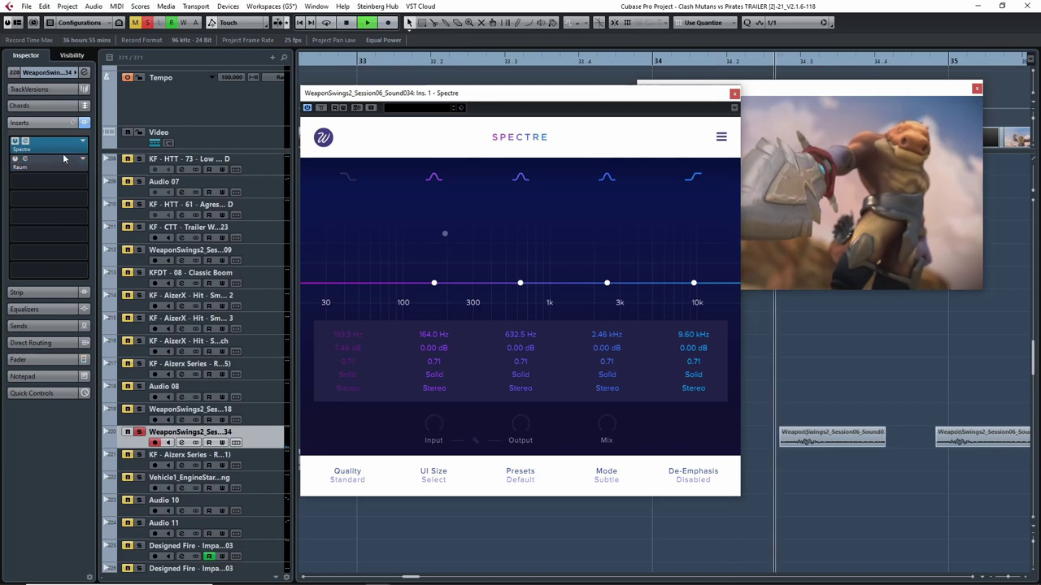
key("space")
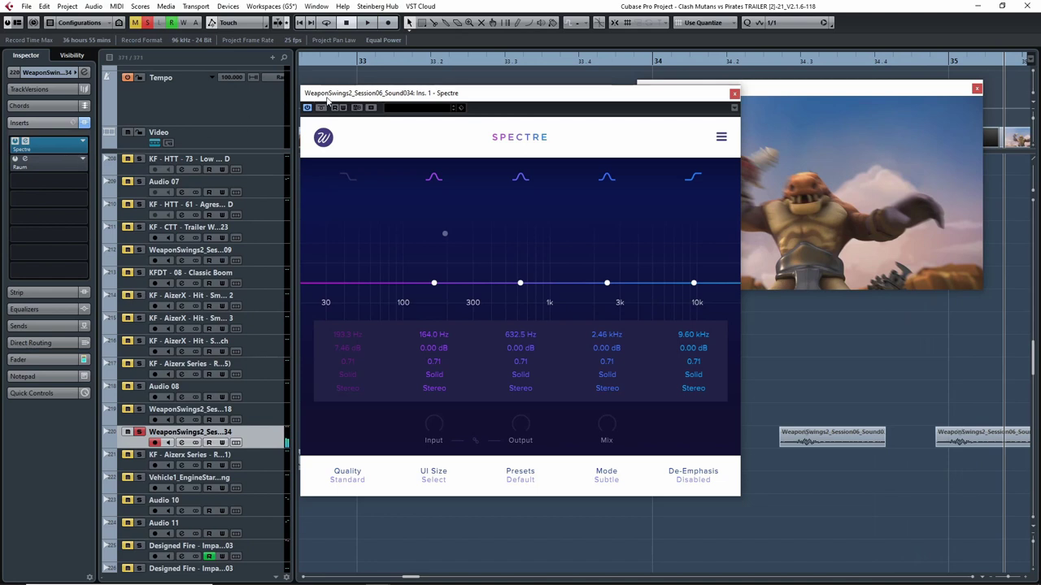
left_click(336, 63)
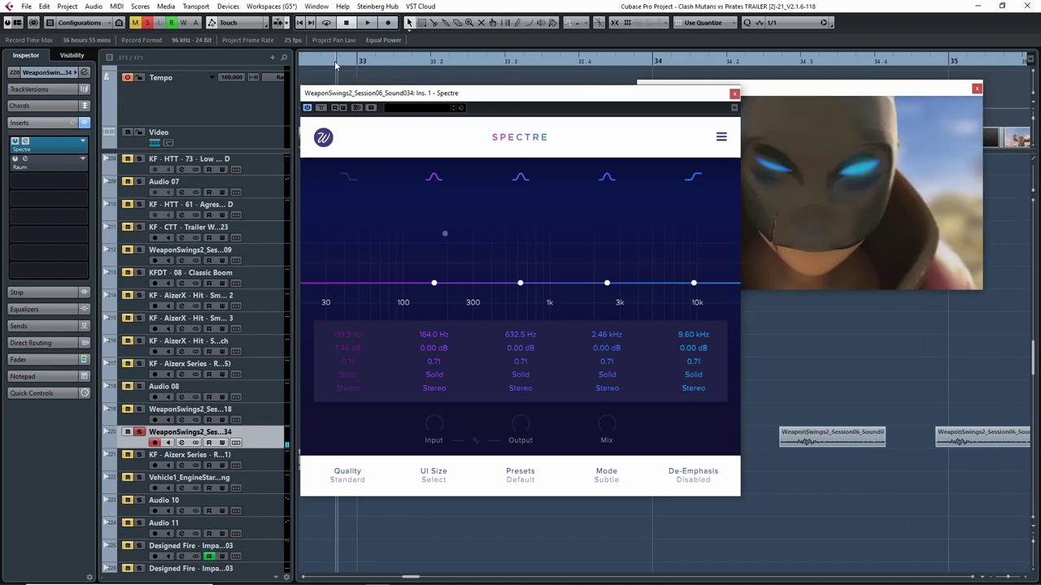
left_click(348, 179)
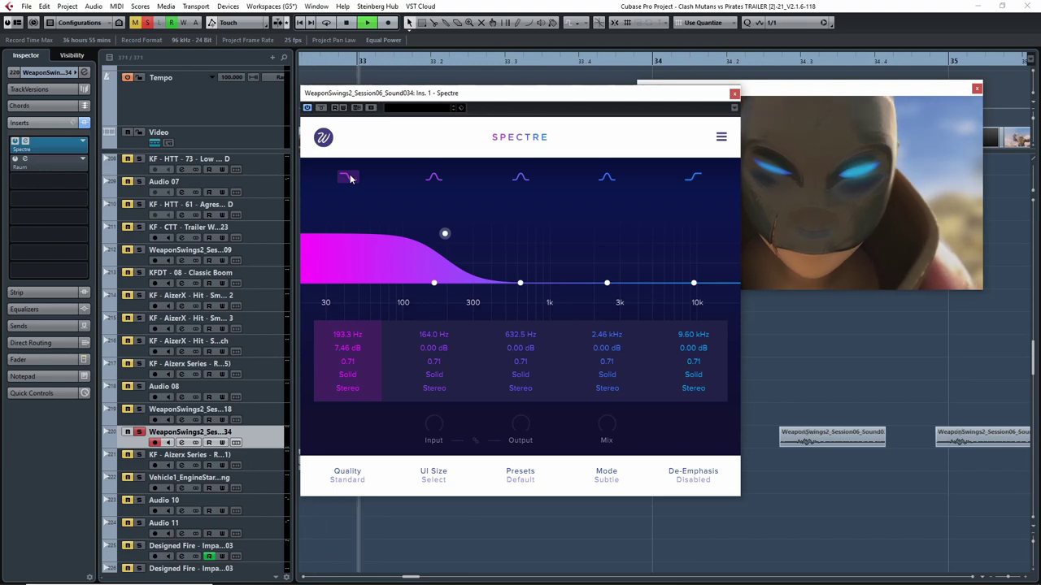
left_click(345, 179)
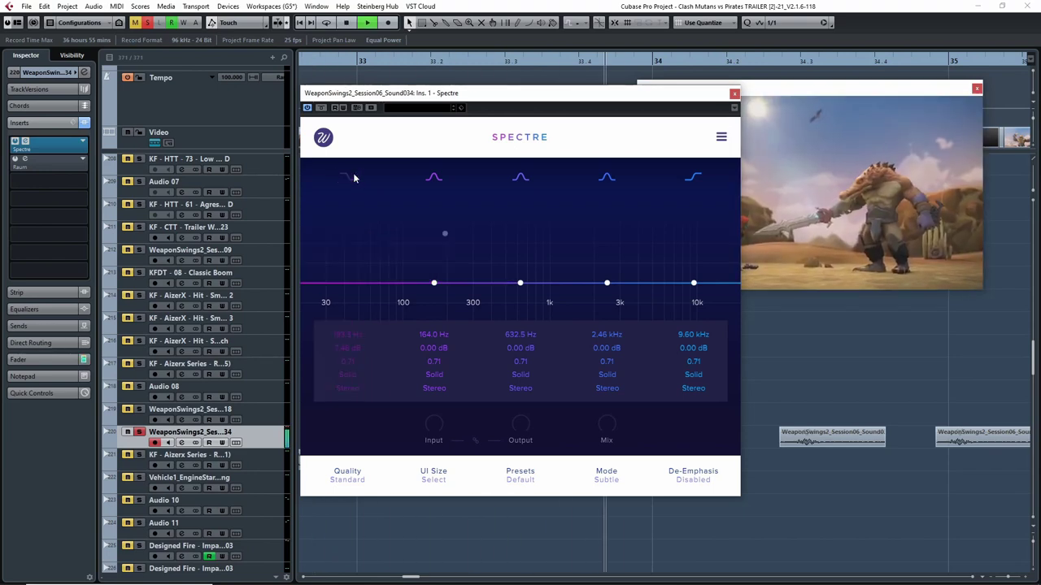
left_click(350, 178)
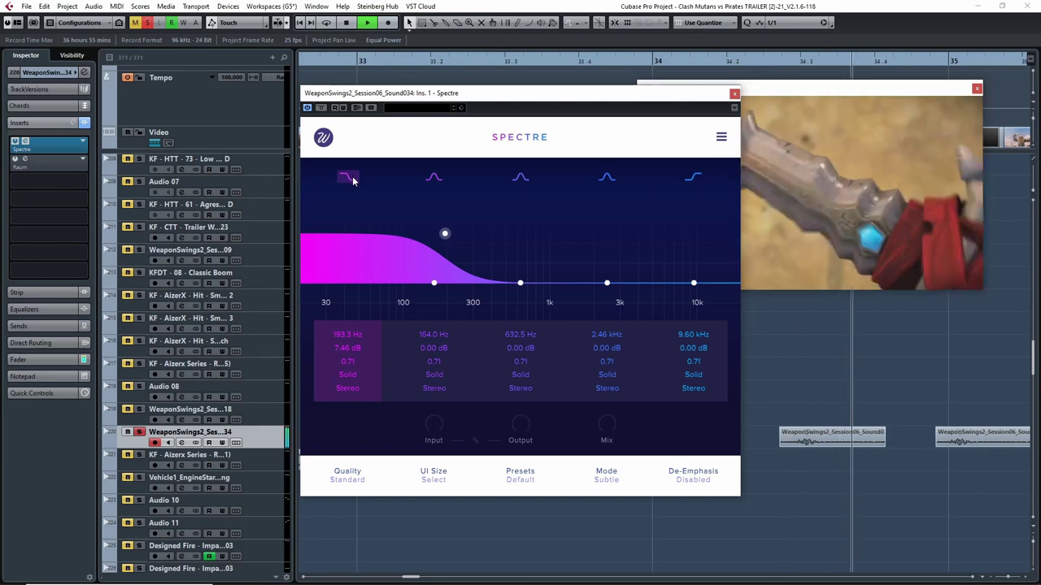
left_click(352, 175)
left_click(352, 176)
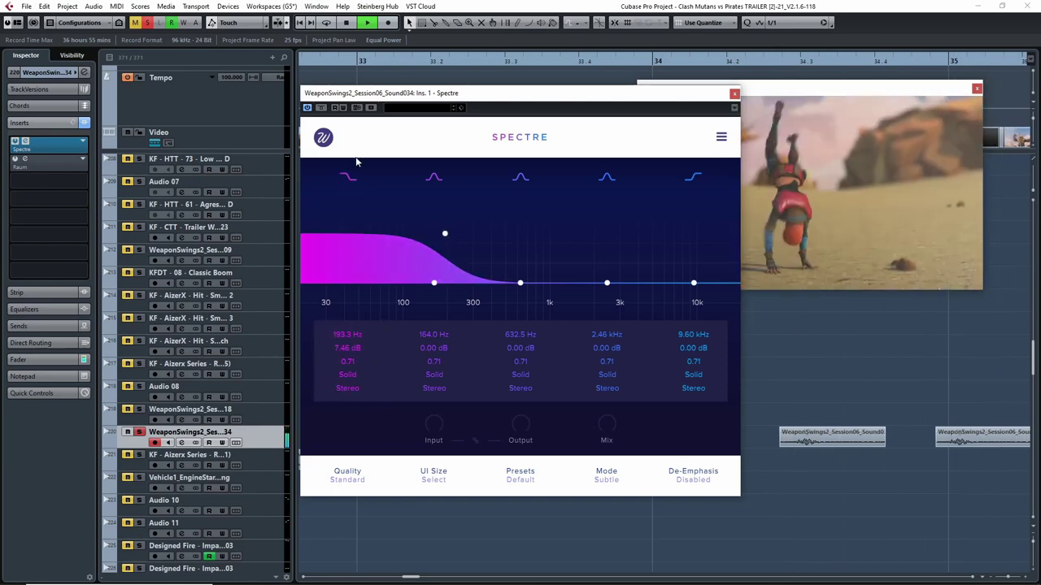
left_click_drag(430, 64, 333, 75)
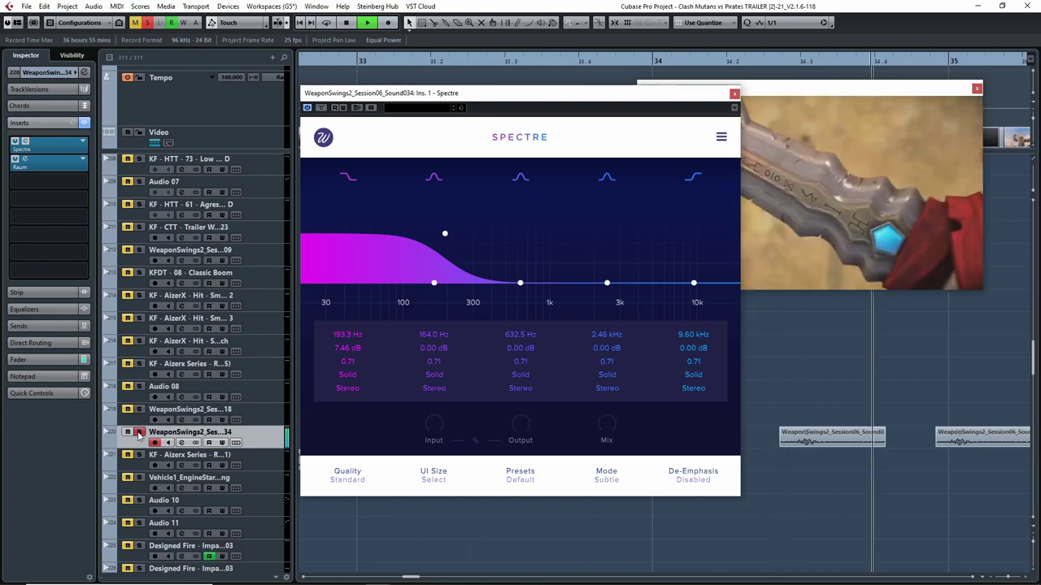
Stop playback, turn off the WeaponSwings2 solo and close the Spectre window
key("space")
left_click(139, 431)
key("g")
key("g")
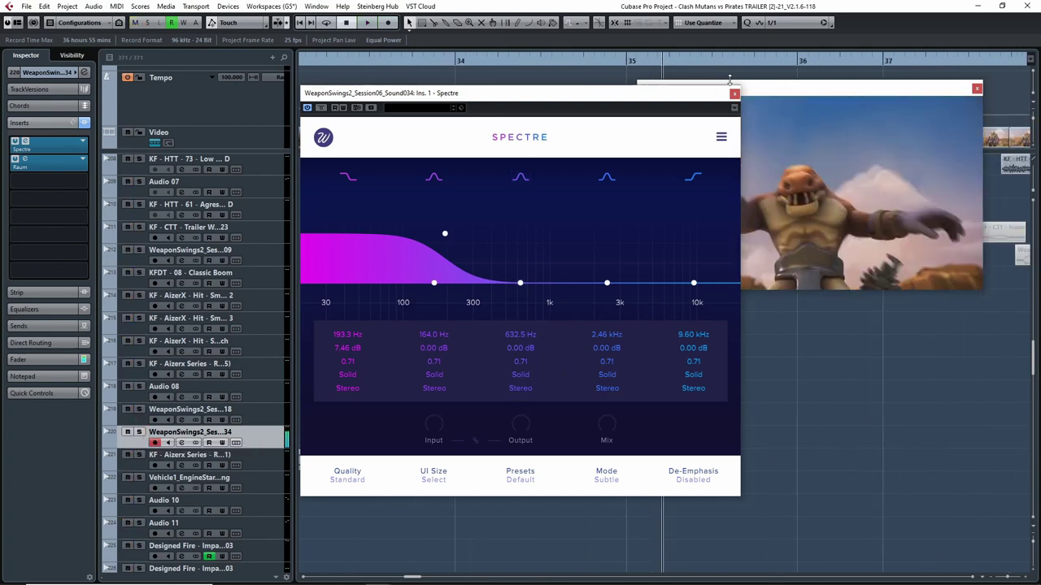
left_click(735, 94)
key("g")
key("g")
key("g")
key("g")
key("g")
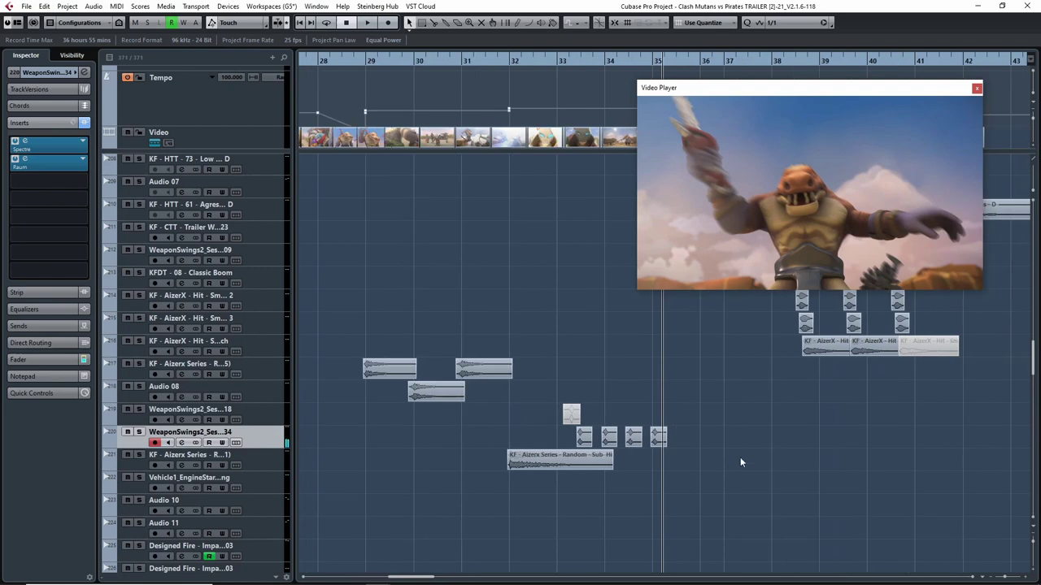
key("h")
key("h")
key("h")
key("g")
key("g")
key("g")
key("g")
key("g")
key("h")
key("h")
key("h")
key("h")
key("h")
key("h")
key("h")
key("h")
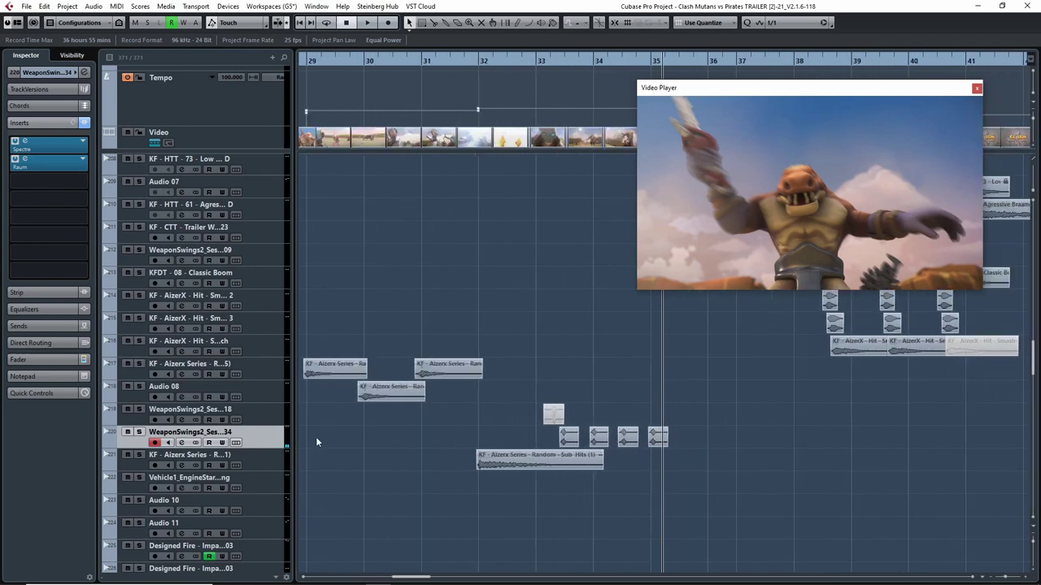
key("g")
key("g")
key("g")
key("g")
key("g")
key("g")
key("g")
key("g")
key("g")
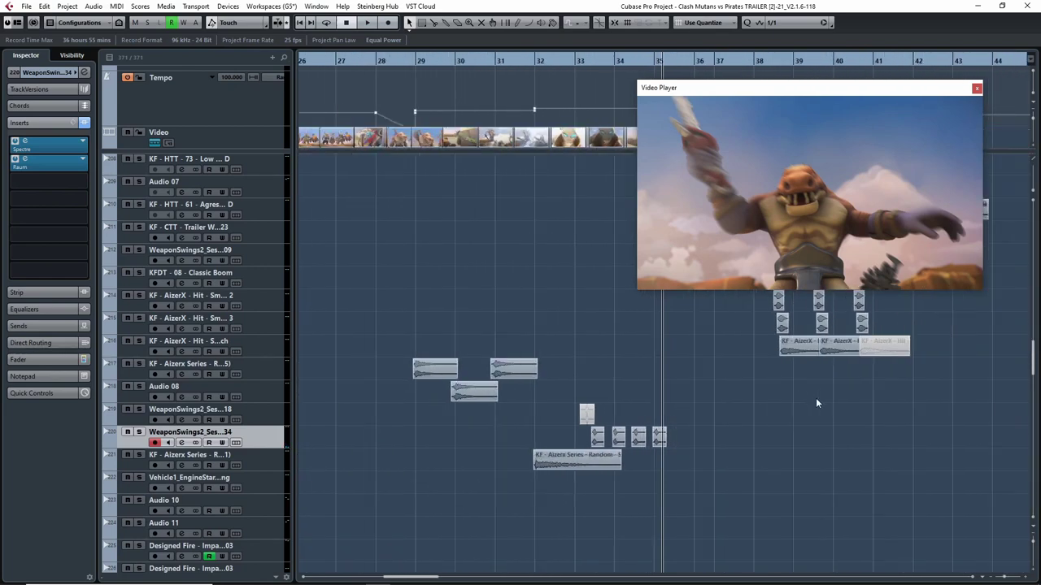
Play the full mix while searching the lower tracks for the landing and impact clips between bars 35 and 36, then stop playback
scroll(755, 424, "up", 3)
scroll(720, 447, "down", 4)
scroll(748, 459, "down", 13)
key("space")
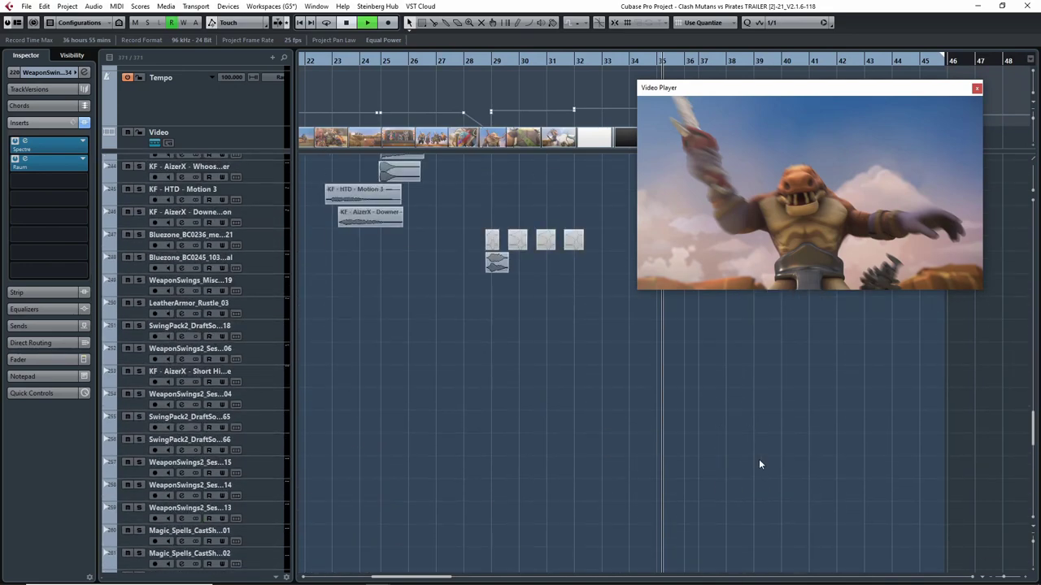
key("g")
scroll(790, 454, "up", 3)
scroll(756, 465, "down", 5)
scroll(740, 472, "up", 4)
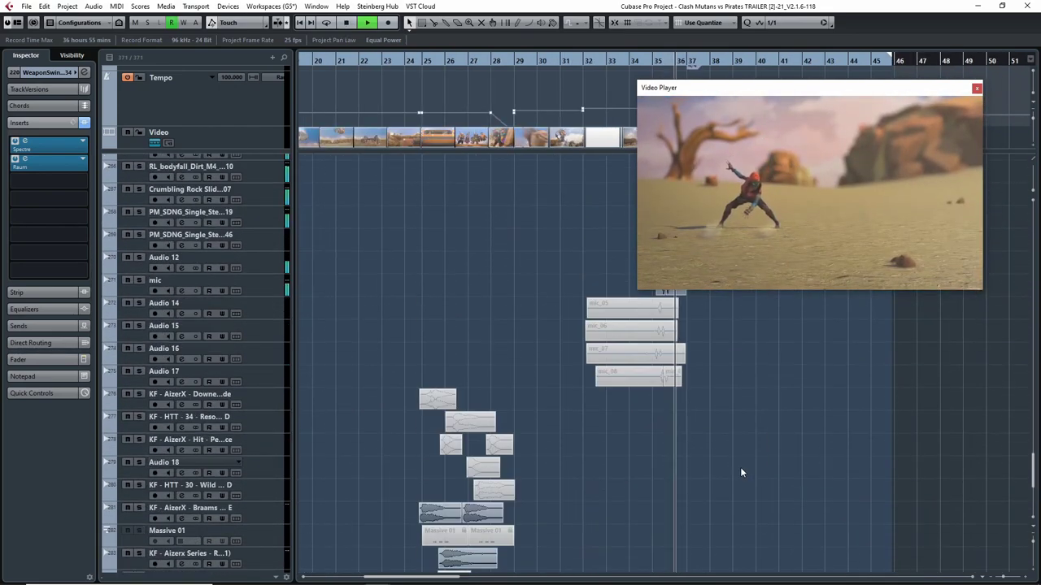
key("h")
key("h")
key("h")
key("h")
key("h")
key("h")
scroll(732, 475, "down", 1)
scroll(724, 475, "up", 2)
scroll(707, 465, "down", 6)
key("h")
key("h")
key("h")
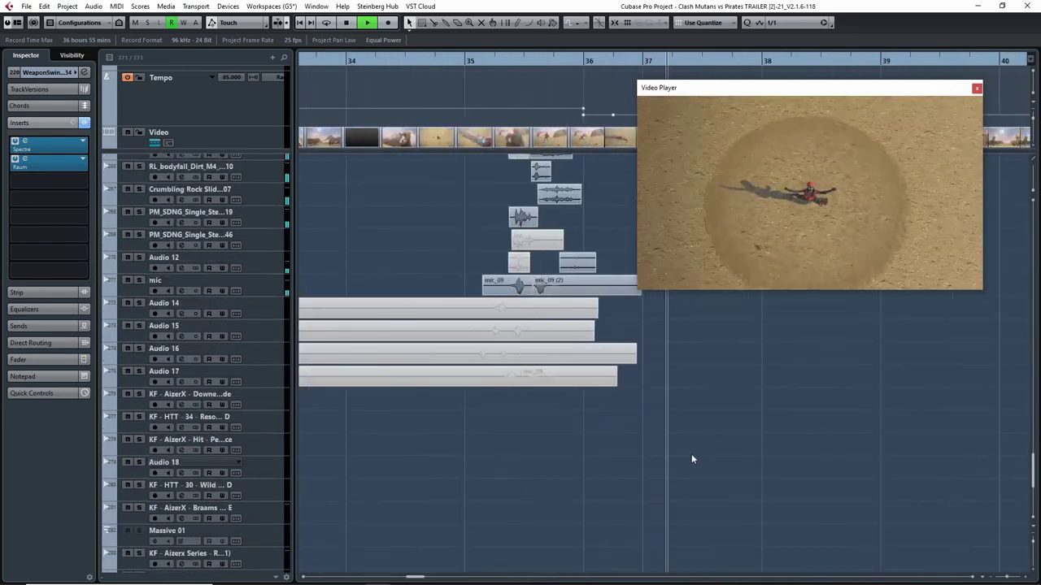
key("h")
key("h")
scroll(635, 449, "up", 3)
key("g")
left_click_drag(568, 381, 676, 387)
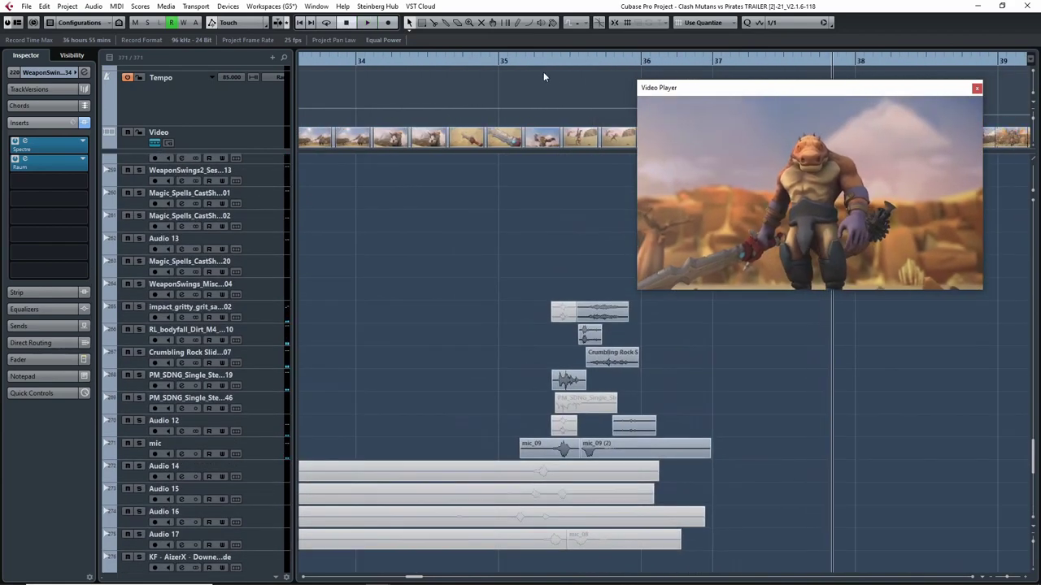
Solo the seven tracks from impact_gritty through mic and play them together from bar 35
left_click_drag(528, 62, 505, 62)
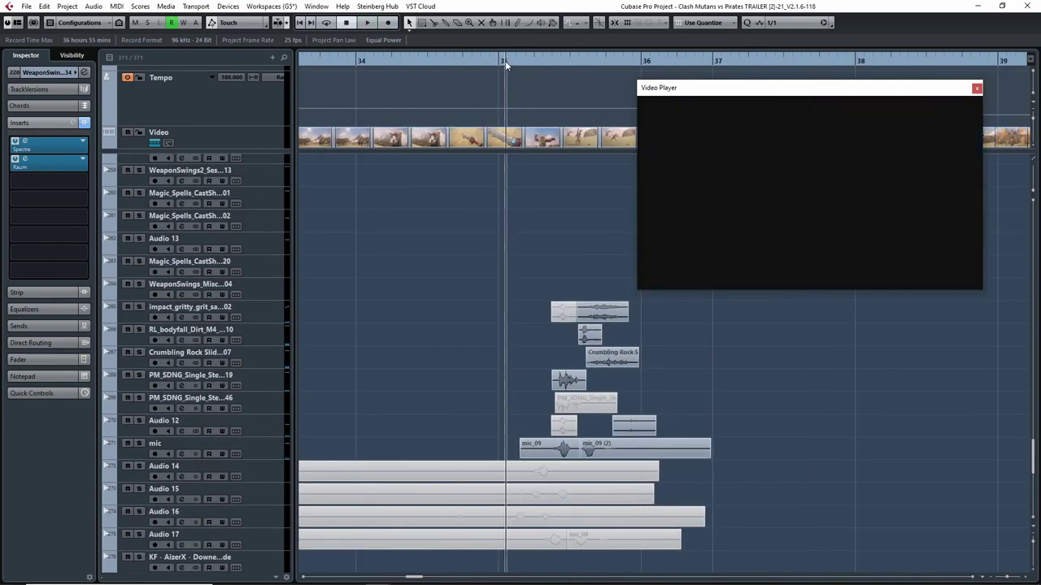
left_click(137, 321)
left_click(135, 458, "shift")
key("s")
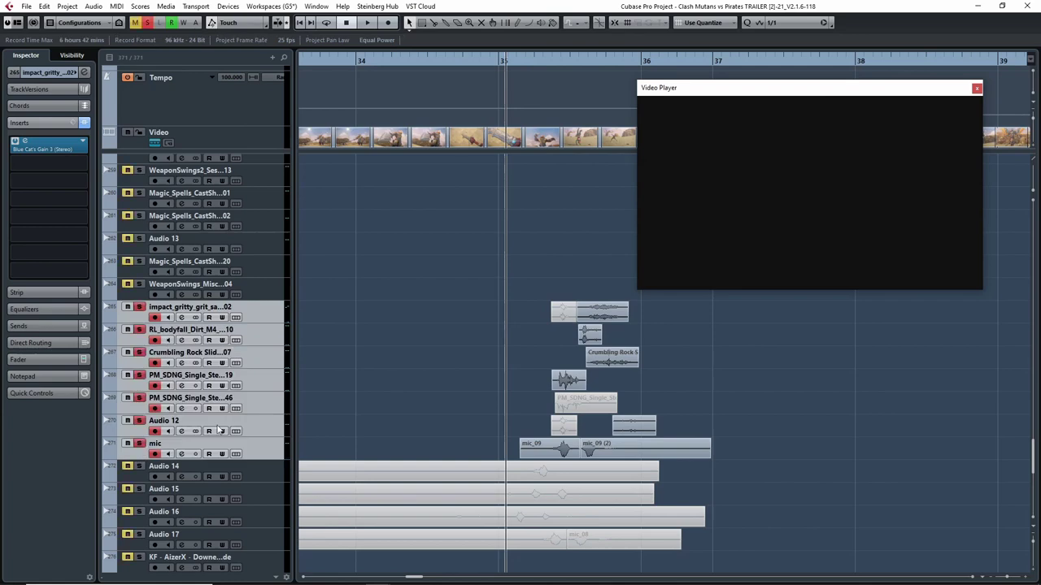
key("space")
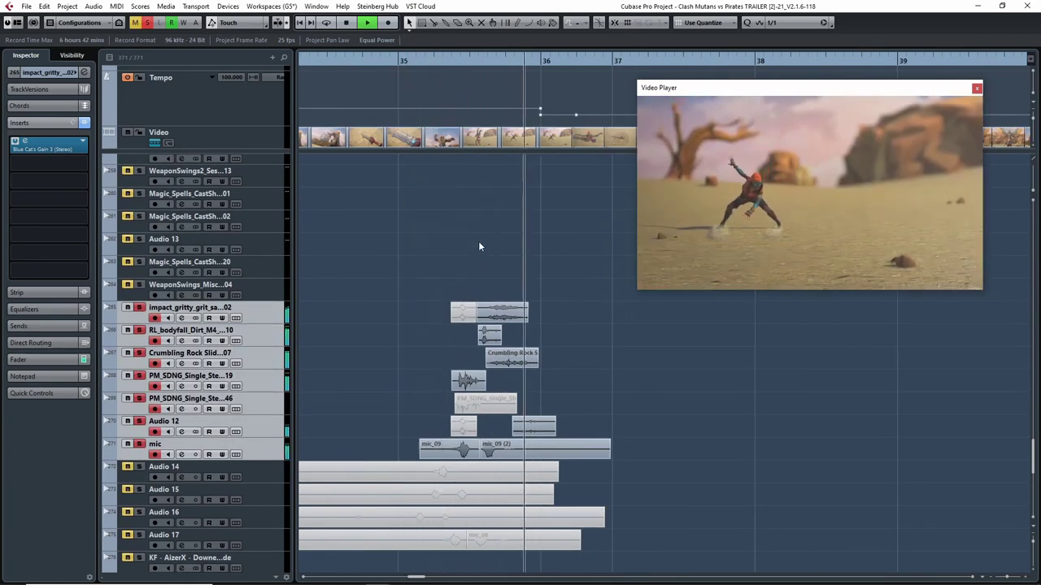
Reduce the solo to the impact_gritty track alone and play its clip from just before it starts
left_click_drag(443, 61, 424, 61)
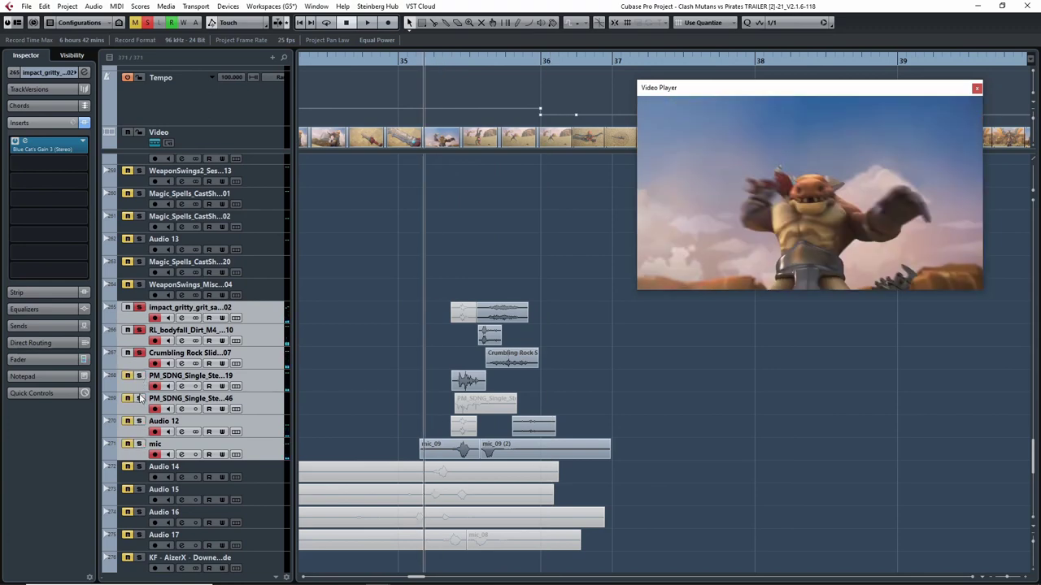
left_click_drag(475, 61, 483, 60)
key("space")
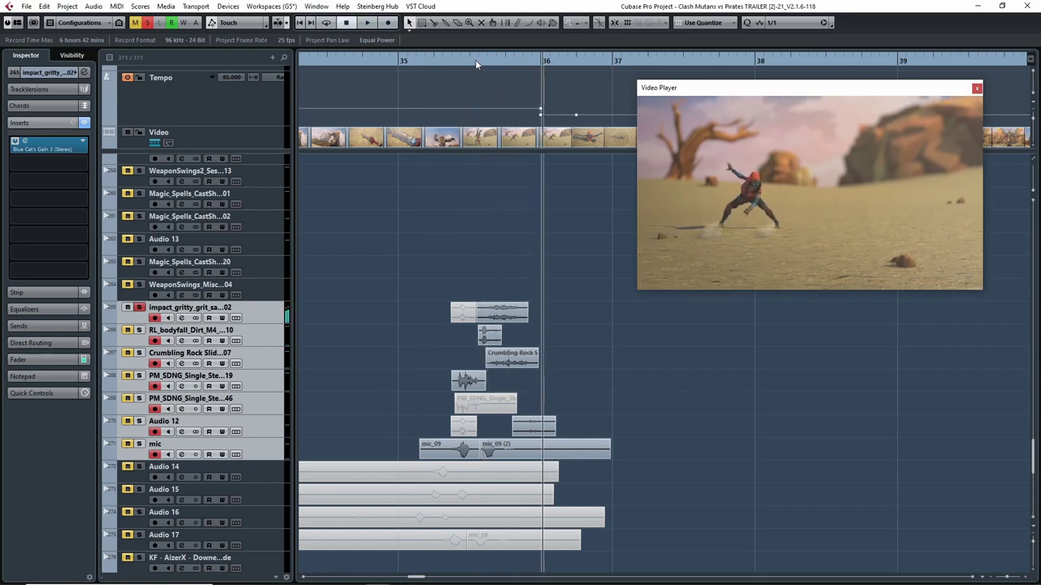
left_click(477, 61)
left_click(137, 321)
key("space")
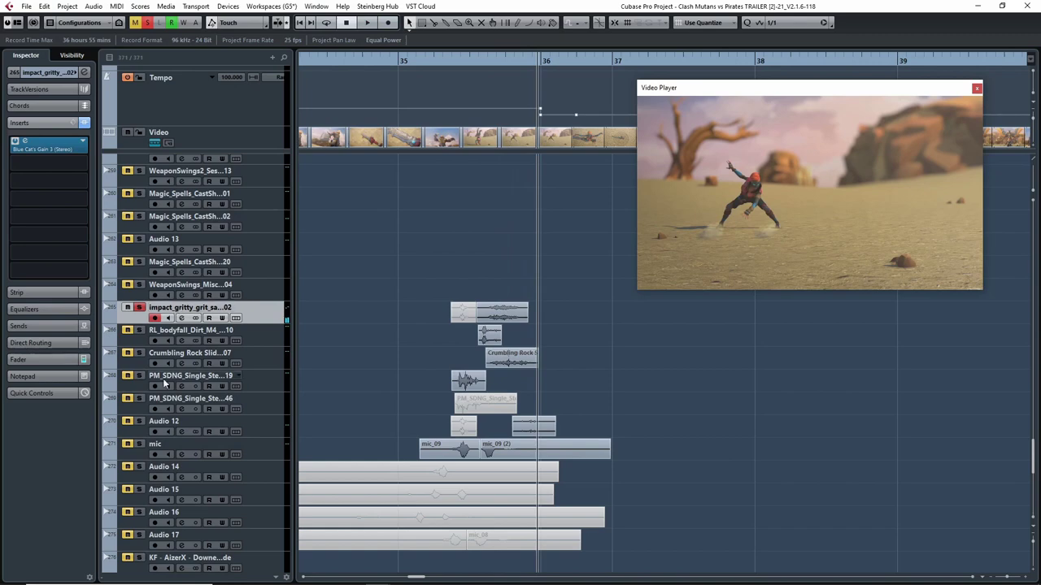
Open the impact_gritty track's name to read it in full, and leave the name field without changing it
double_click(156, 310)
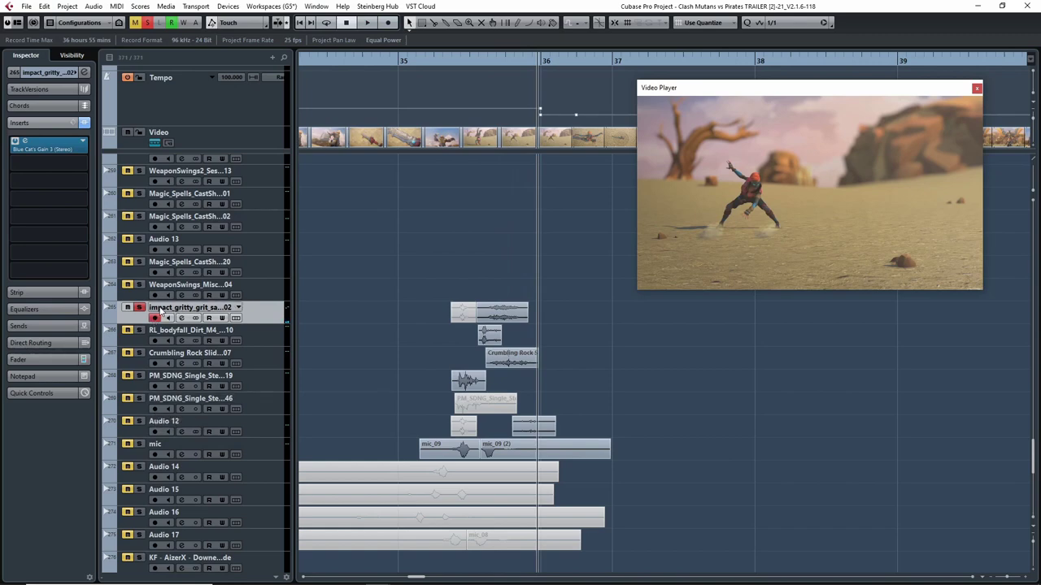
type("dig_shovel_shingle_roof_02")
key("Escape")
Replay the soloed impact_gritty clip from around beat 35.3 against the landing in the video, and stop playback
key("h")
key("h")
key("h")
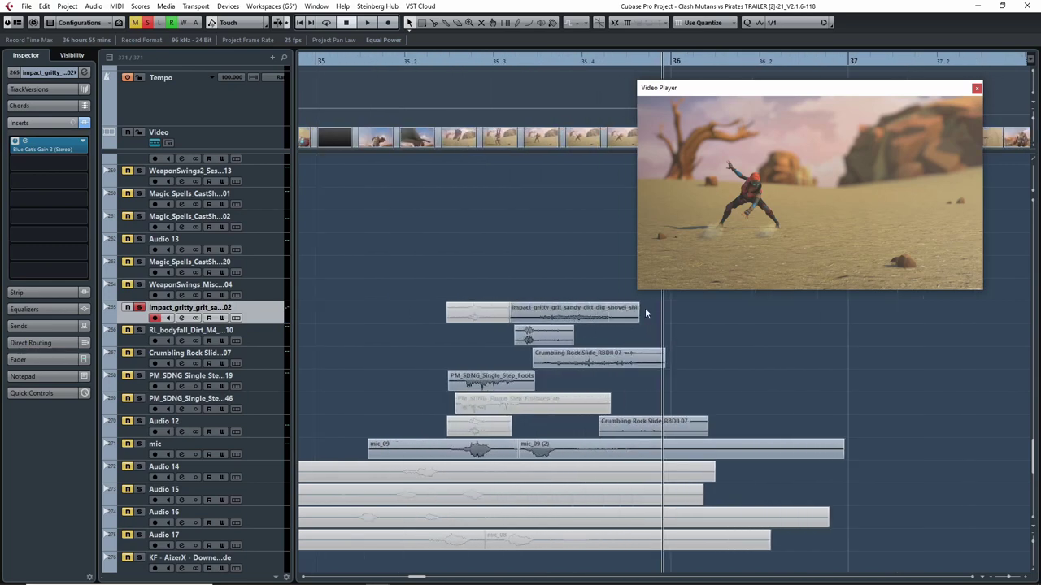
left_click(507, 61)
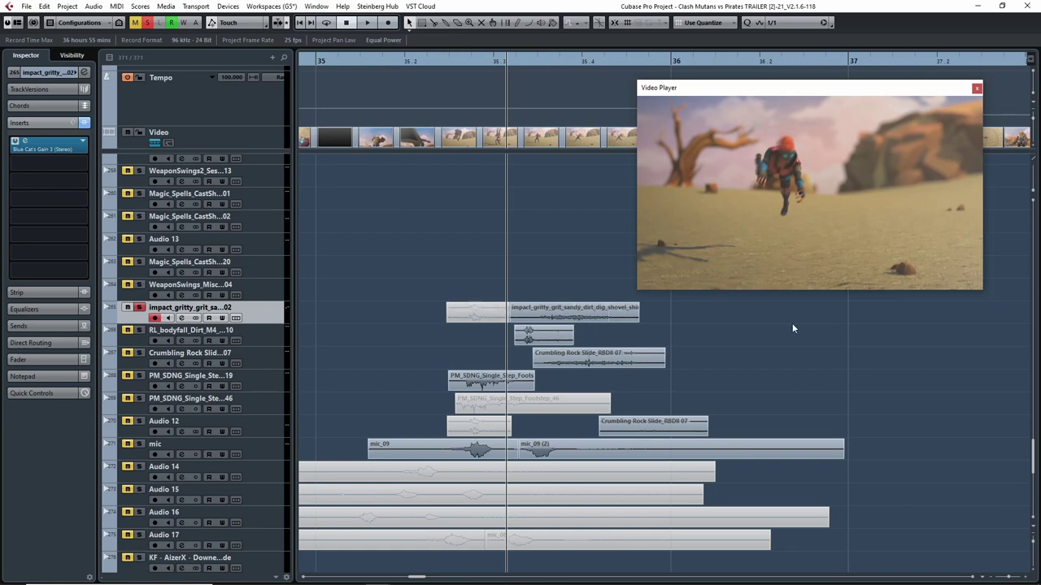
scroll(729, 322, "right", 2)
key("space")
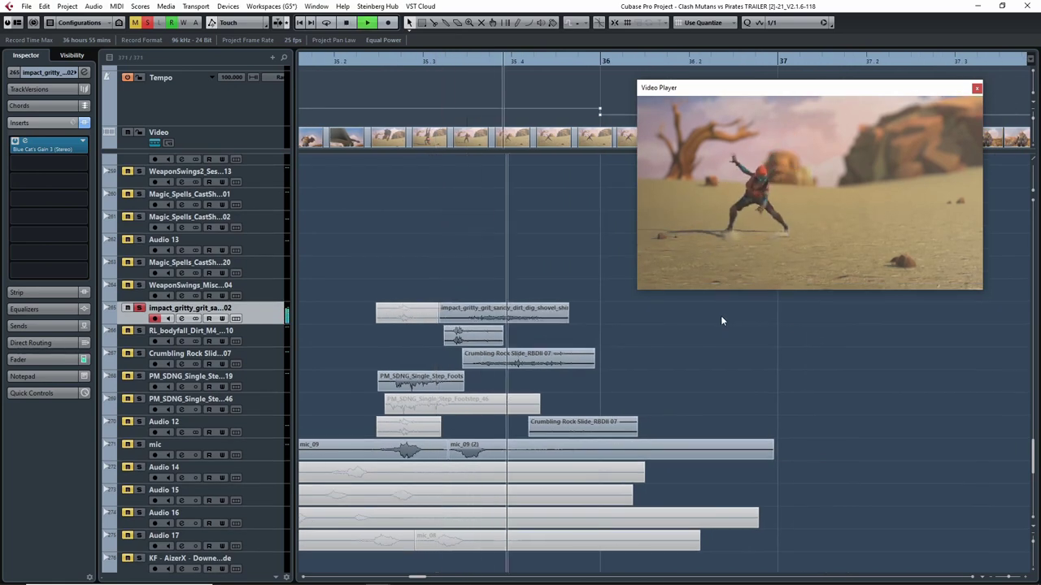
left_click(478, 214)
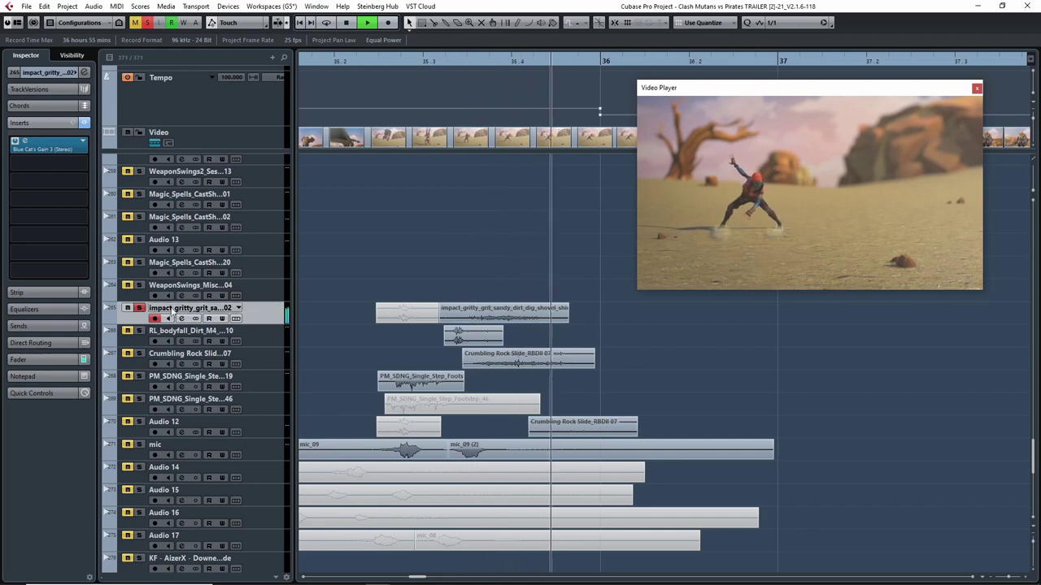
key("space")
Switch the solo from impact_gritty to the RL_bodyfall_Dirt track and play it repeatedly from around beat 35.3
left_click(139, 308)
left_click(139, 331)
left_click(153, 342)
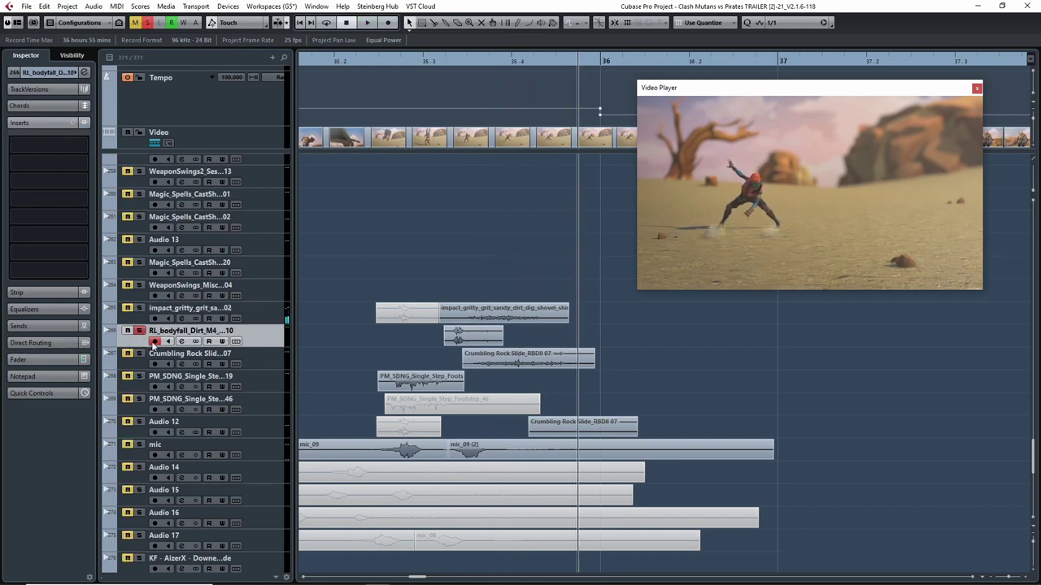
left_click(429, 63)
key("space")
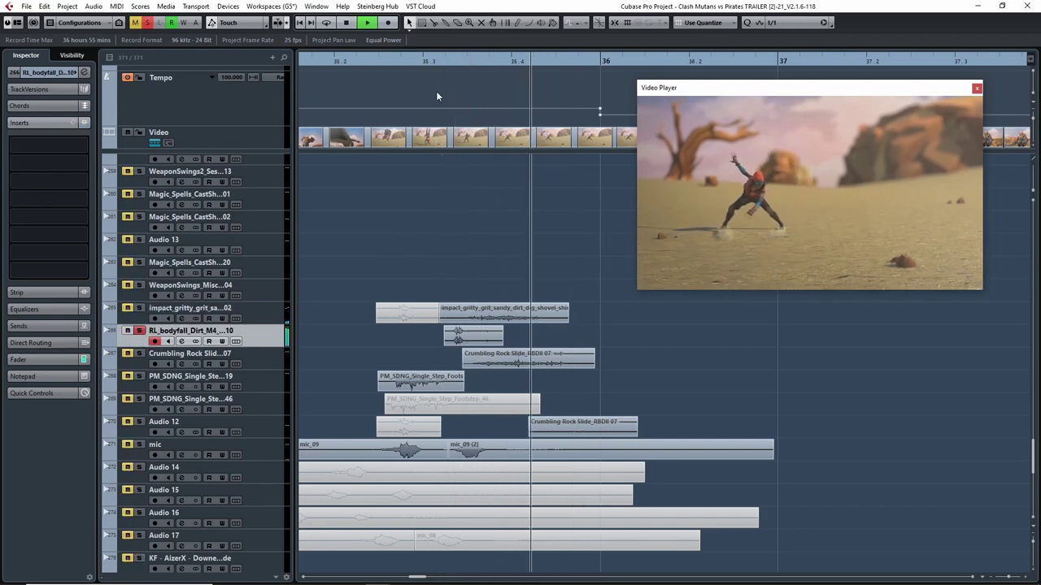
left_click(430, 63)
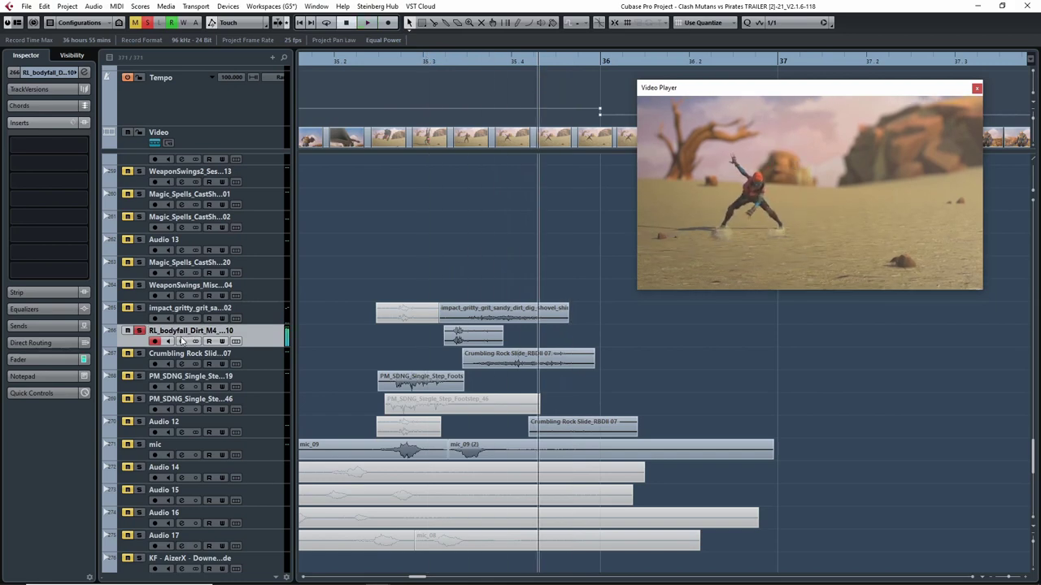
Replay the soloed RL_bodyfall_Dirt clip several times from around beat 35.3 against the landing in the video
key("space")
left_click(438, 60)
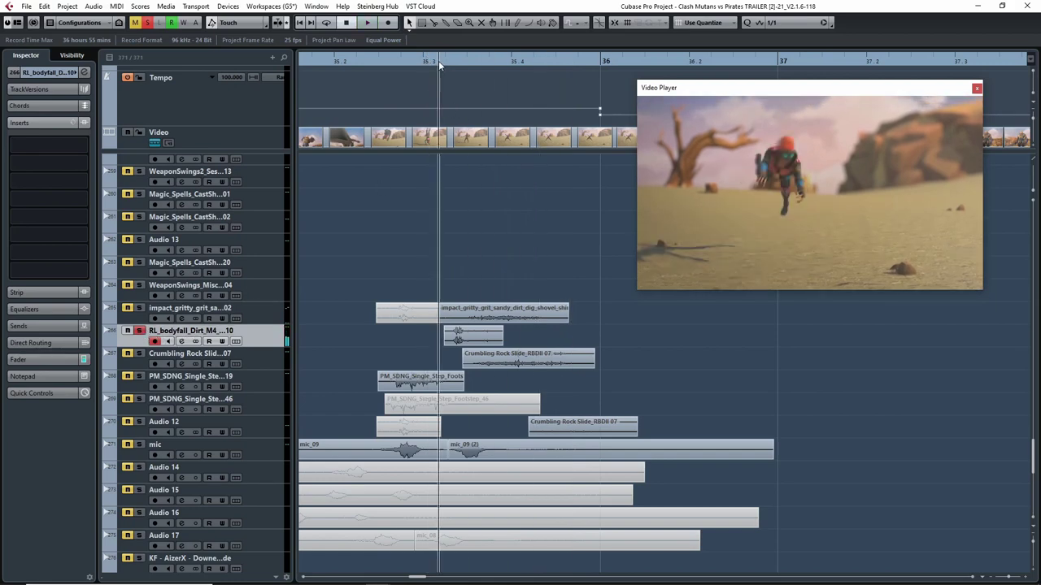
key("space")
left_click(442, 60)
left_click(431, 61)
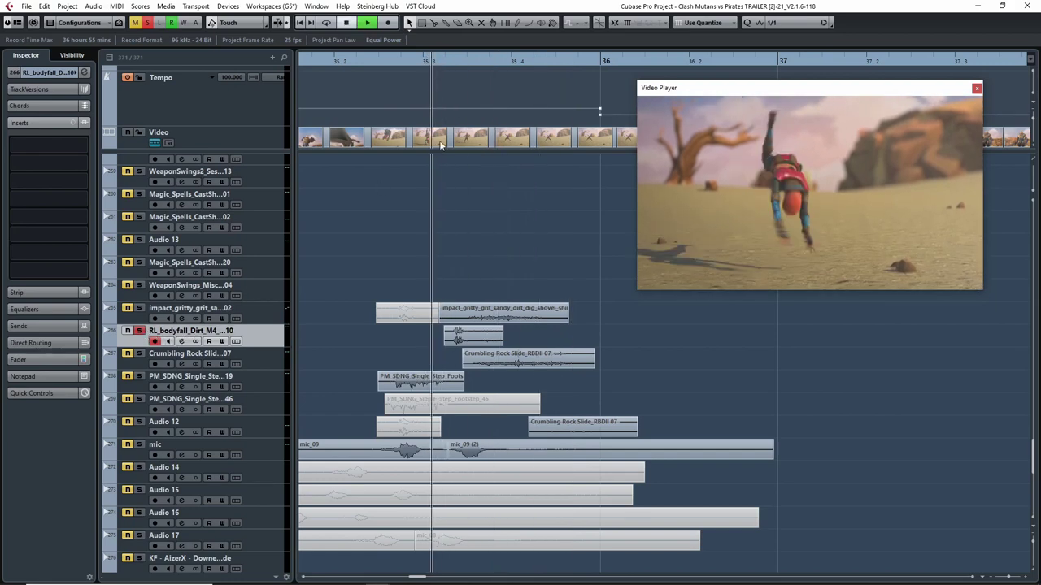
key("space")
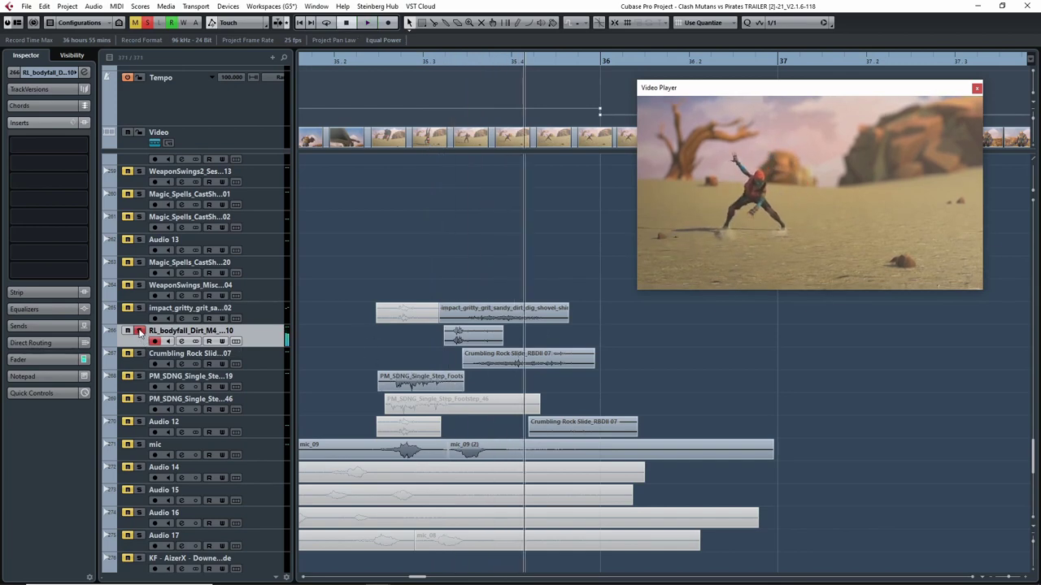
Switch the solo from RL_bodyfall_Dirt to the PM_SDNG_Single_Step…19 track and play it from around beat 35.2
left_click(140, 334)
left_click_drag(453, 61, 328, 91)
key("space")
key("space")
key("space")
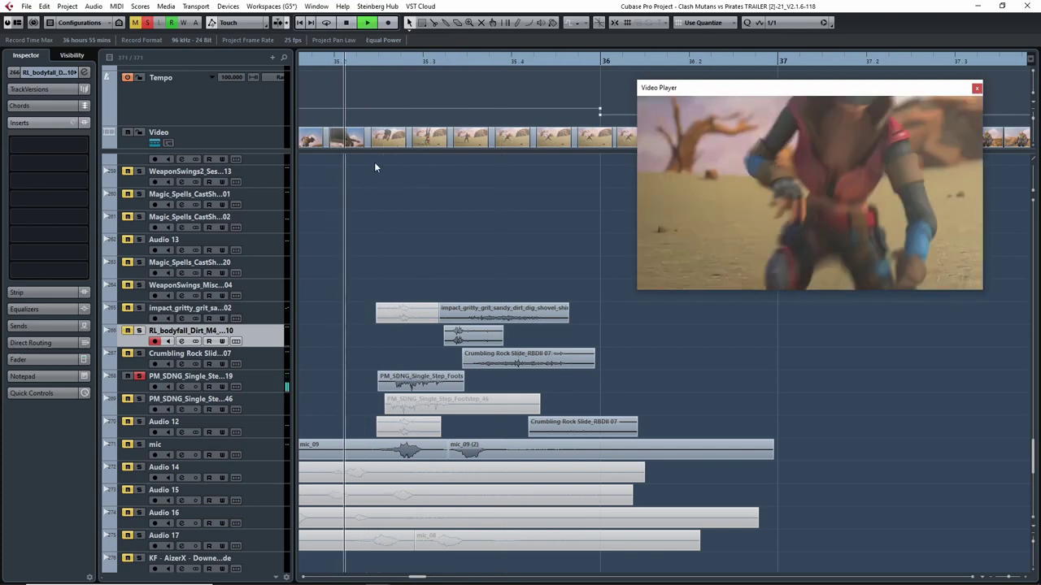
key("space")
Select the PM_SDNG_Single_Step…19 track and open its name to read it in full, leaving the name unchanged
left_click(180, 383)
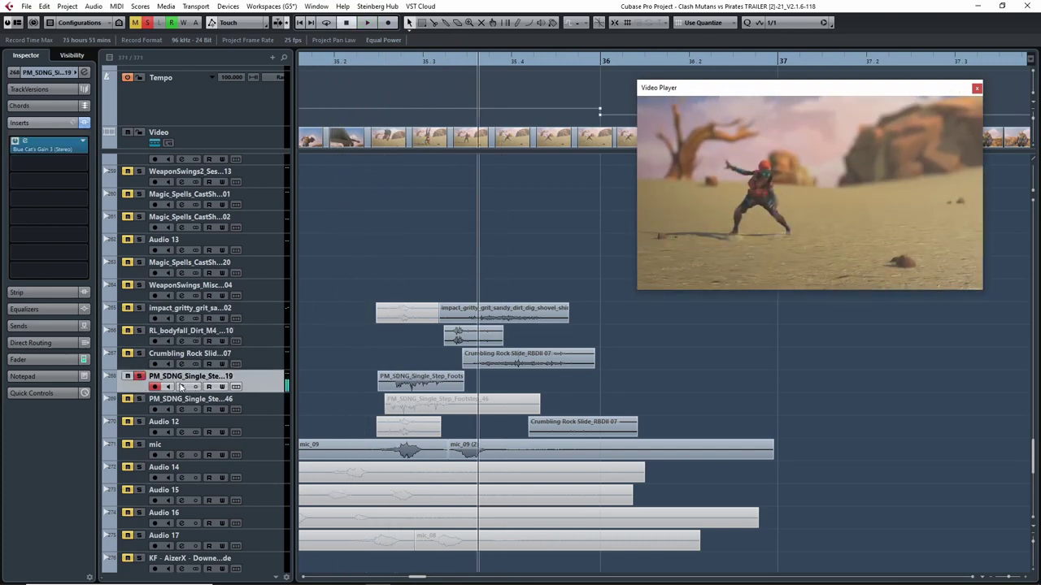
double_click(197, 377)
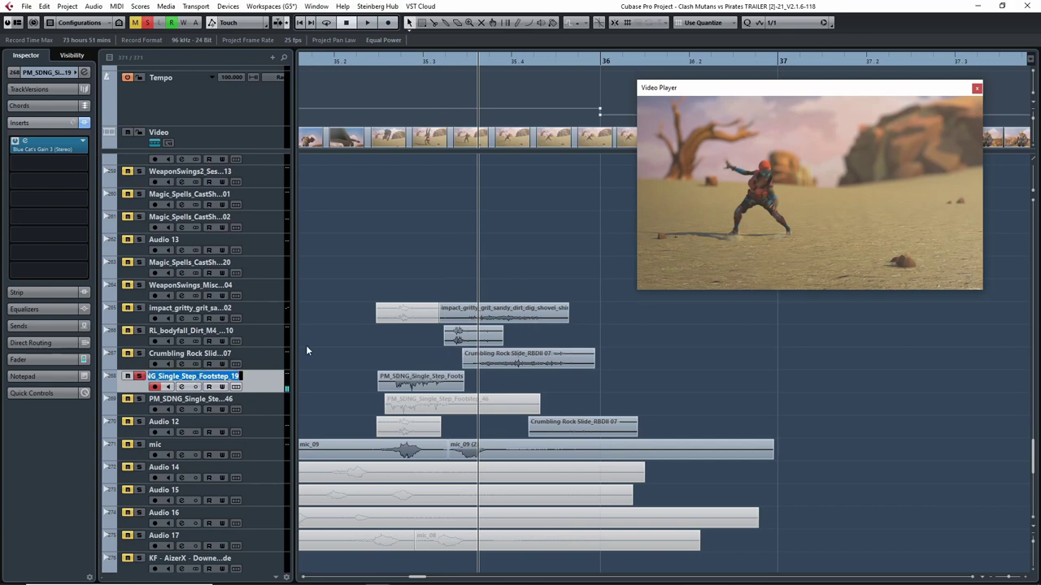
left_click(331, 347)
Solo RL_bodyfall_Dirt together with PM_SDNG_Single_Step…19 and play both repeatedly from around beat 35.2
left_click_drag(373, 61, 357, 76)
key("space")
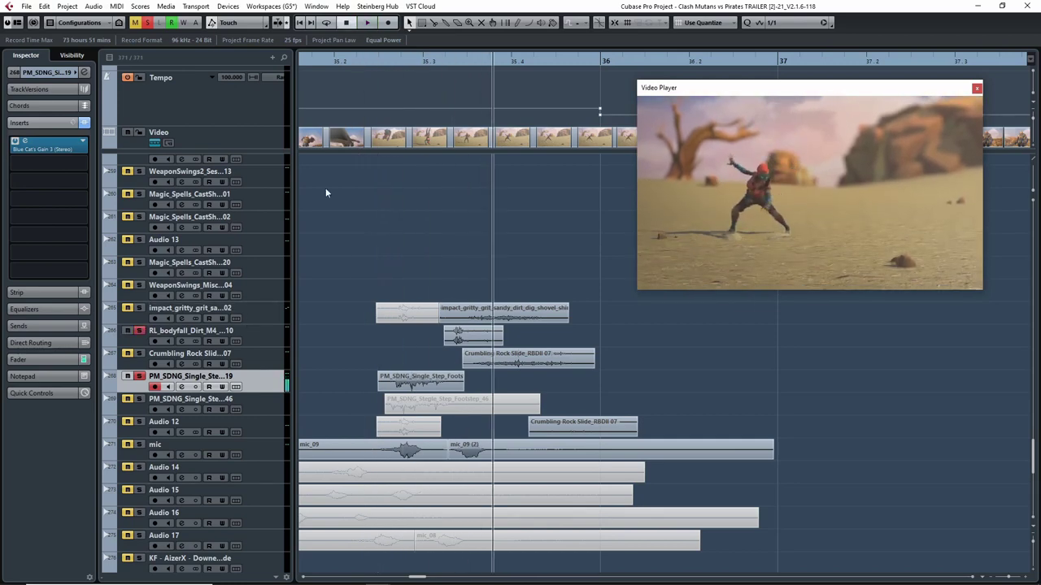
left_click(350, 63)
key("space")
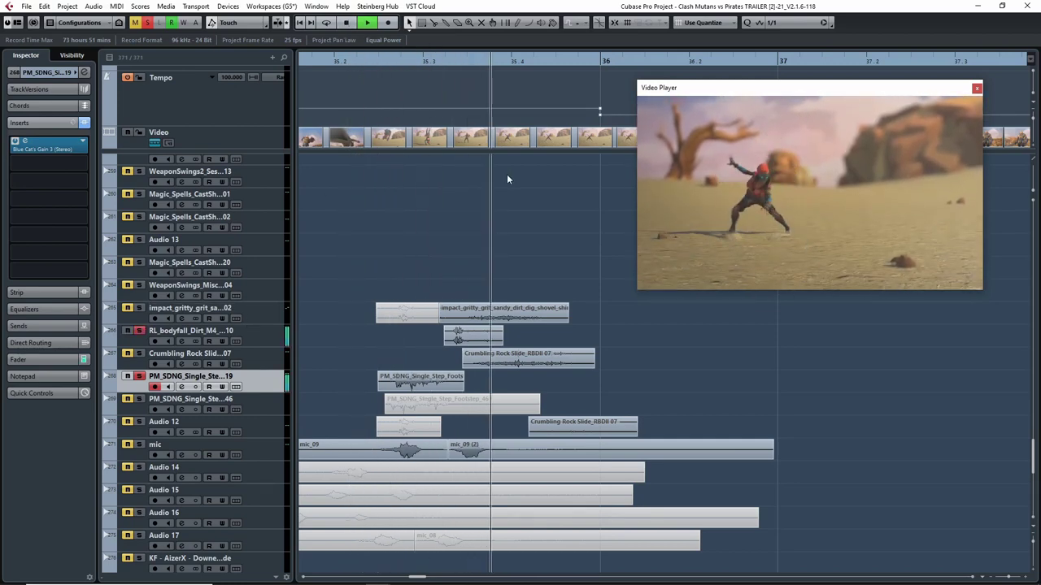
key("space")
Switch the solo to the Crumbling Rock Slide track alone and play its clip from around beat 35.3
left_click(140, 331)
left_click(139, 354)
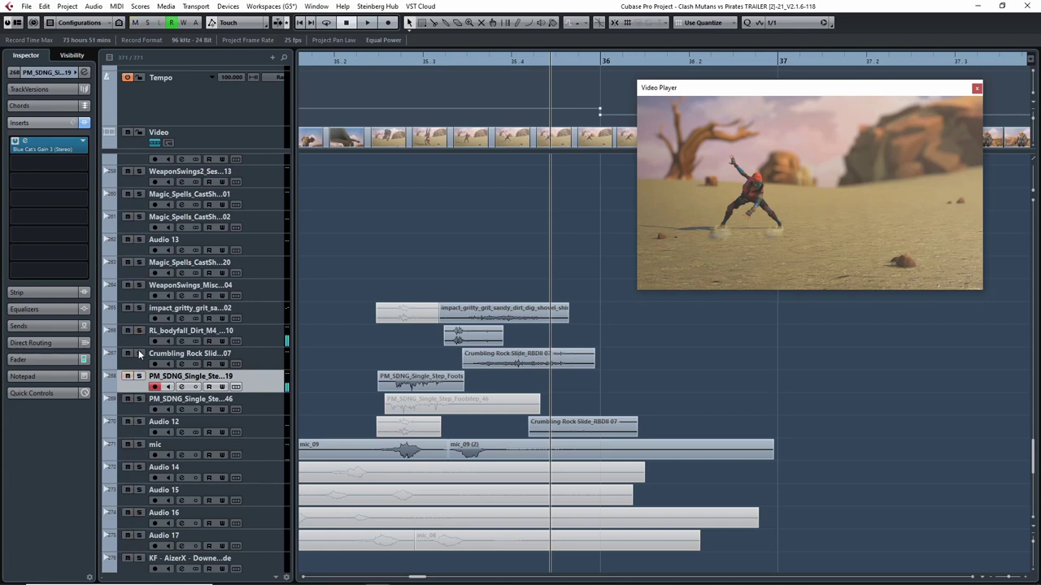
left_click(472, 65)
left_click(445, 65)
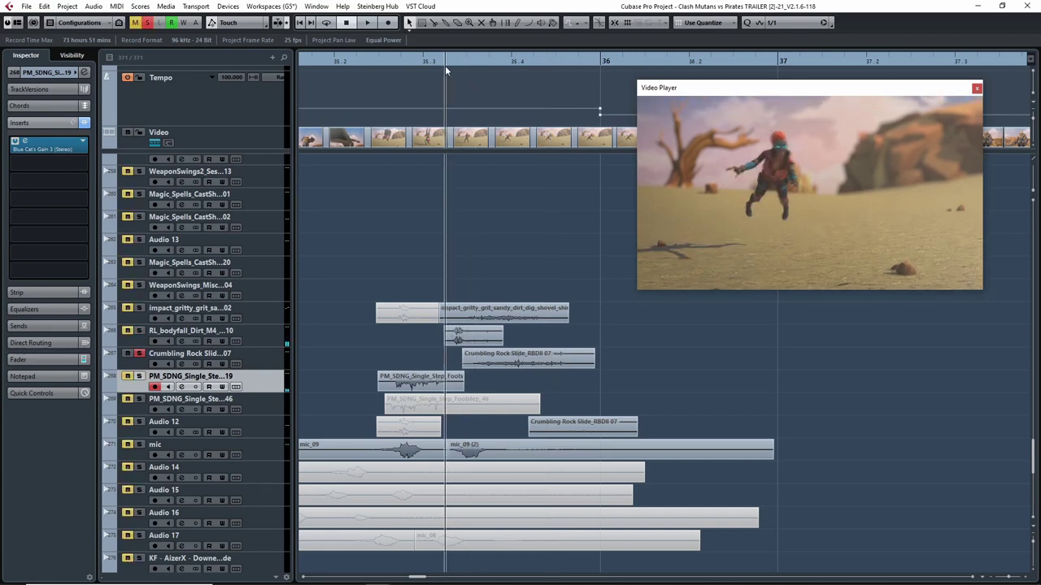
left_click(465, 65)
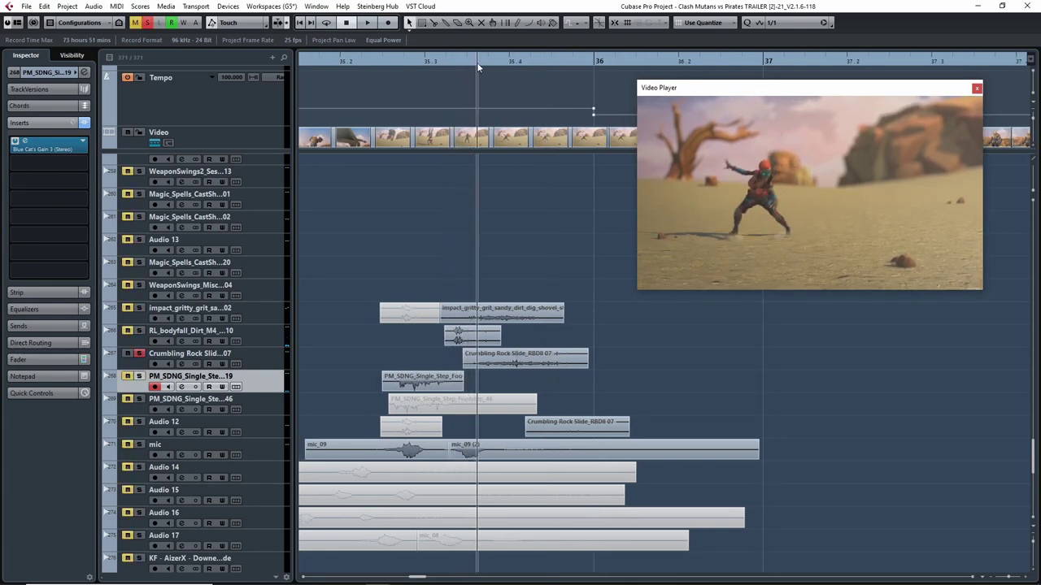
left_click(459, 65)
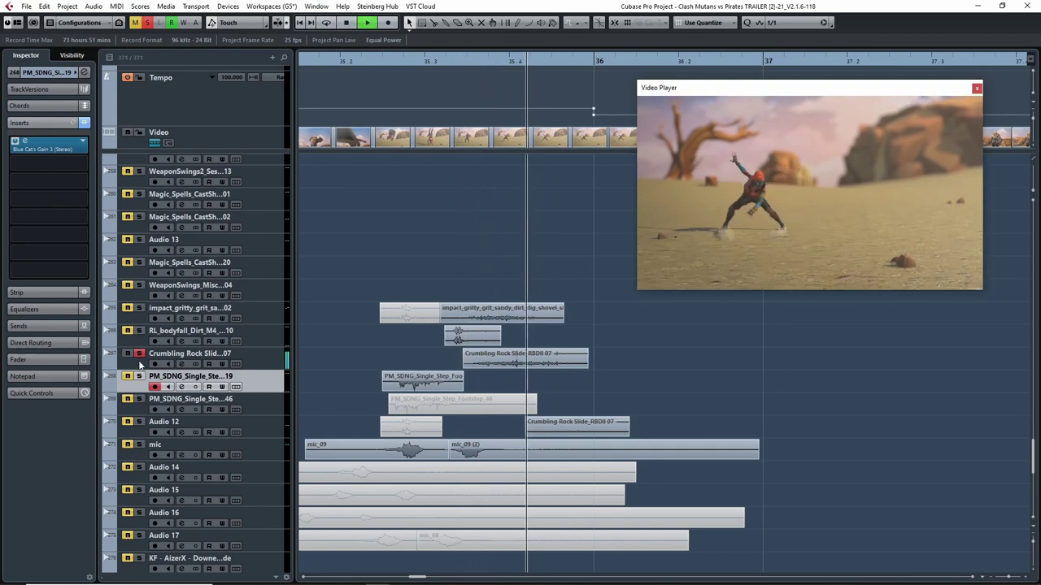
Select the Crumbling Rock Slide track to show its inserts, and replay its soloed clip from just before it starts
key("Up")
key("space")
key("space")
key("space")
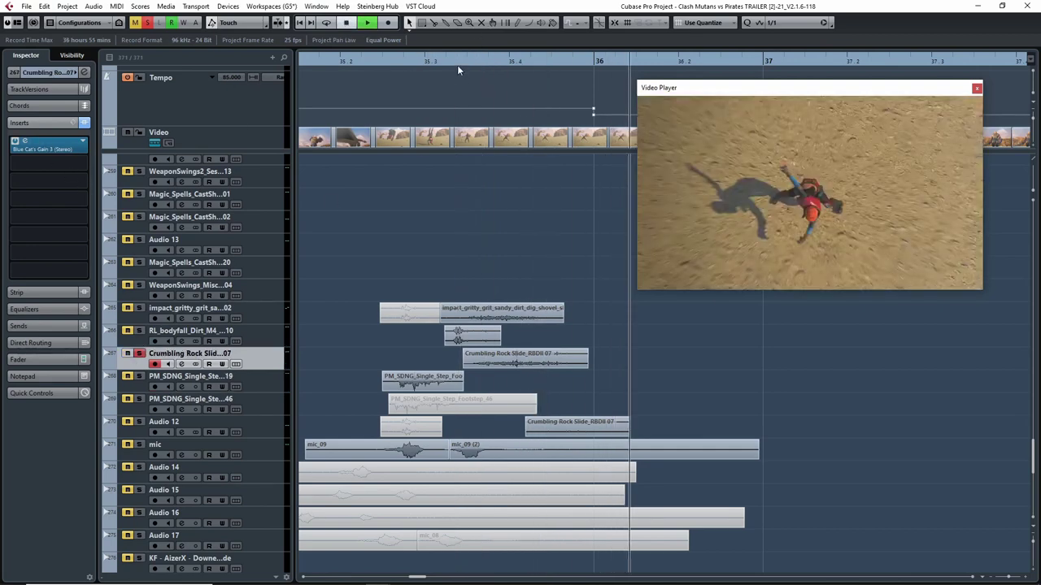
left_click(457, 65)
key("space")
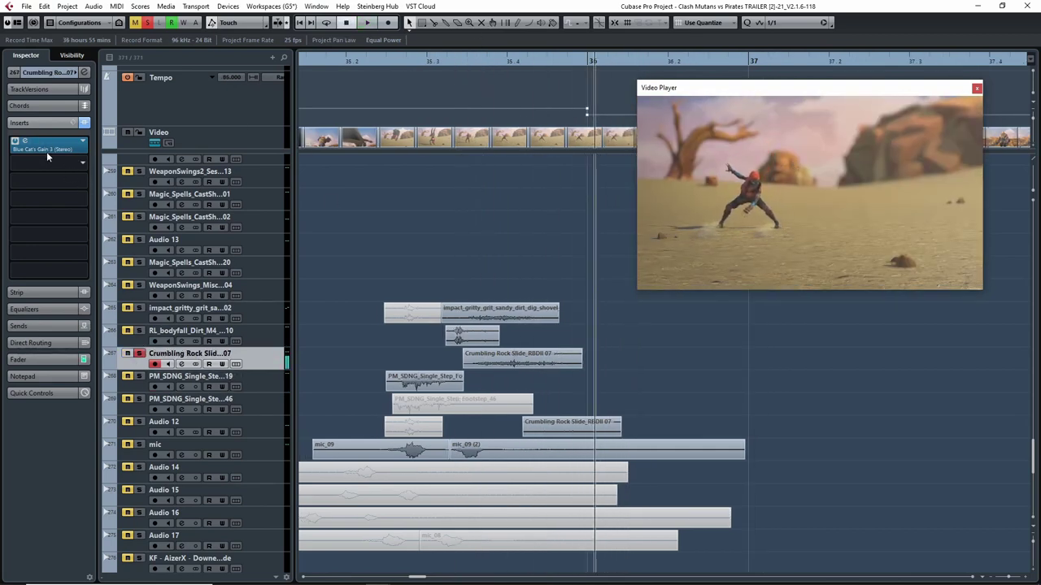
Examine the inserts of the RL_bodyfall_Dirt, PM_SDNG_Single_Step, Audio 12 and mic tracks by selecting each in turn
left_click(127, 331)
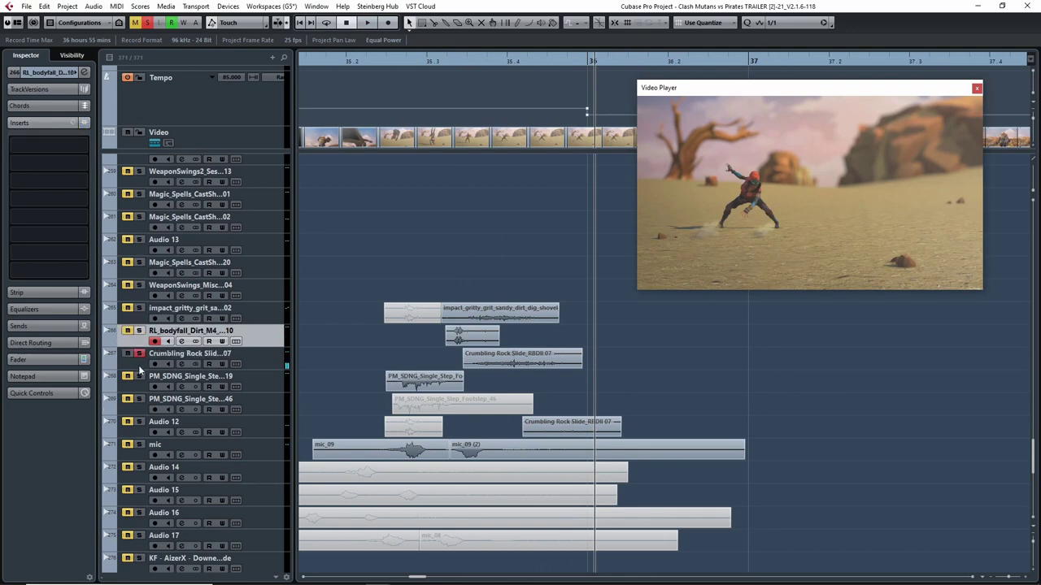
left_click(139, 367)
left_click(139, 388)
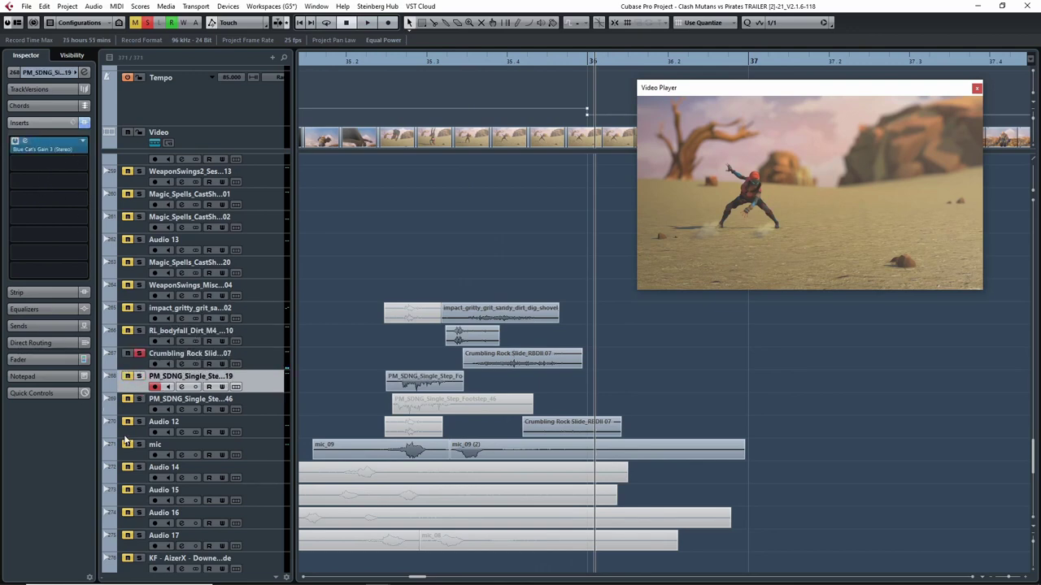
left_click(139, 414)
left_click(133, 432)
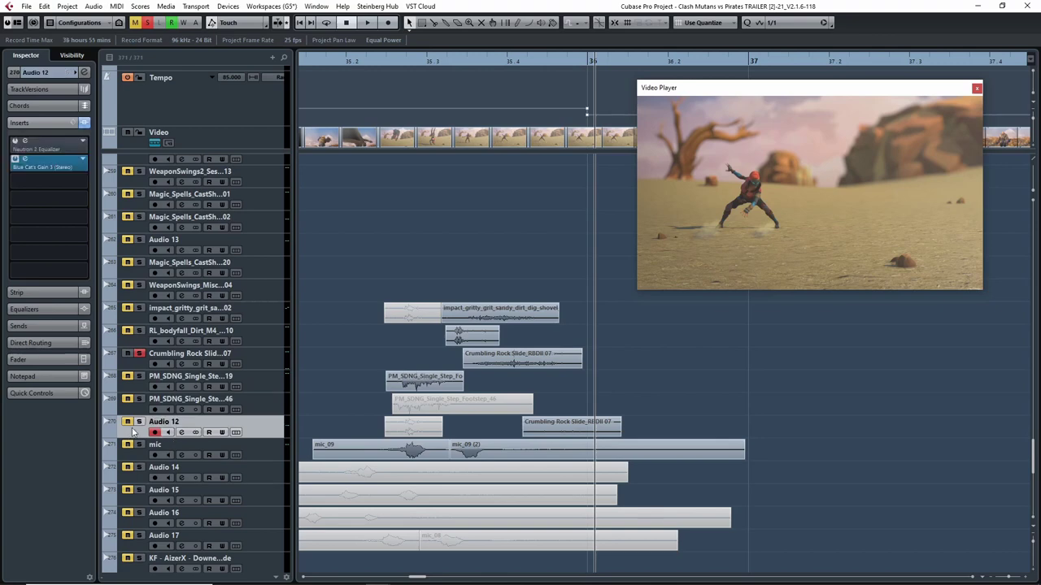
left_click(139, 460)
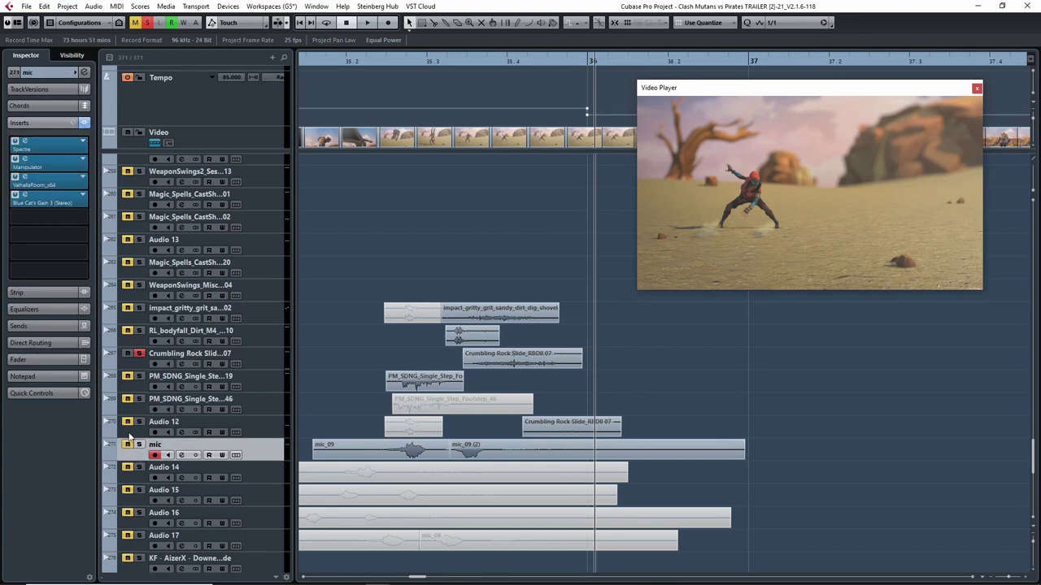
Solo impact_gritty, RL_bodyfall_Dirt, Crumbling Rock Slide and PM_SDNG_Single_Step…19 together and play the landing from around beat 35.2
left_click(143, 361)
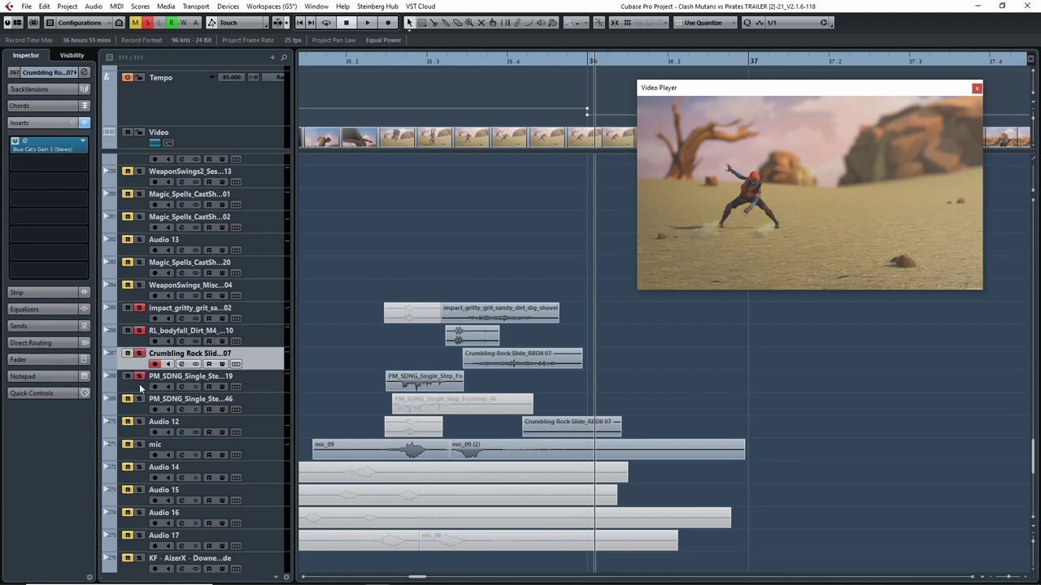
left_click(349, 62)
key("space")
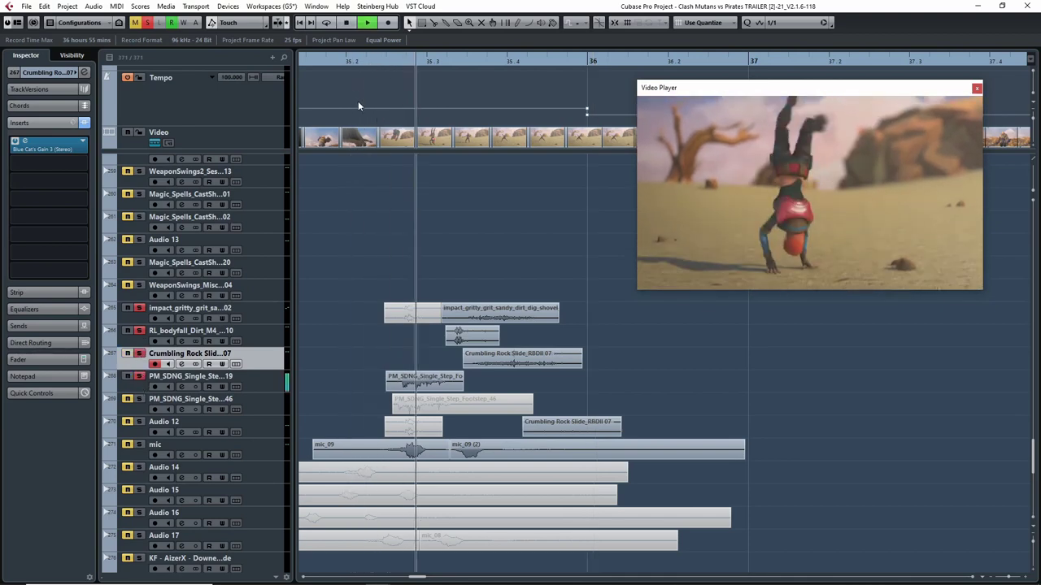
left_click(381, 65)
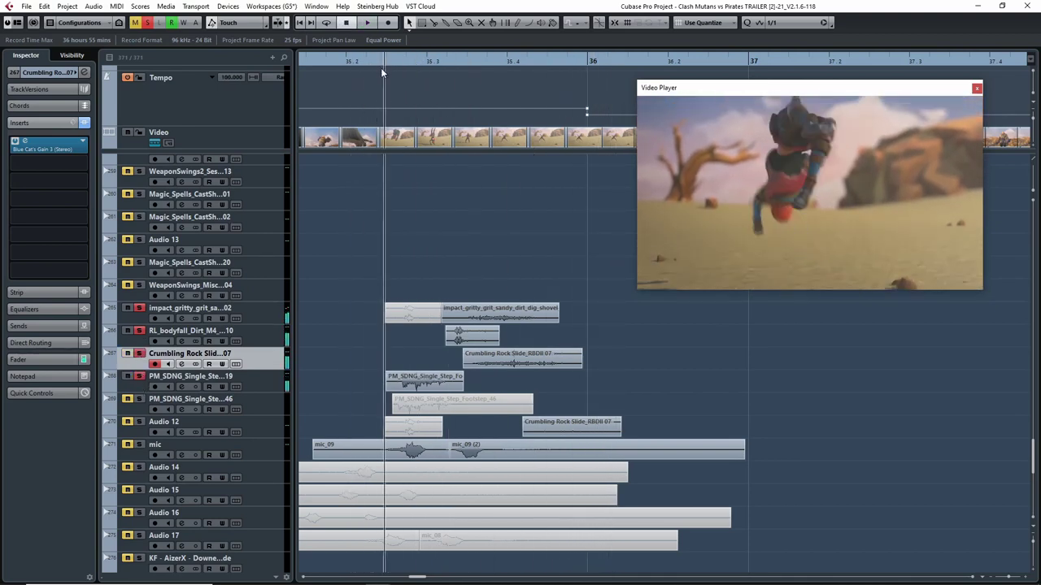
key("space")
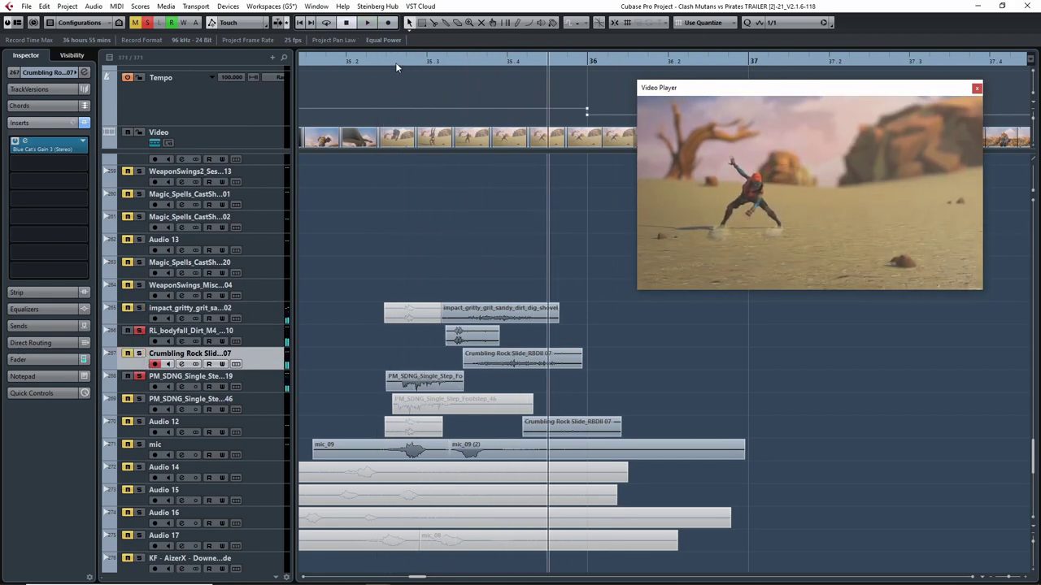
Play the landing with only the RL_bodyfall_Dirt and PM_SDNG_Single_Step…19 tracks soloed
left_click_drag(382, 62, 383, 86)
key("space")
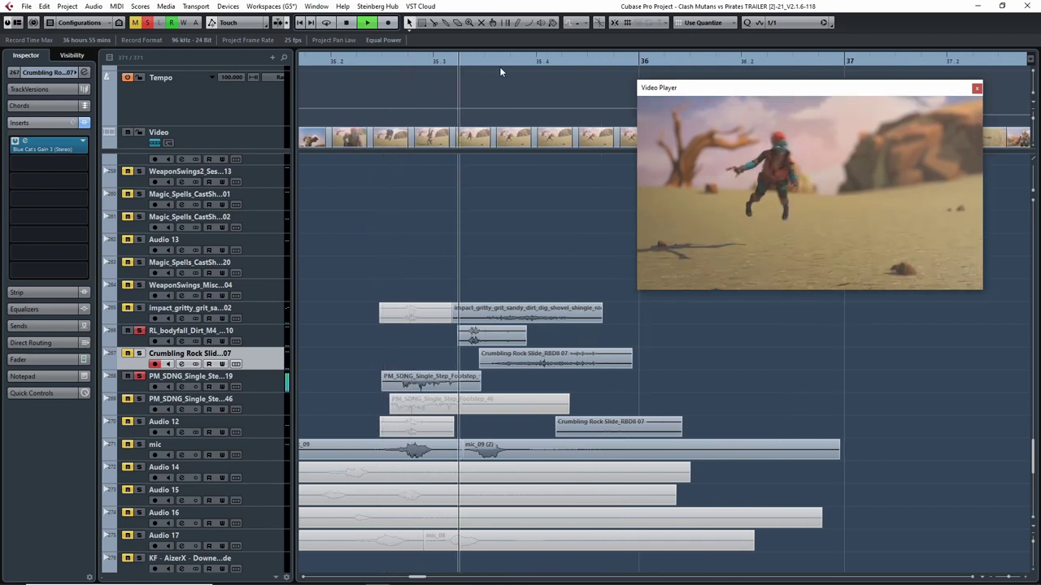
key("space")
Add Crumbling Rock Slide and impact_gritty back to the solo one after the other, replaying the landing each time
left_click_drag(495, 60, 459, 104)
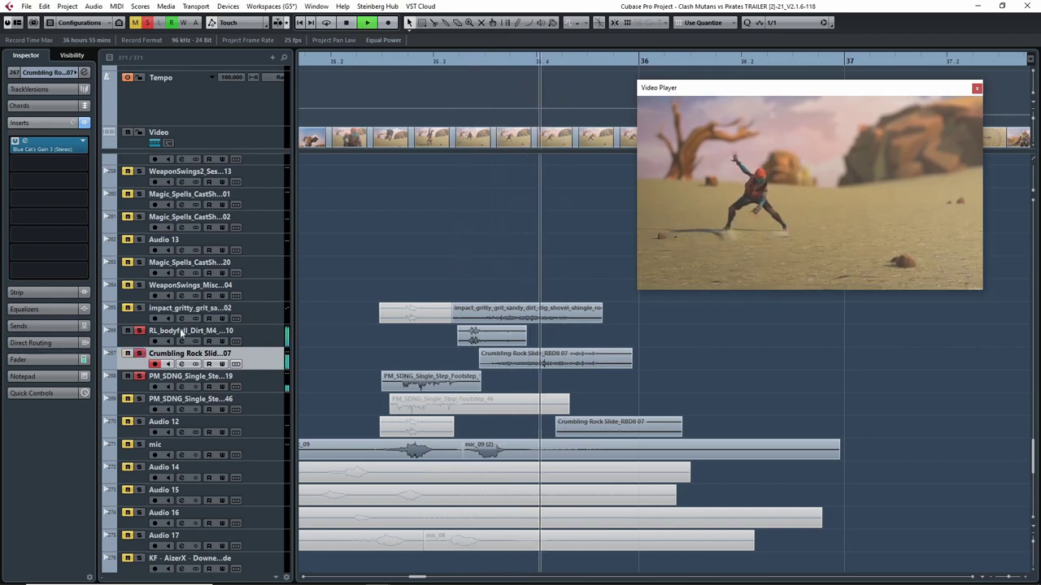
key("space")
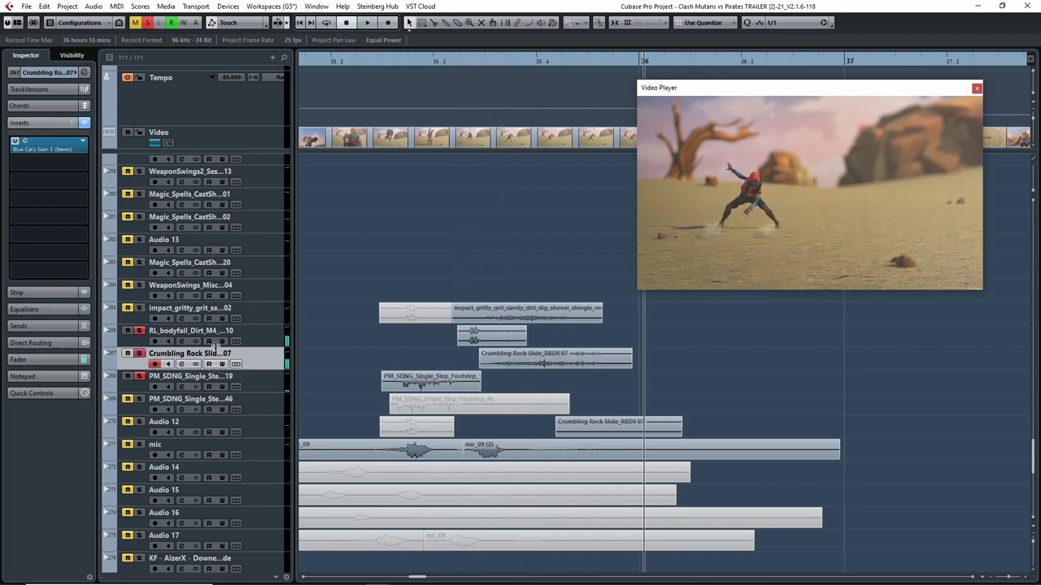
left_click(470, 60)
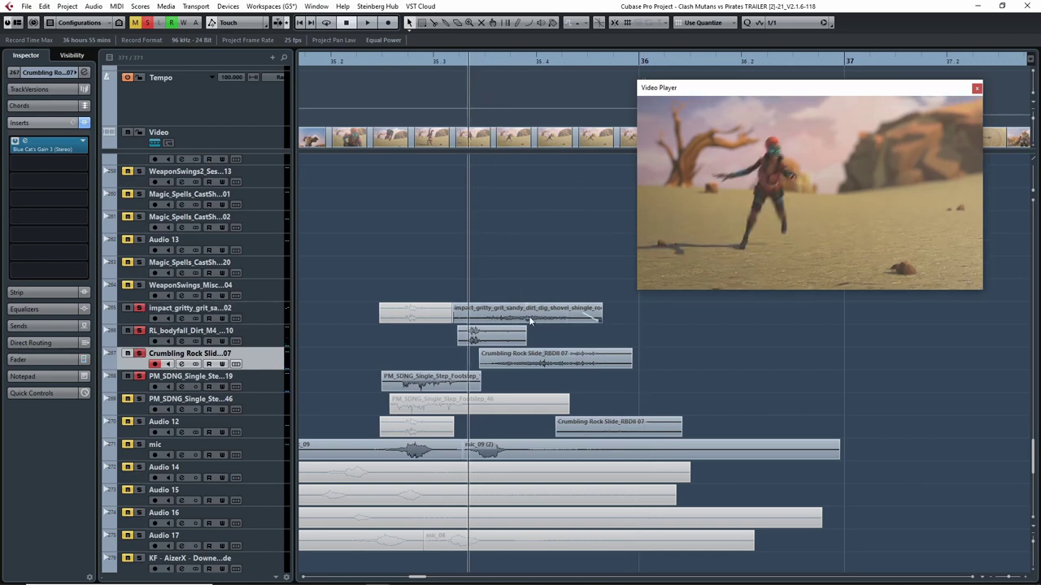
key("space")
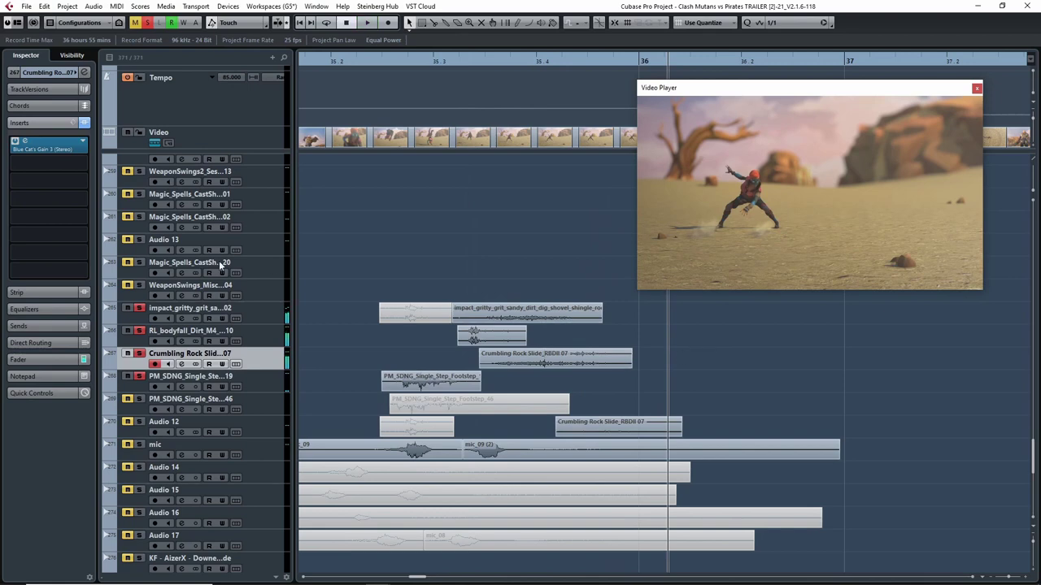
Add the Audio 12 track to the soloed landing layers and play them from just after beat 35.3
left_click(149, 431)
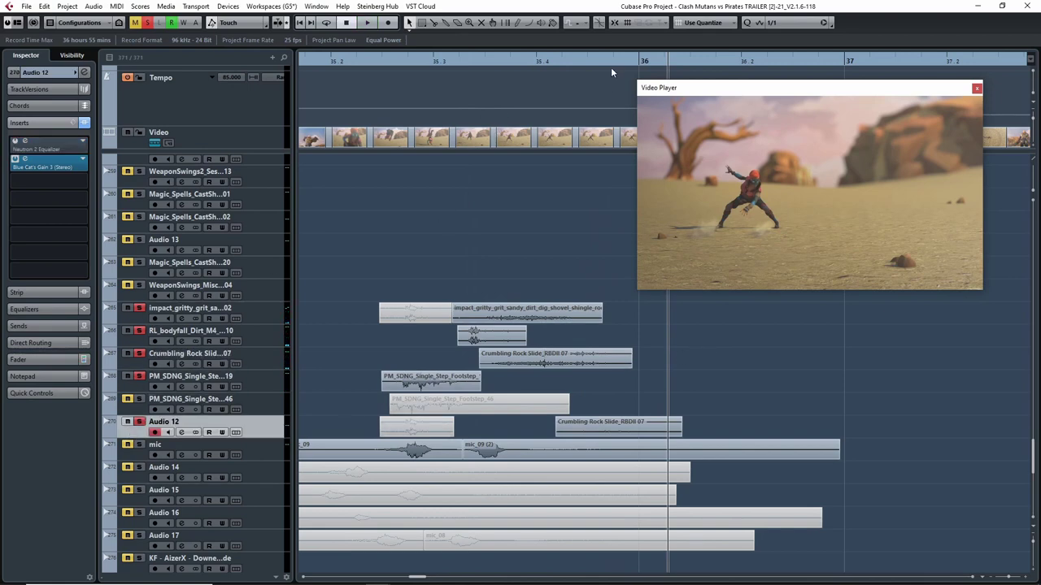
left_click_drag(569, 63, 483, 65)
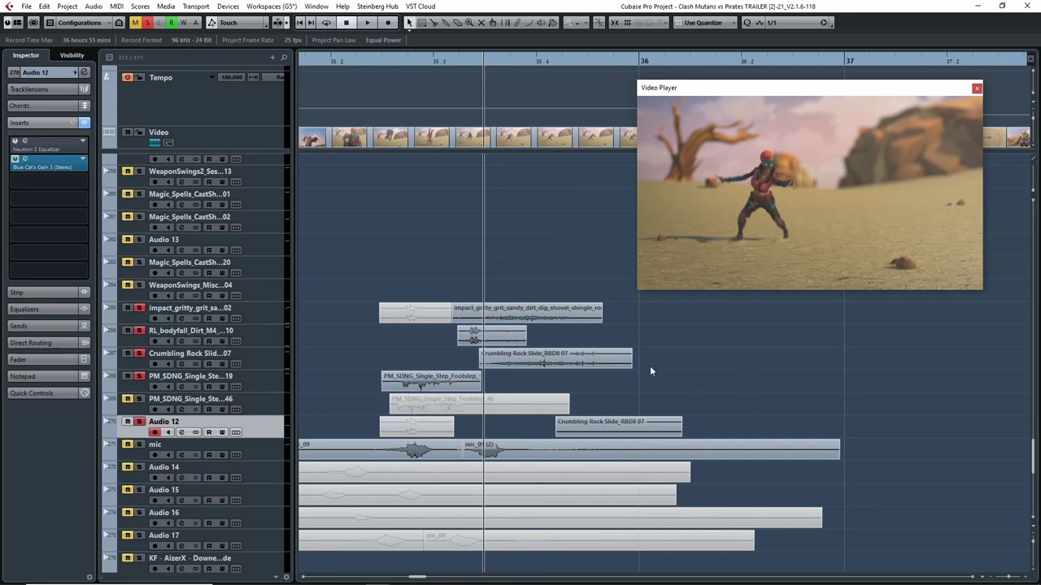
key("space")
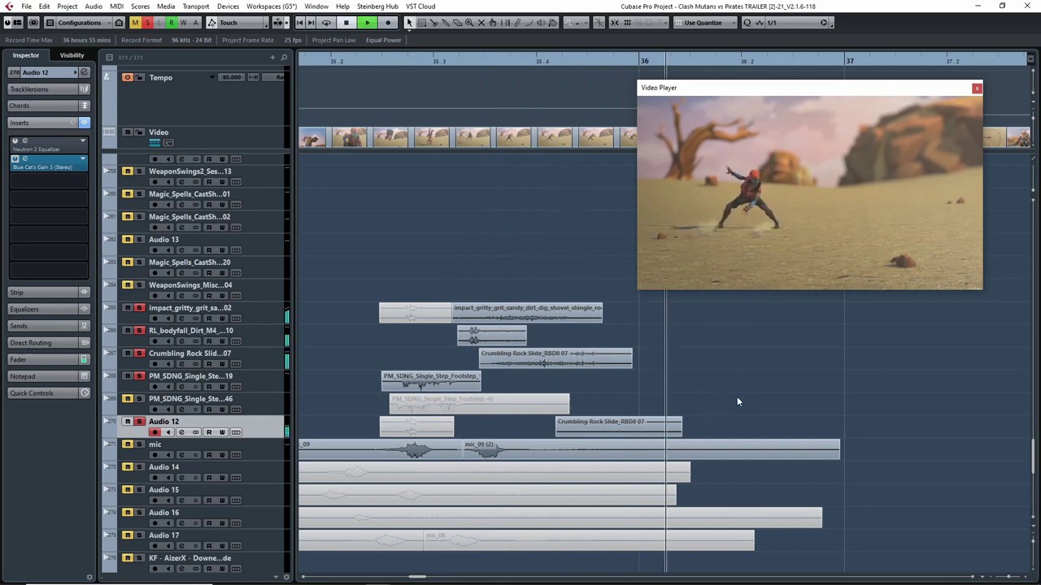
Select the Crumbling Rock Slide clip on Audio 12 and remove impact_gritty, RL_bodyfall_Dirt and Crumbling Rock Slide from the solo
left_click(614, 429)
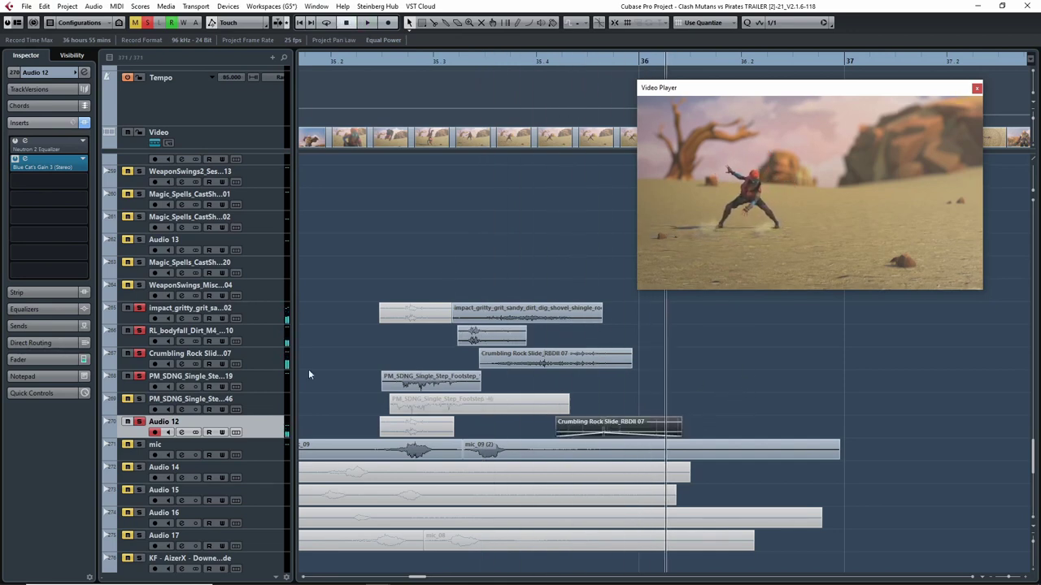
left_click(140, 322)
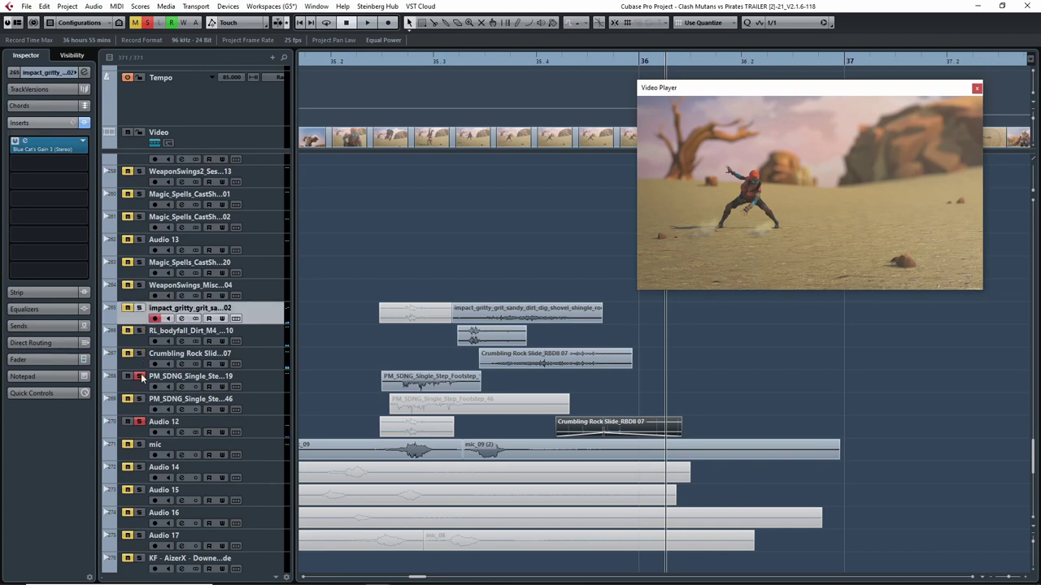
left_click(475, 65)
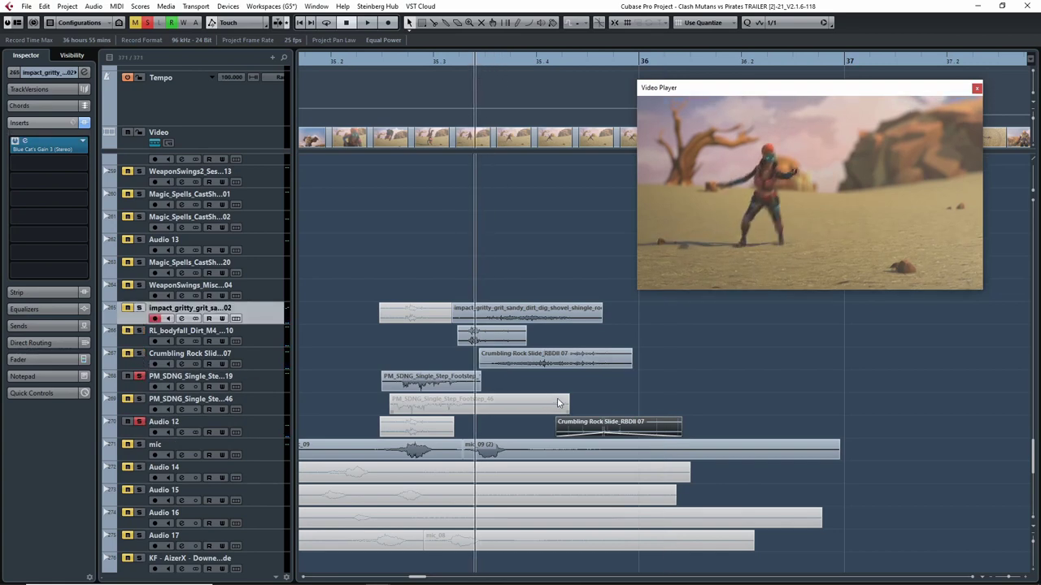
Copy the clip from the Crumbling Rock Slide track onto Audio 12 near bar 37 and trim off its beginning
left_click(550, 362)
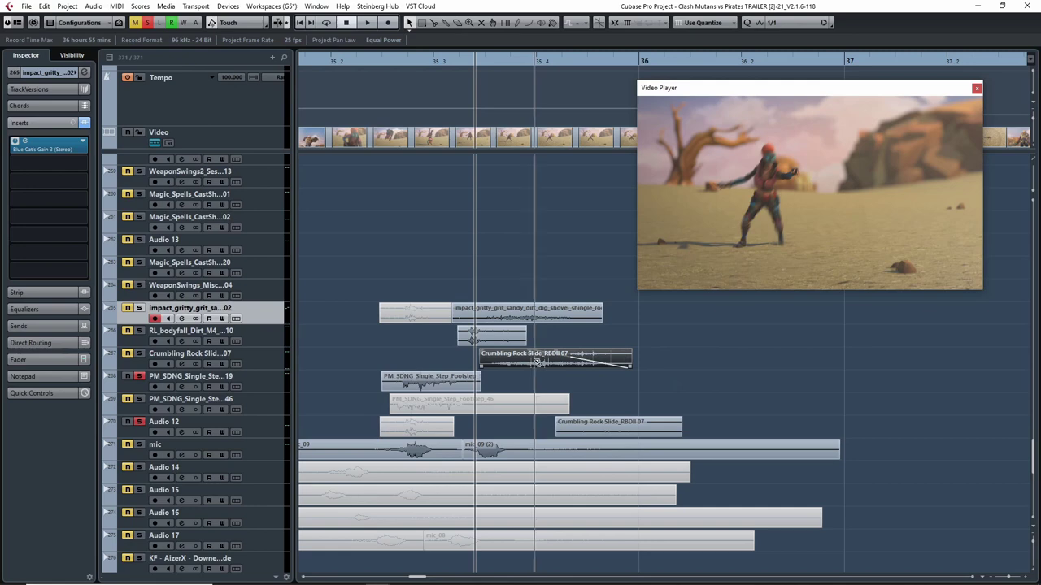
left_click_drag(510, 363, 793, 432)
left_click_drag(729, 436, 773, 435)
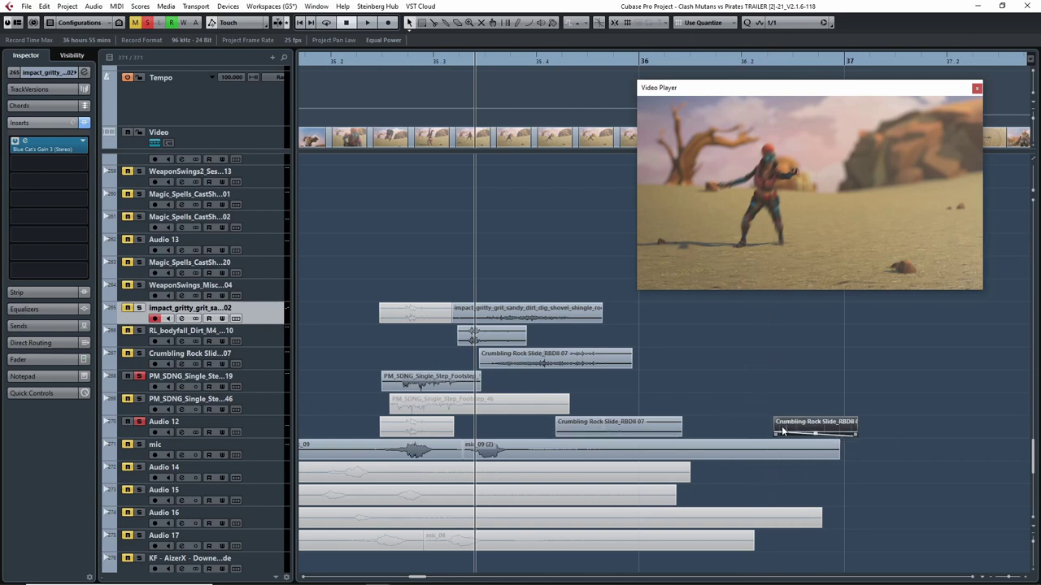
Delete the copied clip near bar 37 on Audio 12 and solo Crumbling Rock Slide alongside Audio 12 instead of PM_SDNG_Single_Step 19
mouse_move(777, 421)
left_mouse_down()
mouse_move(817, 422)
mouse_move(778, 425)
left_mouse_up()
key("Delete")
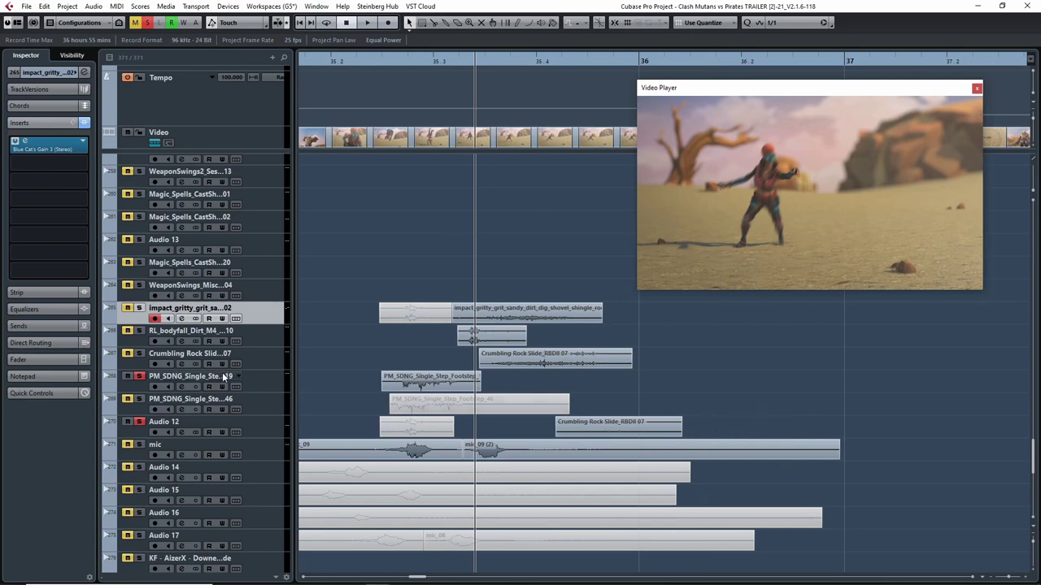
left_click(140, 353)
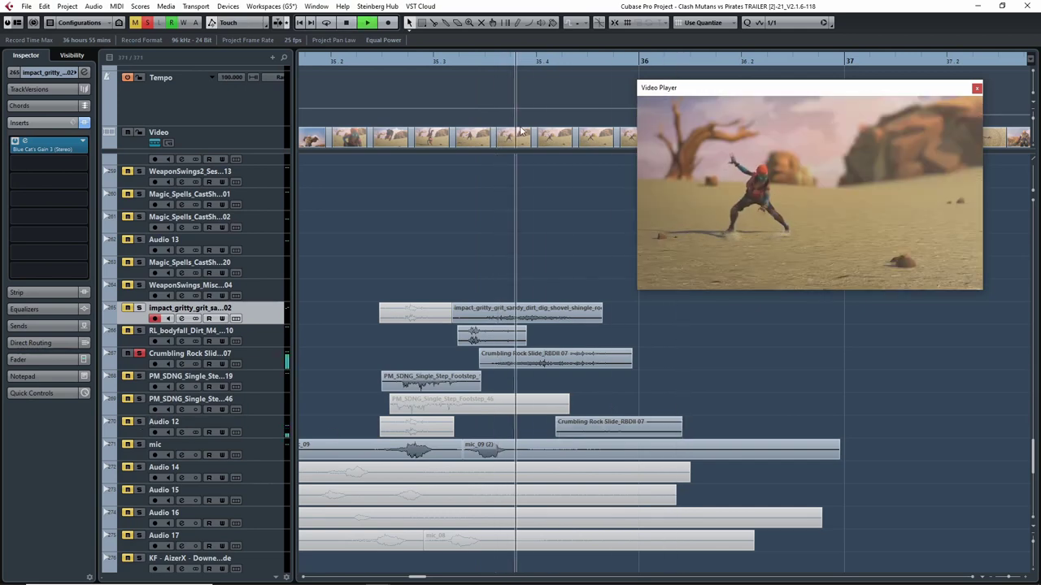
Play the soloed Crumbling Rock Slide and Audio 12 layers repeatedly from a little after beat 35.3
key("space")
left_click(483, 62)
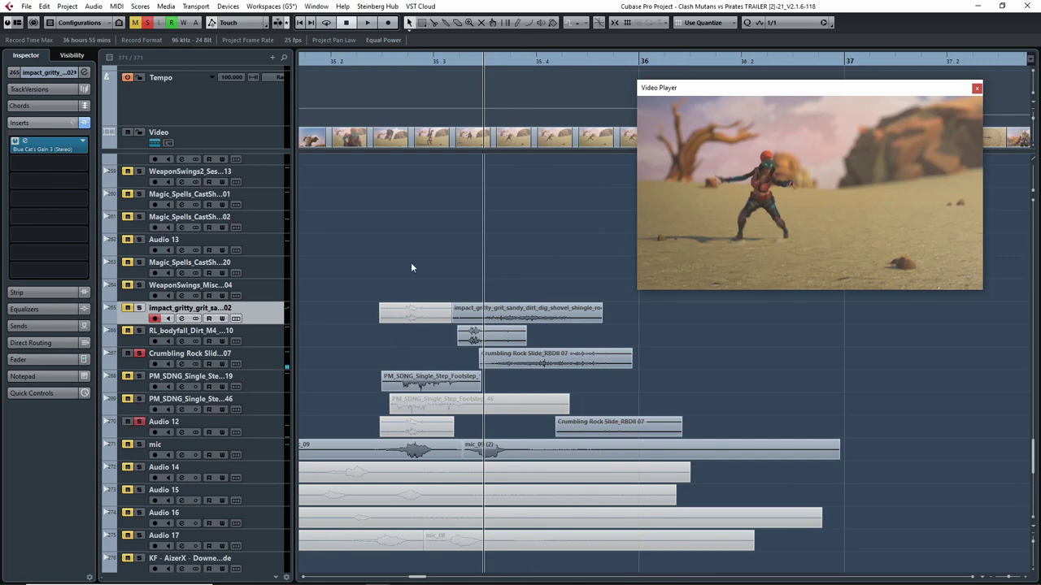
key("space")
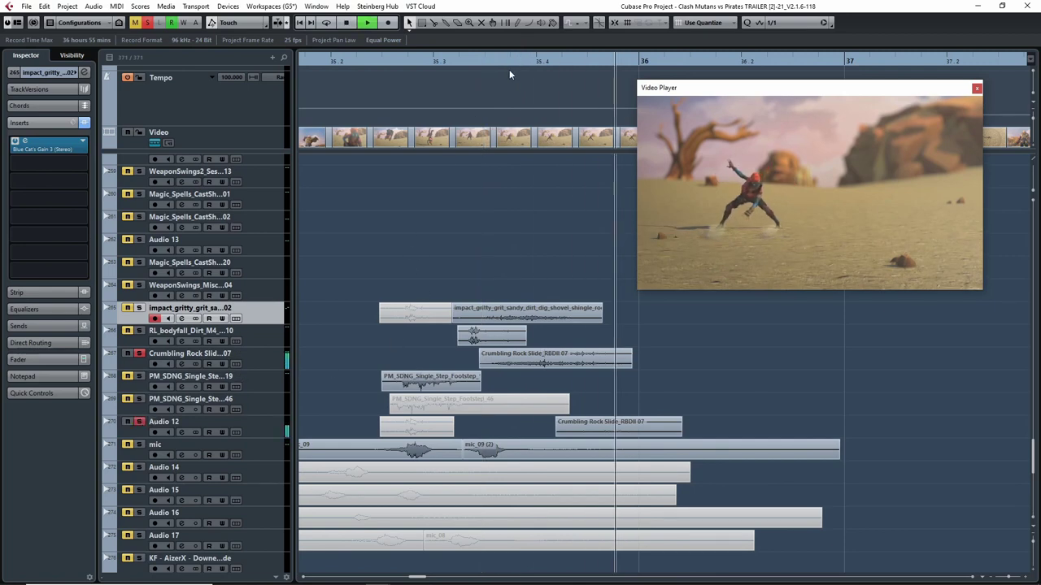
left_click(484, 62)
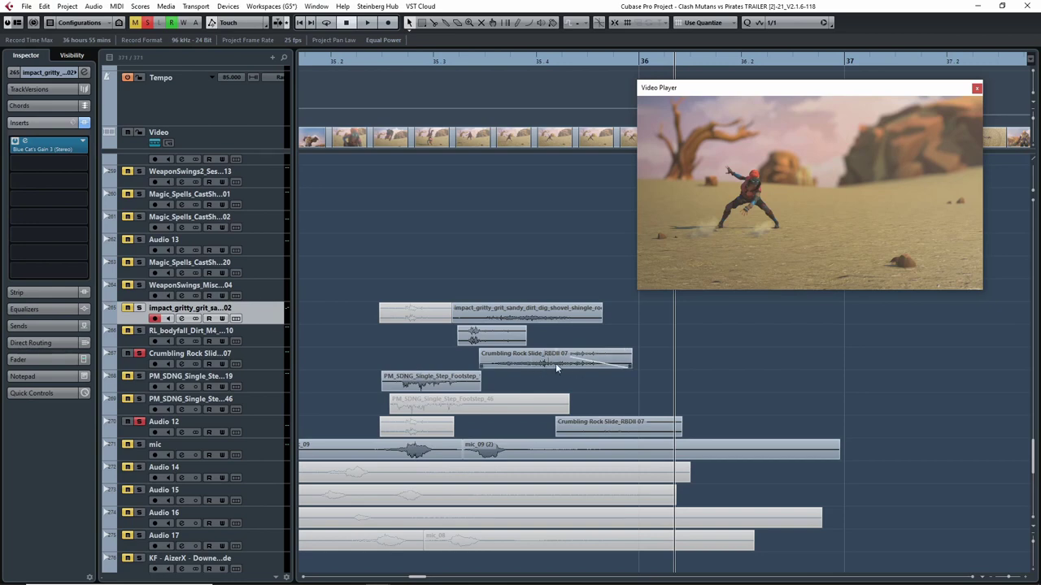
Copy the Crumbling Rock Slide clip to just after bar 36 on its own track, then delete the copy
left_click_drag(527, 362, 735, 352)
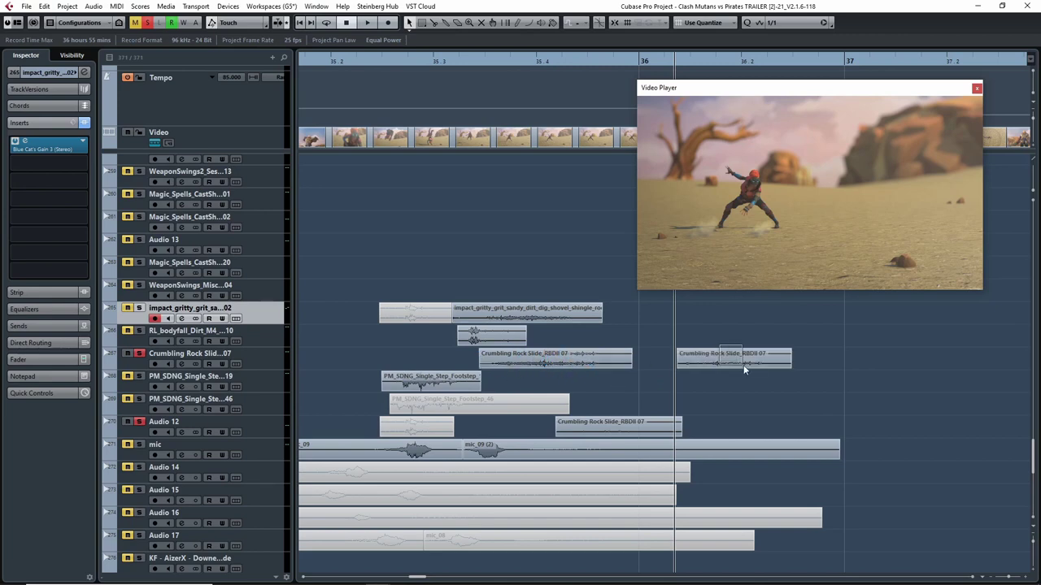
key("Delete")
Play the two soloed rock slide layers against the video from just after beat 35.2
key("g")
key("g")
key("g")
key("g")
key("g")
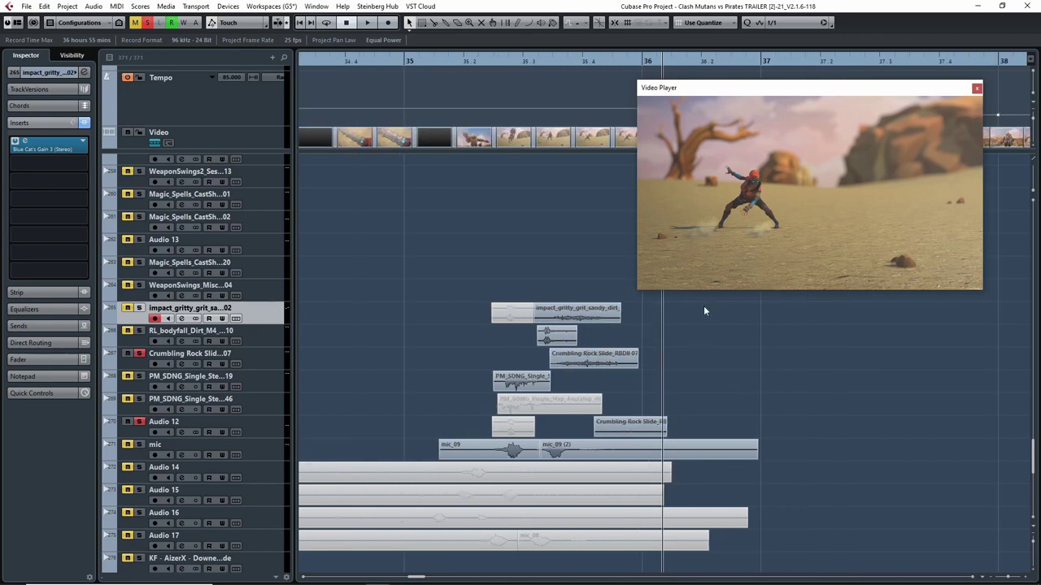
key("h")
key("h")
key("h")
key("h")
key("h")
key("h")
key("h")
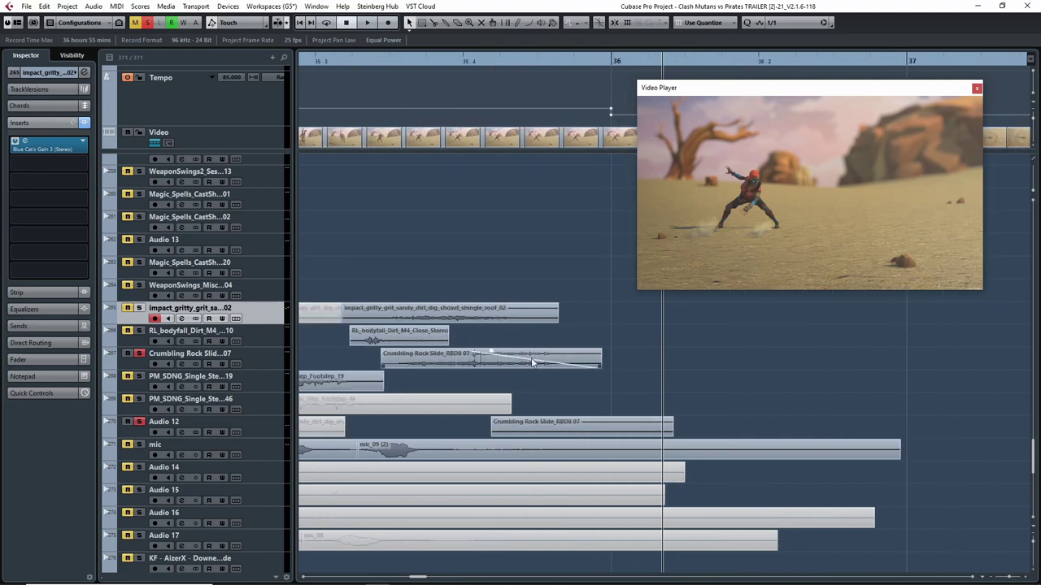
scroll(621, 382, "down", 2)
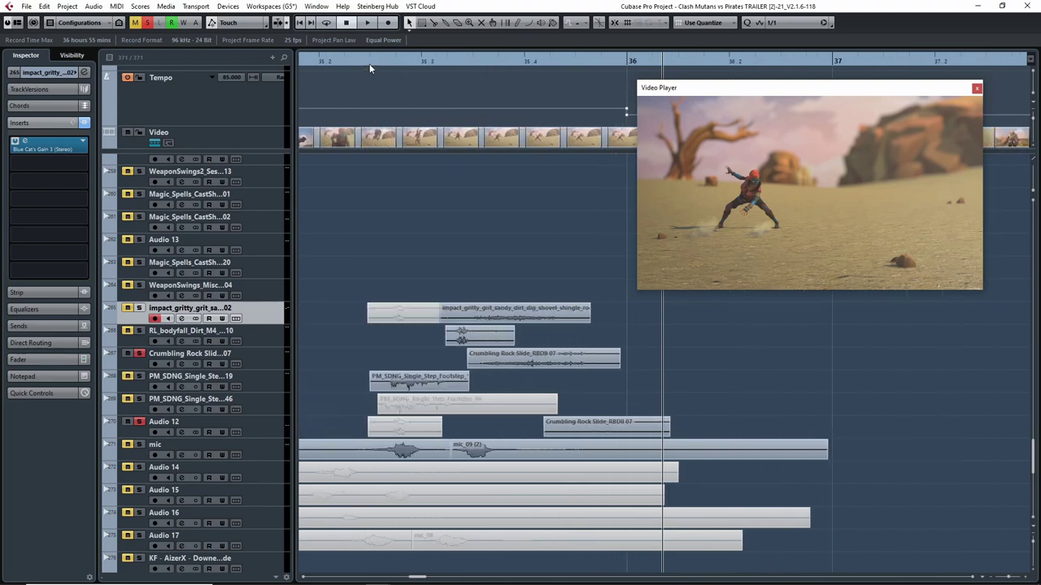
left_click(341, 62)
key("space")
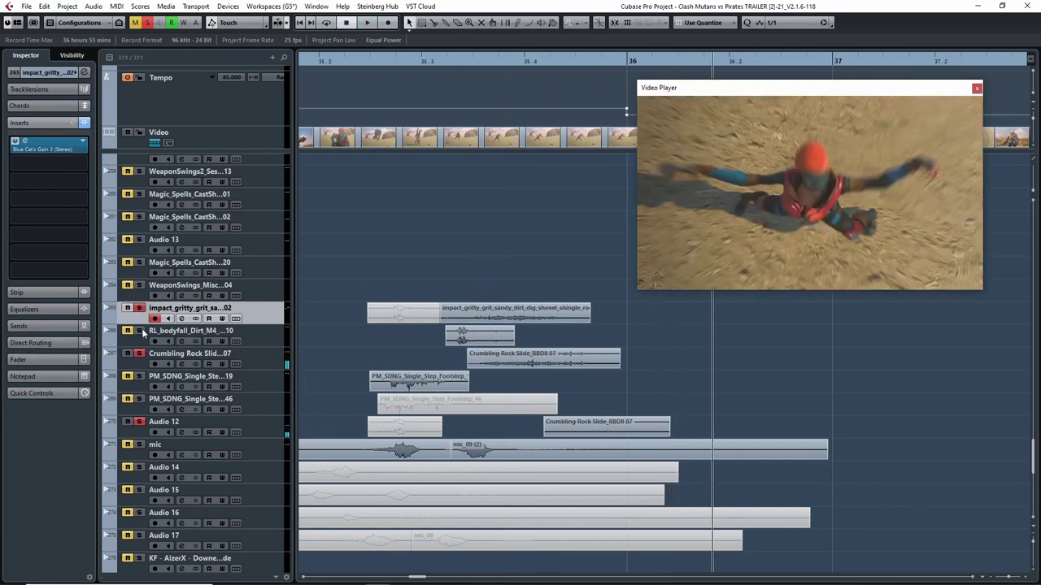
Add impact_gritty, RL_bodyfall_Dirt and PM_SDNG_Single_Step 19 to the solo and play all landing layers from just before beat 35.2
left_click(136, 392)
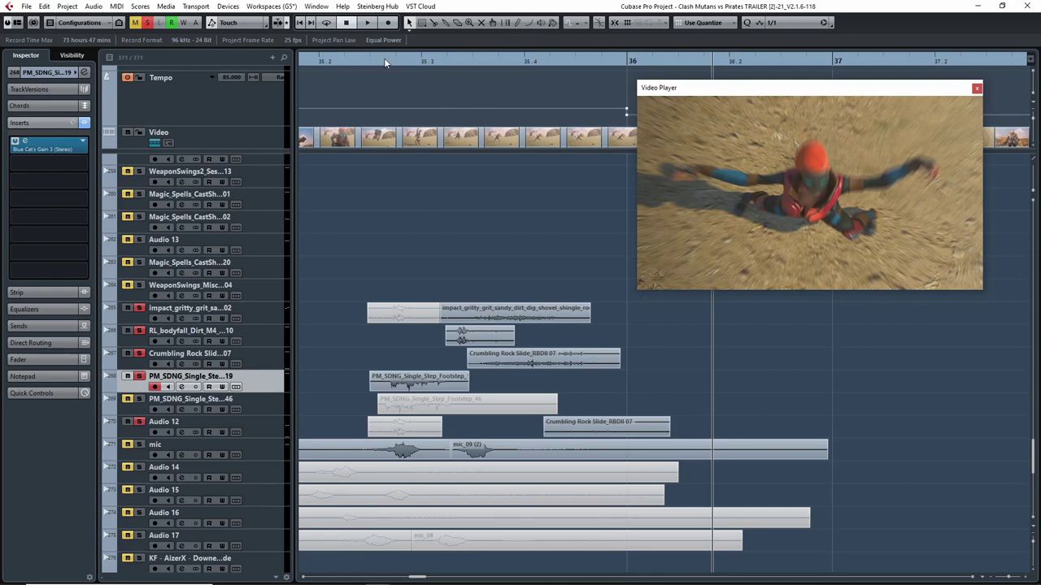
left_click(307, 62)
key("space")
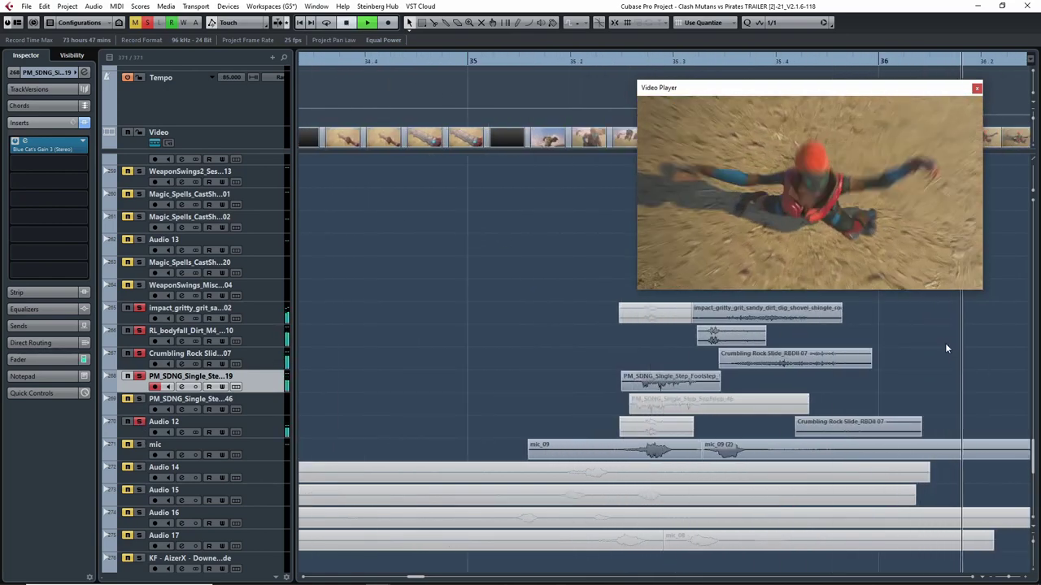
key("space")
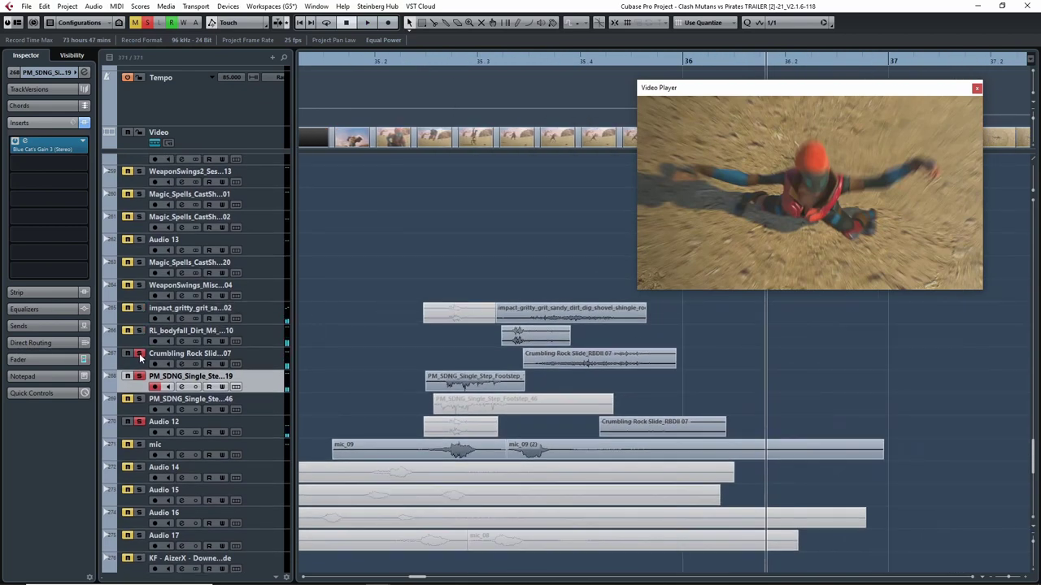
Clear the solo from the landing layers, solo the mic track and play it from just before beat 35.2
left_click(138, 423)
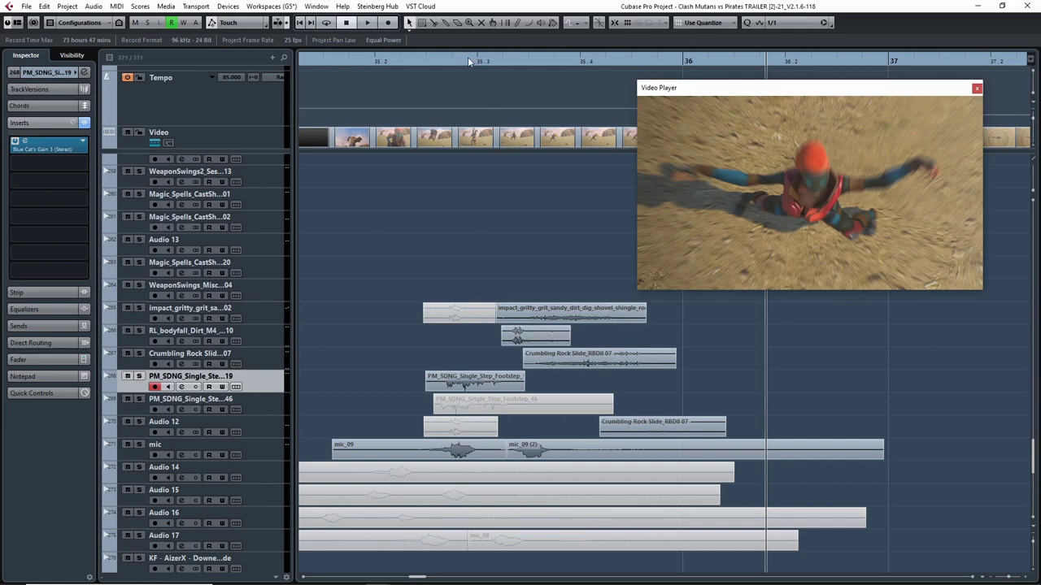
left_click(351, 61)
left_click(139, 445)
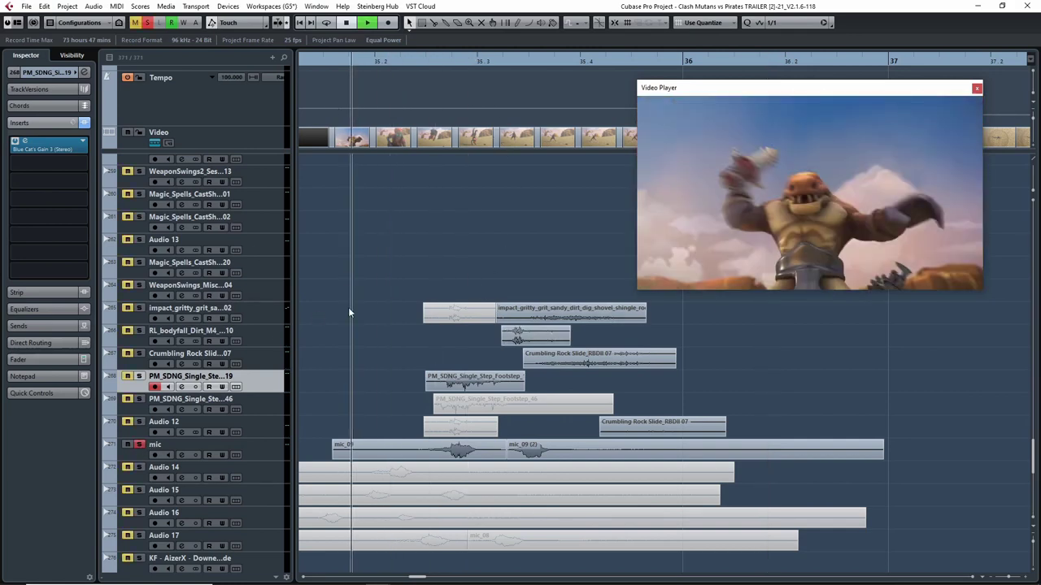
key("space")
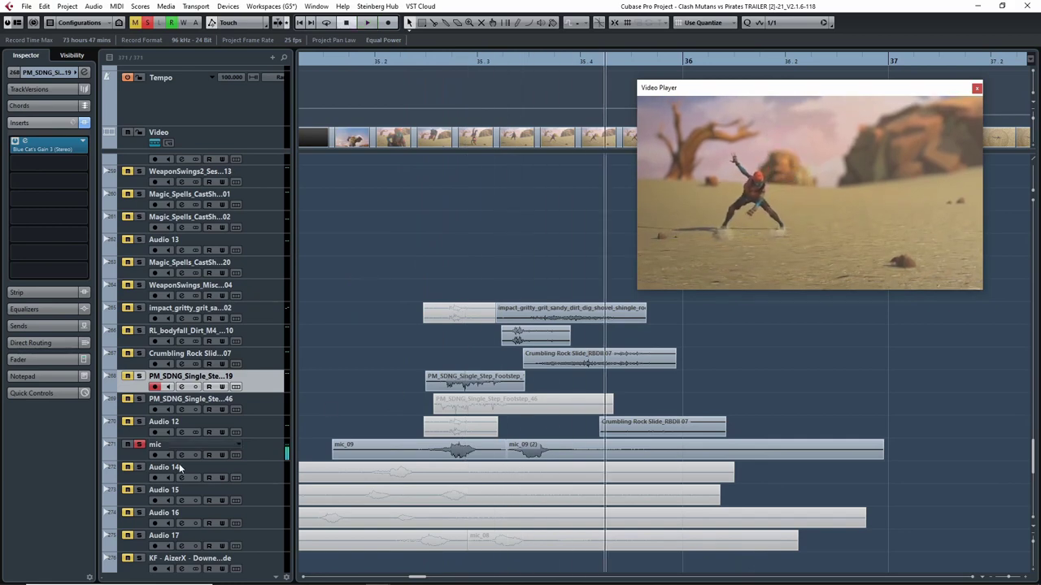
Bypass all inserts on the mic track and play the unprocessed recording repeatedly from just after beat 35.2
left_click(135, 454)
left_click(84, 122)
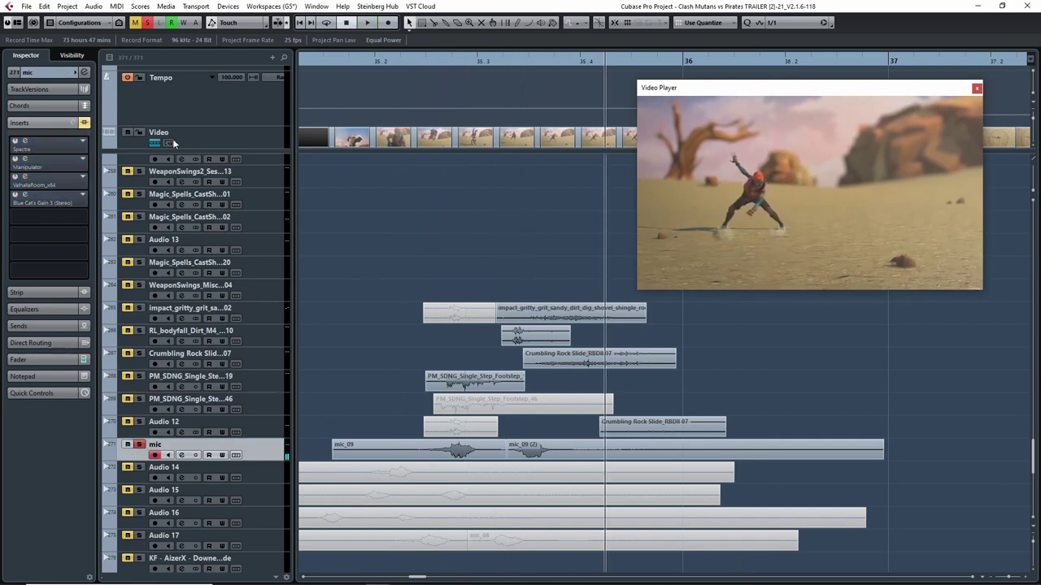
left_click(397, 62)
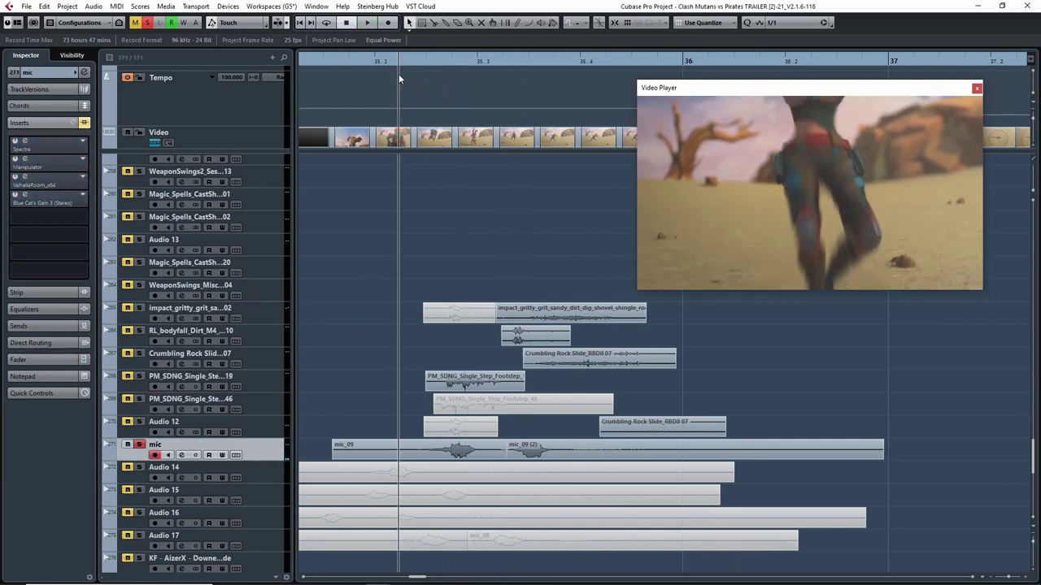
key("space")
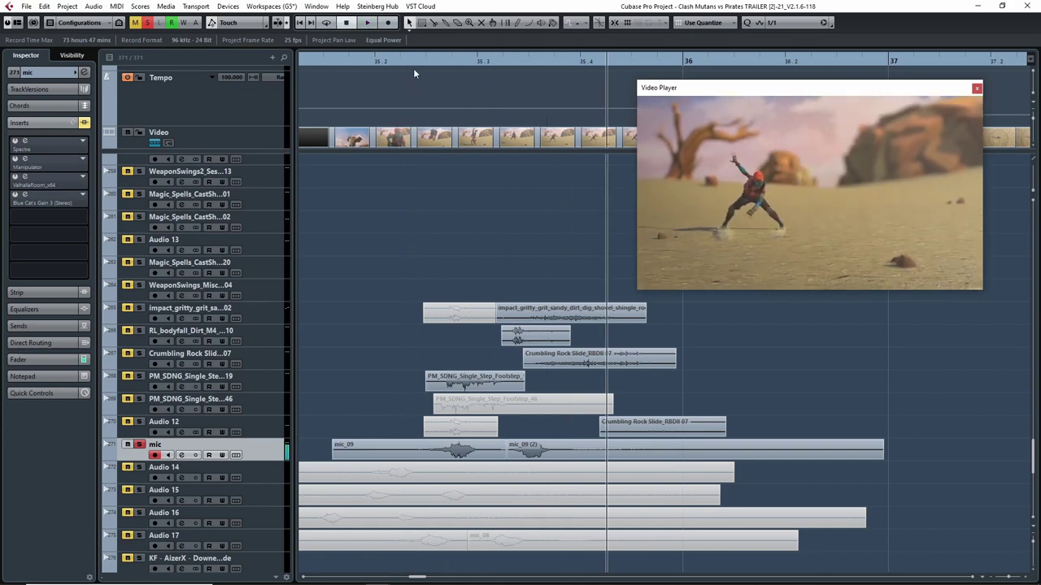
left_click(412, 62)
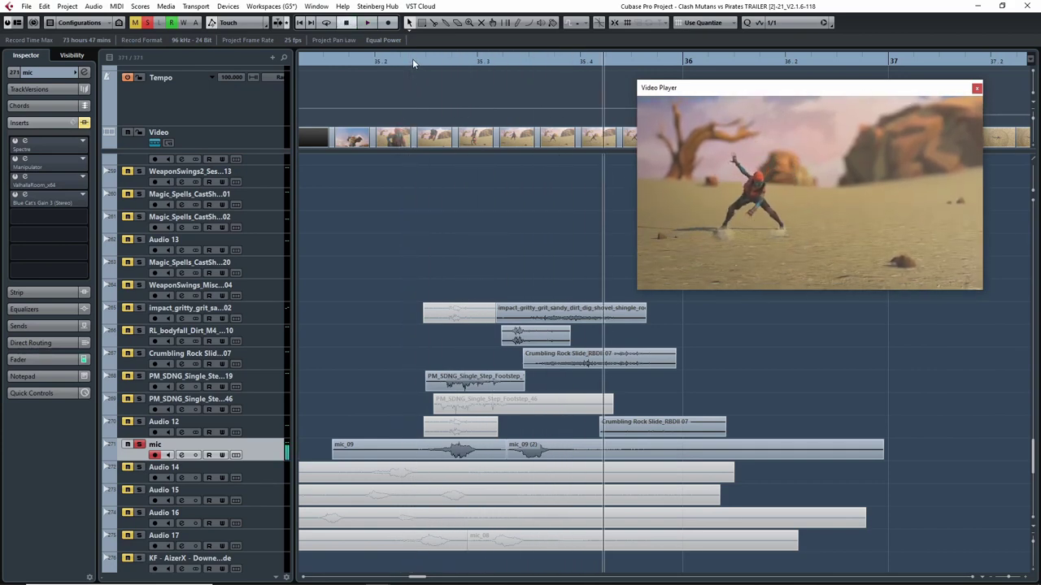
key("space")
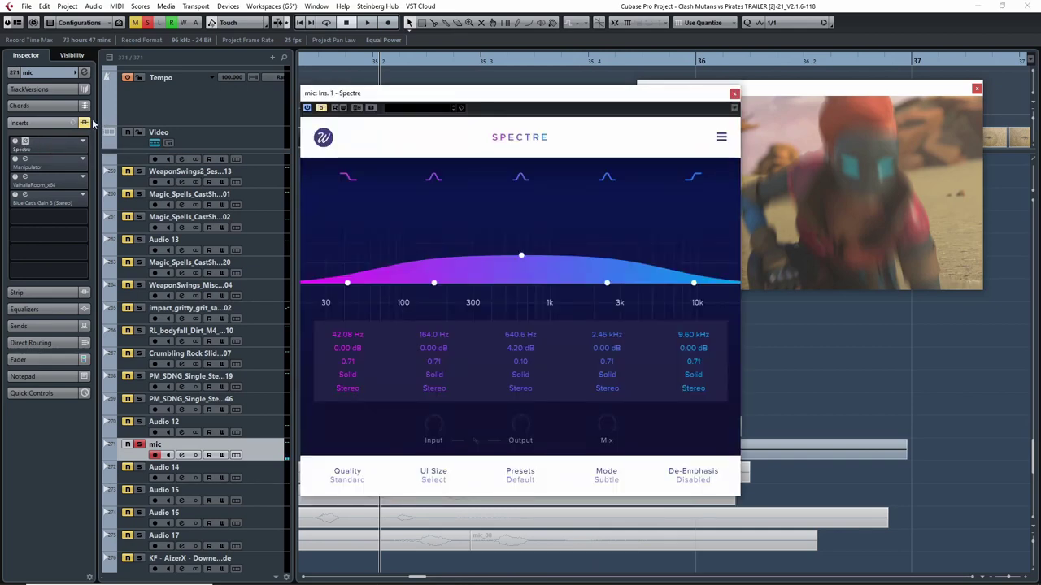
End the bypass of the mic track's inserts and switch off Manipulator, ValhallaRoom and Blue Cat's Gain, leaving only Spectre active
left_click(84, 123)
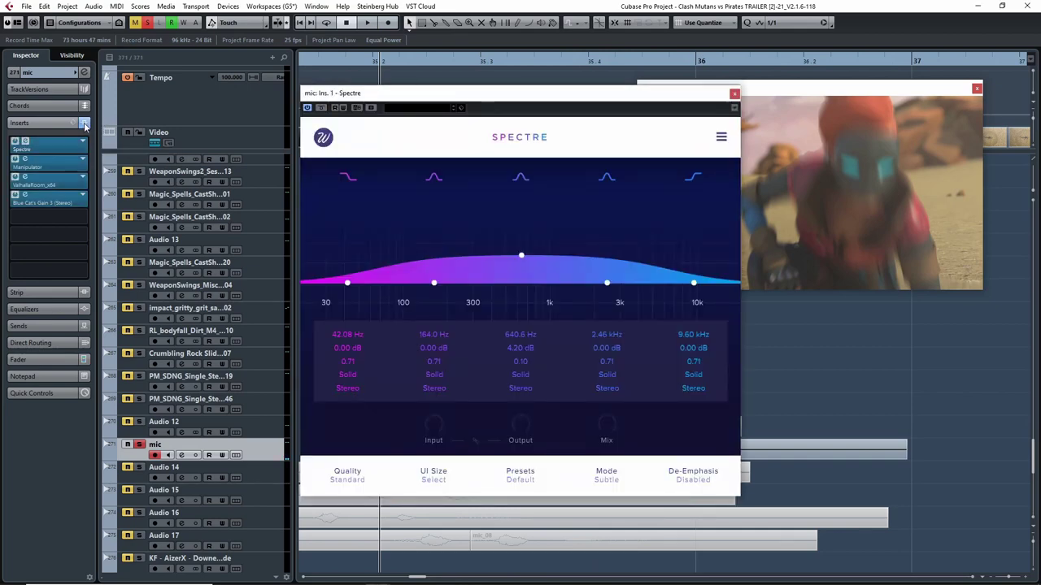
left_click(13, 162)
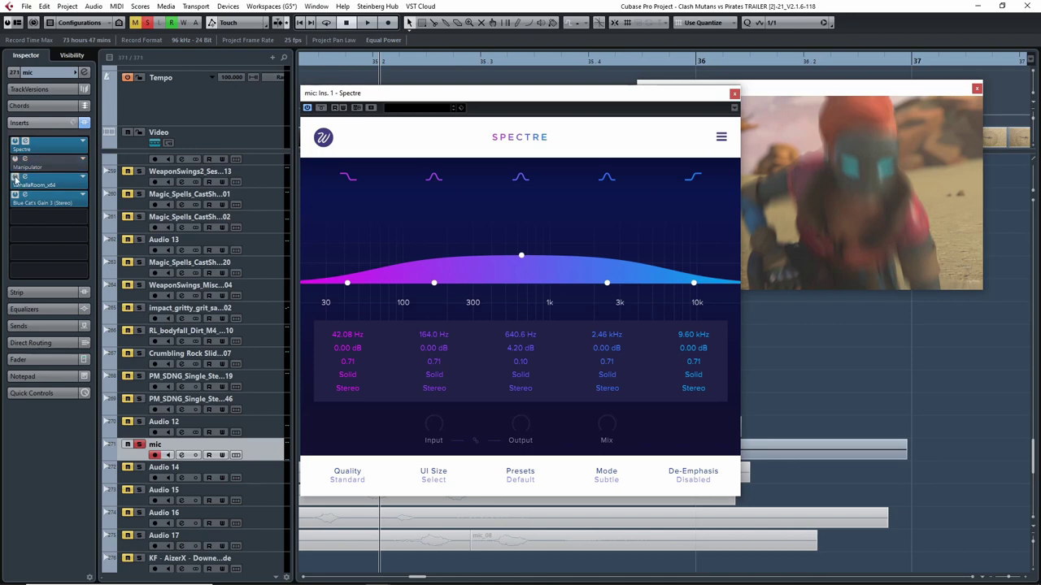
left_click(14, 195)
left_click(15, 178)
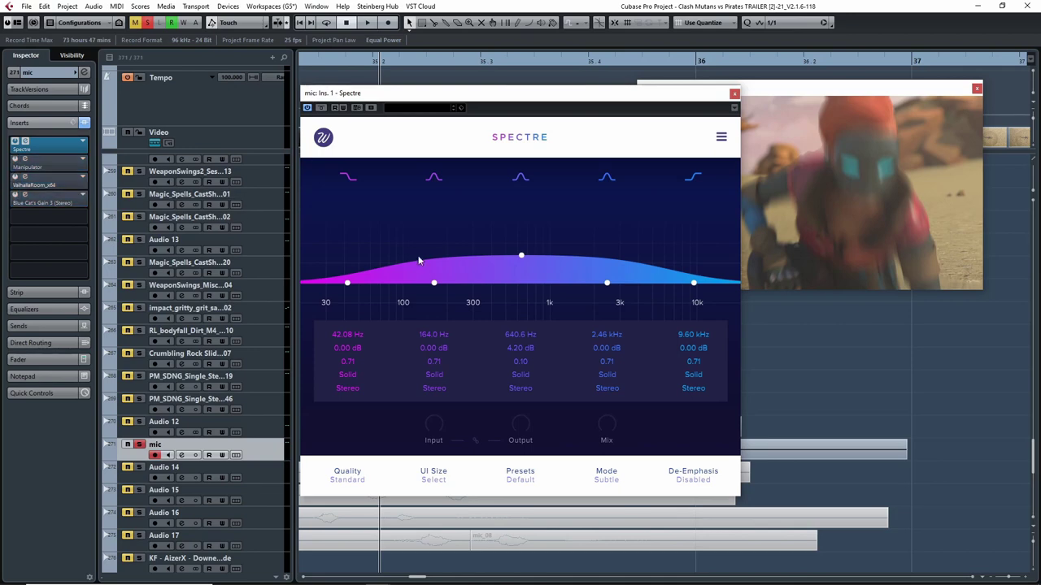
Reopen Spectre on the mic track and compare its bypassed and active sound by replaying from just after beat 35.2
left_click(734, 95)
left_click(73, 151)
left_click_drag(363, 98, 587, 93)
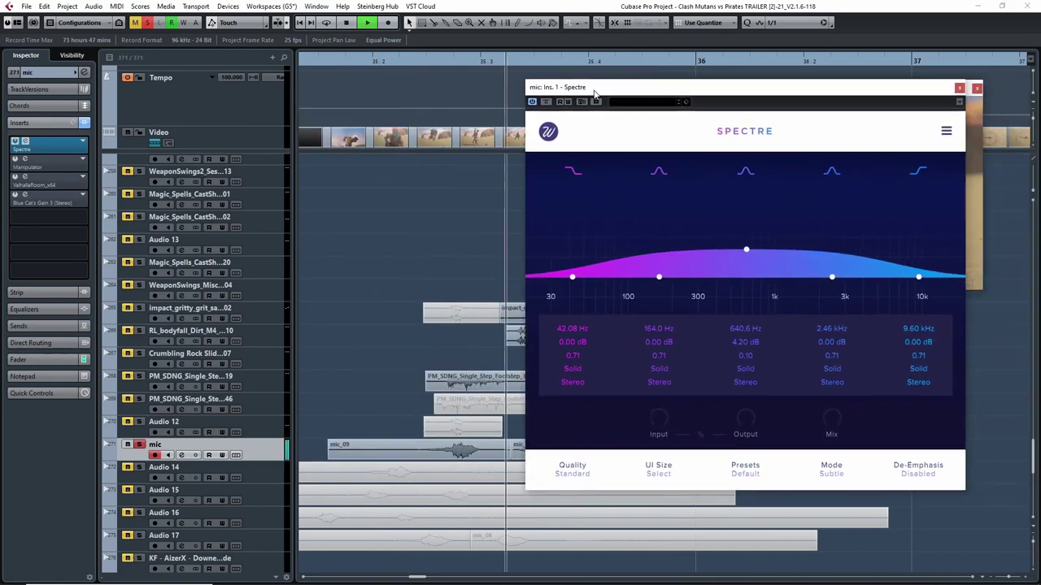
left_click(402, 62)
key("space")
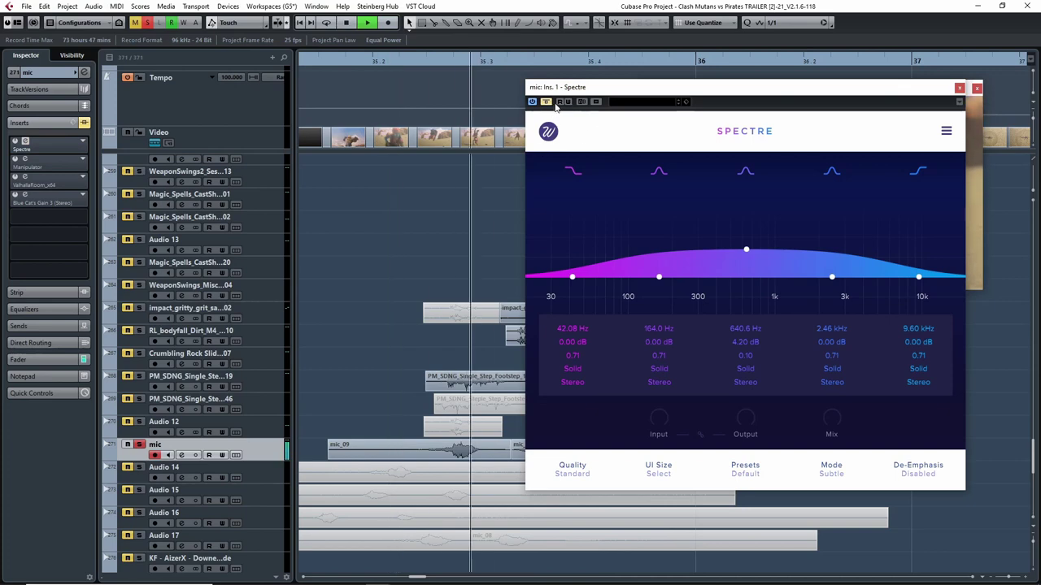
key("space")
left_click(547, 102)
left_click(387, 61)
key("space")
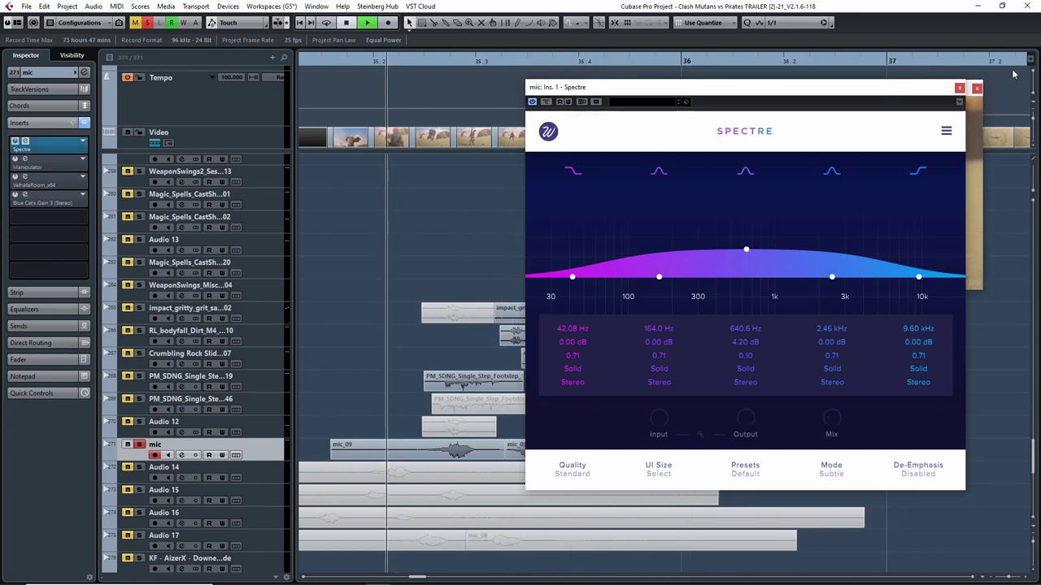
Close Spectre, stop playback, and switch the mic track's Manipulator insert back on, viewing its settings briefly
left_click(960, 88)
key("space")
left_click(16, 160)
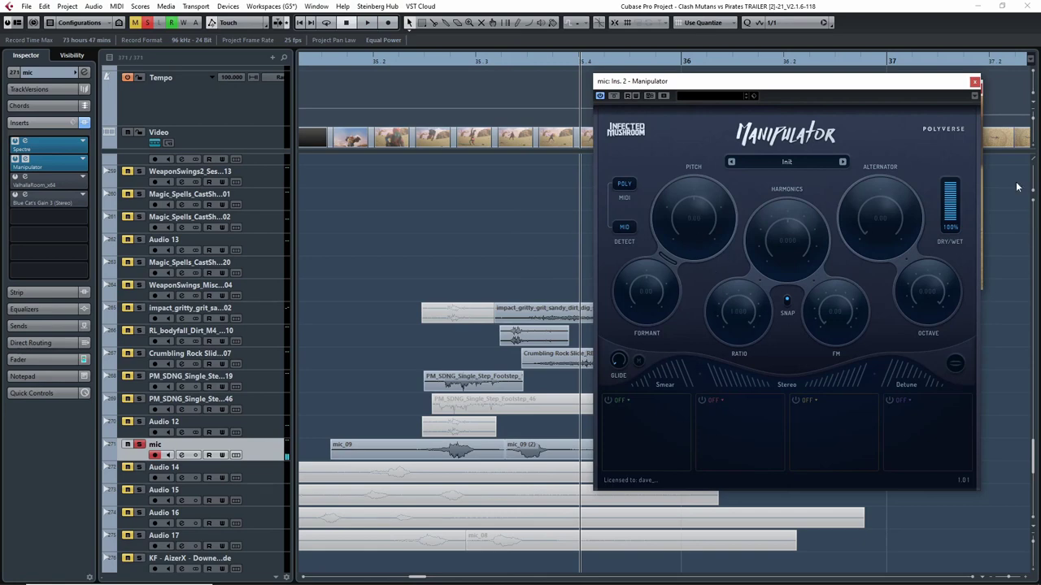
left_click(975, 84)
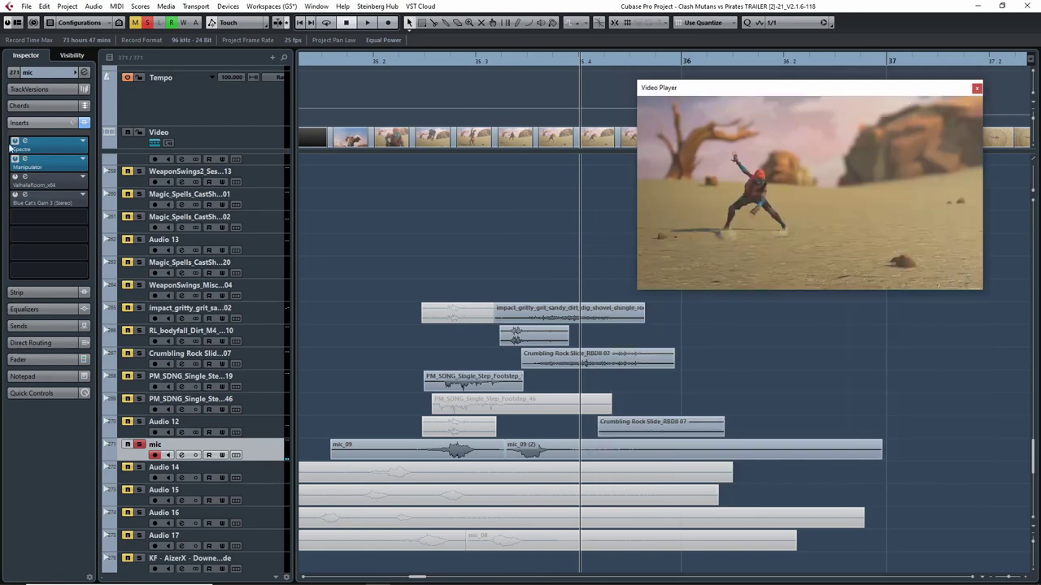
Switch ValhallaRoom back on, open its settings clear of the video, and play the mic track from just before beat 35.2
left_click(16, 178)
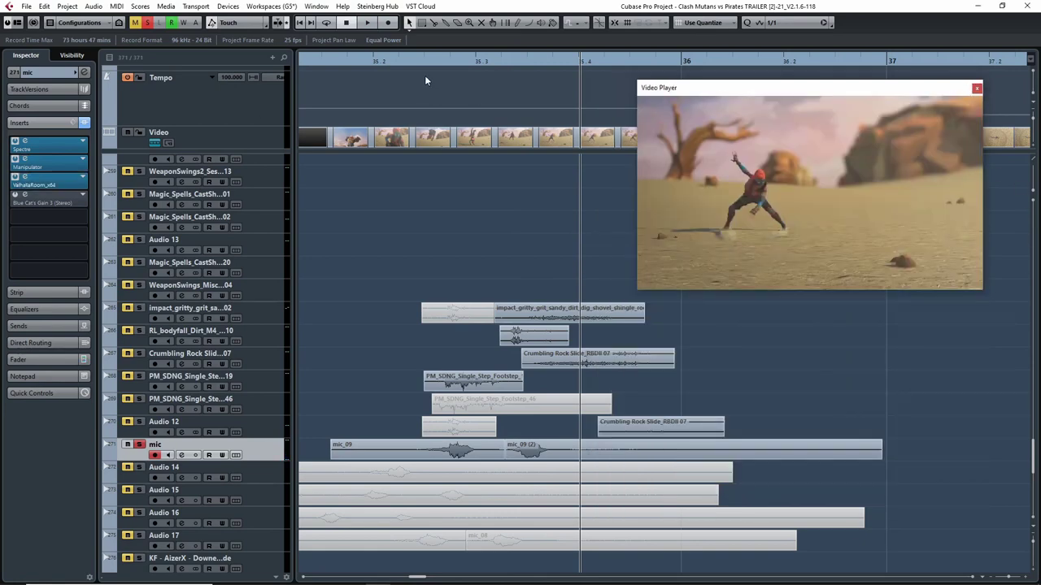
left_click_drag(398, 63, 371, 62)
left_click(27, 177)
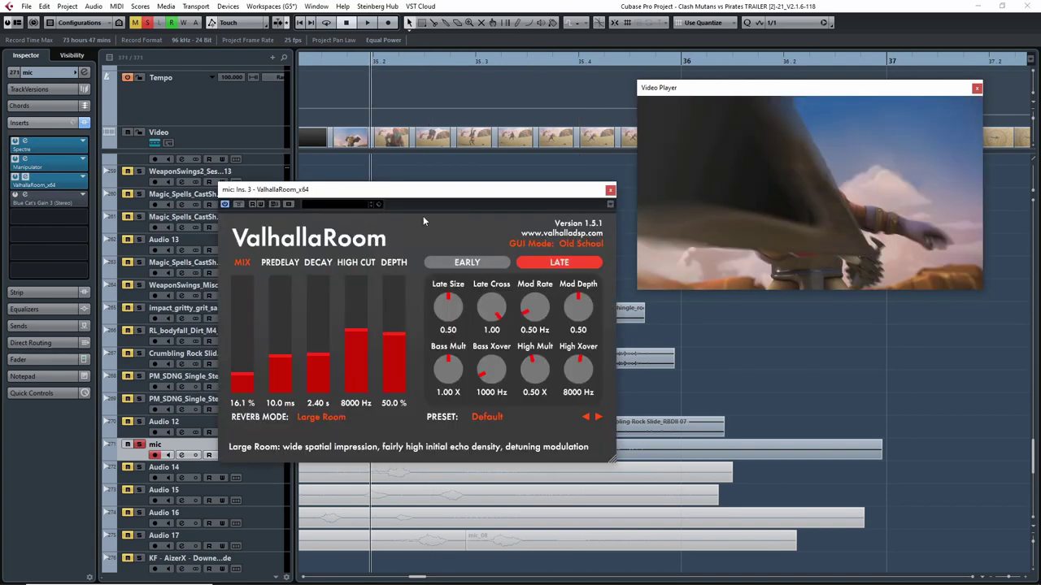
left_click_drag(450, 188, 329, 66)
key("space")
key("space")
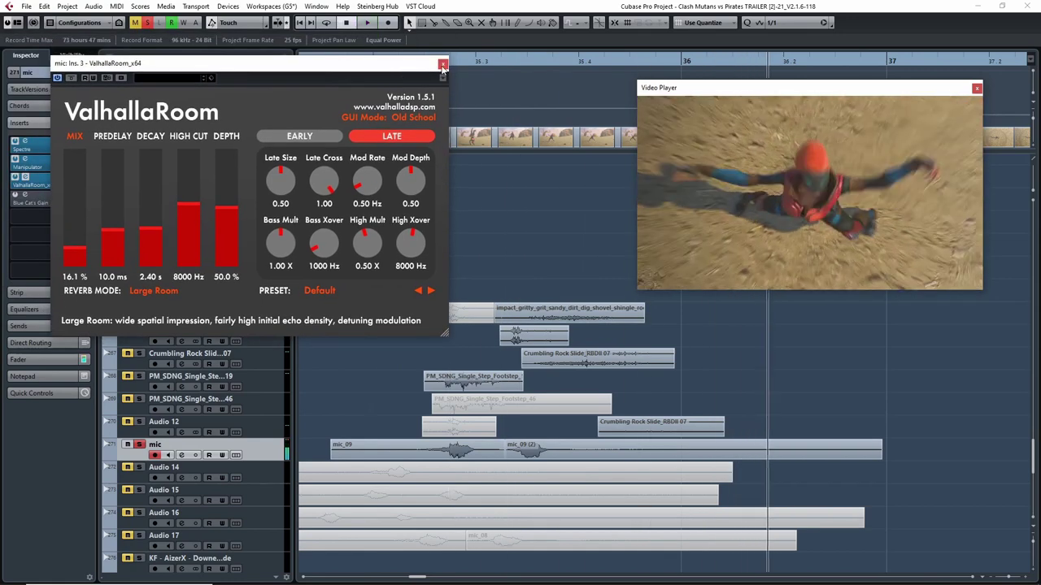
Replay the mic track with Spectre, Manipulator and ValhallaRoom active from just before beat 35.2, then close the reverb's window
left_click_drag(566, 59, 372, 98)
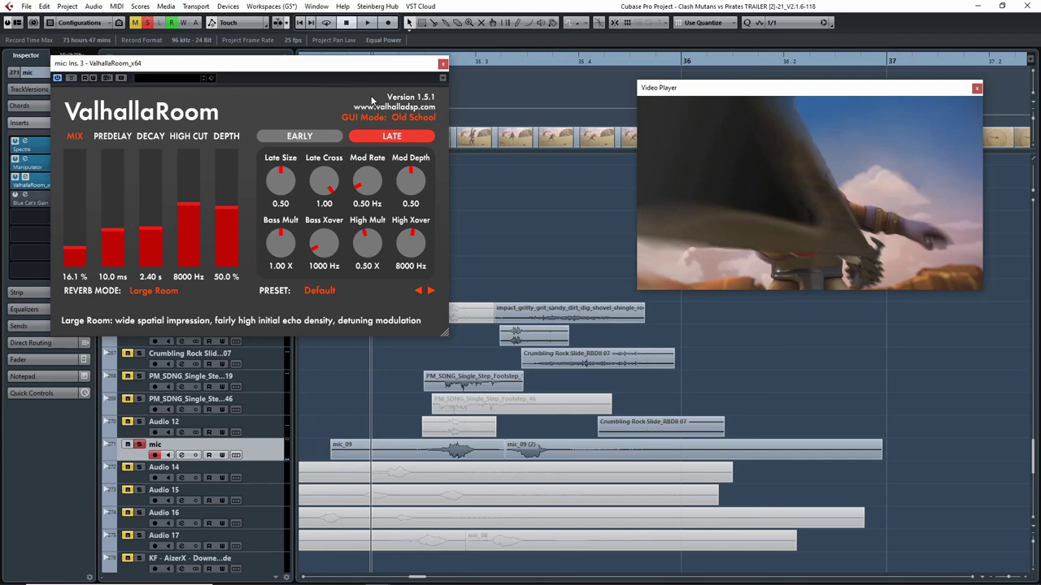
key("space")
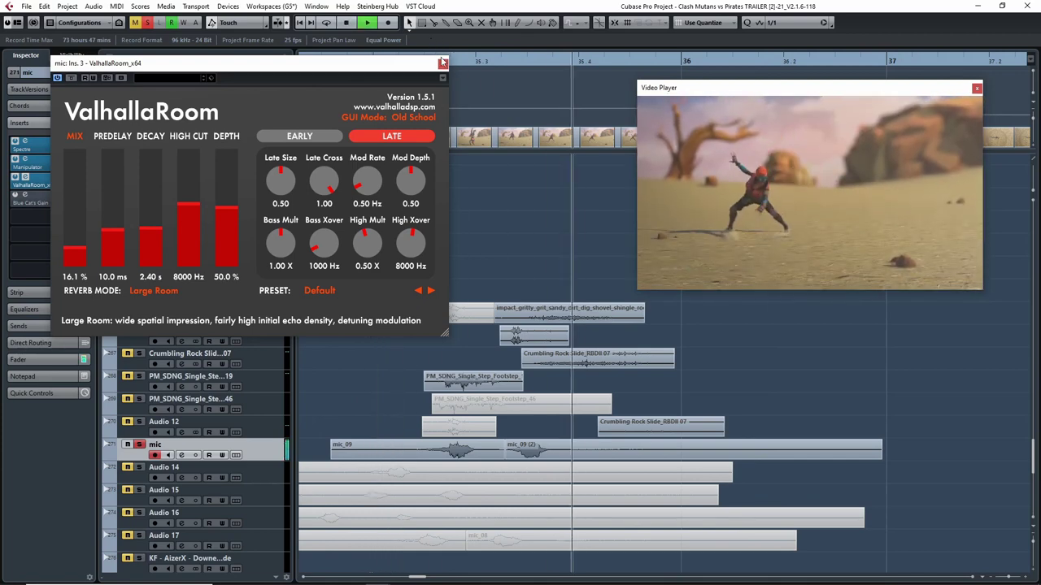
key("space")
left_click(442, 63)
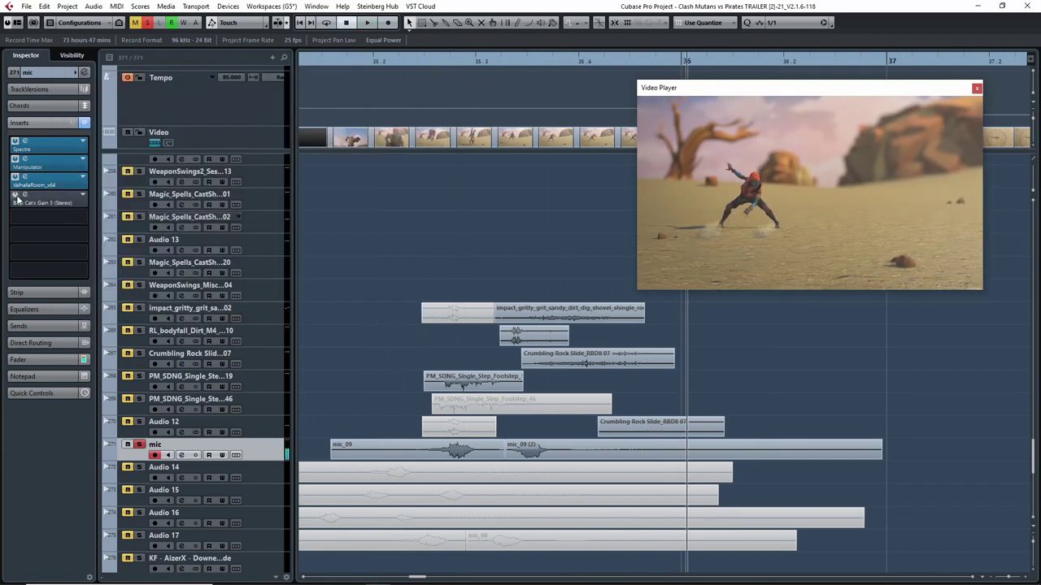
Switch the mic track's Blue Cat's Gain 3 insert back on and briefly view its settings
left_click(16, 197)
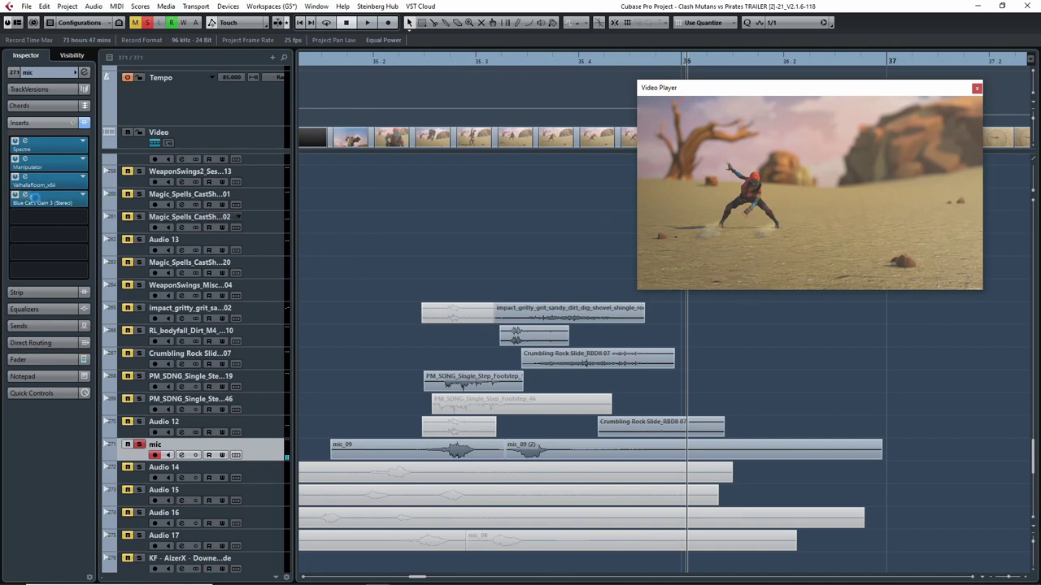
left_click(33, 198)
left_click(641, 195)
Solo the tracks from impact_gritty_grit through mic and play the layered landing sounds from just before beat 35.2
left_click_drag(409, 63, 378, 65)
left_click(149, 313)
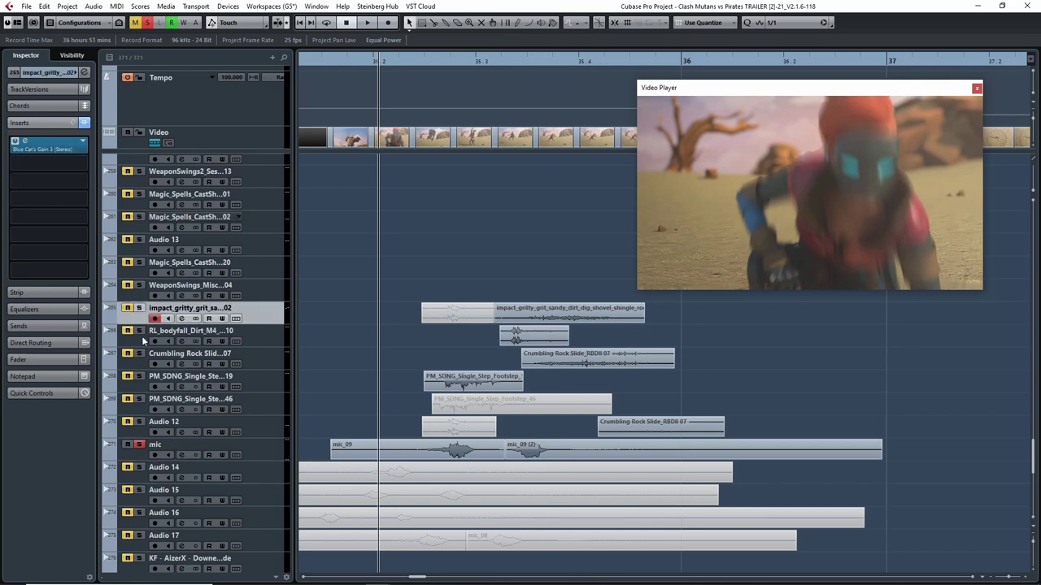
left_click(143, 452, "shift")
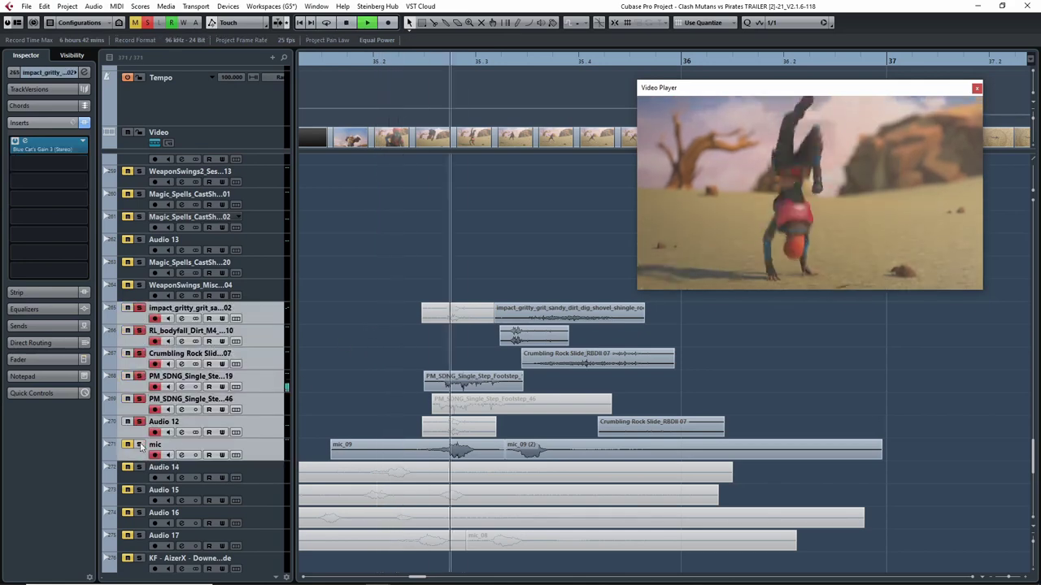
left_click(356, 64)
key("space")
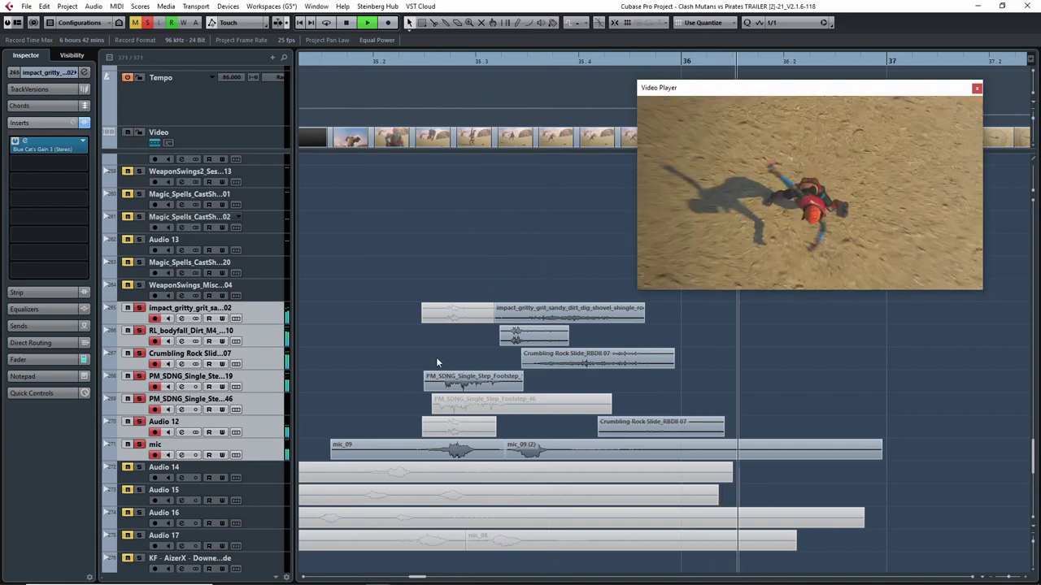
key("space")
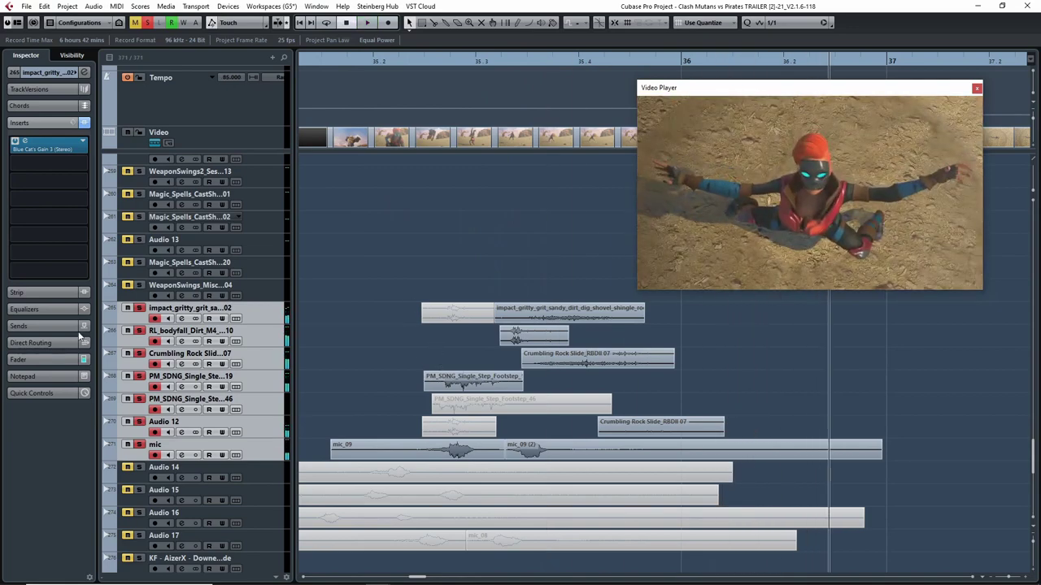
Clear all solos and solo the Nash_Ultimate_Scream track in the Character SFX folder
left_click(151, 21)
scroll(556, 347, "down", 15)
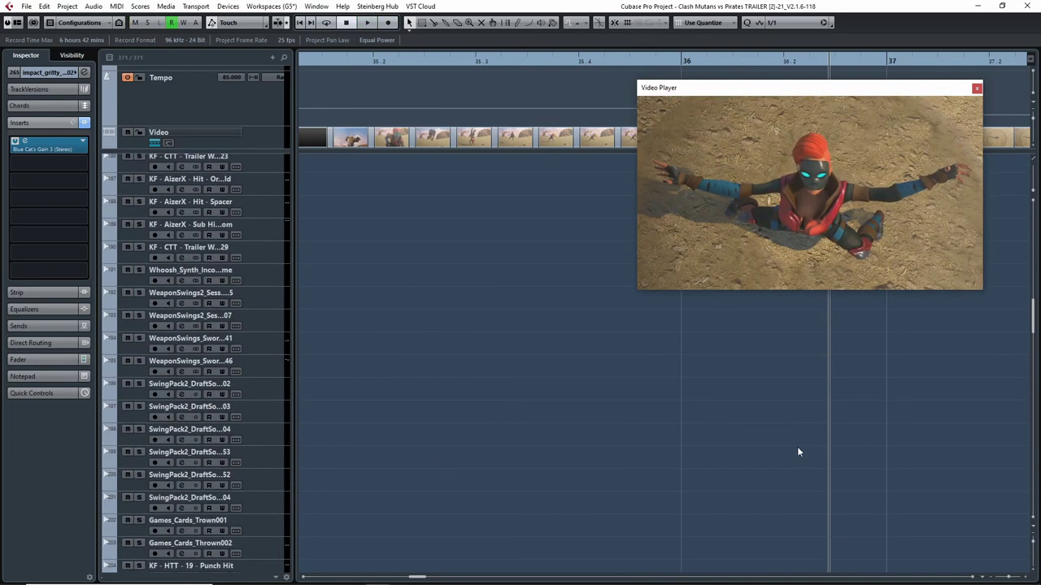
scroll(787, 449, "up", 15)
left_click_drag(847, 370, 439, 431)
left_click(146, 216)
key("g")
key("g")
key("g")
key("g")
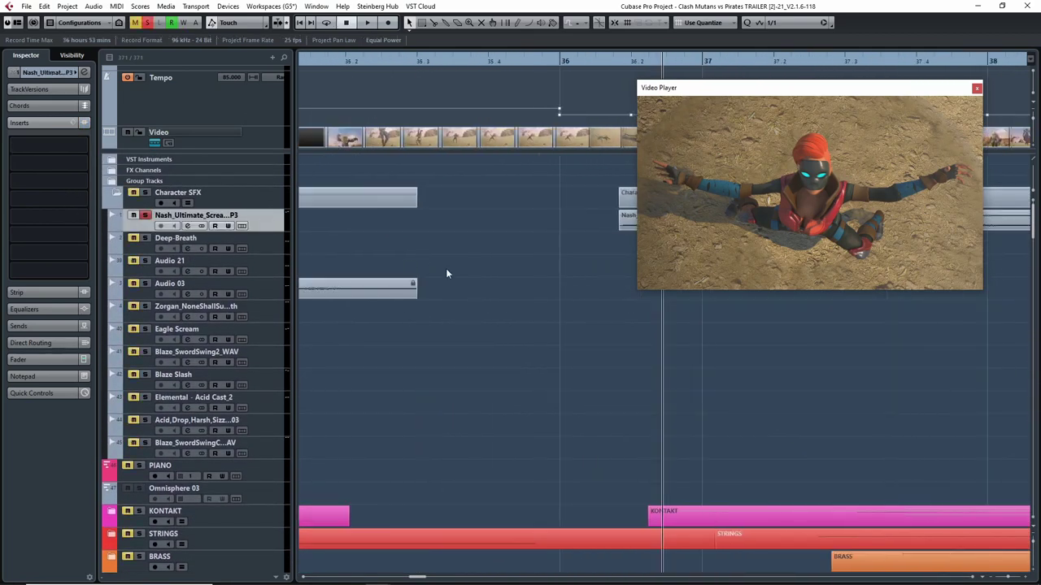
Play the soloed scream from just after bar 36 through the following shots, viewing its surrounding clips, and stop playback
left_click_drag(743, 349, 376, 284)
key("g")
key("g")
key("g")
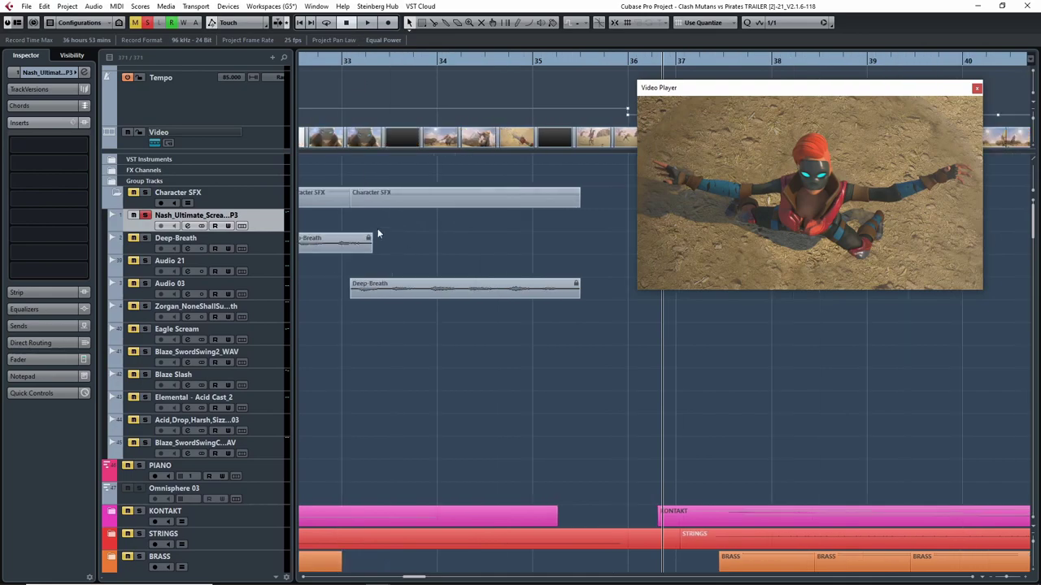
left_click_drag(424, 237, 224, 239)
left_click(480, 73)
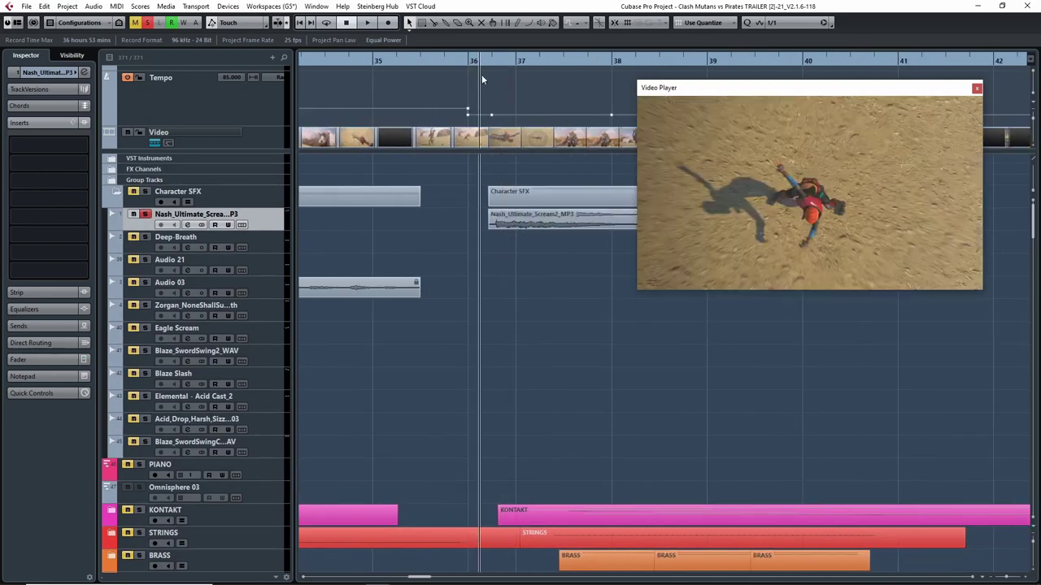
key("space")
left_click_drag(651, 388, 465, 370)
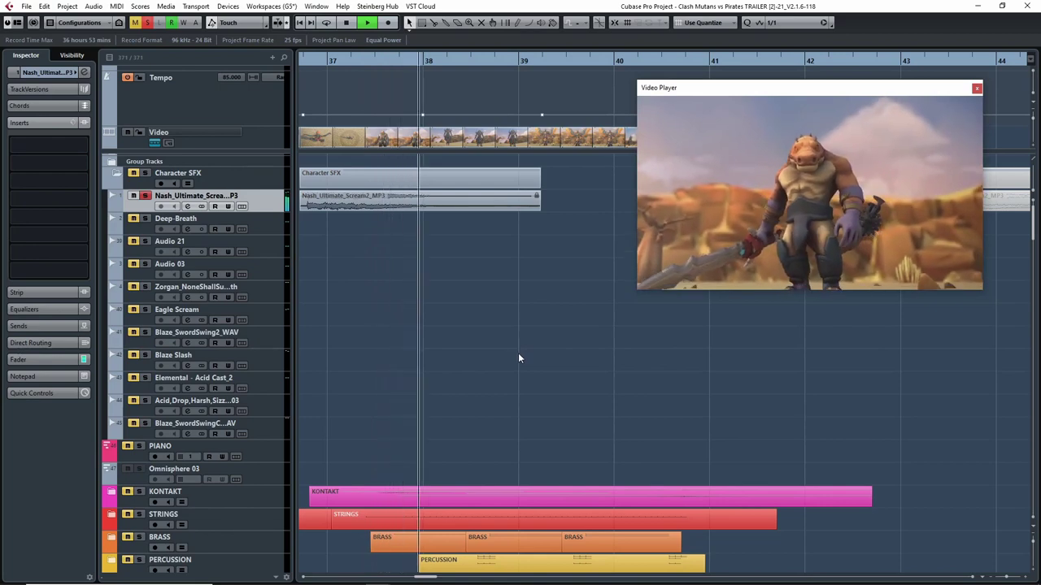
key("g")
key("g")
left_click_drag(809, 321, 602, 325)
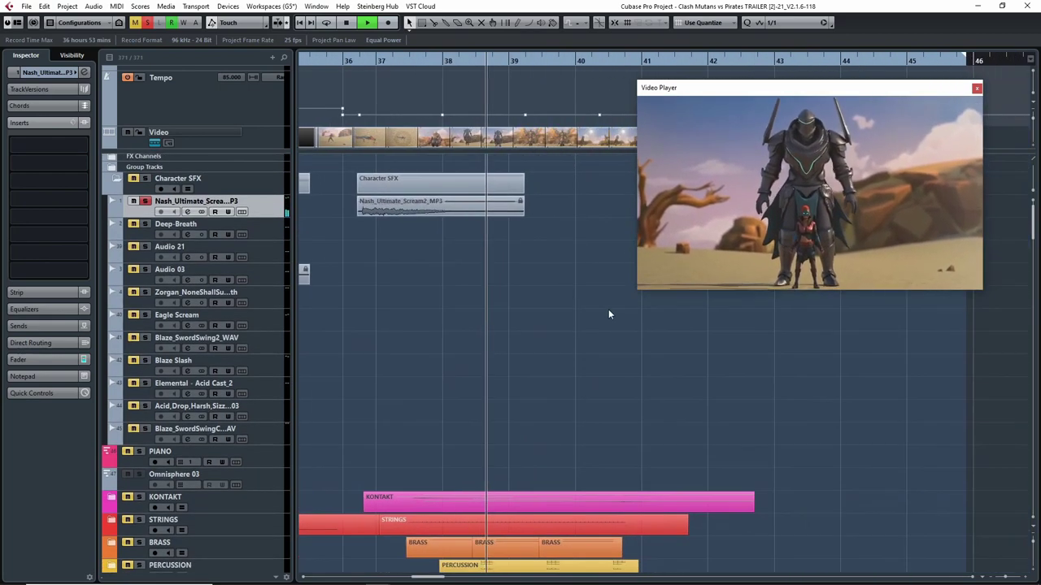
key("space")
Replay the scream from between bars 36 and 37, unsoloing its track during playback, and stop
left_click_drag(375, 58, 361, 111)
key("space")
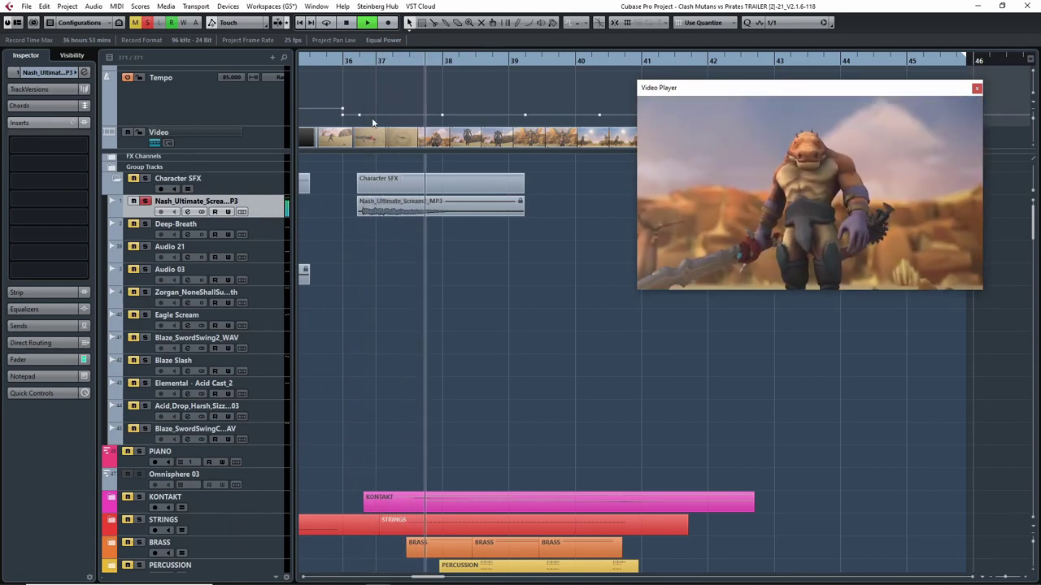
left_click(144, 201)
key("space")
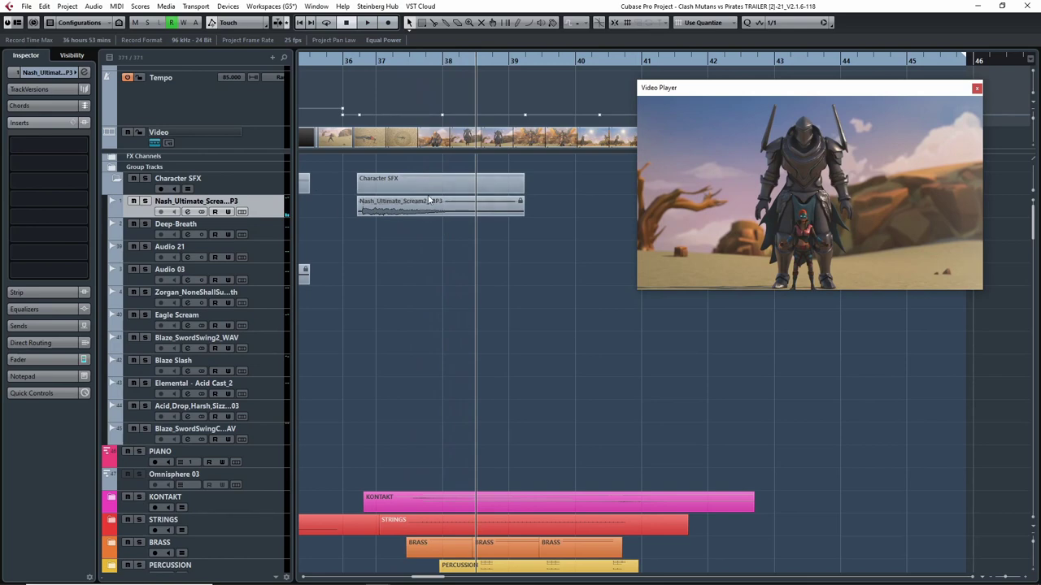
Solo the Nash_Ultimate_Scream track again, replay it from just before bar 37, and clear its solo
left_click_drag(371, 59, 337, 77)
left_click(145, 201)
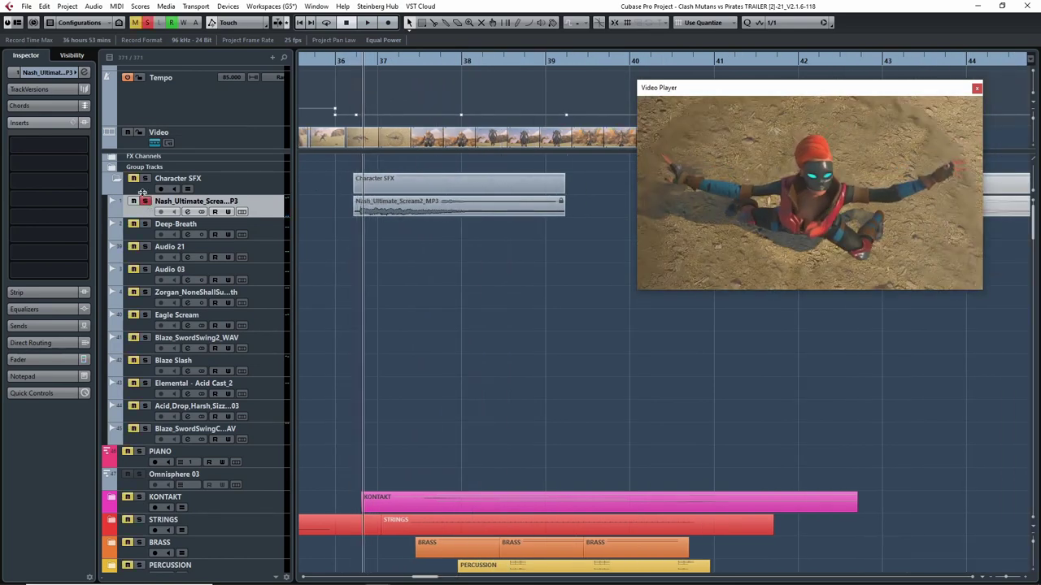
key("space")
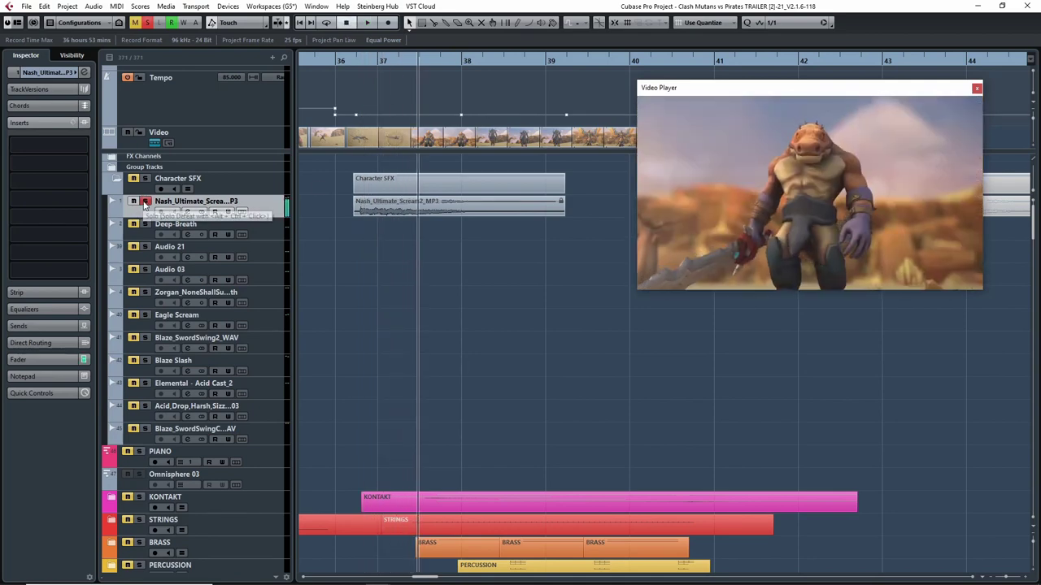
left_click(146, 202)
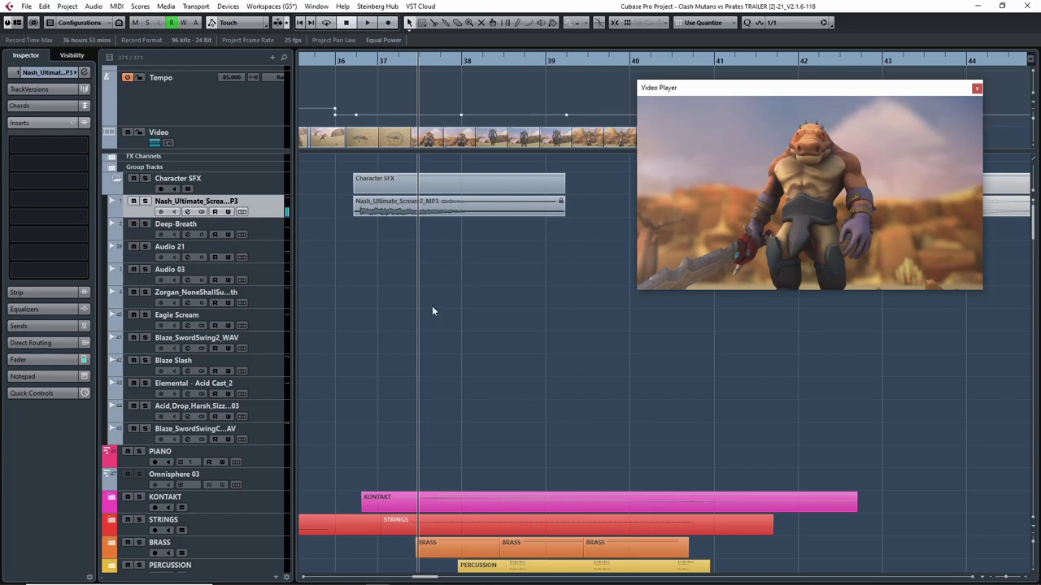
Browse the tracks around bars 36 to 44, from the character sounds down to the mic track and back up
scroll(439, 325, "down", 20)
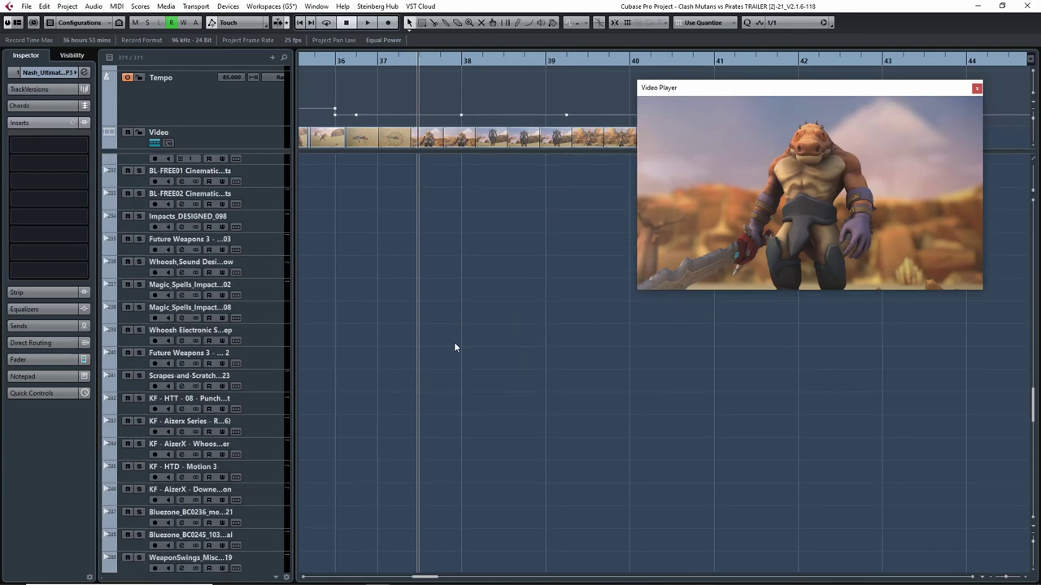
scroll(452, 345, "down", 20)
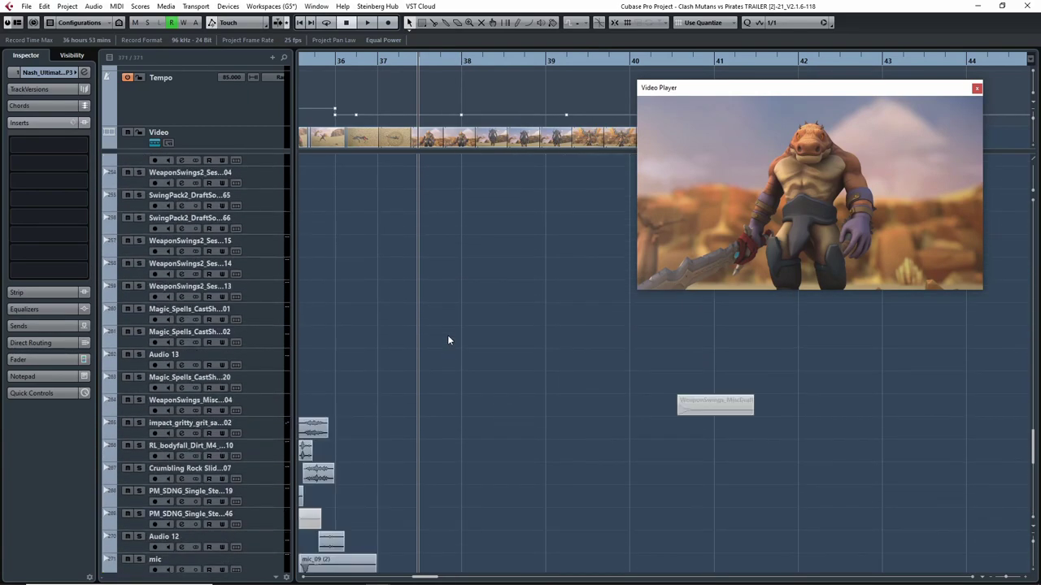
scroll(447, 341, "up", 15)
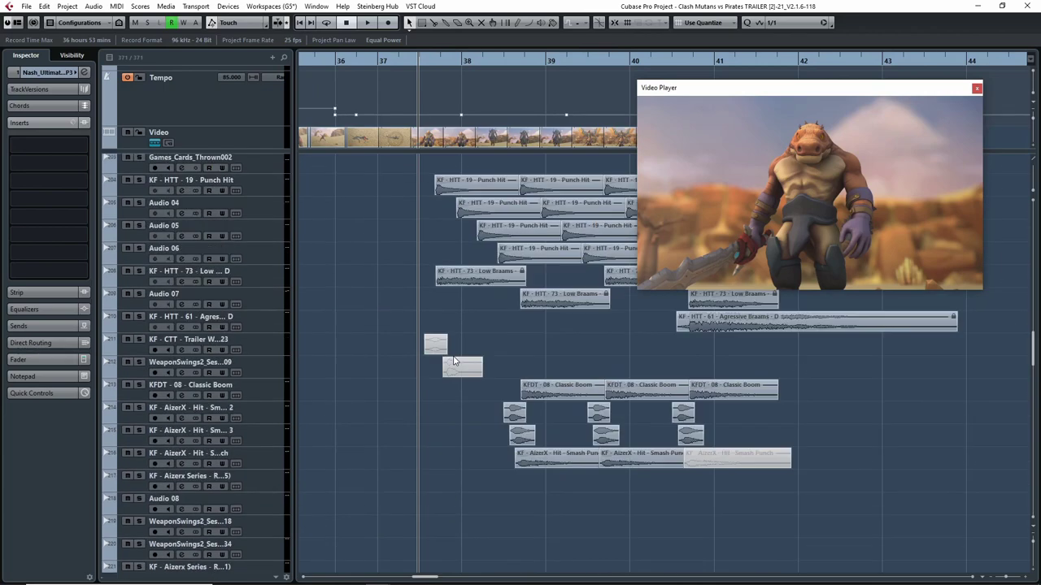
scroll(455, 360, "up", 6)
key("g")
key("g")
key("g")
key("g")
key("g")
left_click_drag(706, 340, 423, 357)
scroll(443, 356, "up", 6)
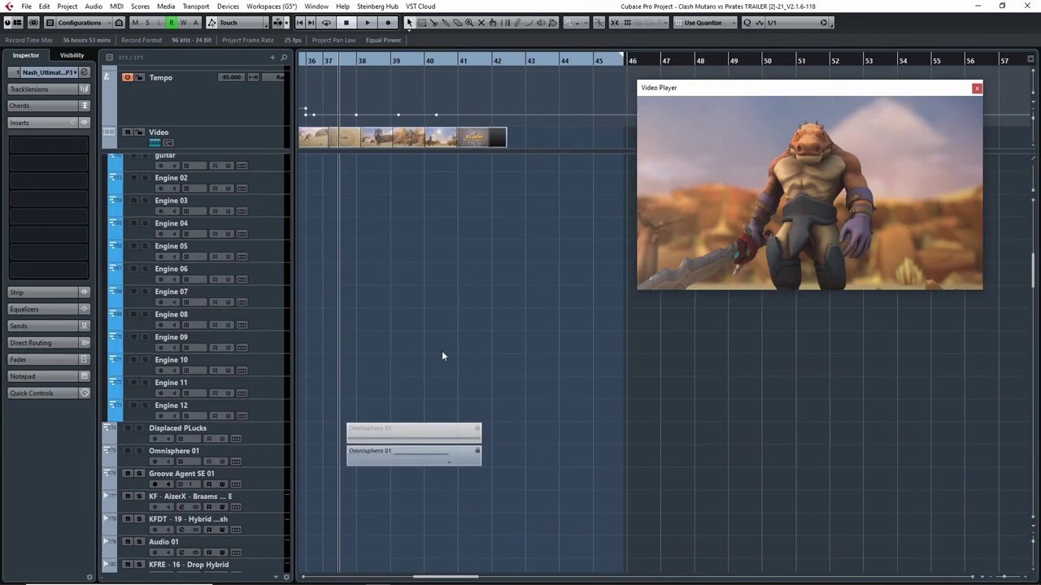
scroll(446, 352, "up", 5)
scroll(447, 358, "down", 5)
scroll(423, 398, "up", 10)
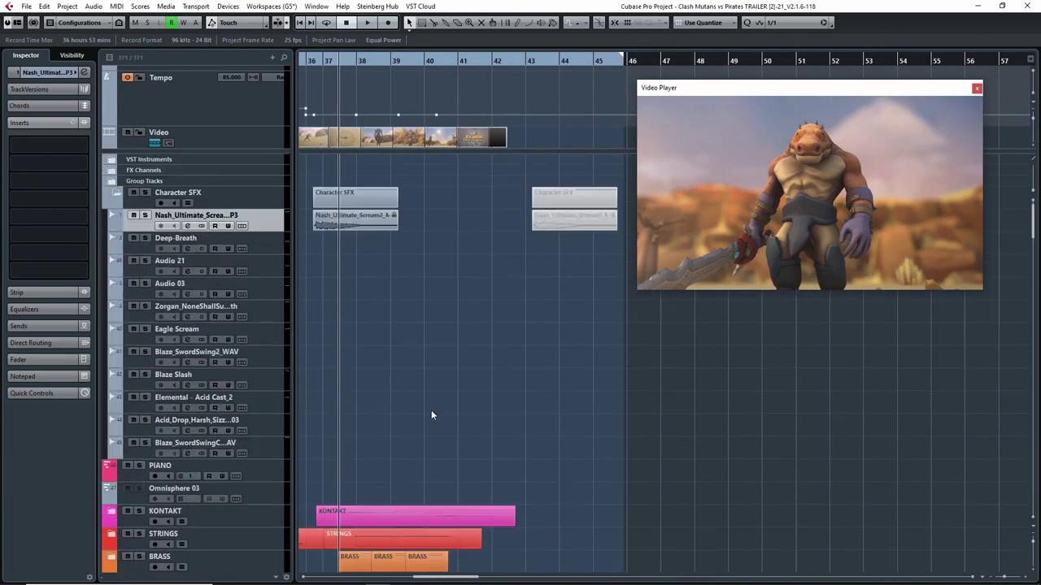
Look over the whole arrangement from bar 1, from the Character SFX folder down to the last KFDT trailer track
key("g")
key("g")
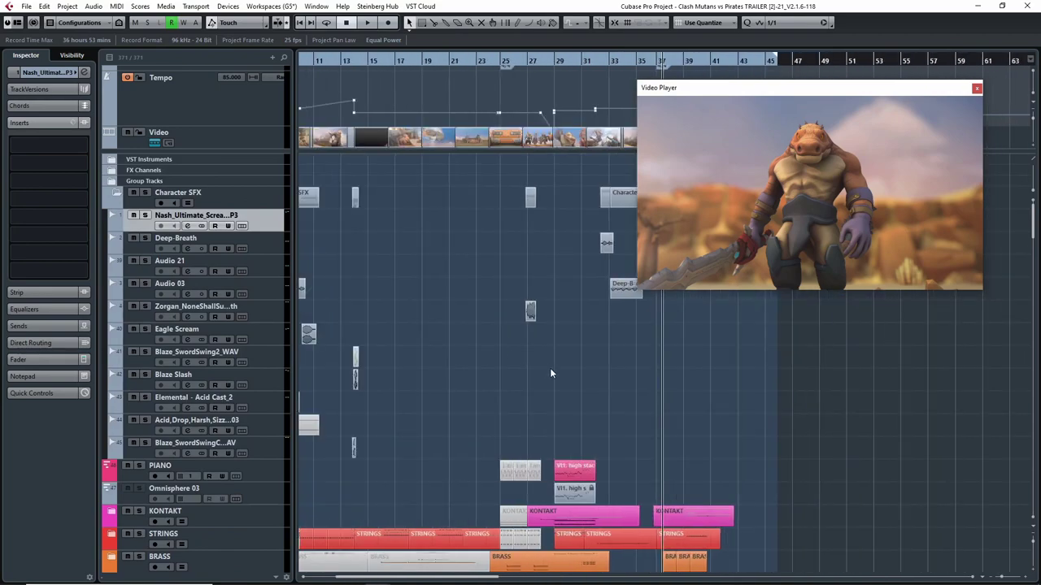
scroll(550, 367, "down", 10)
scroll(408, 411, "left", 3)
scroll(633, 406, "down", 15)
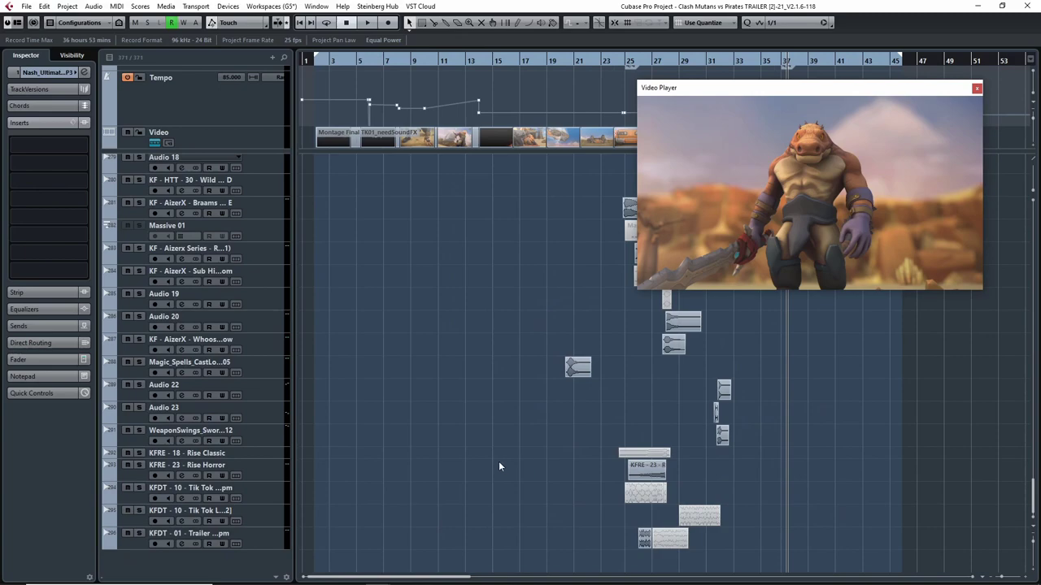
scroll(484, 451, "up", 15)
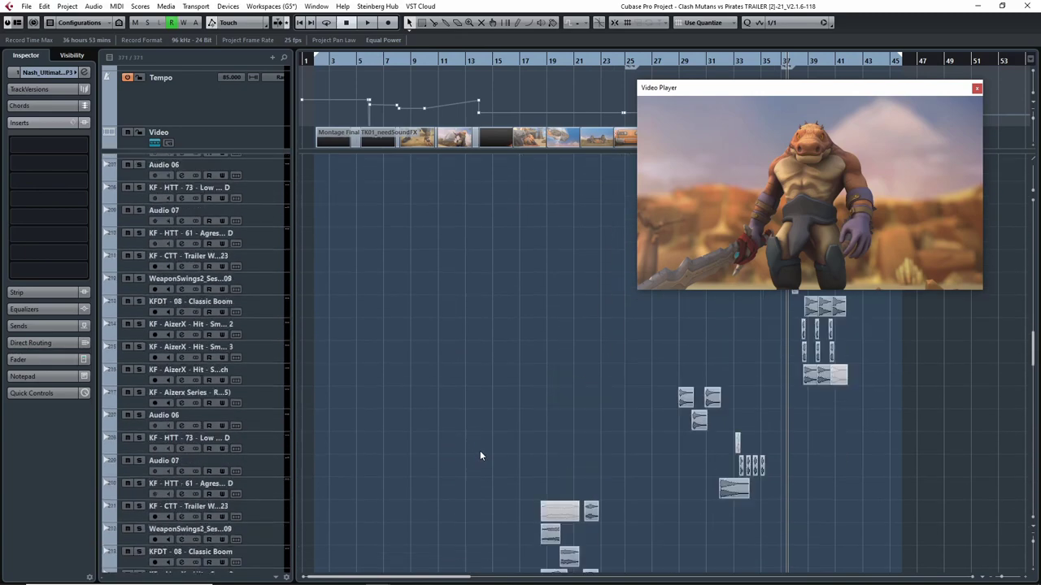
scroll(496, 455, "up", 10)
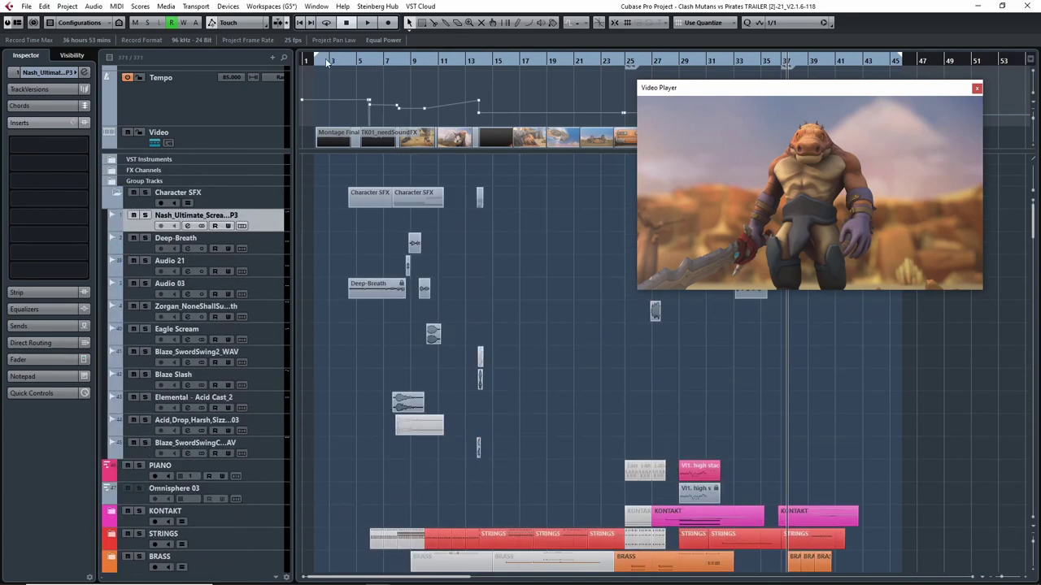
Enlarge and reposition the Video Player, and play the full trailer from before bar 2 with every track audible
left_click_drag(322, 62, 305, 70)
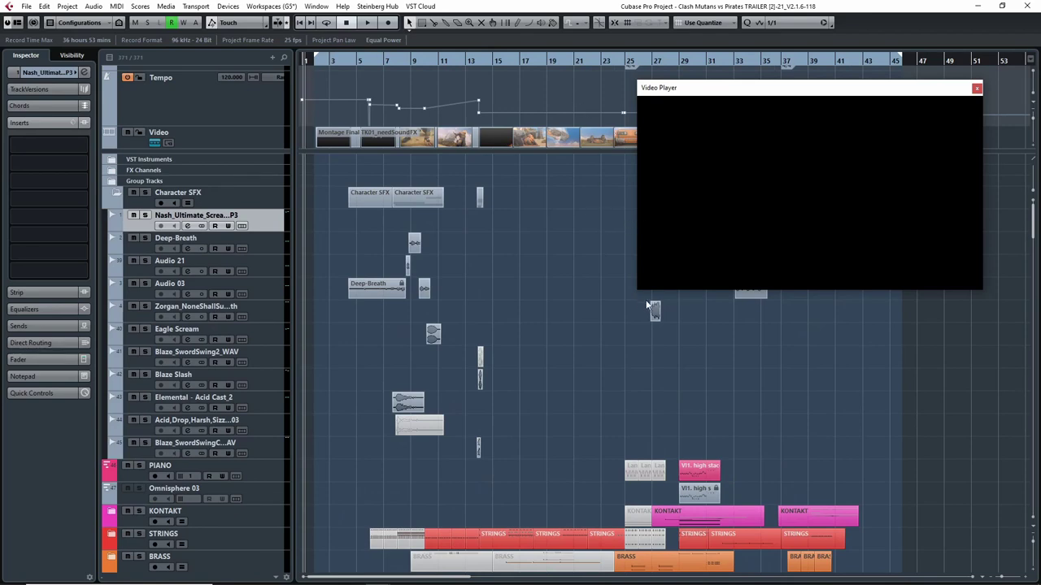
left_click_drag(639, 291, 419, 510)
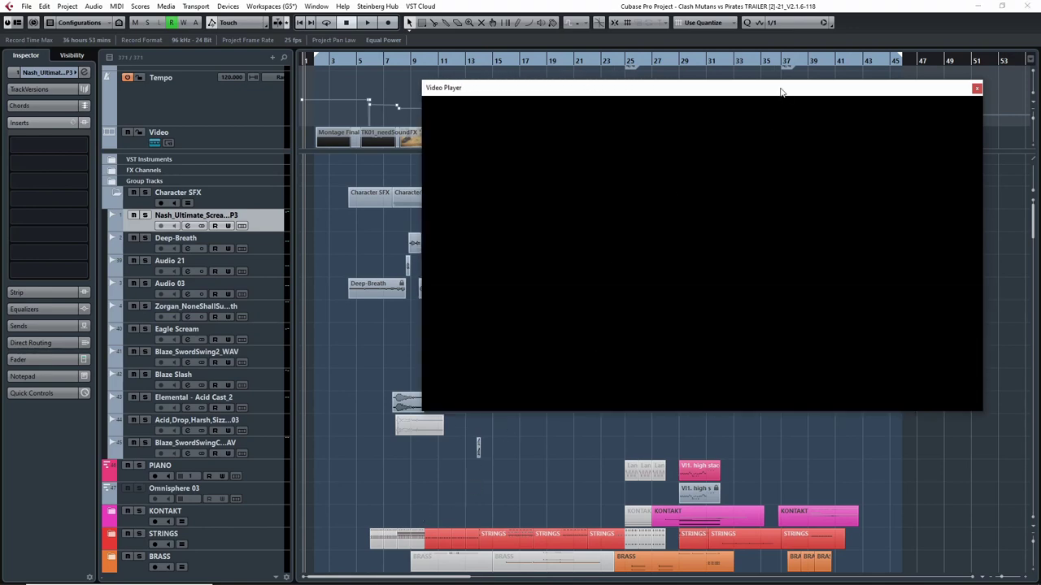
left_click_drag(781, 92, 718, 86)
key("space")
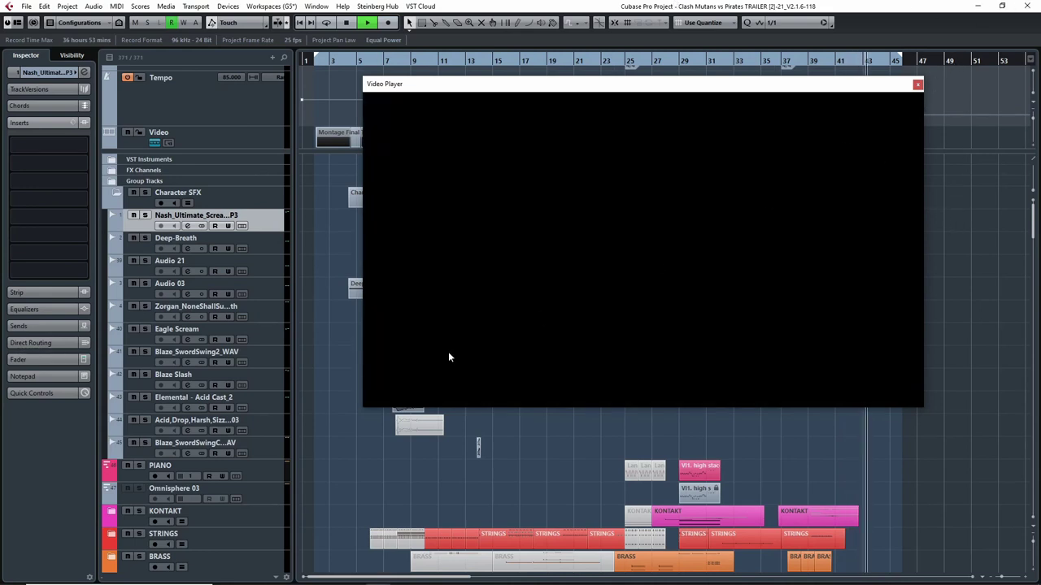
Stop playback, shrink the Video Player, and place it beyond the clips so the arrangement is uncovered
key("space")
left_click_drag(362, 409, 744, 221)
left_click_drag(847, 87, 952, 173)
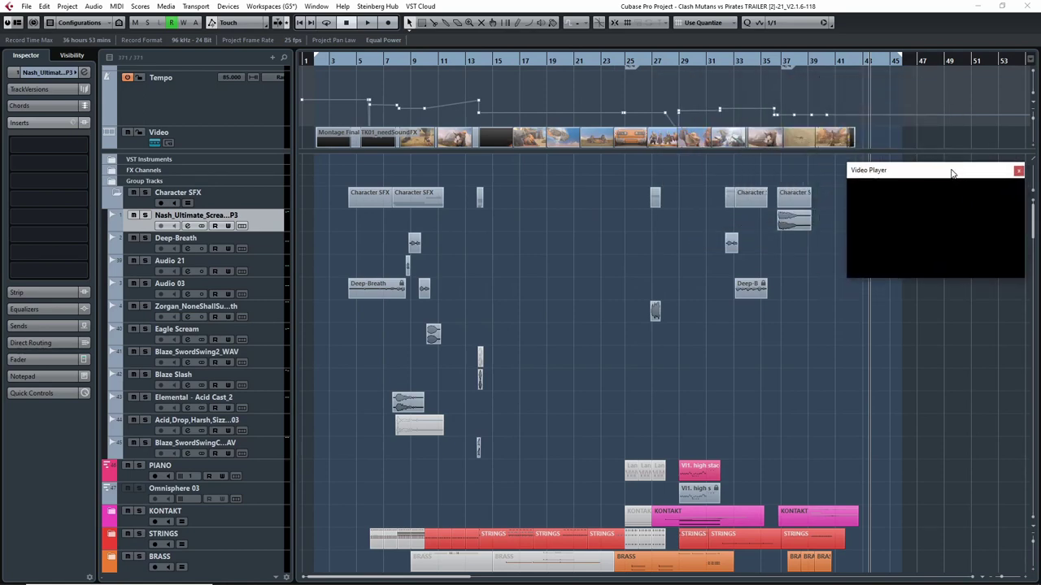